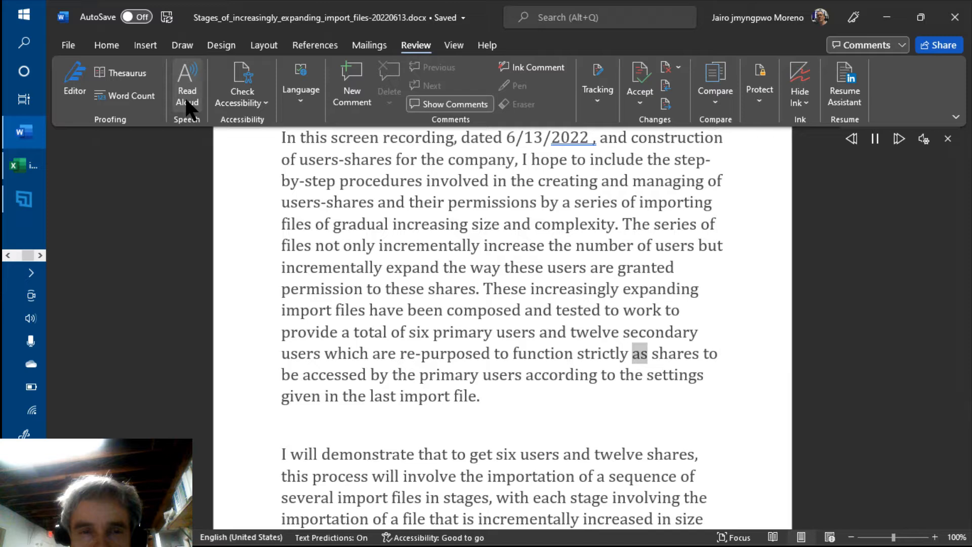
Pause the document's Read Aloud playback and switch to the workbook import_users_list_stages.xlsx in Excel.
left_click(876, 144)
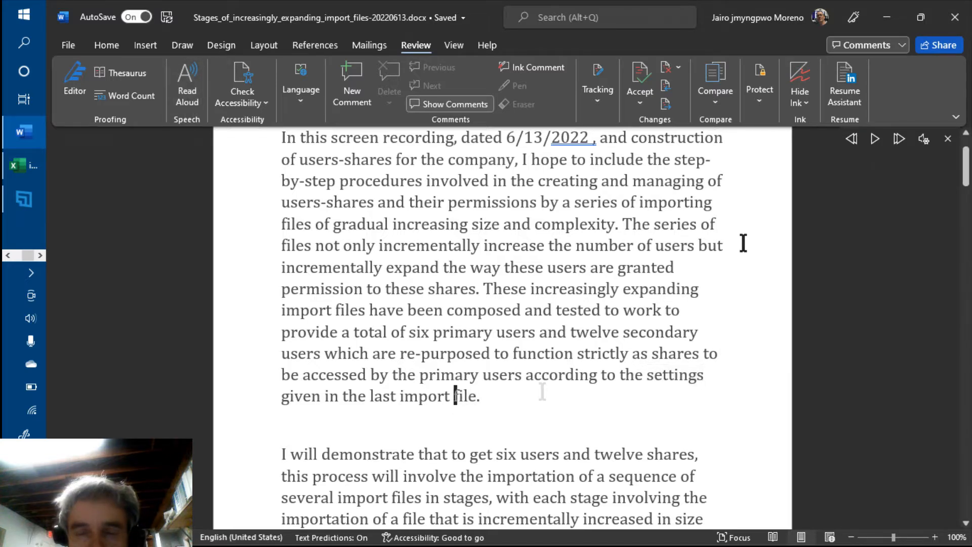
key("alt+Tab")
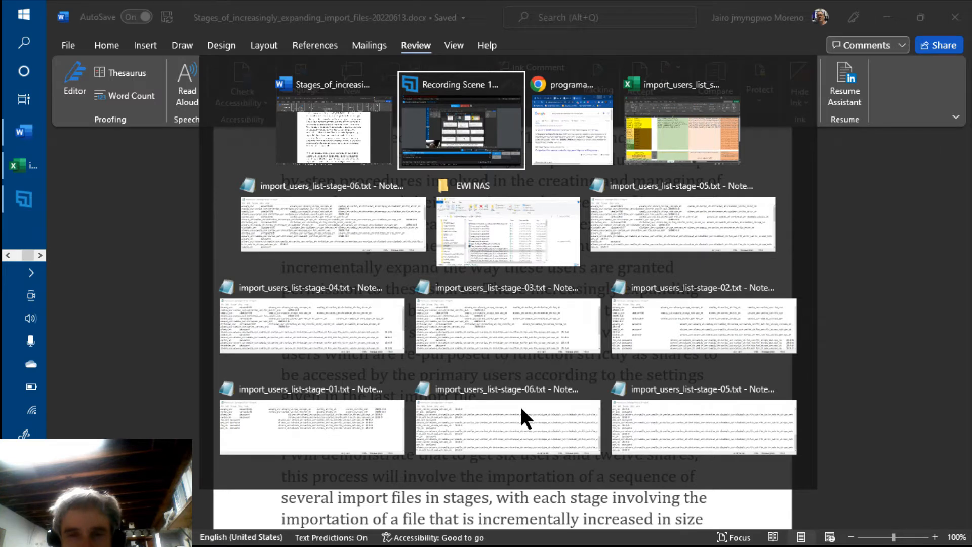
key("alt+Tab")
key("alt+Tab")
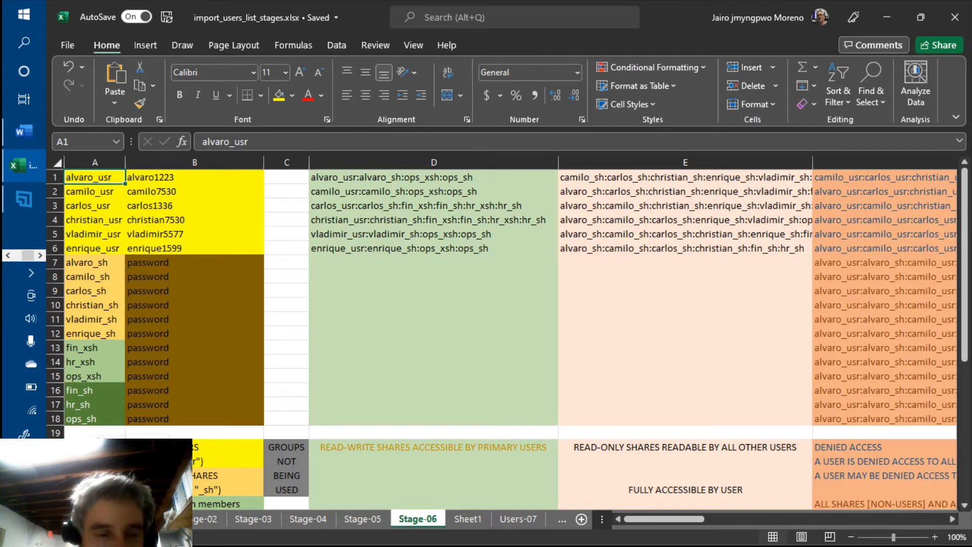
Bring the first stage worksheets into reach and open the Stage-01 sheet.
left_click(61, 519)
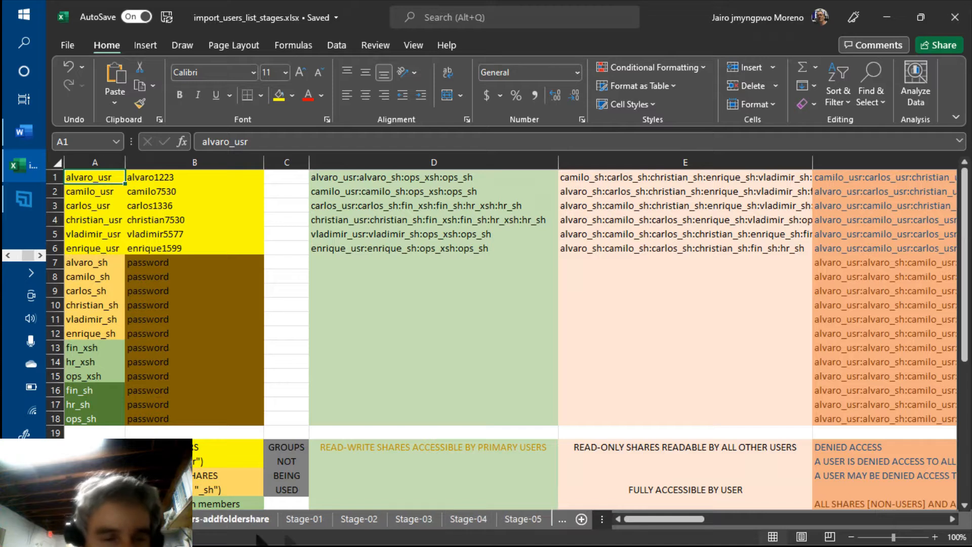
left_click(305, 521)
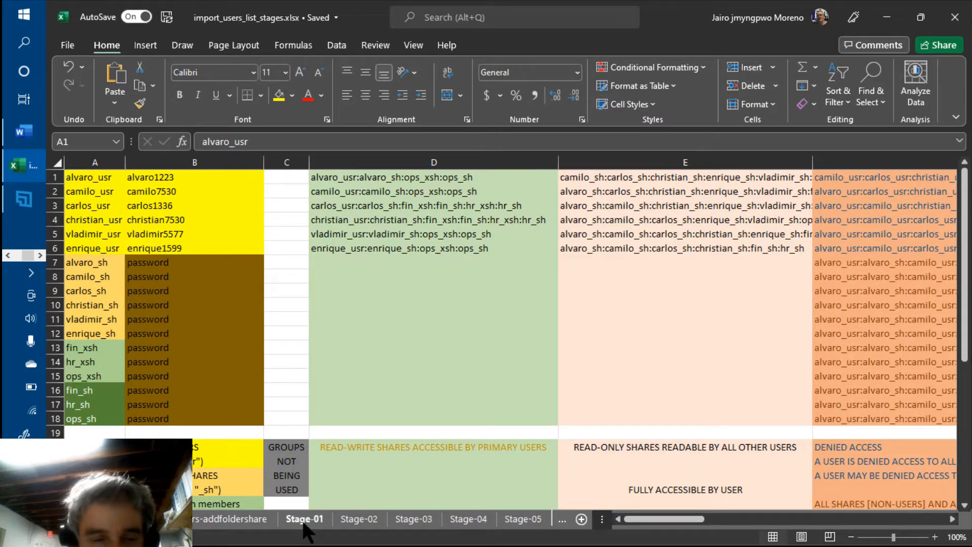
left_click(300, 519)
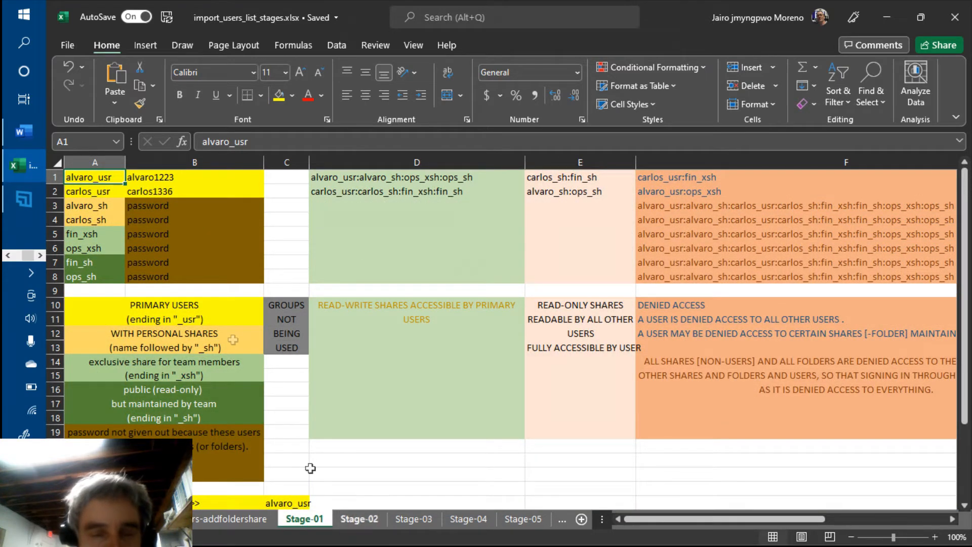
Examine the primary users in A1:A2 and the secondary share accounts in A3:A8.
left_click(103, 191)
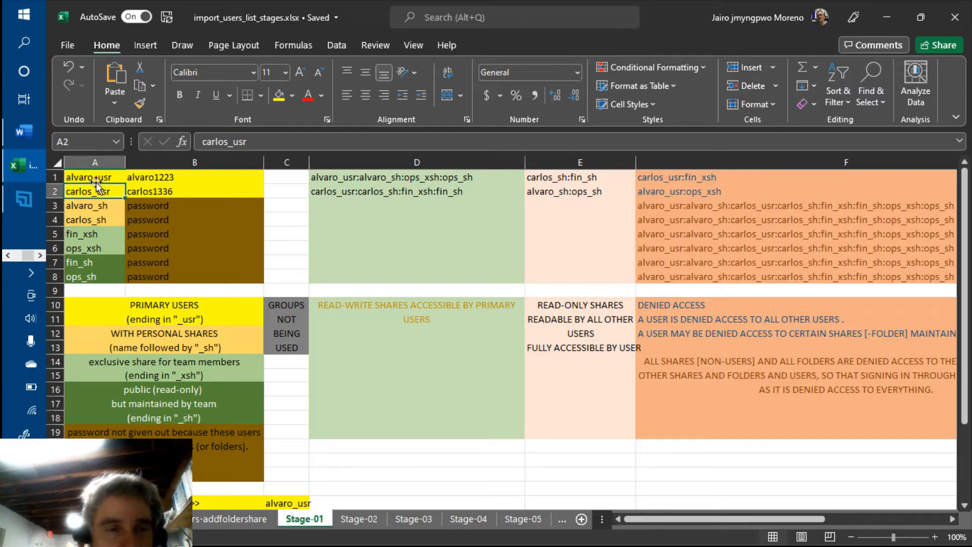
left_click(92, 177)
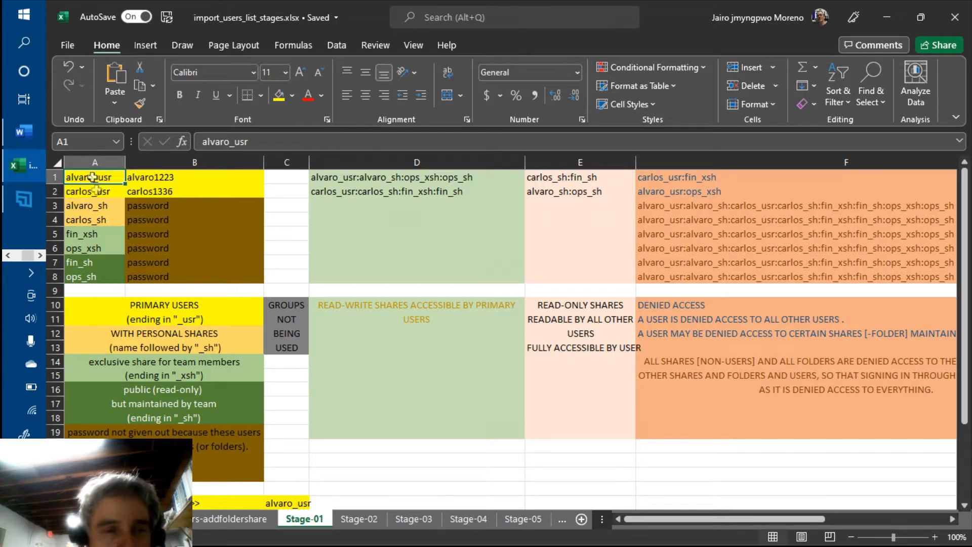
left_click(97, 190)
left_click(93, 205)
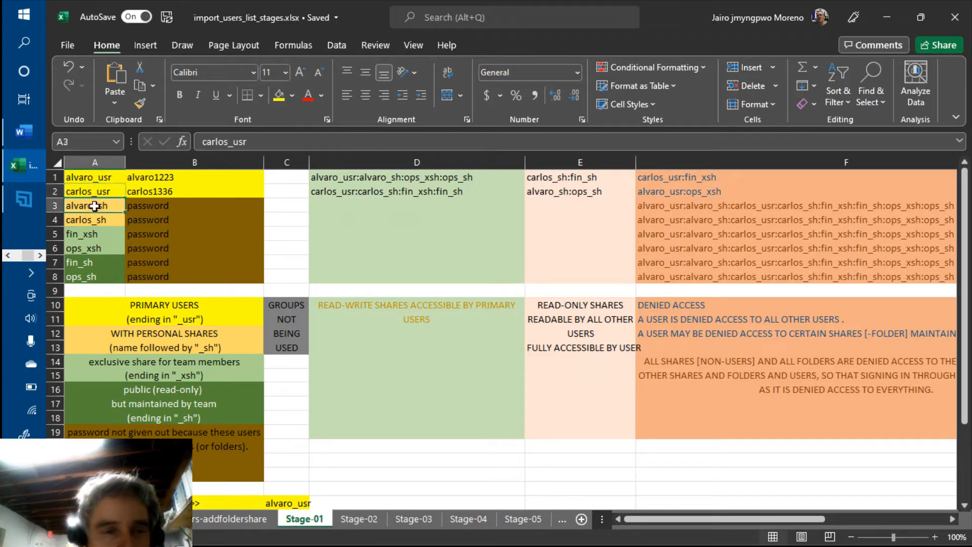
left_click(87, 277, "shift")
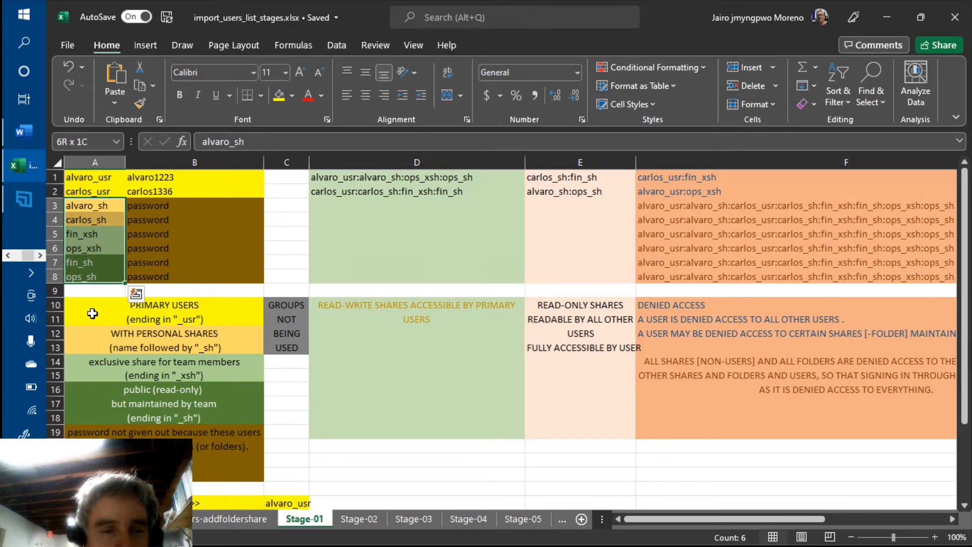
Compare the legend entries for primary users ("_usr") and personal shares ("_sh") with the matching accounts in column A.
left_click(92, 315)
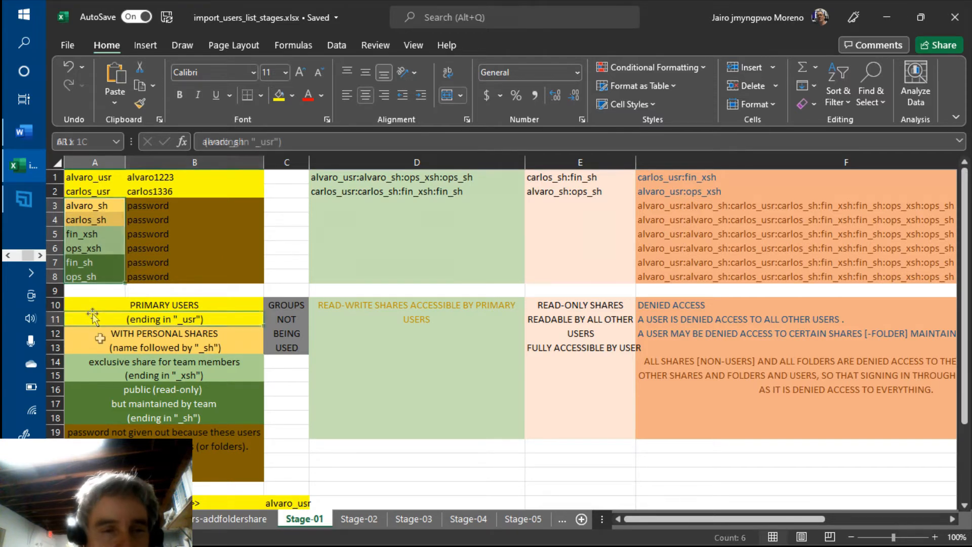
left_click(100, 343)
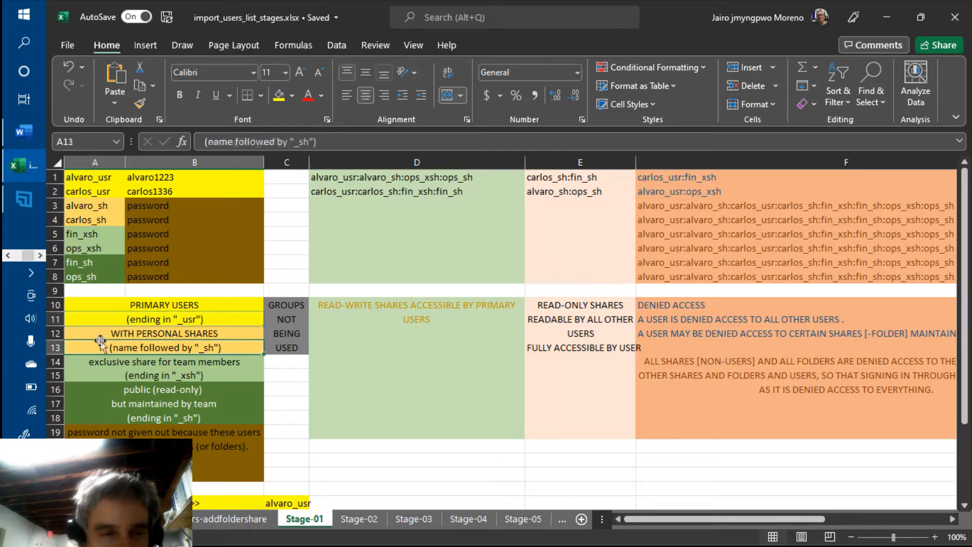
left_click(84, 207)
left_click(85, 221)
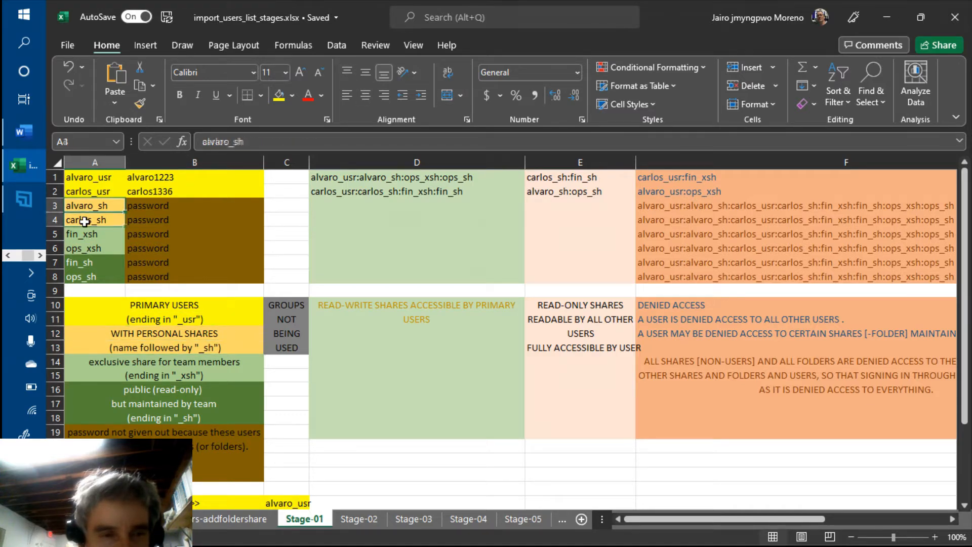
left_click(82, 180)
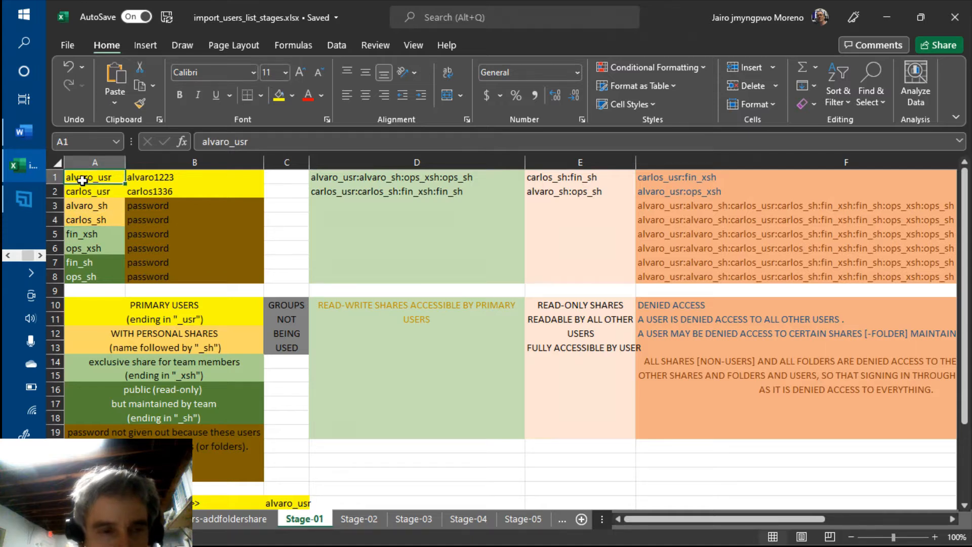
left_click(83, 206)
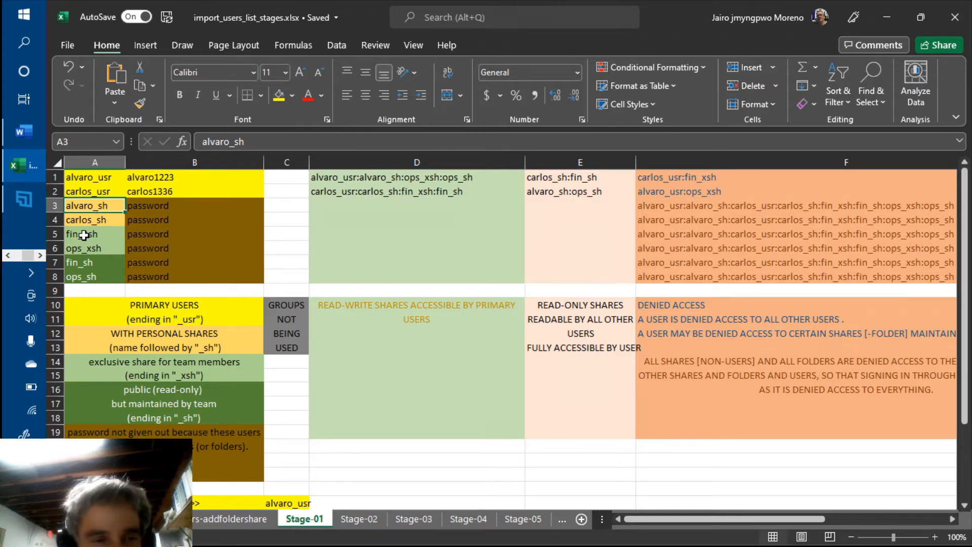
left_click(83, 182)
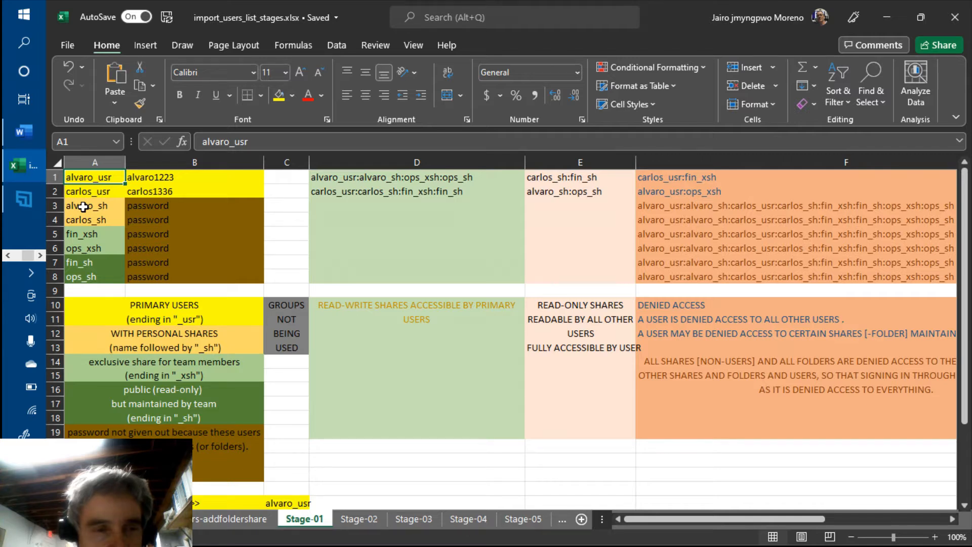
left_click(83, 206)
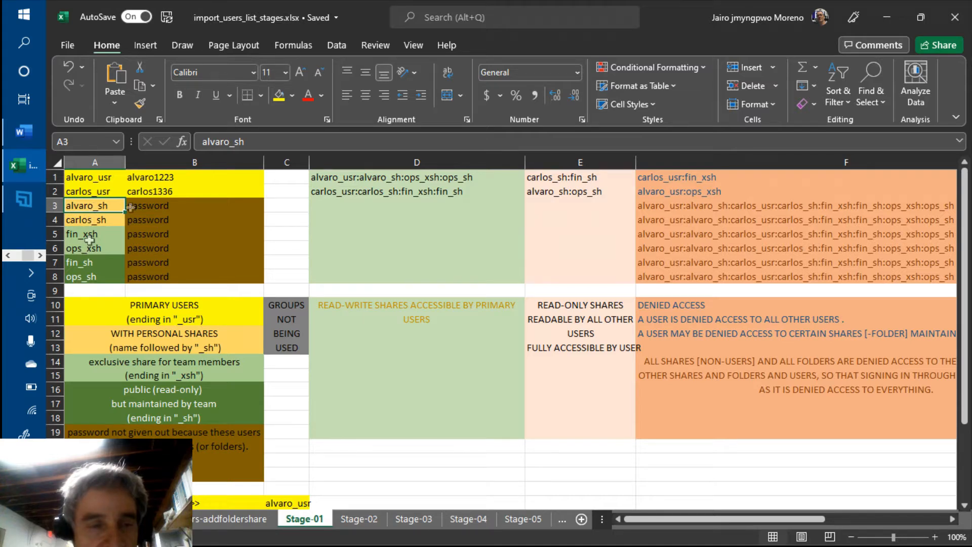
Examine the first personal share account in row 3 together with its password cell and its denied-access list in F3.
left_click(144, 207)
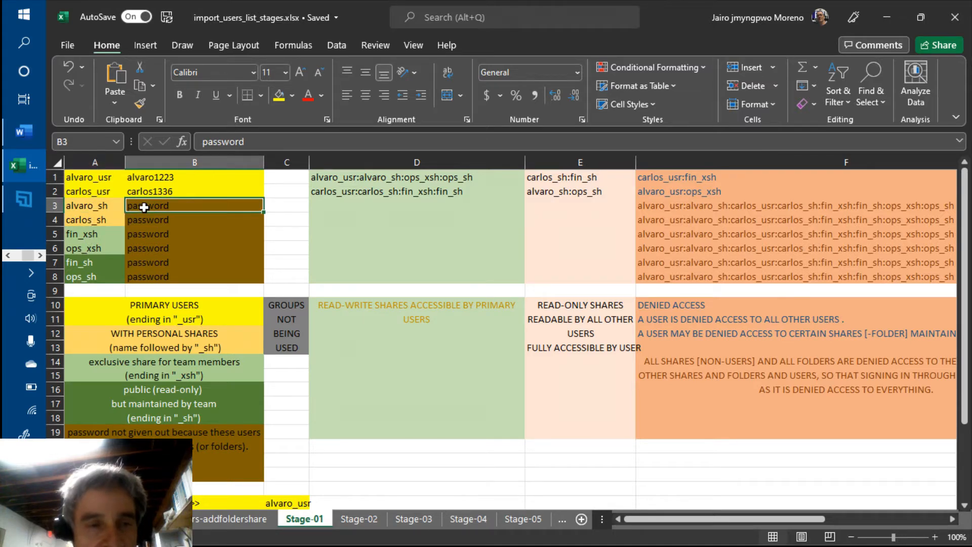
left_click(98, 206)
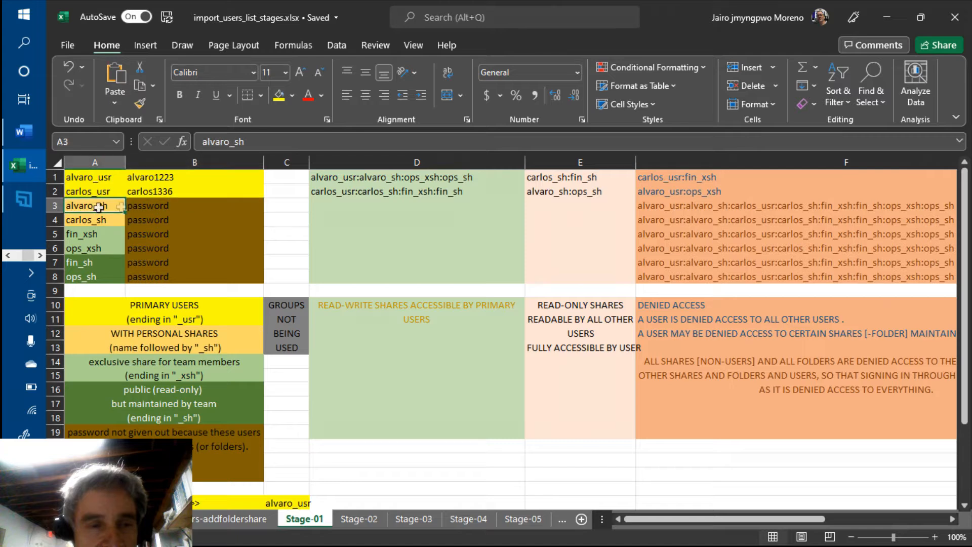
left_click(153, 208)
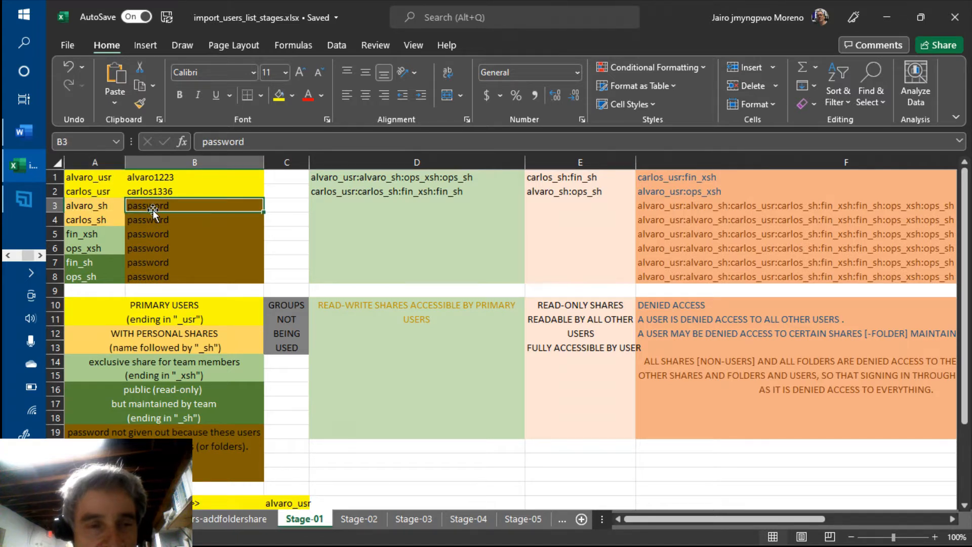
left_click(93, 206)
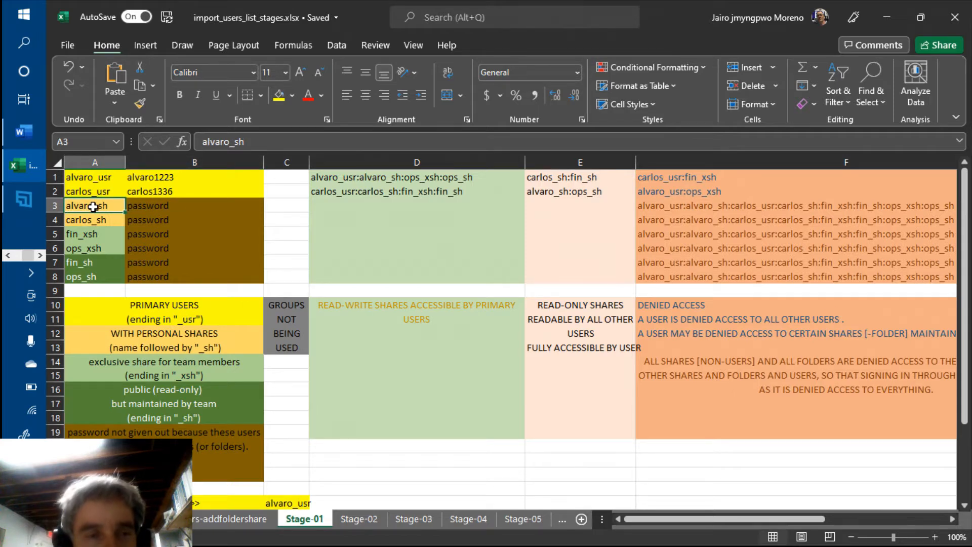
left_click(140, 206, "shift")
left_click(141, 206)
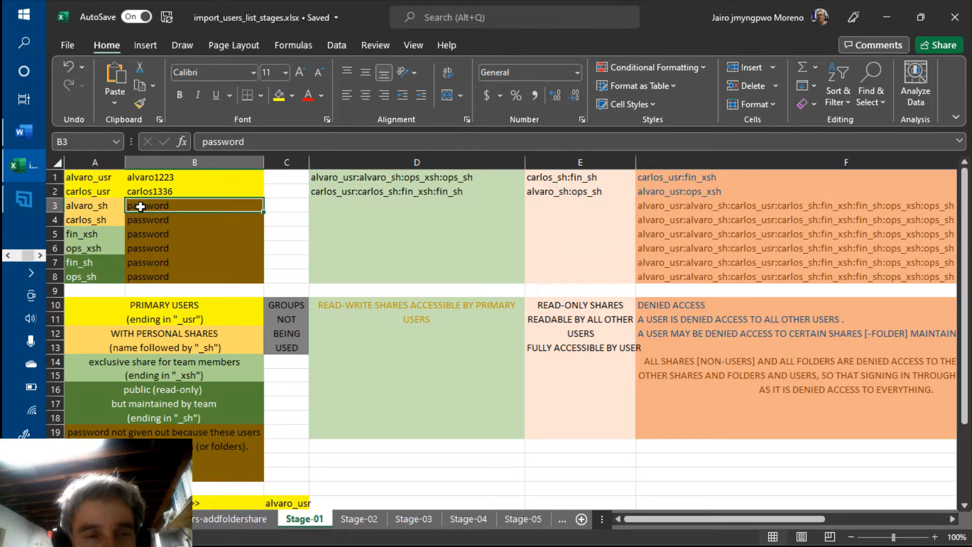
left_click(94, 205)
left_click(139, 206)
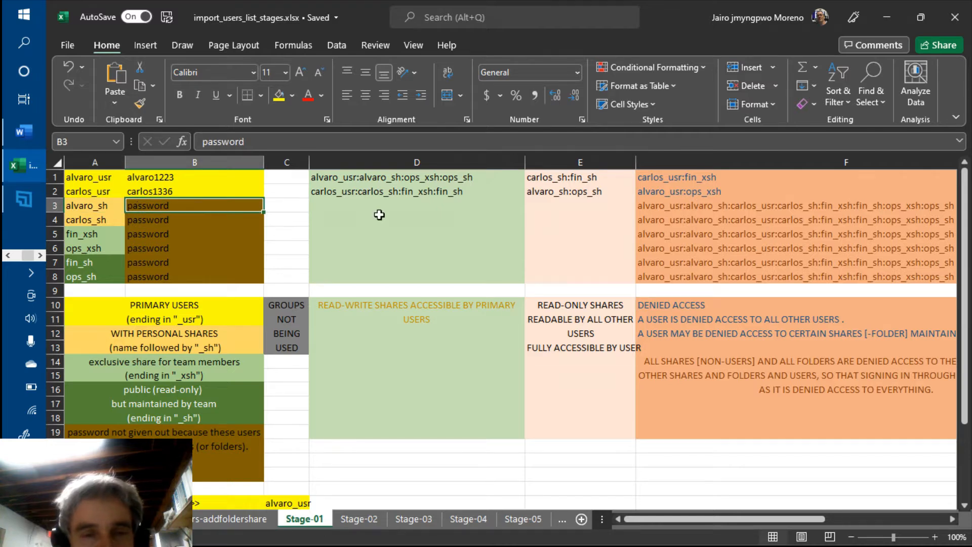
left_click(652, 208)
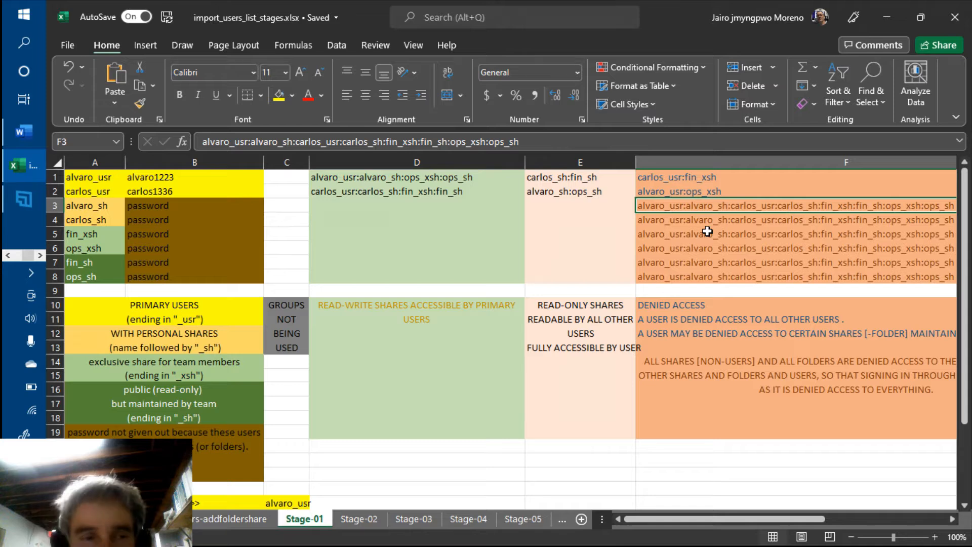
Review the password cells of all share accounts in B3:B8, plus the denied-access list in F3.
left_click(161, 205)
left_click(196, 218)
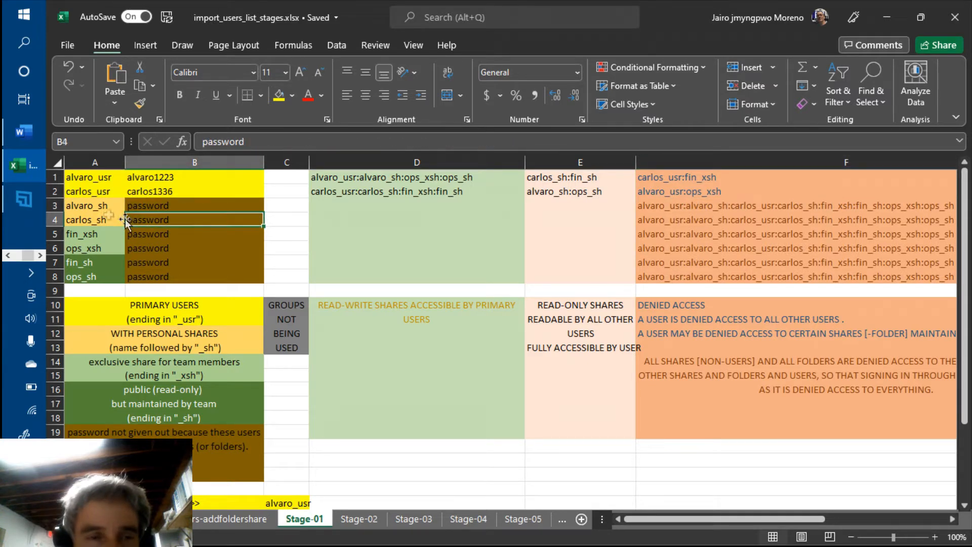
left_click(109, 214)
left_click(144, 206)
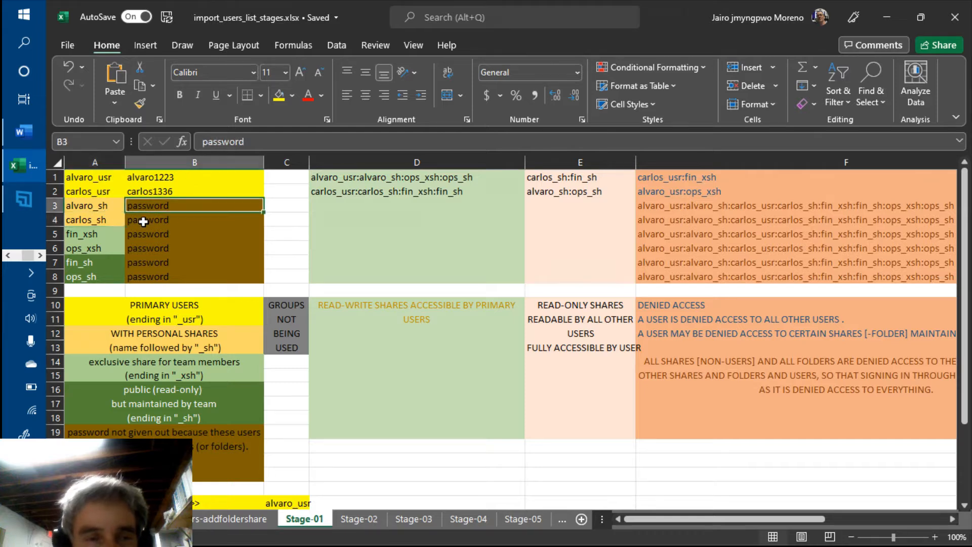
left_click(144, 221)
left_click(142, 233)
left_click(137, 249)
left_click(143, 262)
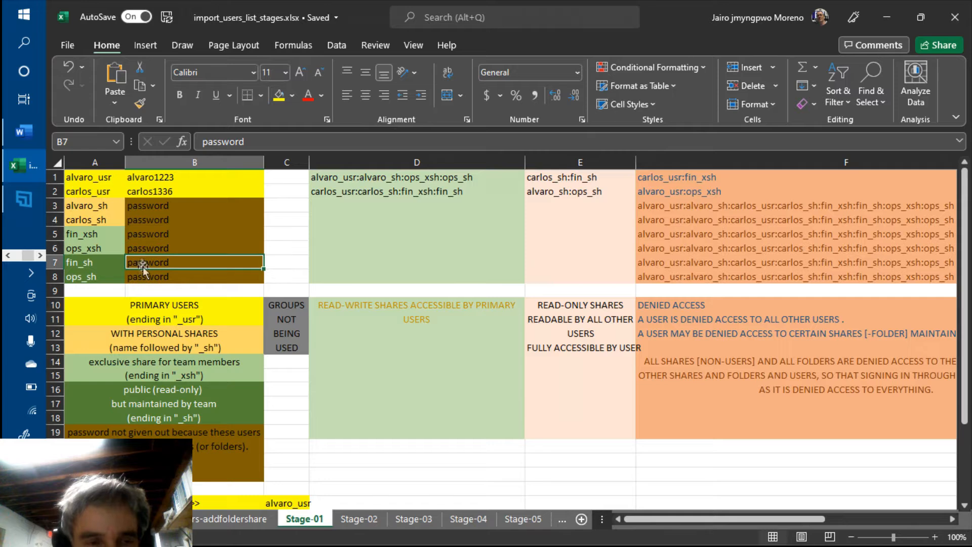
left_click(142, 274)
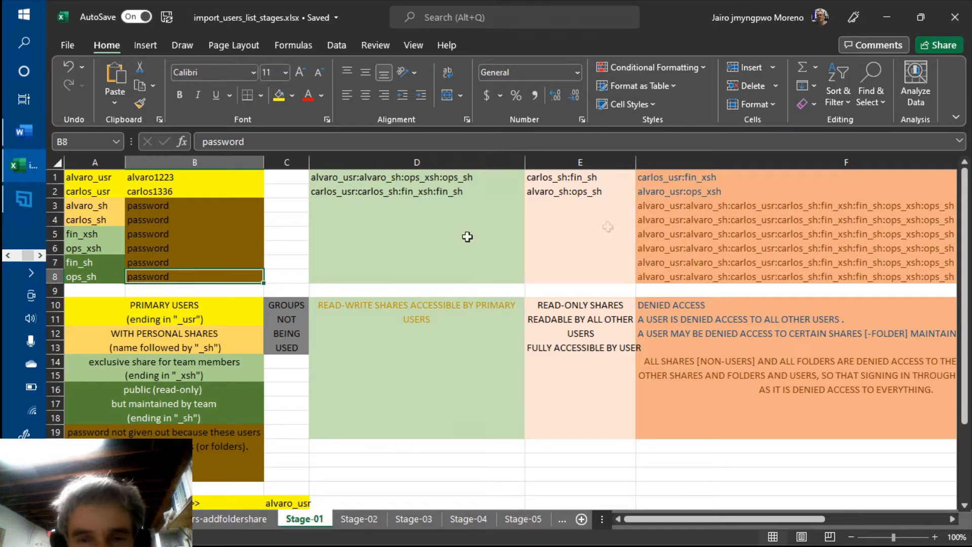
left_click(653, 207)
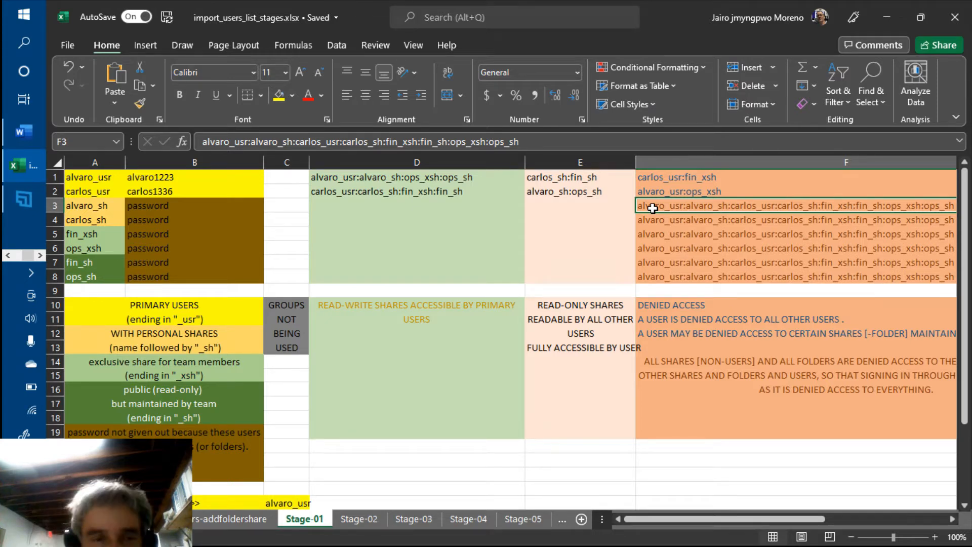
Examine the exclusive team shares fin_xsh and ops_xsh in cells A5 and A6.
left_click(95, 236)
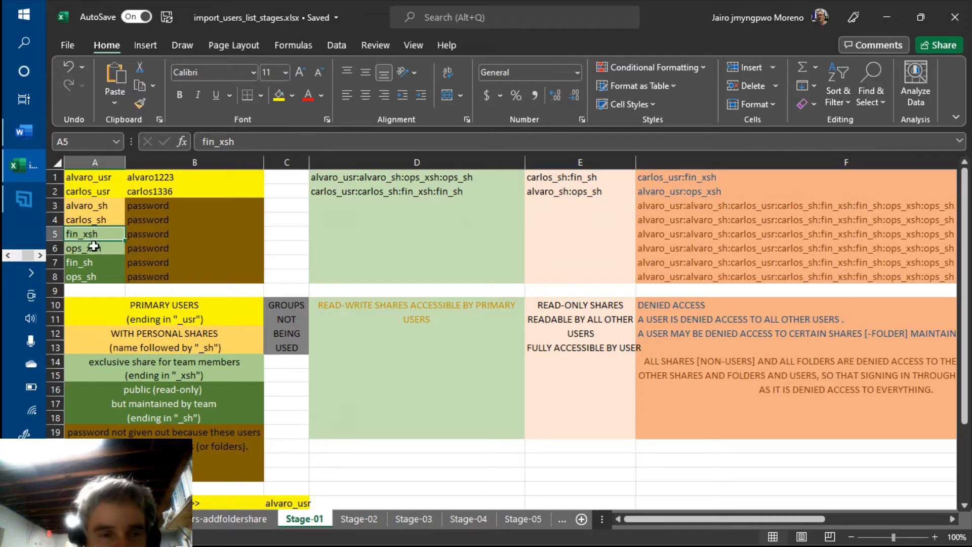
left_click(94, 247)
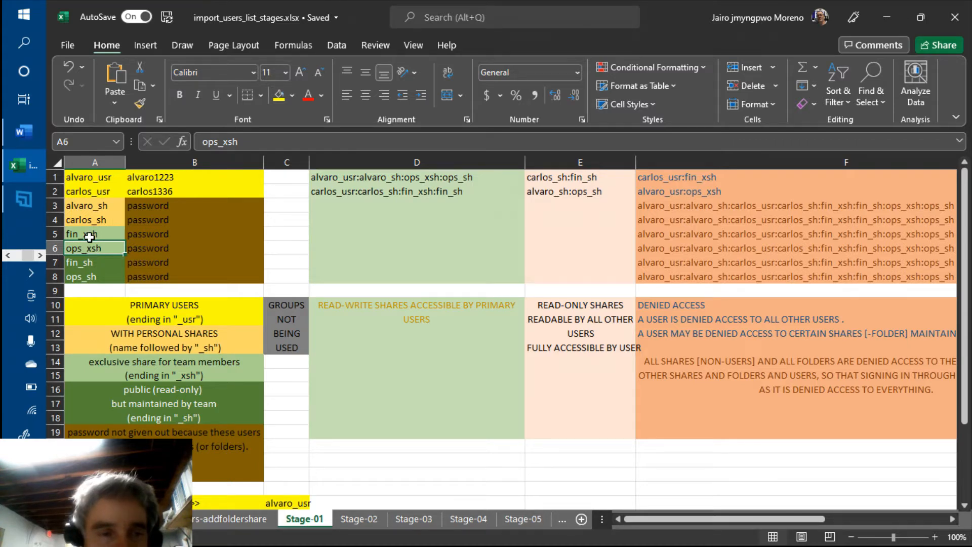
left_click(89, 237)
left_click(91, 248)
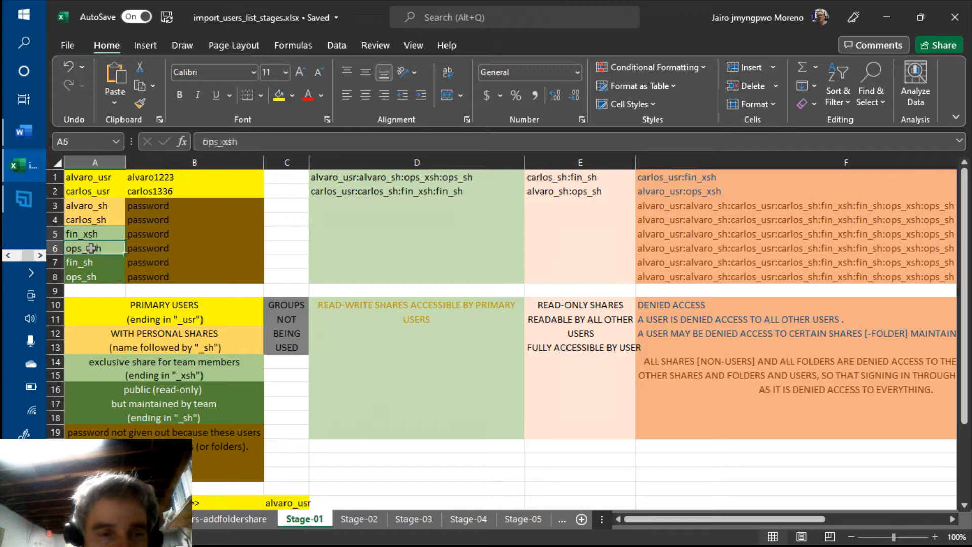
left_click(89, 241)
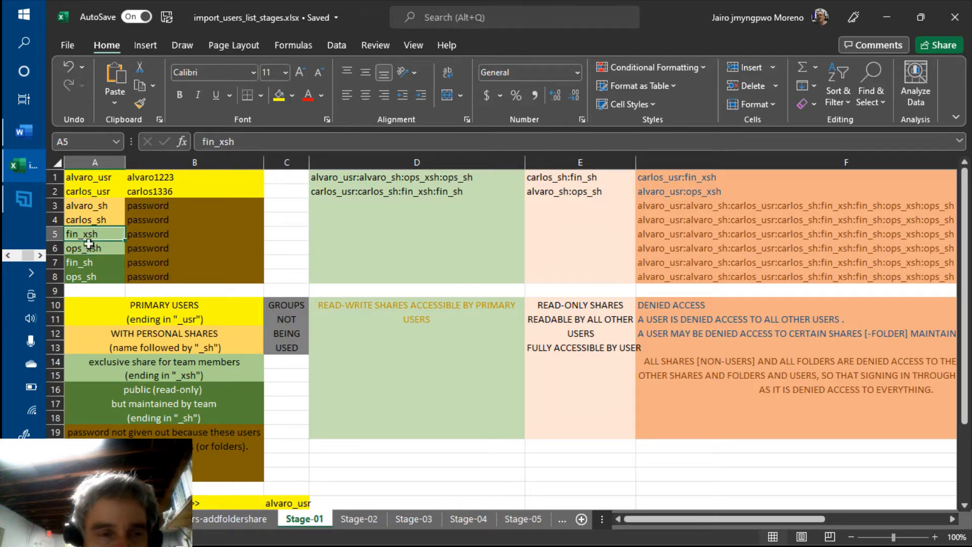
left_click(89, 248)
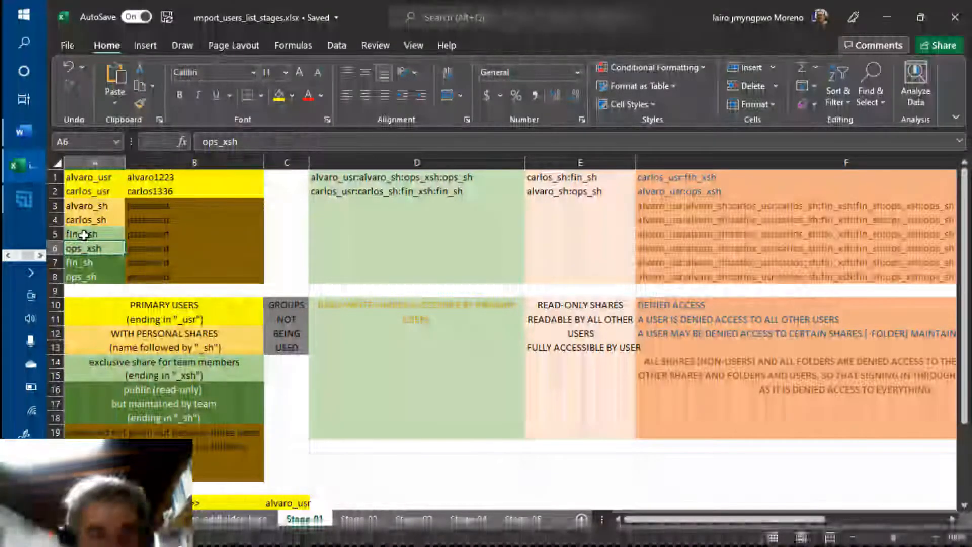
left_click(84, 234)
left_click(84, 247)
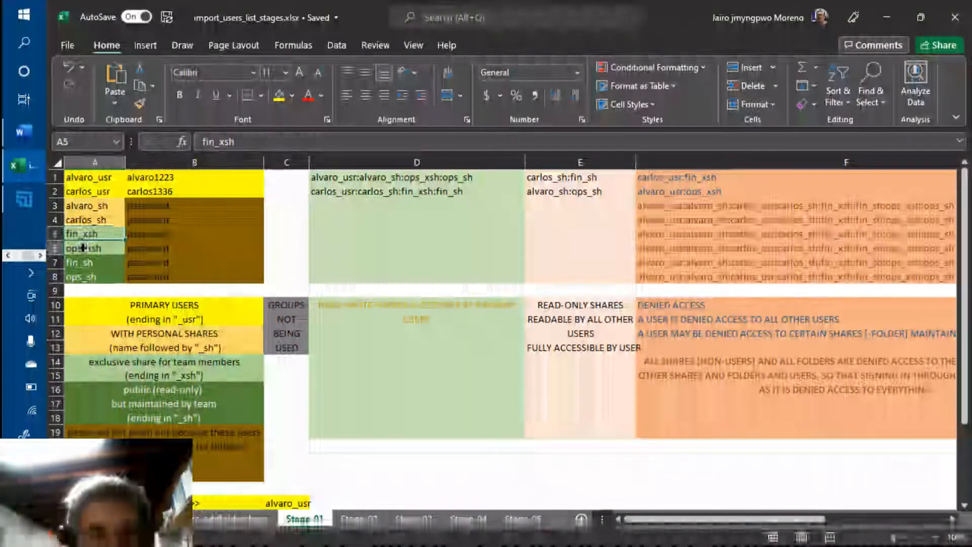
Compare the exclusive team shares in A5:A6 with the public team shares in A7:A8.
left_click(81, 234)
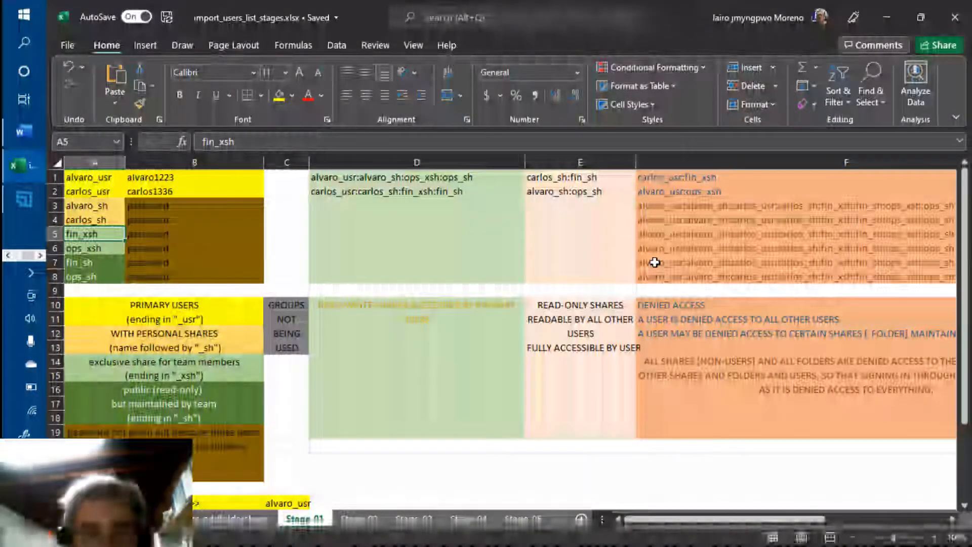
left_click_drag(99, 264, 102, 277)
left_click(101, 277)
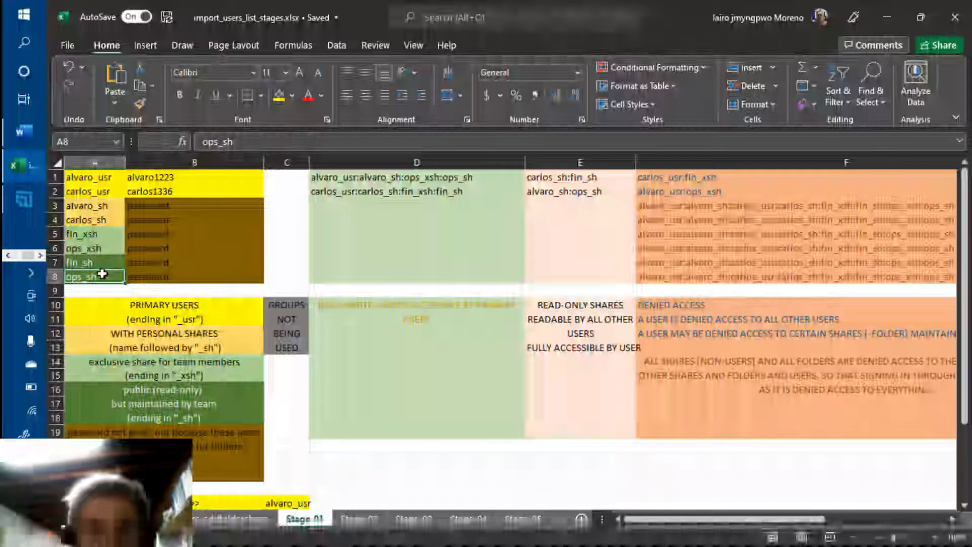
left_click(90, 237)
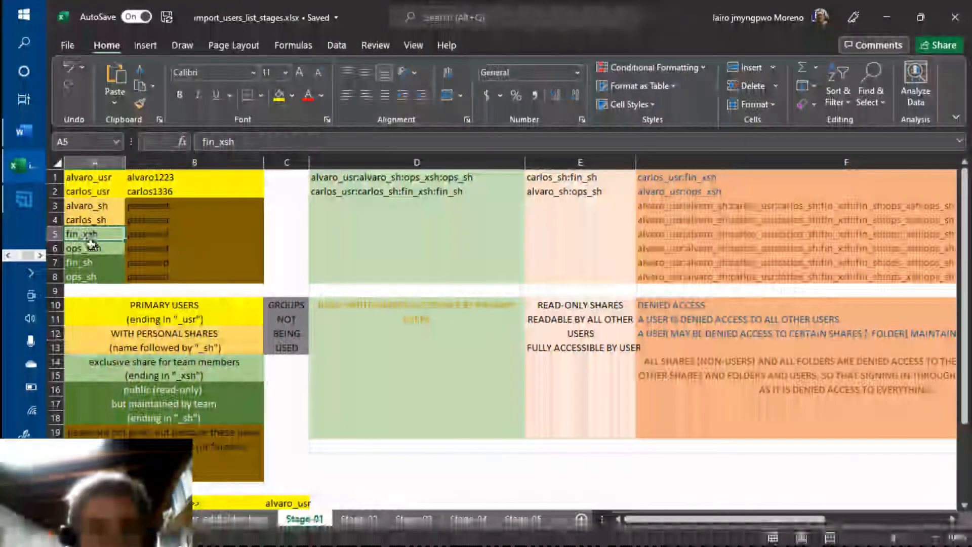
left_click(90, 245)
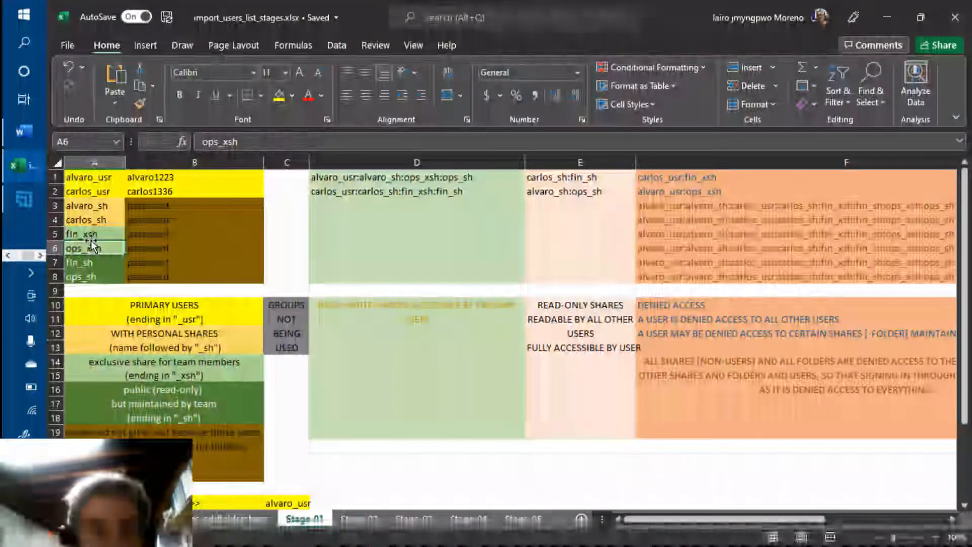
left_click(90, 231)
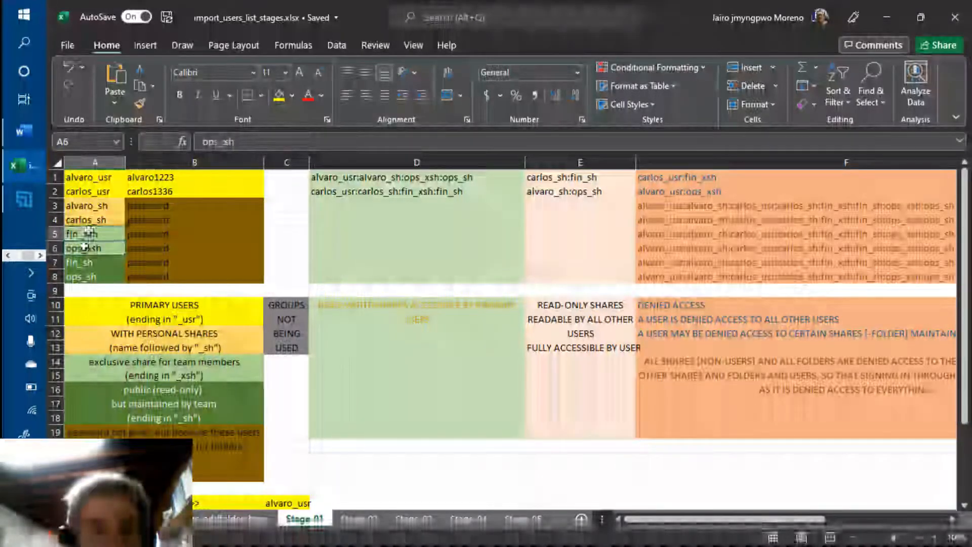
left_click(78, 247)
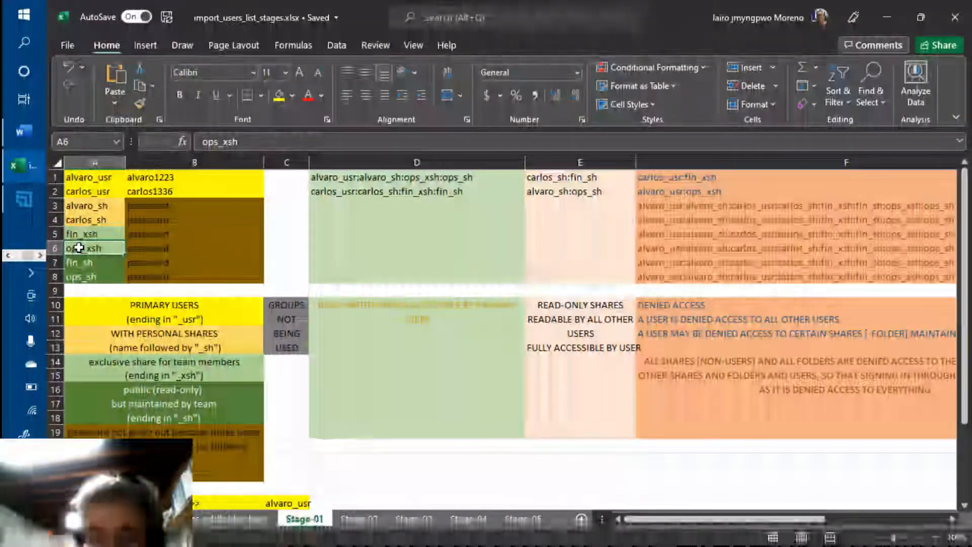
Examine the share accounts' denied-access list in F4, plus the row 5 cells from column E back to the password cell B5.
key("Right")
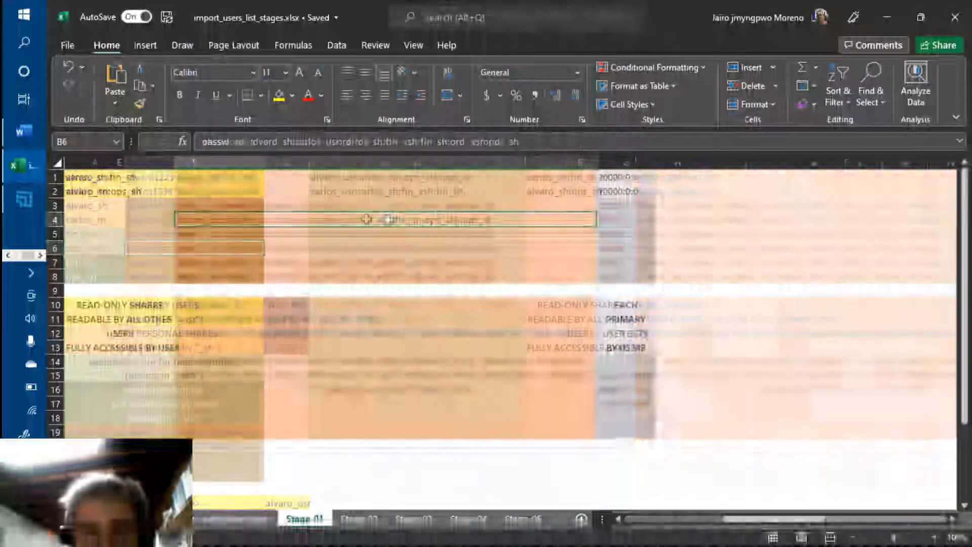
scroll(385, 219, "right", 4)
left_click(388, 221)
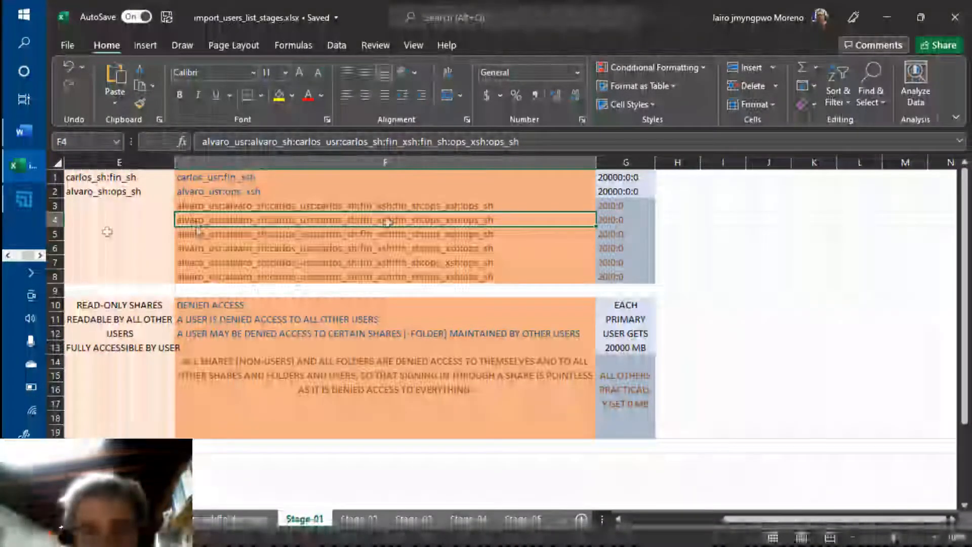
left_click(104, 231)
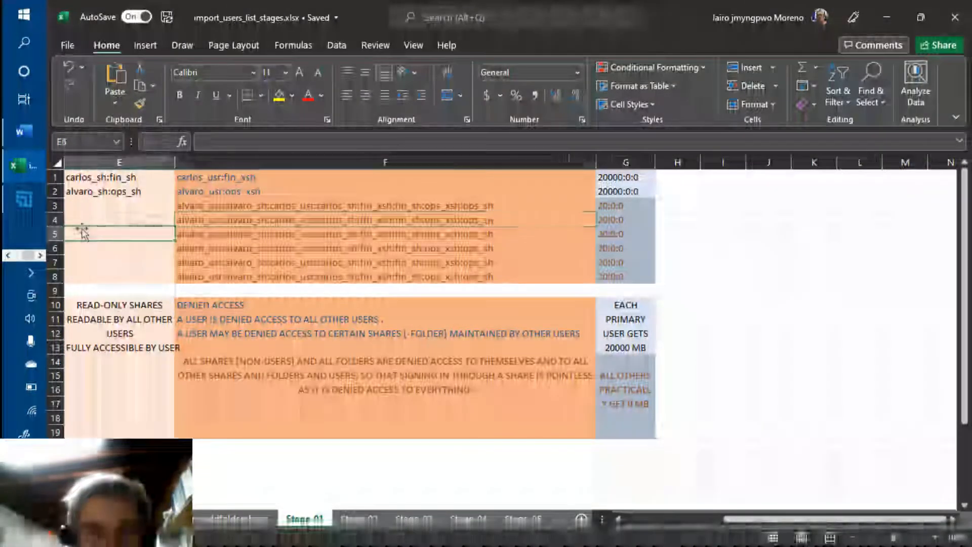
key("Left")
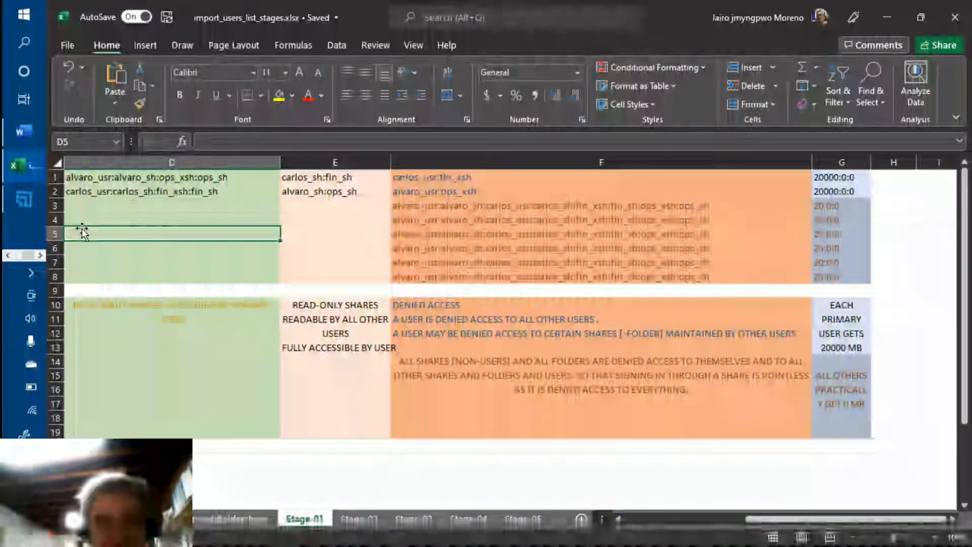
key("Left")
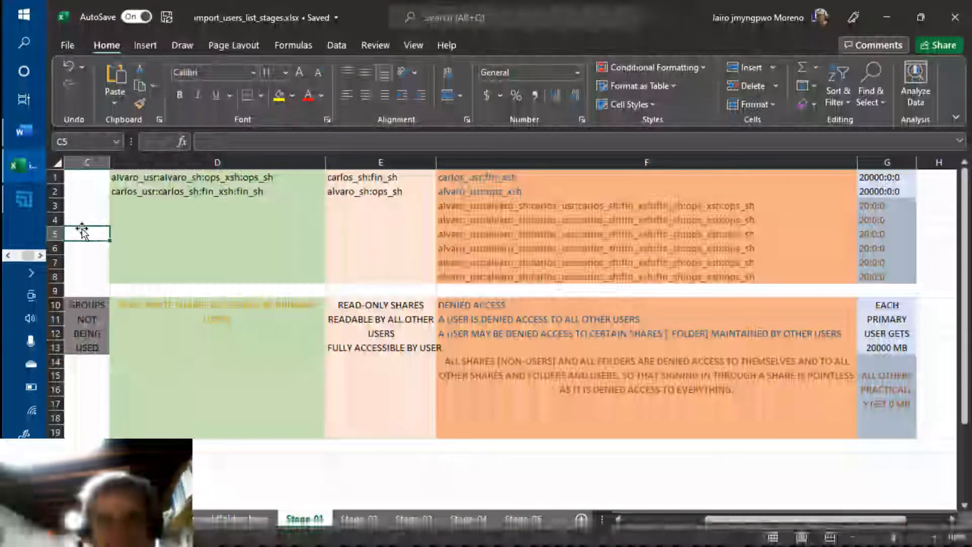
key("Left")
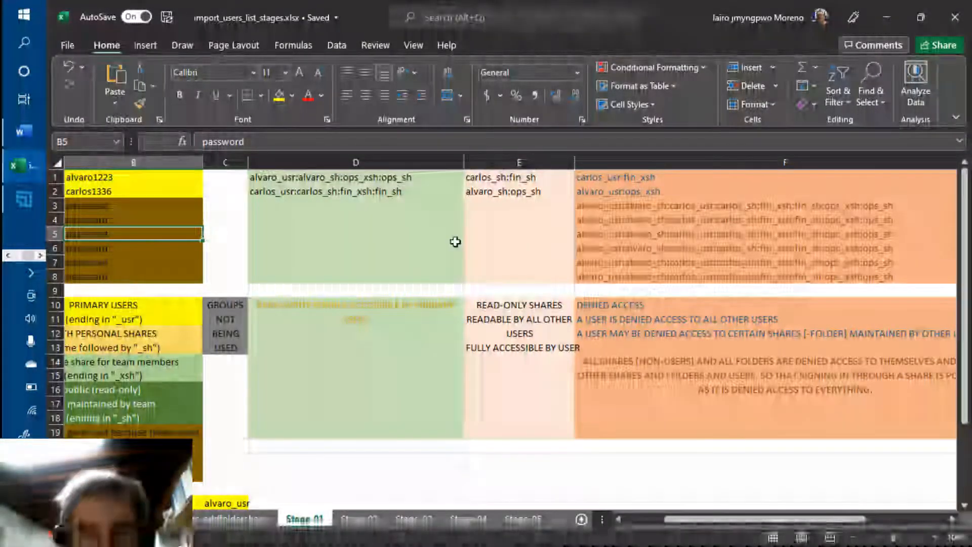
Compare the read-only shares in column E with the denied-access lists in column F, including the list in F4.
left_click(520, 176)
left_click(519, 162)
left_click(640, 162, "shift")
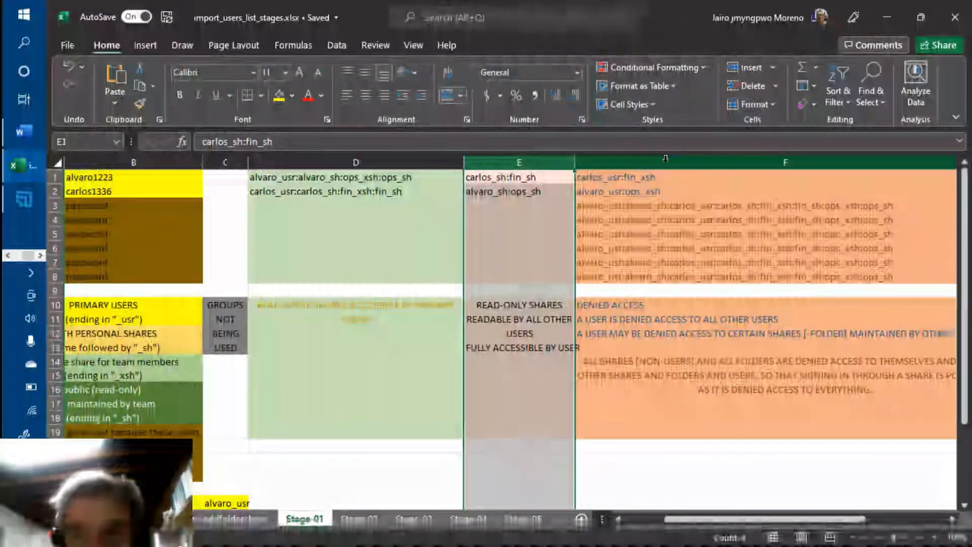
left_click(666, 161)
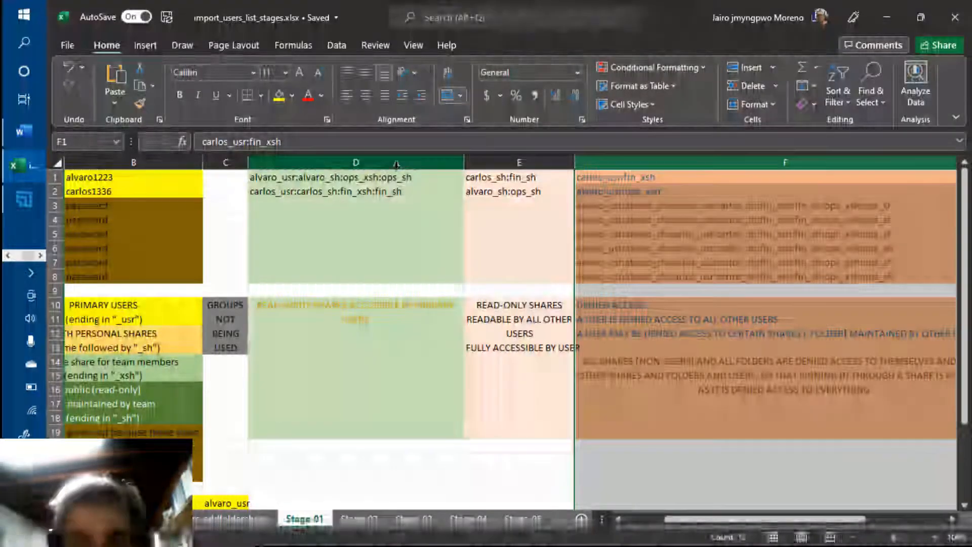
left_click(519, 162)
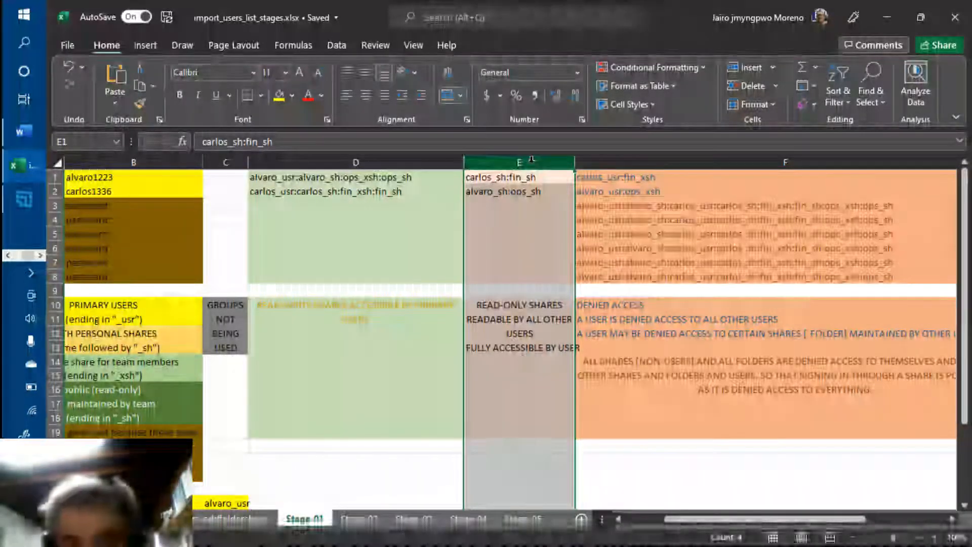
left_click(638, 162, "shift")
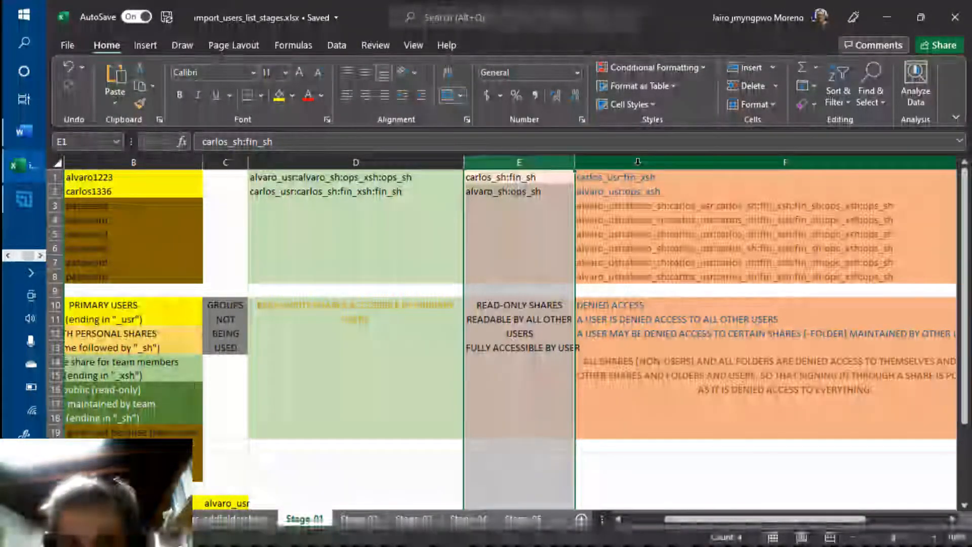
left_click(637, 162)
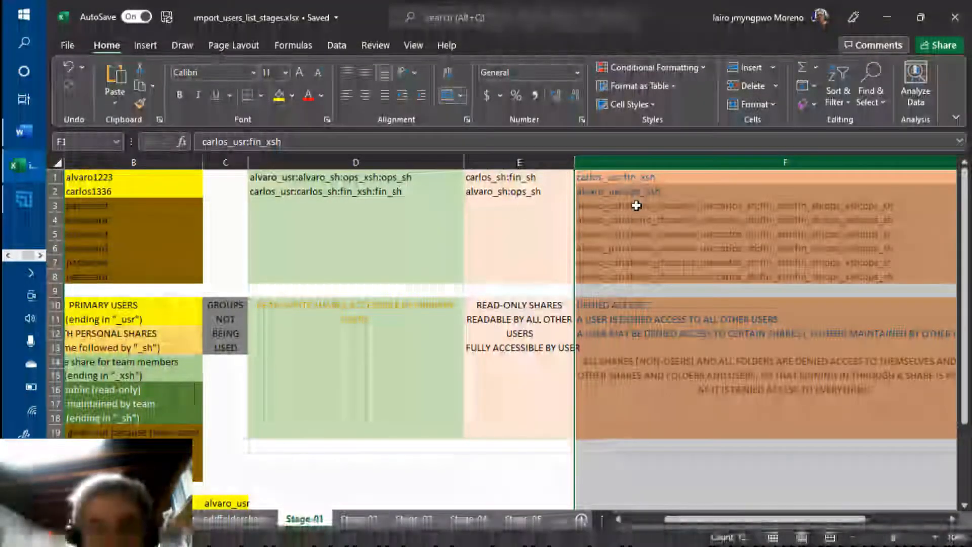
left_click(496, 160, "shift")
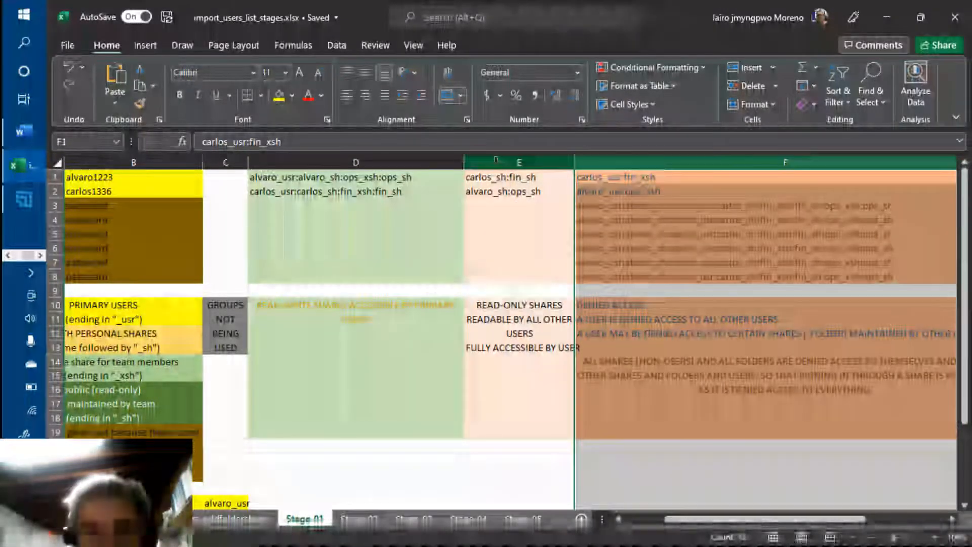
left_click(616, 224)
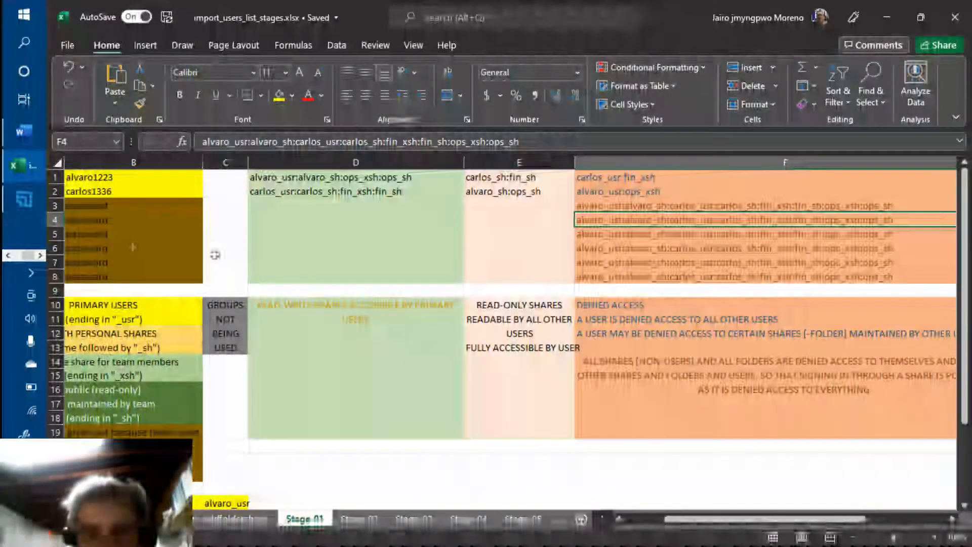
Review the password cell in B6 and go through the personal, exclusive and public share accounts in A3:A8.
left_click(132, 247)
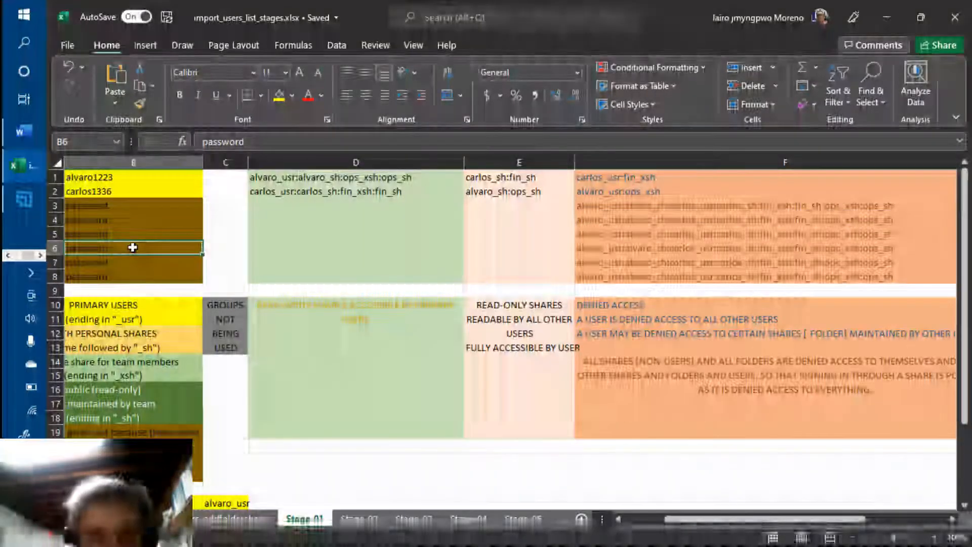
scroll(132, 247, "left", 3)
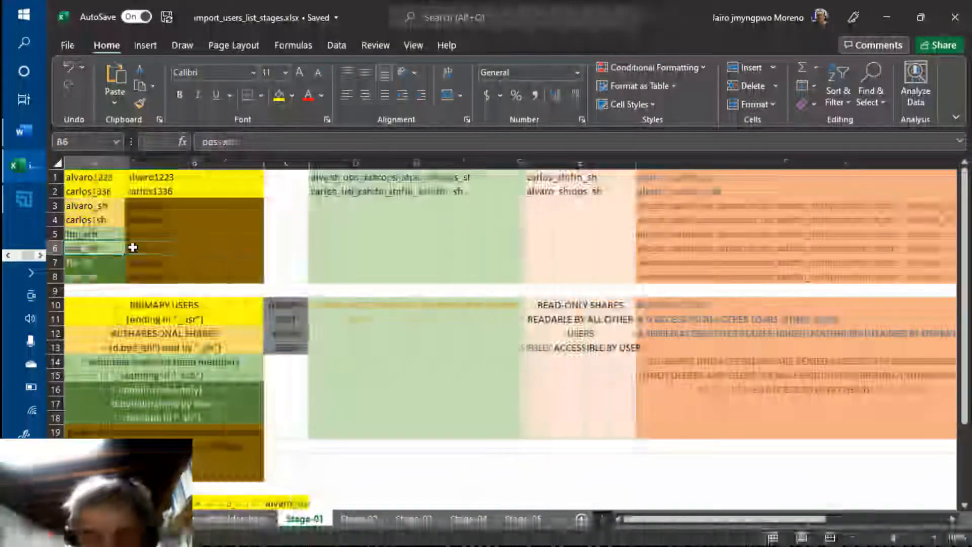
key("Left")
key("Up")
key("Up")
key("Up")
key("Up")
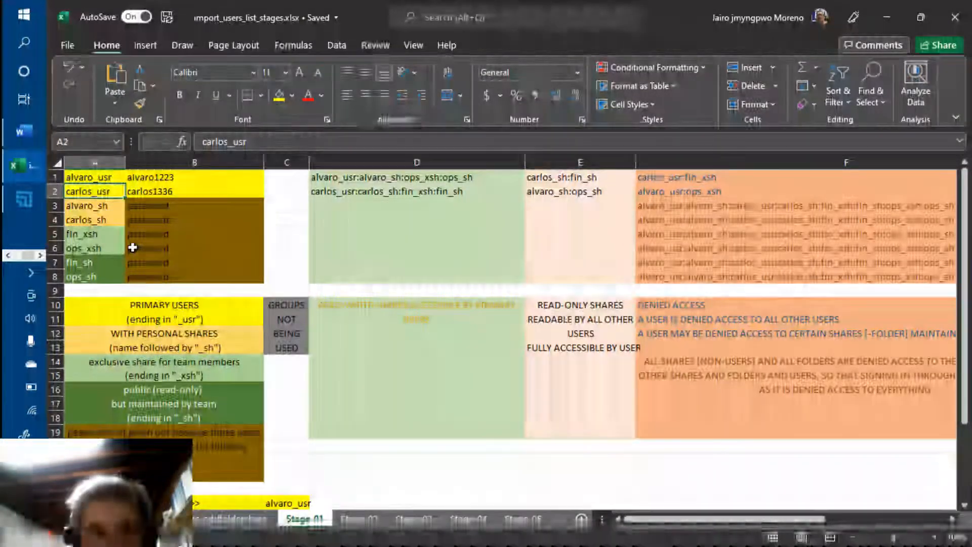
key("Down")
key("shift+Down")
key("Down")
key("Down")
key("Down")
key("Down")
key("shift+Down")
key("Down")
key("Up")
key("Up")
key("Up")
key("Up")
key("Up")
Trace row 3 from the password cell B3 to the denied-access list in F3, and inspect the list in F6.
key("Right")
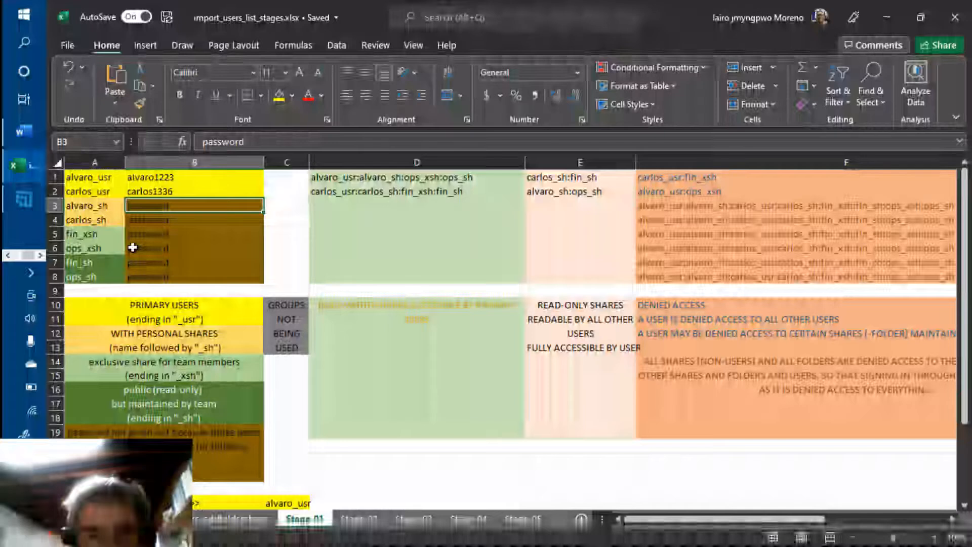
key("Right")
key("Right")
key("Right")
key("Right")
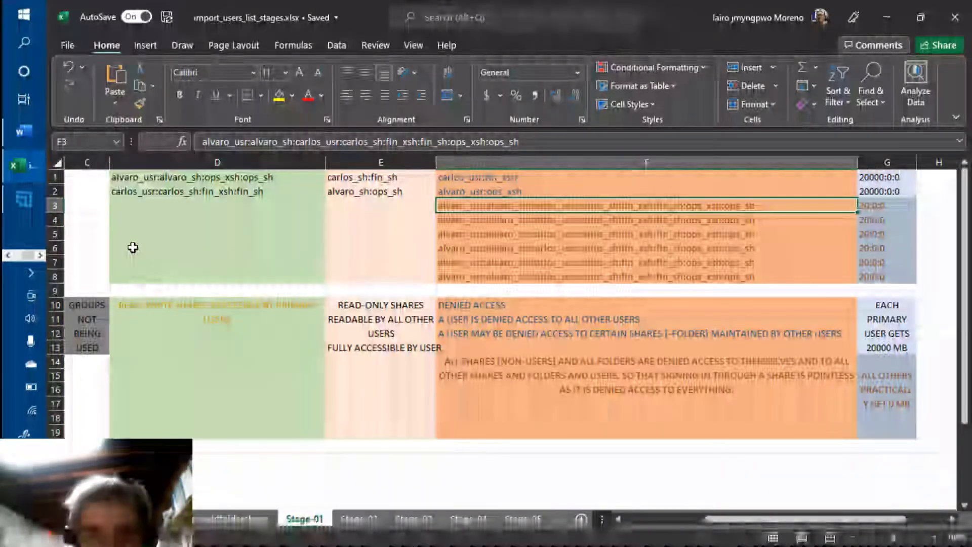
scroll(209, 228, "right", 2)
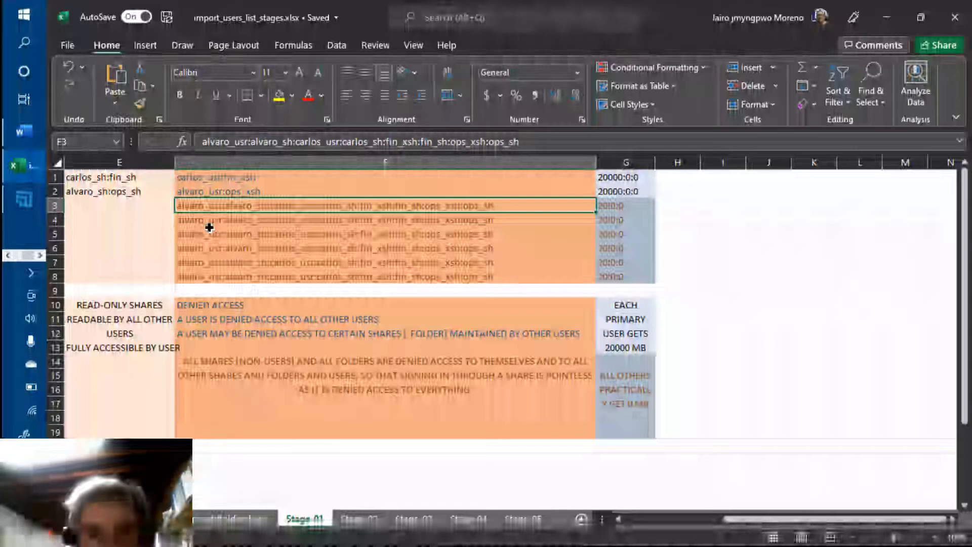
left_click(210, 249)
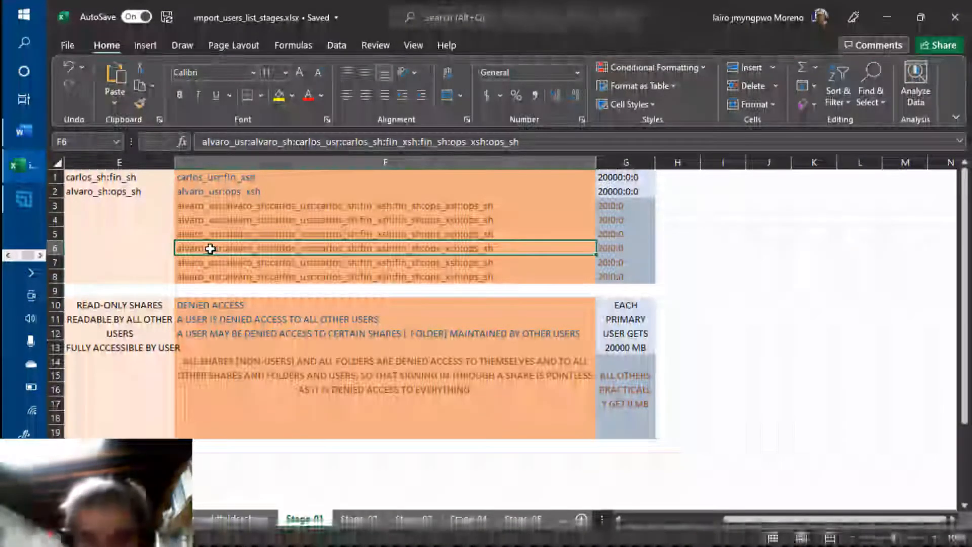
Trace row 6 back to the ops_xsh share in A6 and go up to the first primary user in A1.
key("Left")
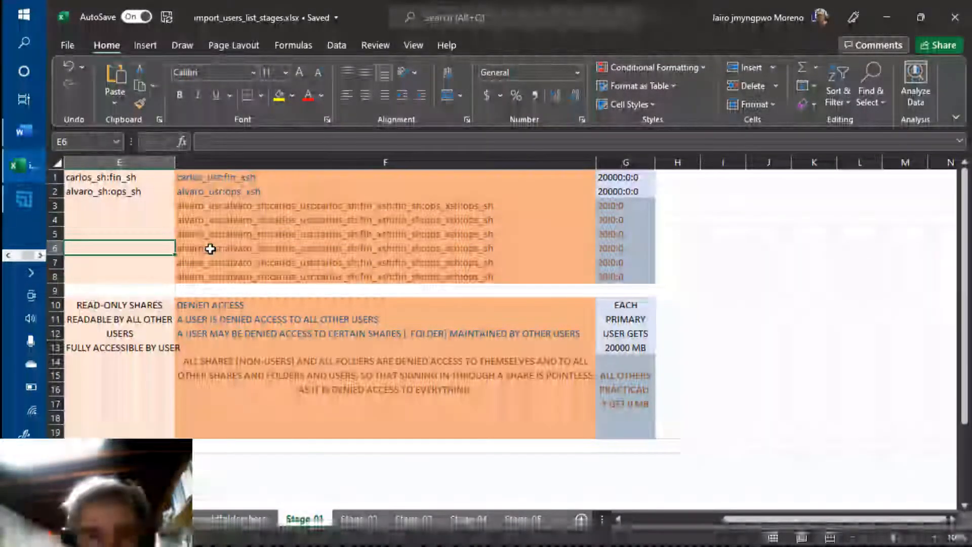
key("Left")
key("Left")
key("Left")
key("Left")
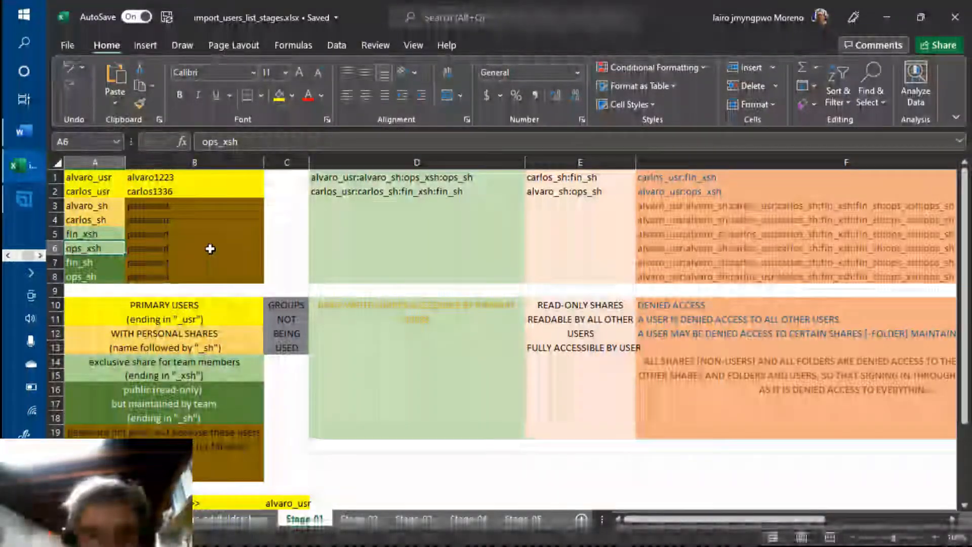
key("Up")
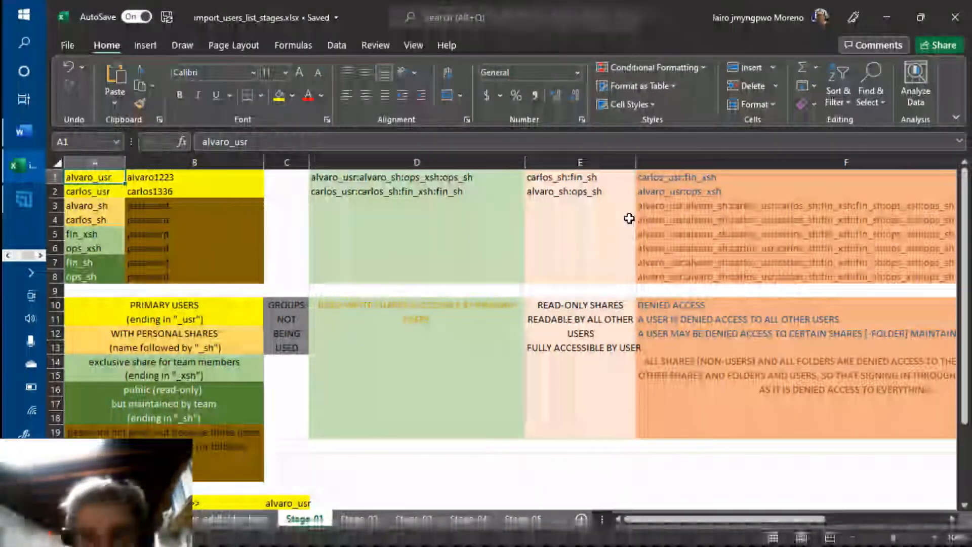
Compare the denied-access list in F3 with the first primary user in A1 and the read-write shares in D1.
left_click(660, 205)
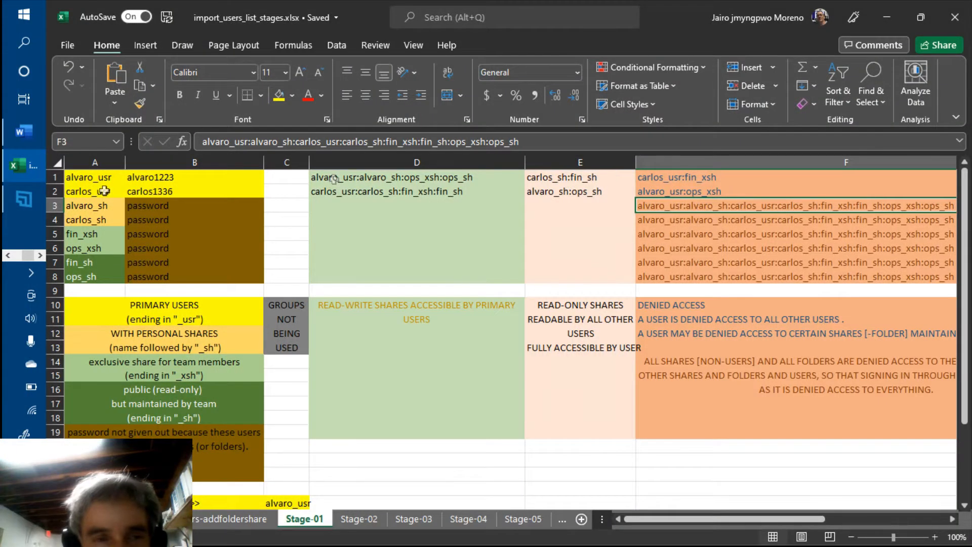
left_click(95, 177)
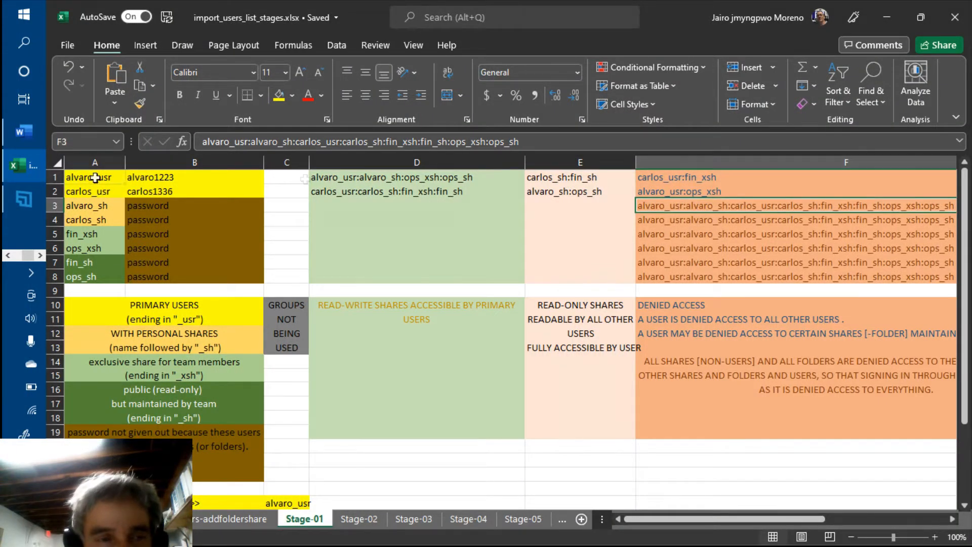
left_click(320, 179)
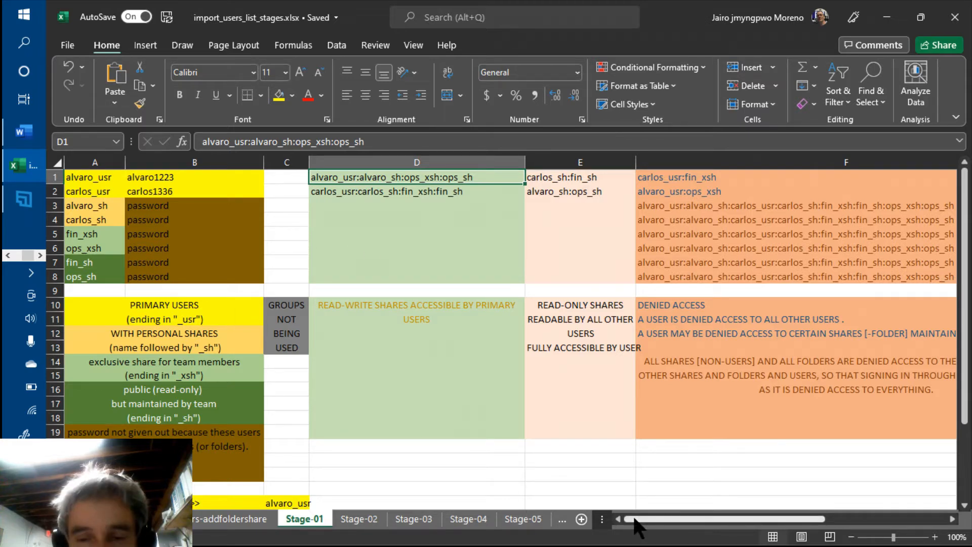
Examine the storage quotas assigned to the two primary users in G1 and G2.
left_click_drag(634, 519, 835, 520)
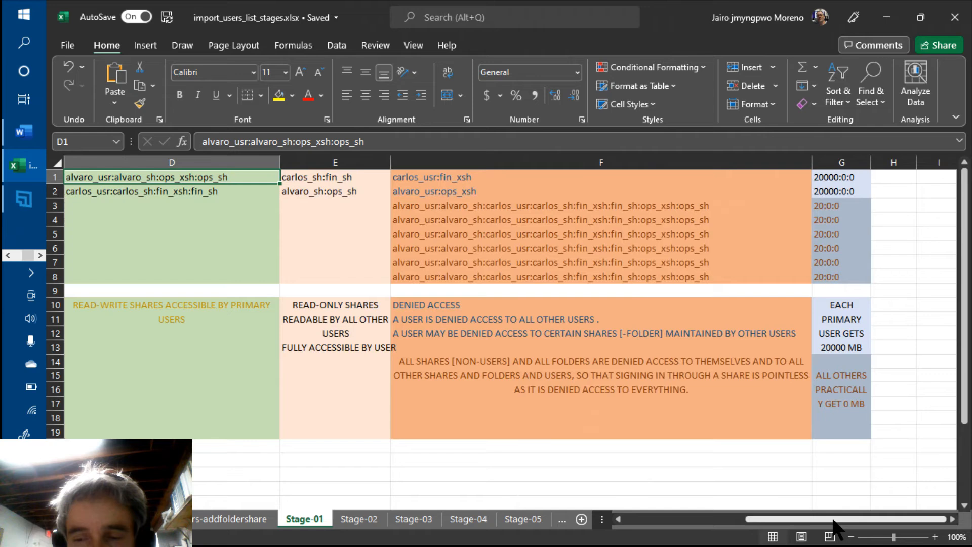
left_click(820, 177)
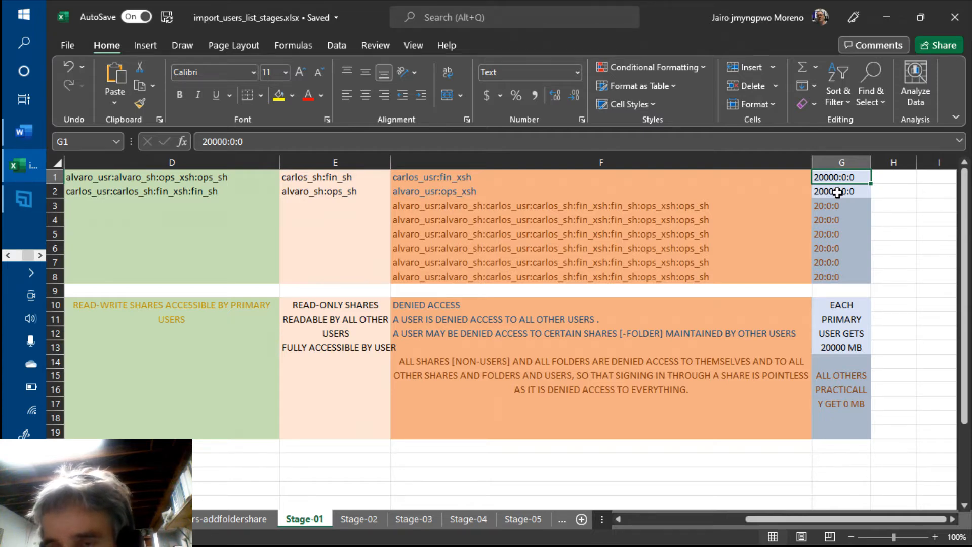
left_click(837, 192)
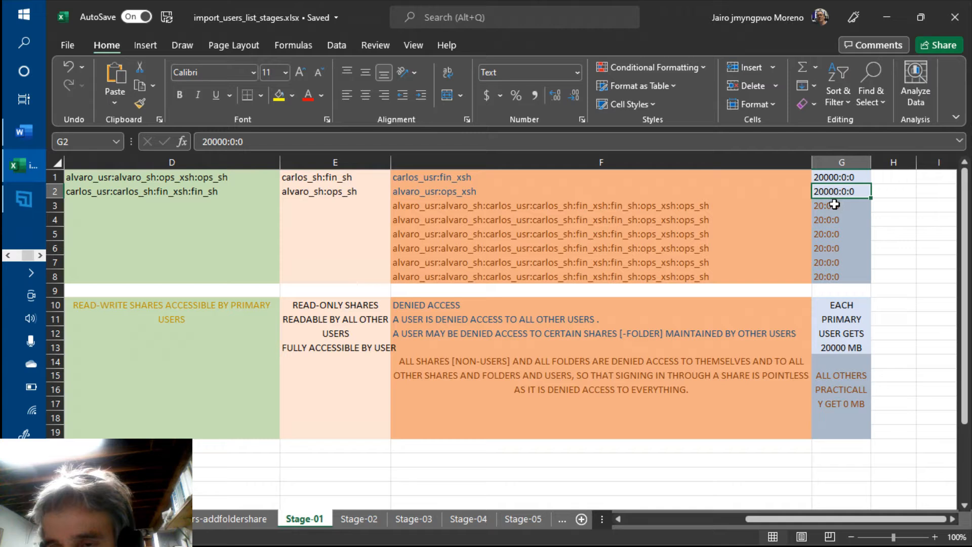
Examine the storage quotas for the non-primary shares in G3 through G8 and compare the quotas in G1 and G3.
key("Down")
key("Down")
key("Down")
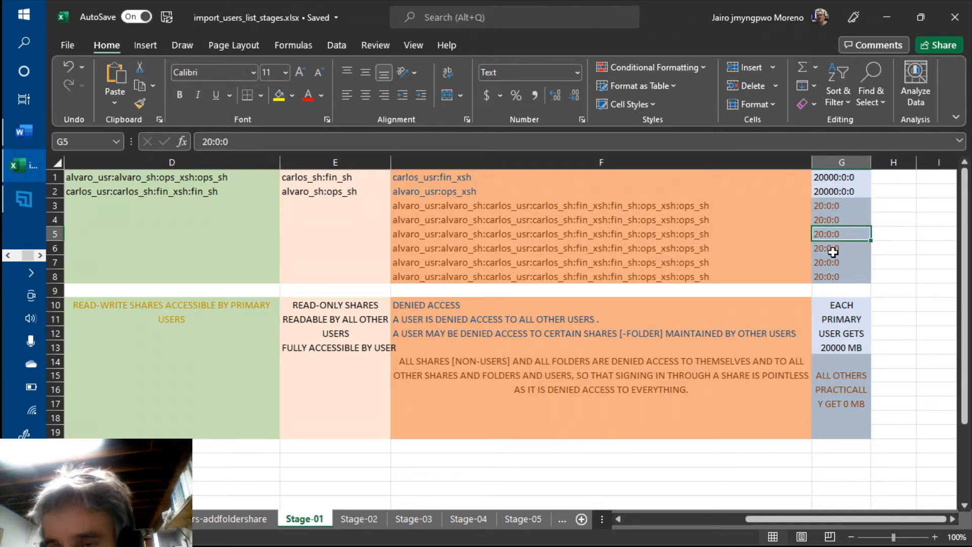
key("Down")
key("Down")
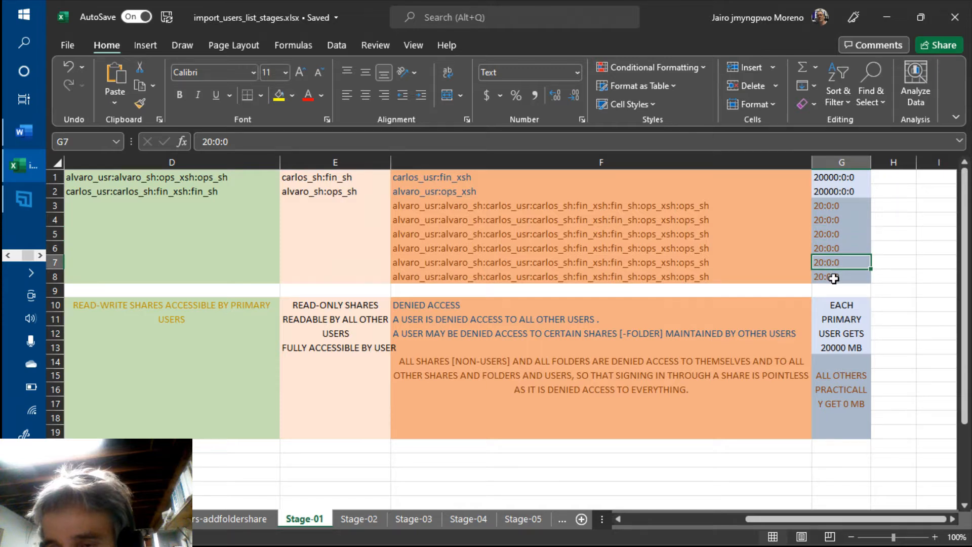
key("Down")
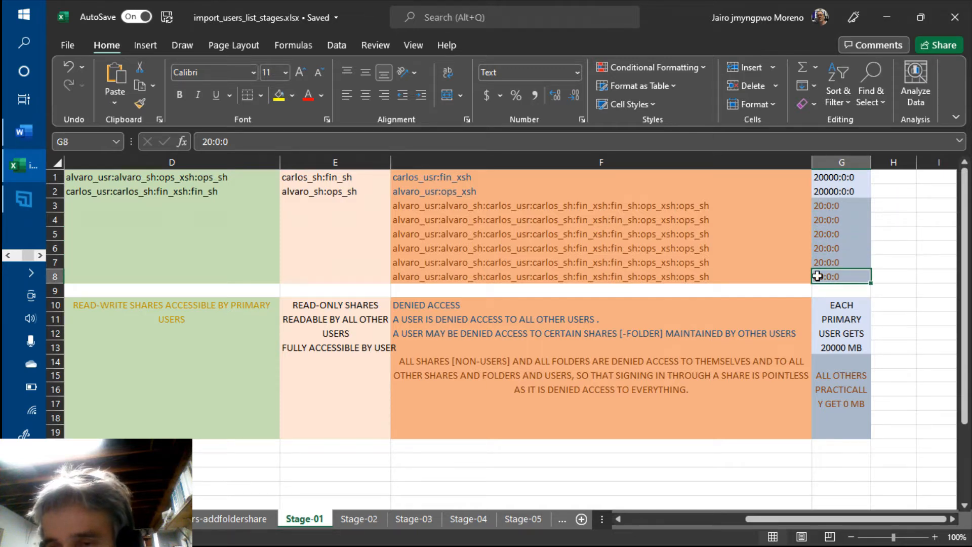
left_click(824, 178)
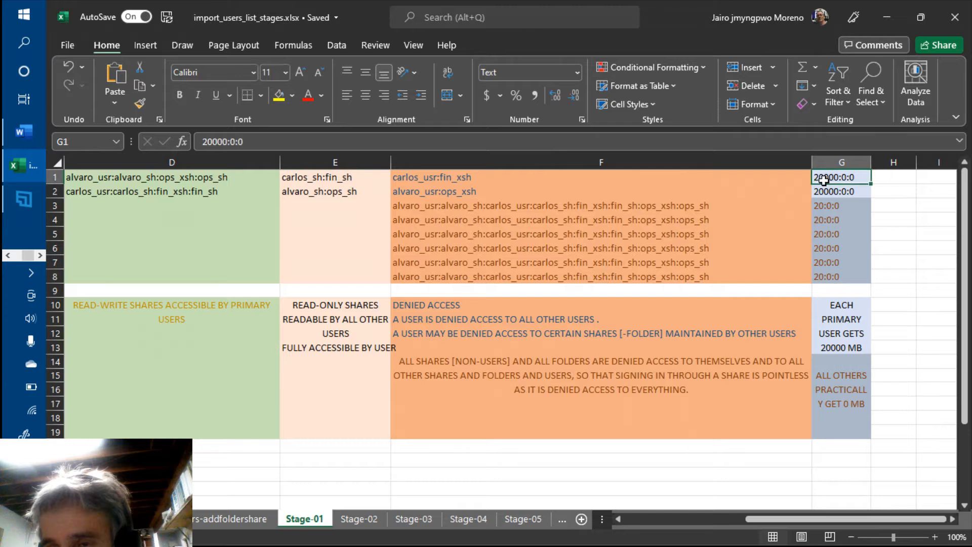
left_click(823, 205)
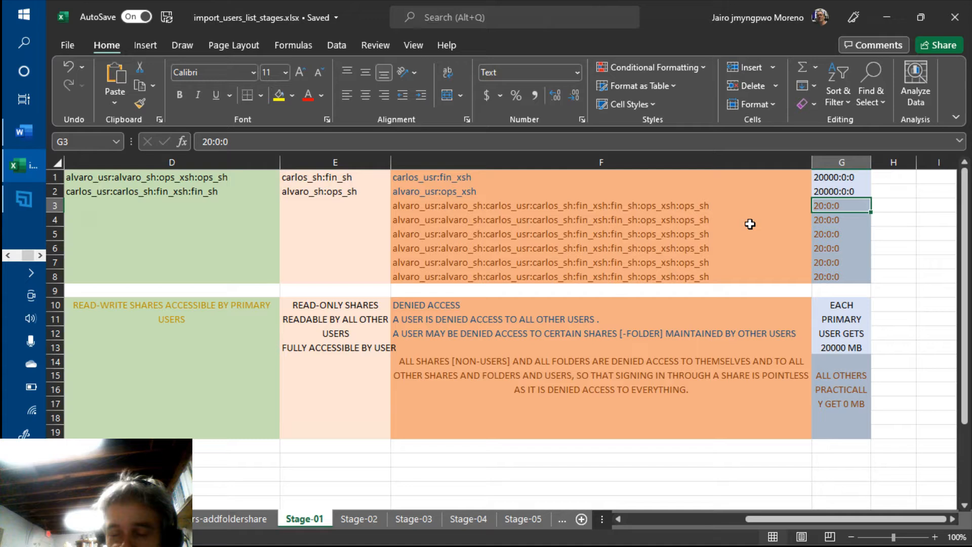
Go through the users and shares in column A down to A9 and check the primary users legend in A10.
key("Home")
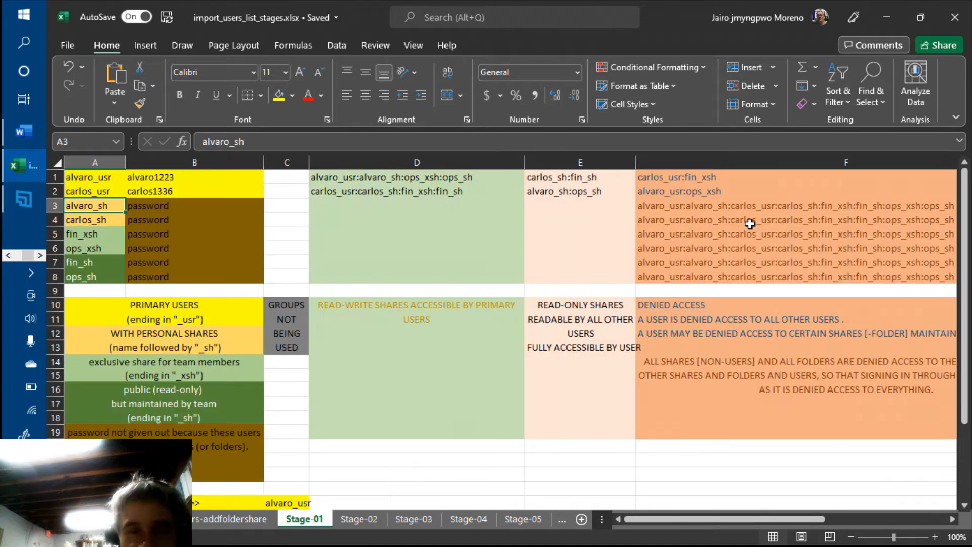
key("Down")
key("Down")
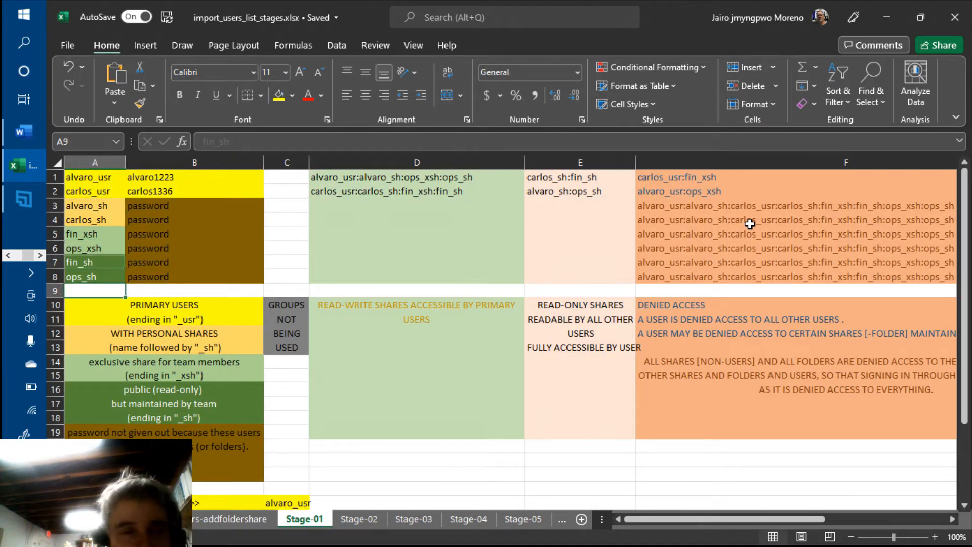
key("Down")
key("Up")
key("Up")
key("Up")
key("Up")
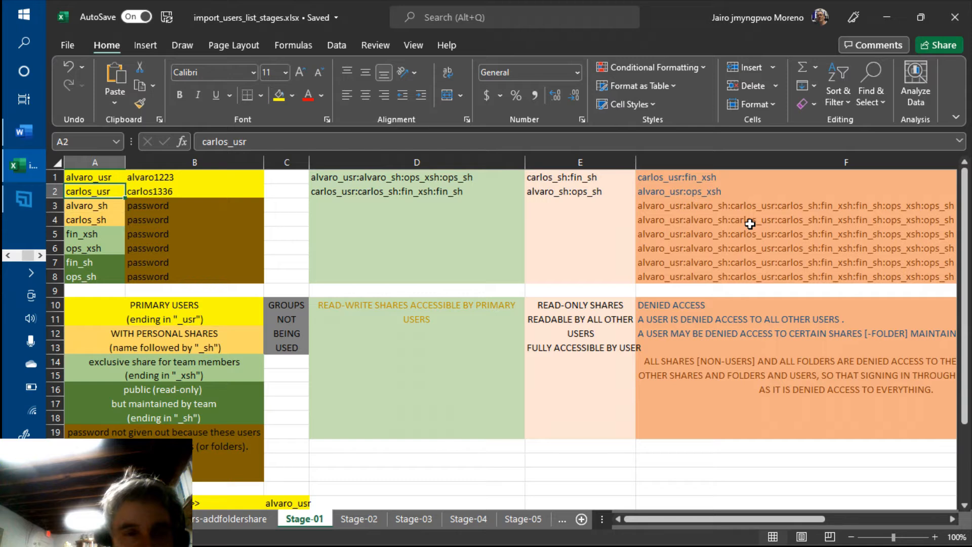
key("Down")
key("Down")
key("Down")
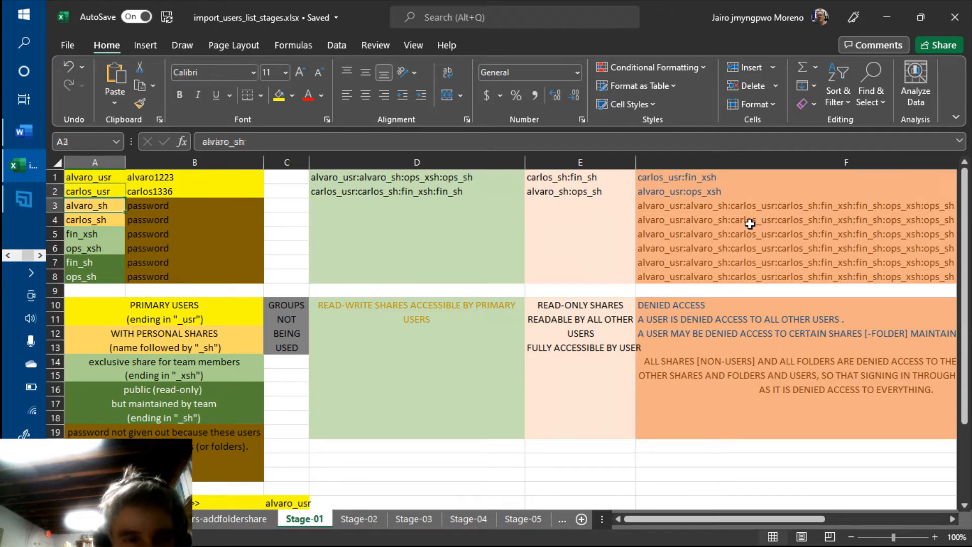
key("Down")
key("Down")
key("Down")
key("Down")
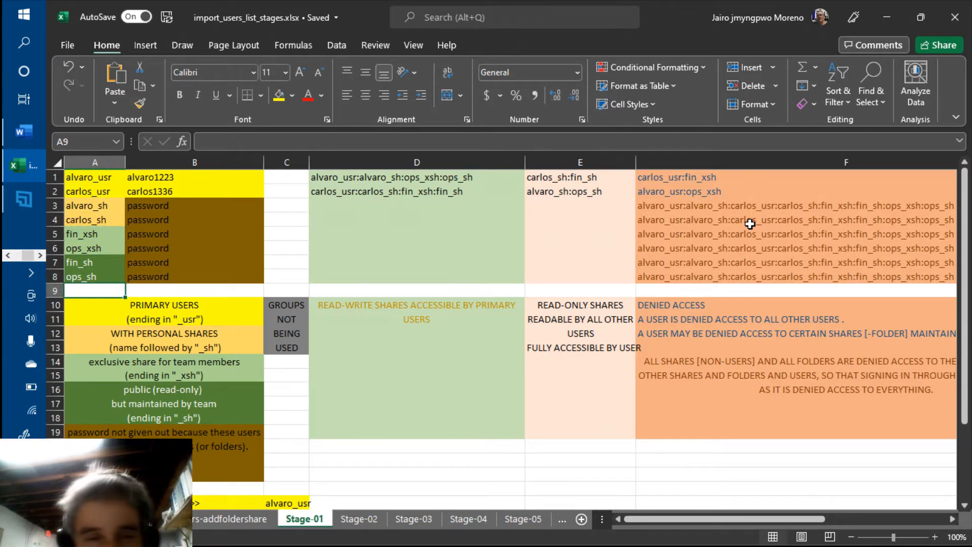
left_click(227, 305)
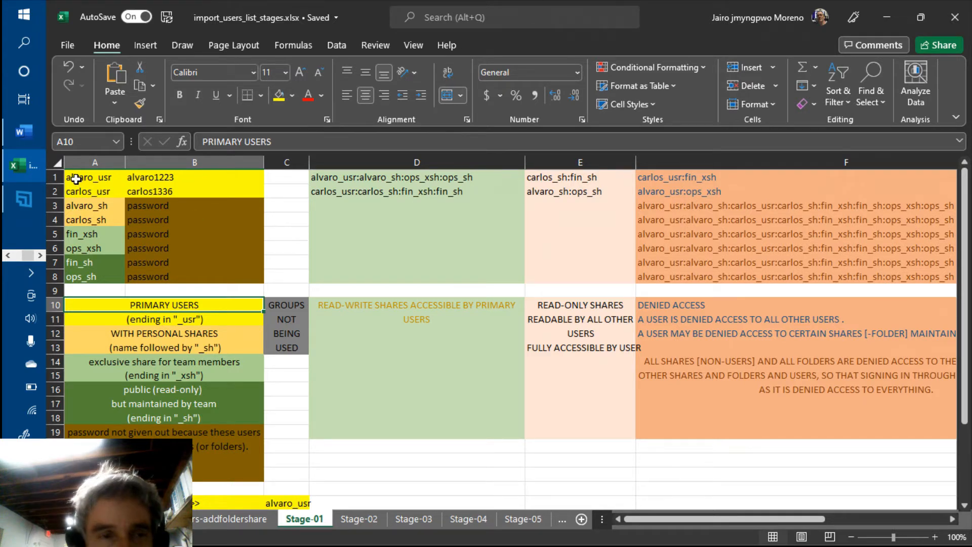
left_click(76, 178)
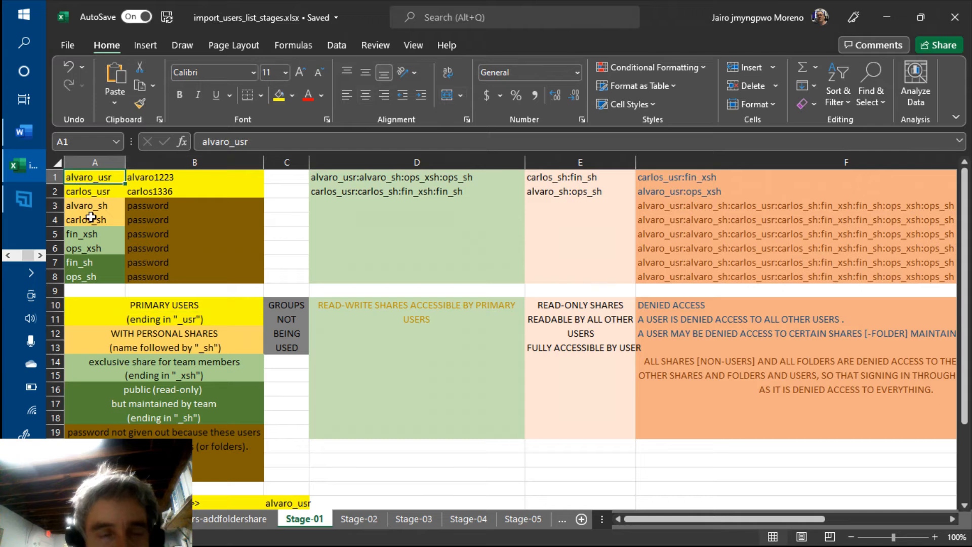
key("shift+Down")
key("shift+Down")
key("shift+Down")
key("shift+Down")
key("shift+Down")
key("shift+Down")
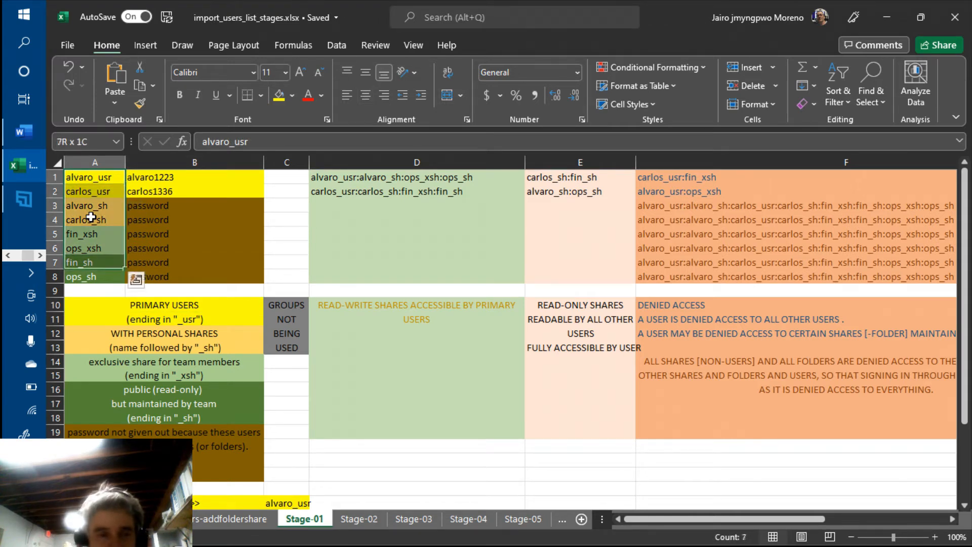
key("shift+Down")
key("shift+Right")
key("shift+Right")
key("shift+Right")
key("shift+Right")
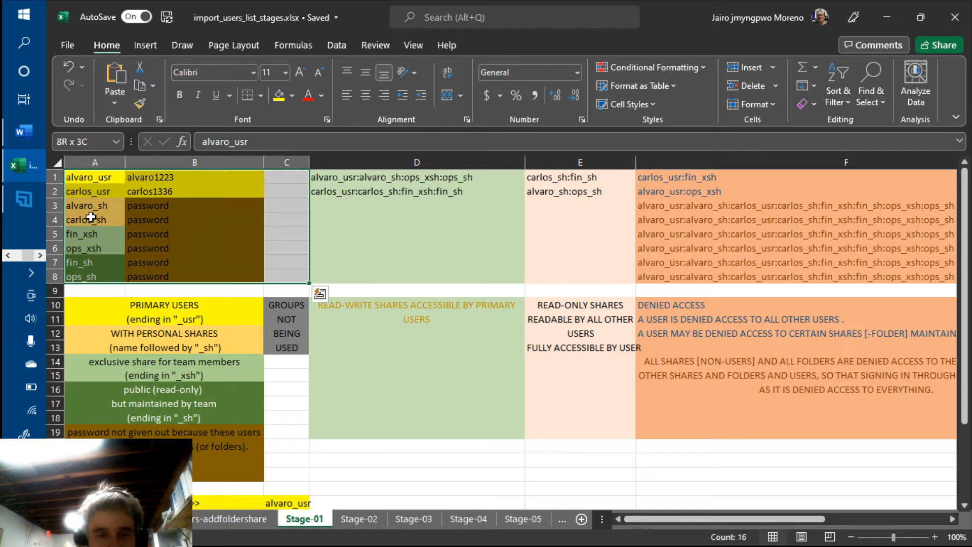
key("shift+Right")
key("shift+Right")
key("shift+Right")
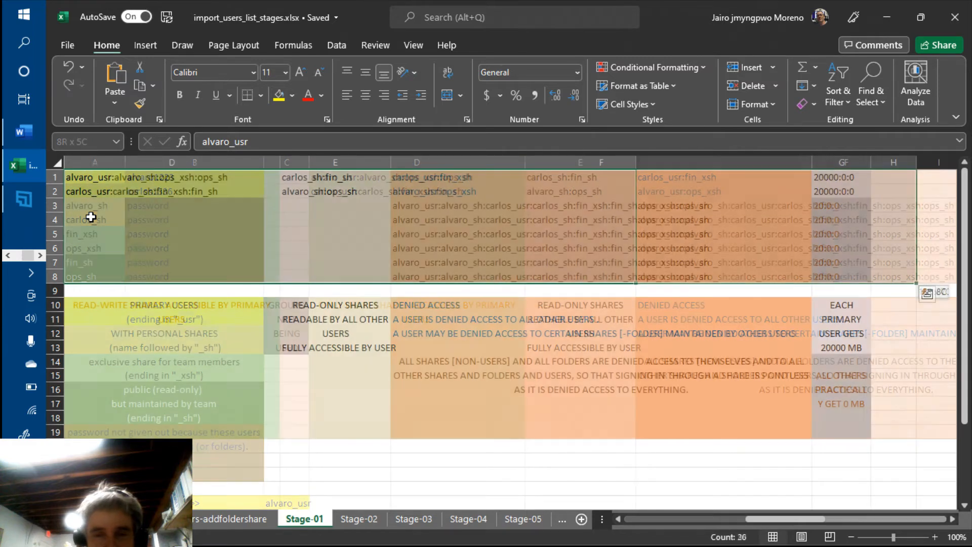
key("shift+Right")
key("shift+Left")
key("shift+Left")
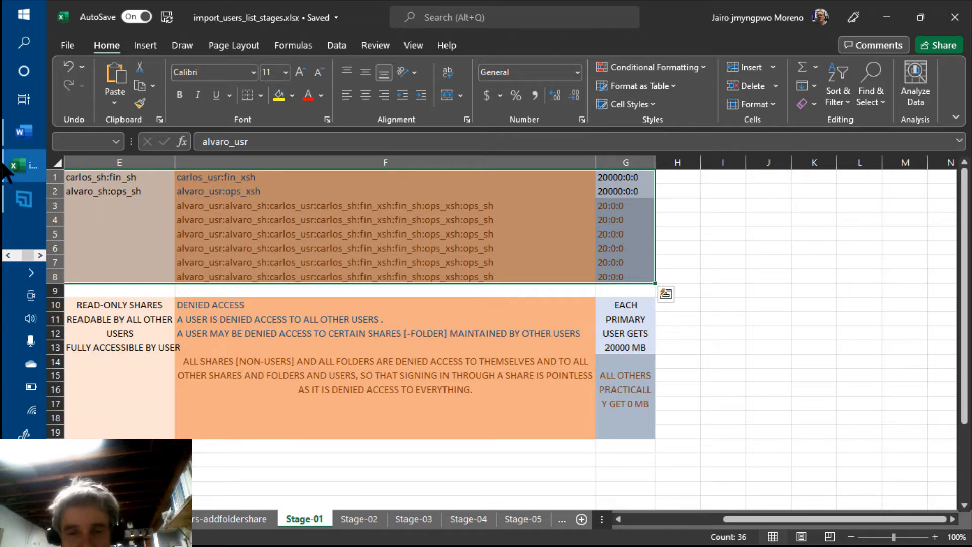
key("ctrl+q")
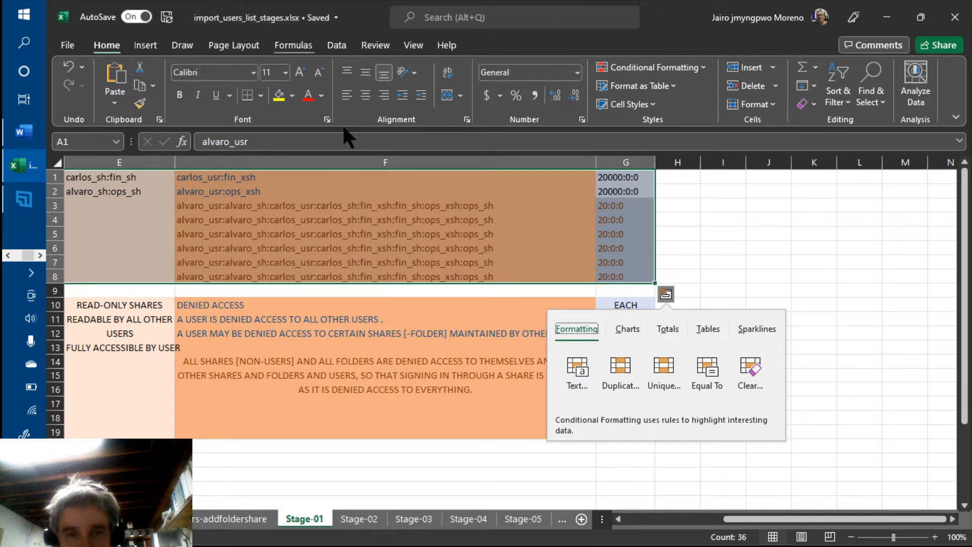
left_click(233, 205)
left_click(232, 177)
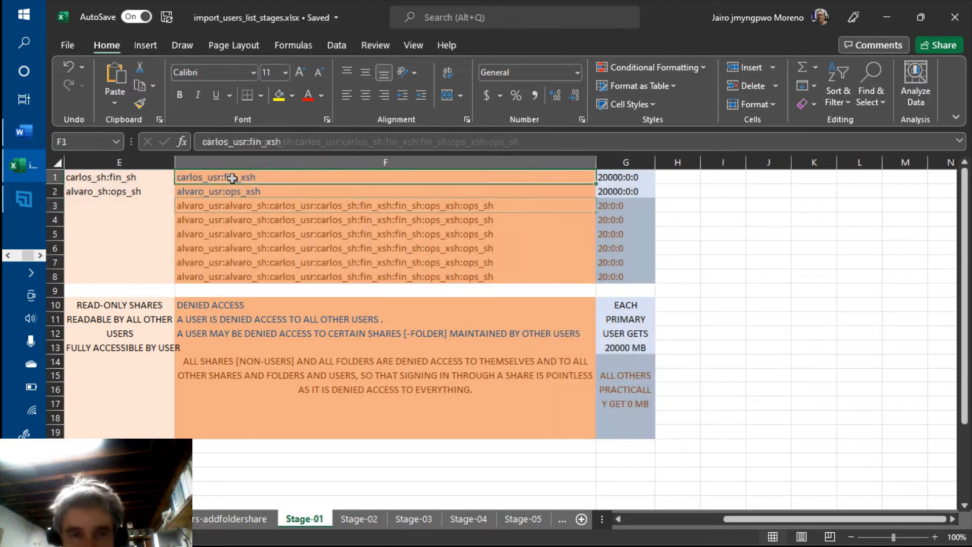
key("Left")
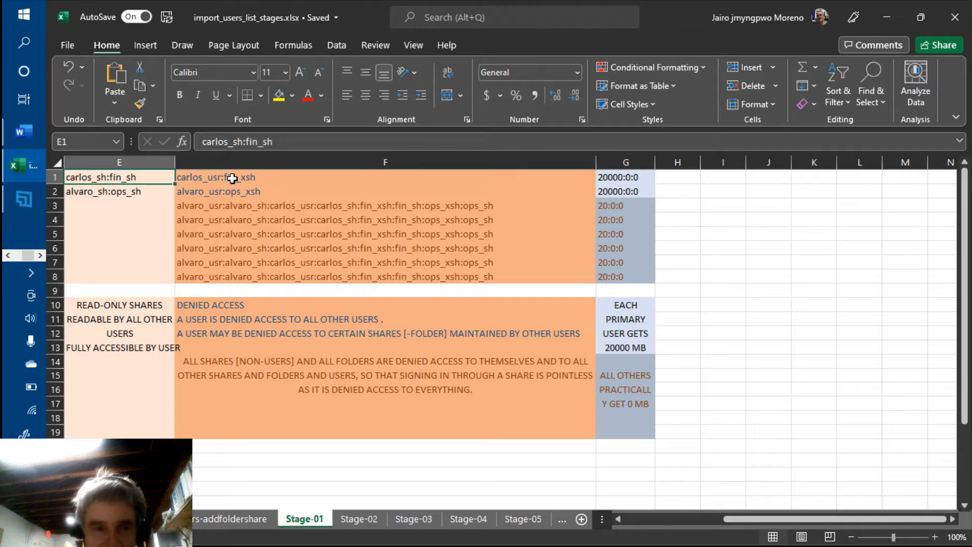
Copy the complete Stage-01 import list in the range A1:G8.
key("ctrl+Home")
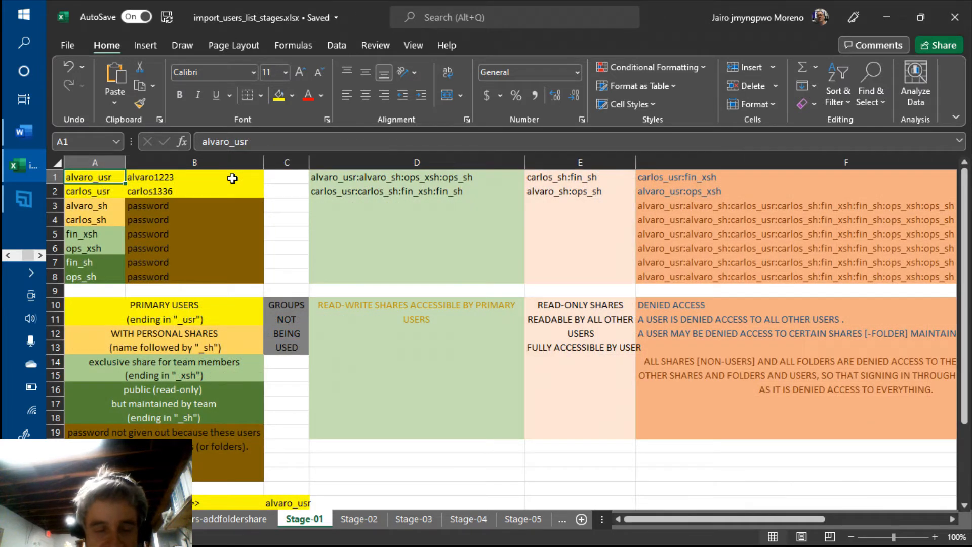
key("shift+Down")
key("shift+Down")
key("shift+Down")
key("shift+Down")
key("shift+Down")
key("shift+Down")
key("shift+Down")
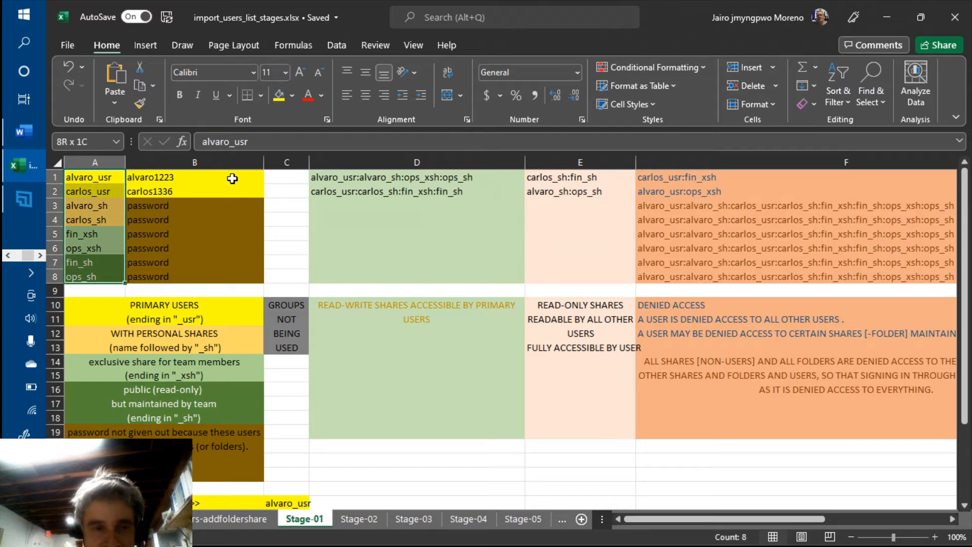
key("shift+Right")
key("shift+Right")
key("shift+Right")
key("shift+Right")
key("shift+Right")
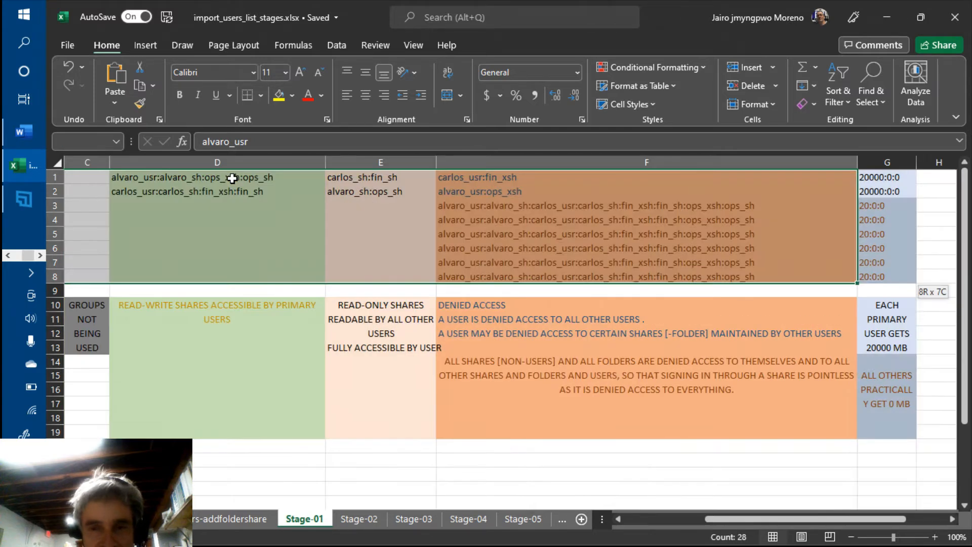
key("shift+Right")
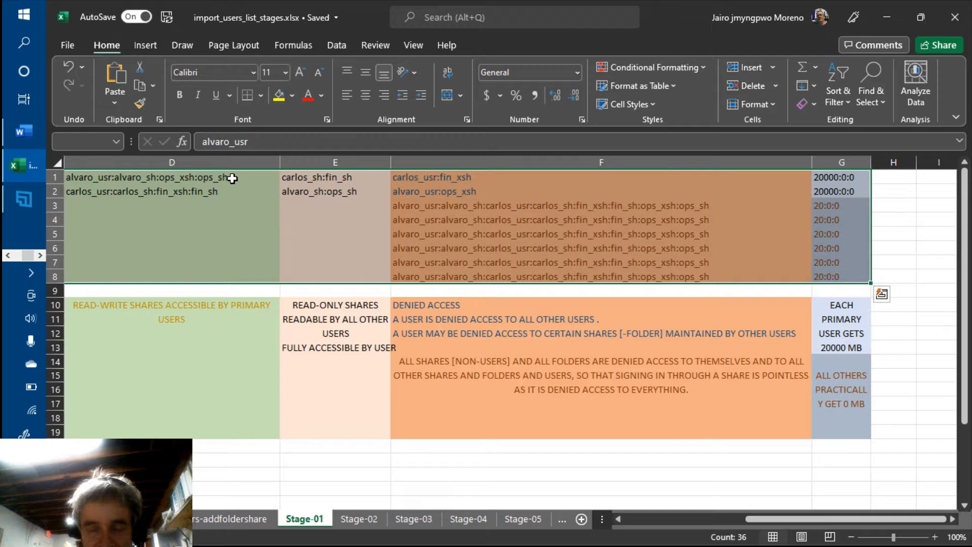
key("ctrl+c")
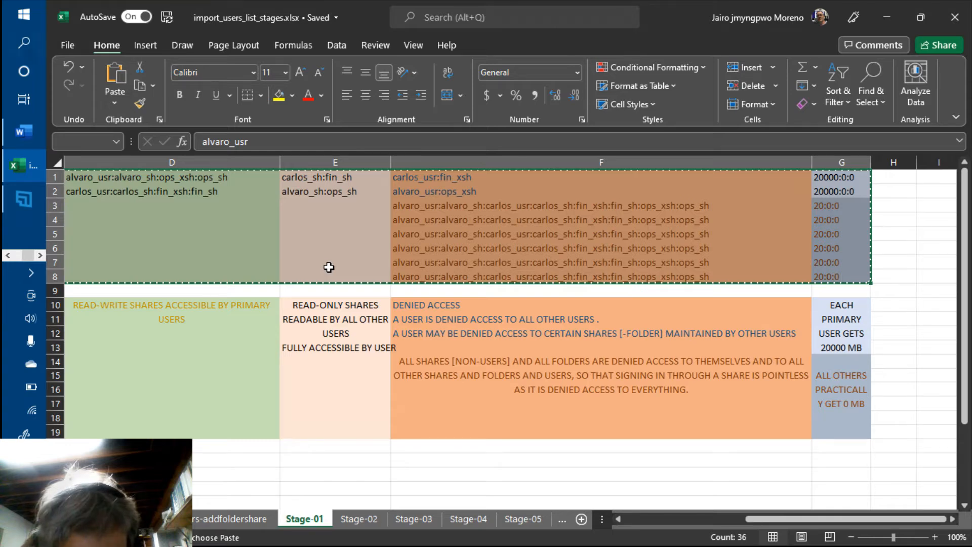
Paste the copied list, including its account passwords, into an empty Notepad document and move the window below the first spreadsheet rows.
left_click(26, 46)
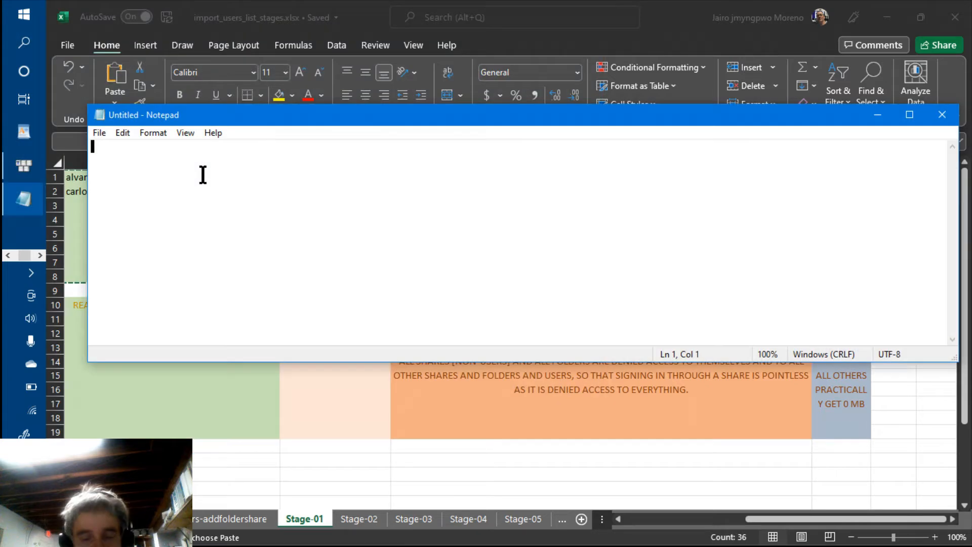
key("ctrl+v")
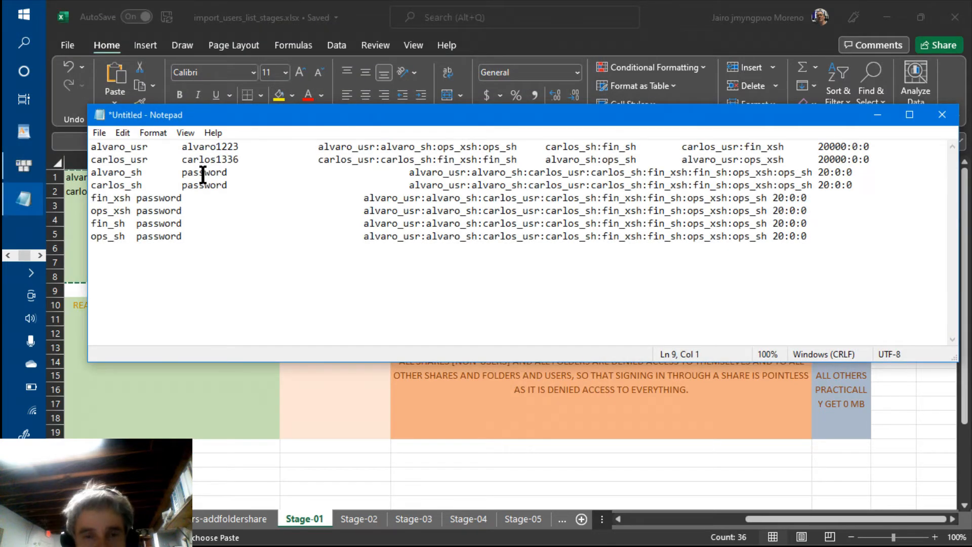
left_click(149, 147)
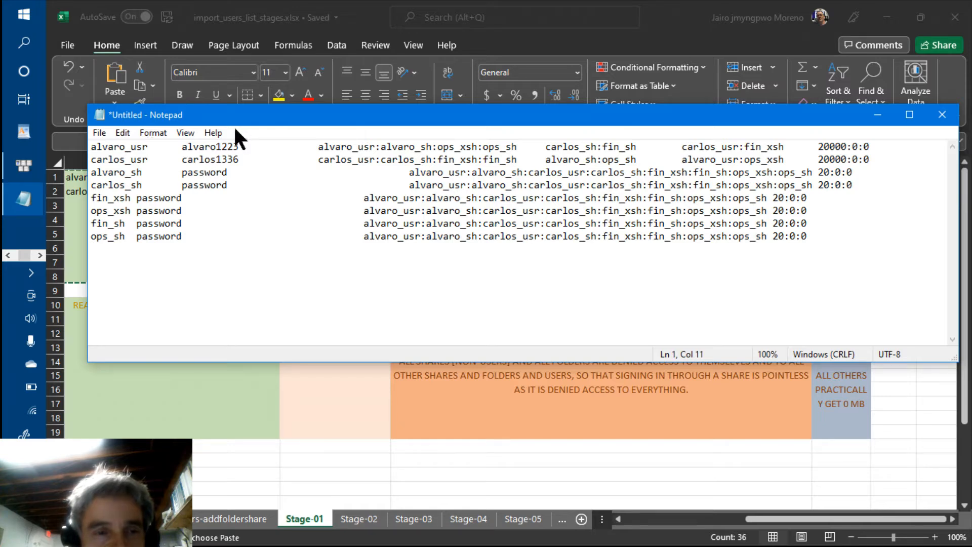
left_click_drag(238, 120, 250, 265)
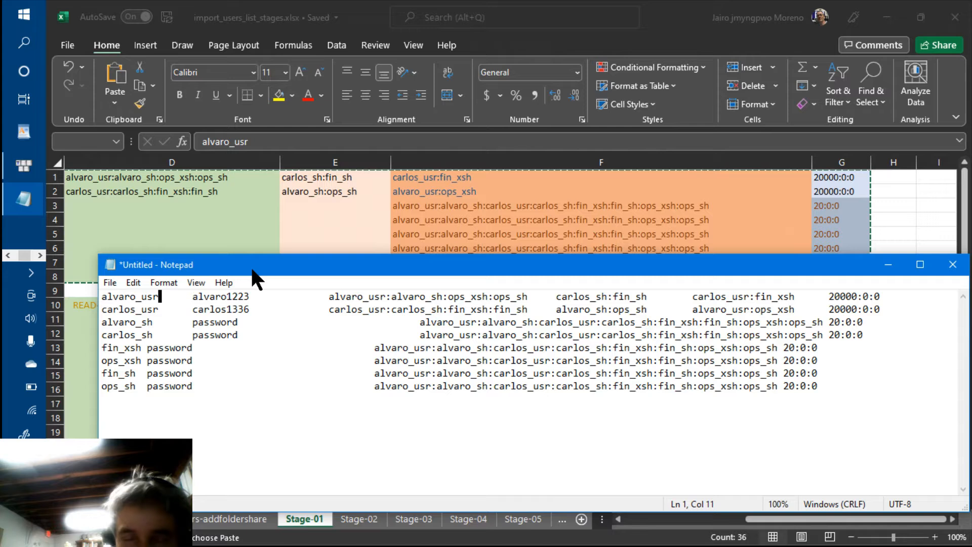
Inspect the separators between the fields in the first line of the pasted text and close Notepad without saving.
key("Right")
key("Right")
key("Right")
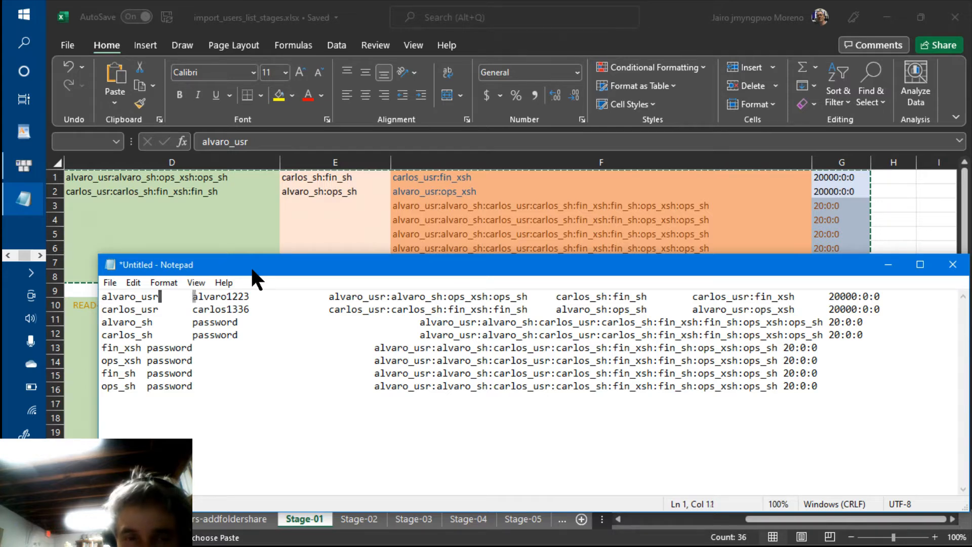
key("Right")
key("Right")
key("Right")
key("Right")
key("Right")
key("Right")
key("Right")
key("Right")
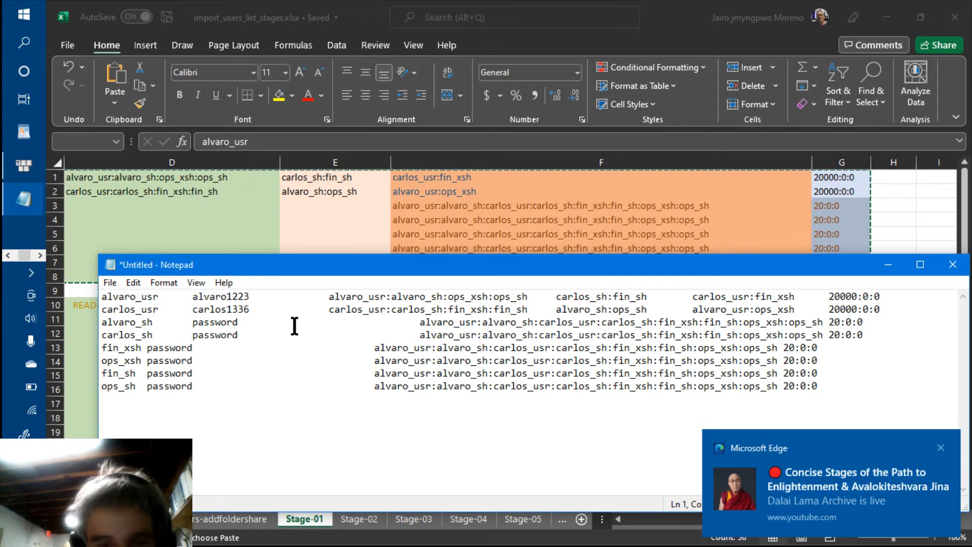
key("Right")
key("Right")
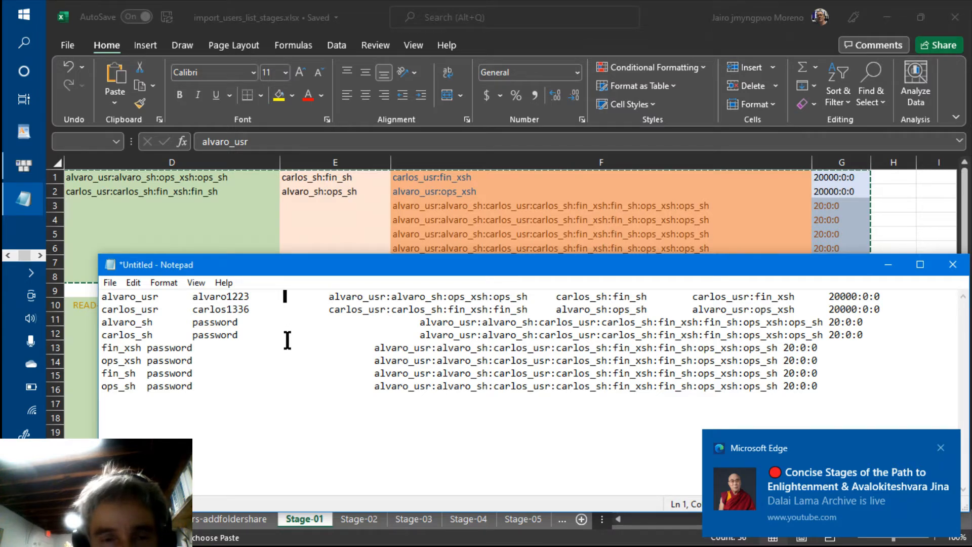
left_click(942, 448)
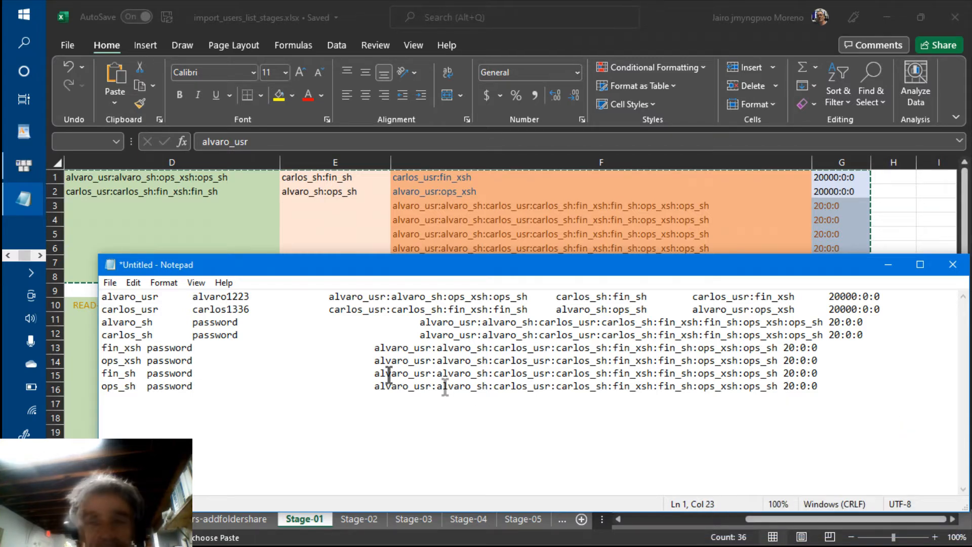
left_click(952, 270)
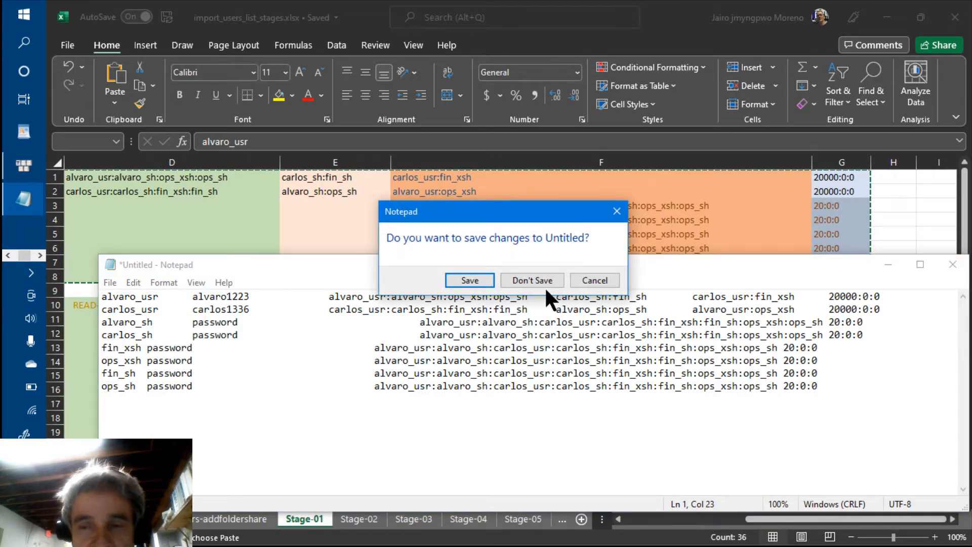
left_click(545, 285)
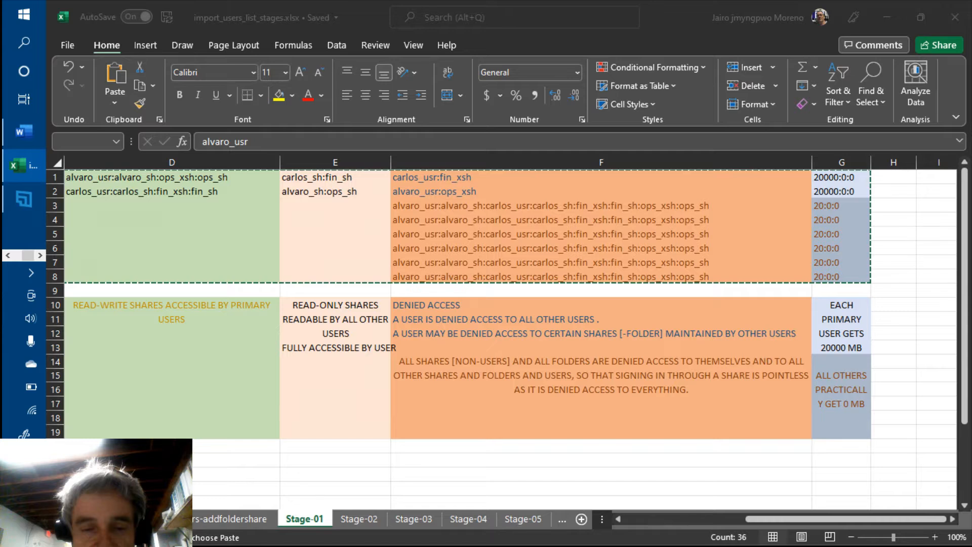
Open import_users_list-stage-01.txt from the EWI NAS folder, check its tab-separated user lines in Notepad and close the file.
left_click(8, 256)
left_click(8, 256)
left_click(8, 256)
mouse_move(21, 172)
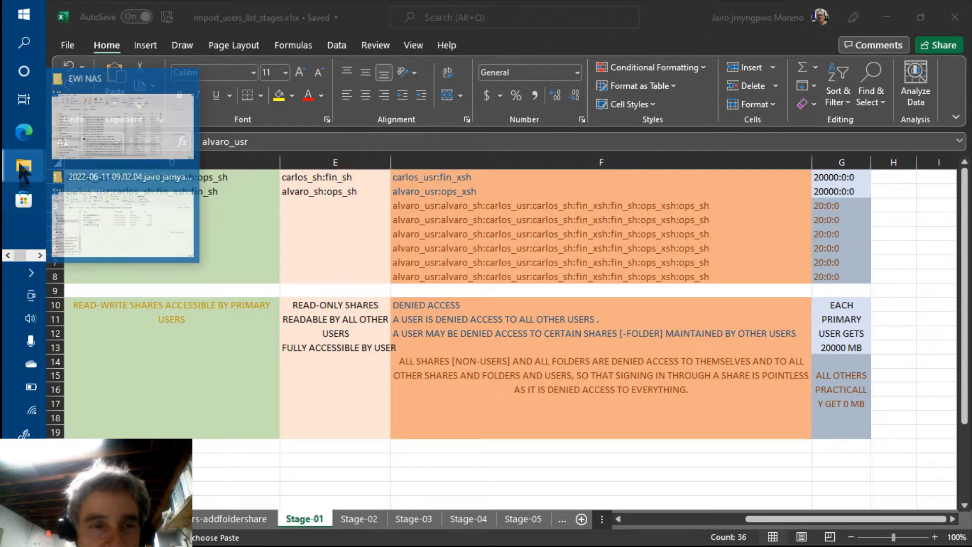
left_click(118, 121)
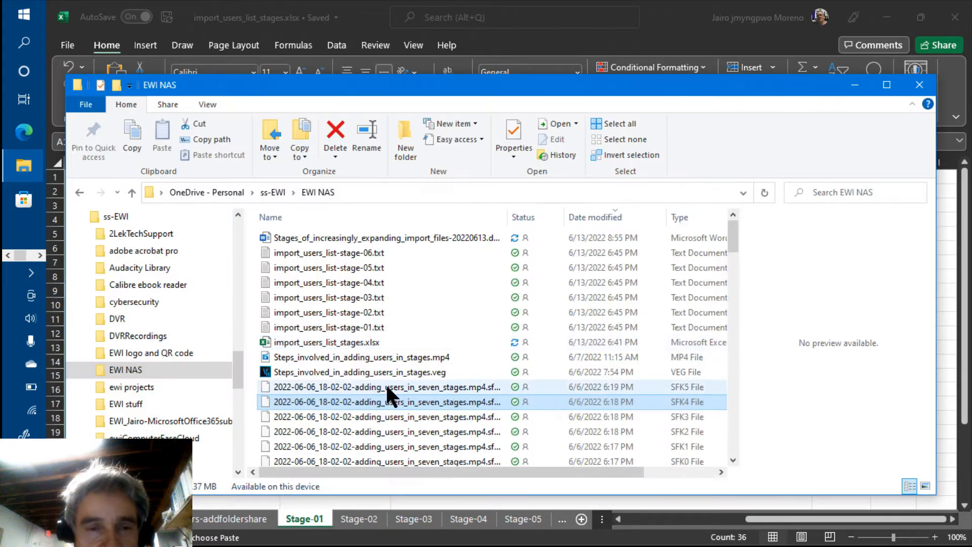
double_click(360, 328)
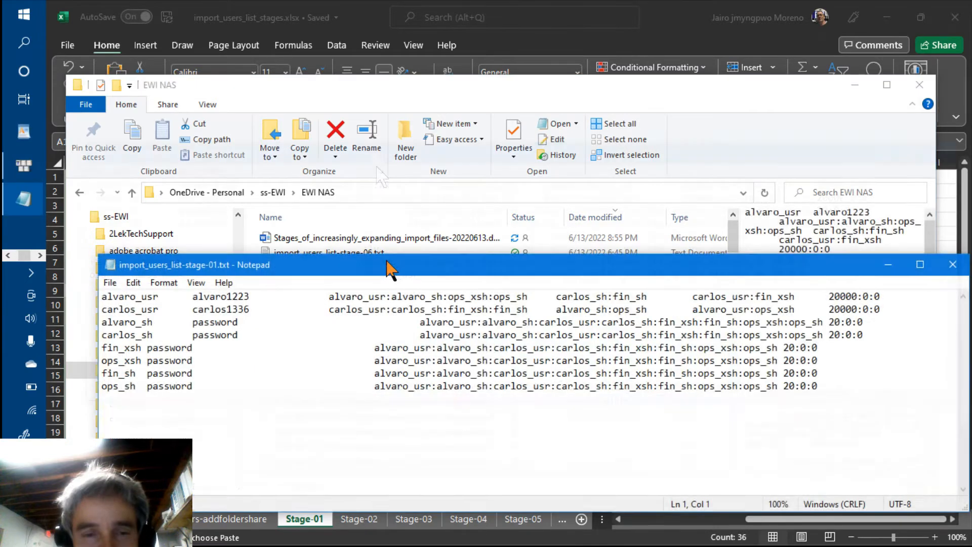
left_click_drag(387, 264, 375, 160)
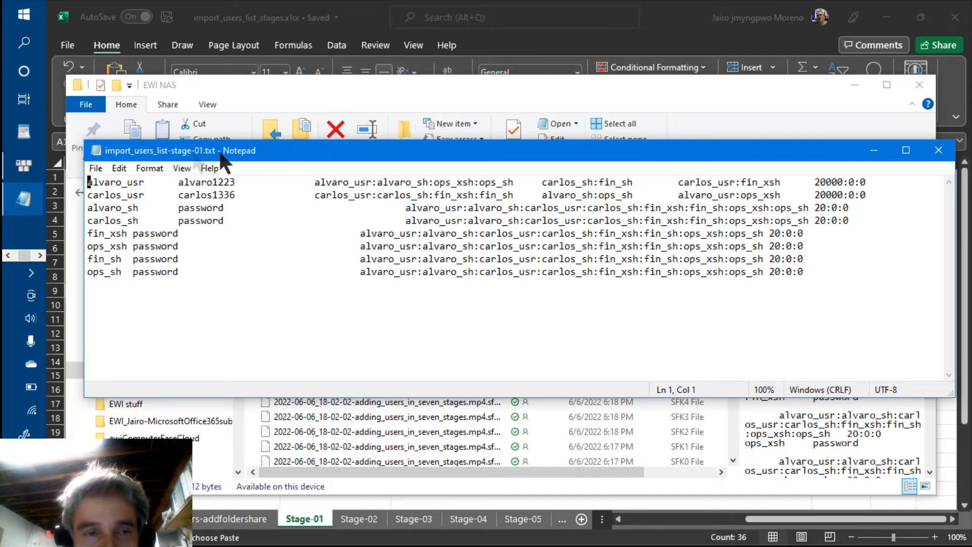
left_click(939, 150)
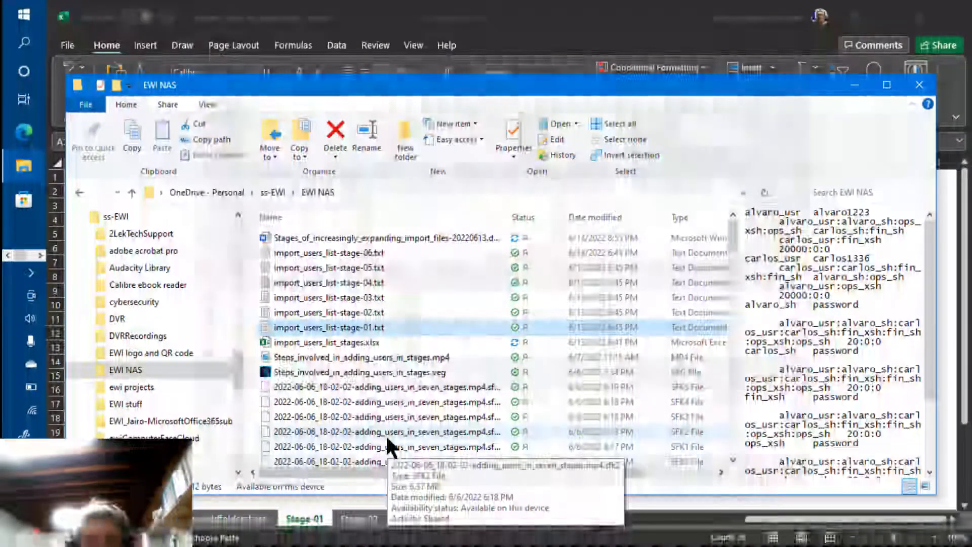
Switch back to the Stage-01 sheet in Excel and go through the column A legend from A19 upward, ending at B6.
key("alt+Tab")
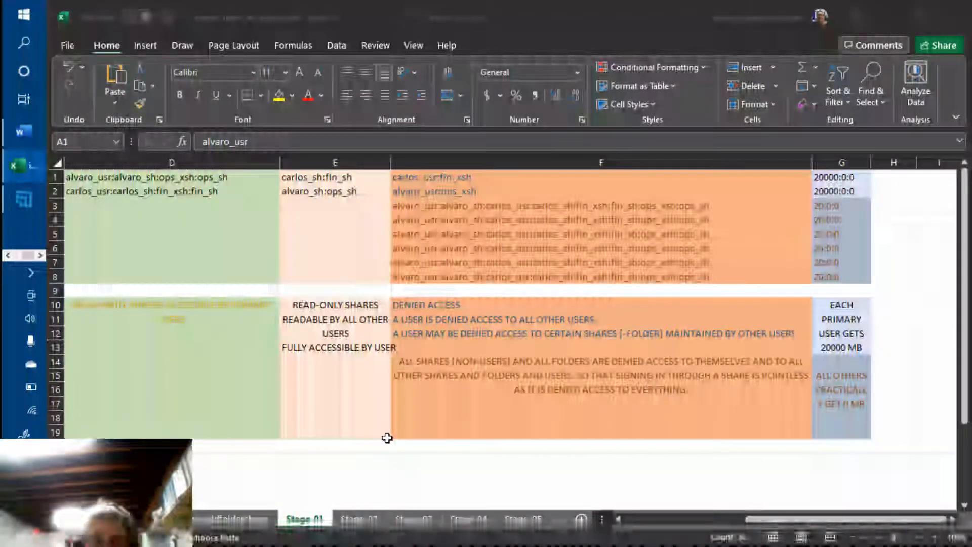
scroll(366, 426, "left", 3)
left_click(367, 426)
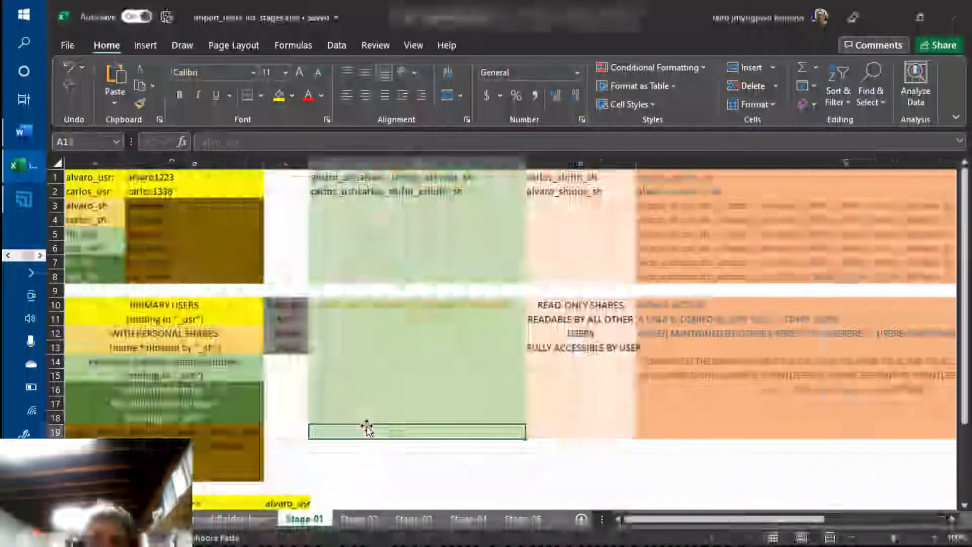
key("Left")
key("Left")
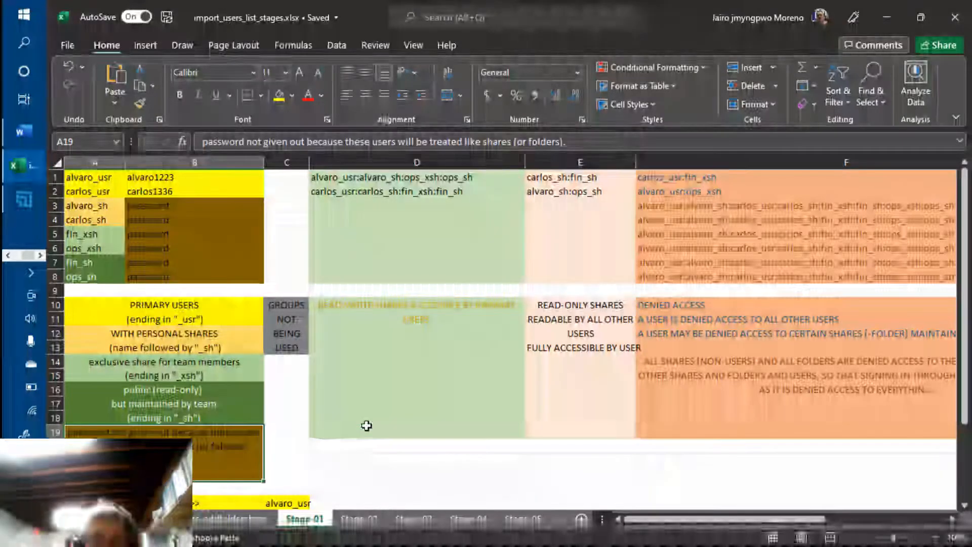
key("Up")
key("Up")
key("Up")
key("Up")
key("Up")
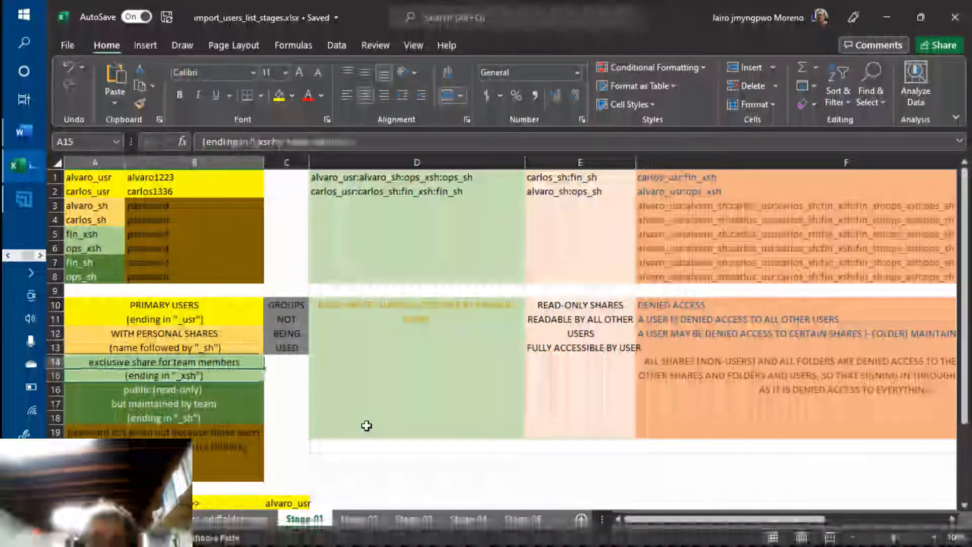
key("Up")
key("Up")
key("Up")
key("Up")
key("Up")
key("Up")
key("Right")
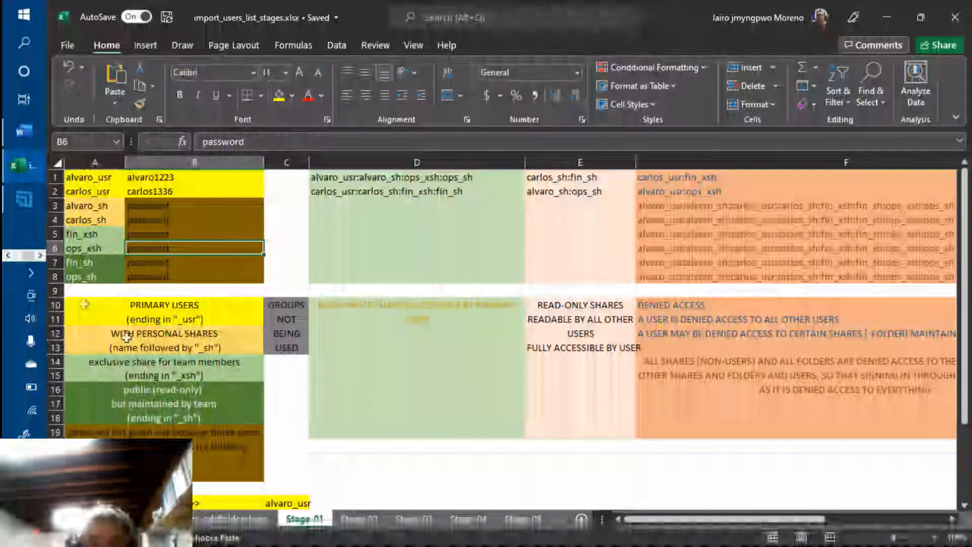
Check the last list entry in A8, the blank separator row 9 and the first user in A1.
left_click(70, 278)
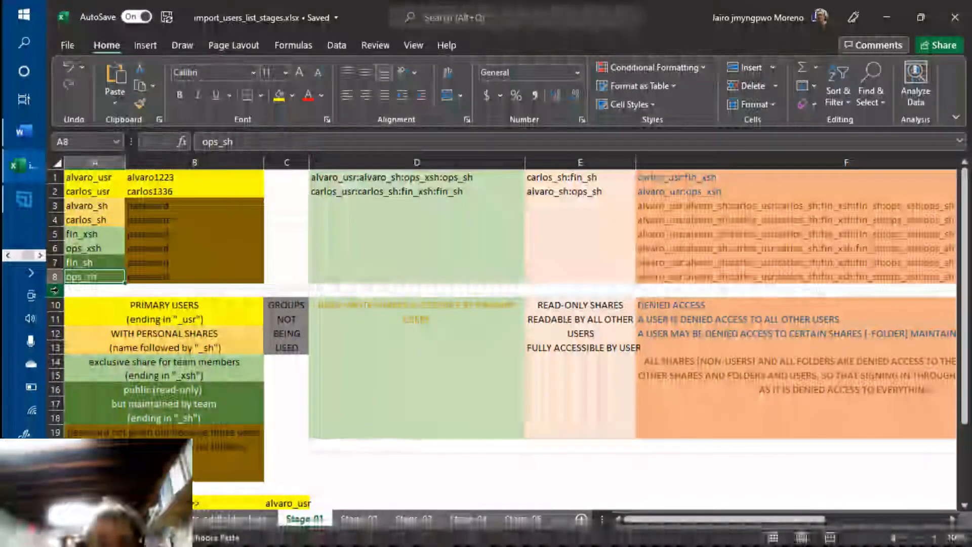
left_click(55, 290)
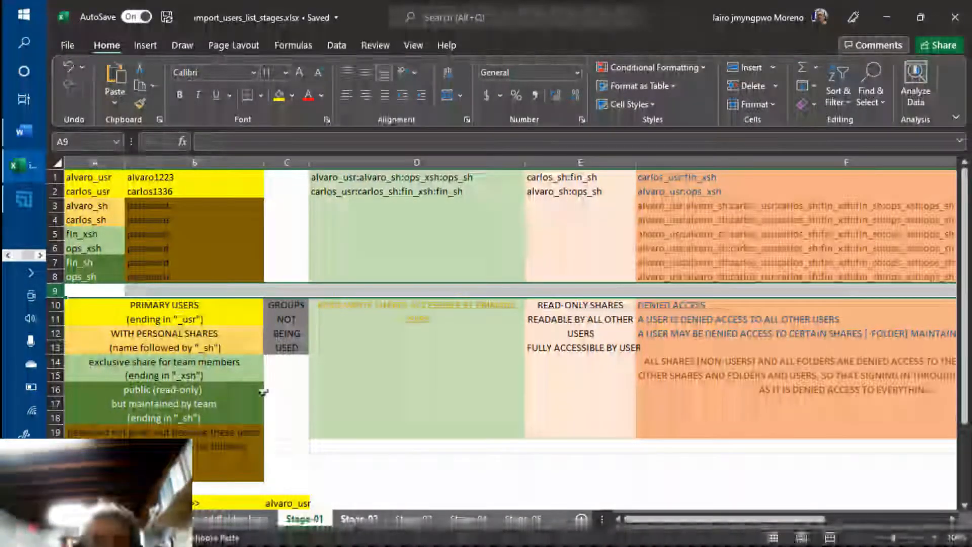
left_click(90, 176)
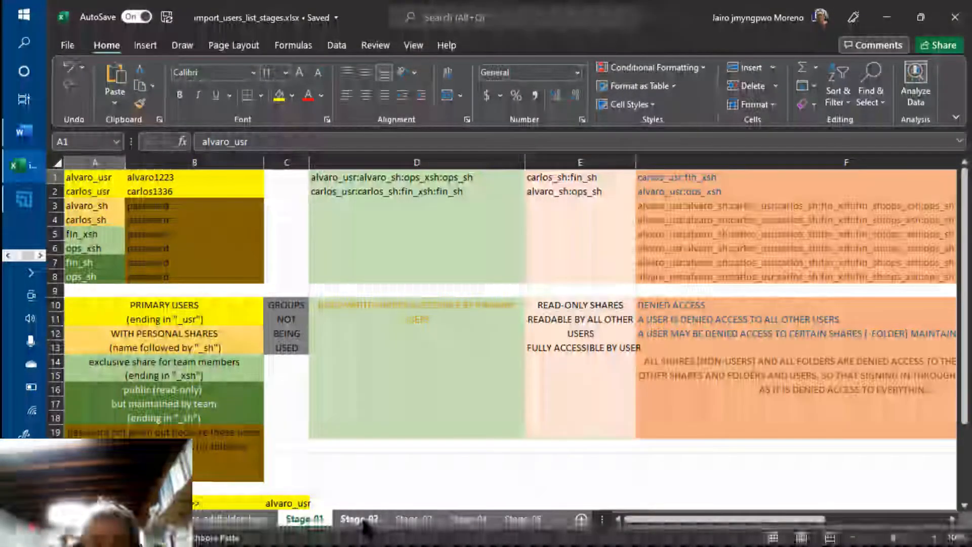
Compare the Stage-01 and Stage-02 user lists by alternating between the two sheets, finishing on Stage-01.
left_click(358, 519)
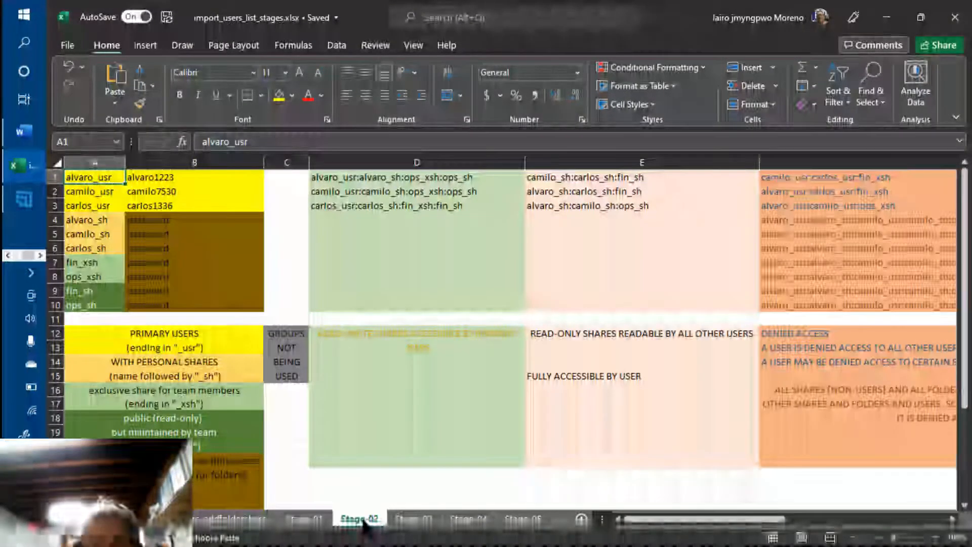
left_click(304, 519)
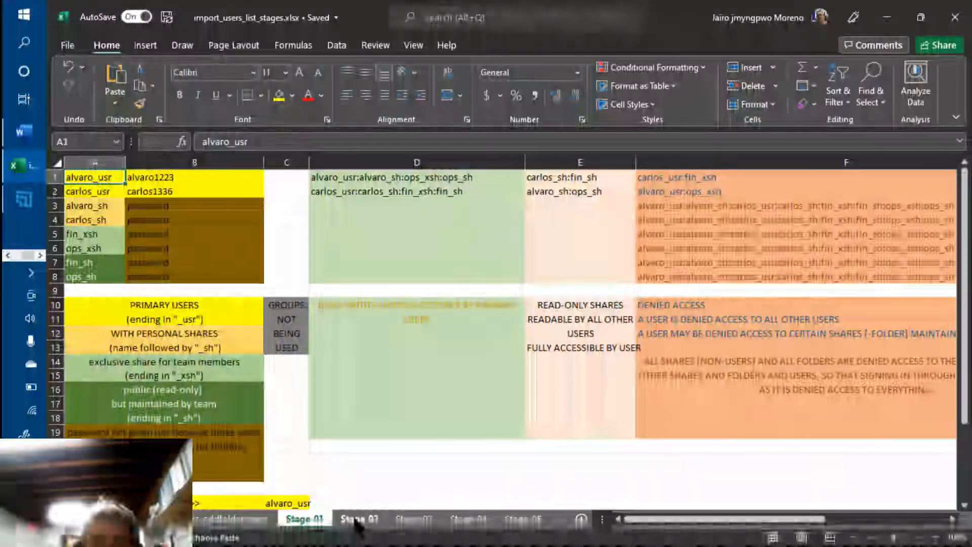
left_click(358, 519)
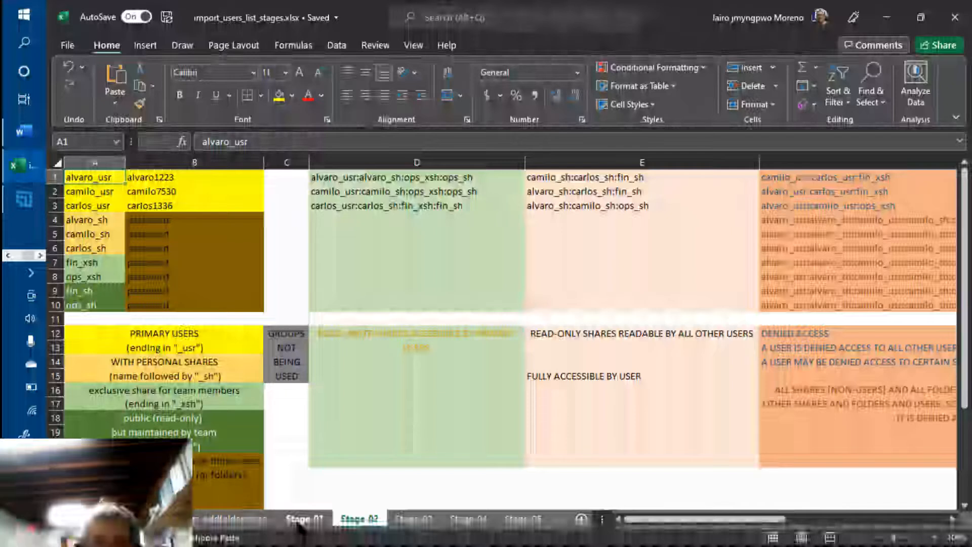
left_click(309, 521)
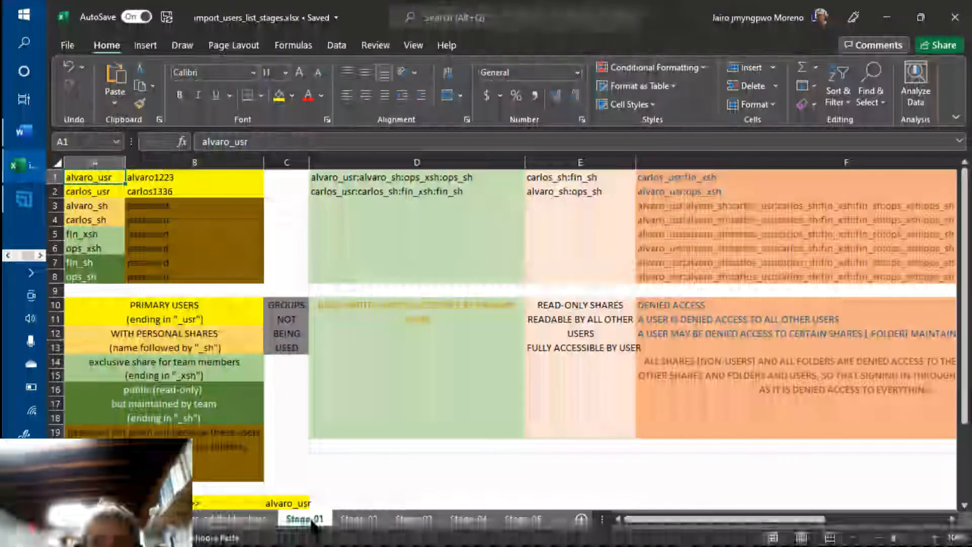
left_click(358, 521)
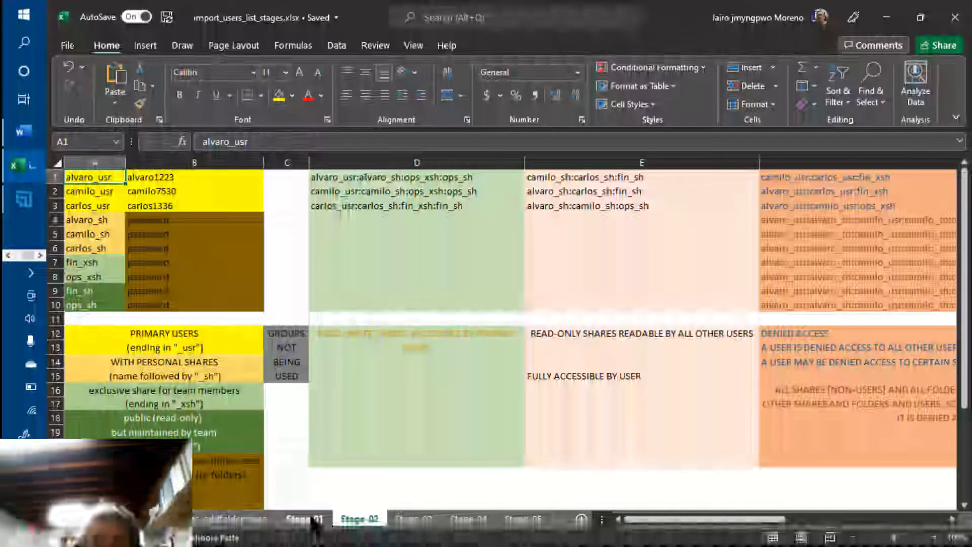
left_click(315, 520)
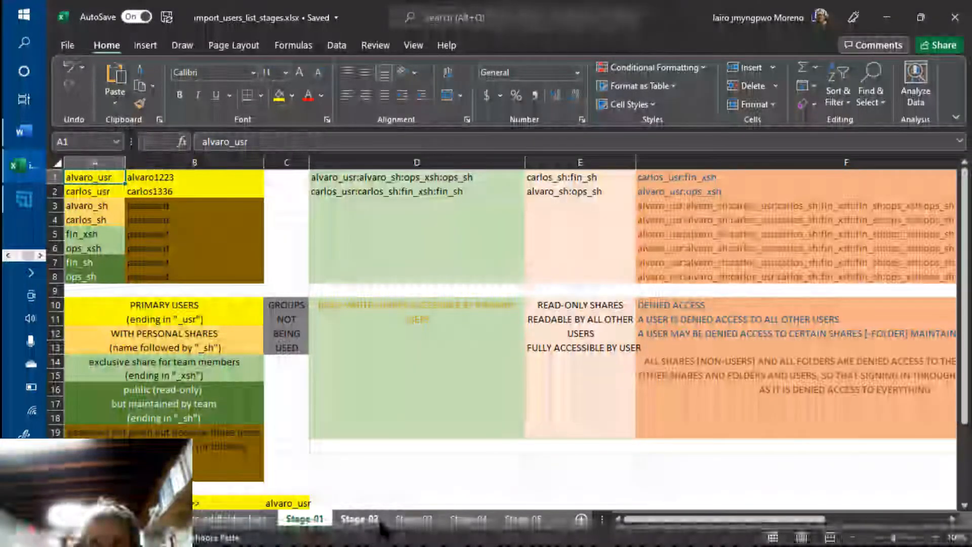
key("Right")
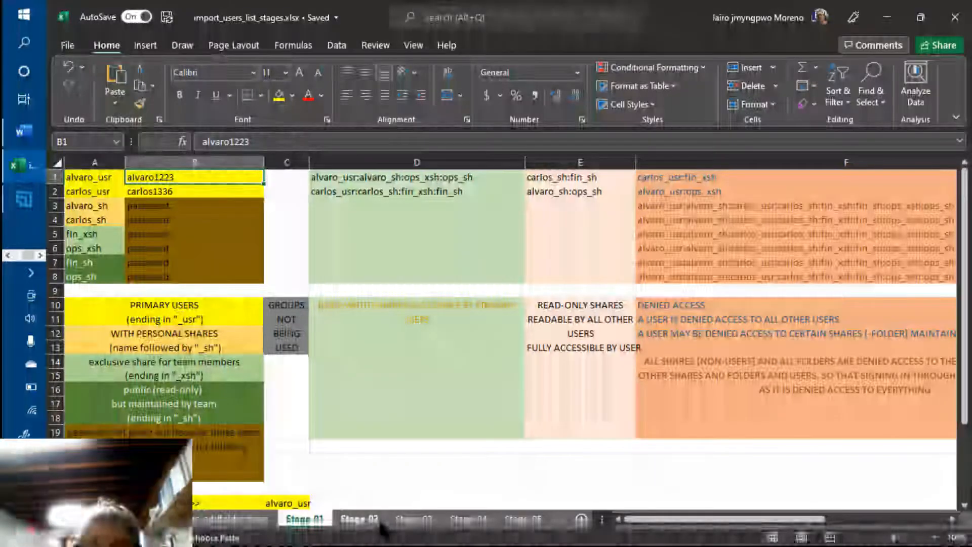
key("alt")
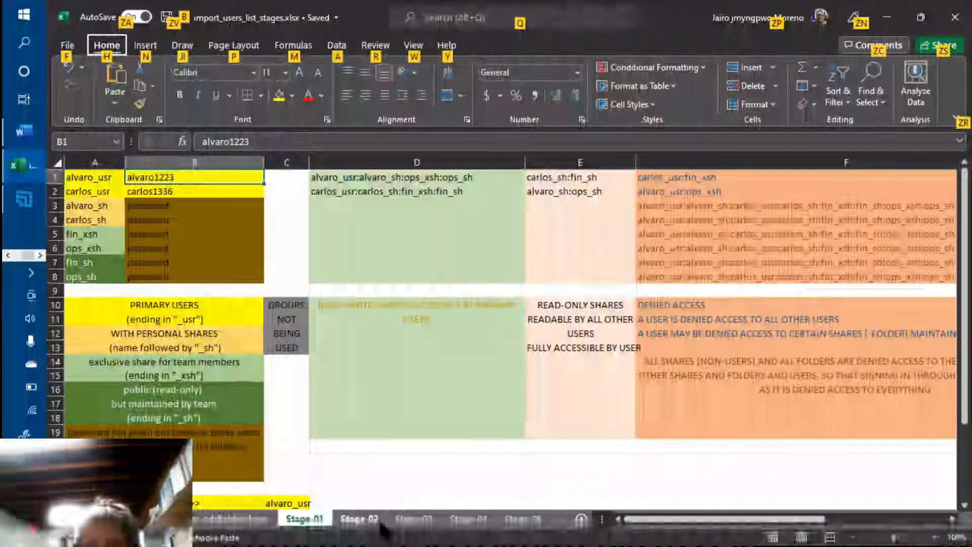
key("Right")
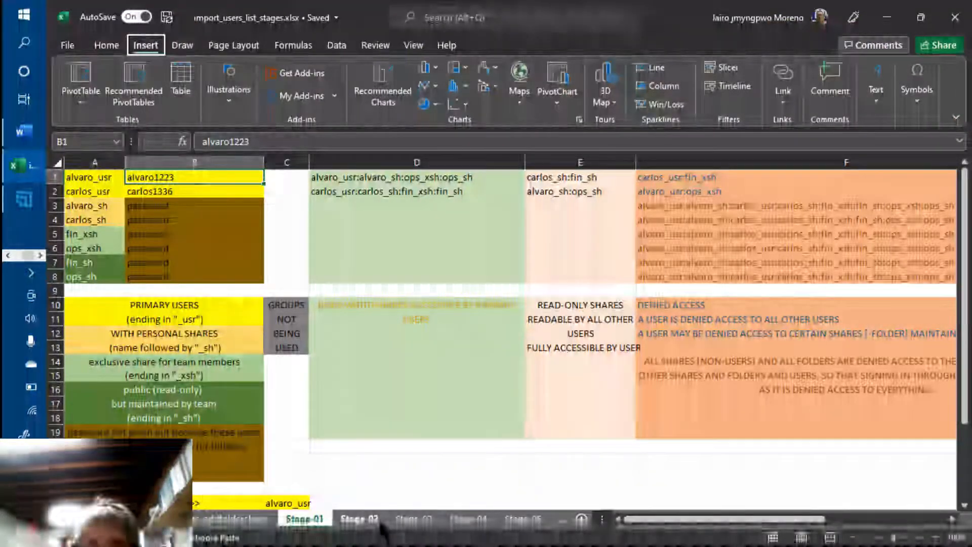
key("Right")
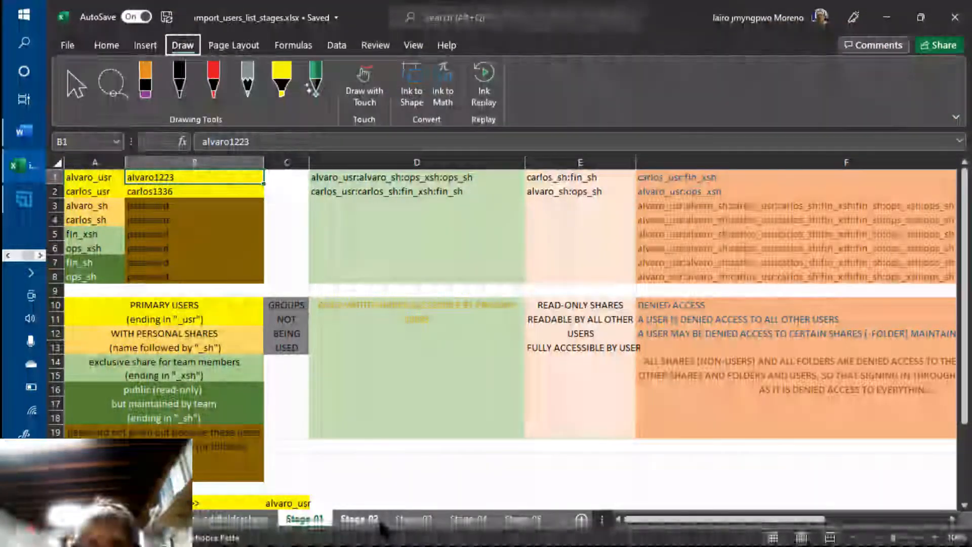
key("Down")
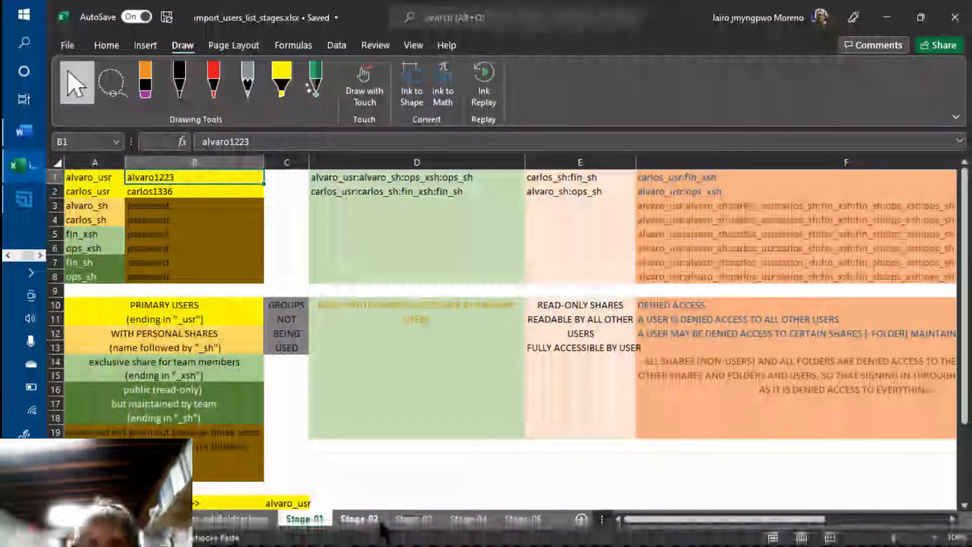
left_click(397, 462)
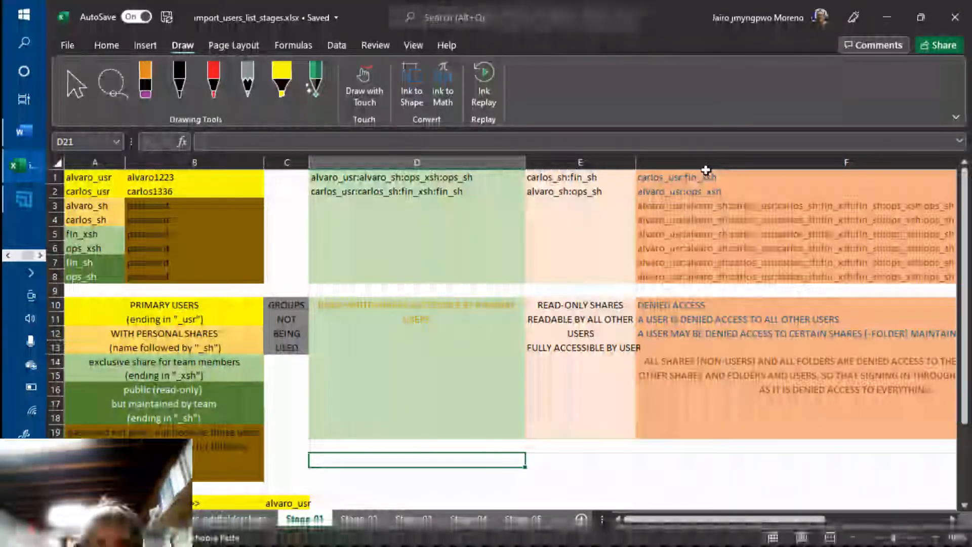
left_click(427, 234)
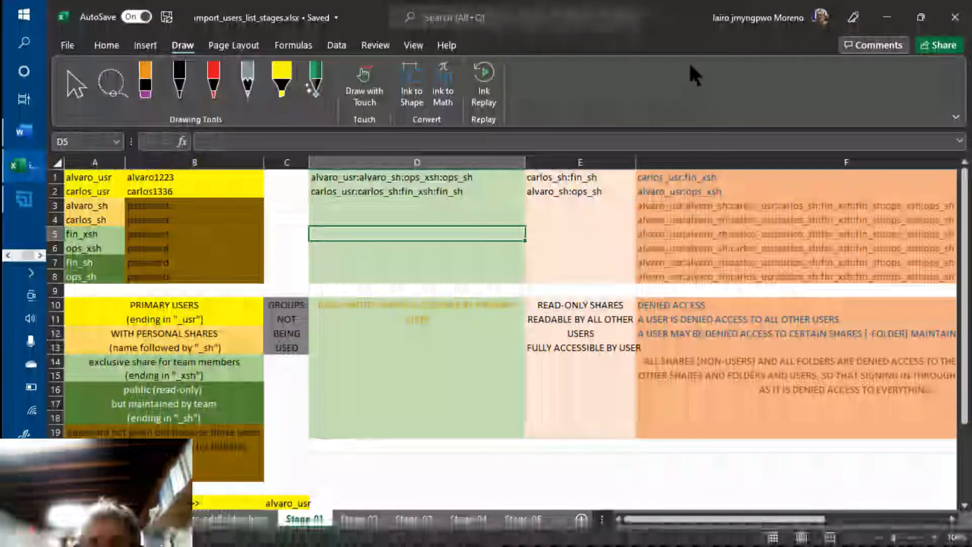
left_click(71, 43)
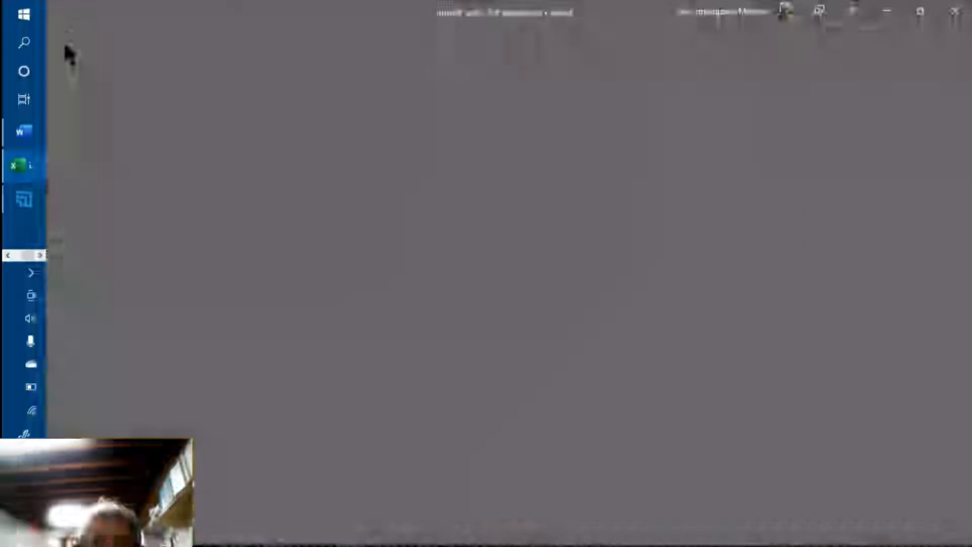
left_click(63, 40)
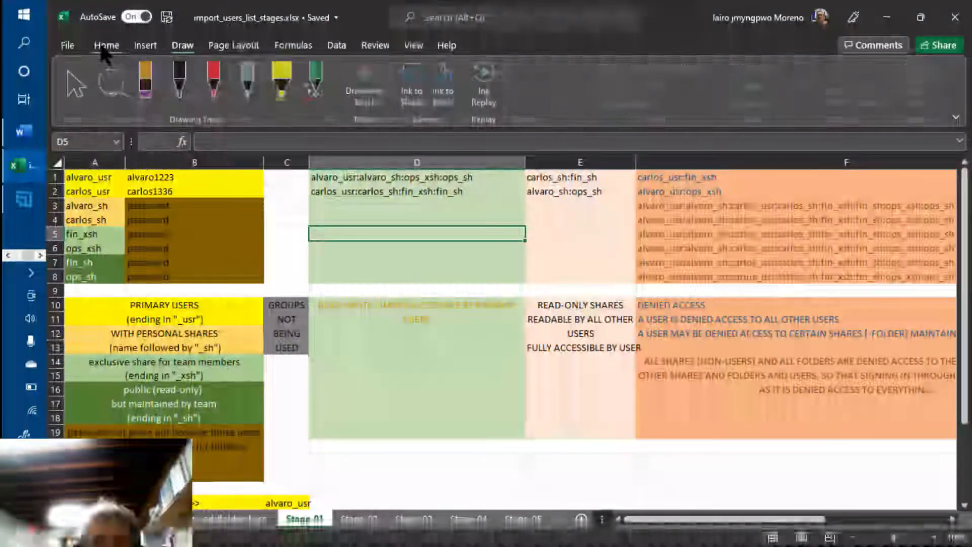
left_click(104, 48)
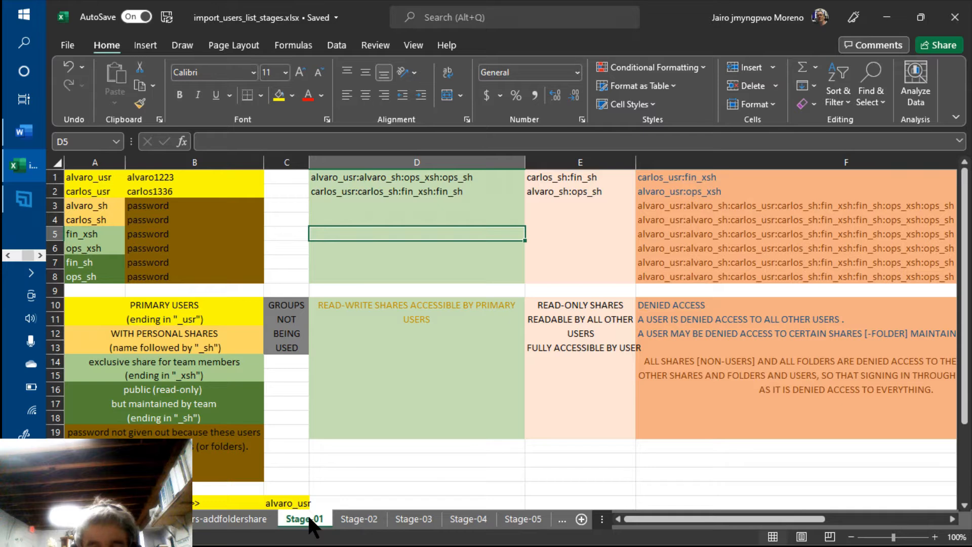
Look over row 5 of Stage-01 from the denied-access list in F5 back to the password column in B5.
key("Right")
key("Right")
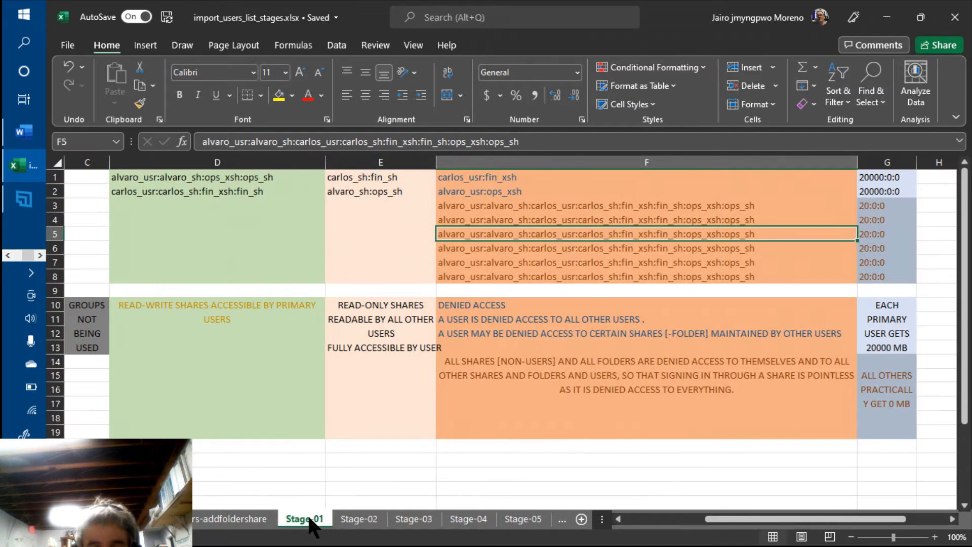
key("Left")
key("Left")
key("Left")
key("Left")
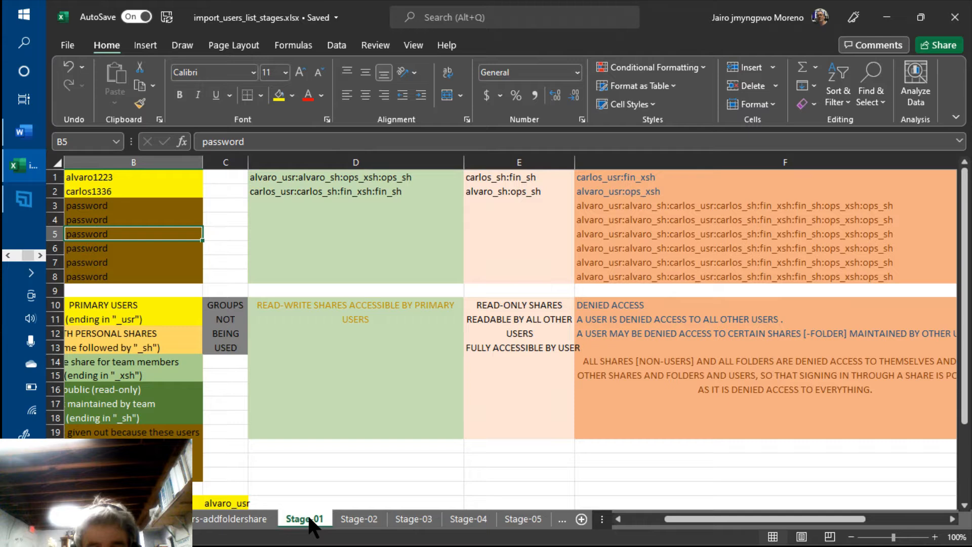
key("shift+Right")
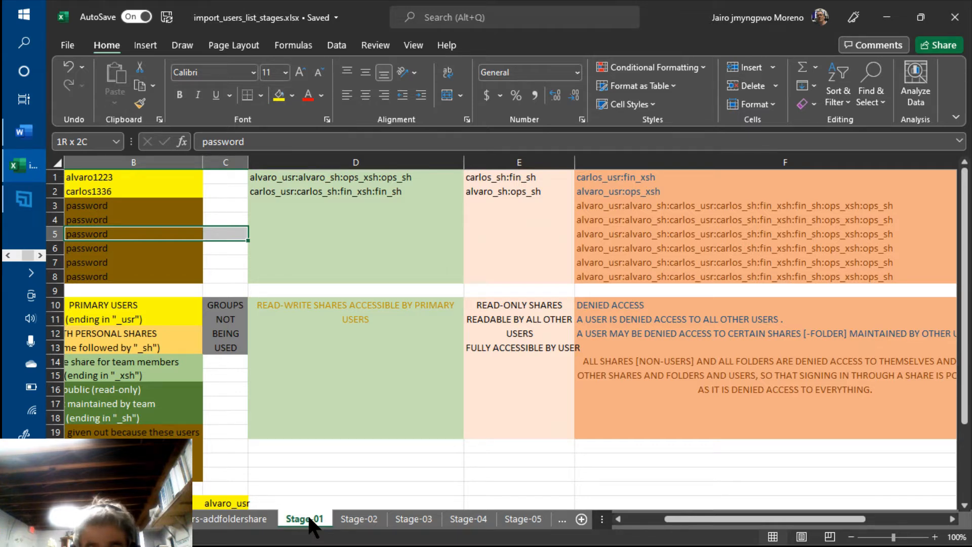
key("shift+Left")
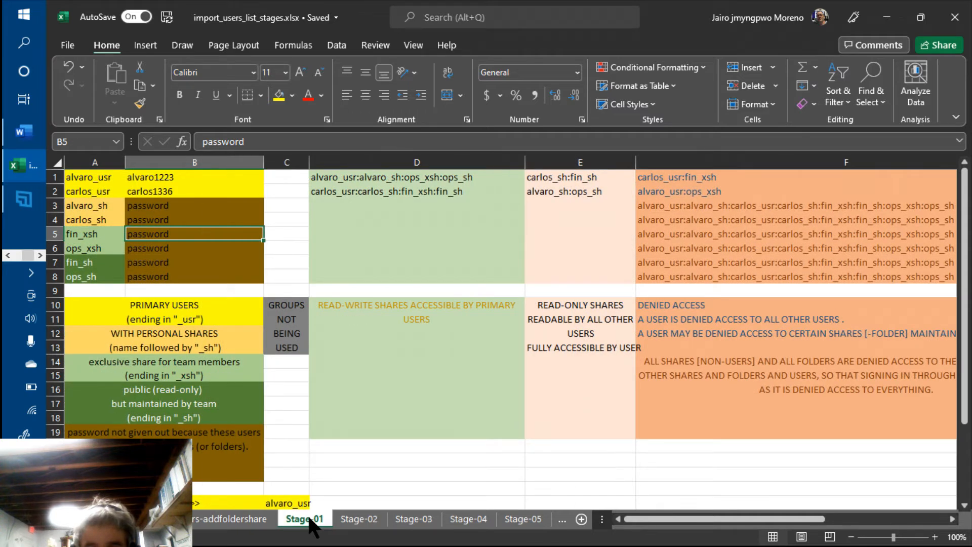
Go across row 5 from the password column to the storage quota in G5 and return to B5.
key("Right")
key("Right")
key("Right")
key("Right")
key("Right")
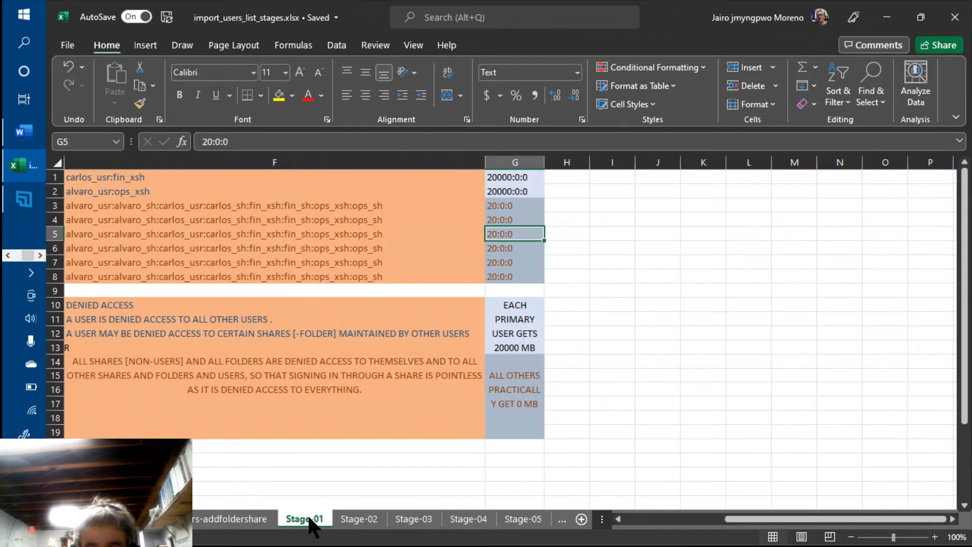
key("Left")
key("Left")
key("Left")
key("Left")
key("Left")
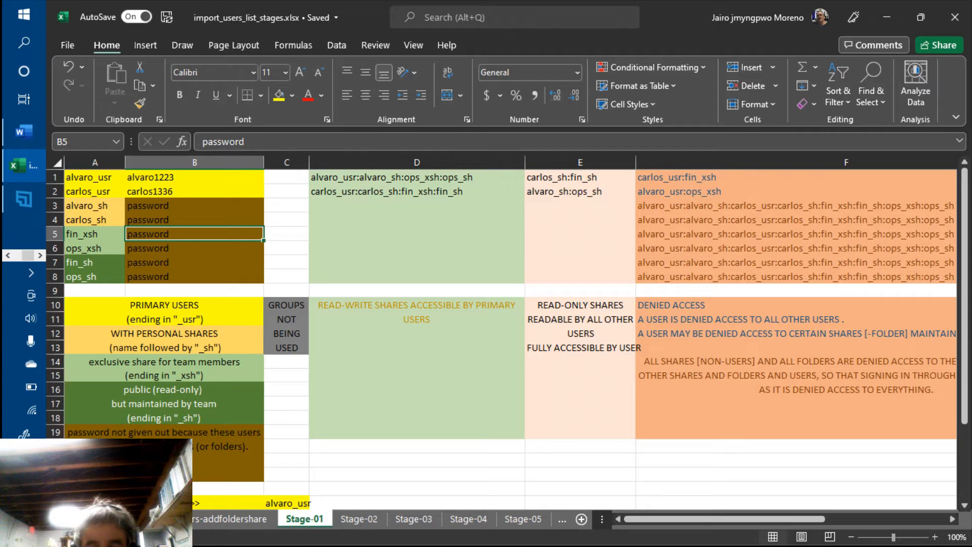
Switch to Chrome and search in a new tab for "how to go from sheet to sheet in excel".
left_click(7, 255)
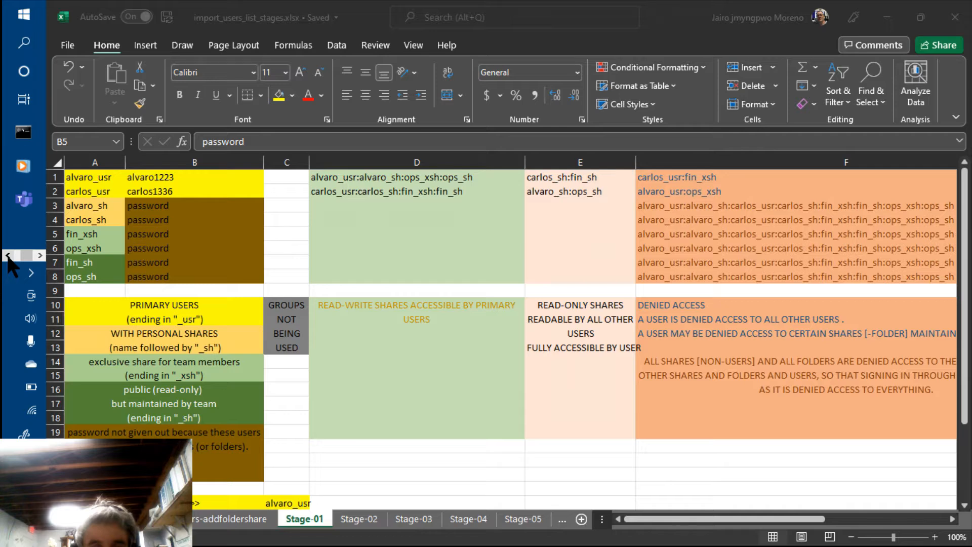
left_click(8, 256)
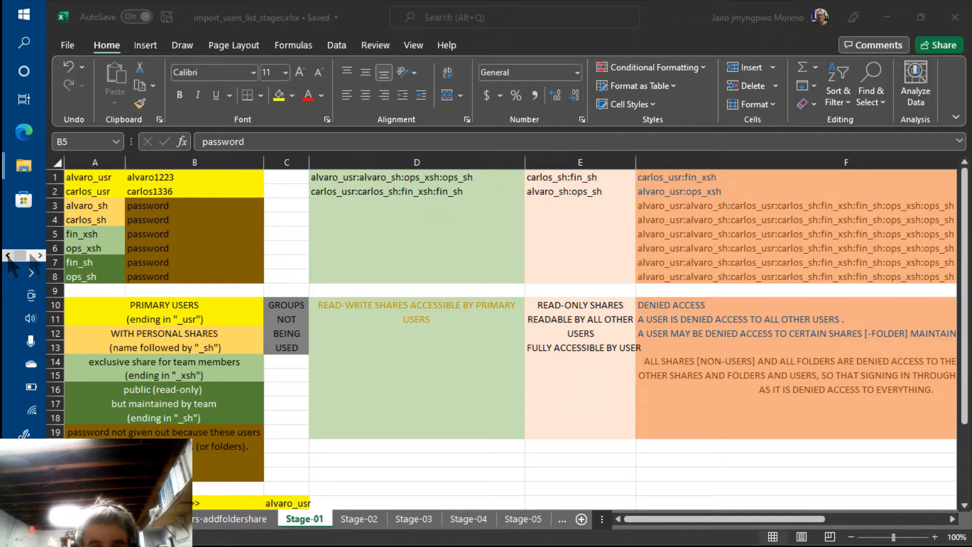
left_click(40, 256)
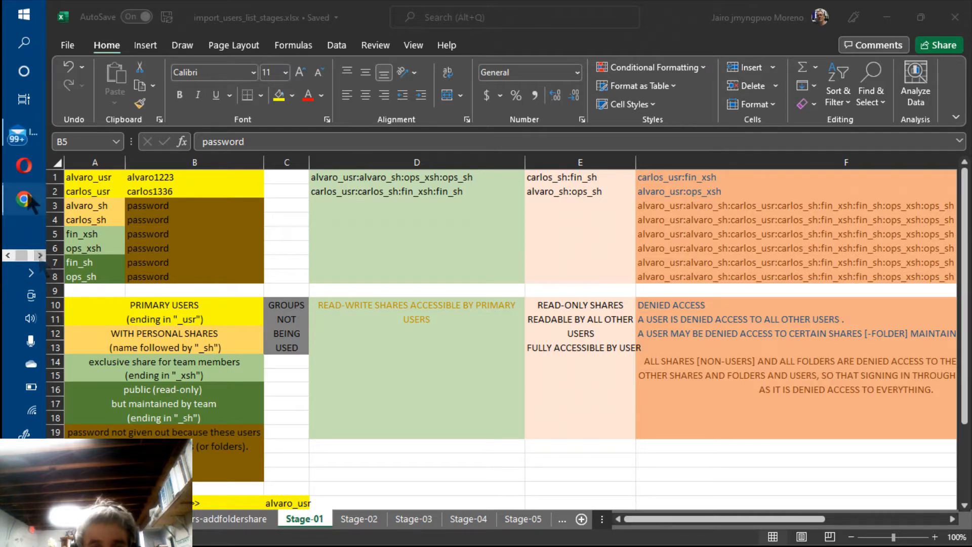
left_click(24, 198)
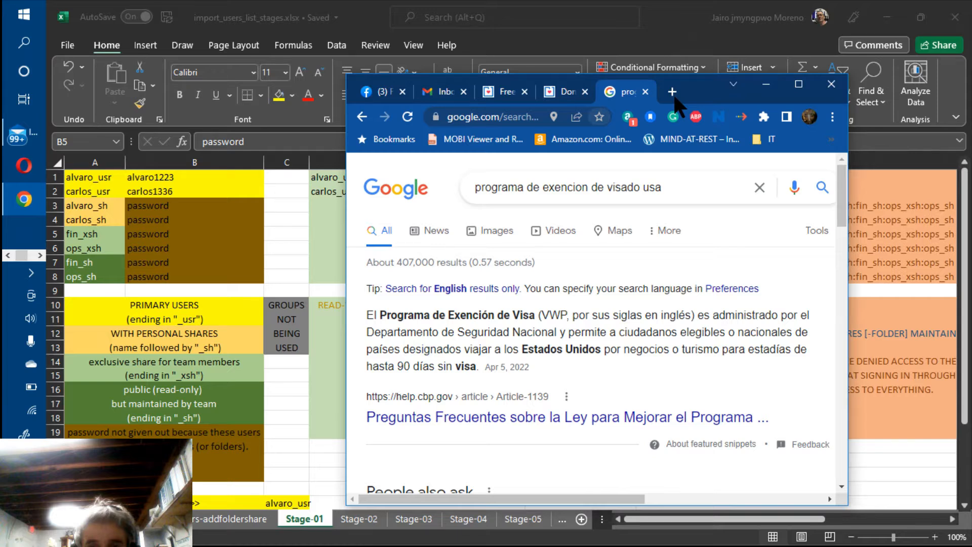
left_click(674, 93)
type("how to")
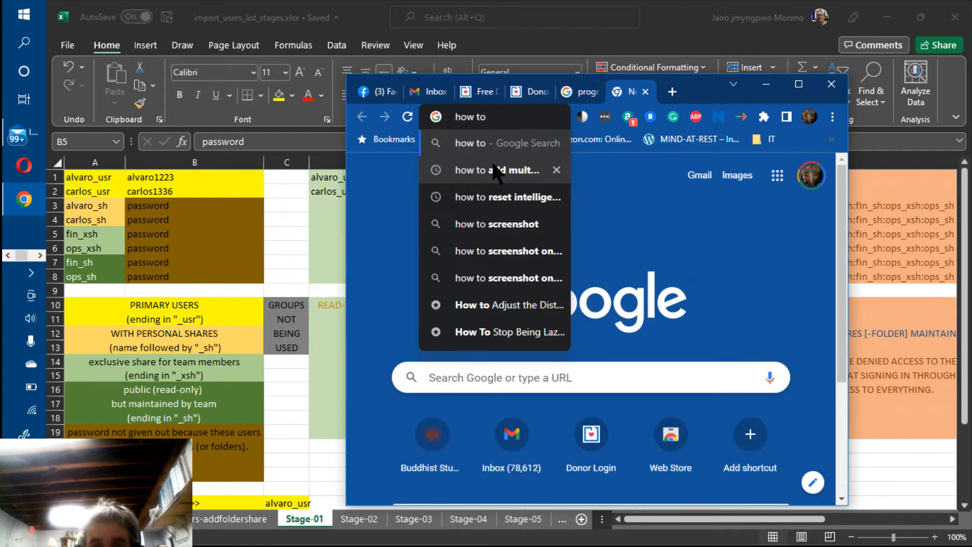
type(" go fro")
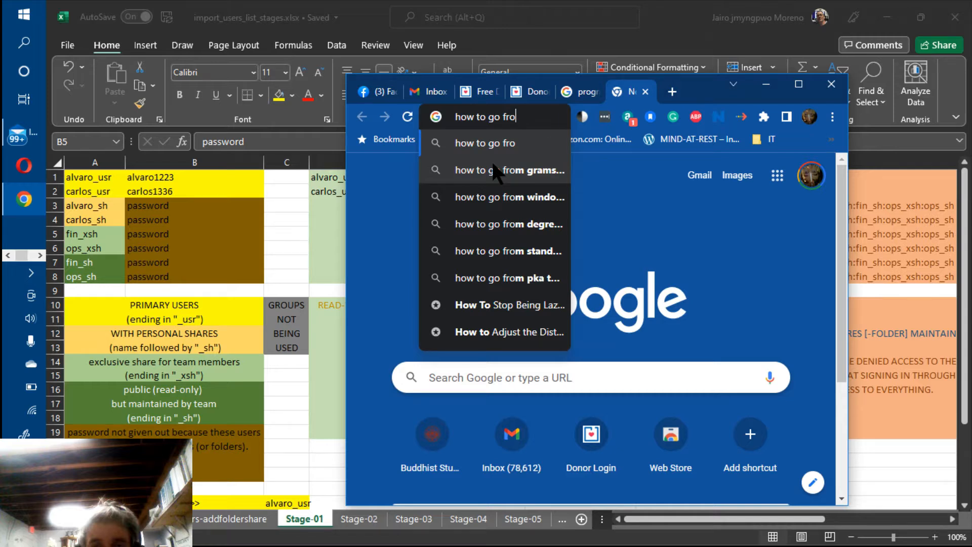
type("m sheet to sh")
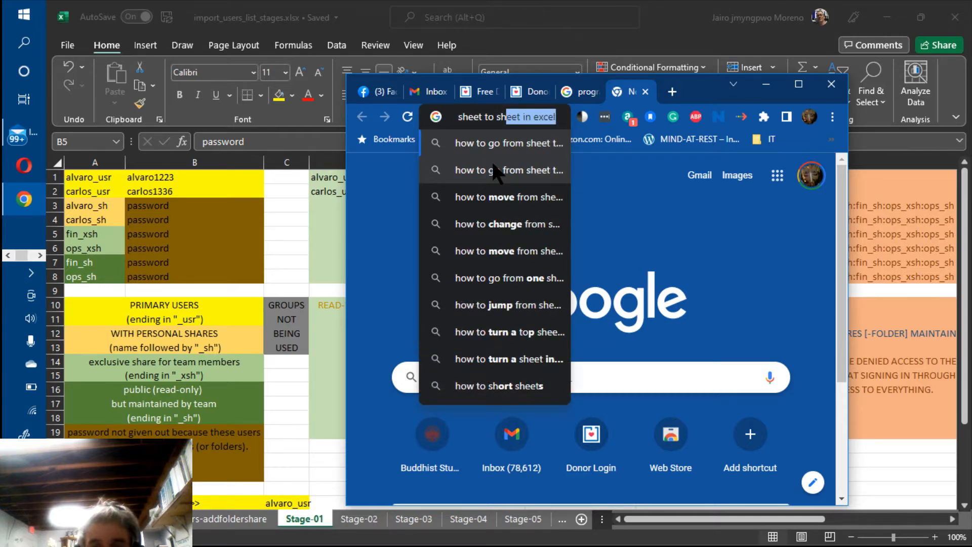
key("Right")
key("Return")
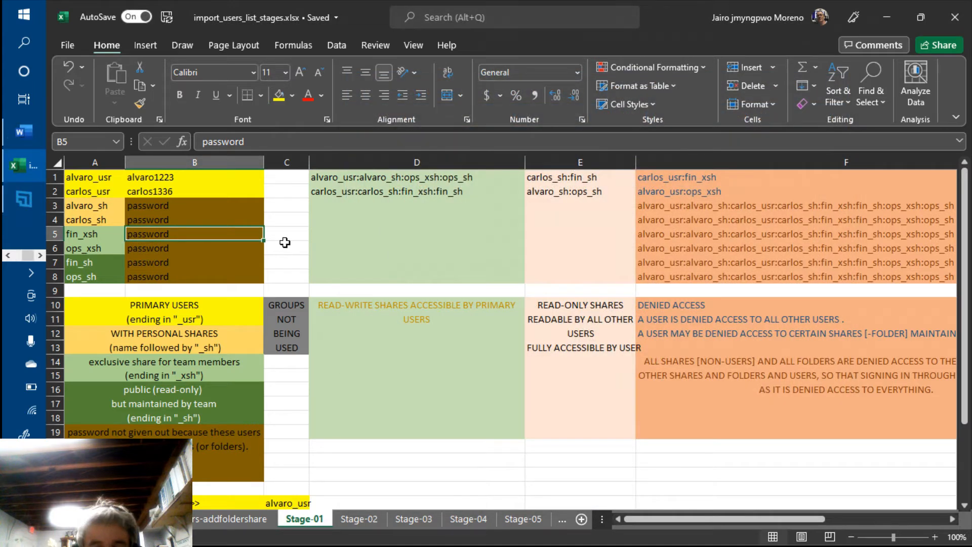
Back in Excel, jump to B1 of Stage-01, visit the preceding addfoldershare sheet, and return through Stage-01 to Stage-02.
key("ctrl+Up")
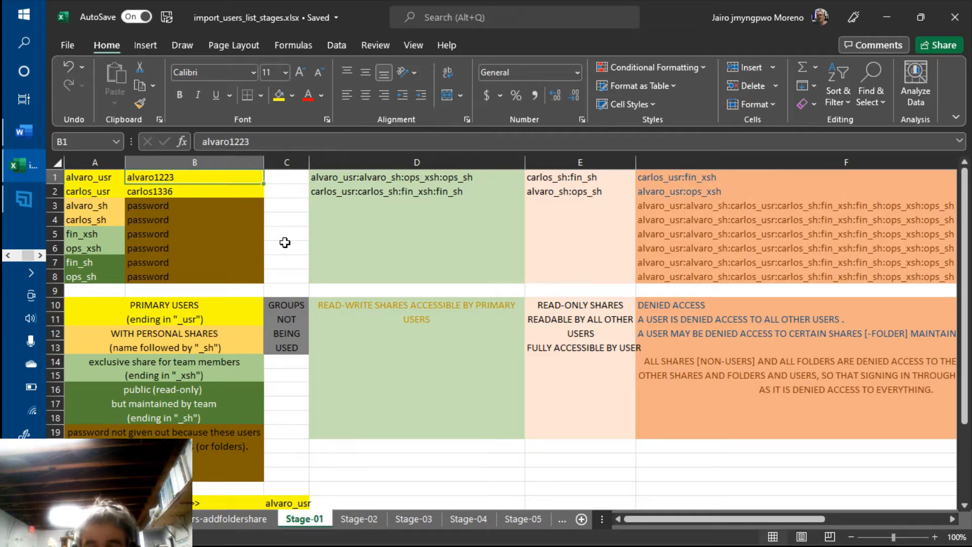
key("ctrl+Page_Up")
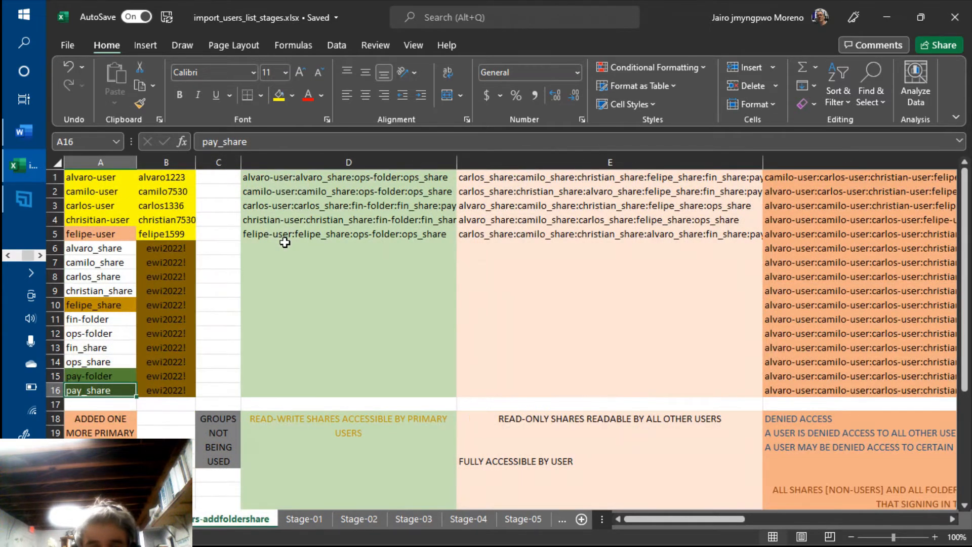
key("ctrl+Page_Up")
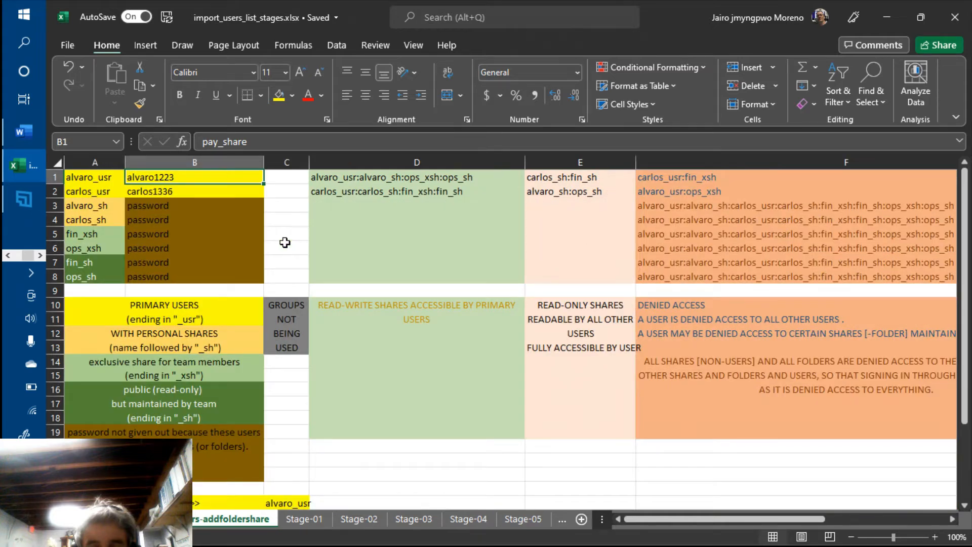
key("ctrl+Page_Up")
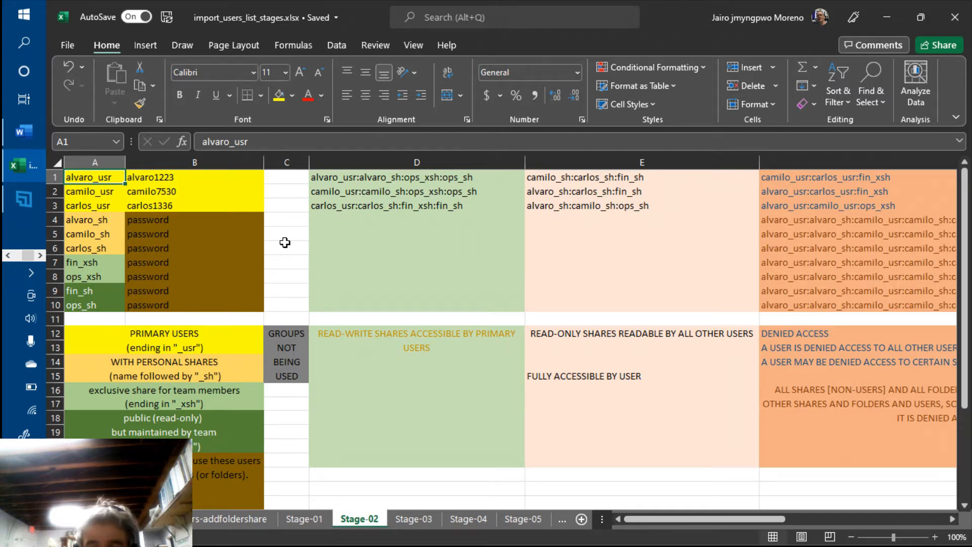
Look ahead at the Stage-03 and Stage-04 lists and go back sheet by sheet to Stage-01.
key("ctrl+Page_Down")
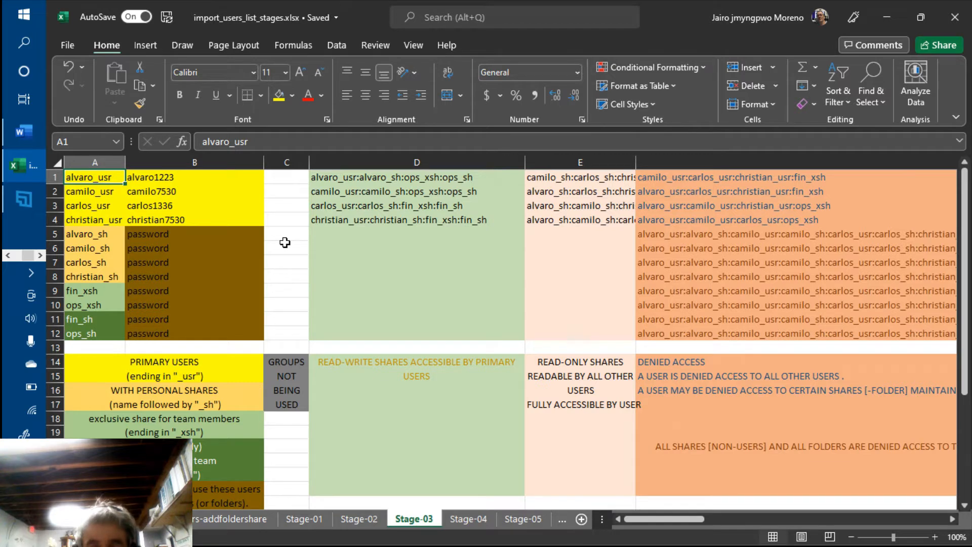
key("ctrl+Page_Down")
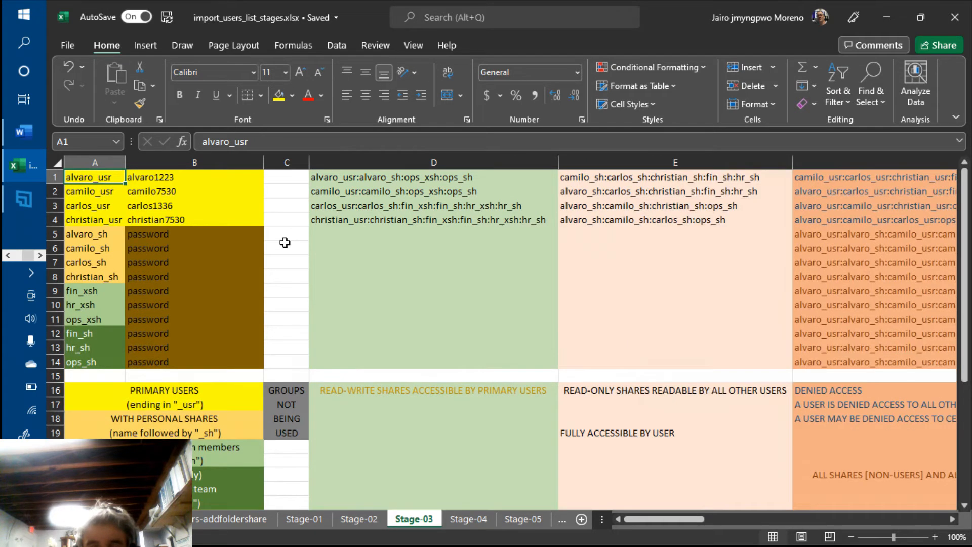
key("ctrl+Page_Up")
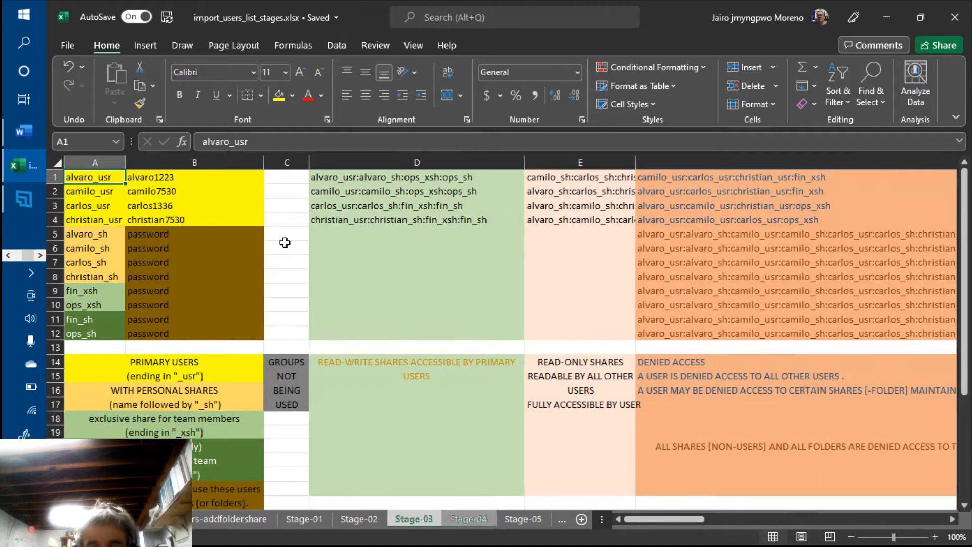
key("ctrl+Page_Up")
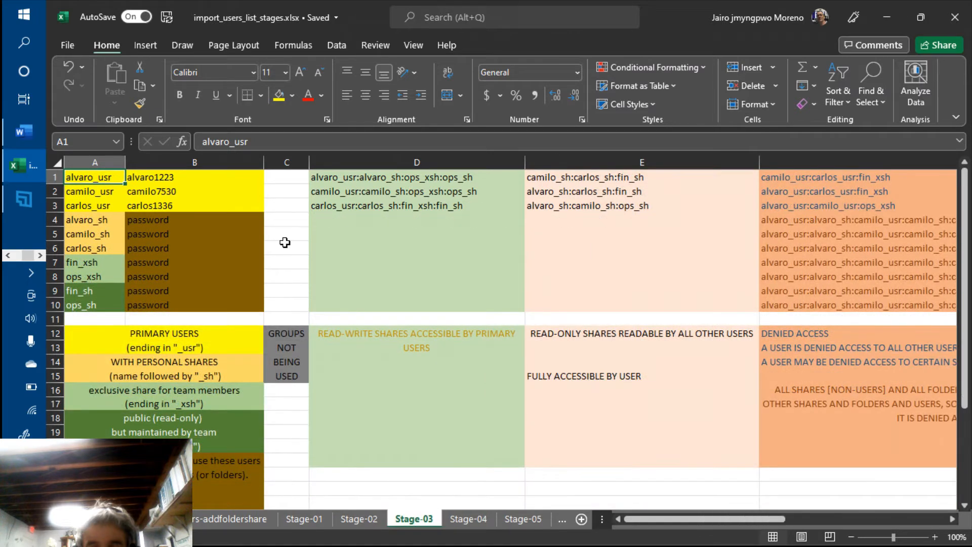
key("ctrl+Page_Up")
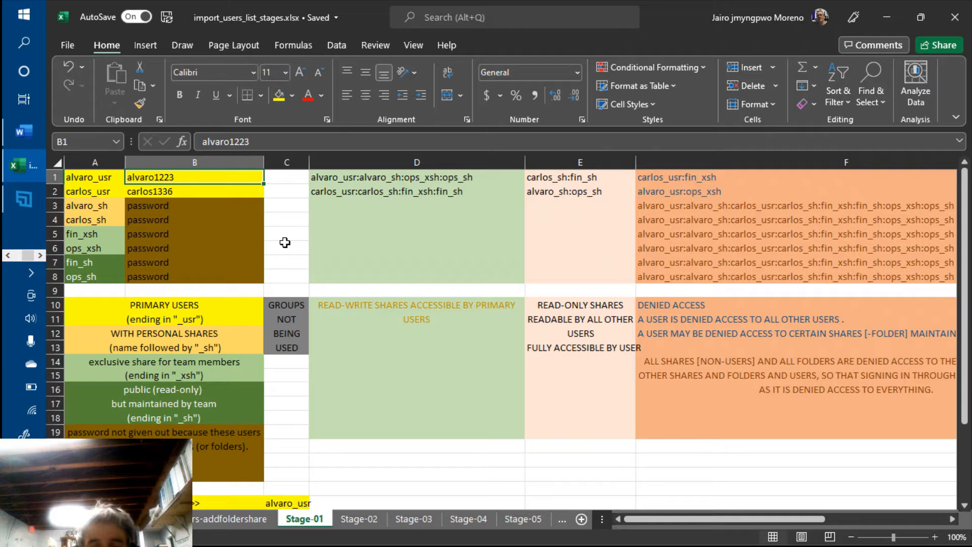
Review the user lists sheet by sheet from Stage-01 to Stage-06 and select the last primary user in A6 of Stage-06.
key("ctrl+Page_Down")
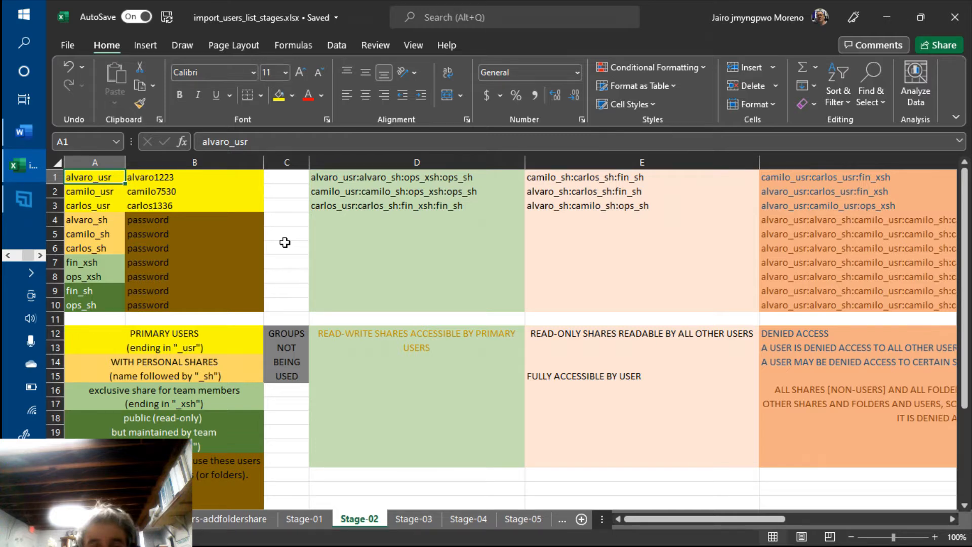
key("ctrl+Page_Down")
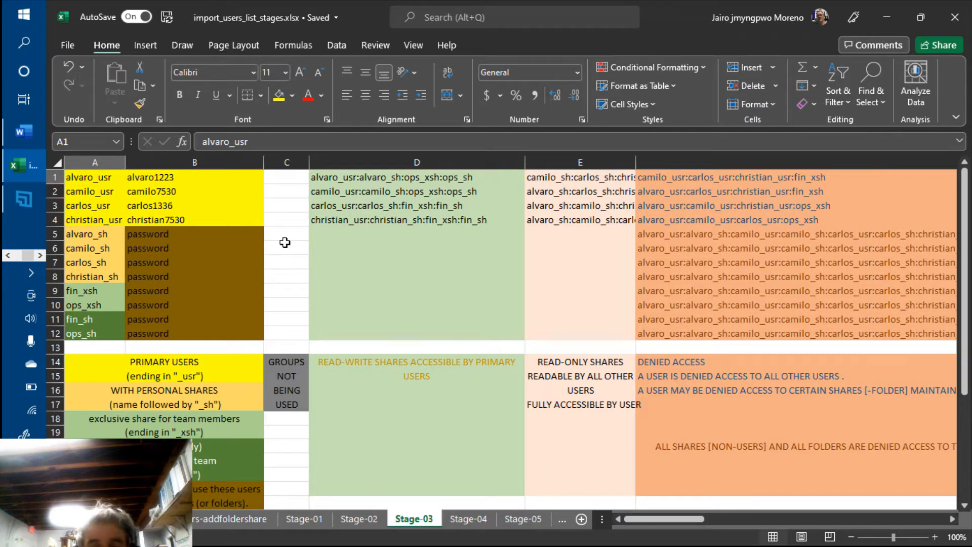
key("ctrl+Page_Down")
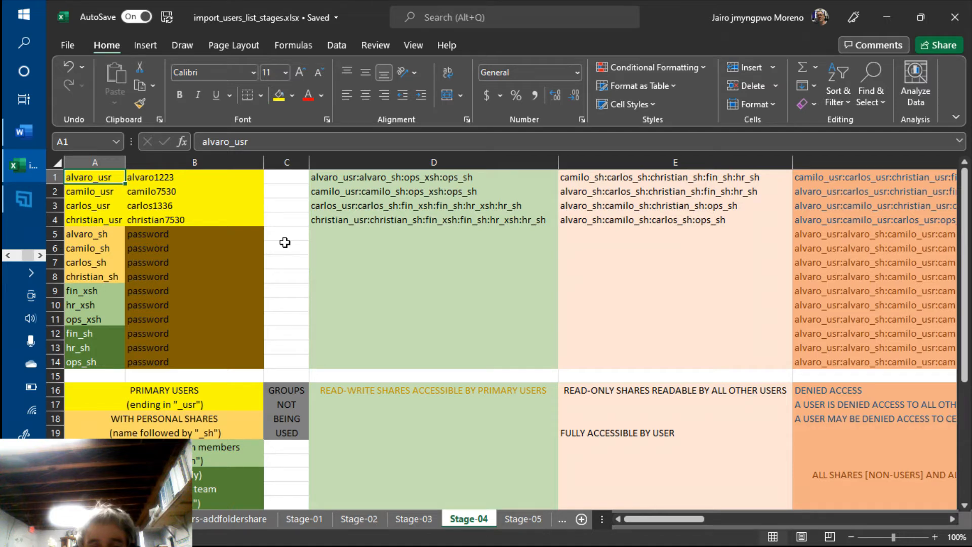
key("ctrl+Page_Down")
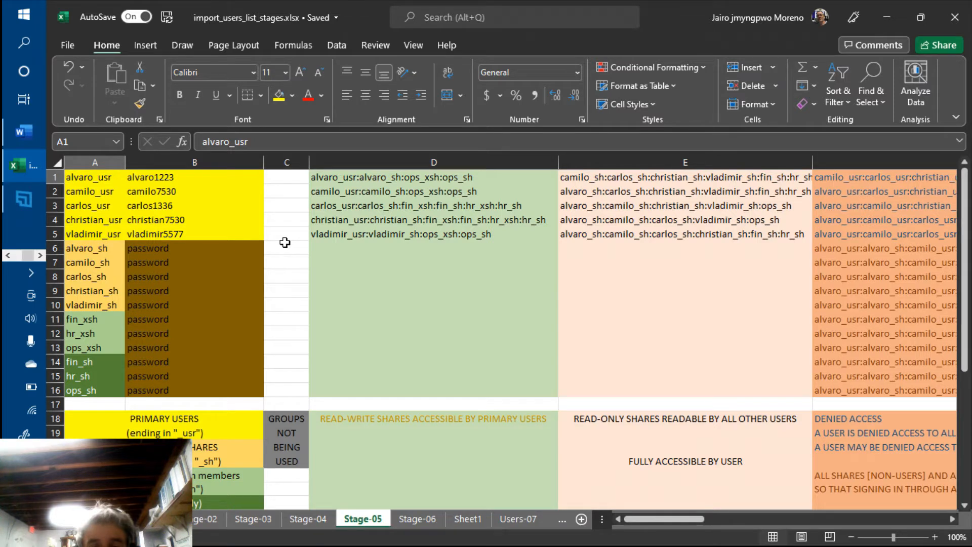
key("ctrl+Page_Down")
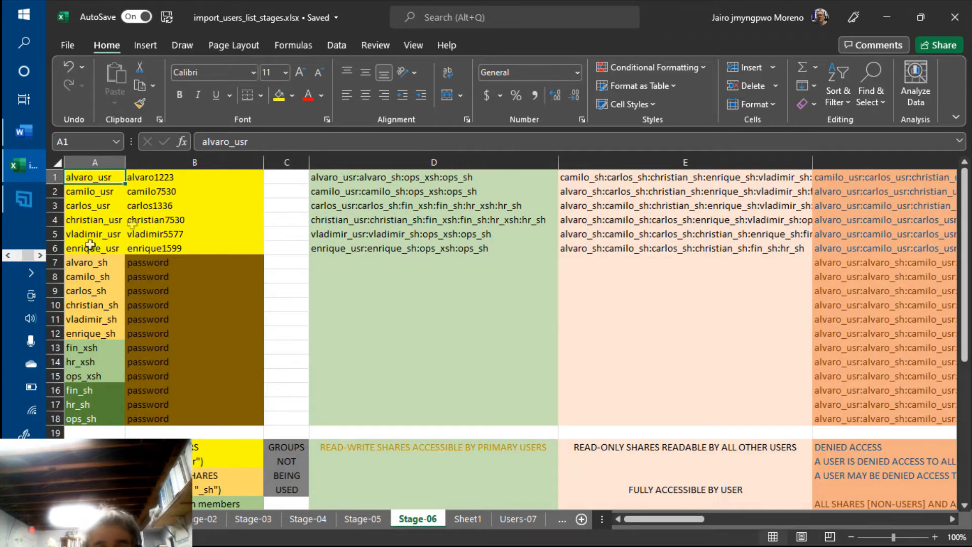
key("ctrl+a")
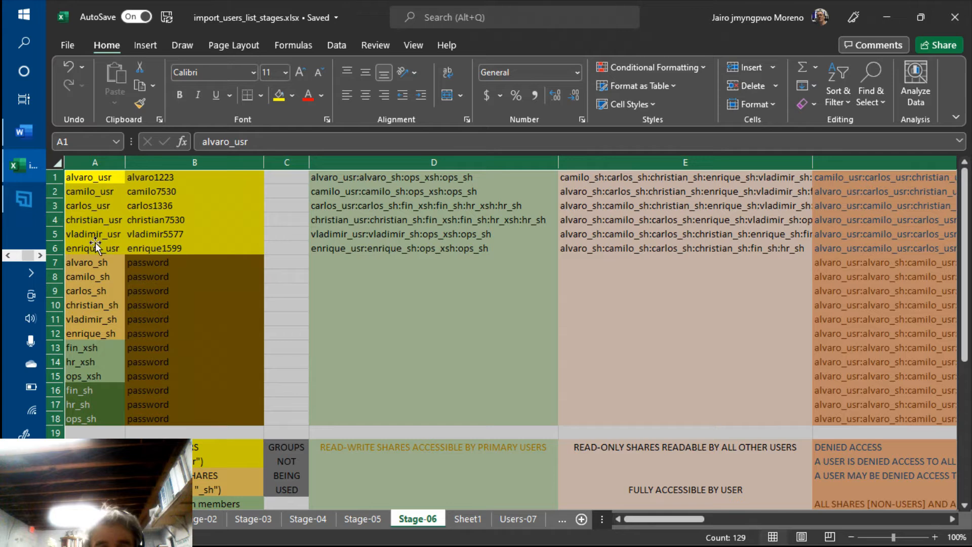
left_click(96, 244)
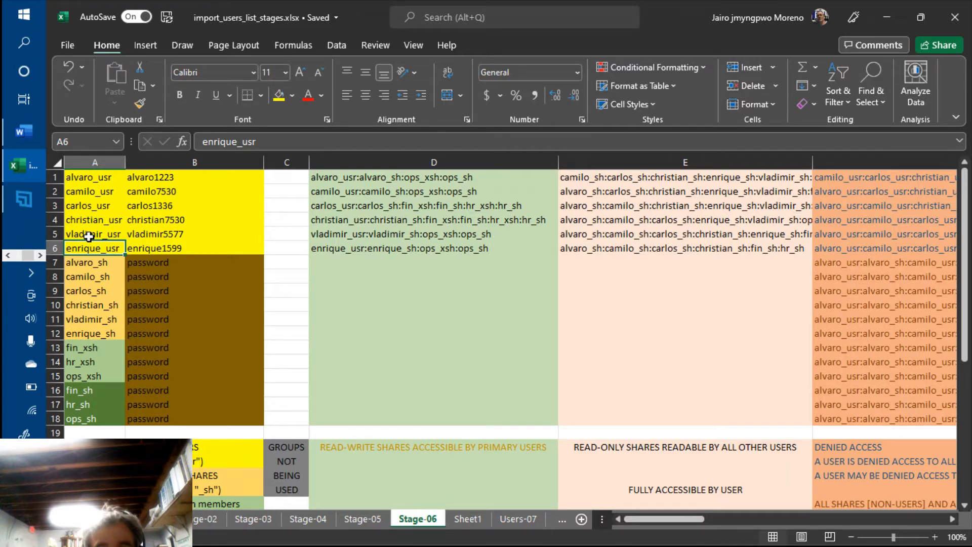
Review the lists in reverse order from Stage-05 through Stage-04 to Stage-03.
left_click(350, 521)
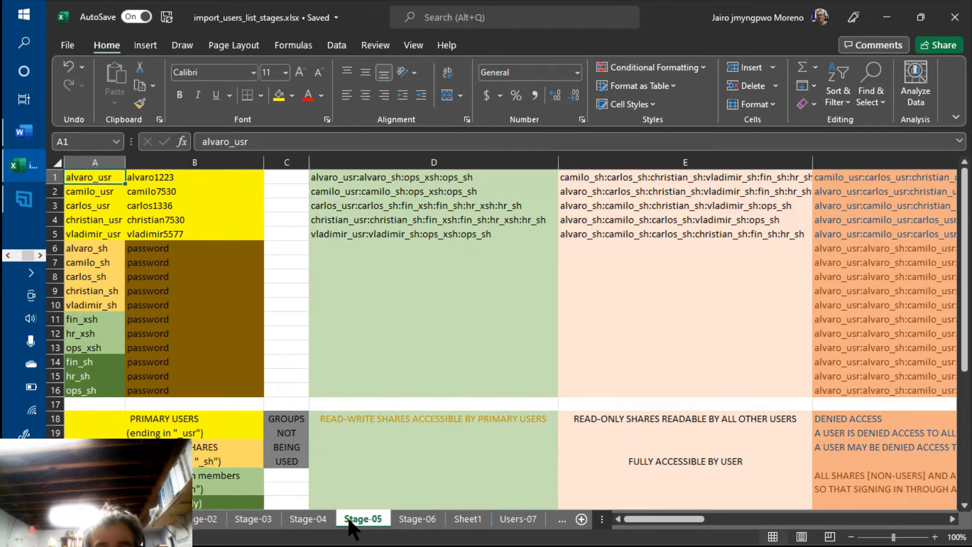
left_click(320, 524)
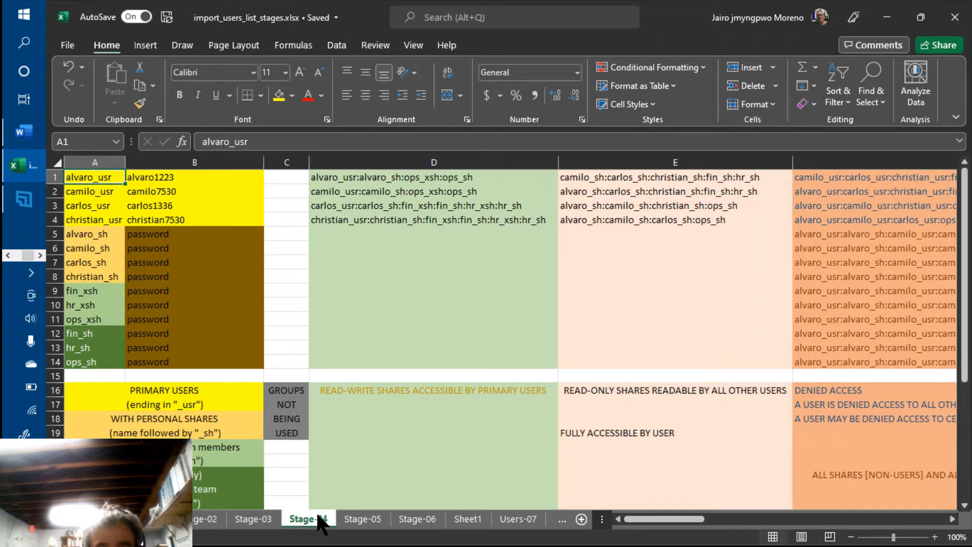
left_click(267, 522)
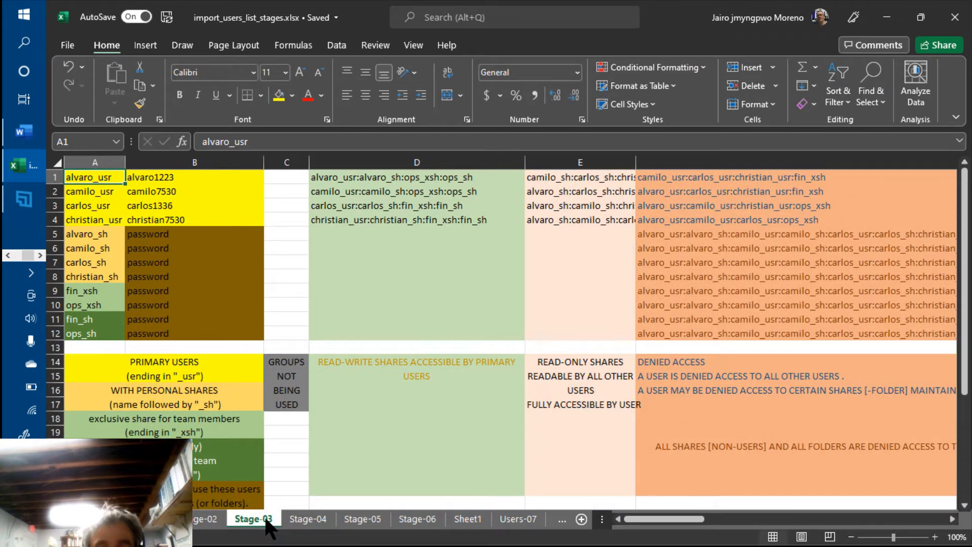
Compare the Stage-03 and Stage-04 lists by alternating between the two sheets, finishing on Stage-04.
left_click(299, 518)
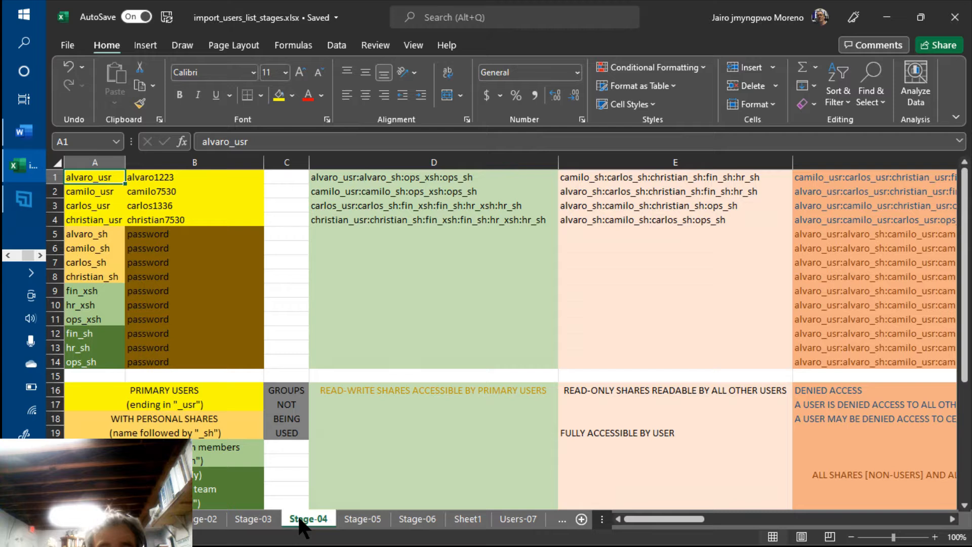
left_click(267, 521)
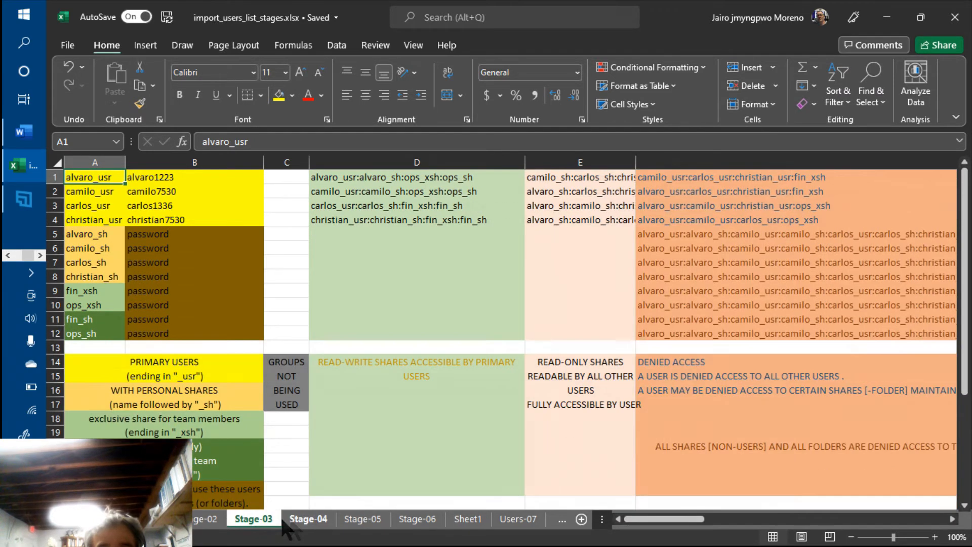
left_click(295, 522)
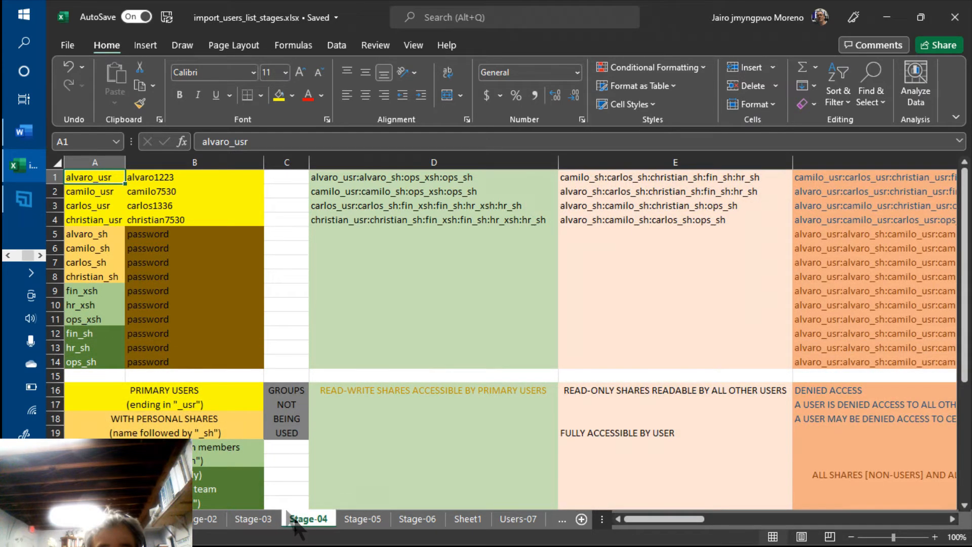
left_click(252, 518)
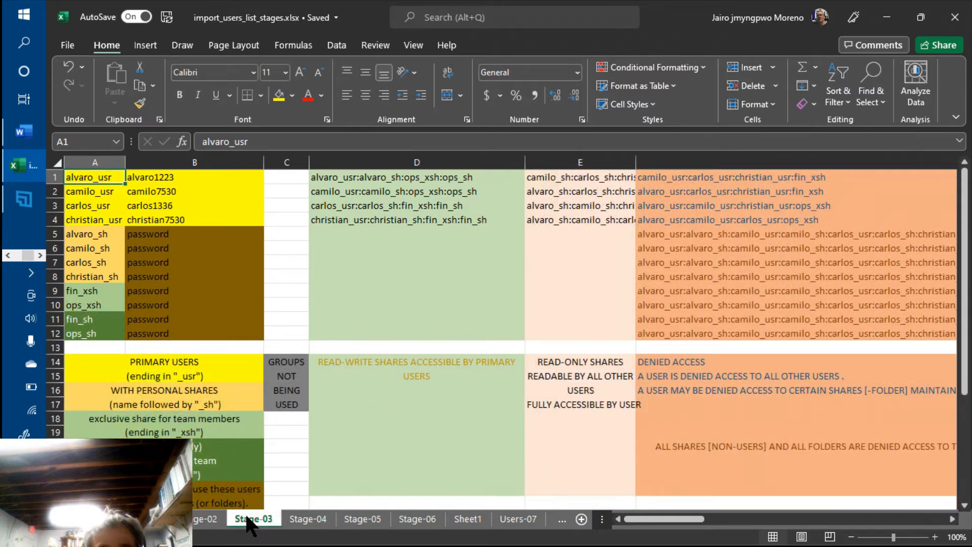
left_click(300, 519)
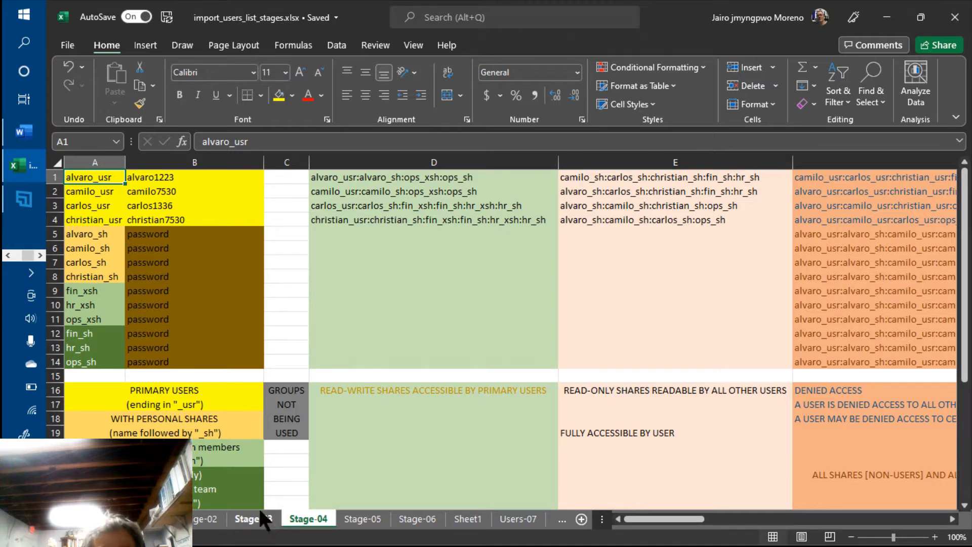
Check the Stage-04 legend for exclusive team shares in A21 and A20 and the matching fin_xsh entry in A9.
left_click(170, 460)
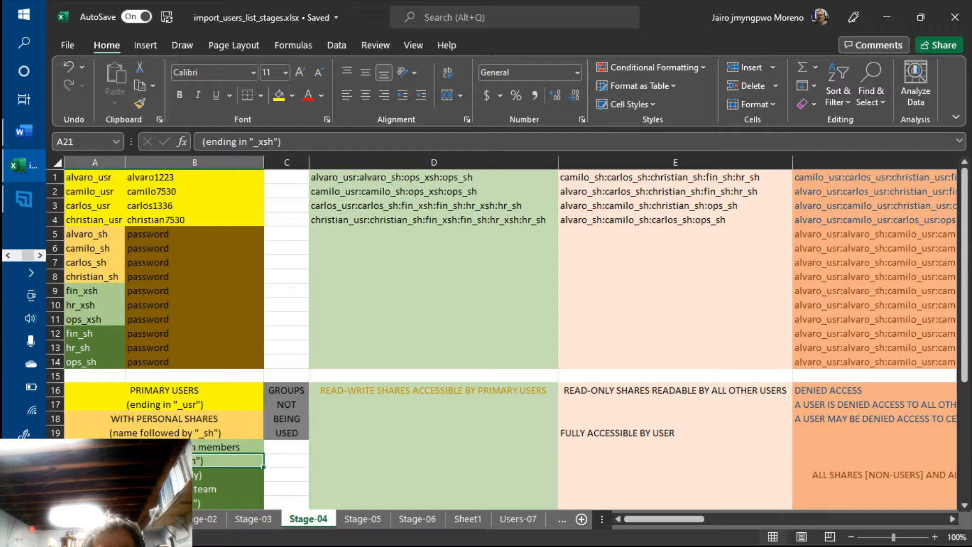
left_click(167, 448)
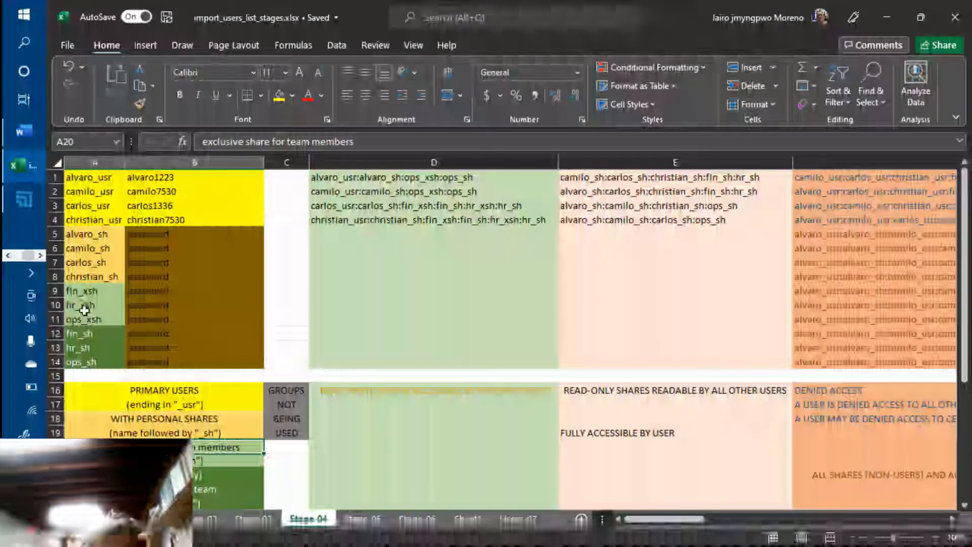
left_click(83, 293)
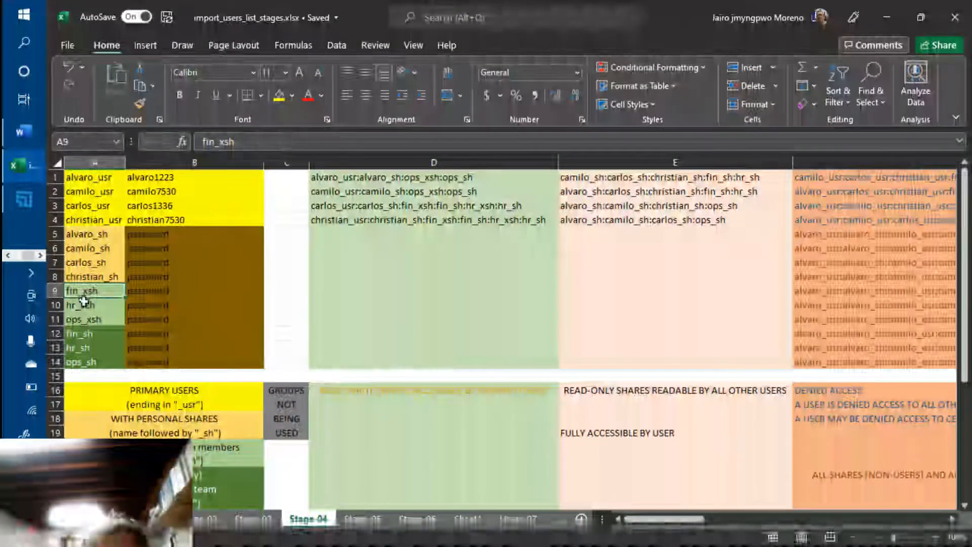
Check the hr_xsh and ops_xsh team shares in Stage-04 against the public read-only legend in A22 and the fin_sh entry in A12.
left_click(84, 306)
left_click(85, 318)
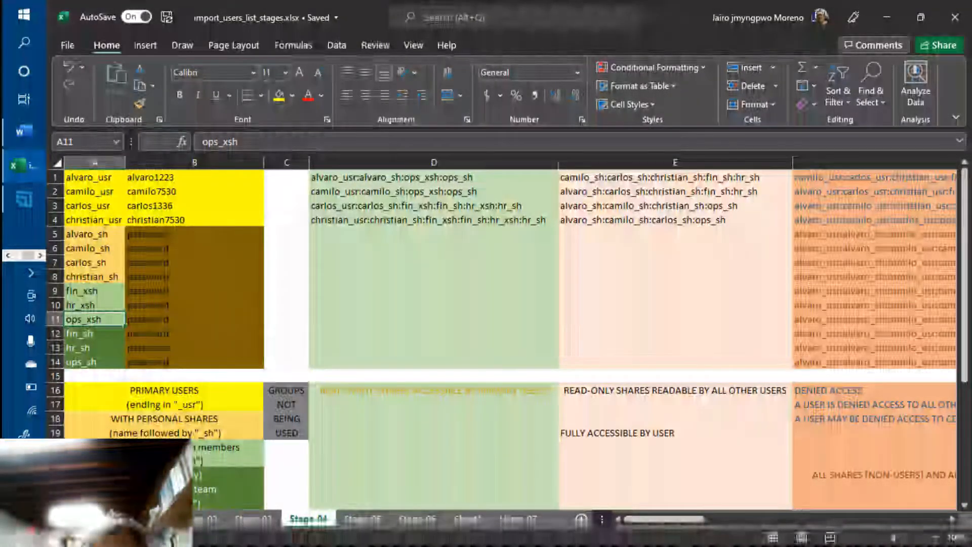
left_click(202, 475)
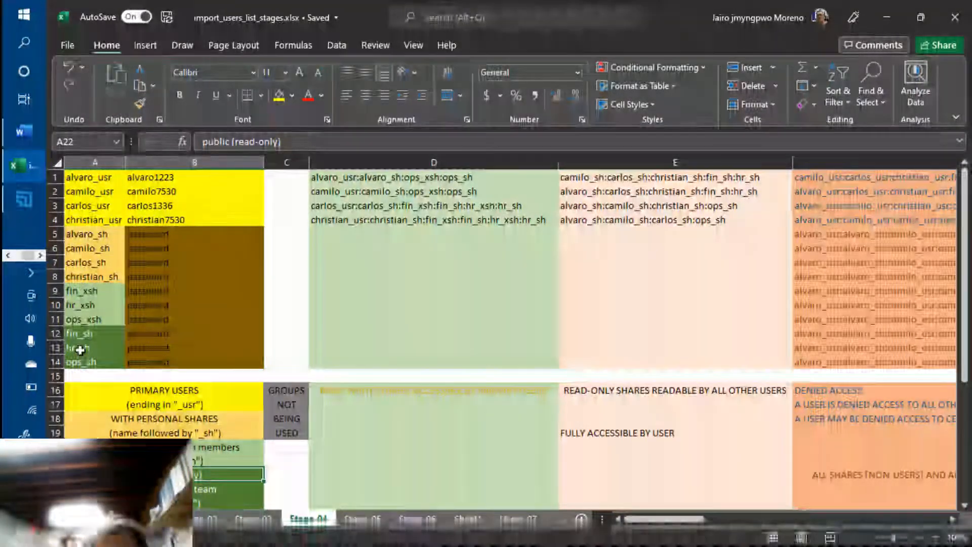
left_click(77, 303)
left_click(81, 337)
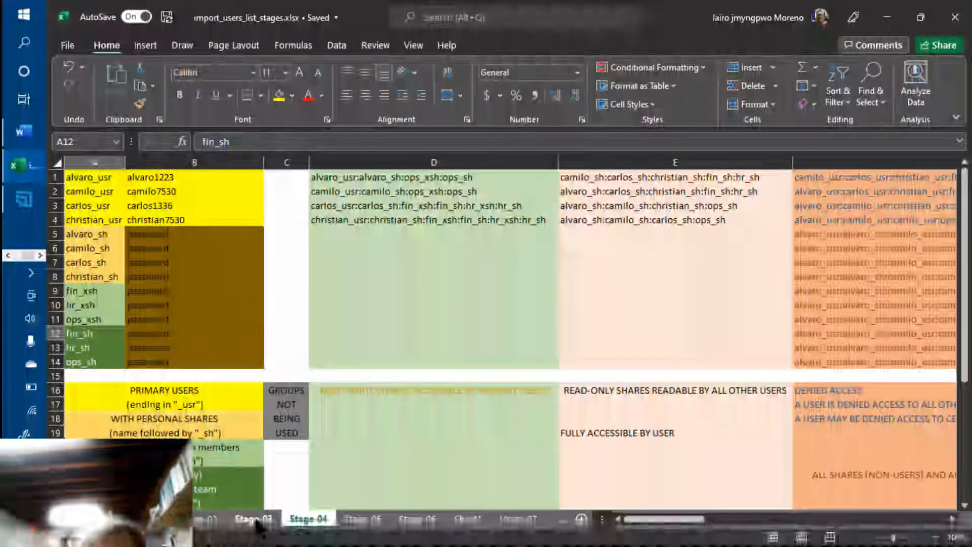
Compare Stage-03 with Stage-04 and examine the HR shares hr_xsh in A10 and hr_sh in A13 of Stage-04.
left_click(254, 519)
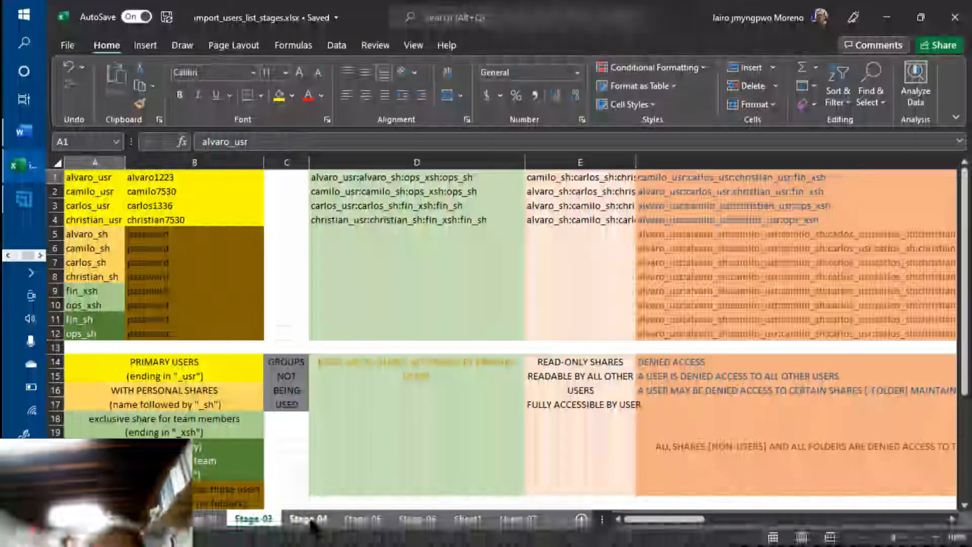
left_click(309, 520)
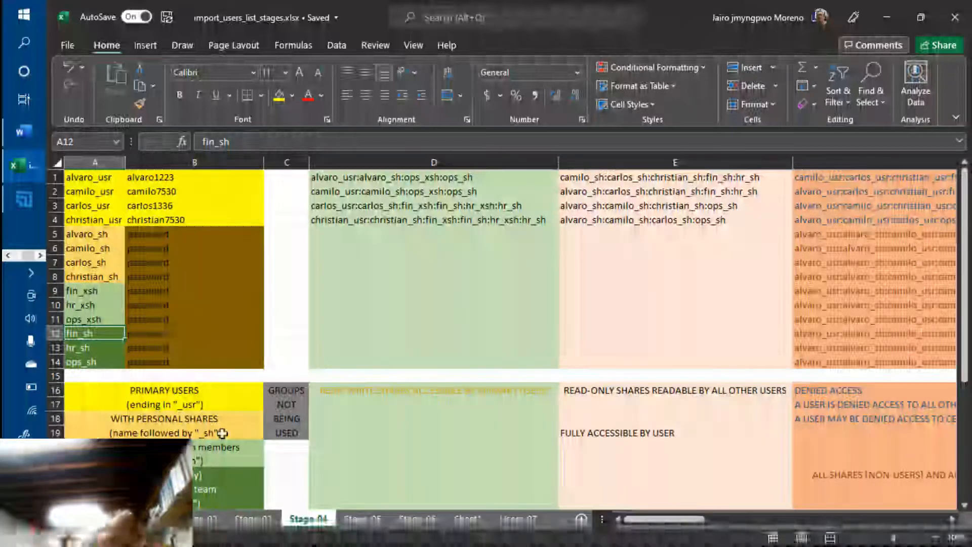
left_click(86, 306)
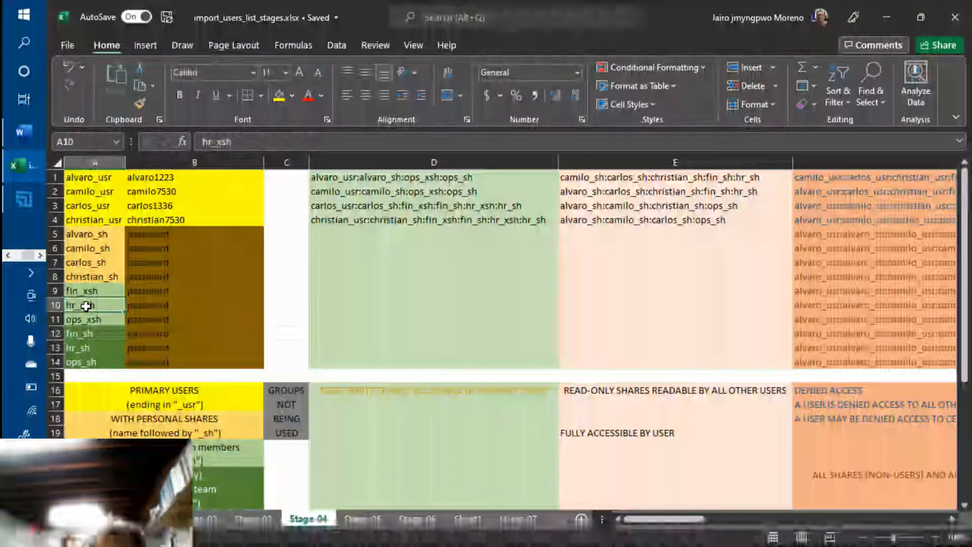
left_click(86, 347)
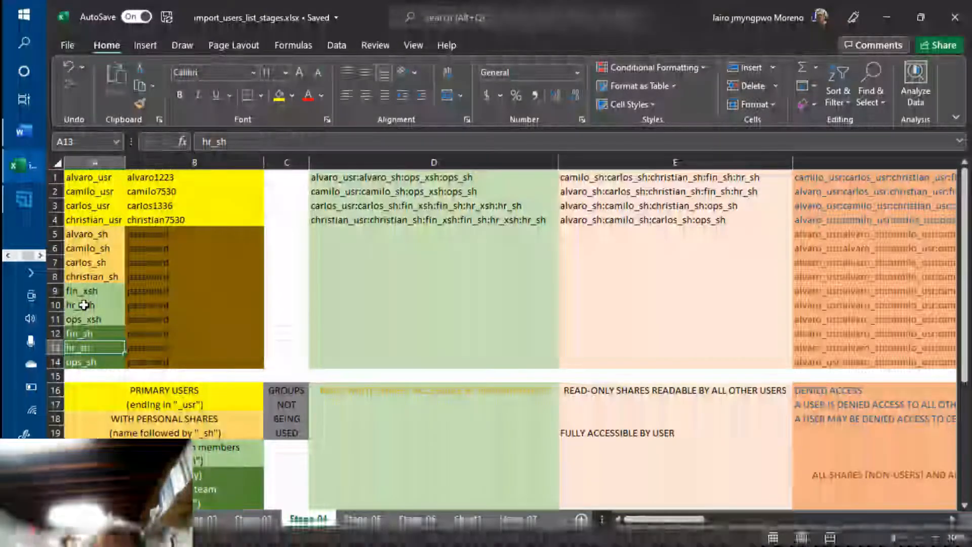
left_click(84, 305)
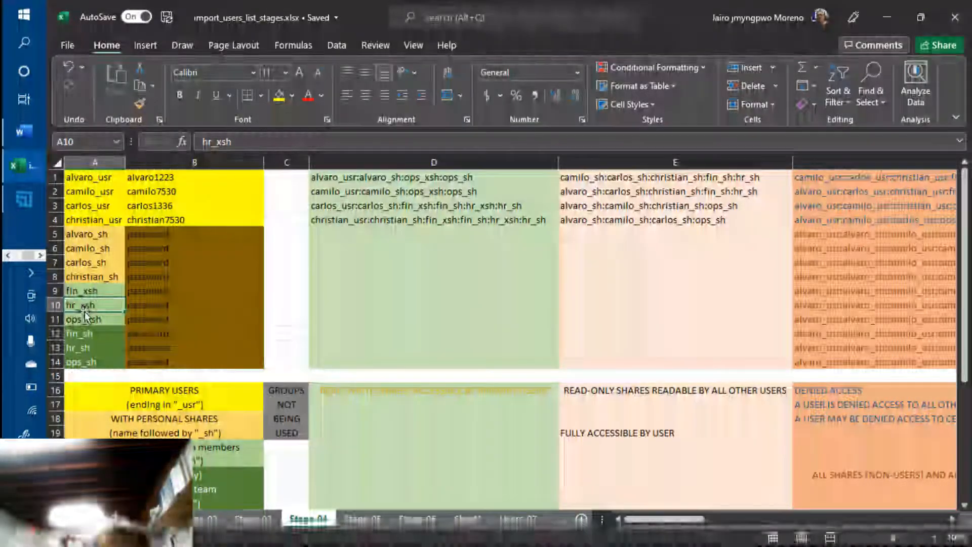
left_click(77, 348)
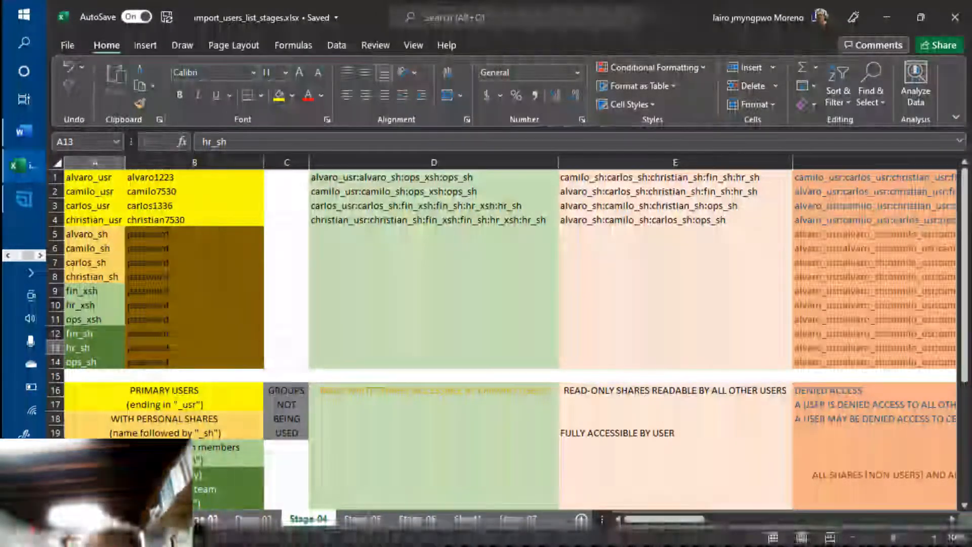
Review the lists in order from Stage-02 to Stage-05 and select the last primary user in A5 of Stage-05.
left_click(206, 520)
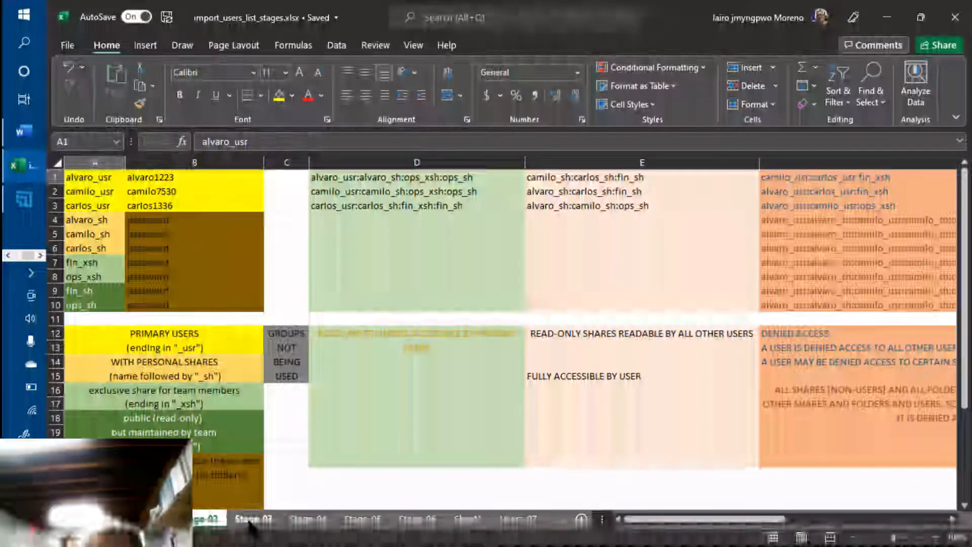
left_click(251, 522)
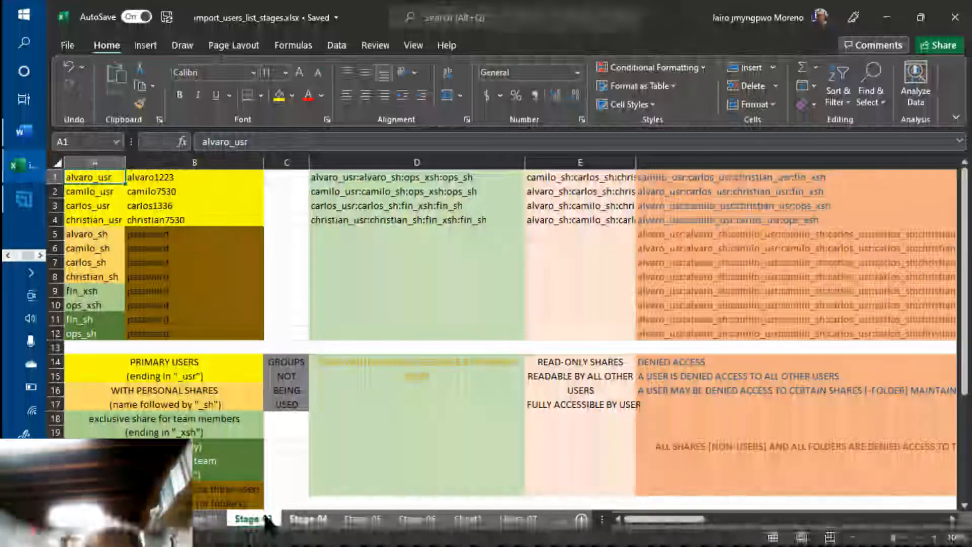
left_click(303, 523)
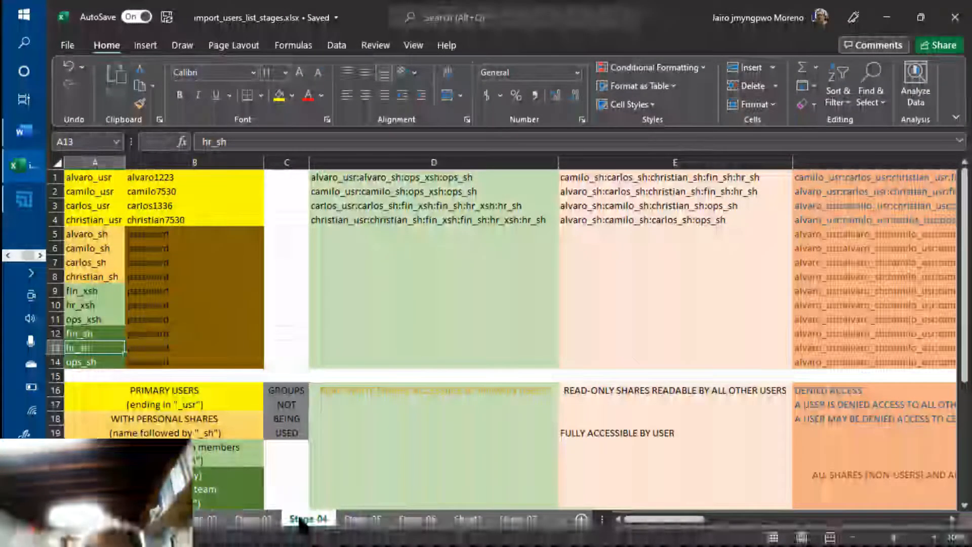
left_click(363, 520)
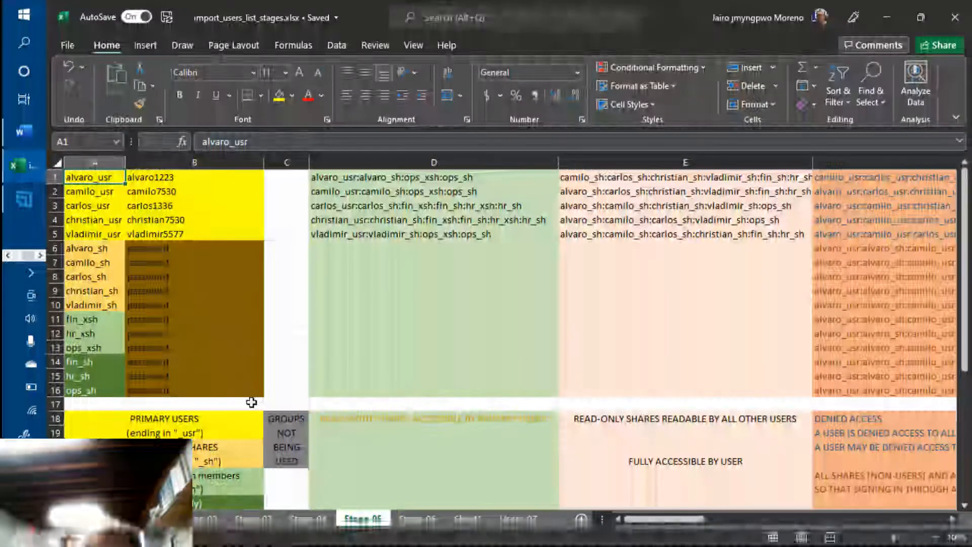
key("Down")
key("Down")
key("Down")
key("Down")
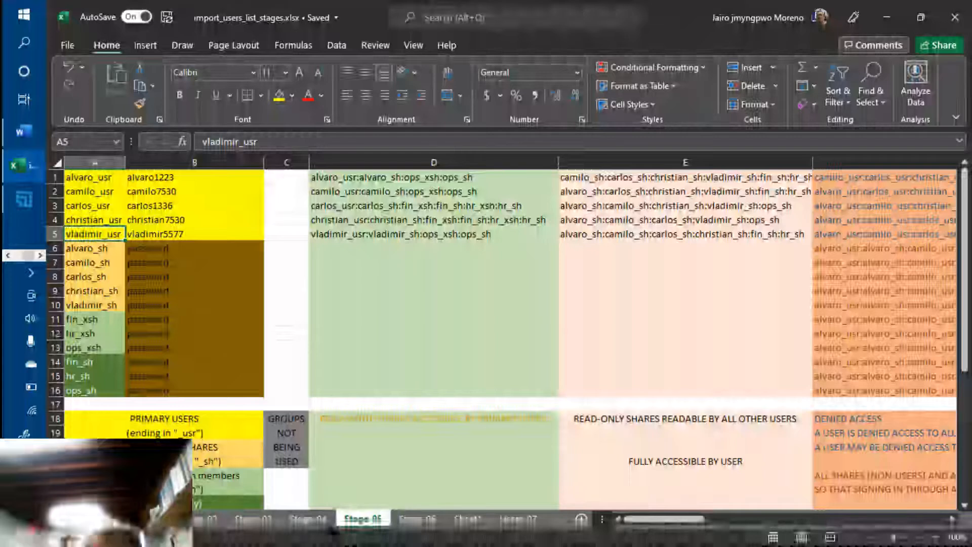
Compare Stage-04 with Stage-05 and continue to the Stage-06 list.
left_click(307, 519)
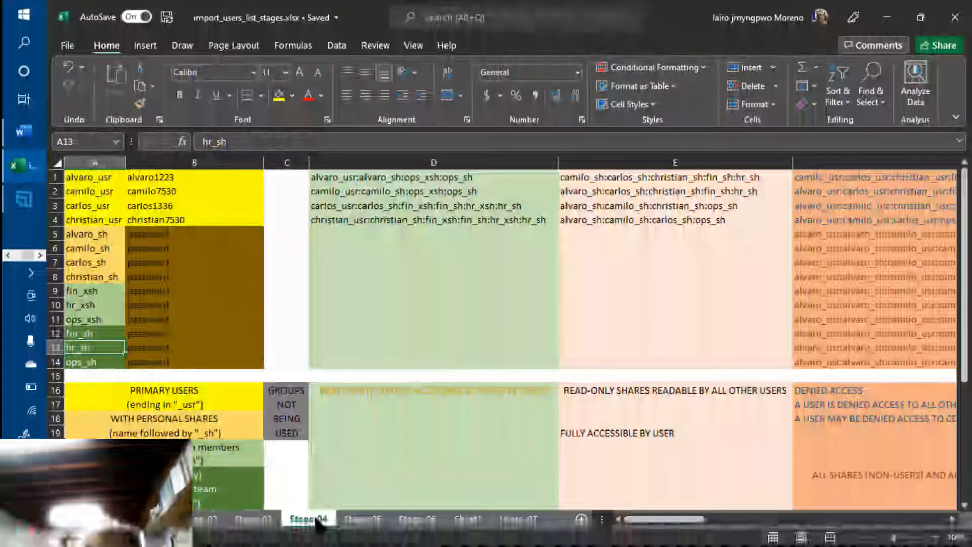
left_click(362, 521)
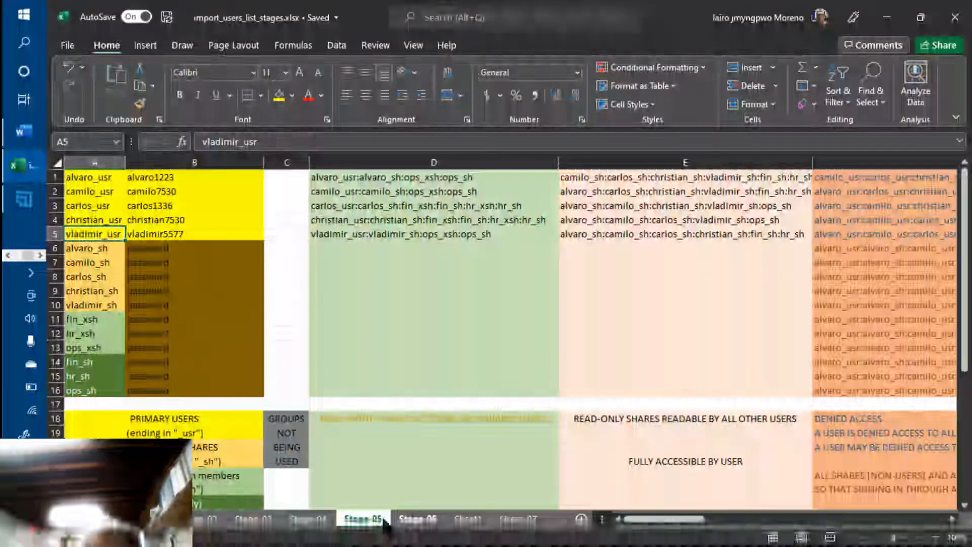
left_click(418, 521)
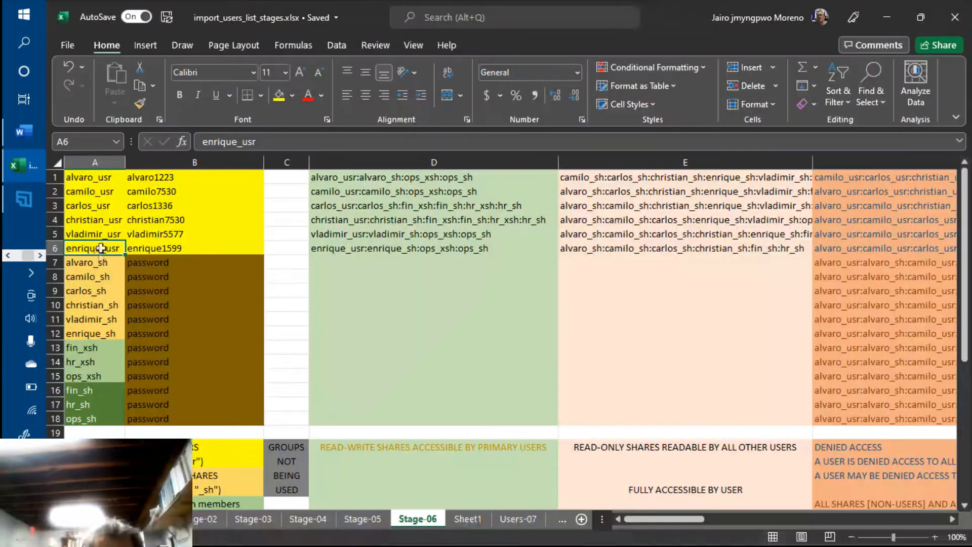
Compare the last primary user in A6 of Stage-06 with the matching personal share in A12 and the read-write shares in D6.
left_click(94, 333)
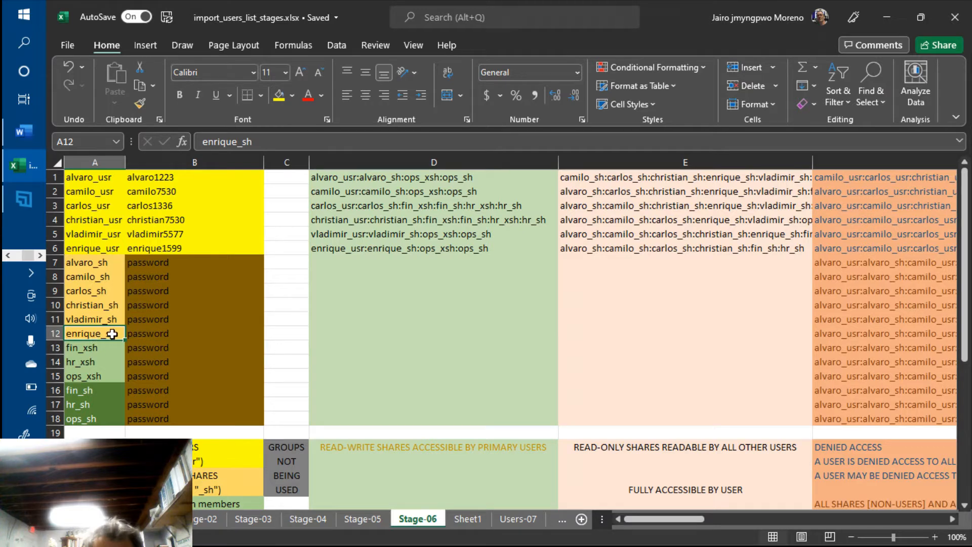
left_click(108, 247)
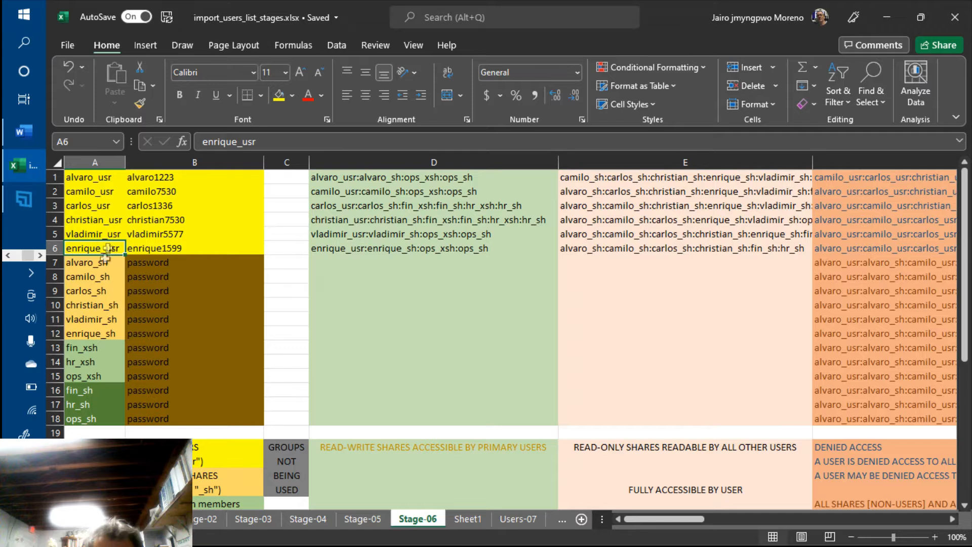
left_click(88, 333)
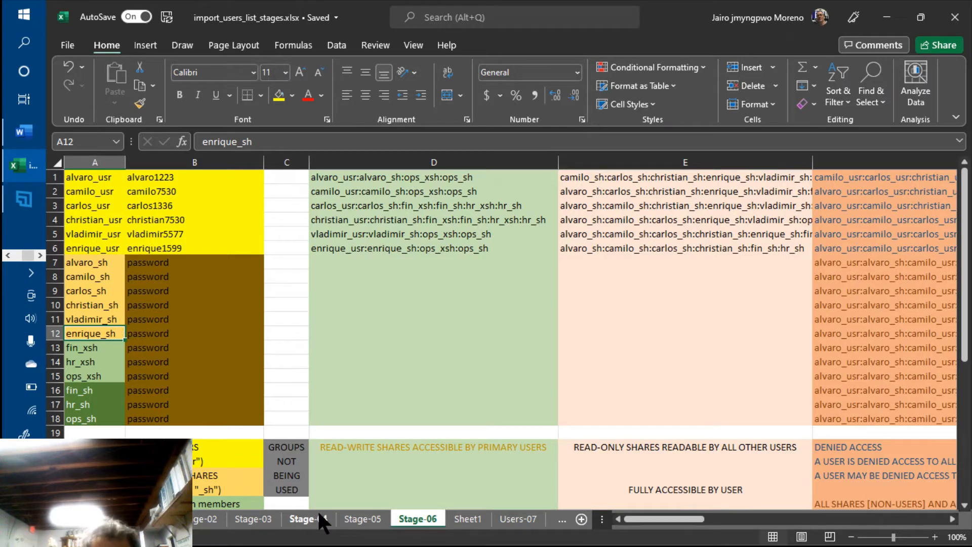
left_click(101, 250)
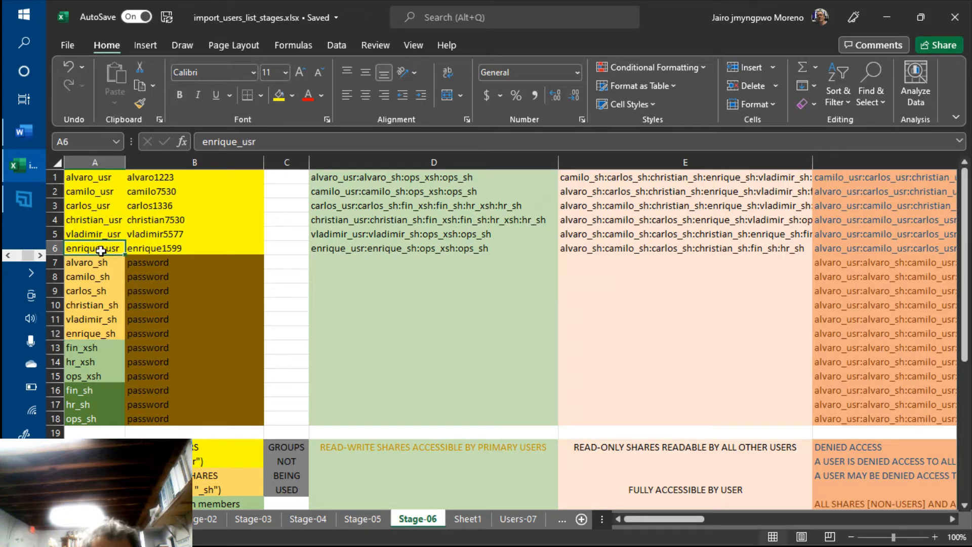
left_click(95, 332)
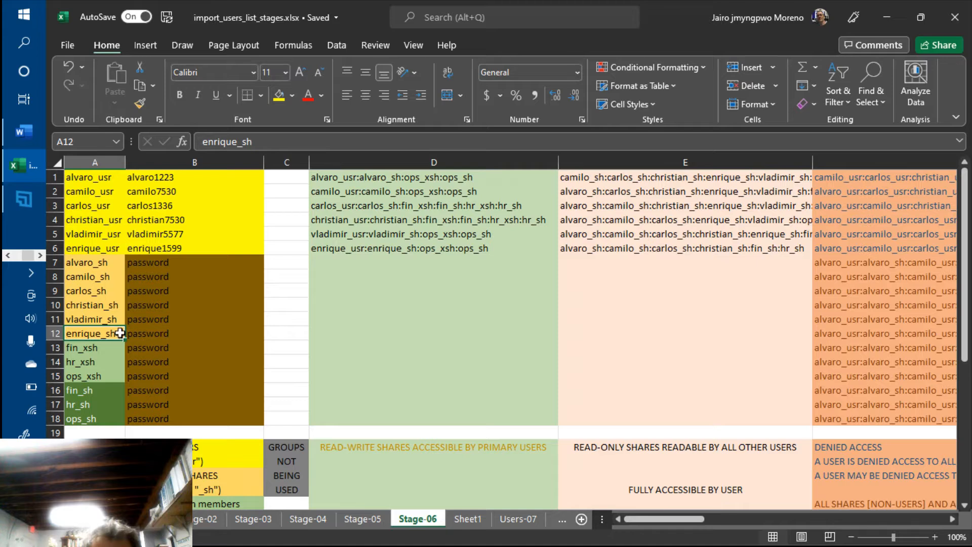
left_click(98, 249)
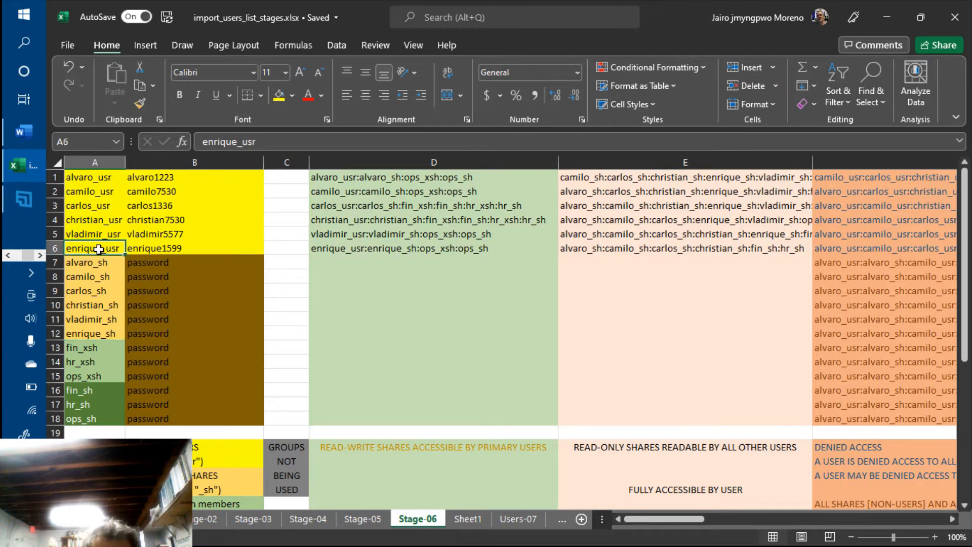
left_click(371, 246)
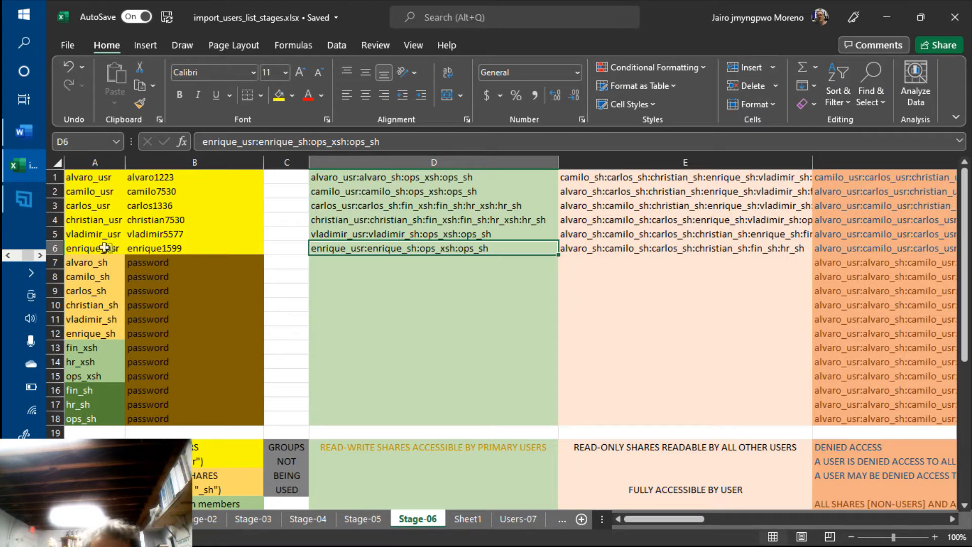
left_click(103, 247)
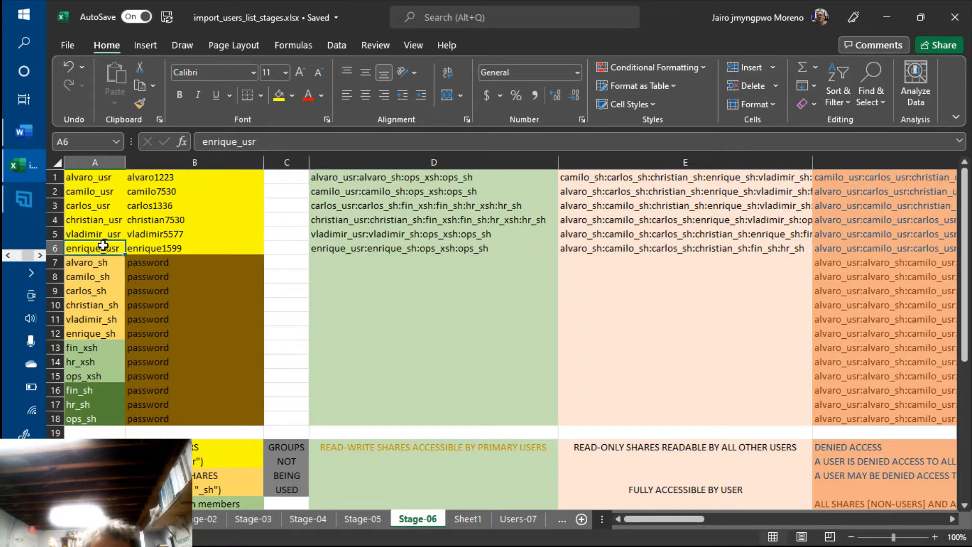
Examine row 5 of Stage-06 across the share, denied-access and quota columns, finishing on the denied-access entry in F5.
left_click(828, 232)
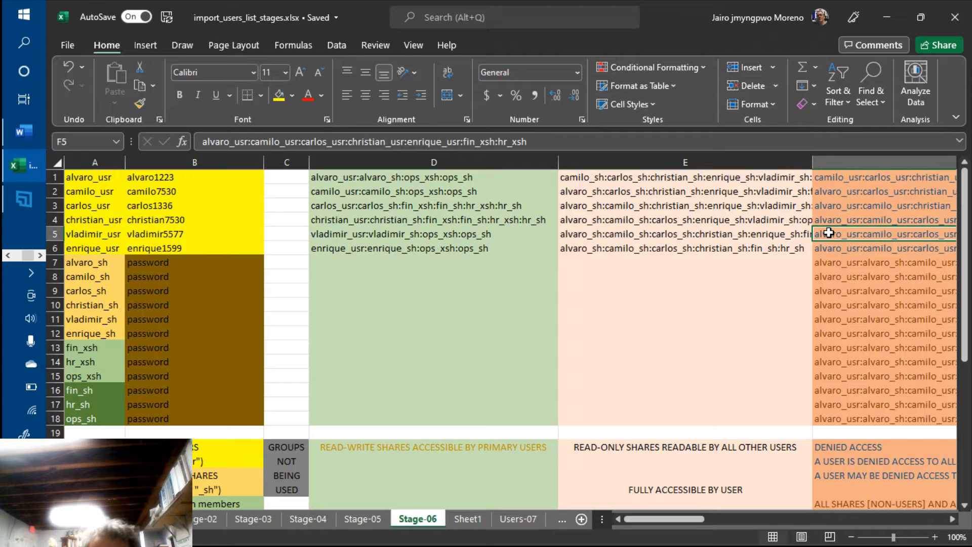
key("Right")
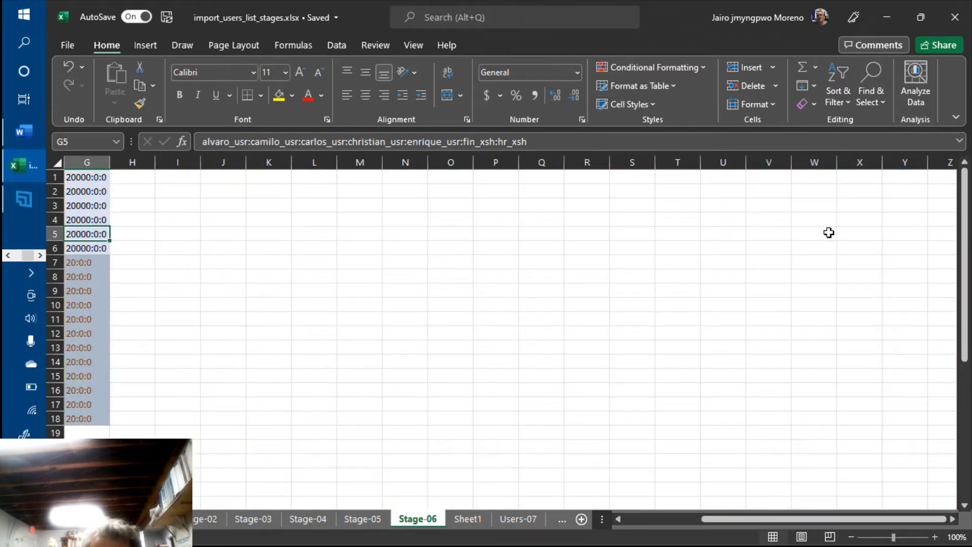
key("Left")
key("Left")
key("Left")
key("Left")
key("Left")
key("Right")
key("Right")
key("Right")
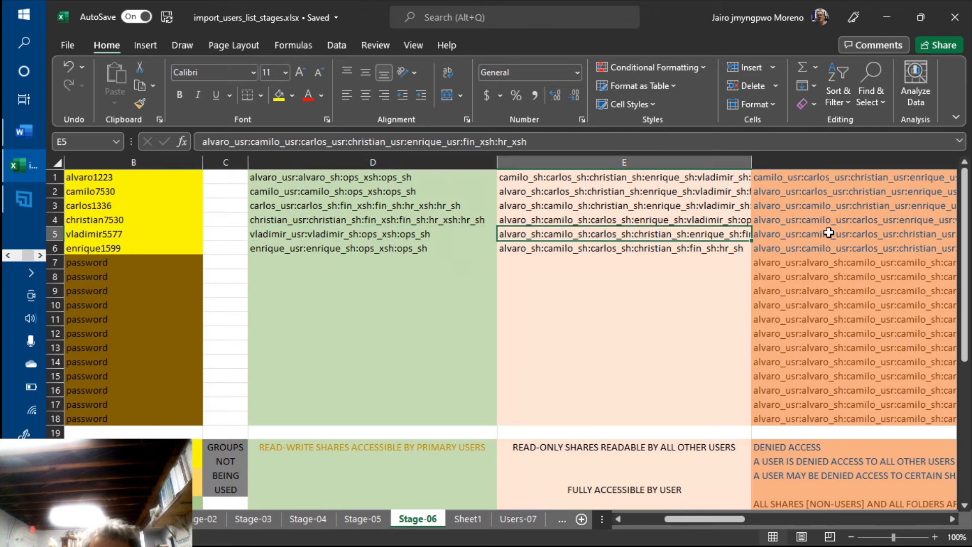
key("Right")
key("Right")
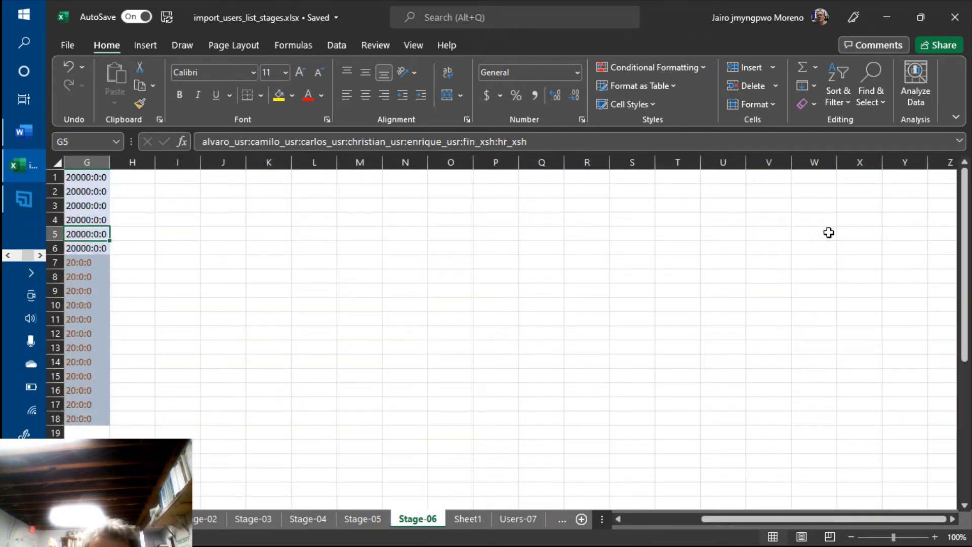
key("Left")
key("Left")
key("Left")
key("Right")
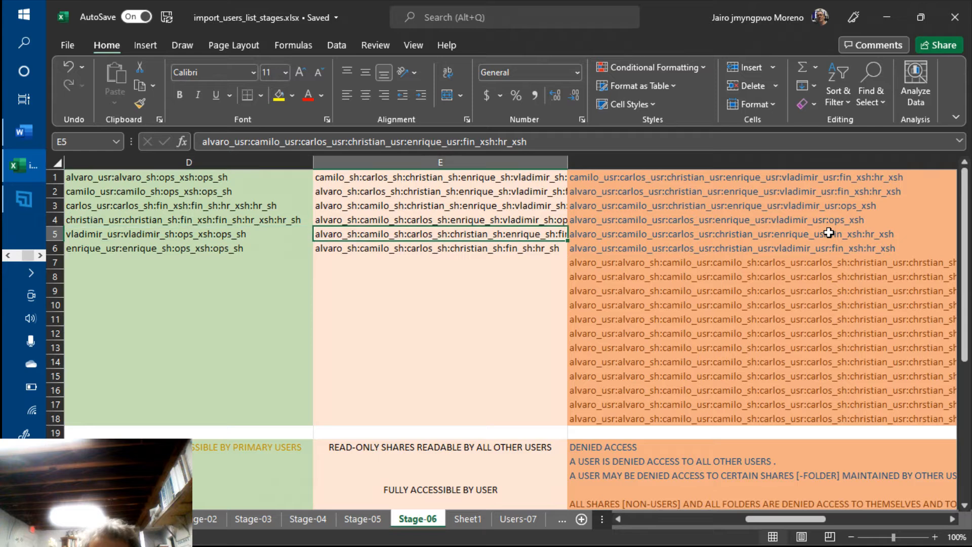
key("Right")
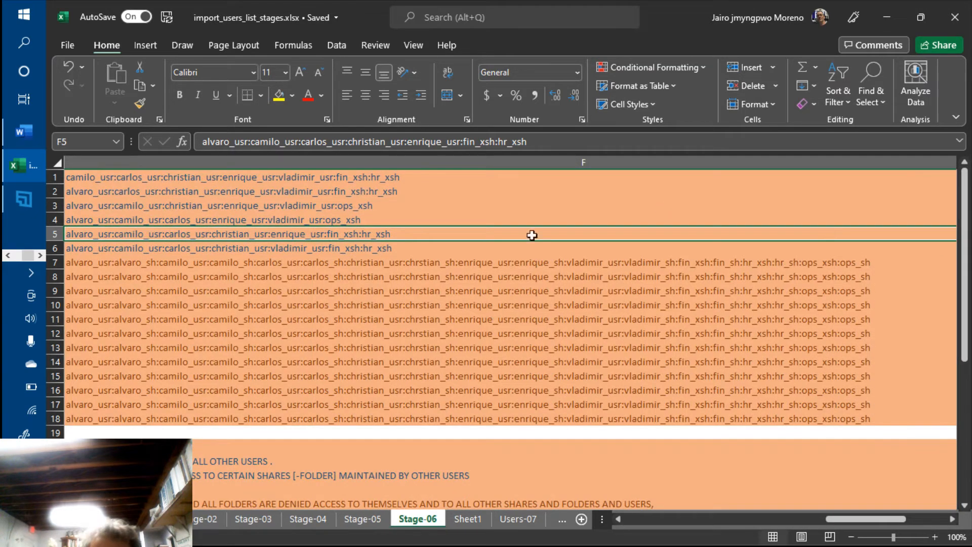
Compare the primary users' denied-access entries in F6, F5, F4 and F1 of Stage-06, finishing on F5.
left_click(263, 252, "shift")
left_click(264, 251)
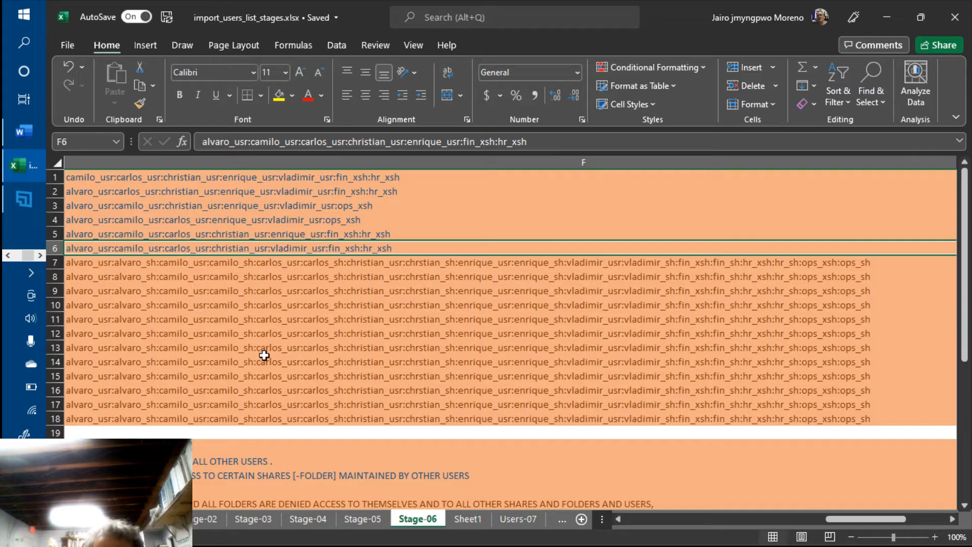
left_click(205, 231)
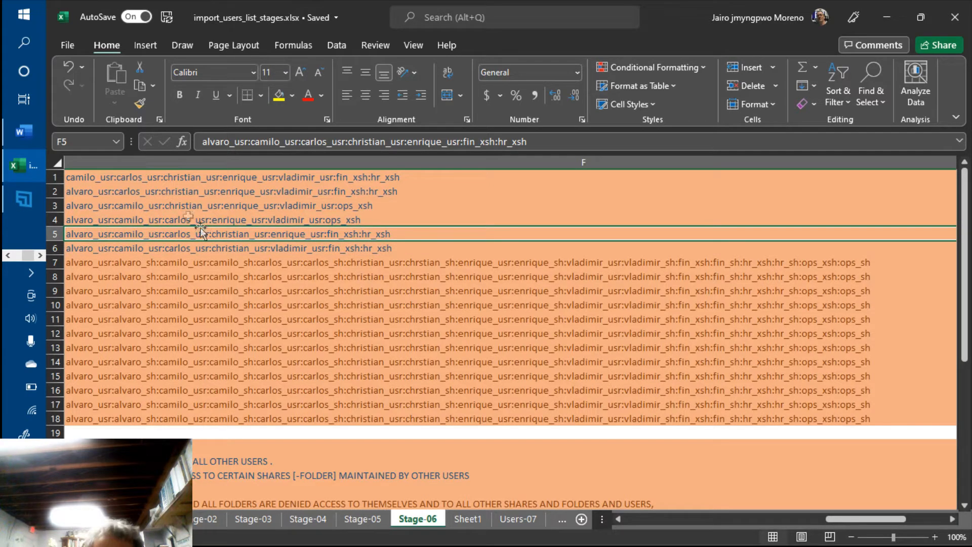
left_click(188, 217)
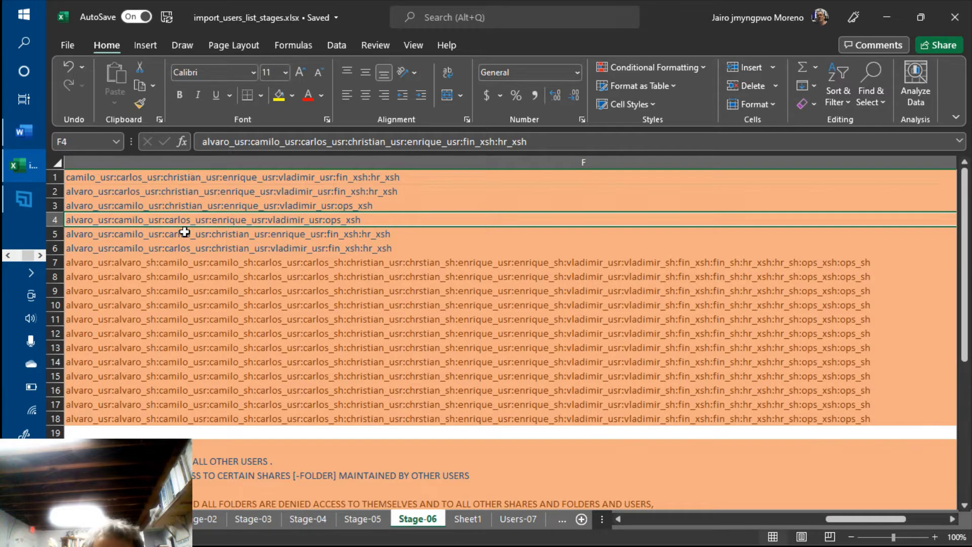
left_click(187, 175)
left_click(185, 237)
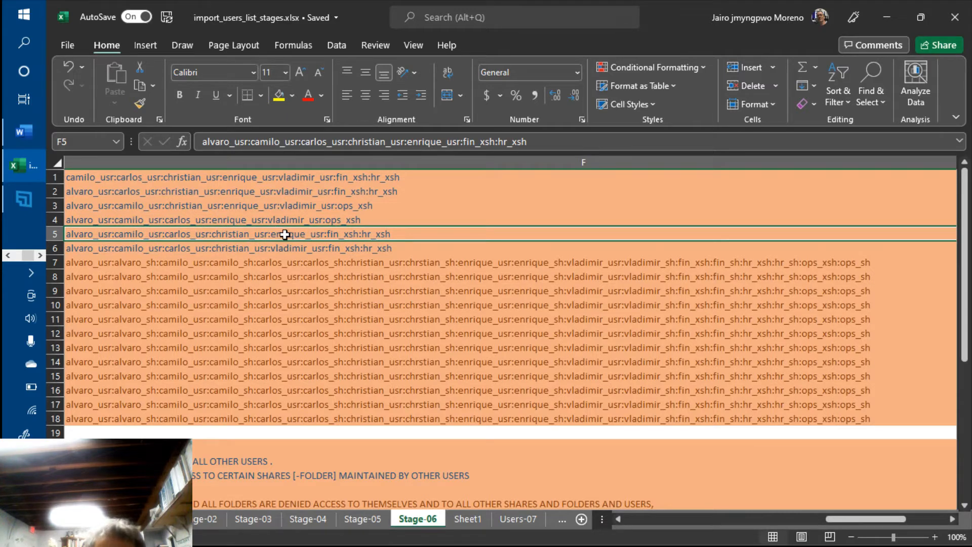
Compare the denied-access entries in F4, F3, F2 and F1 of Stage-06, finishing on the read-write column at D12.
left_click(232, 216)
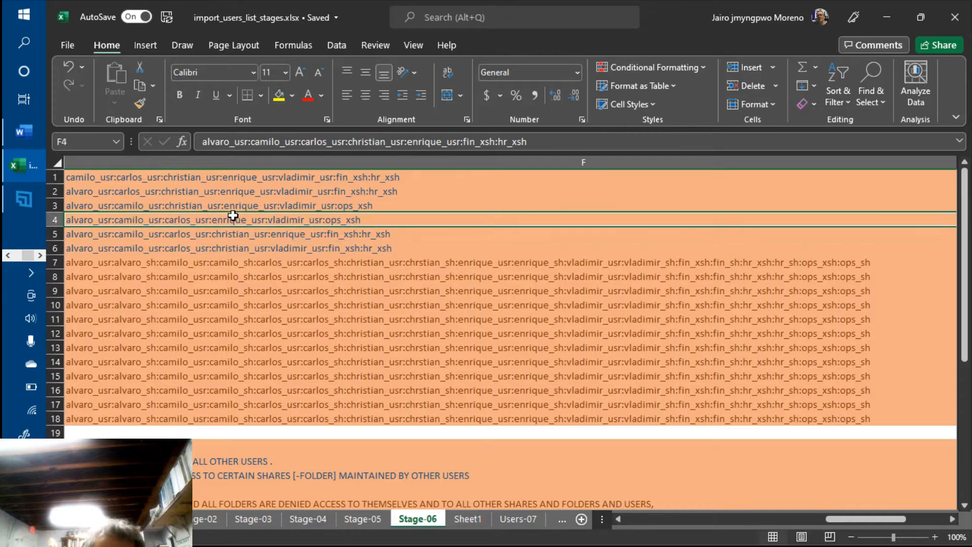
left_click(234, 205)
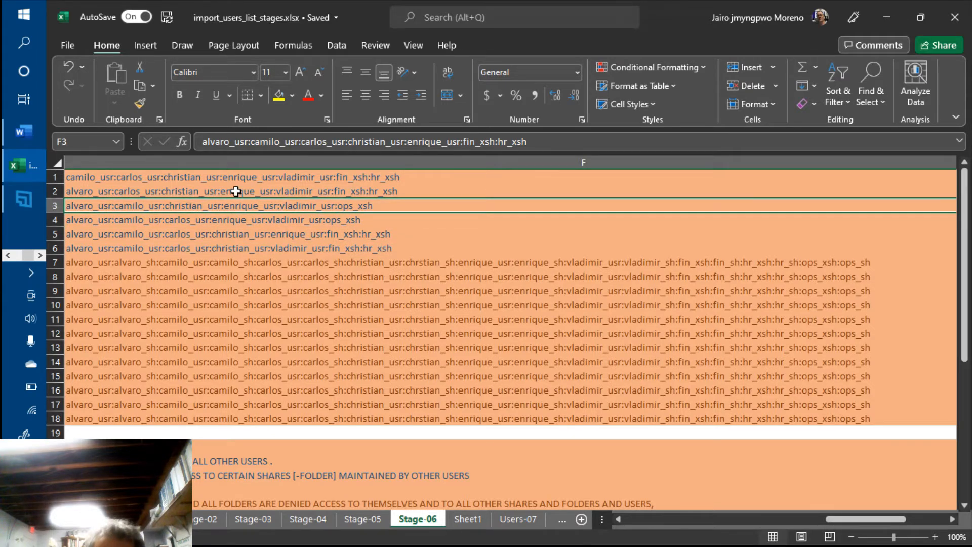
left_click(236, 192)
left_click(234, 179)
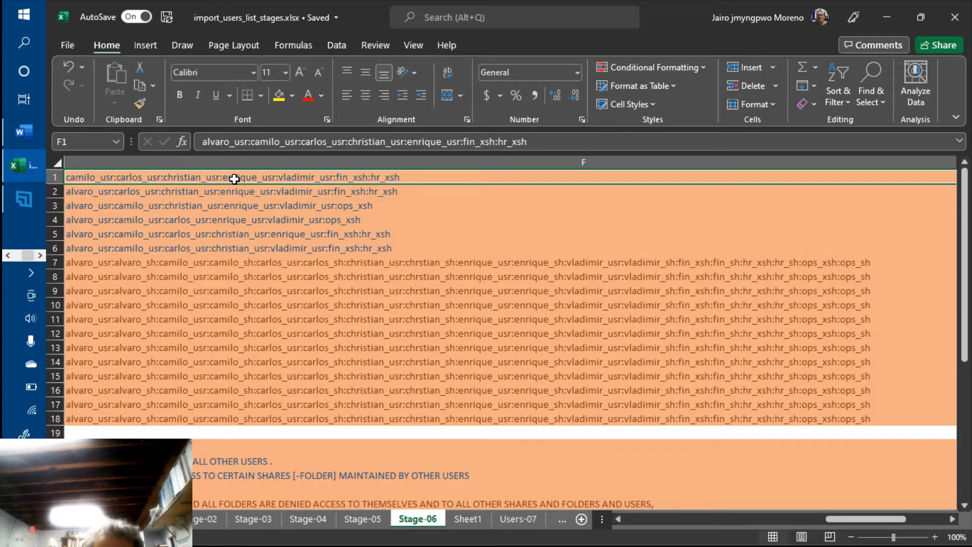
key("ctrl+Home")
left_click(380, 330)
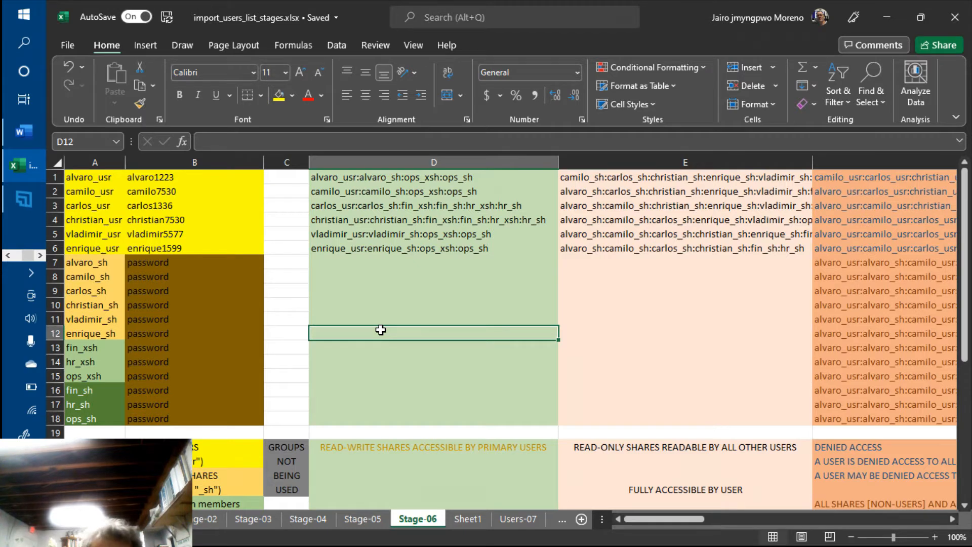
Switch to the Word document on the stages of expanding import files and have it read aloud up to the MyCloud sign-in passage.
key("alt+Tab")
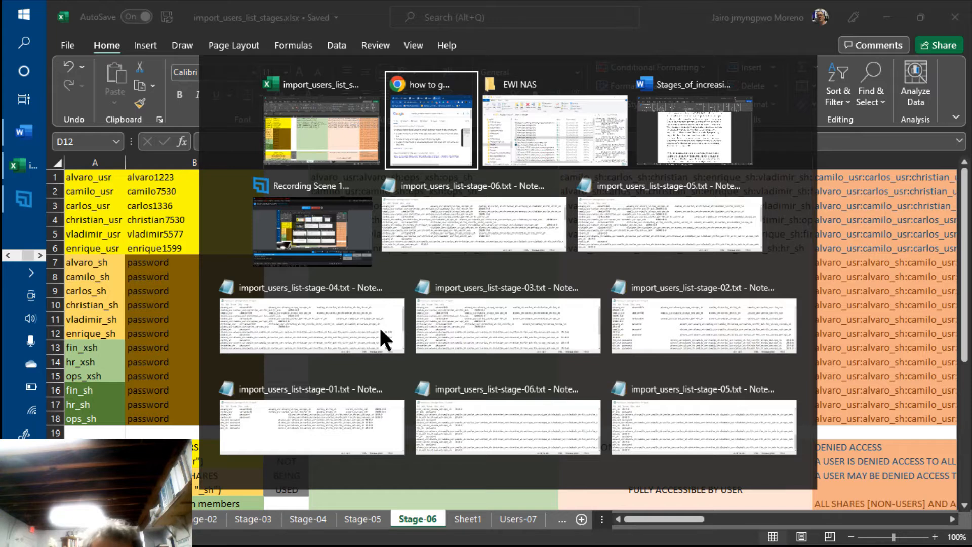
key("Tab")
key("Tab")
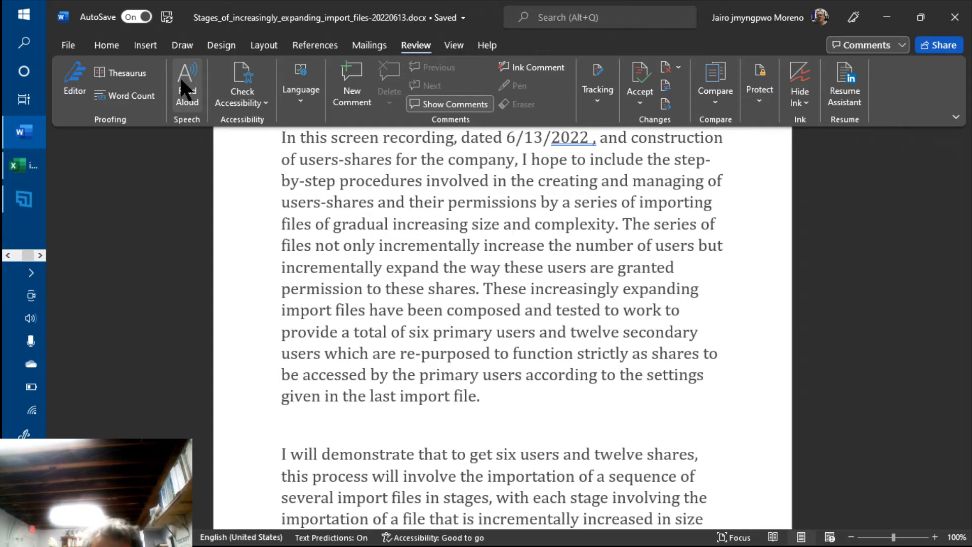
left_click(183, 89)
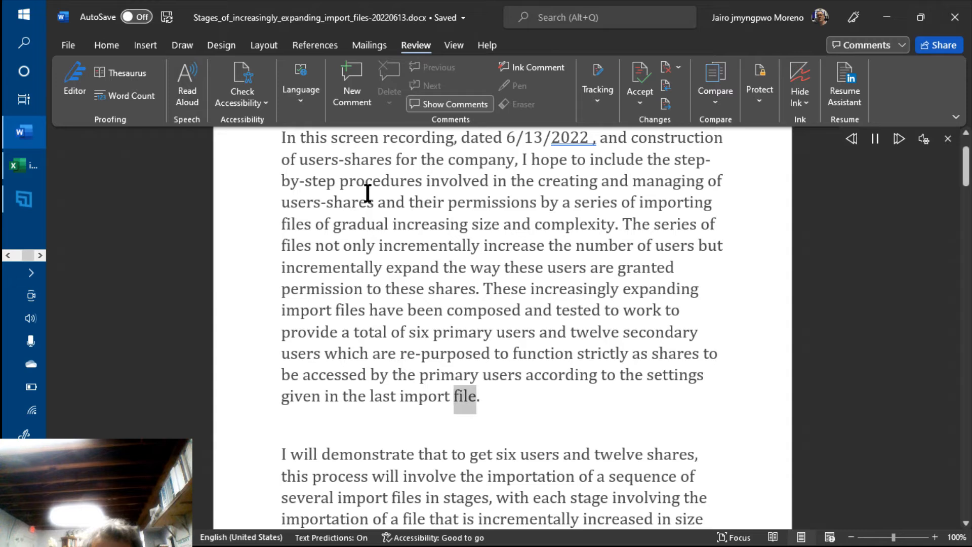
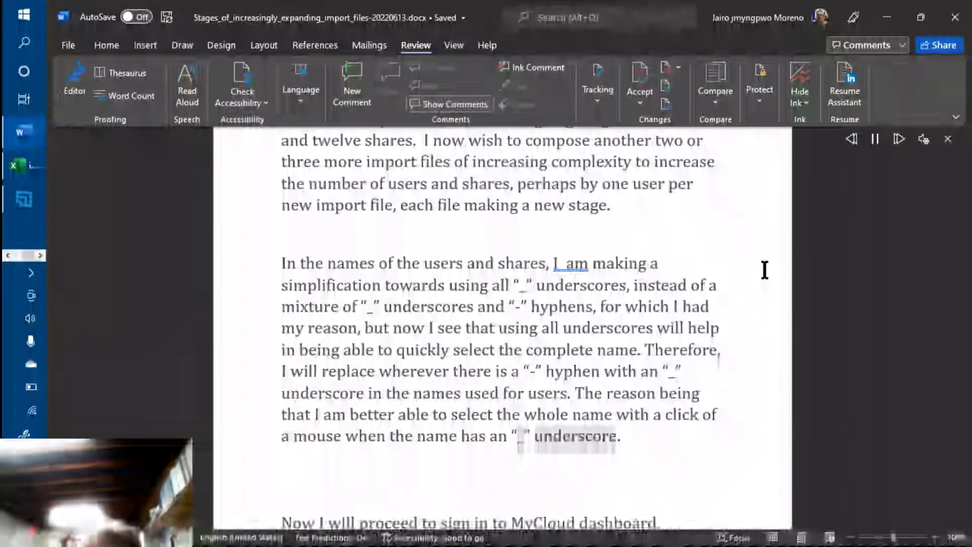
left_click(875, 140)
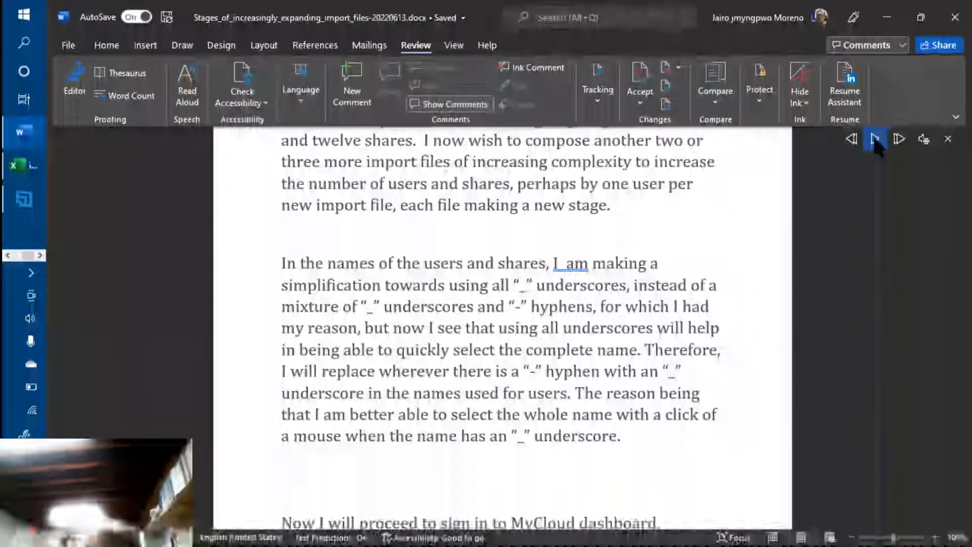
left_click(875, 139)
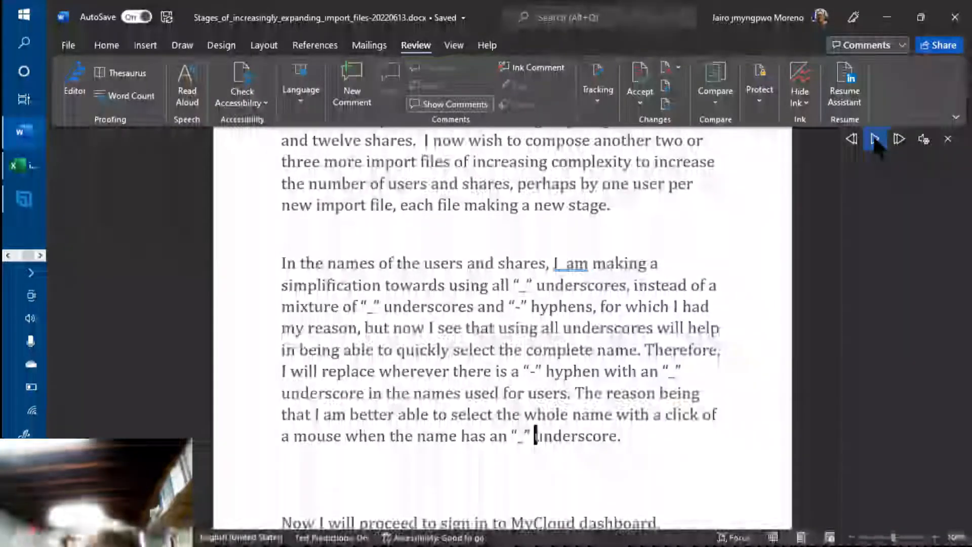
left_click(875, 139)
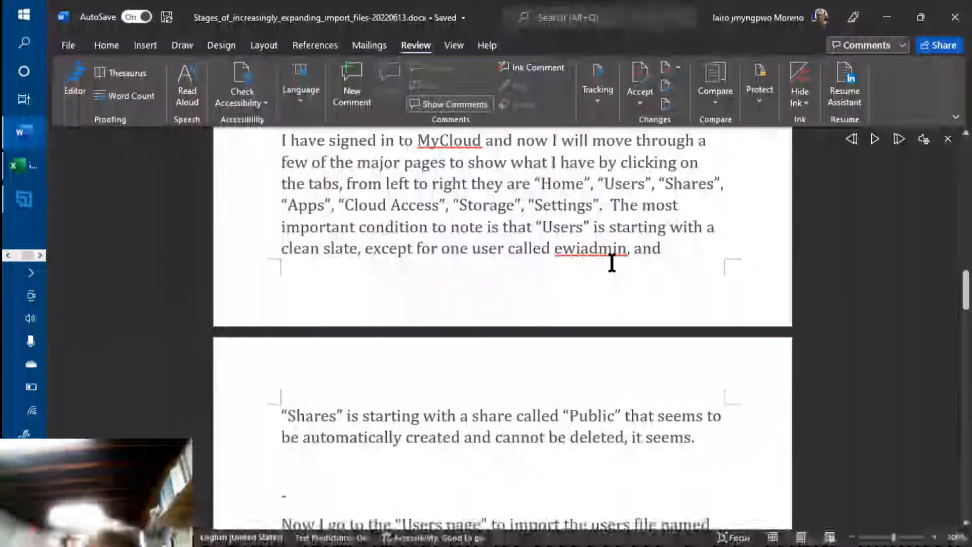
key("alt+Tab")
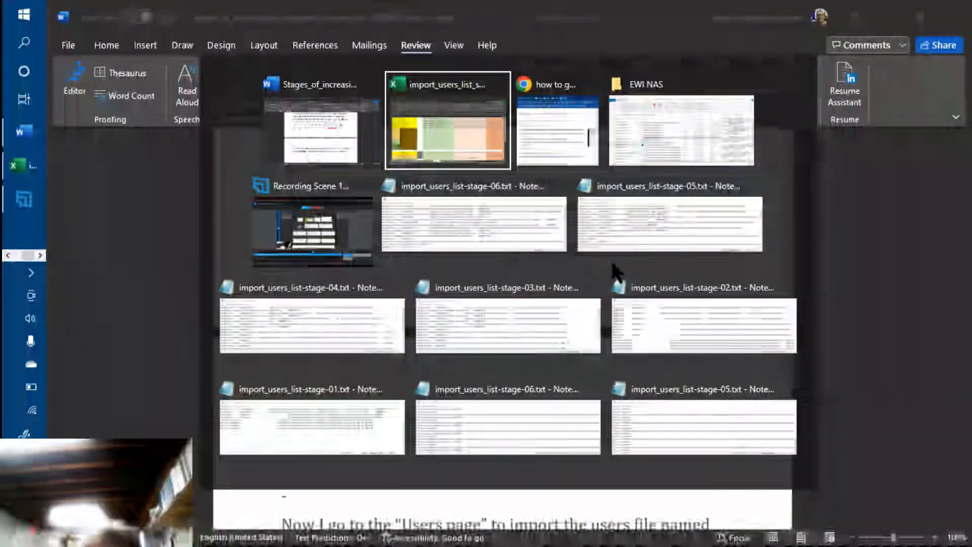
key("alt+Tab")
key("alt+Tab")
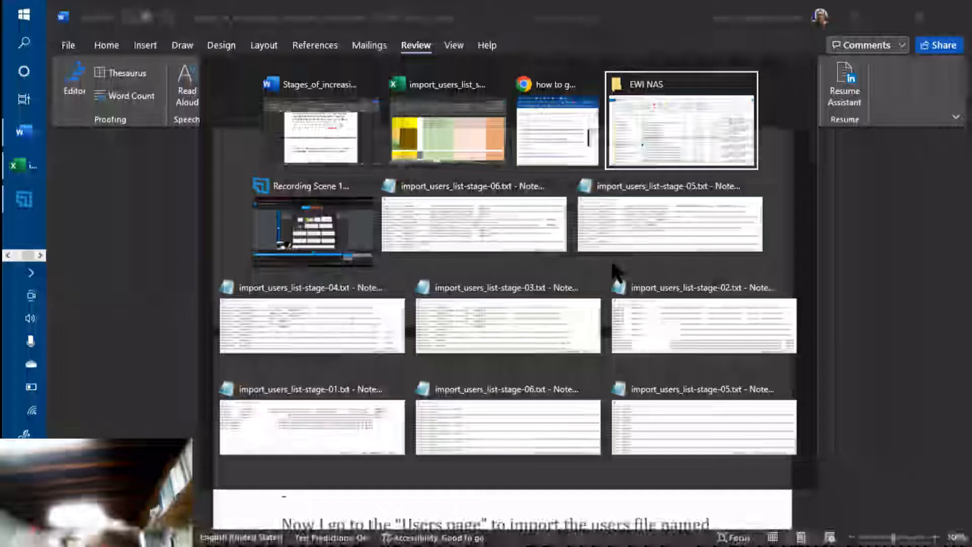
key("alt+Tab")
key("alt+Tab")
key("alt+Tab")
key("alt+Tab")
key("alt+Tab")
key("alt+Tab")
key("alt+Tab")
key("alt+Tab")
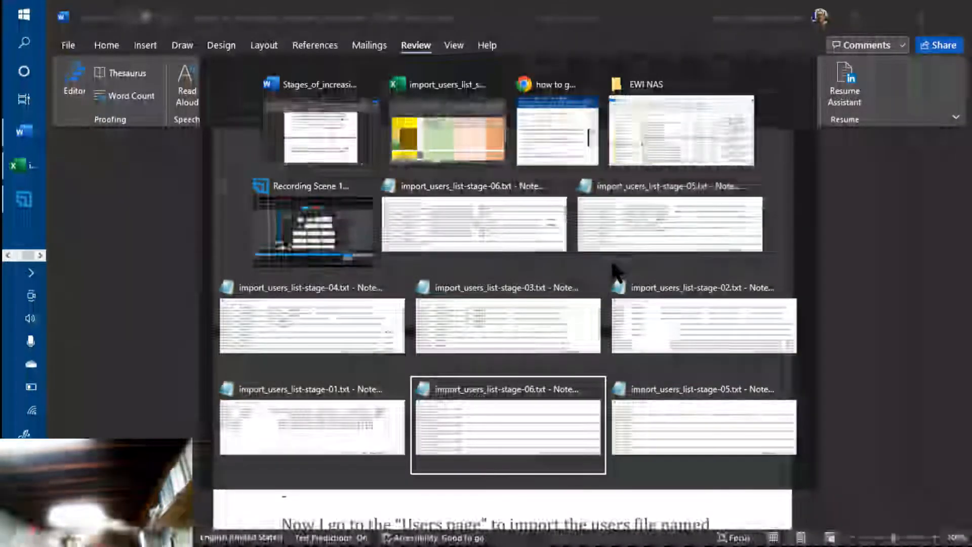
key("alt+Tab")
key("alt+Tab")
key("alt+Tab")
key("alt+Tab")
key("alt+Tab")
key("alt+Tab")
key("alt+Tab")
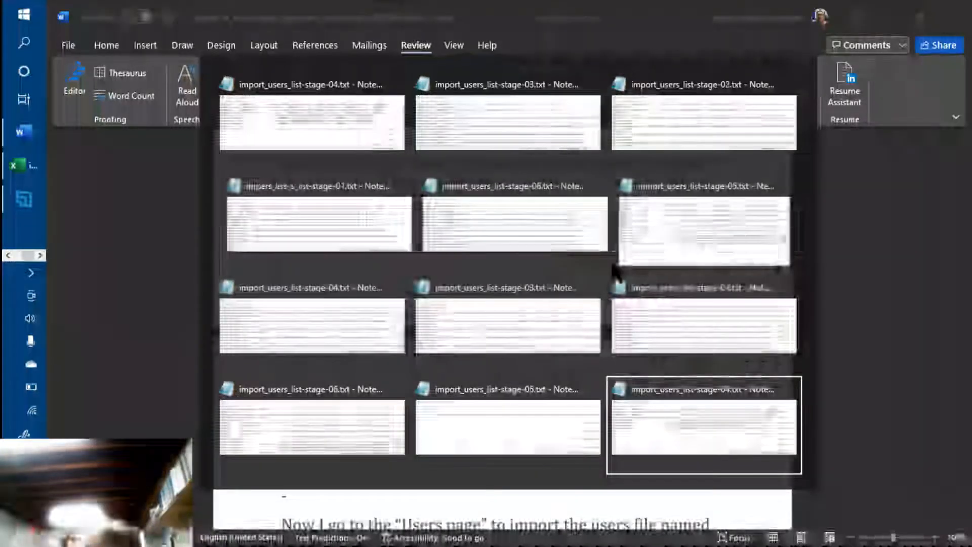
key("alt+Tab")
key("alt+Tab")
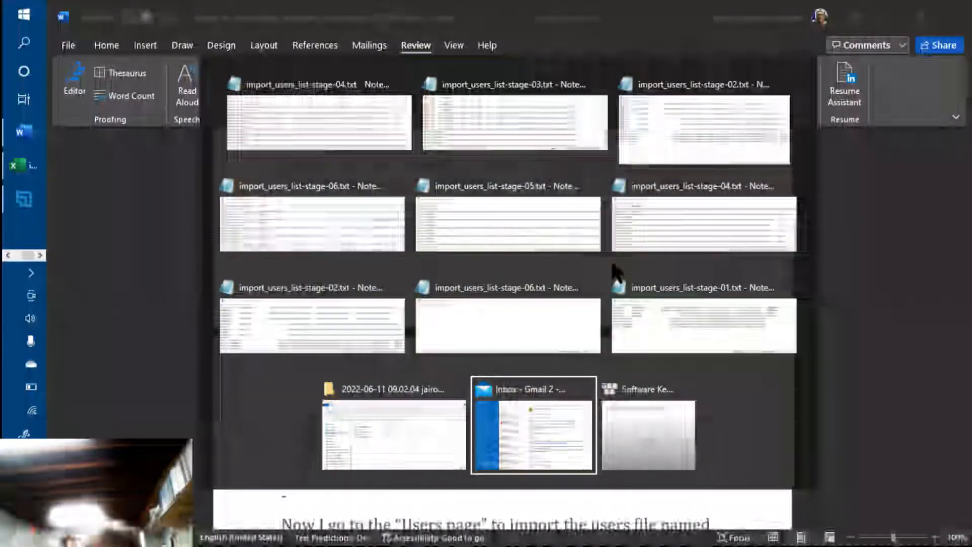
key("alt+Tab")
key("alt+Tab")
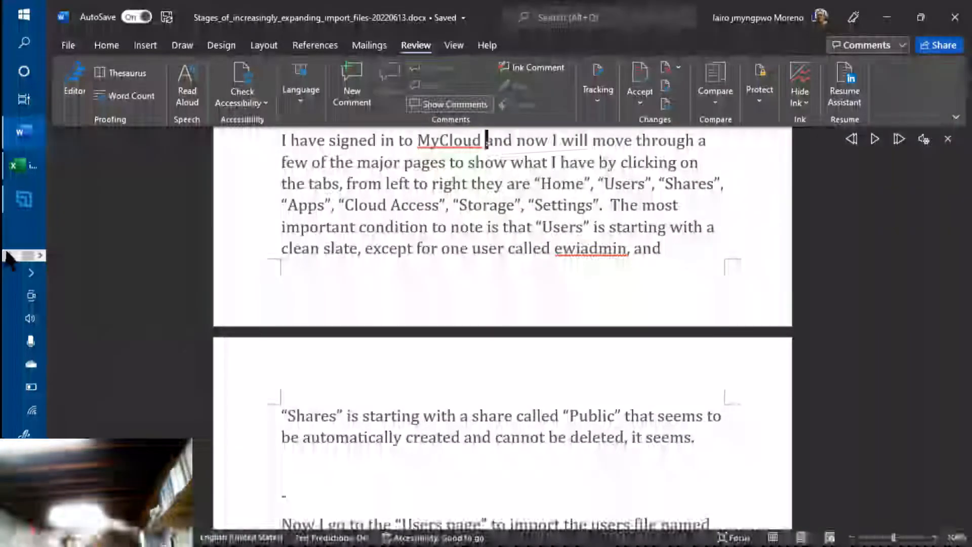
Switch to Edge, open the MyCloud N1 shortcut in a new tab and sign in with the administrator account.
left_click(7, 253)
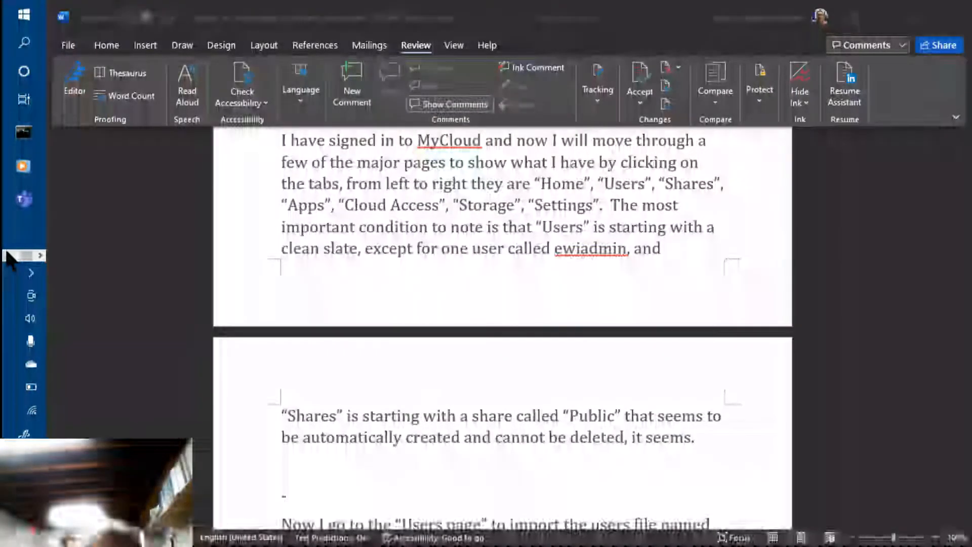
left_click(6, 253)
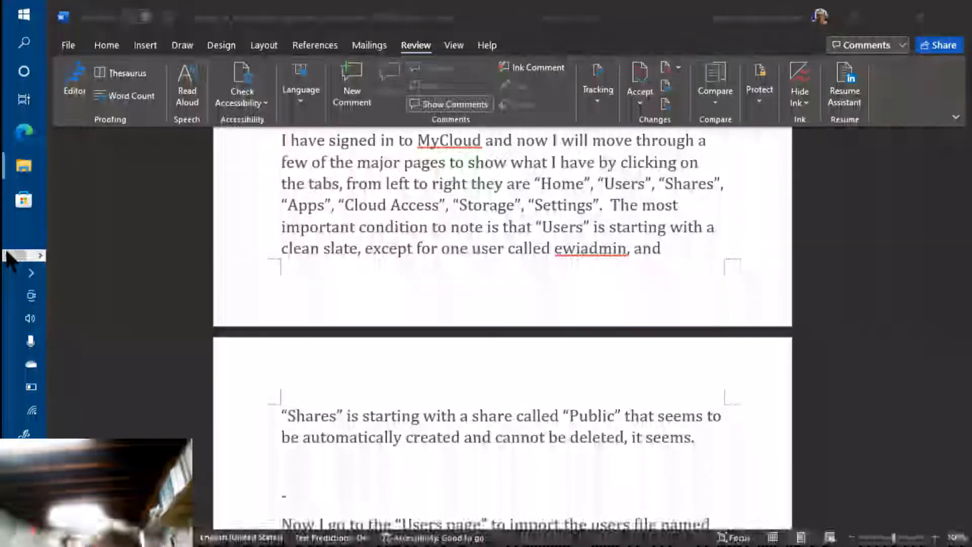
left_click(24, 132)
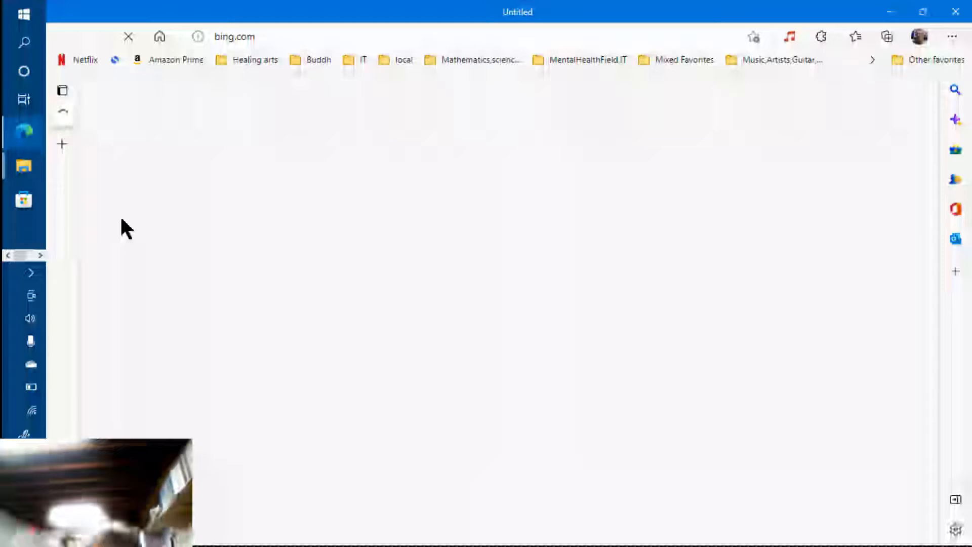
key("ctrl+t")
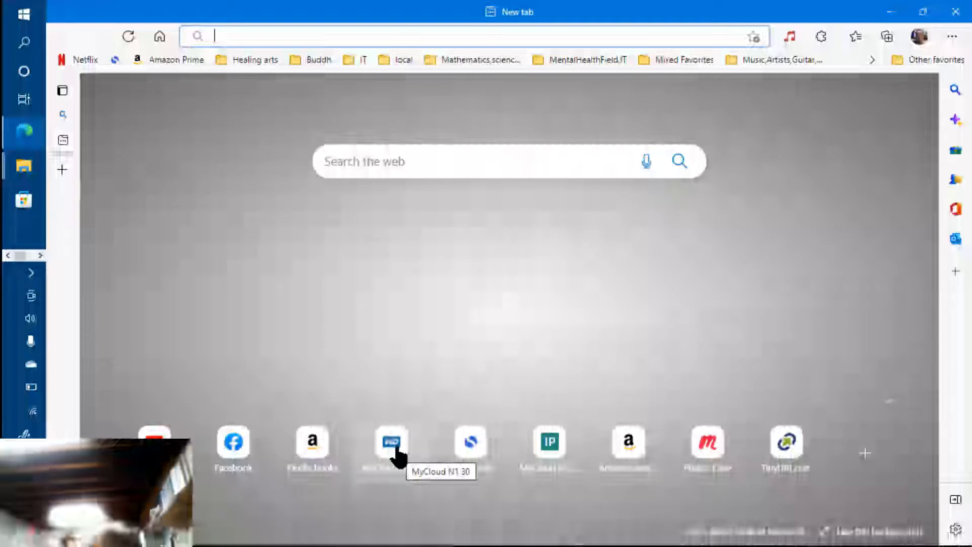
left_click(395, 450)
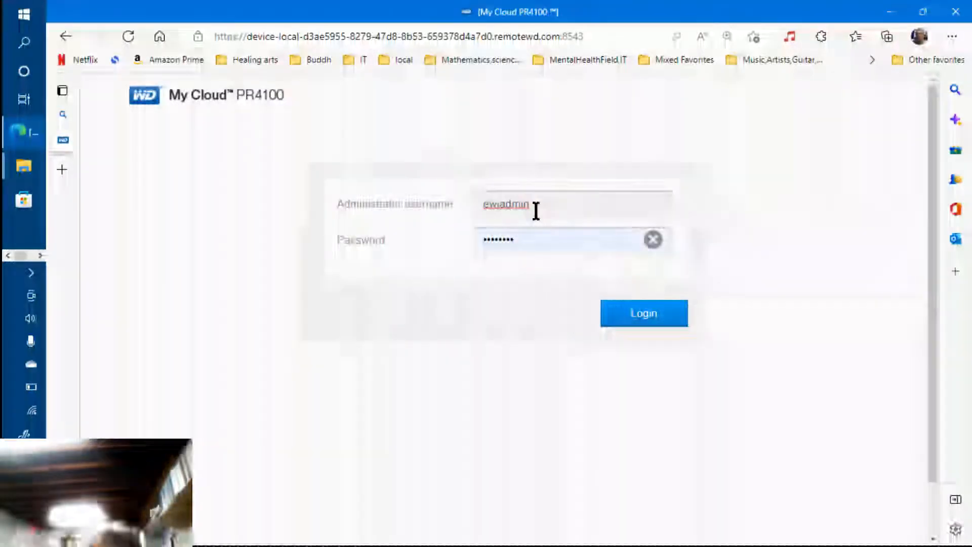
left_click(633, 314)
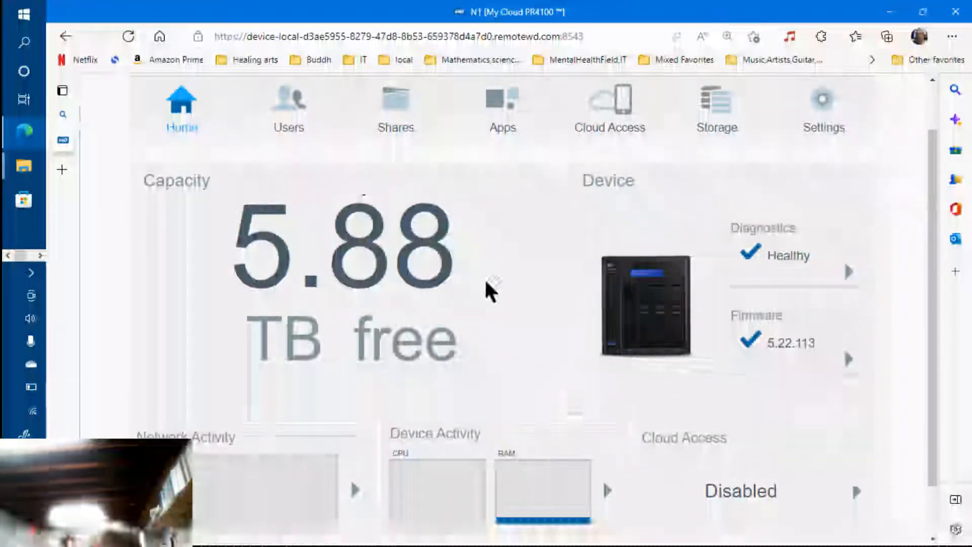
Return to the Word document and have it read aloud from "I have signed in to MyCloud", pausing at "Users-Stage-01.txt".
key("alt+Tab")
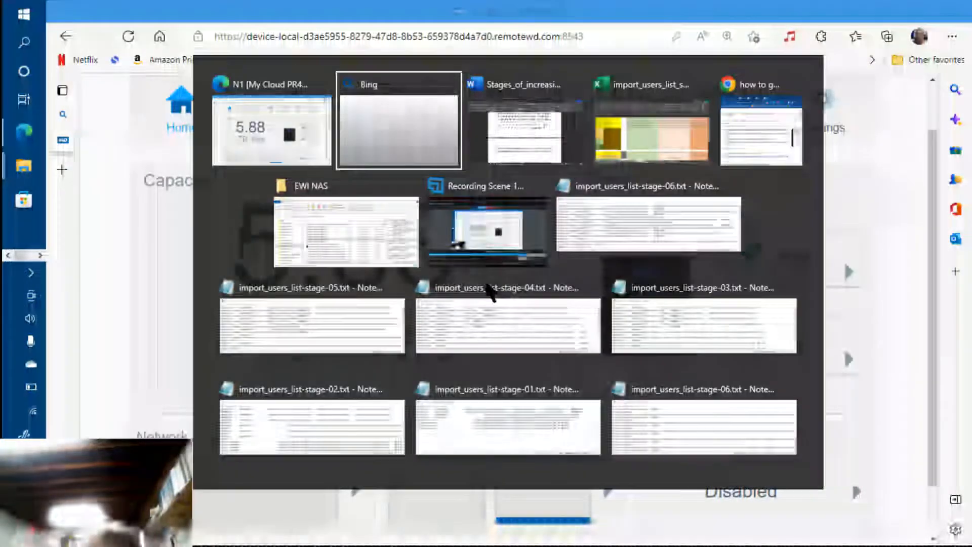
key("alt+Tab")
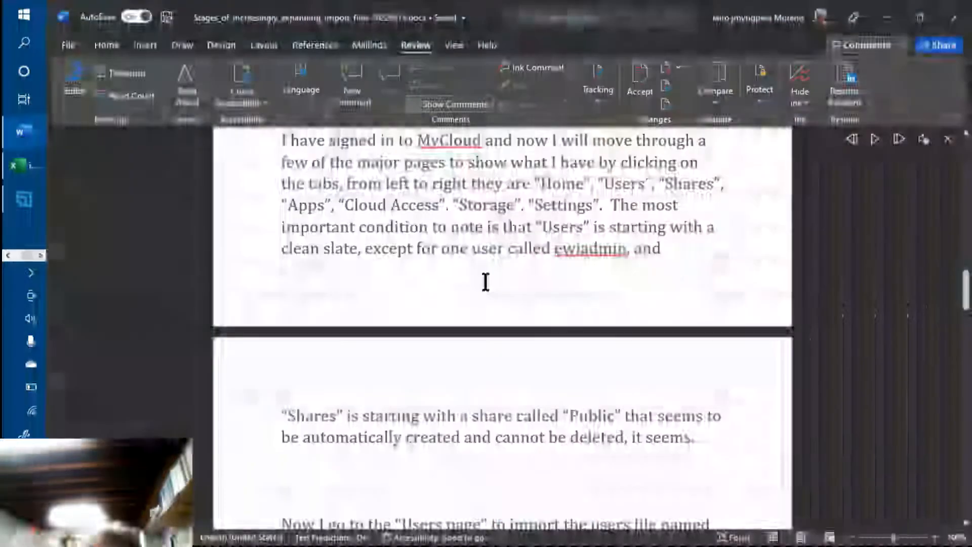
left_click(283, 141)
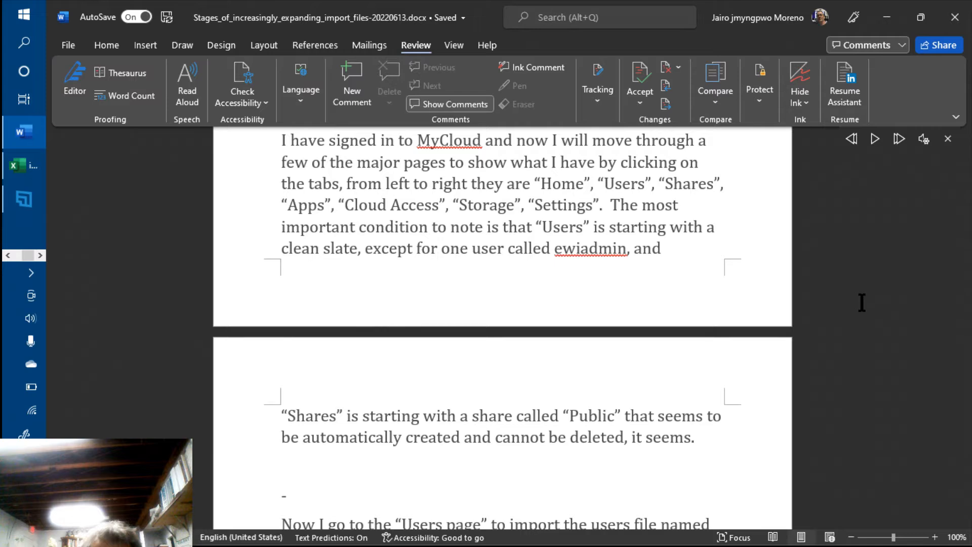
left_click(874, 141)
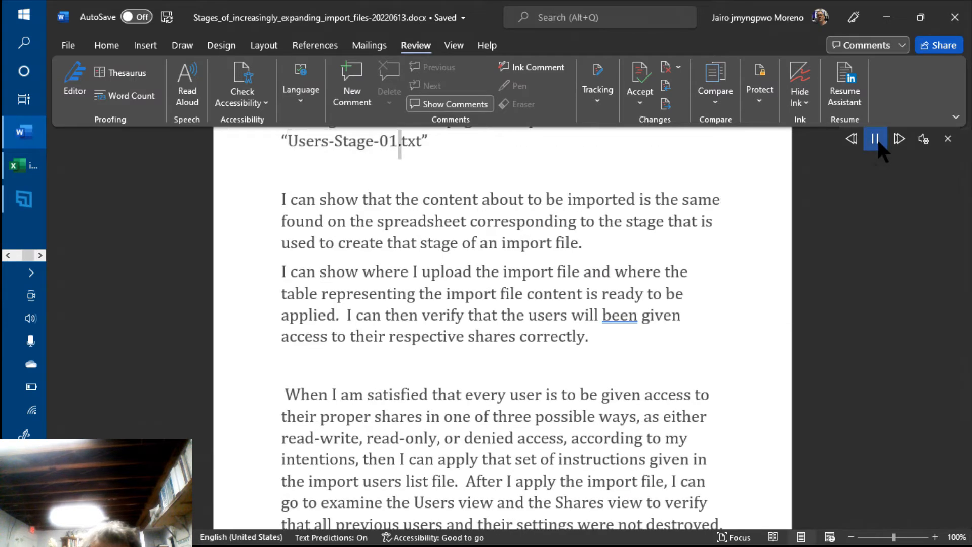
left_click(878, 143)
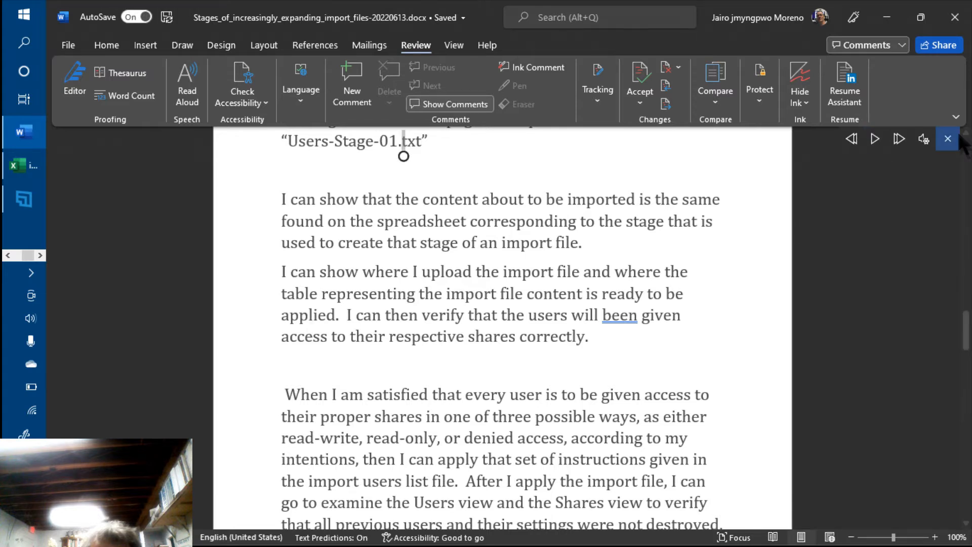
scroll(967, 144, "up", 2)
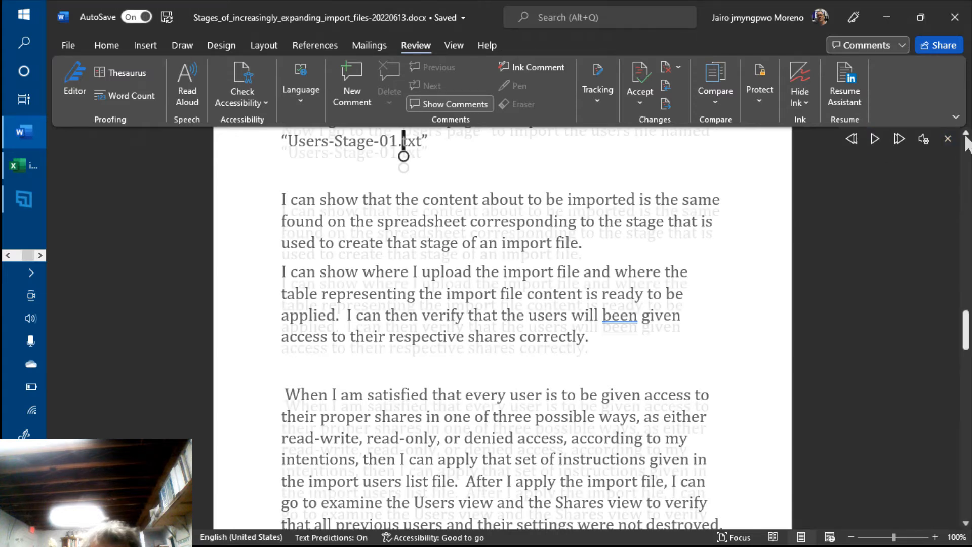
scroll(967, 144, "up", 1)
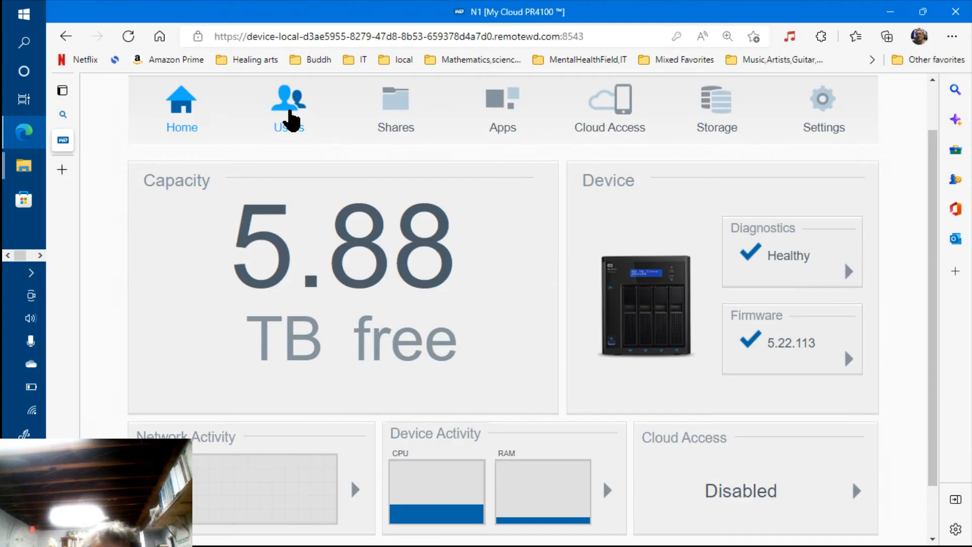
In the MyCloud dashboard, examine the ewiadmin user's profile and its access to the Public share.
left_click(290, 113)
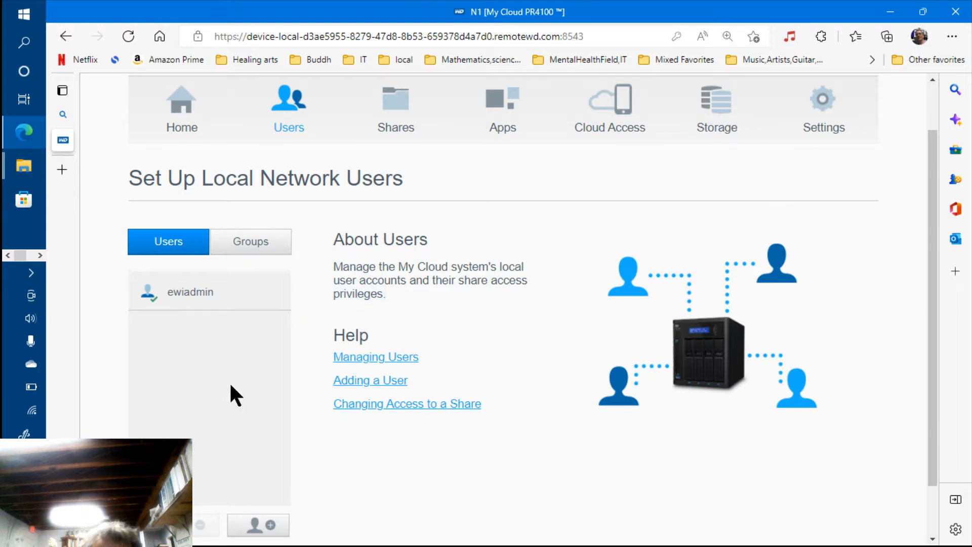
left_click(199, 294)
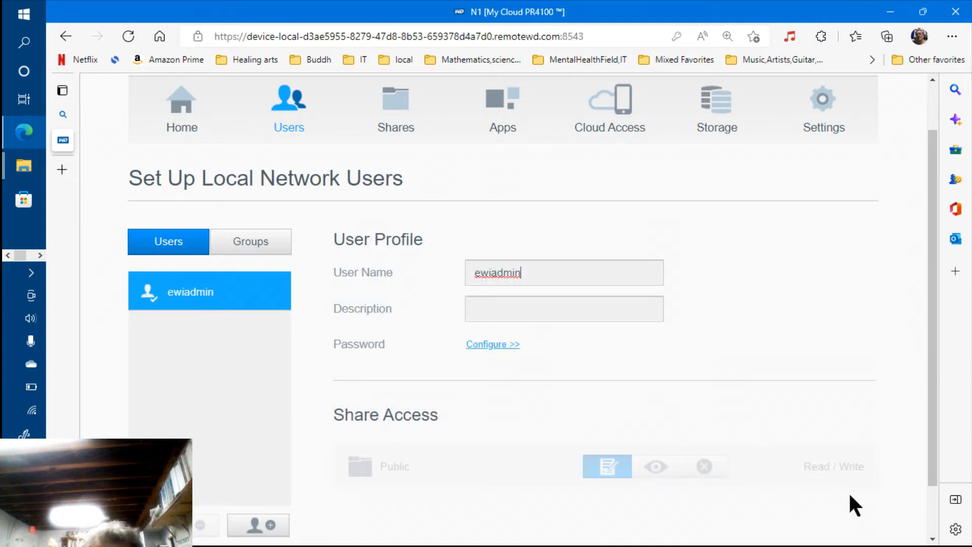
left_click(931, 512)
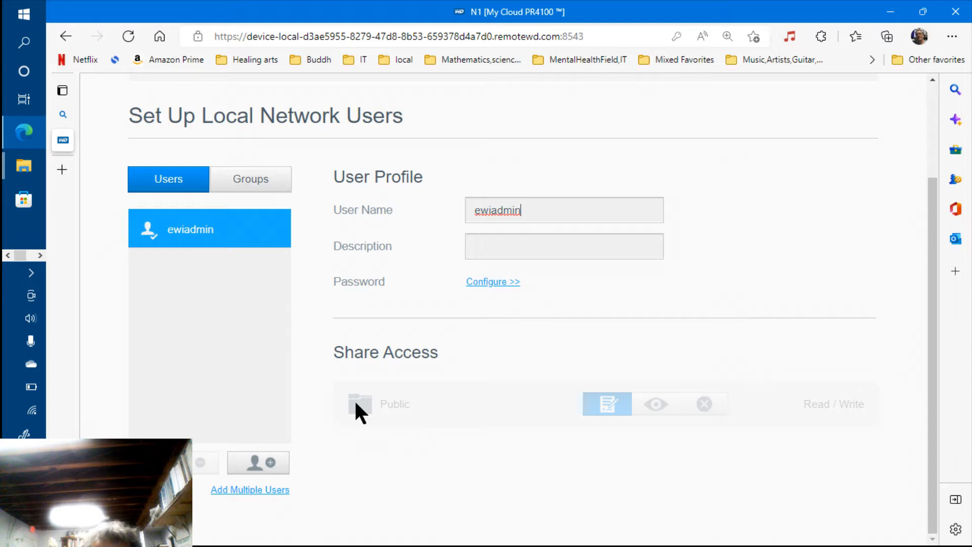
left_click(403, 405)
Go to the dashboard's Shares page and display the profile of the Public share.
scroll(395, 180, "up", 2)
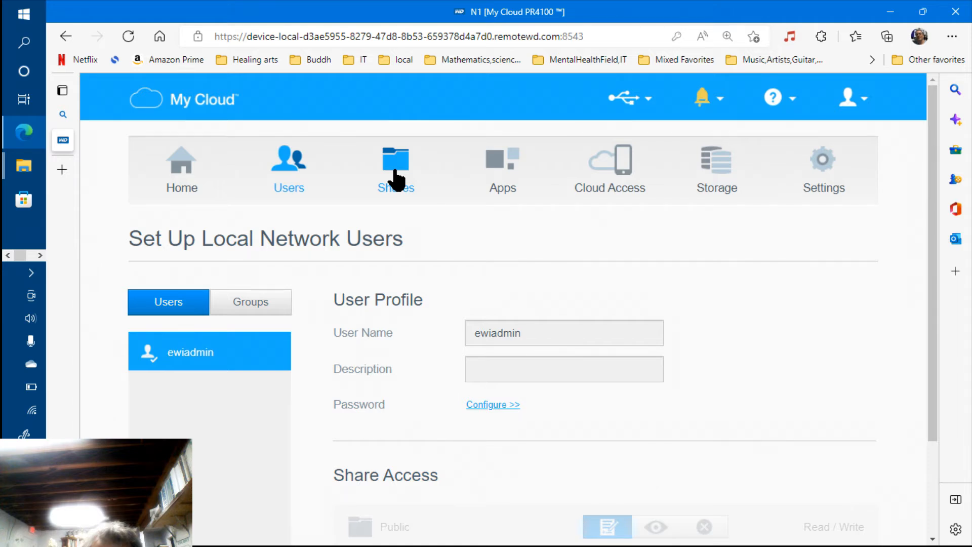
left_click(396, 180)
left_click(209, 319)
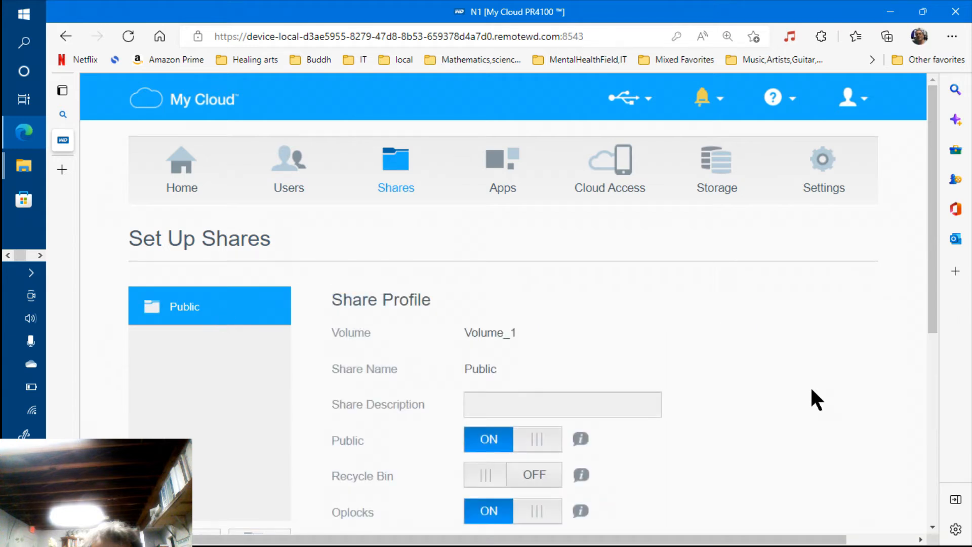
Review the Public share's profile and user access, and turn off its Public setting.
left_click(934, 406)
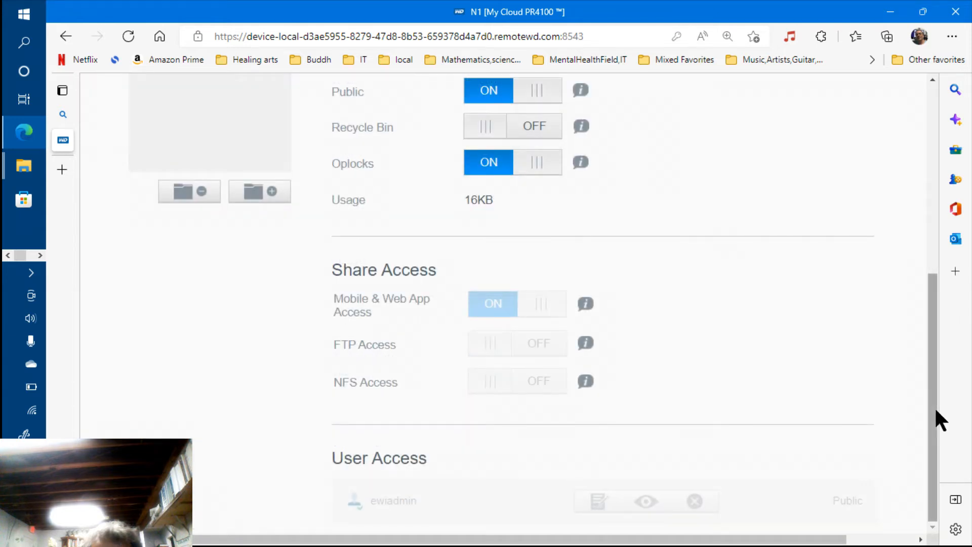
left_click_drag(936, 409, 932, 279)
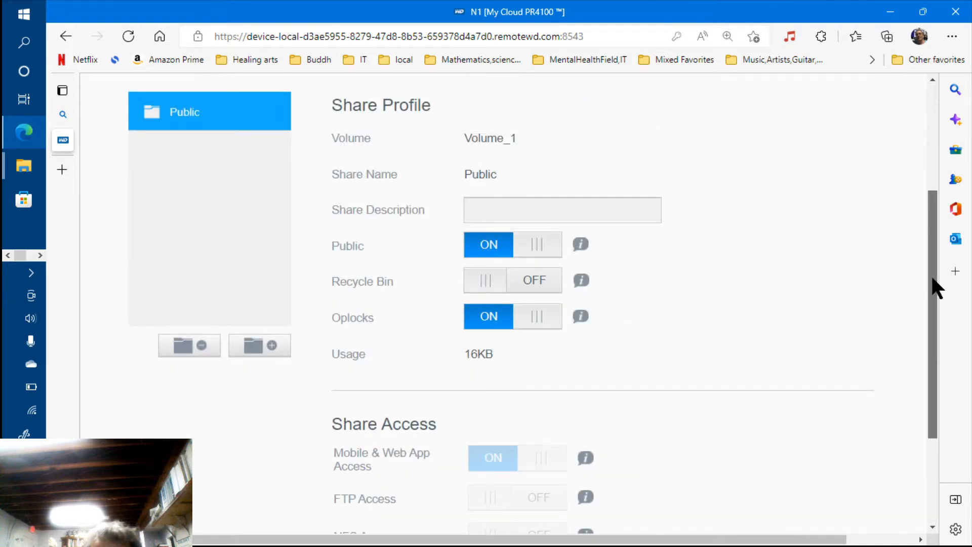
left_click_drag(931, 278, 931, 255)
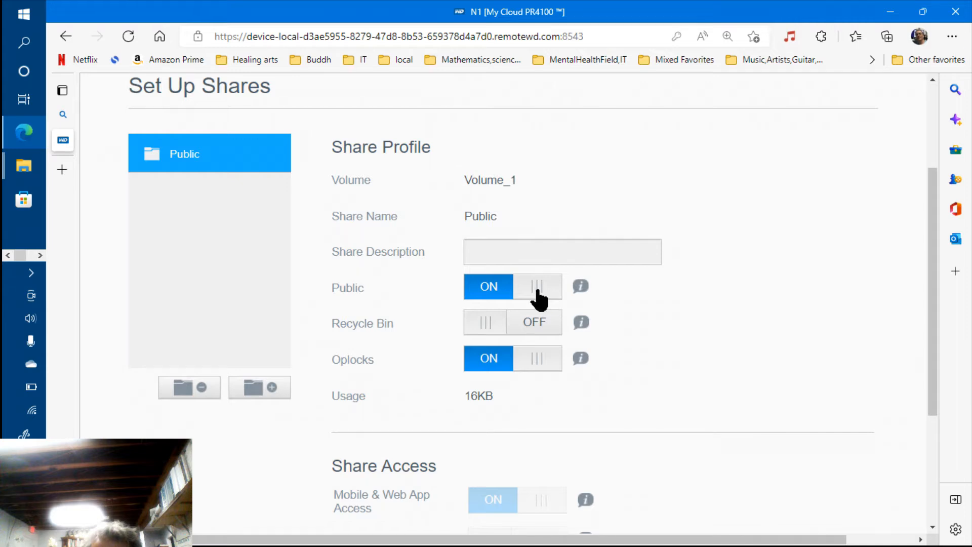
left_click(538, 294)
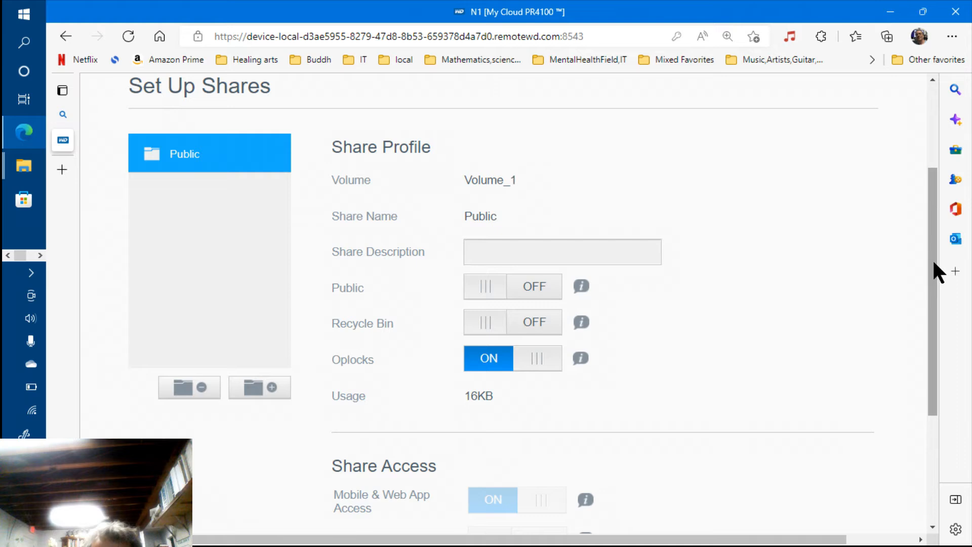
scroll(934, 218, "up", 1)
scroll(934, 219, "up", 2)
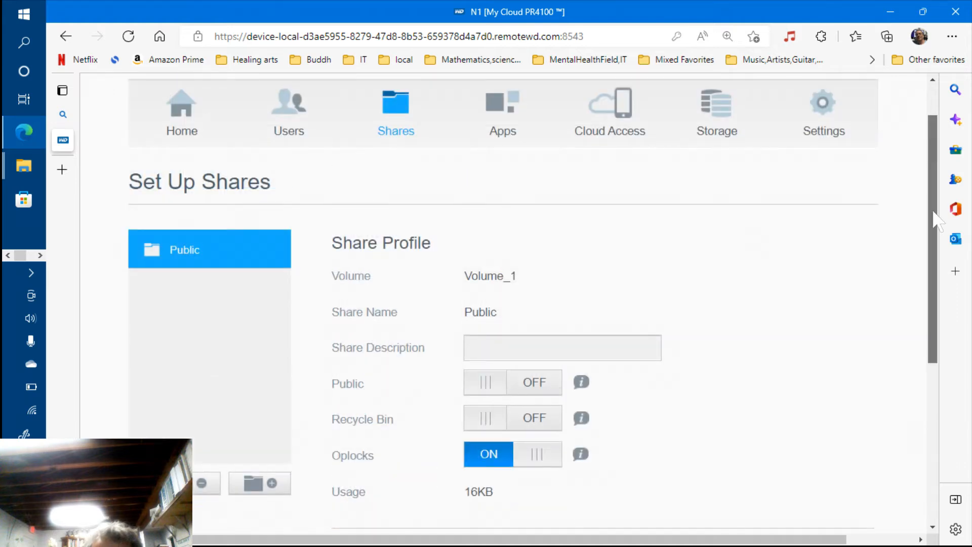
scroll(684, 244, "down", 2)
scroll(881, 168, "up", 3)
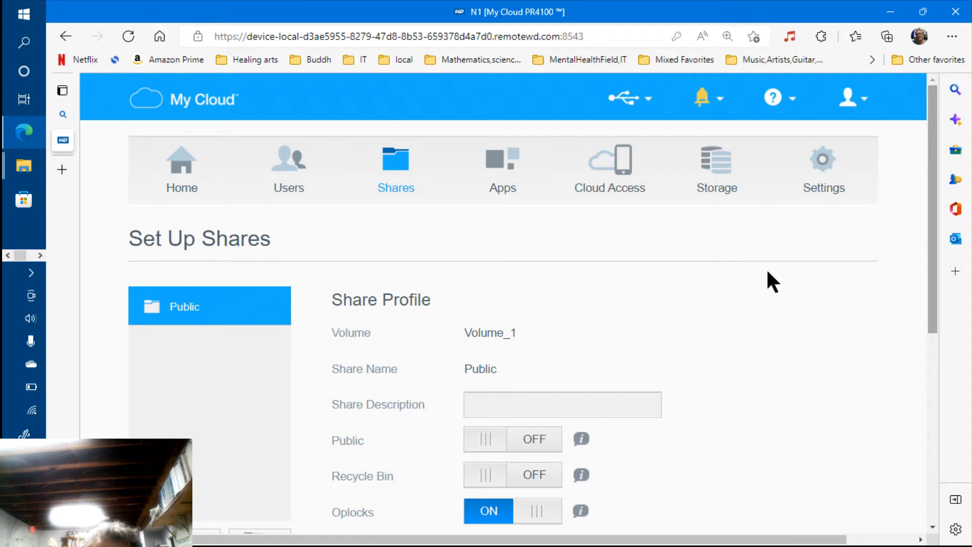
On the Users page, set ewiadmin's access to the Public share first to Read Only and finally to Read / Write.
left_click(289, 183)
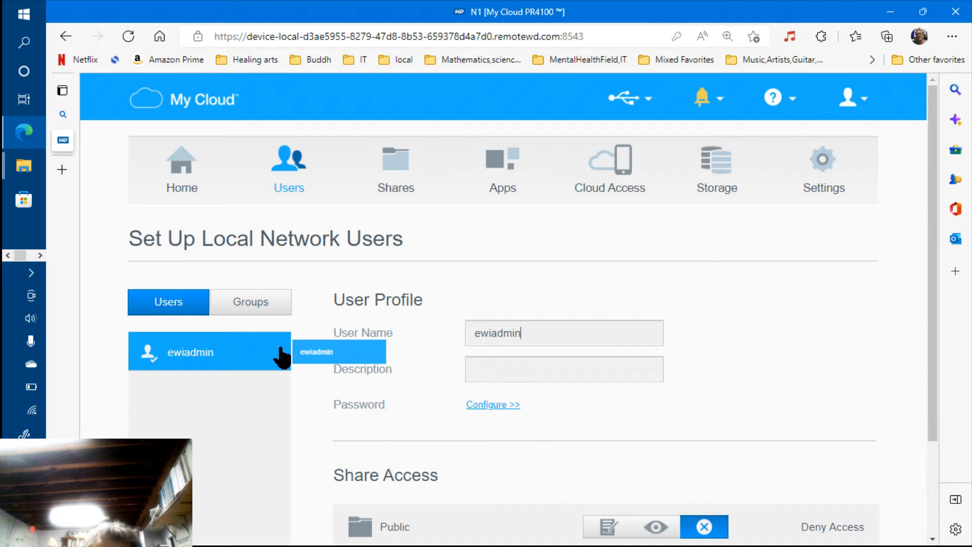
scroll(658, 416, "down", 2)
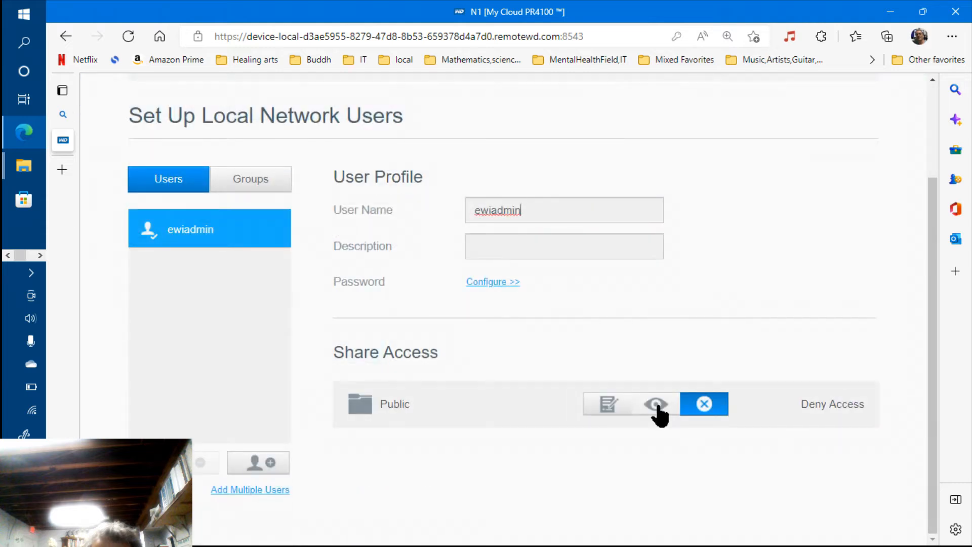
left_click(656, 405)
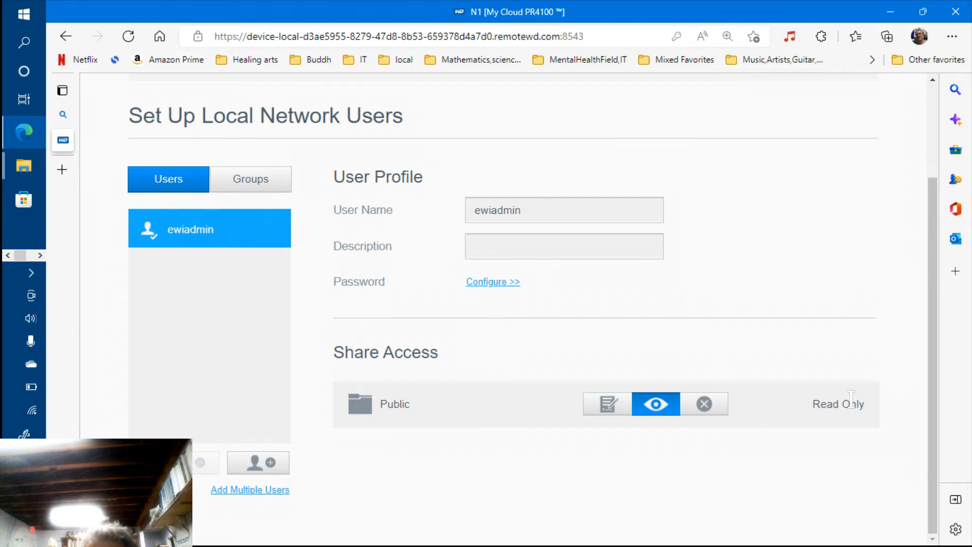
double_click(851, 399)
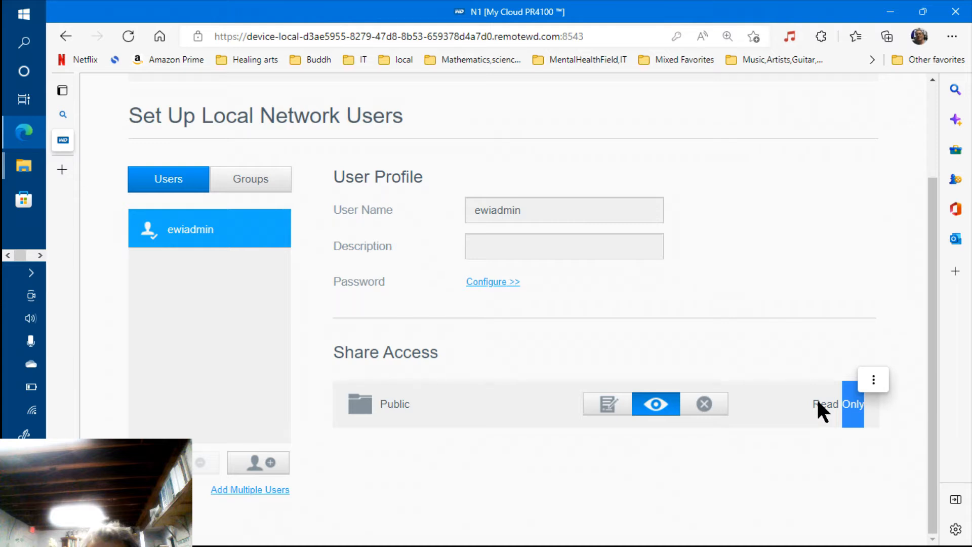
left_click_drag(817, 398, 881, 448)
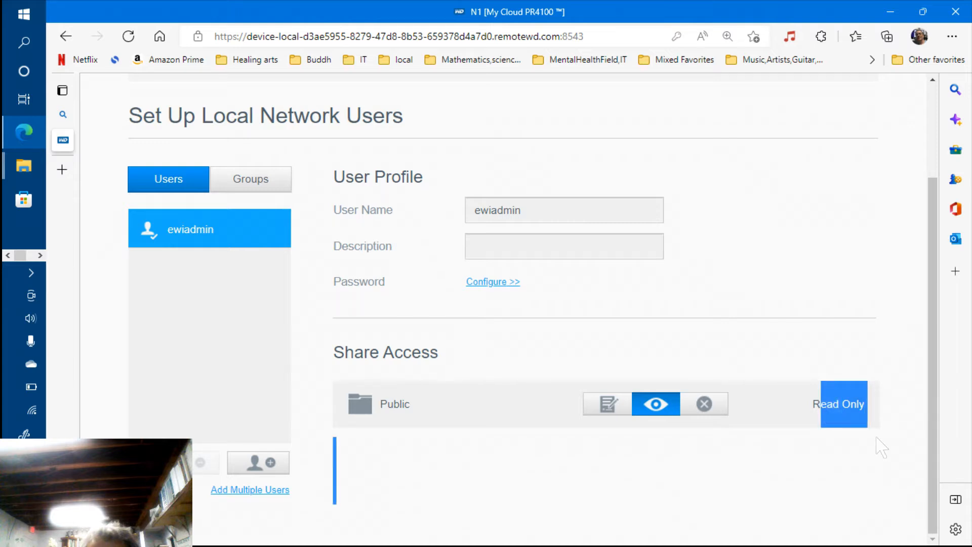
left_click(876, 438)
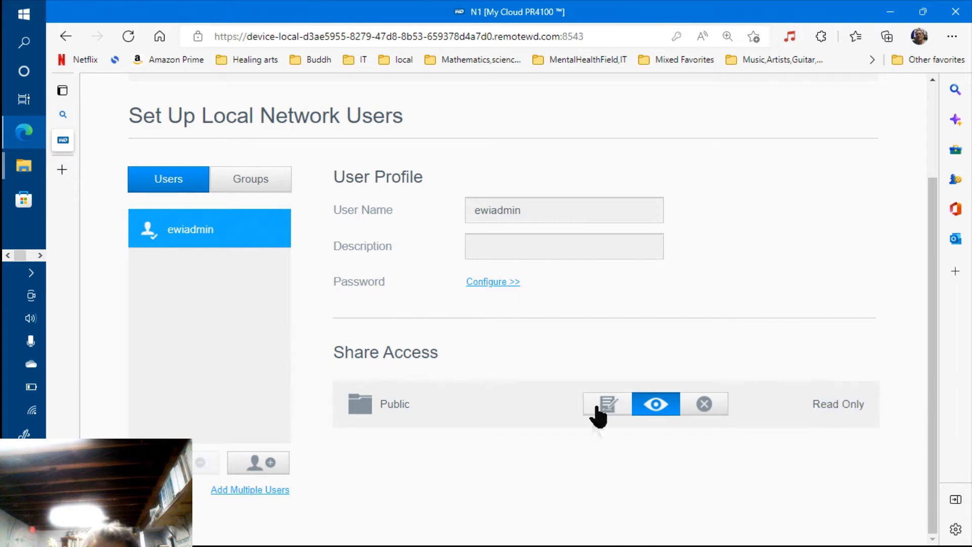
left_click(599, 407)
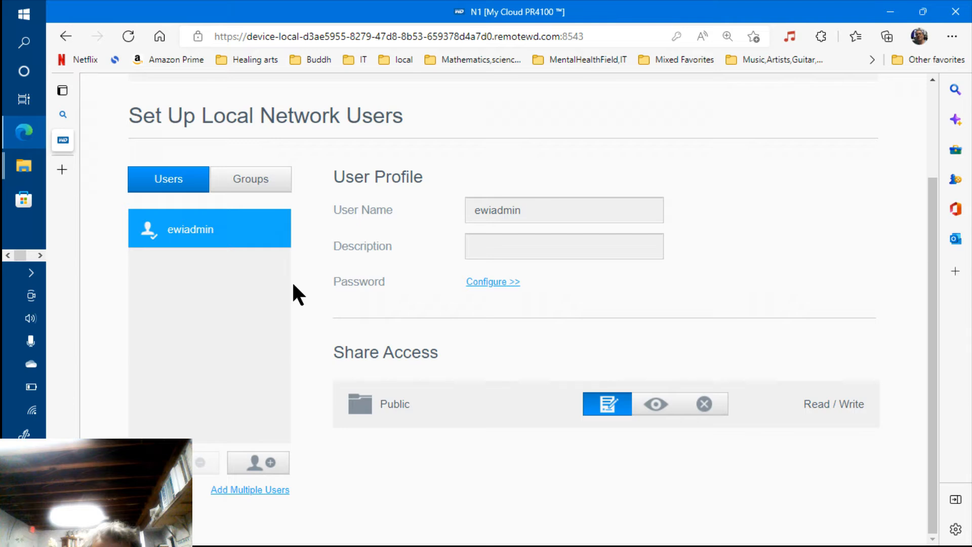
Open the Apps page and look through the apps available to install.
scroll(293, 285, "up", 3)
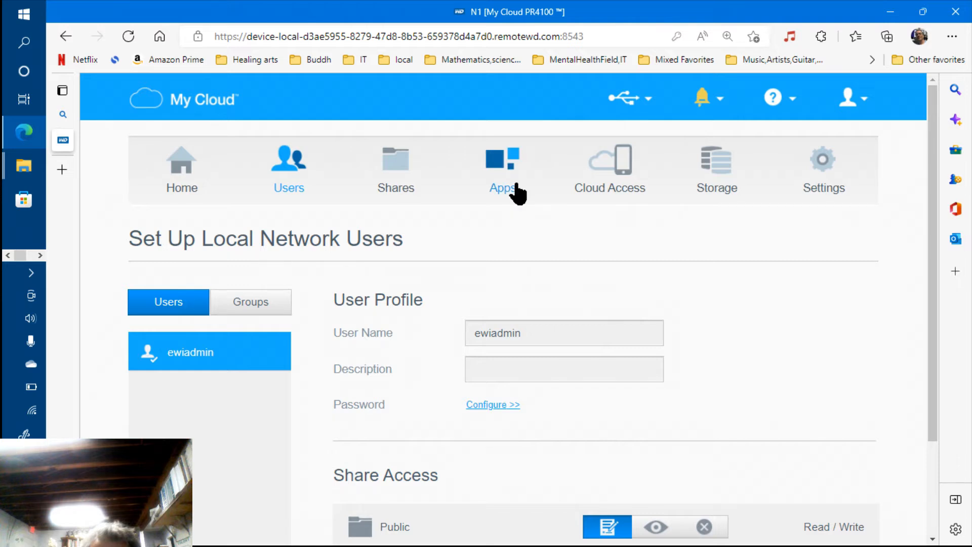
left_click(519, 193)
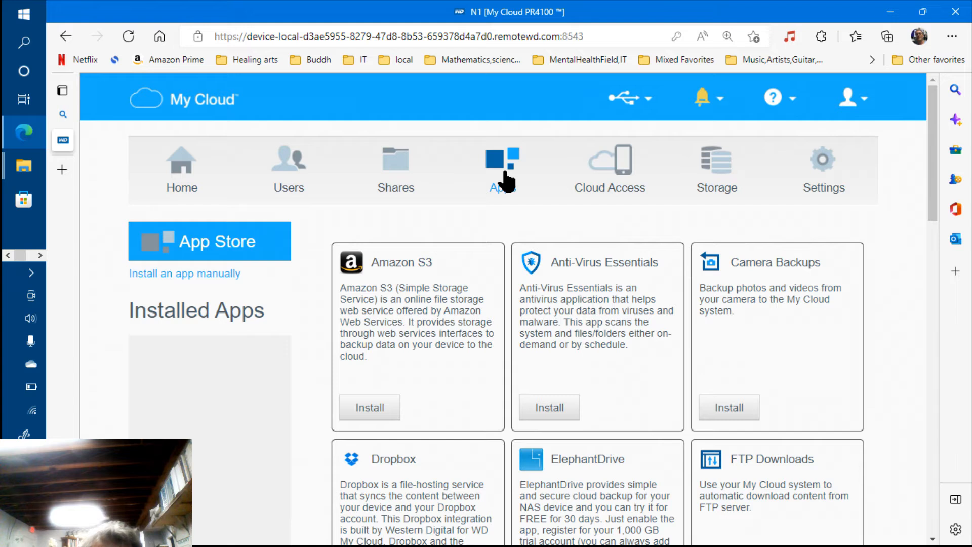
left_click(933, 314)
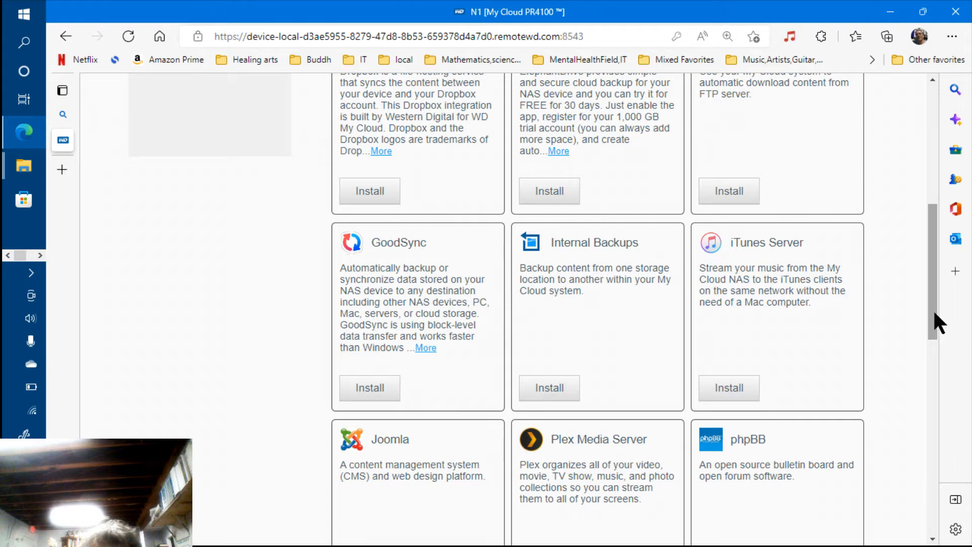
mouse_move(934, 314)
left_mouse_down()
mouse_move(935, 334)
mouse_move(936, 315)
left_mouse_up()
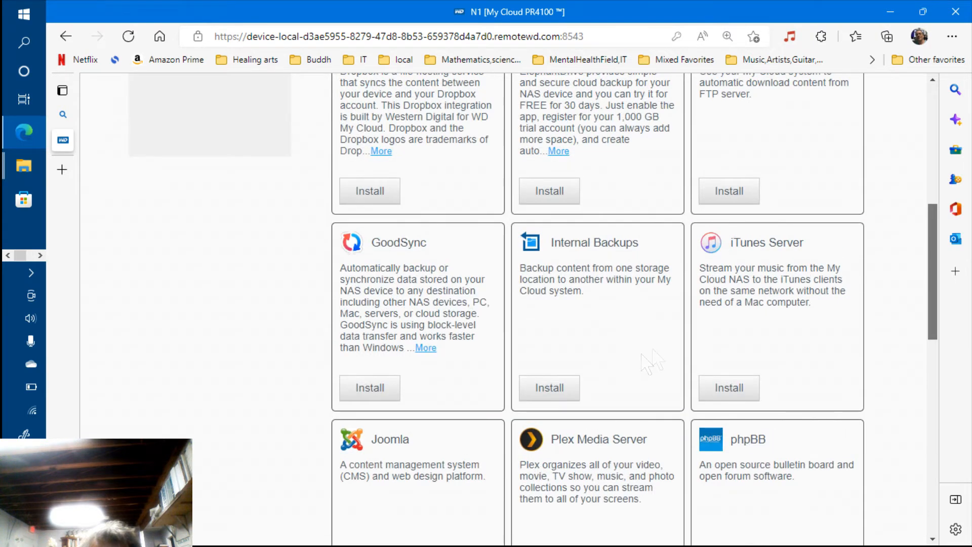
left_click_drag(933, 324, 929, 281)
scroll(930, 318, "down", 8)
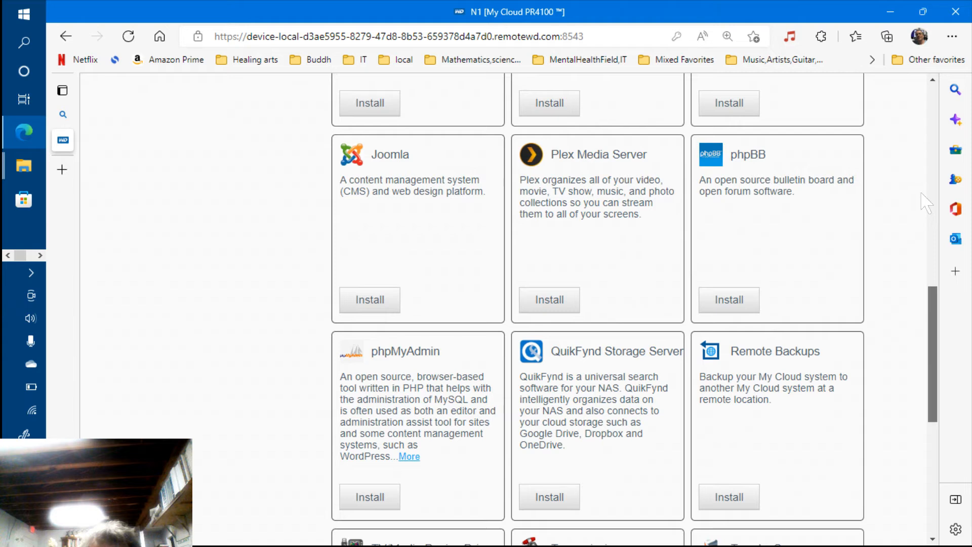
scroll(935, 108, "up", 12)
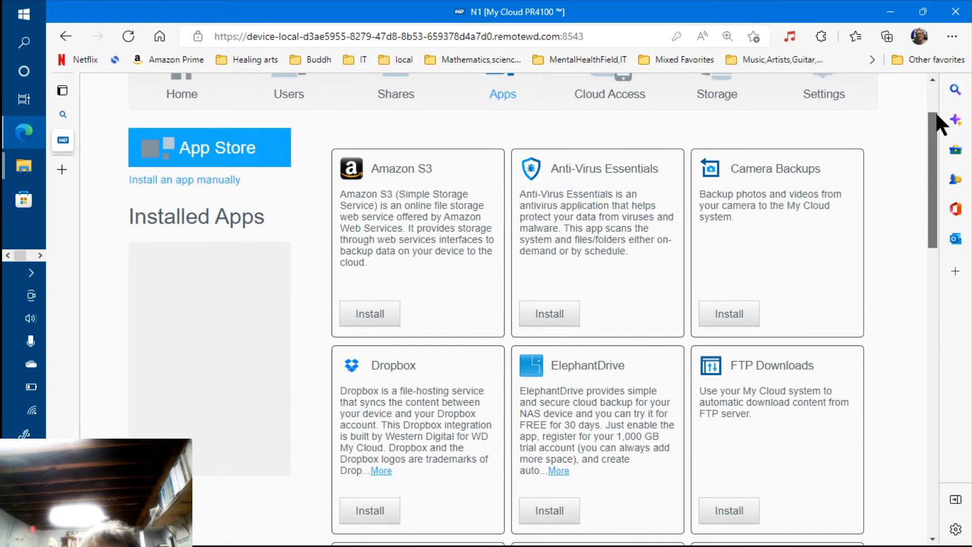
scroll(935, 111, "up", 1)
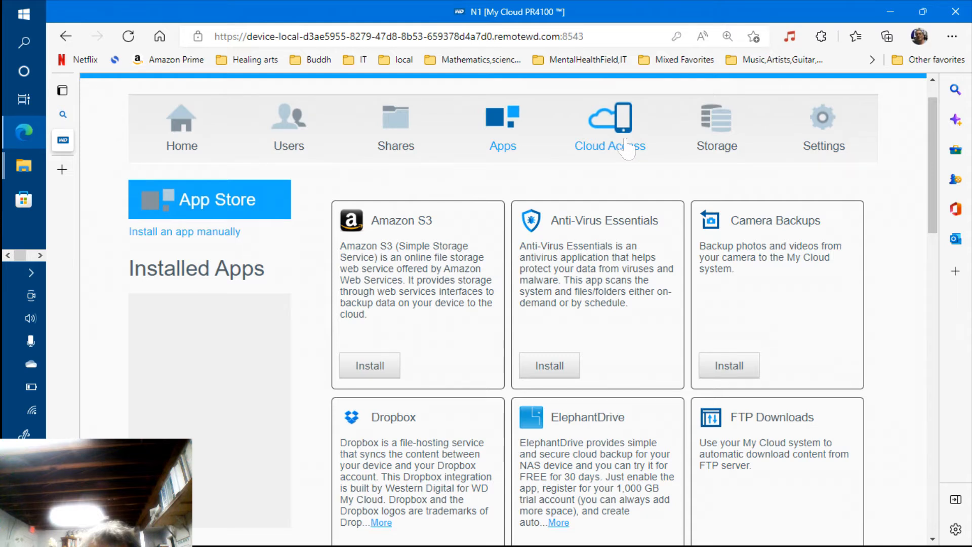
On the Cloud Access page, sign the ewiadmin device owner in to the Western Digital cloud account with the saved credentials.
left_click(628, 149)
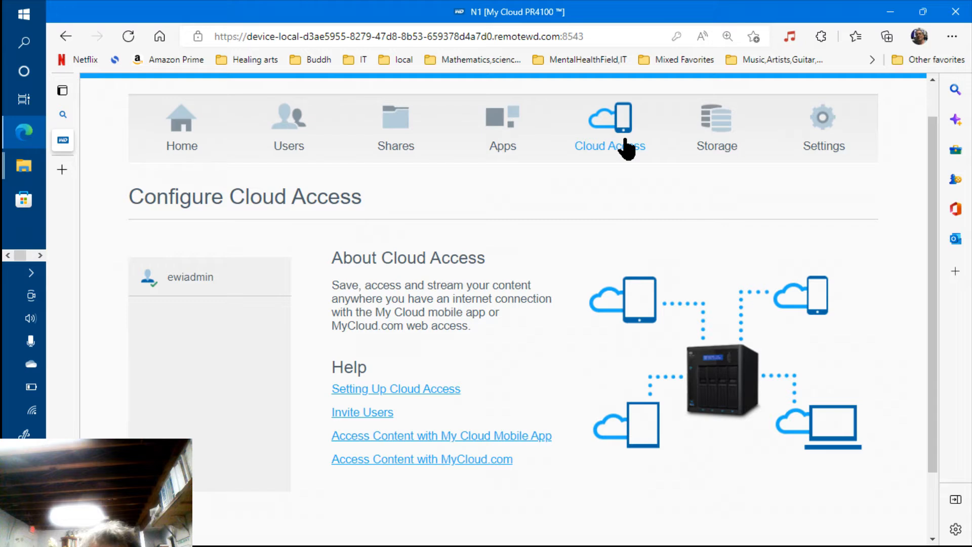
left_click(219, 287)
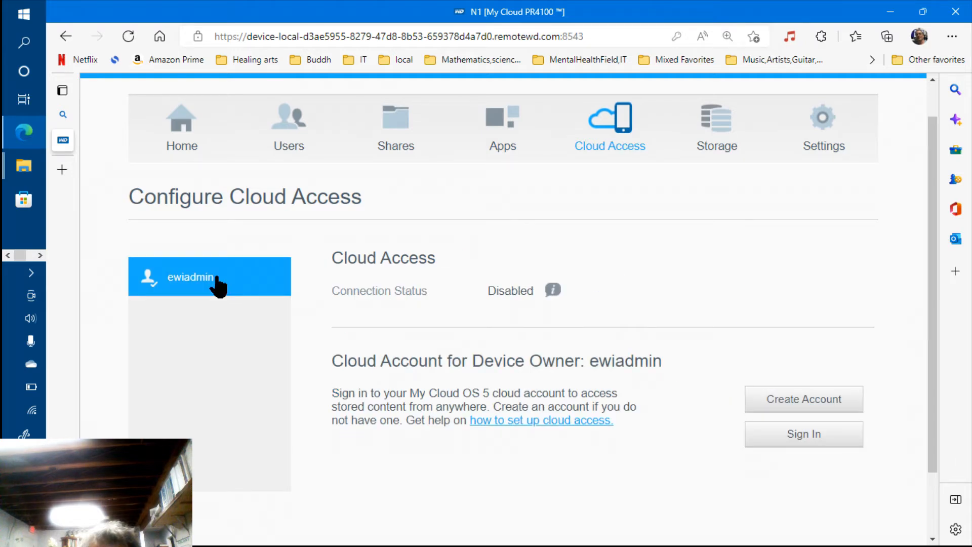
left_click(803, 436)
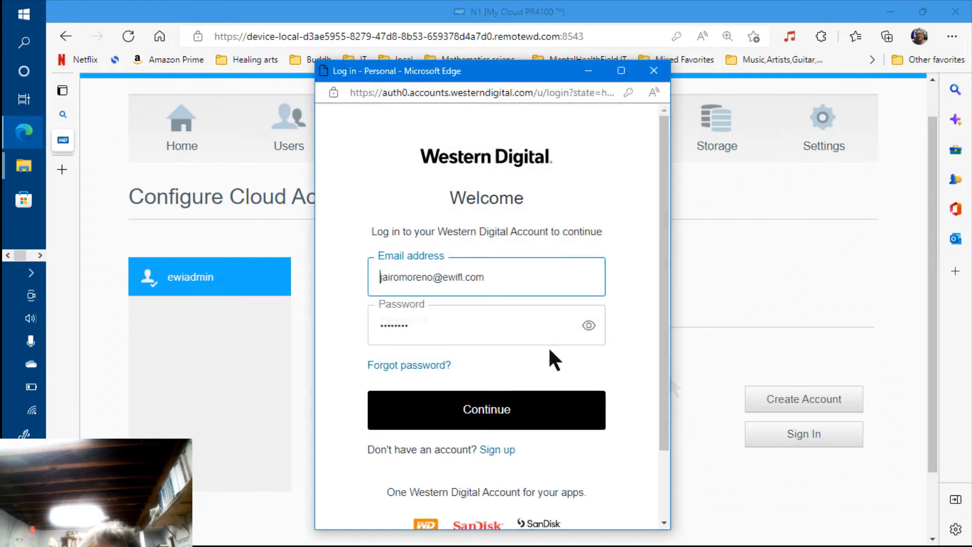
left_click(494, 419)
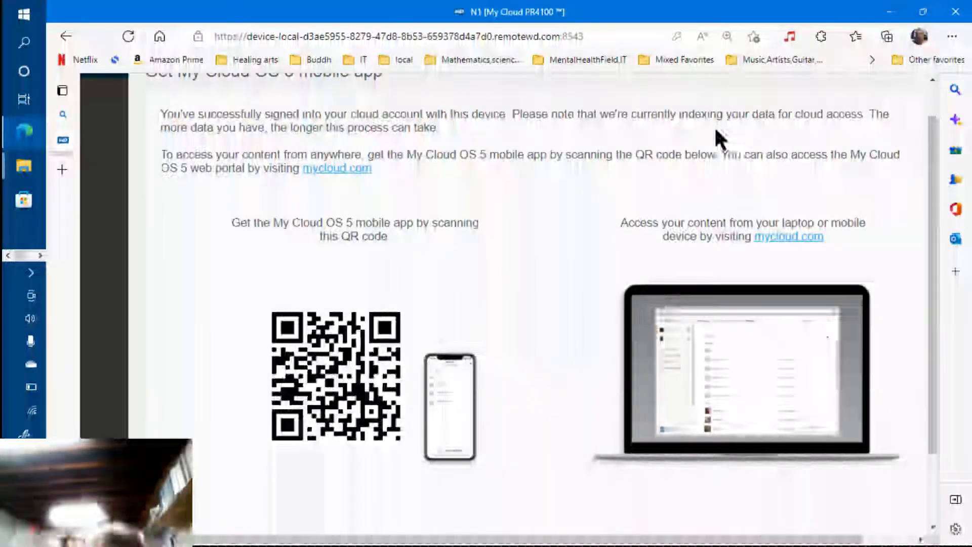
Visit the mycloud.com web portal, sign in to the cloud account with the saved credentials and open the Public share on N1.
left_click(797, 237)
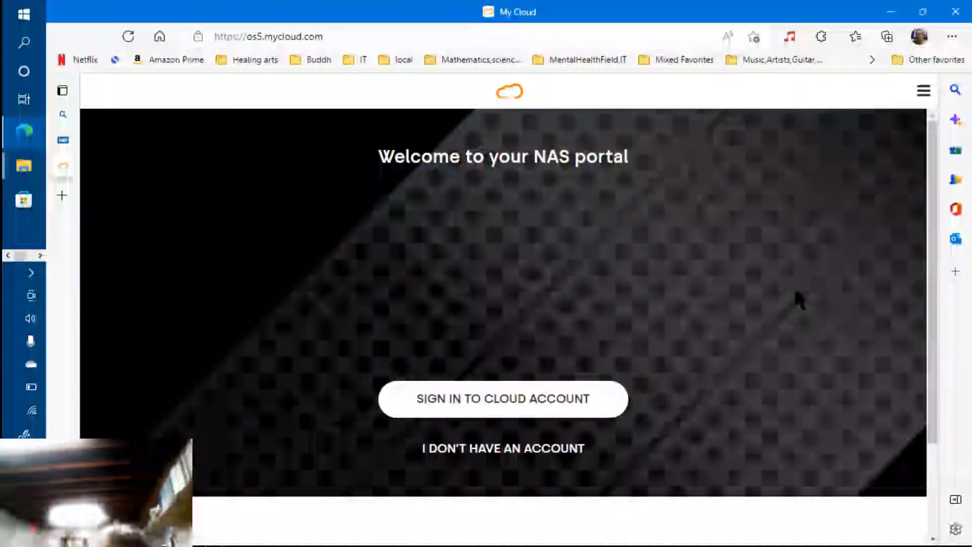
left_click(543, 403)
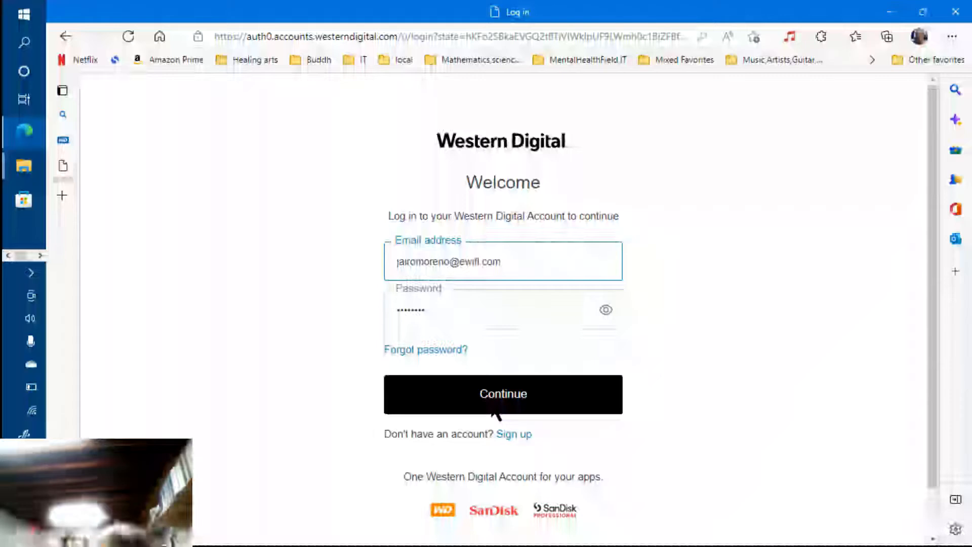
left_click(493, 411)
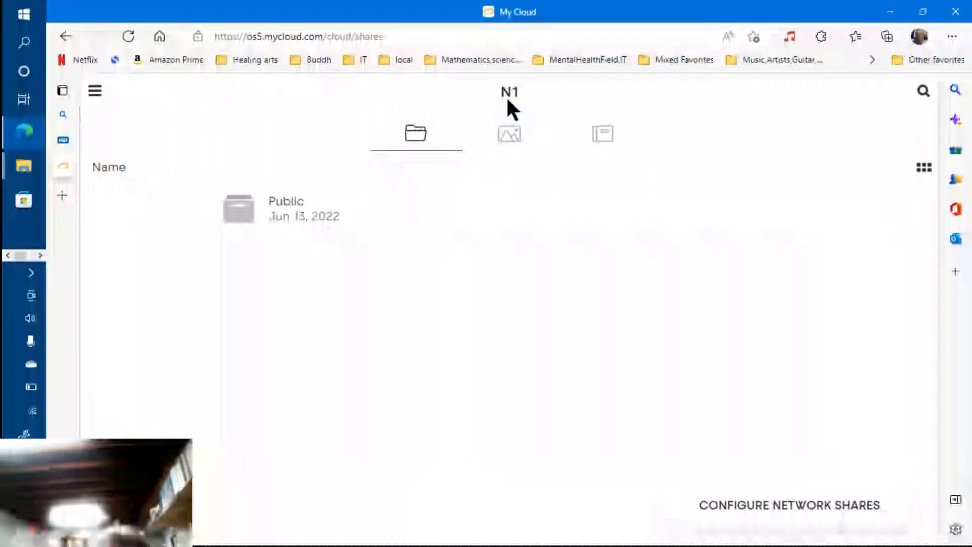
left_click(268, 216)
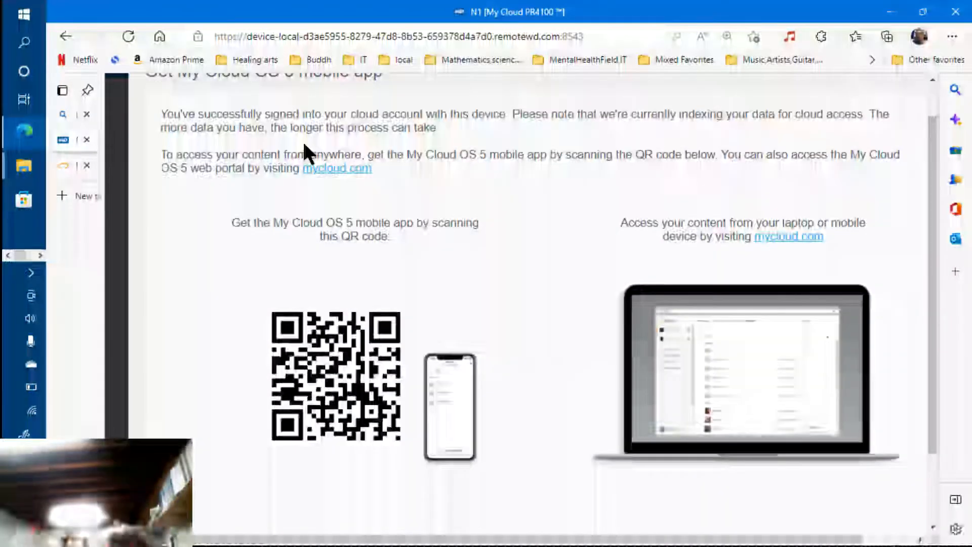
Back in the N1 dashboard, continue past the mobile app notice and agree to share usage data for analytics.
left_click(931, 100)
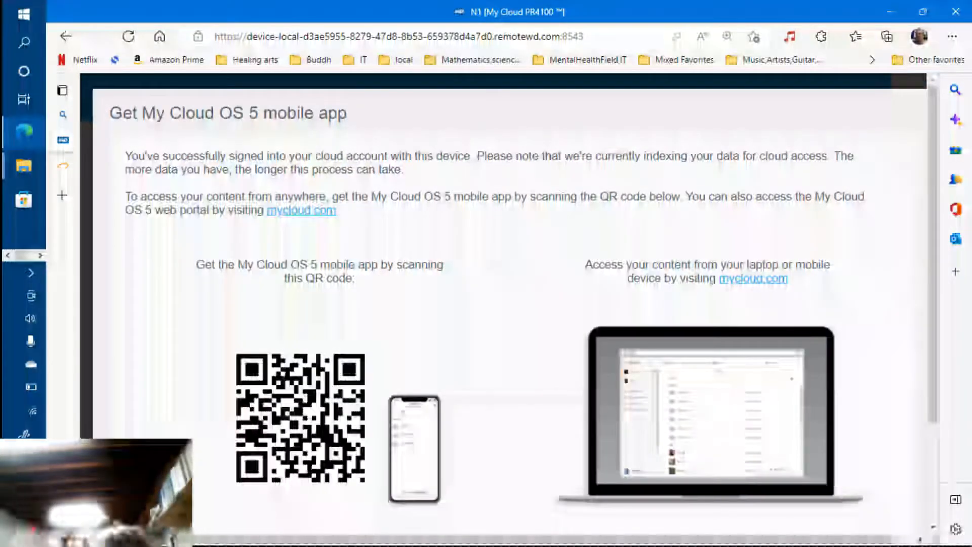
scroll(866, 474, "down", 3)
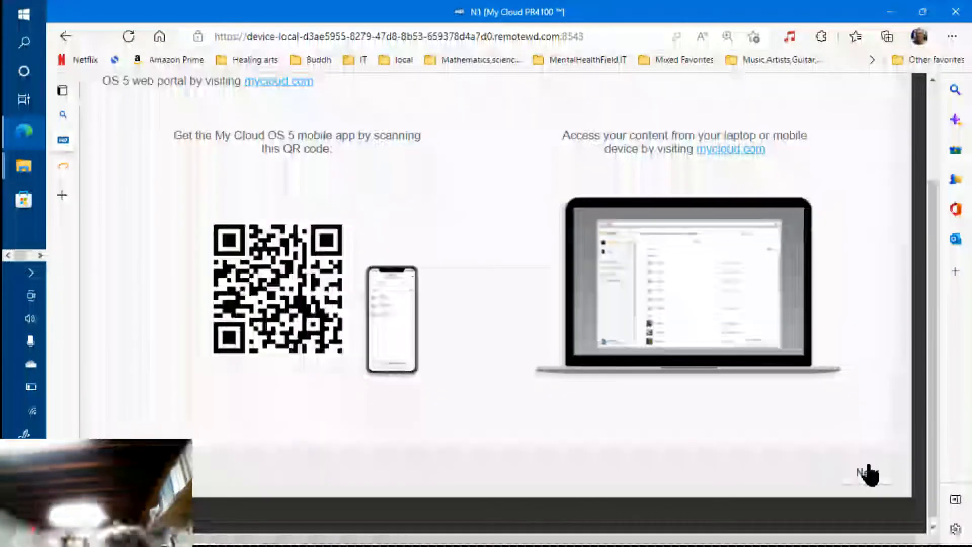
left_click(868, 473)
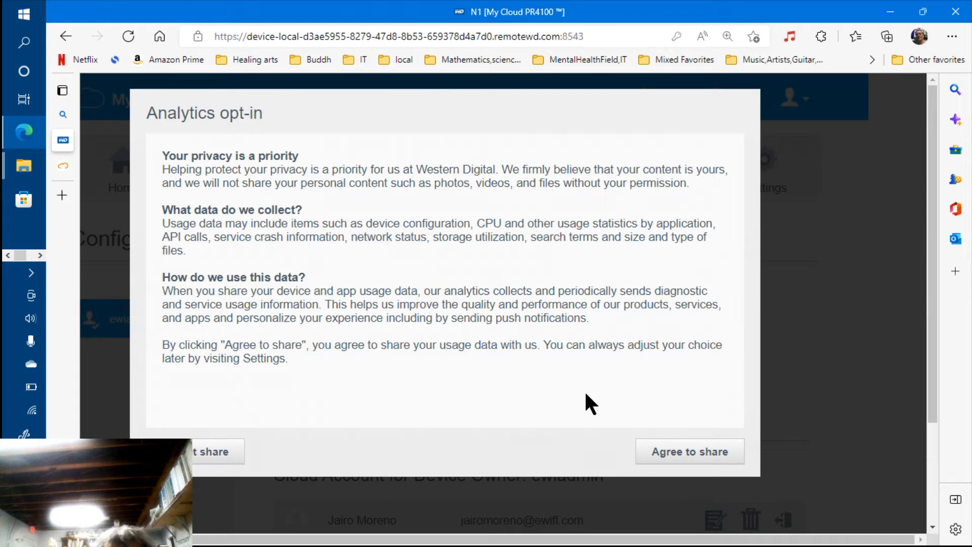
left_click(679, 452)
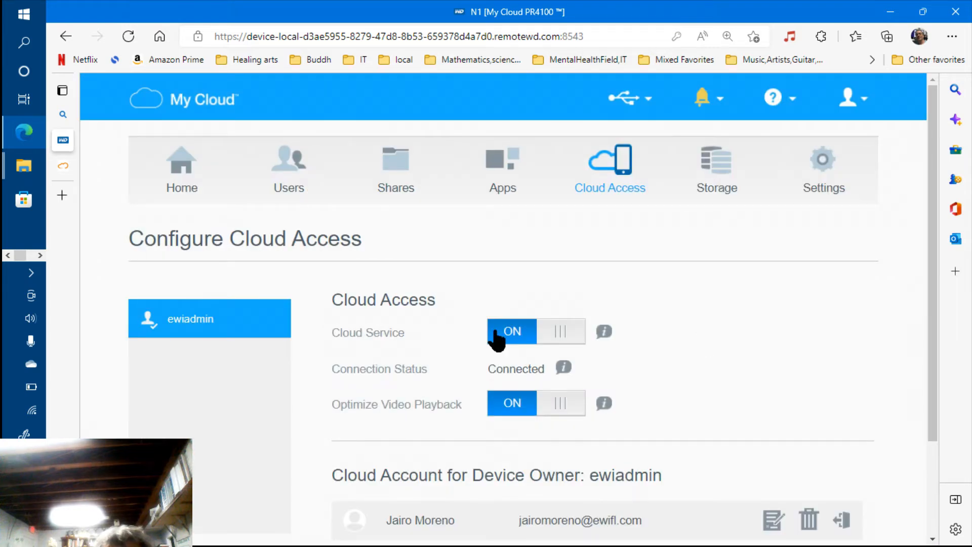
Open the Storage page and examine the RAID profile and RAID volume.
left_click(719, 180)
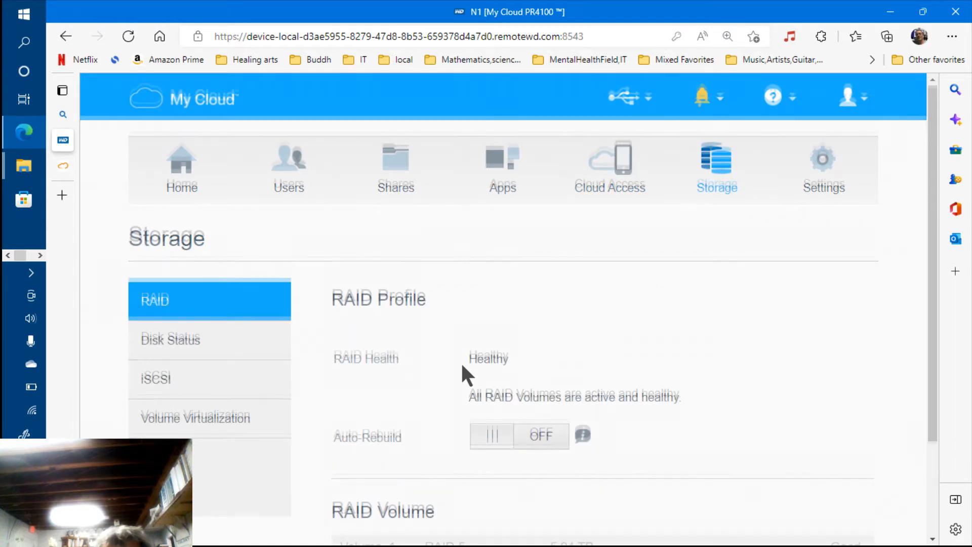
scroll(461, 362, "down", 3)
scroll(461, 362, "up", 2)
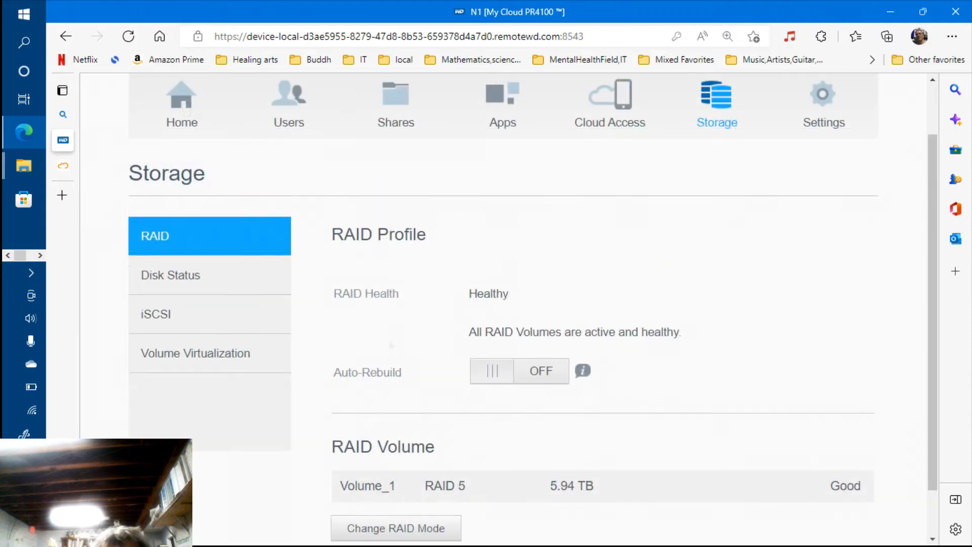
scroll(213, 288, "up", 1)
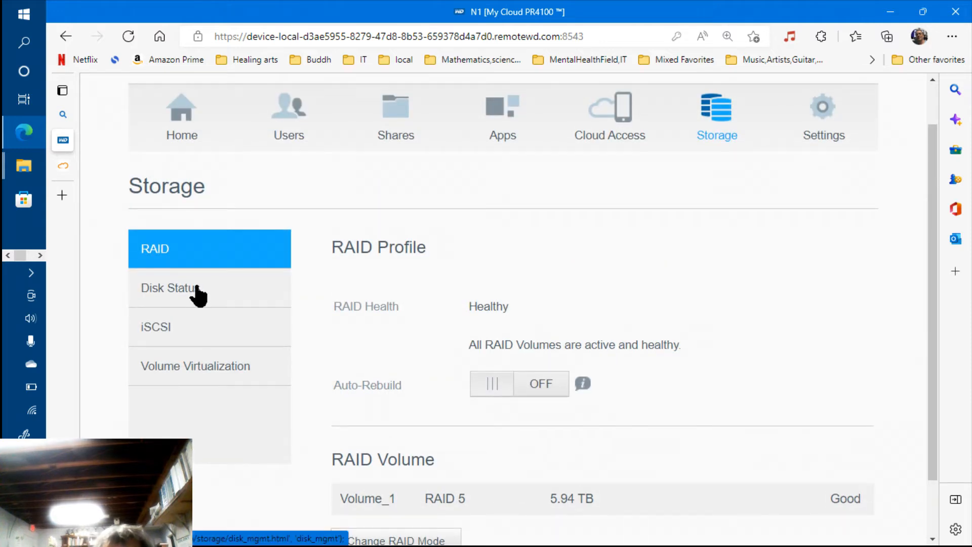
Open the Disk Status section of Storage and examine the disk health and the four system disks.
left_click(196, 290)
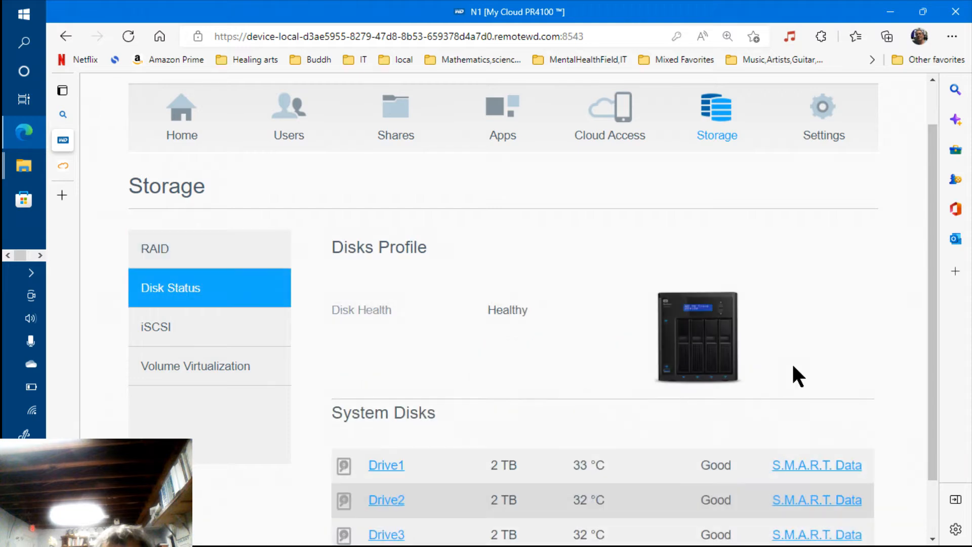
scroll(793, 365, "down", 2)
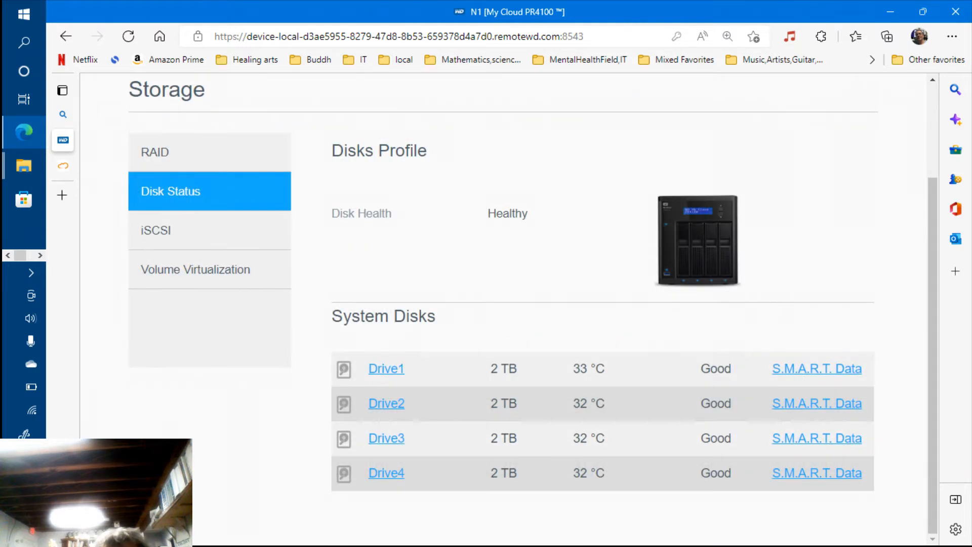
scroll(438, 311, "up", 1)
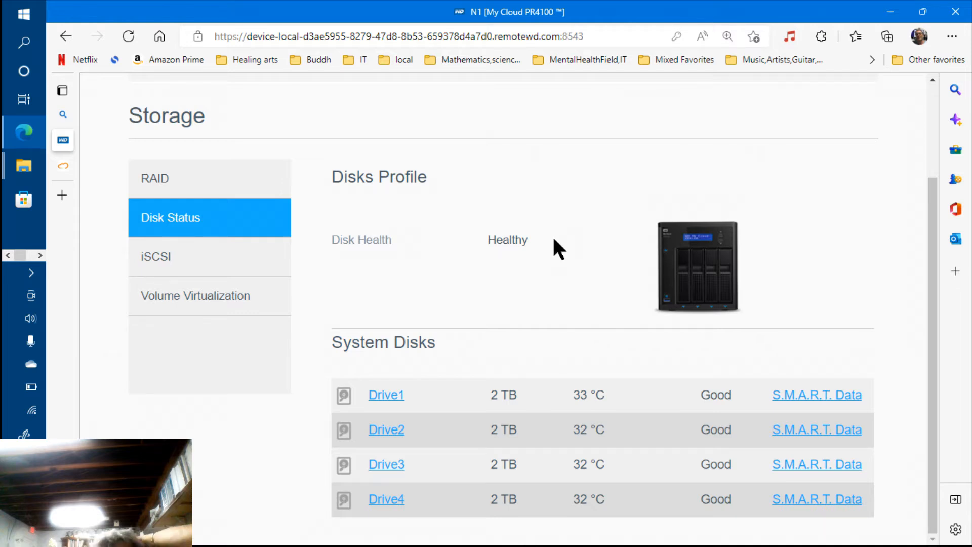
scroll(552, 235, "up", 2)
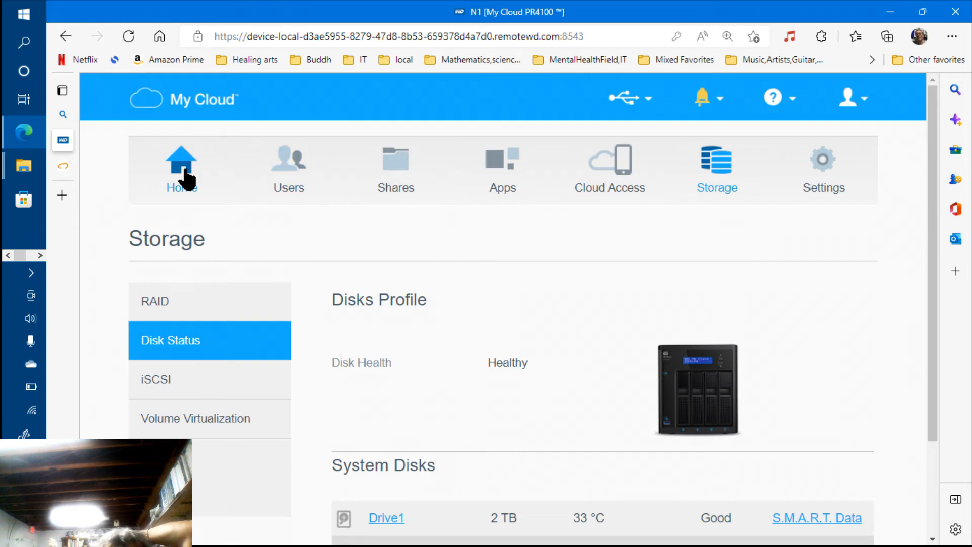
Revisit the Home page, reopen the Storage page and review the RAID profile and RAID volume.
left_click(184, 171)
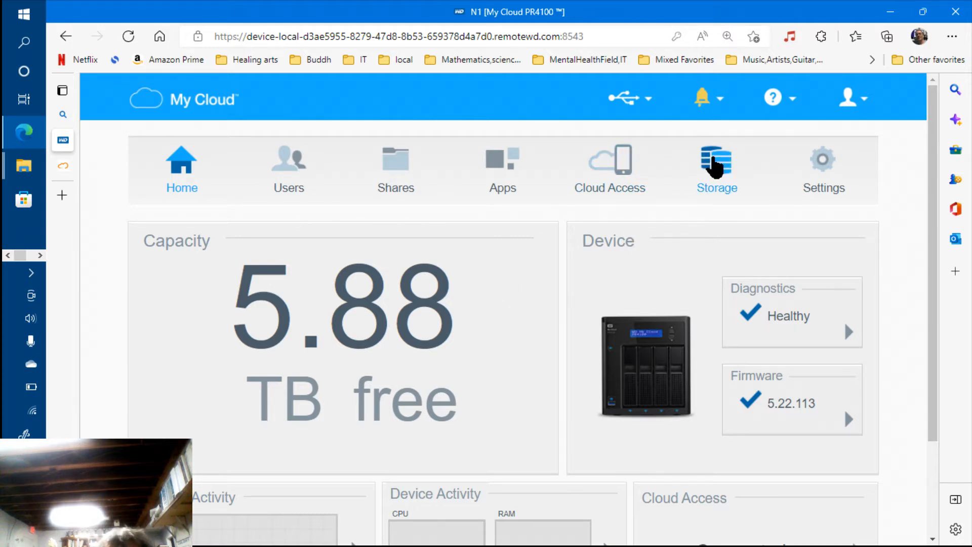
left_click(715, 166)
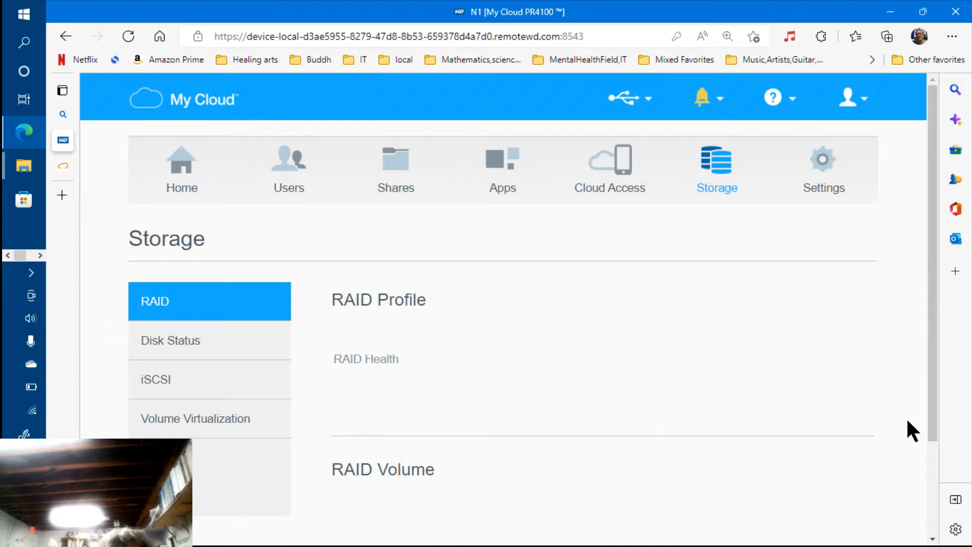
scroll(929, 468, "down", 3)
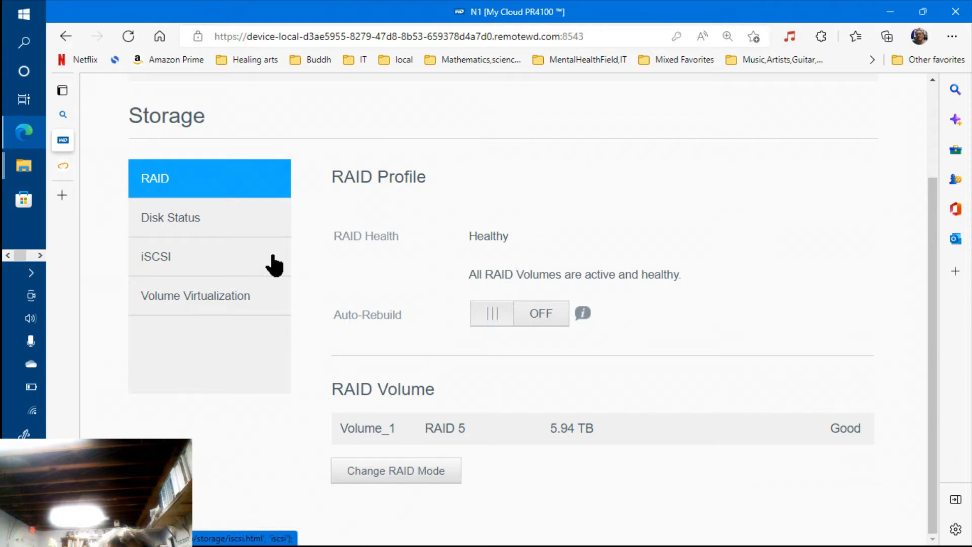
scroll(273, 264, "up", 3)
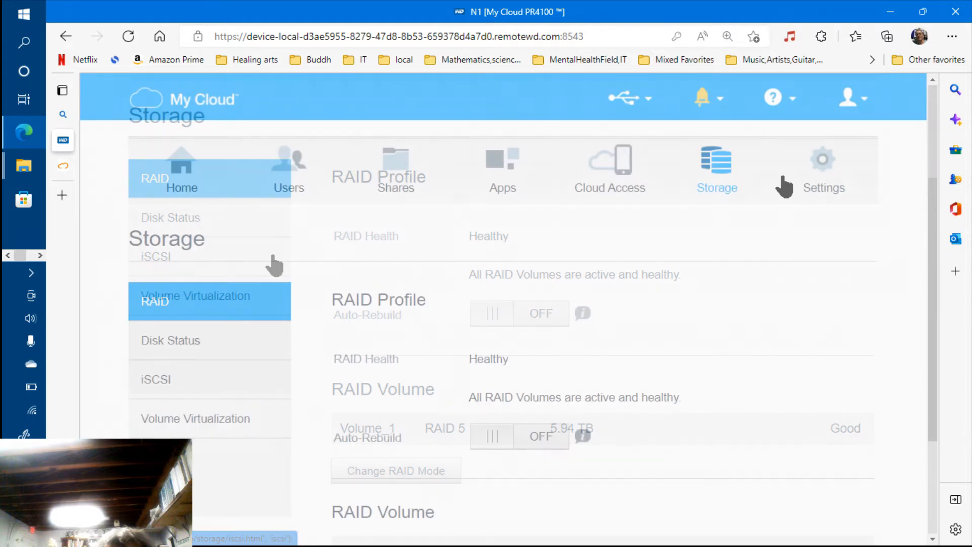
On the general Settings page, turn off Time Machine under Mac Backups.
left_click(818, 179)
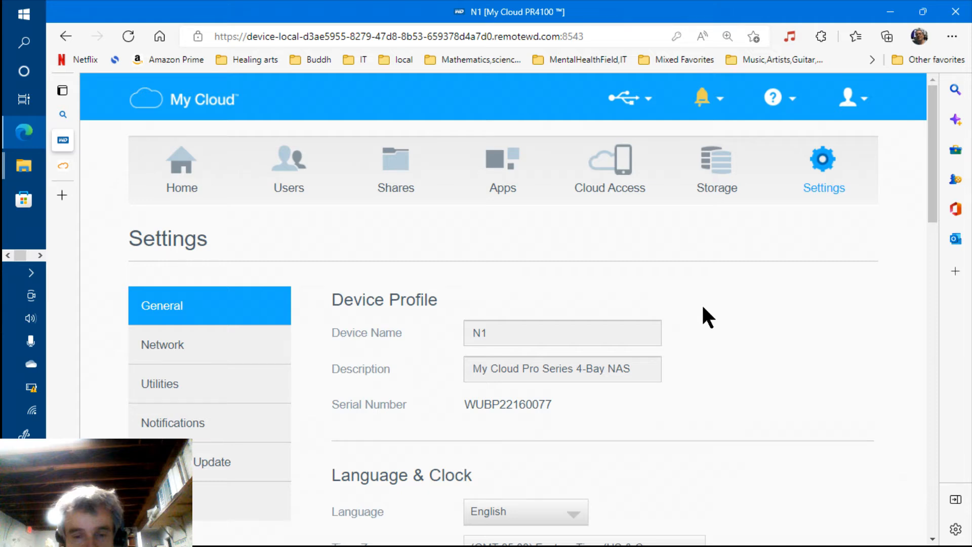
key("Tab")
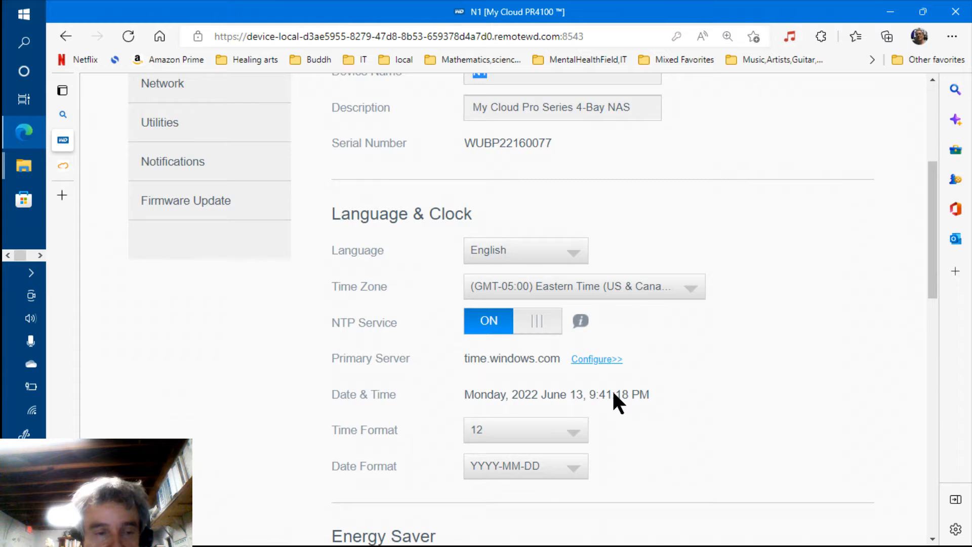
left_click_drag(934, 280, 939, 429)
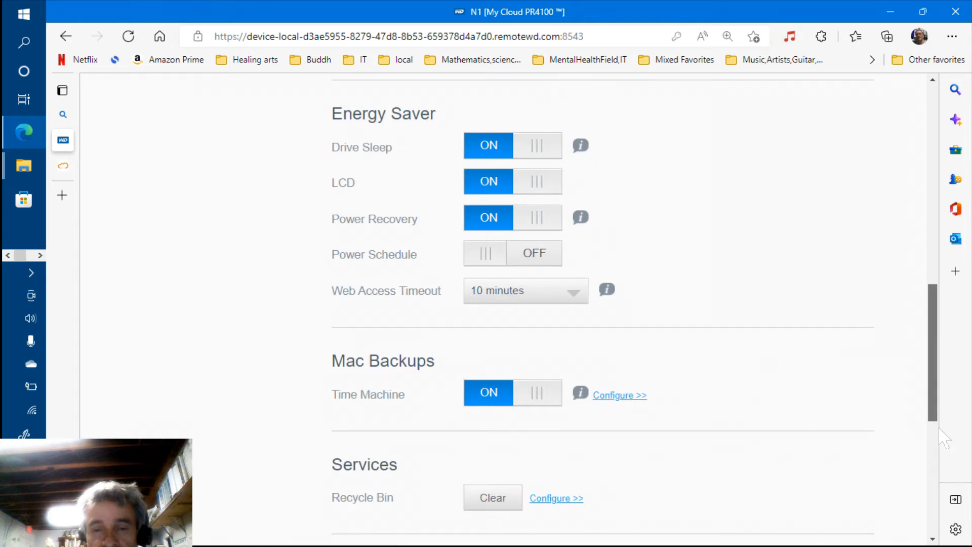
scroll(582, 327, "down", 1)
mouse_move(583, 327)
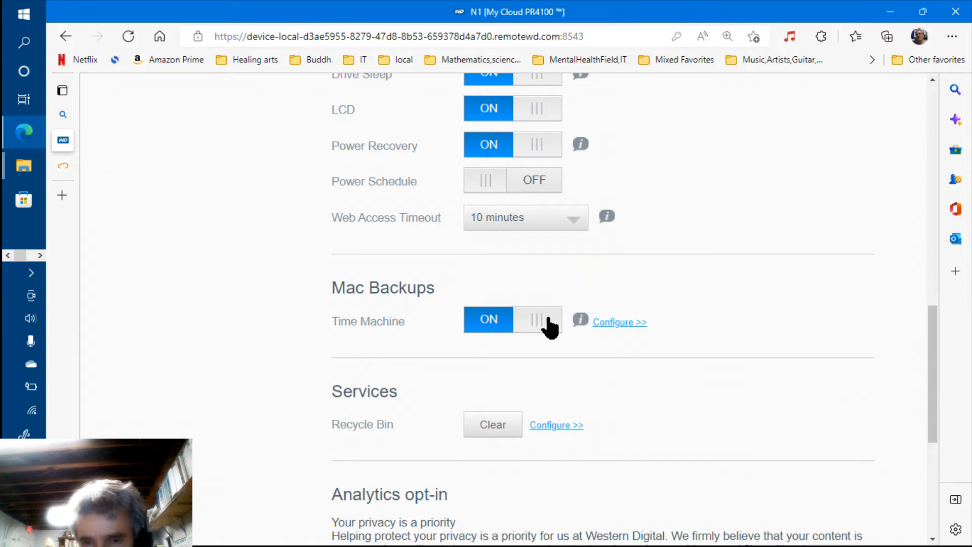
left_click(549, 319)
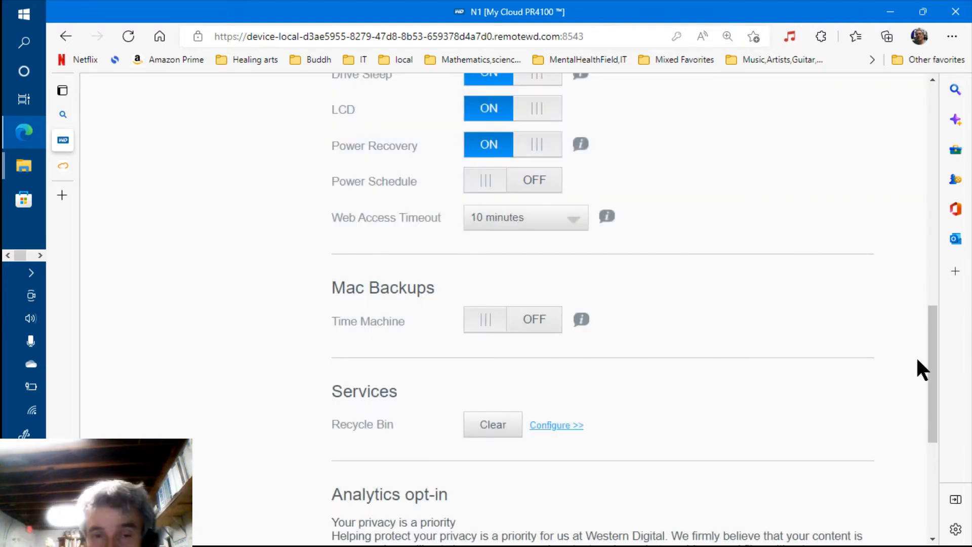
Open the Network settings and examine the network profile, network services, Network UPS and Windows Services options.
left_click_drag(931, 362, 927, 193)
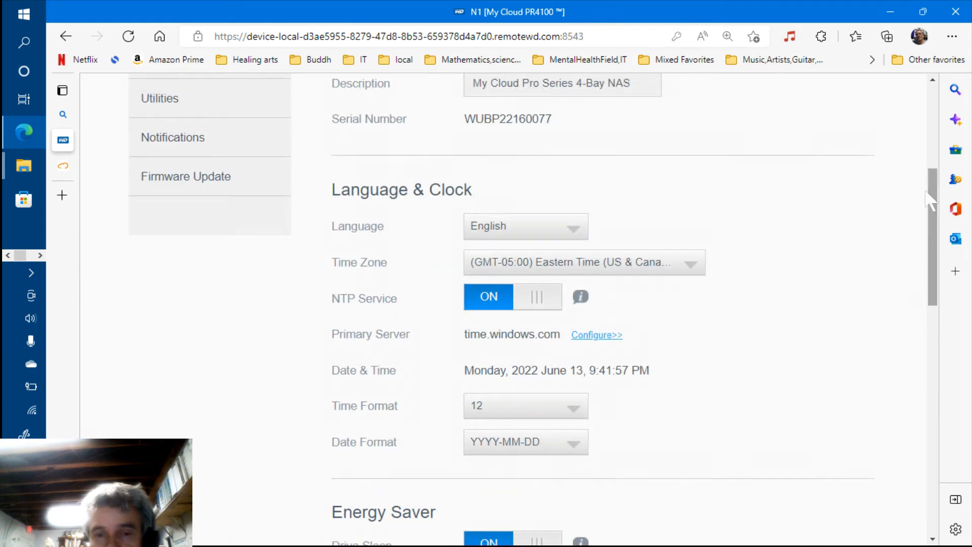
scroll(931, 200, "up", 3)
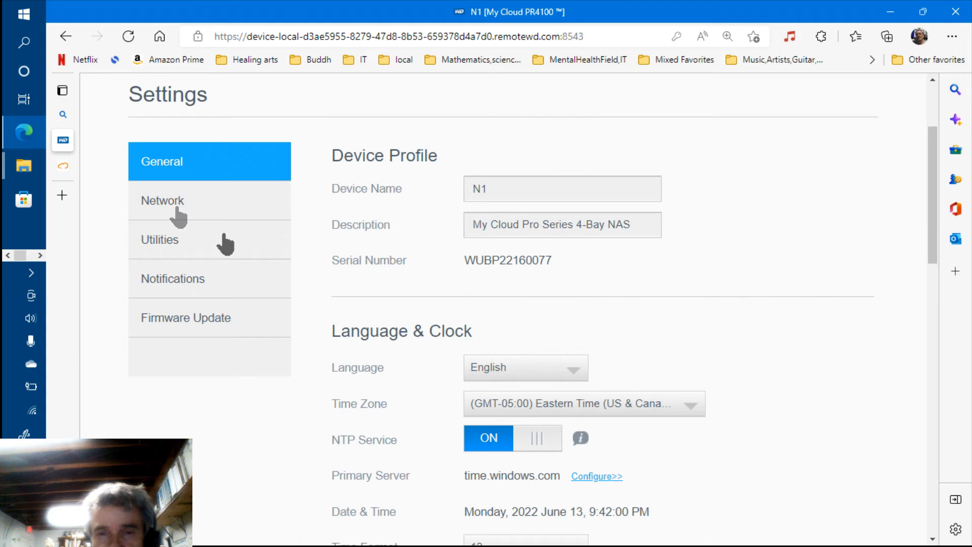
left_click(178, 215)
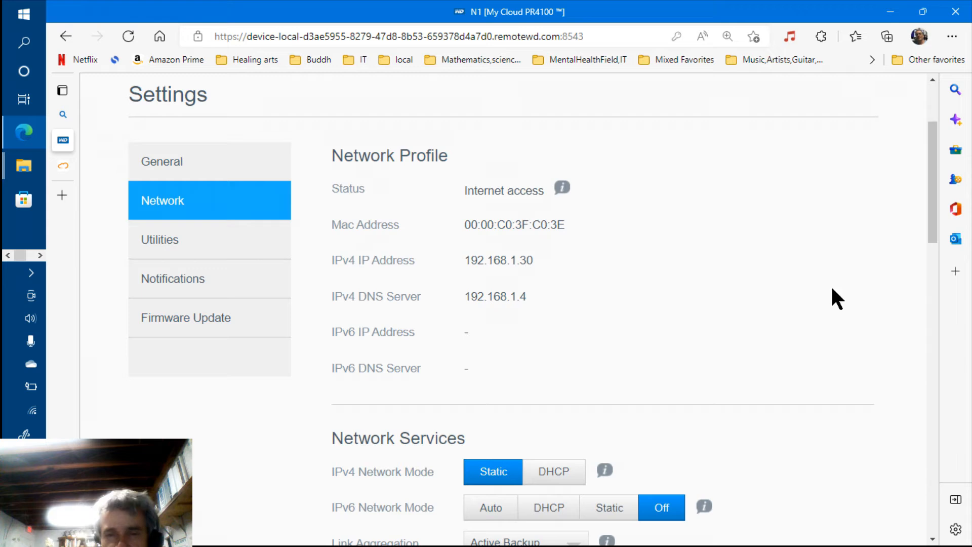
left_click(930, 251)
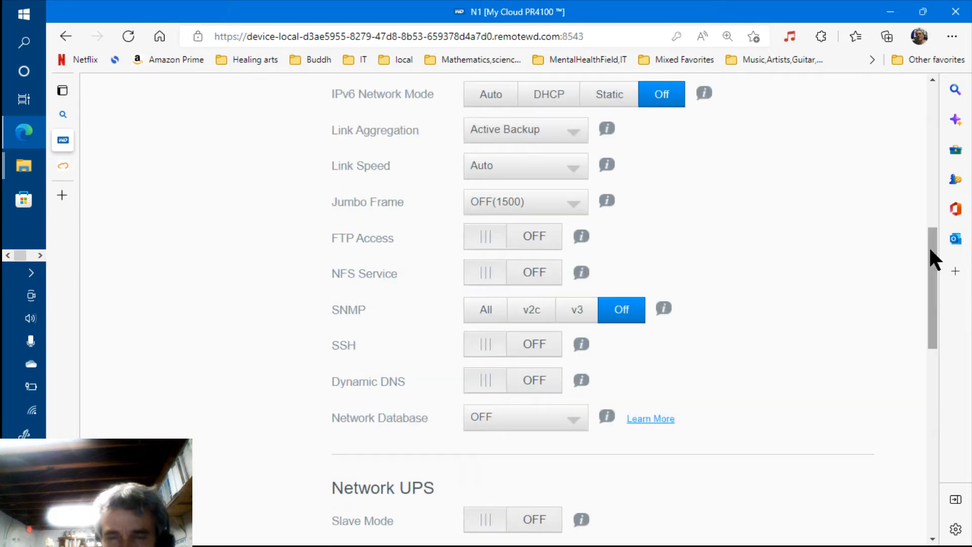
left_click_drag(930, 250, 936, 193)
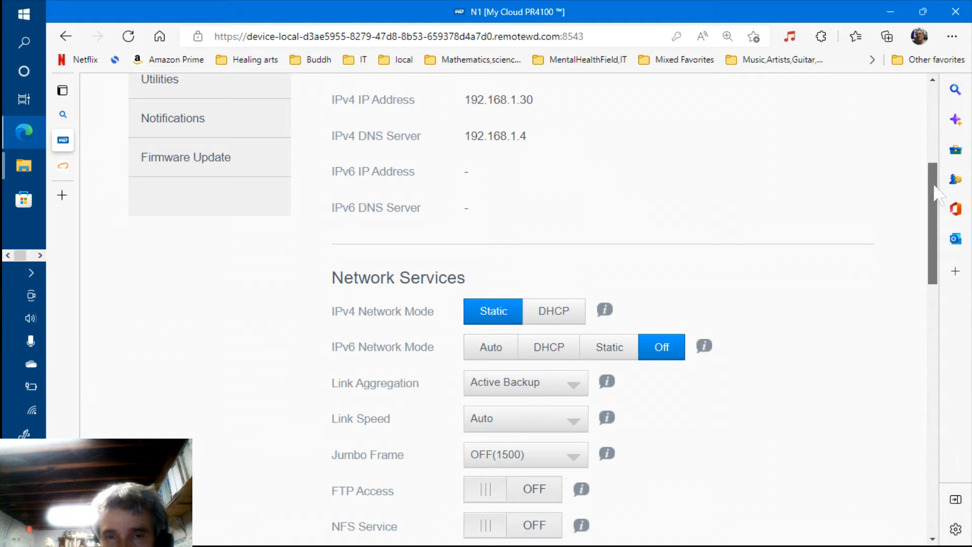
scroll(664, 211, "up", 2)
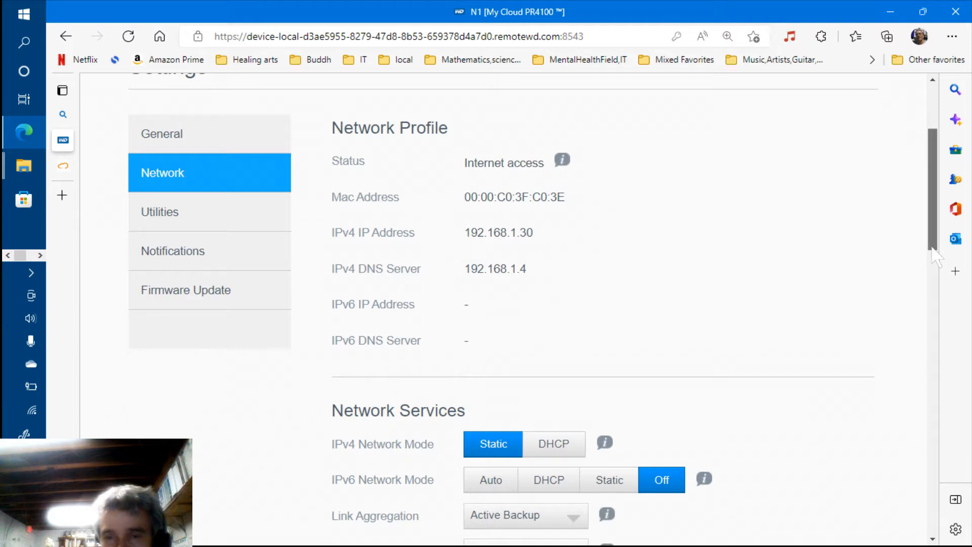
scroll(934, 253, "down", 5)
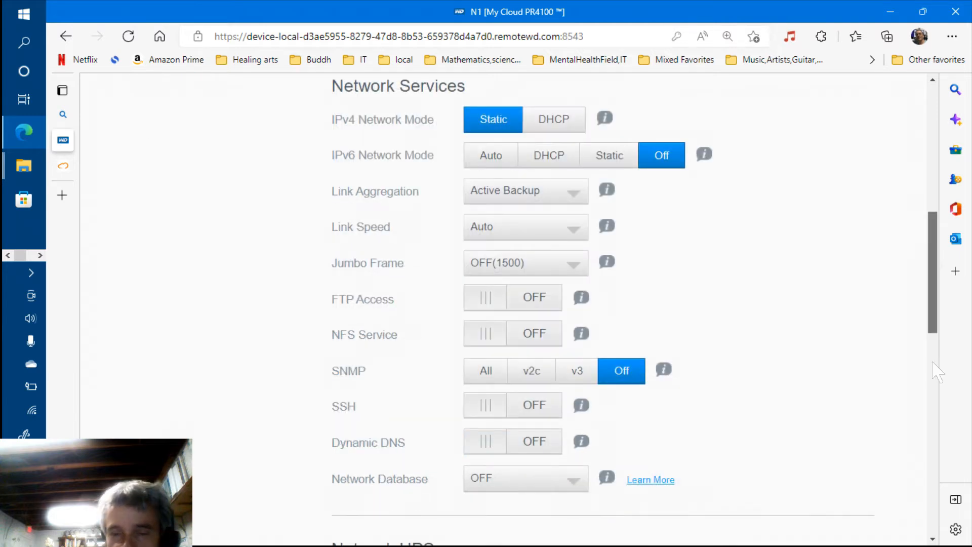
scroll(934, 362, "down", 5)
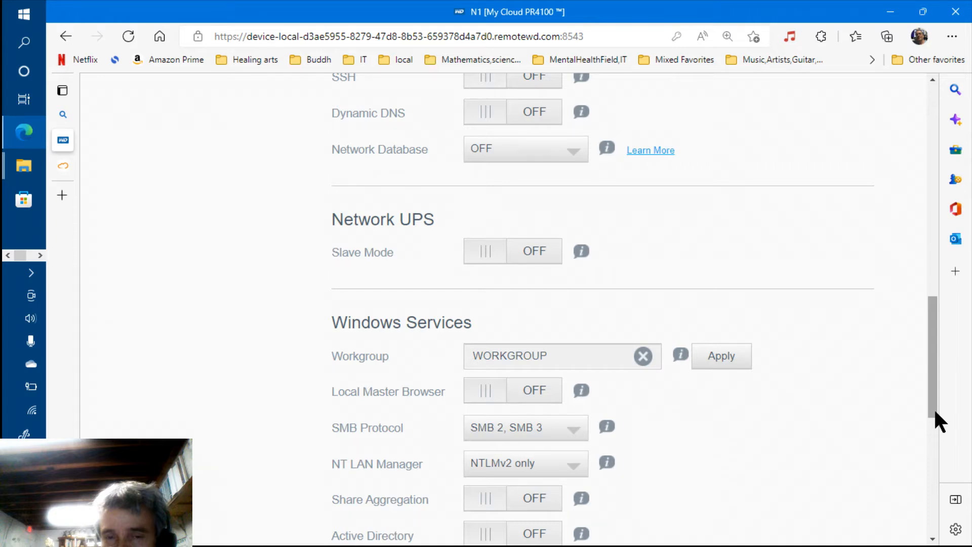
left_click_drag(933, 408, 930, 391)
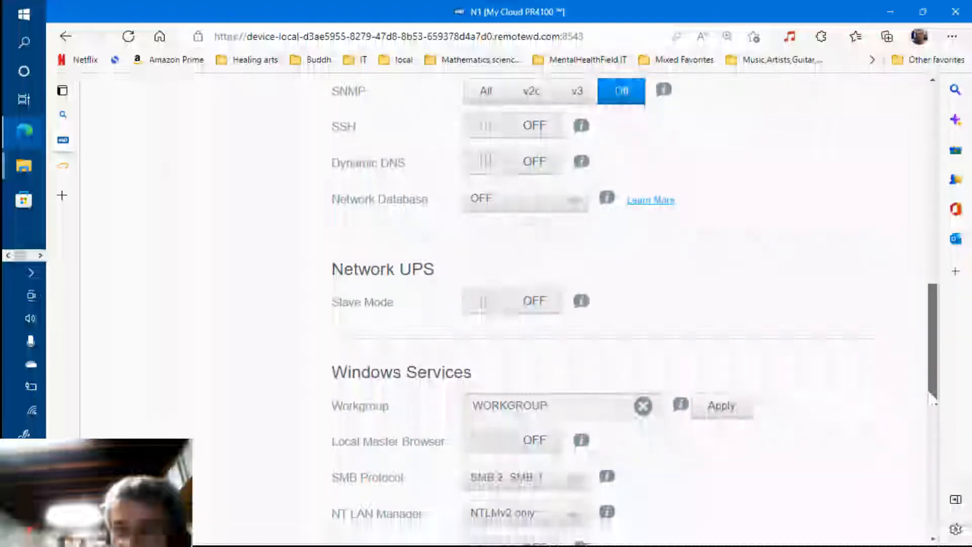
left_click_drag(931, 400, 932, 243)
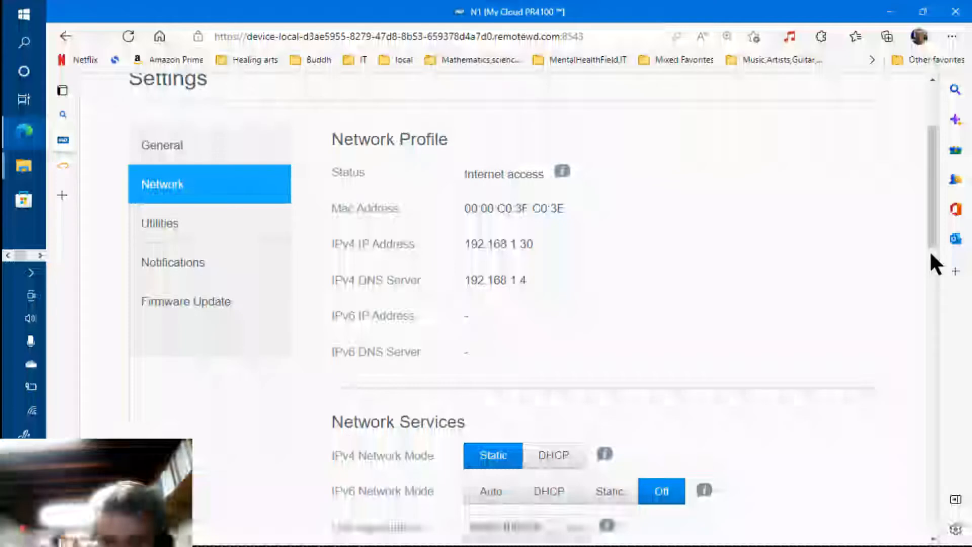
left_click_drag(930, 252, 945, 360)
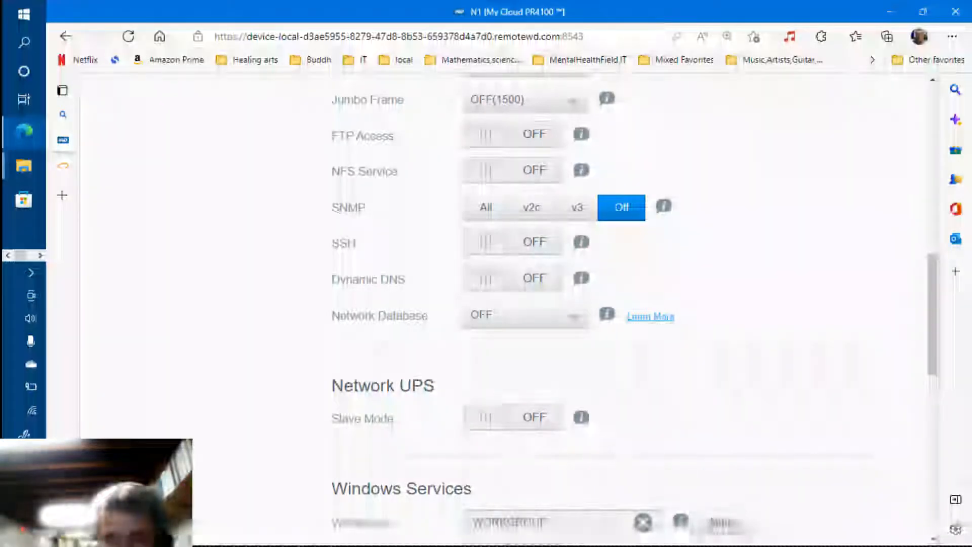
scroll(924, 239, "up", 2)
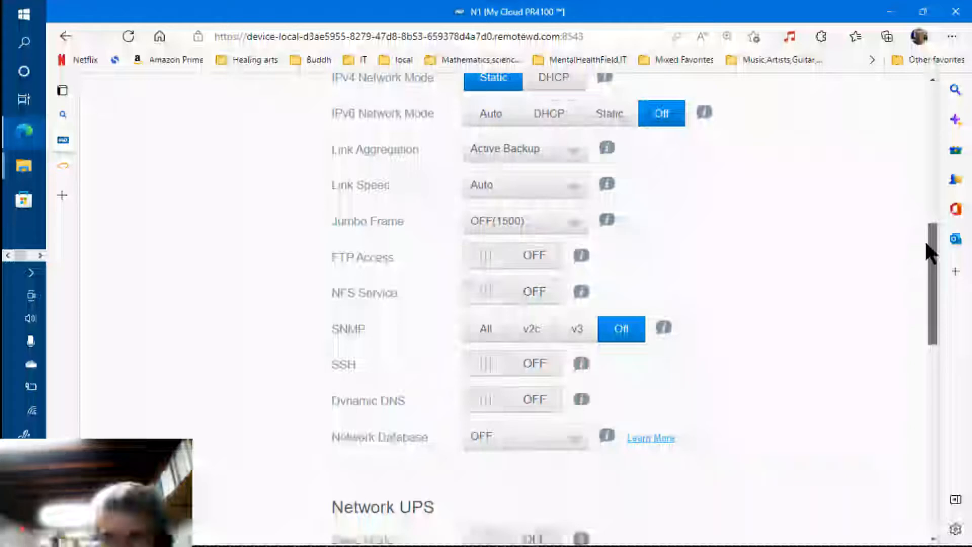
Examine the restore, system configuration and device maintenance options in the Utilities settings, and return to the Users page.
left_click_drag(925, 244, 933, 360)
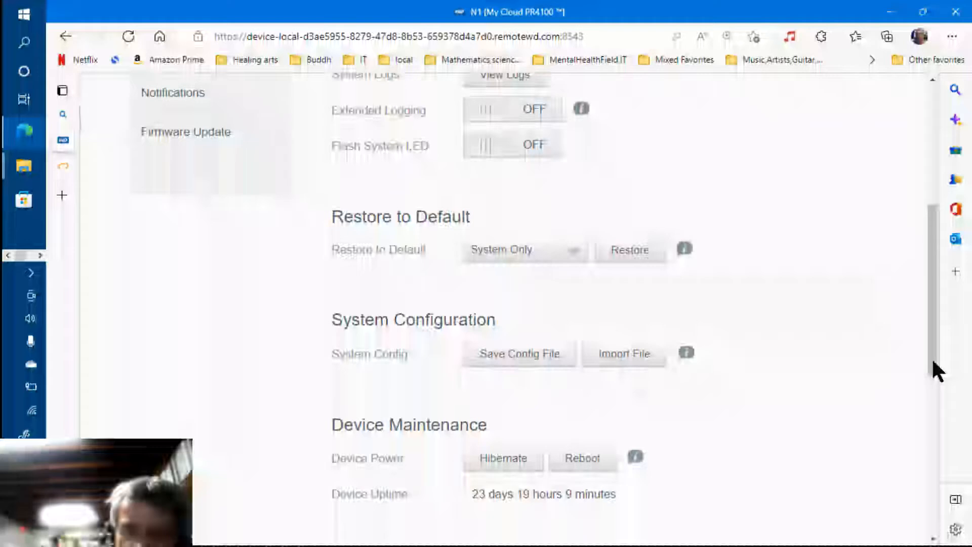
scroll(933, 361, "down", 2)
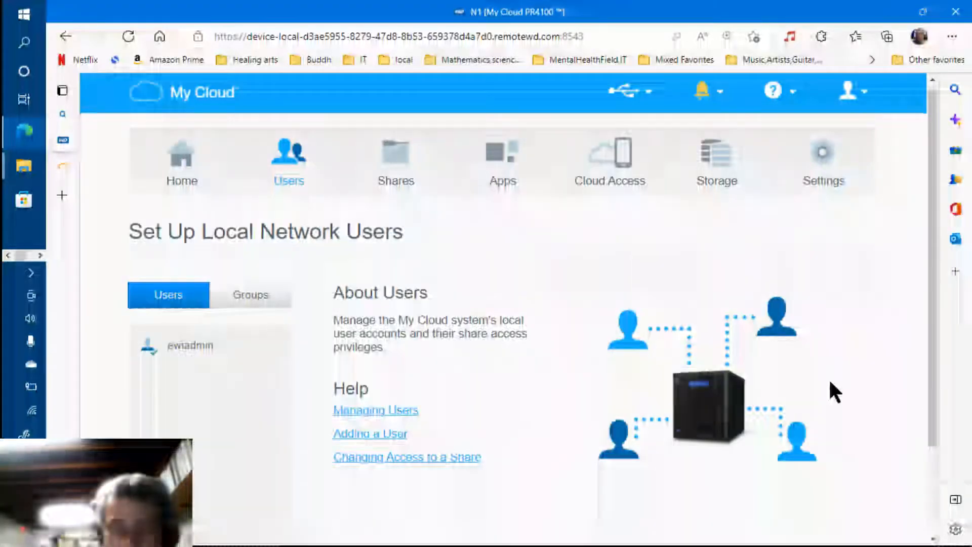
Switch to the Word notes and have them read aloud from "I have signed in to MyCloud" through the Users-Stage-01.txt import line.
key("ctrl+super+Left")
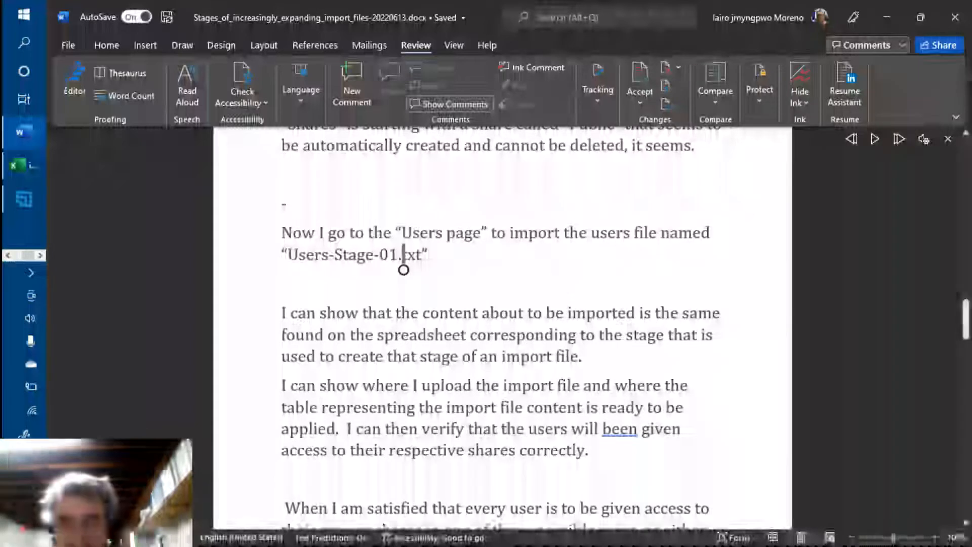
scroll(966, 141, "up", 2)
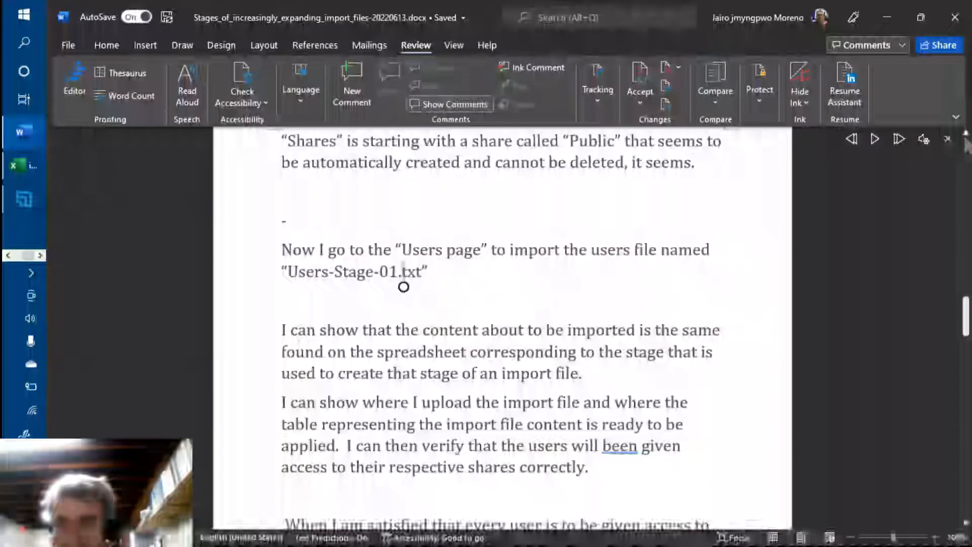
scroll(966, 142, "up", 7)
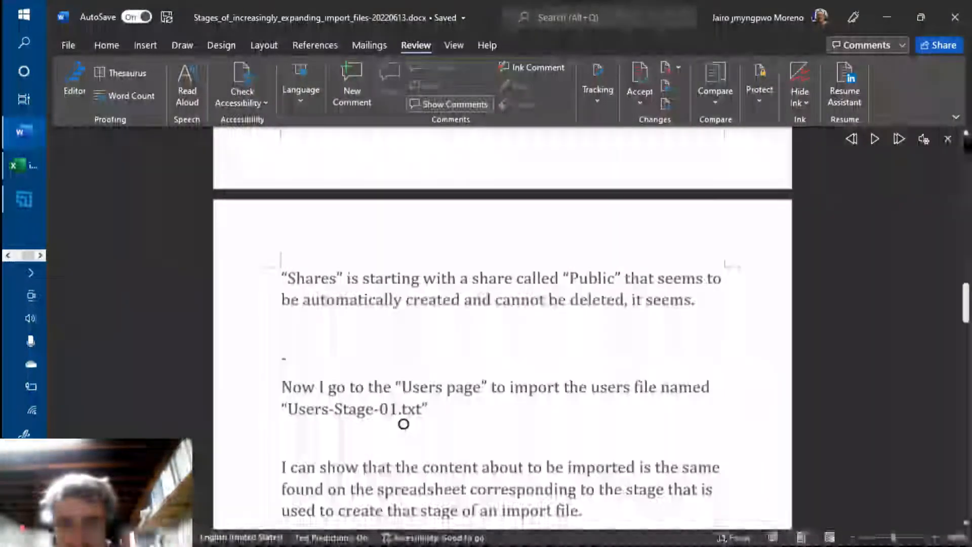
scroll(966, 144, "up", 4)
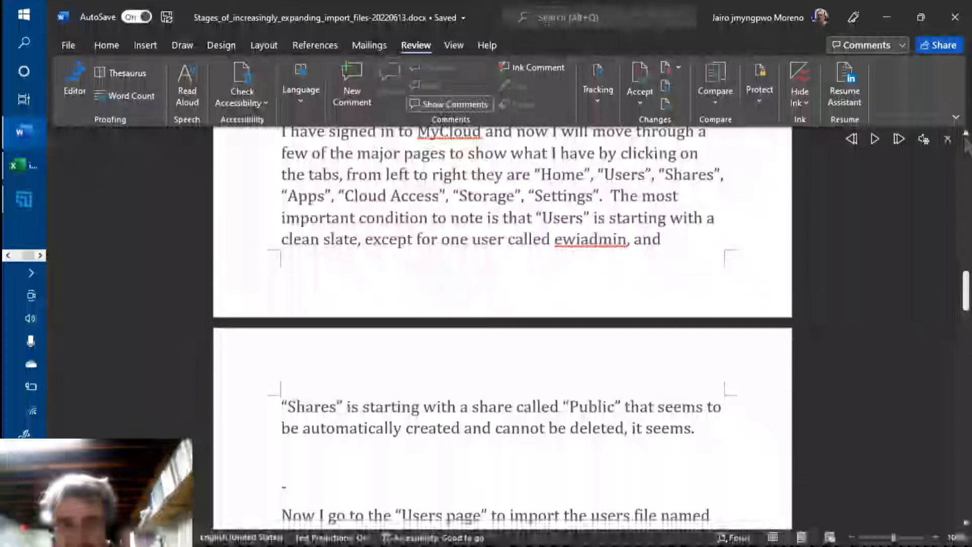
scroll(700, 197, "up", 1)
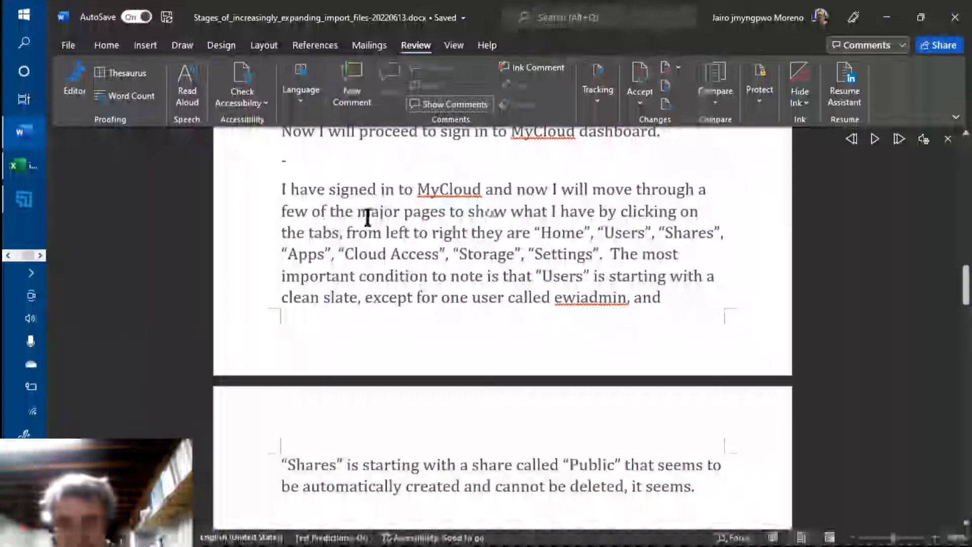
left_click(282, 189)
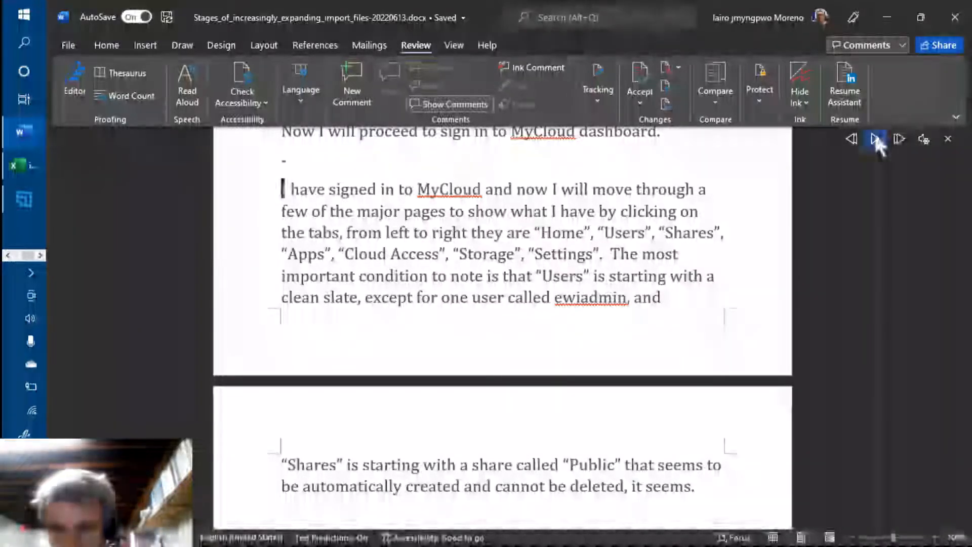
left_click(874, 140)
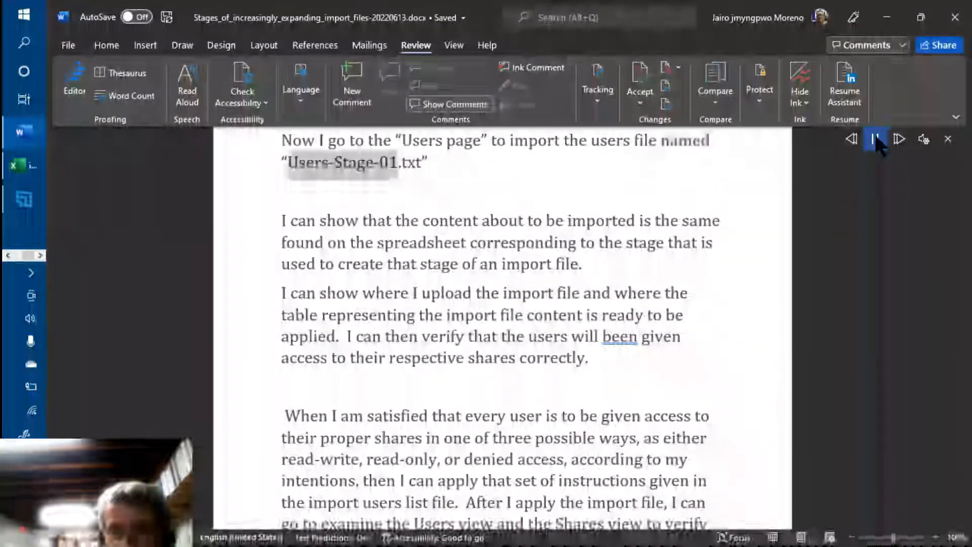
left_click(876, 140)
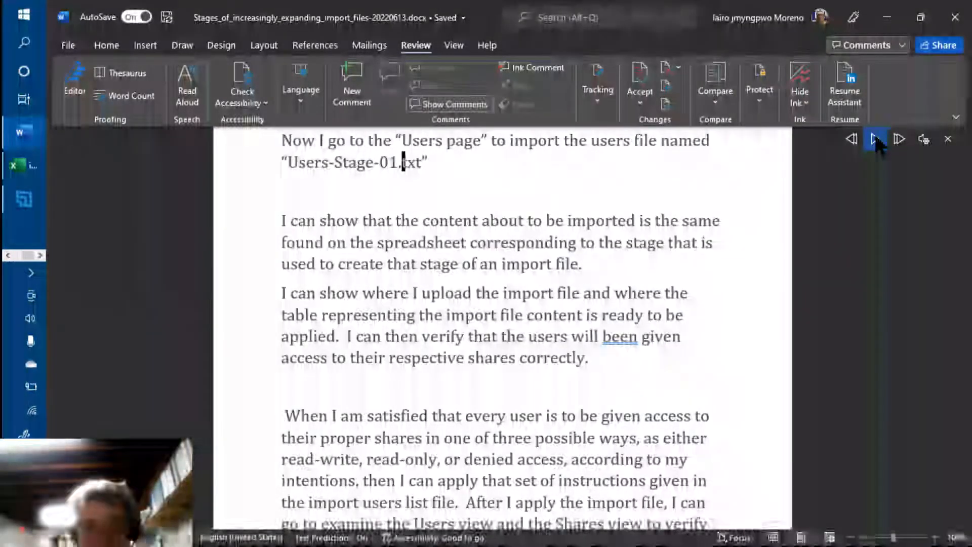
Back on the N1 dashboard's Users page, start adding multiple users and continue to the Create Multiple Users form.
key("alt+Tab")
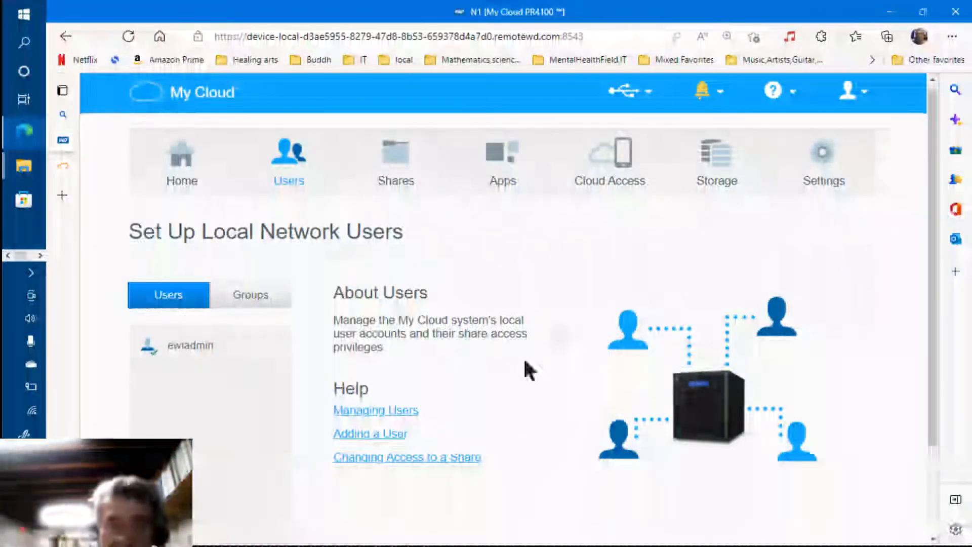
scroll(527, 369, "down", 2)
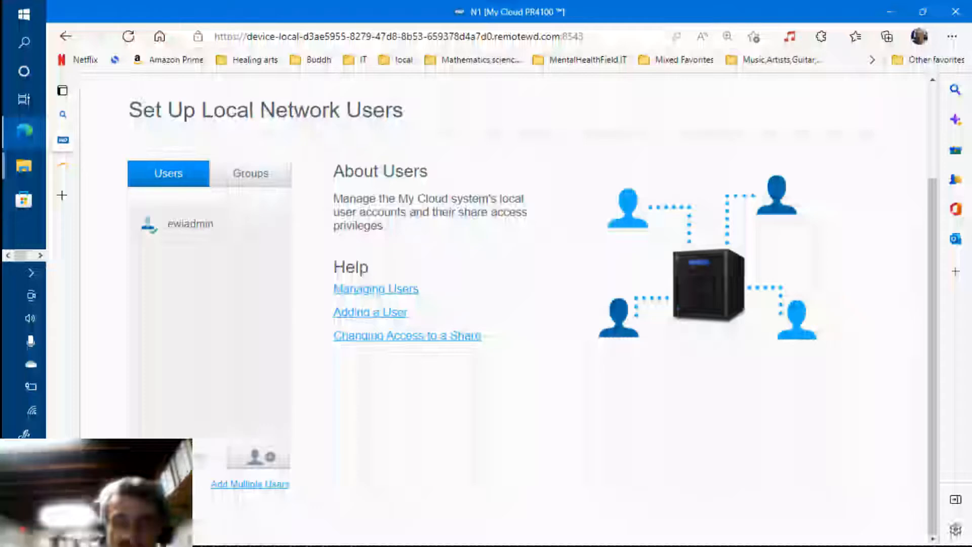
left_click(264, 490)
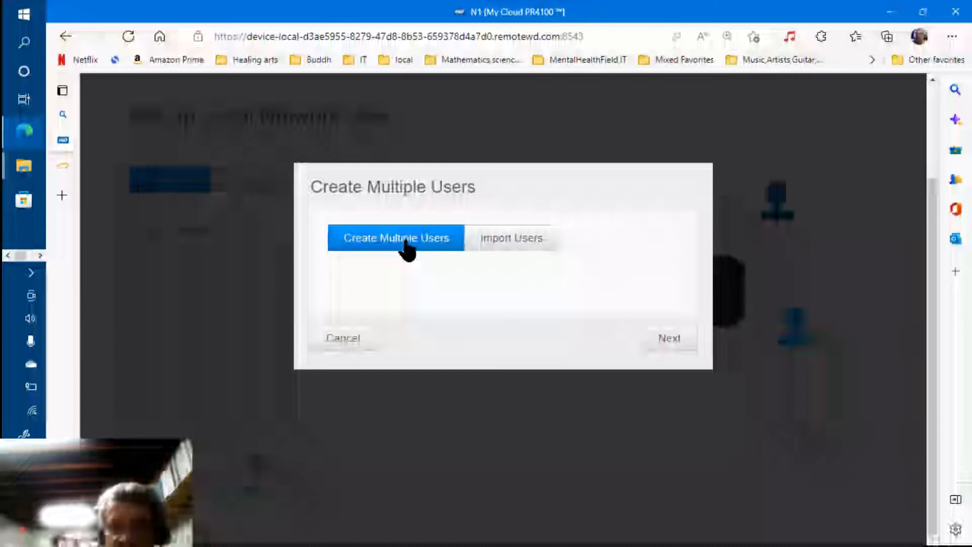
left_click(664, 337)
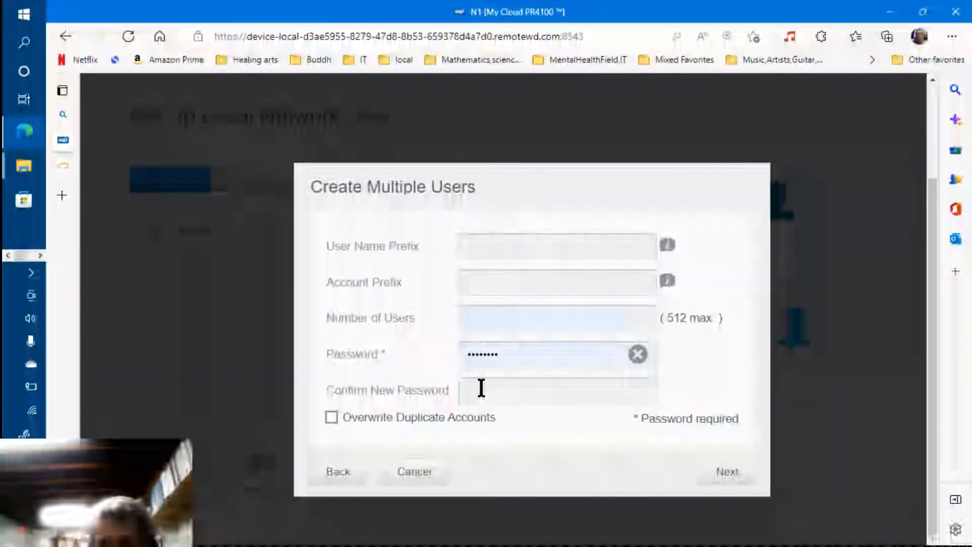
left_click(483, 323)
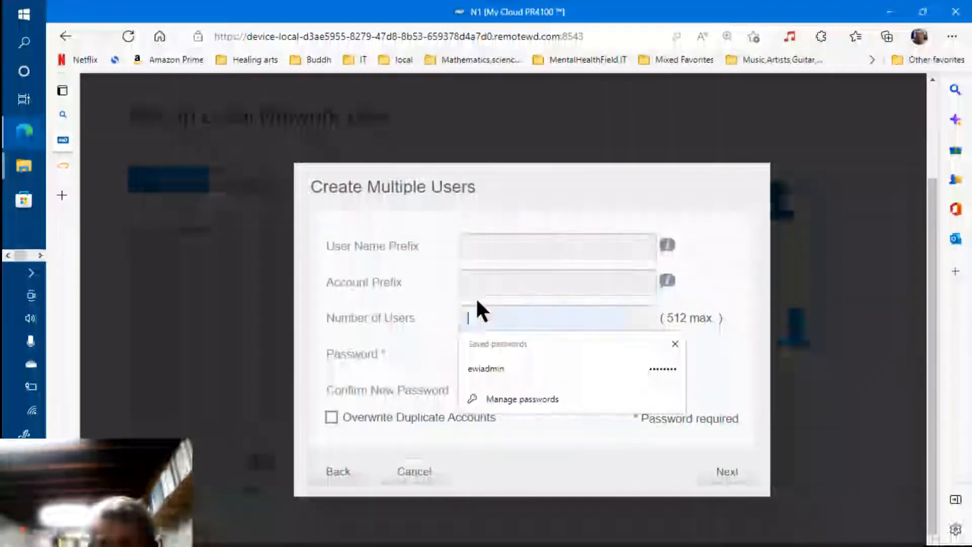
left_click(499, 284)
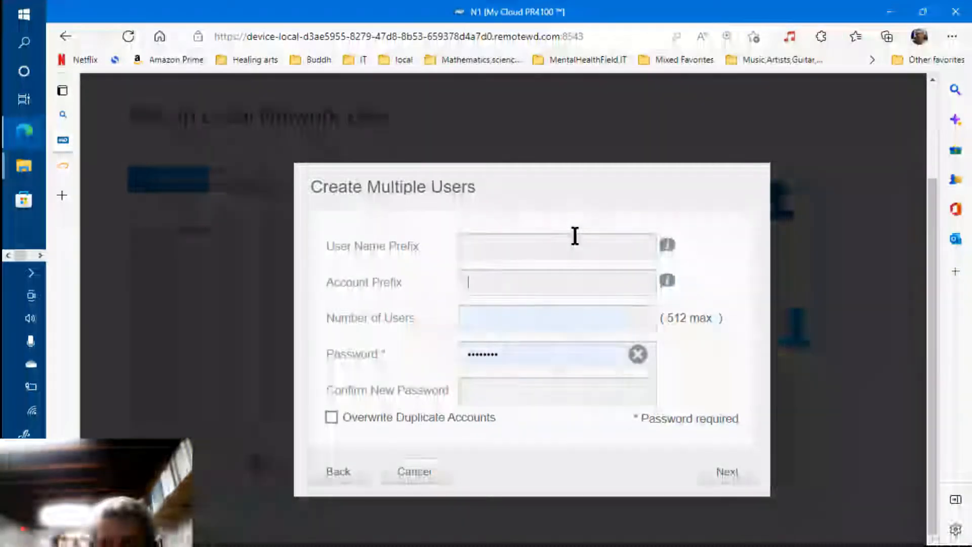
mouse_move(664, 249)
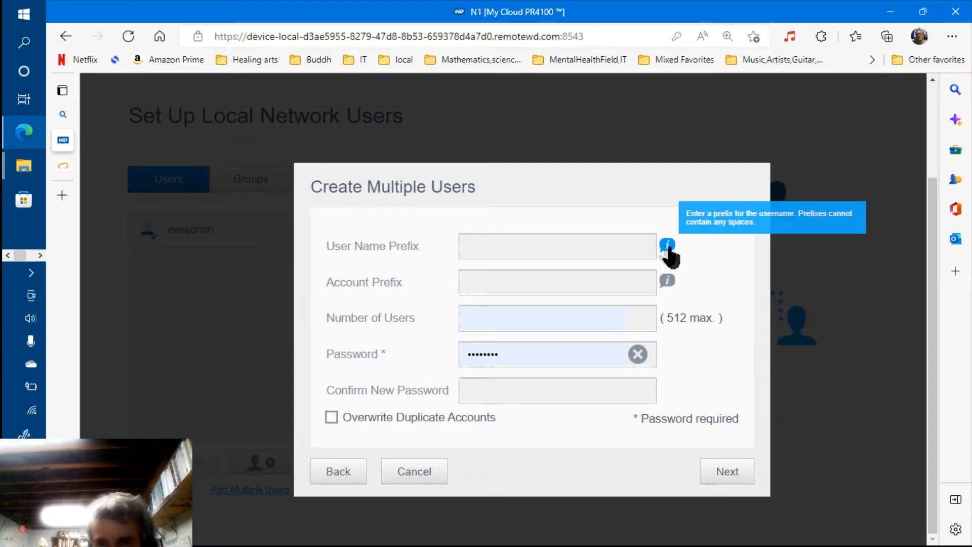
mouse_move(667, 283)
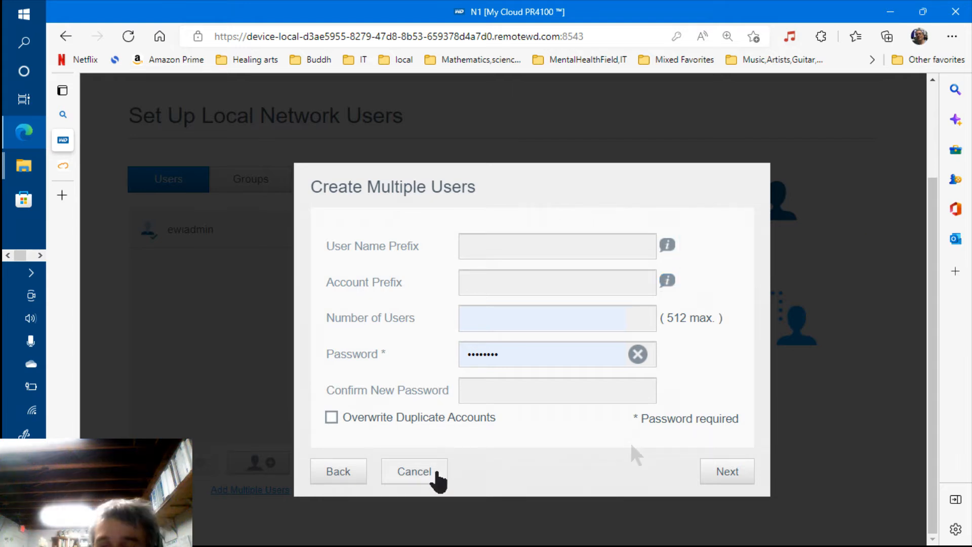
left_click(414, 471)
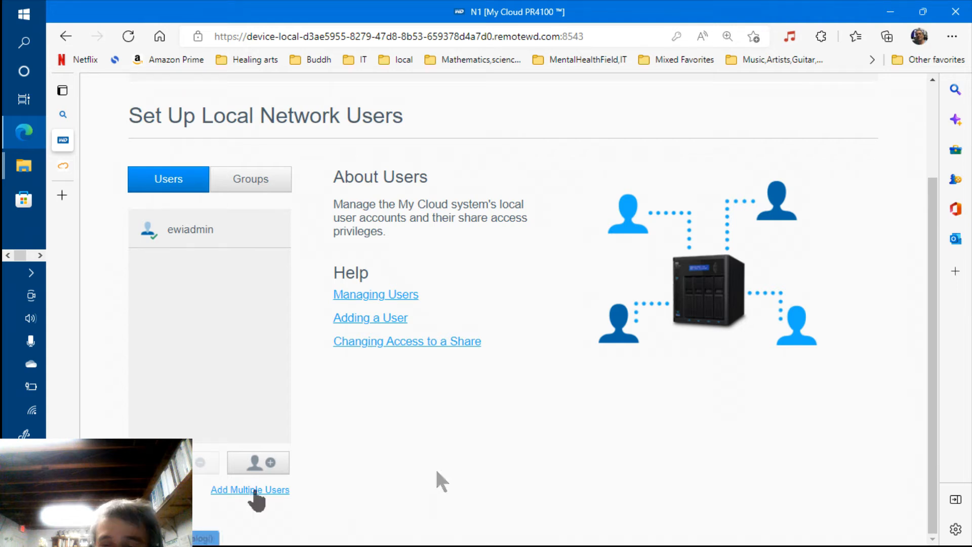
Start adding multiple local network users and proceed with the Import Users method.
left_click(254, 490)
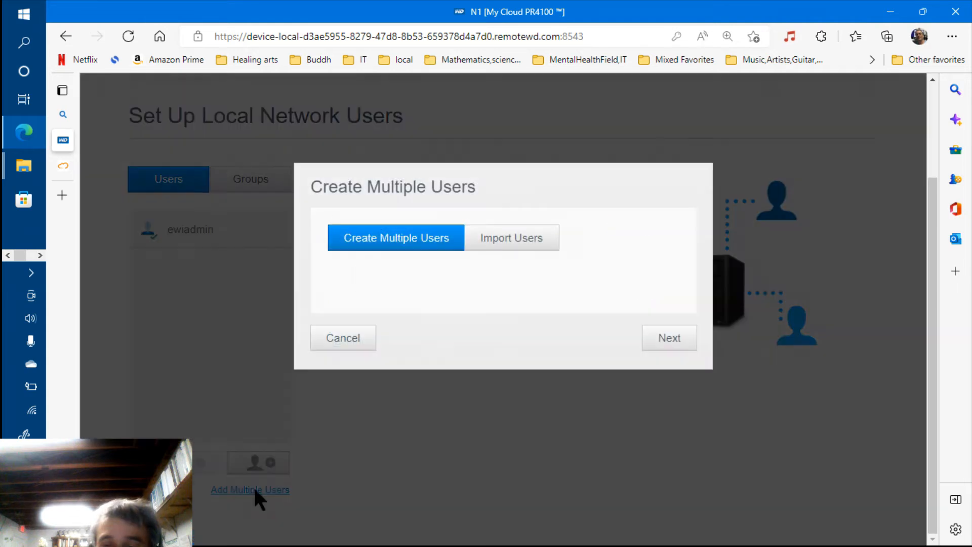
left_click(504, 247)
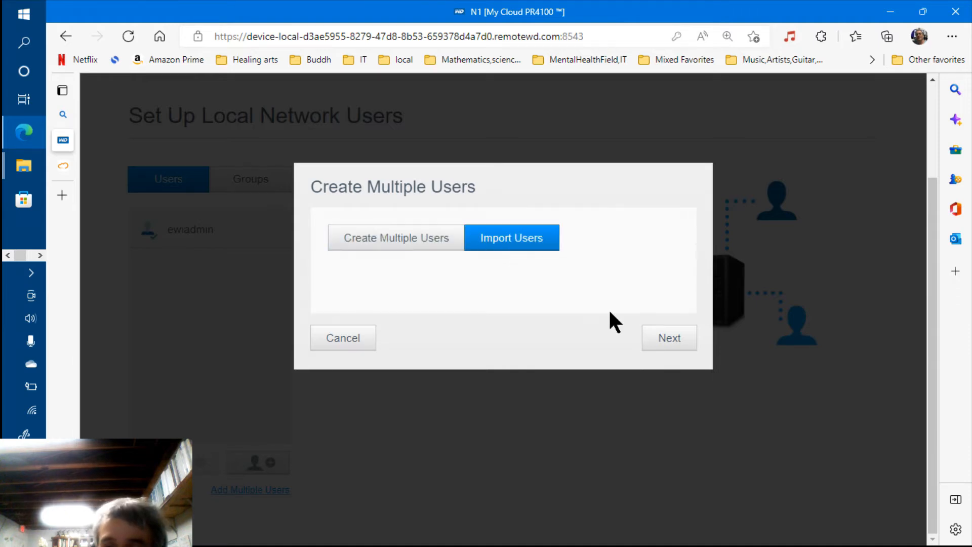
left_click(669, 338)
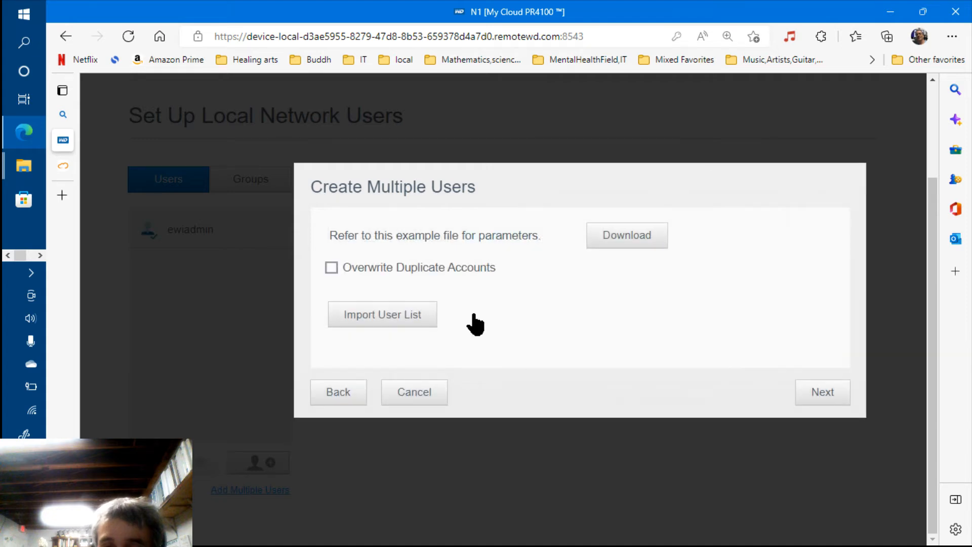
Enable overwriting of duplicate accounts, load the user list import_users_list-stage-01.txt, and continue to the list of users to import.
left_click(331, 269)
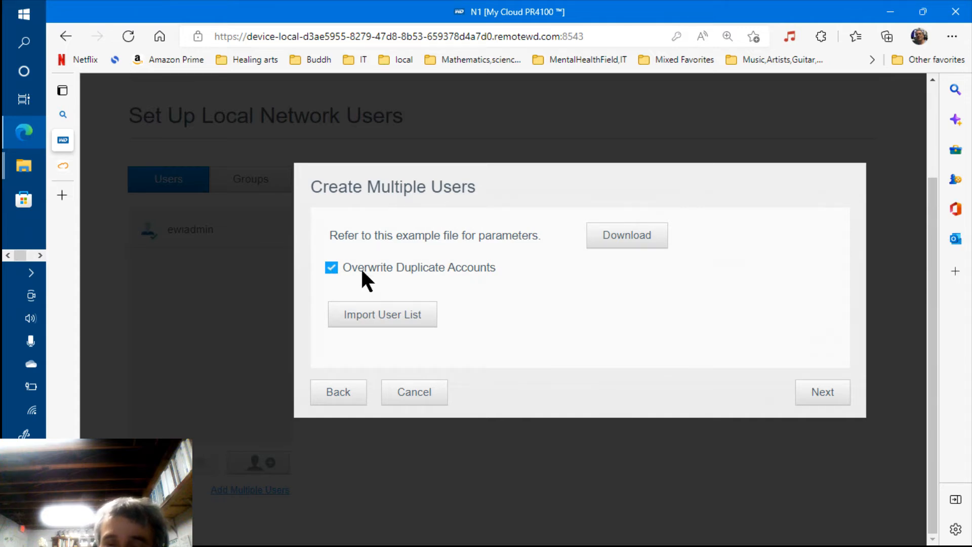
left_click(378, 314)
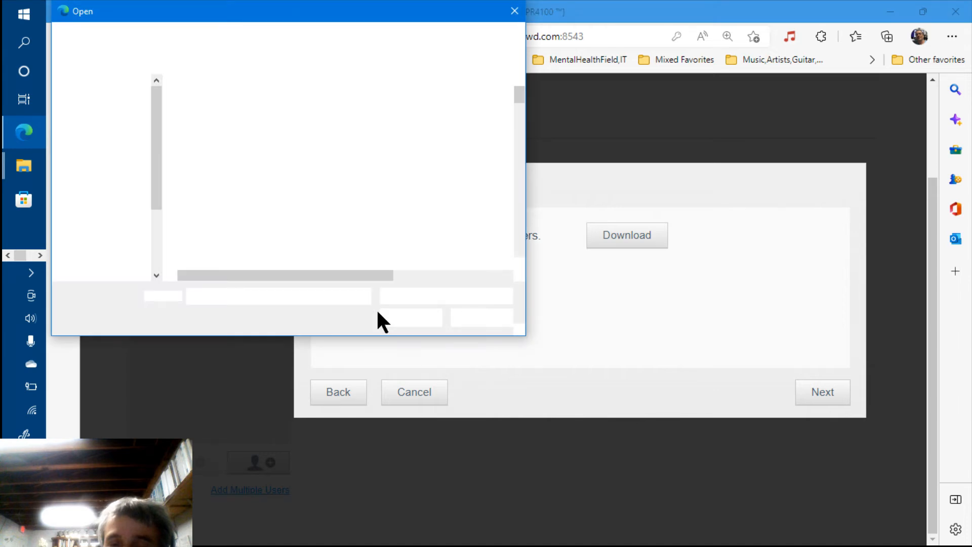
left_click(279, 193)
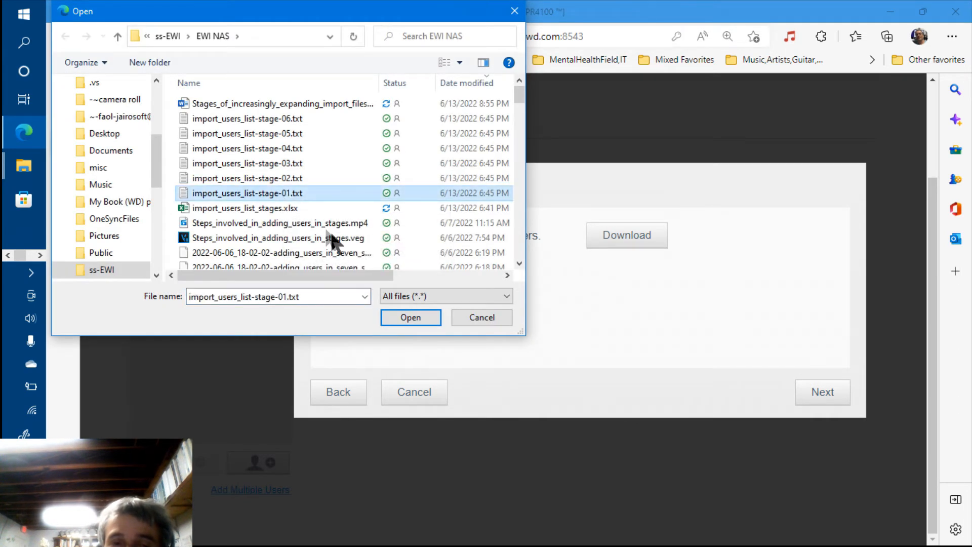
left_click(408, 318)
left_click_drag(387, 351, 547, 358)
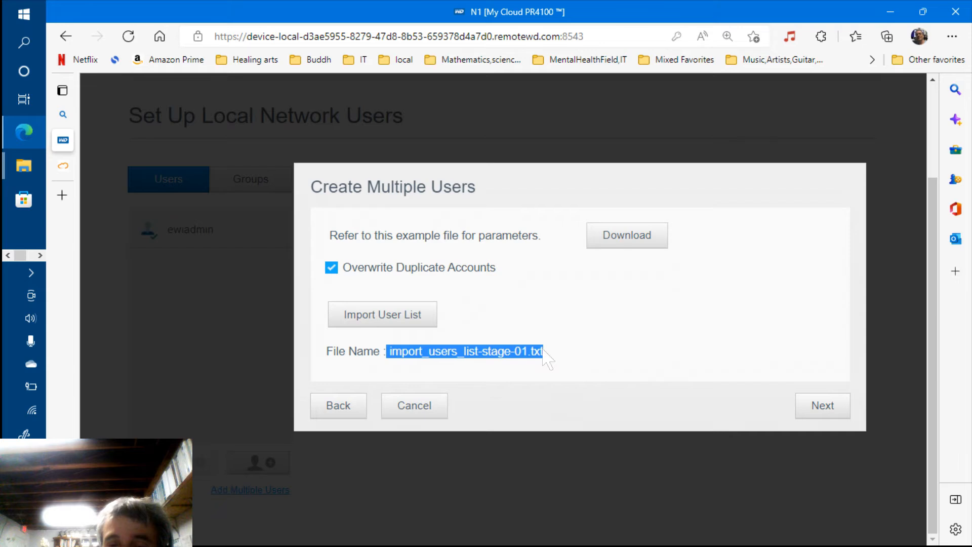
left_click(513, 347)
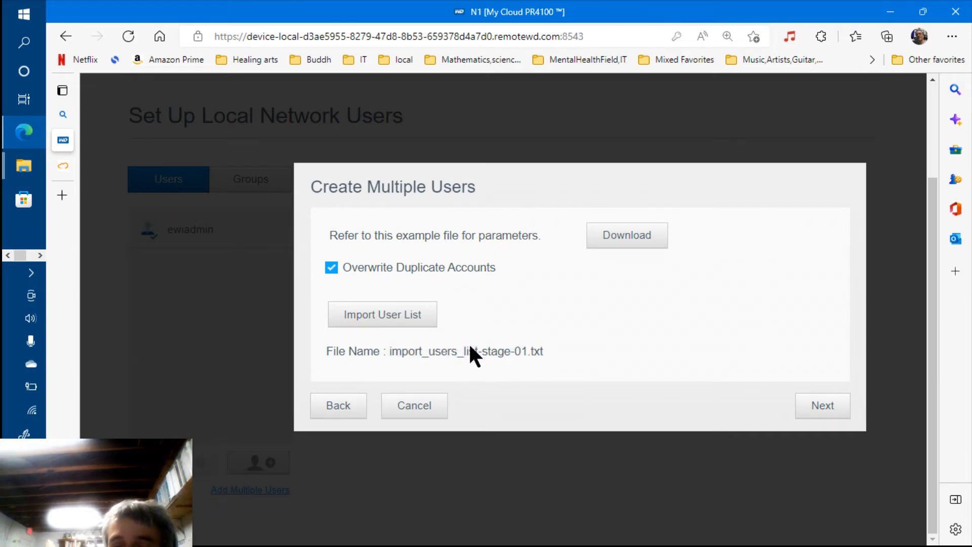
left_click(819, 408)
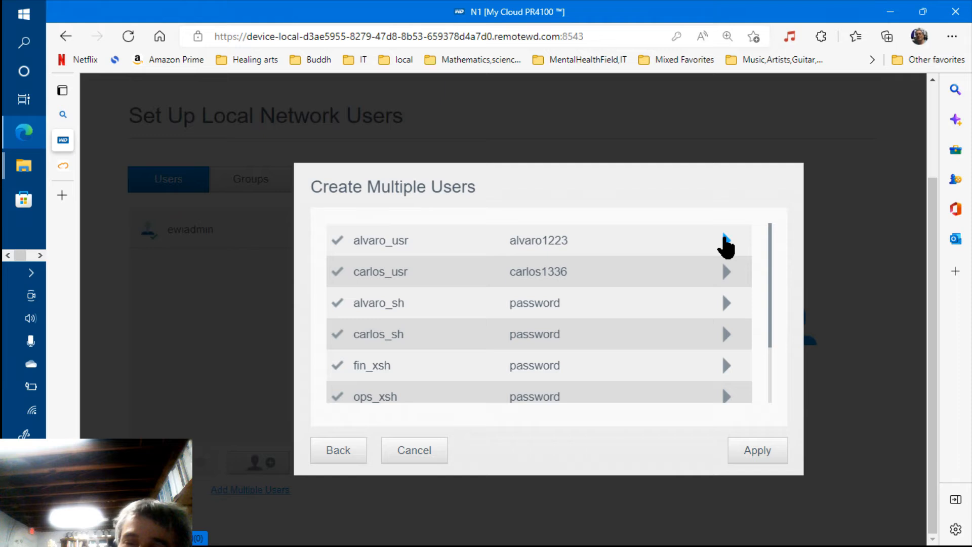
Open the details of the first user in the import list and review the read-only, read/write, denied access and quota entries.
left_click(726, 242)
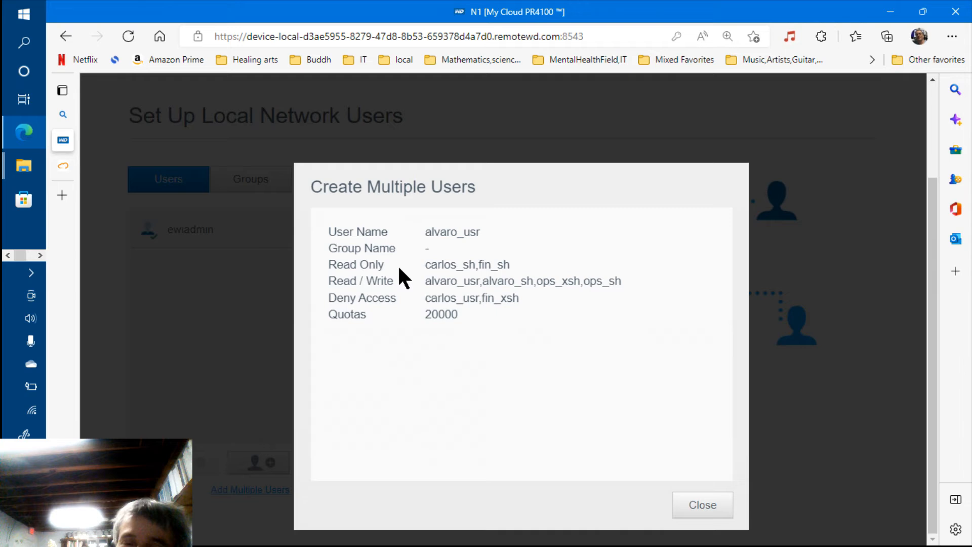
mouse_move(395, 275)
left_mouse_down()
mouse_move(330, 276)
mouse_move(413, 291)
mouse_move(397, 277)
left_mouse_up()
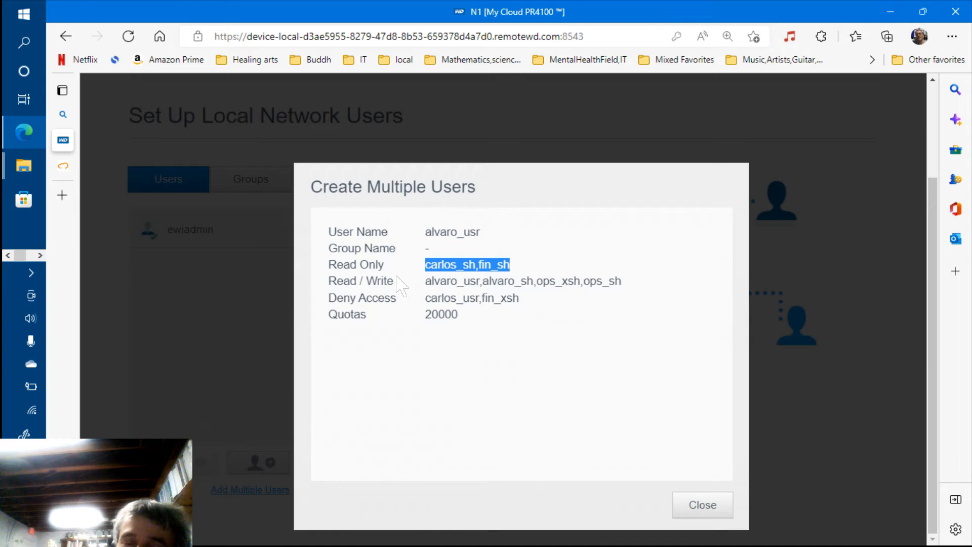
left_click_drag(396, 277, 351, 310)
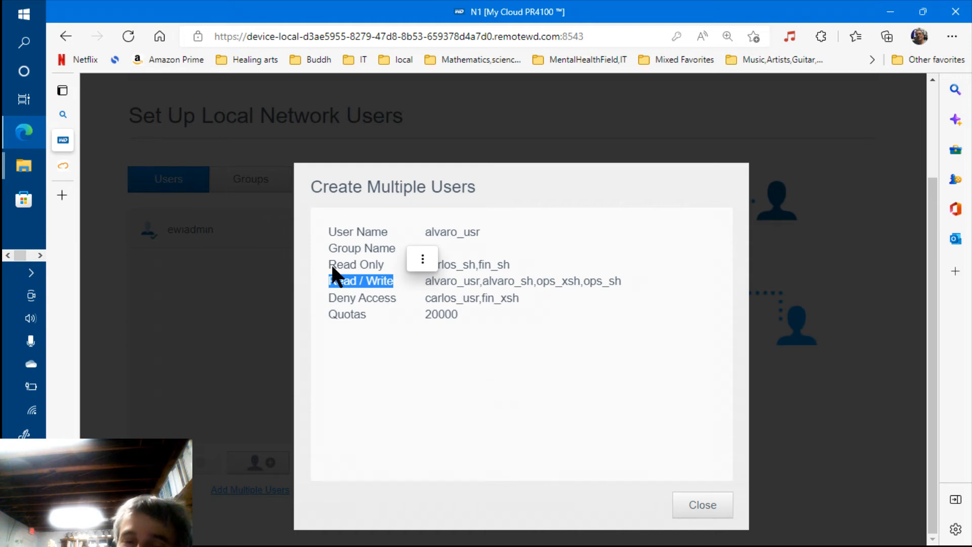
left_click_drag(330, 262, 368, 269)
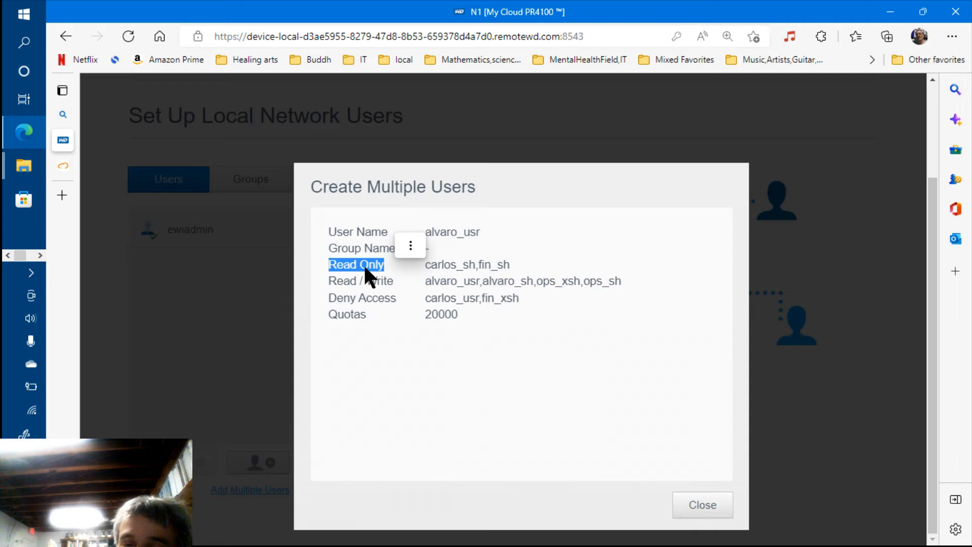
left_click_drag(338, 299, 392, 302)
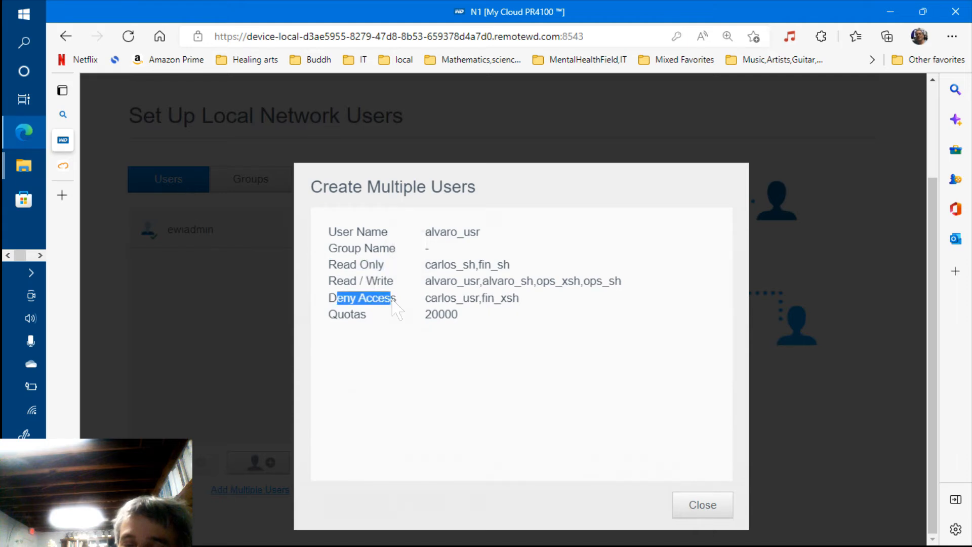
triple_click(393, 299)
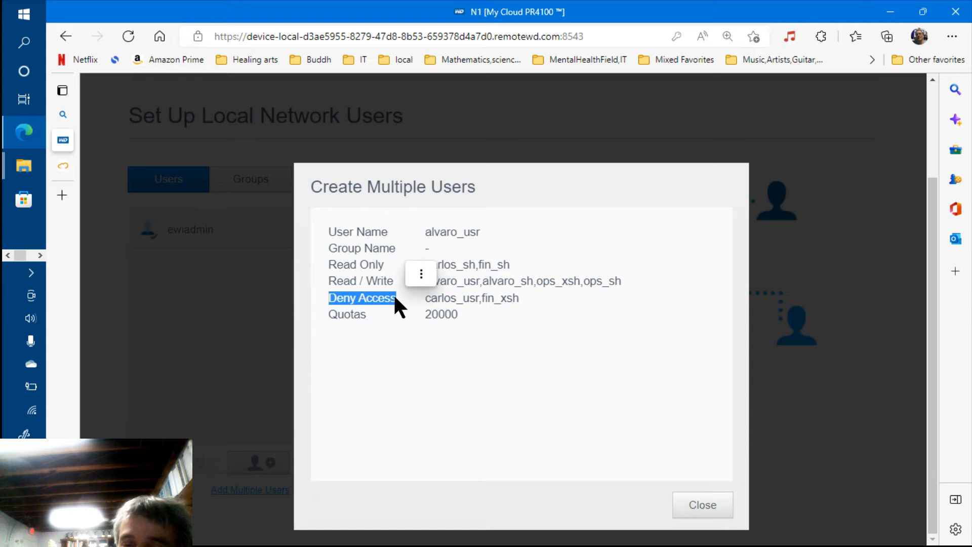
triple_click(405, 316)
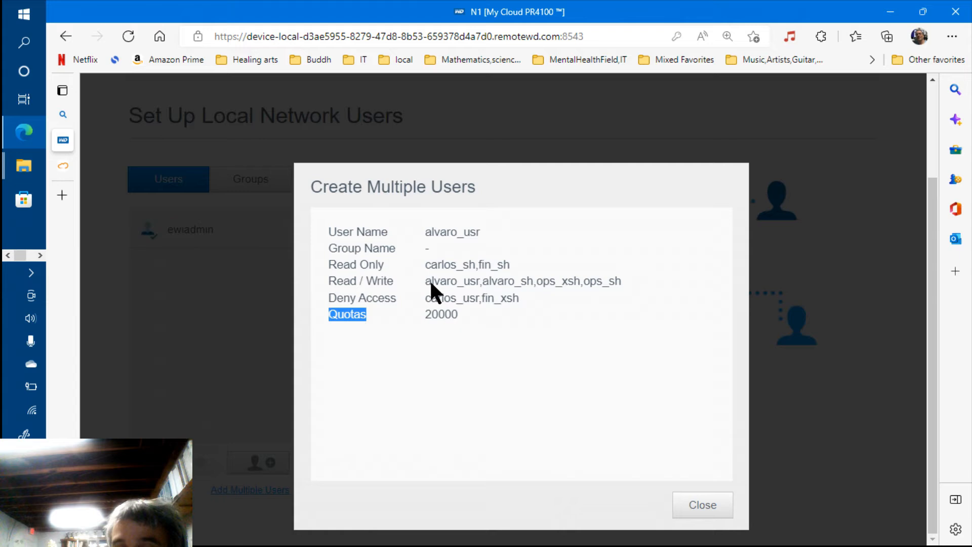
Examine the shares the first user gets read/write access to, close the details and check the remaining users in the list.
left_click_drag(431, 283, 483, 294)
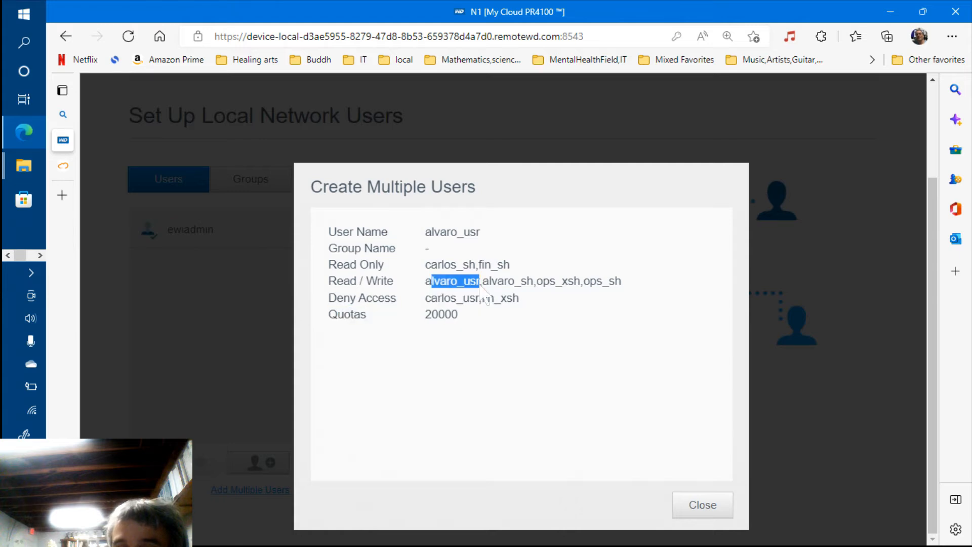
left_click_drag(480, 284, 451, 282)
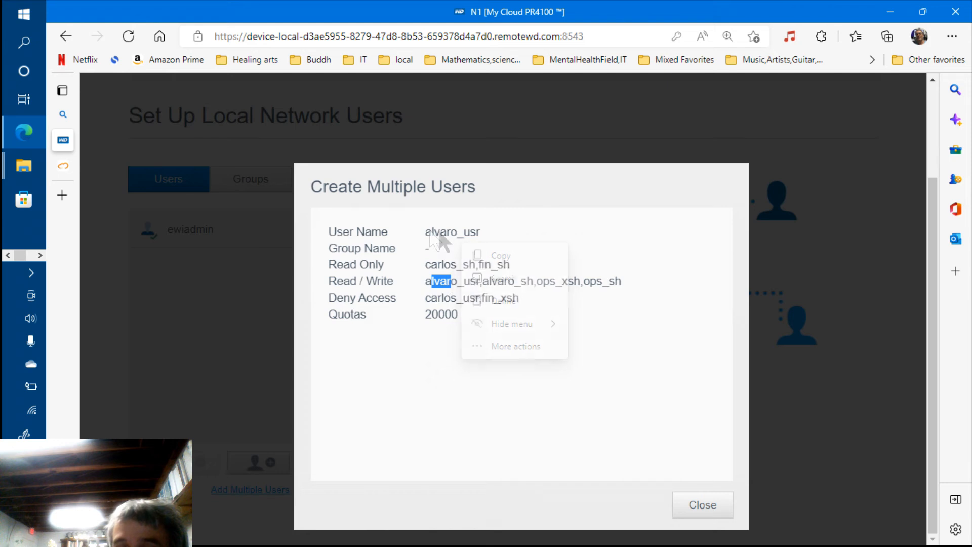
left_click_drag(432, 232, 474, 232)
left_click(438, 277)
double_click(438, 280)
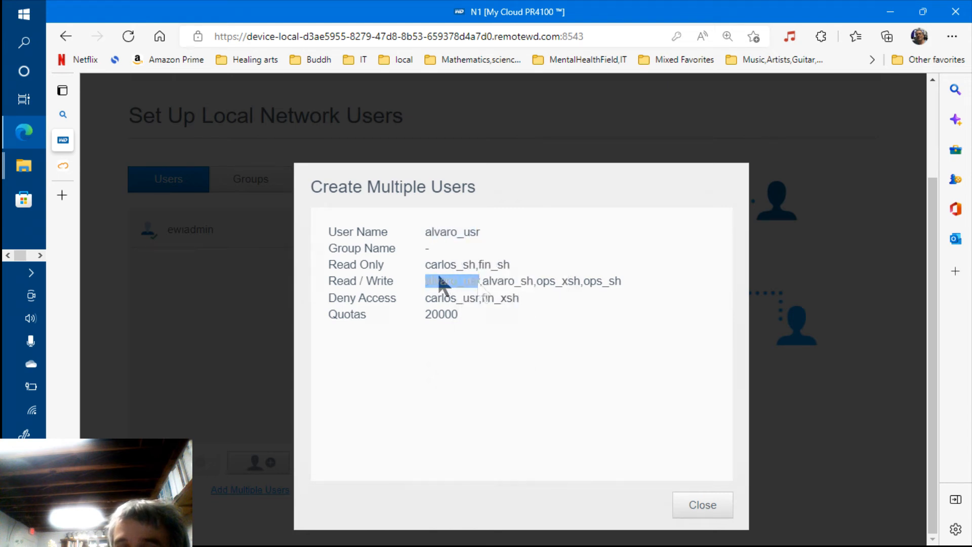
left_click(452, 238)
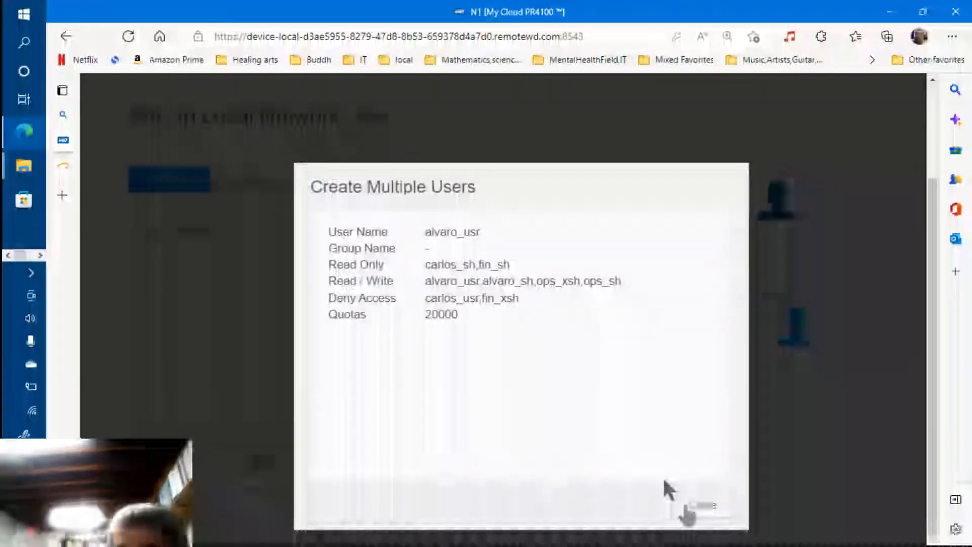
double_click(538, 282)
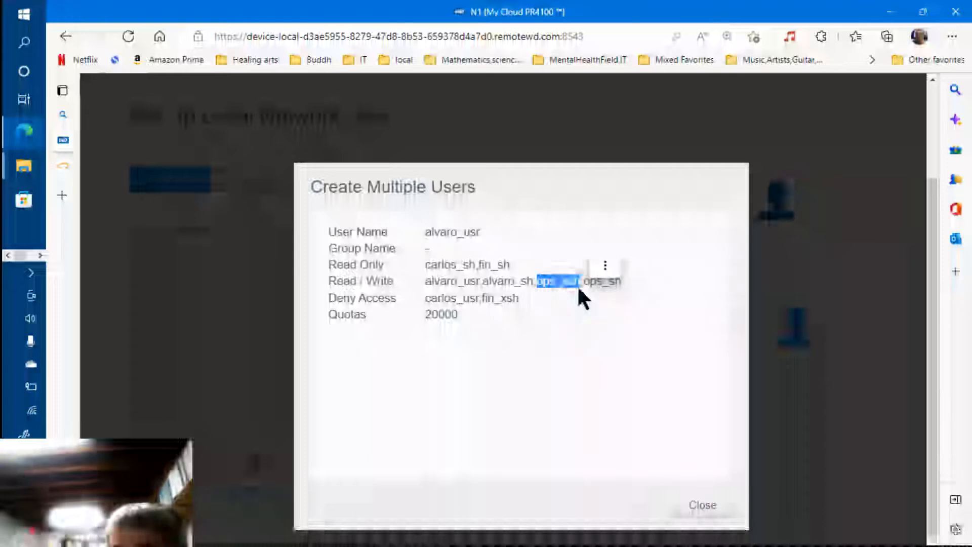
left_click(560, 291)
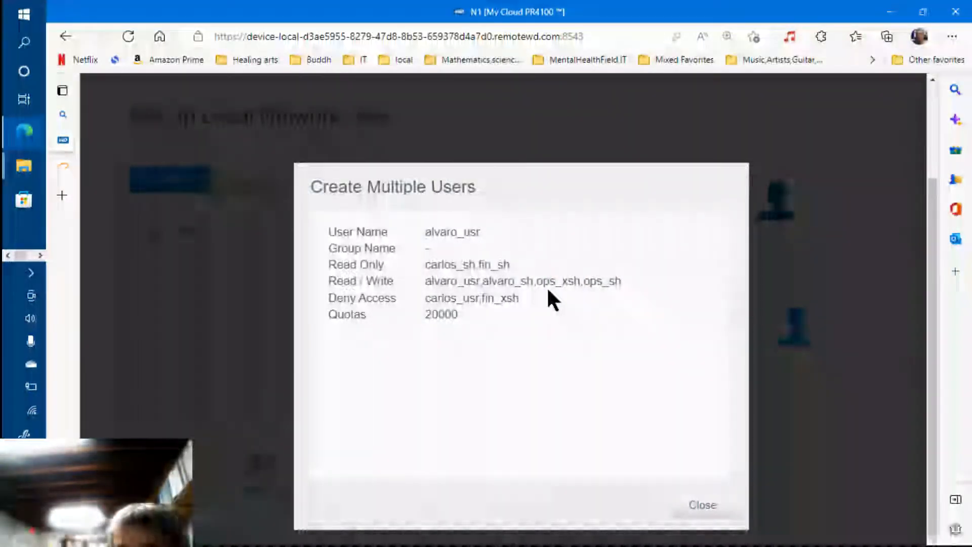
left_click_drag(482, 282, 431, 282)
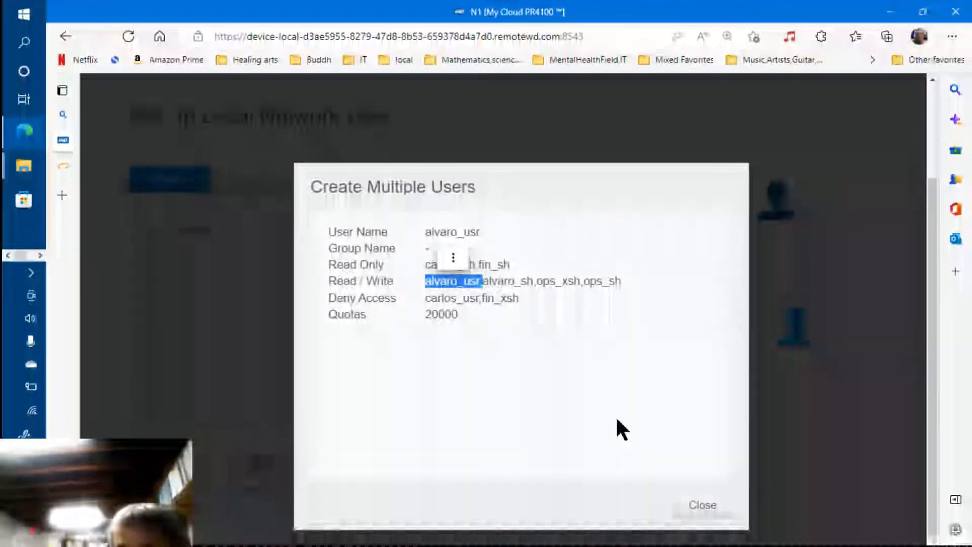
left_click(707, 509)
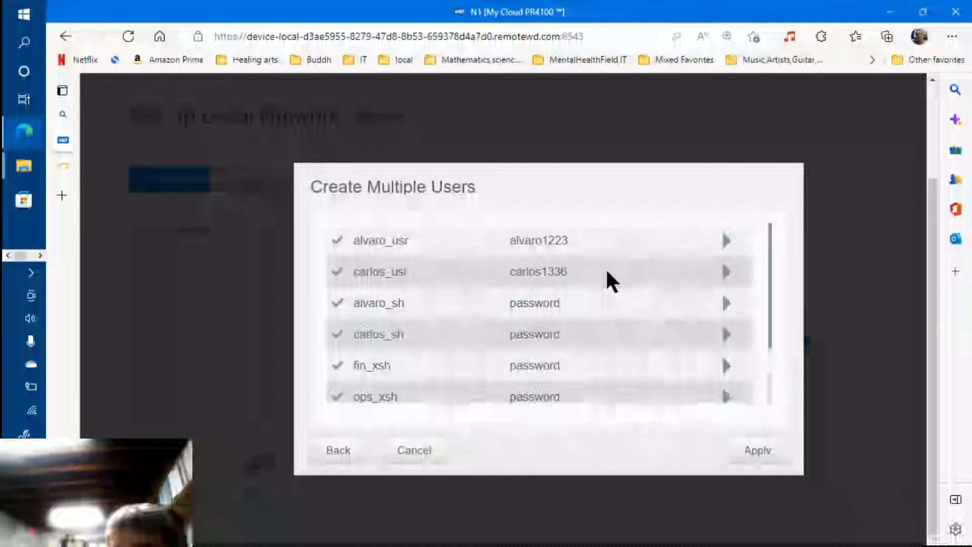
left_click(770, 389)
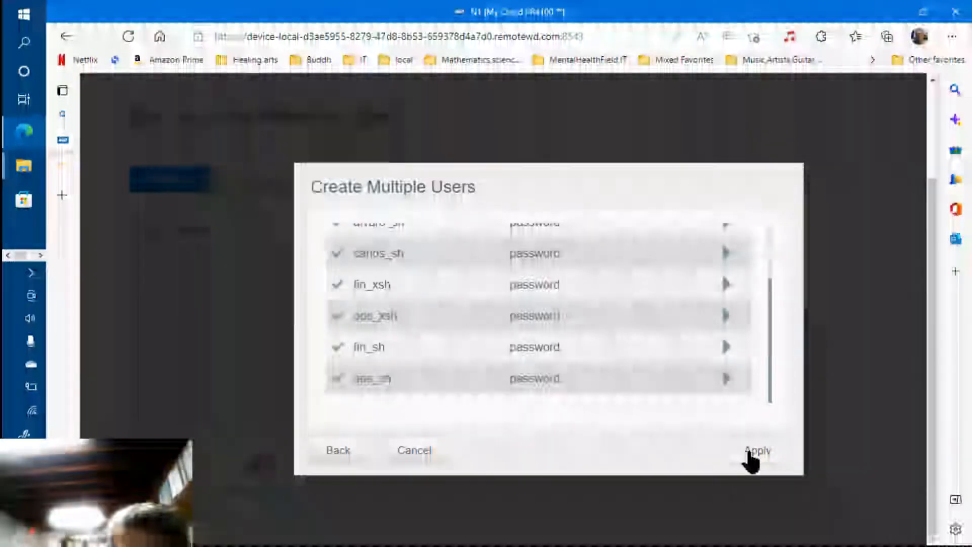
Switch to the Word document Stages_of_increasingly_expanding_import_files-20220613.docx, play a short passage with Read Aloud, and review the notes on importing the stage 01 users file.
key("alt+Tab")
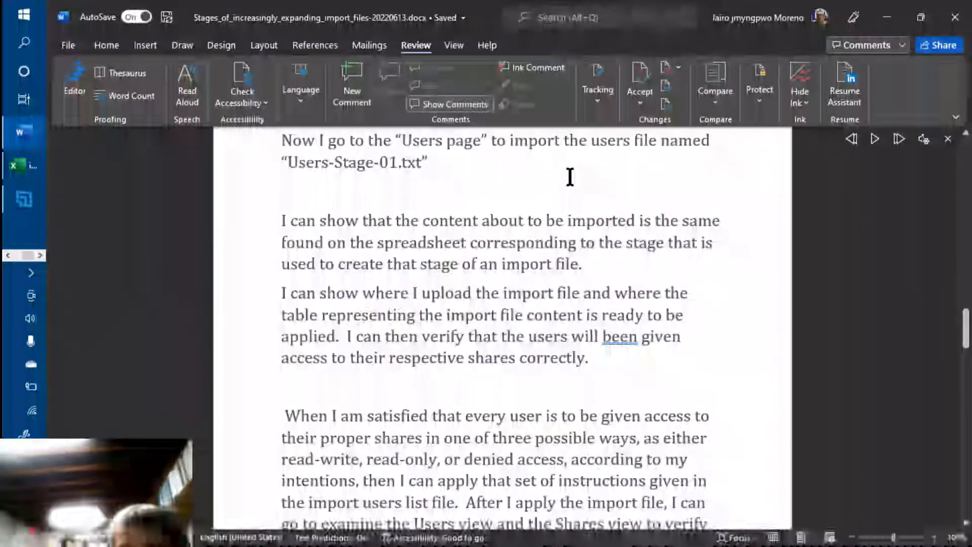
left_click(874, 139)
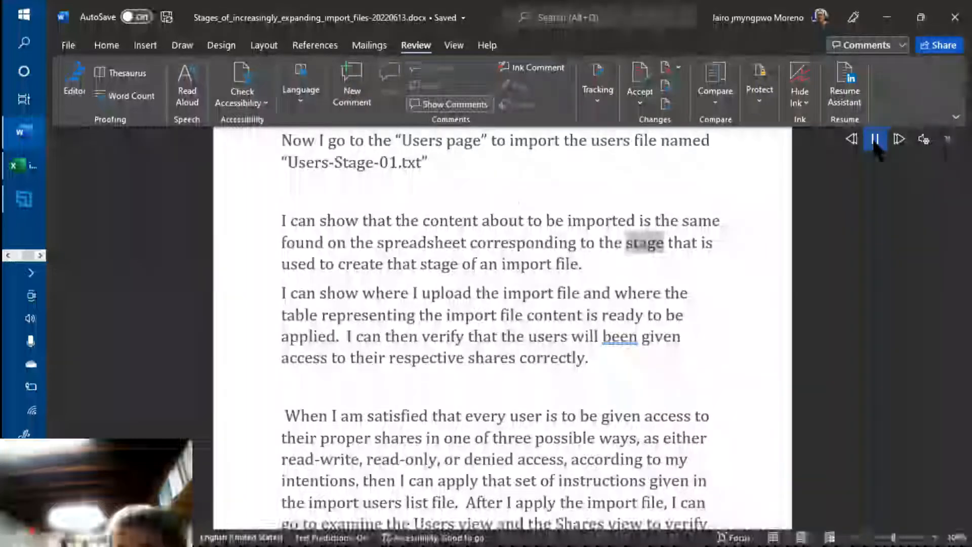
left_click(876, 142)
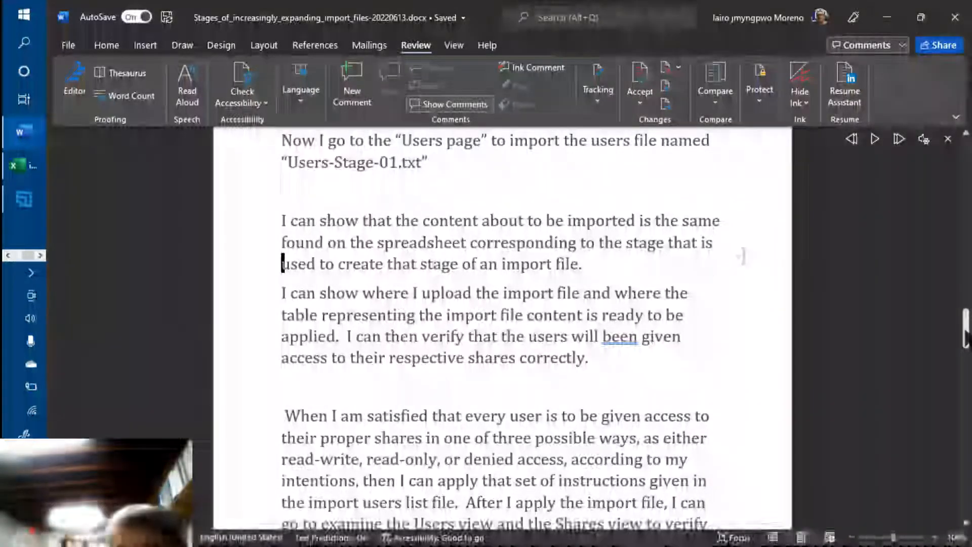
left_click_drag(965, 328, 961, 193)
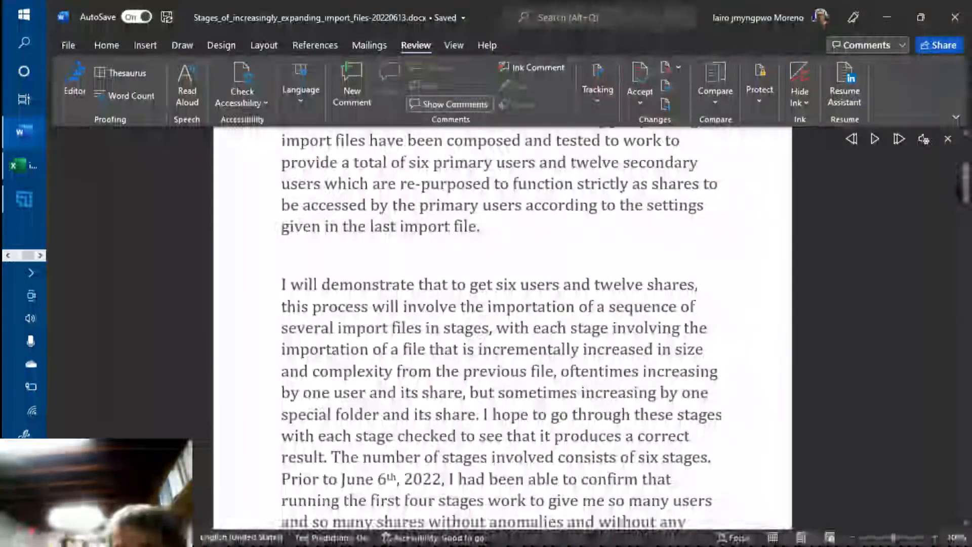
left_click_drag(965, 179, 968, 154)
left_click_drag(967, 198, 967, 314)
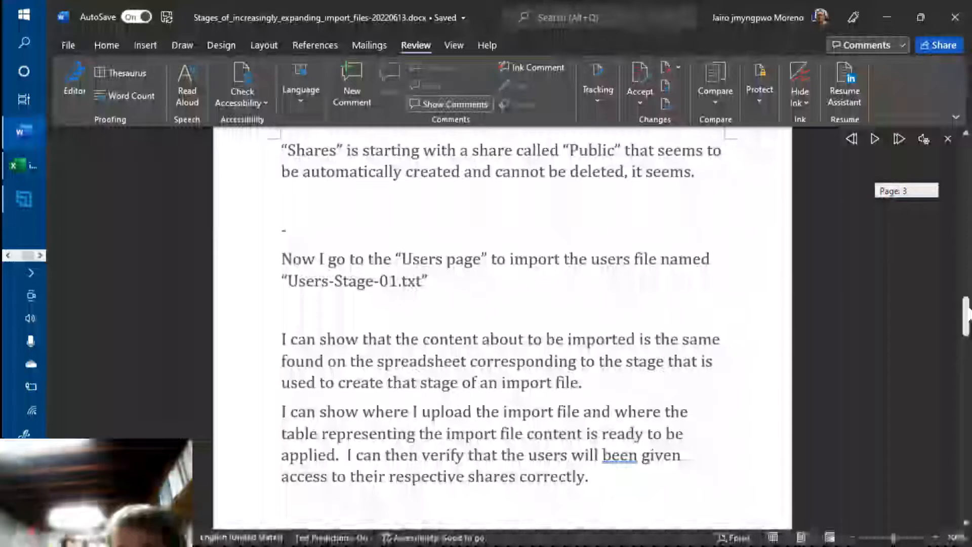
Place the text cursor just before Users-Stage-01 in the import file name mentioned in the notes.
left_click_drag(968, 315, 968, 315)
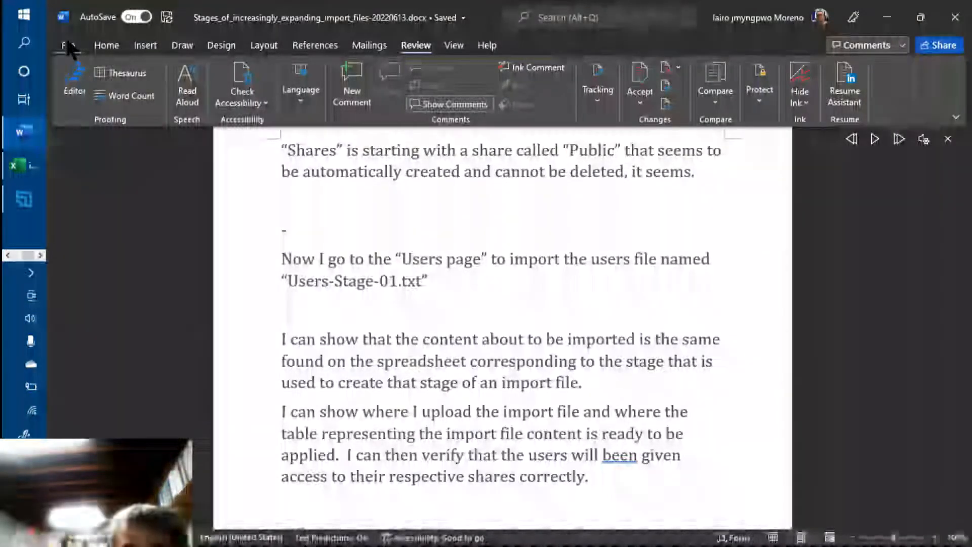
left_click(102, 50)
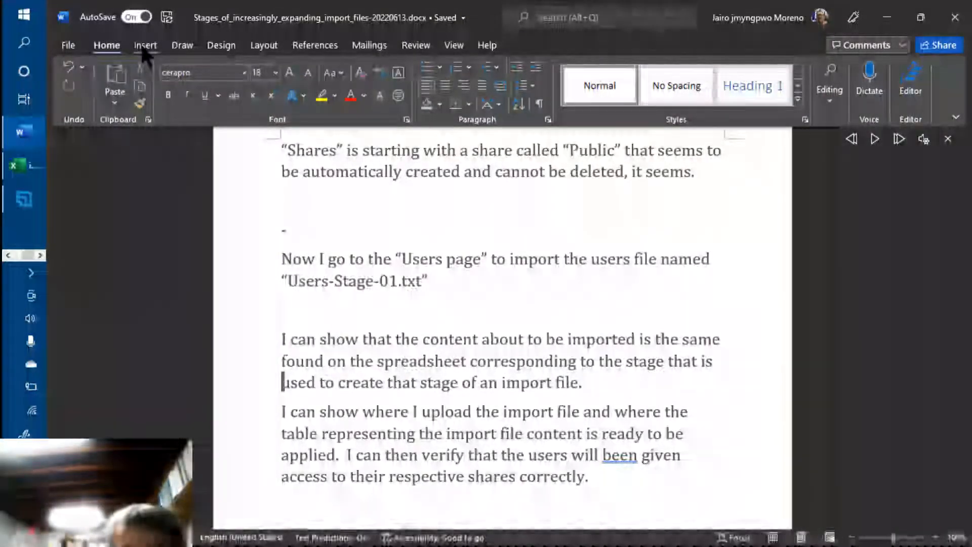
double_click(358, 282)
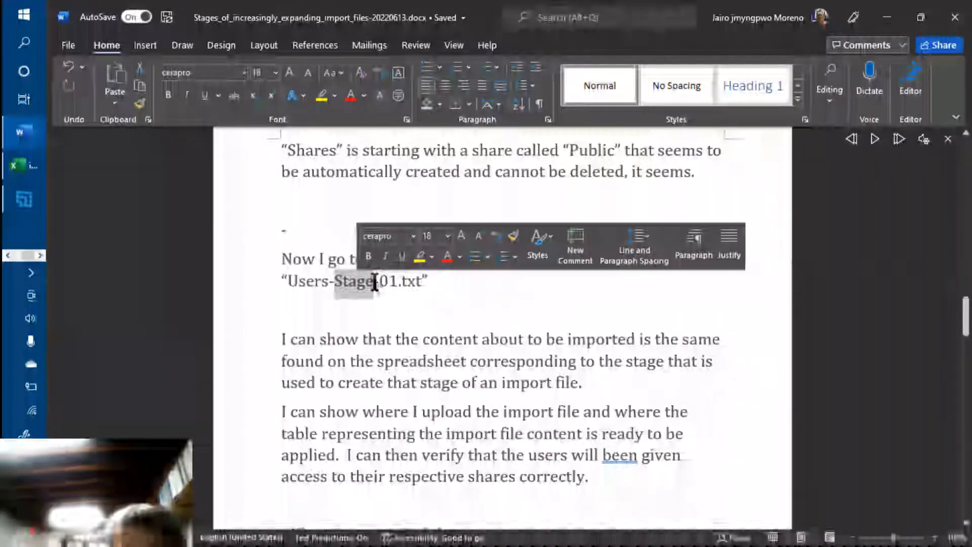
left_click(375, 282)
key("Left")
key("Left")
key("Left")
key("Left")
key("Left")
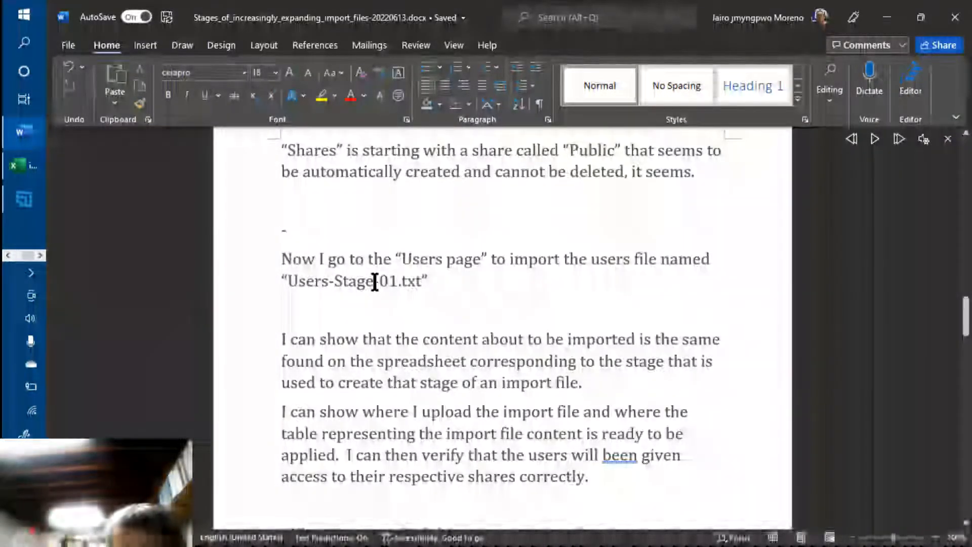
Switch to the EWI NAS folder in File Explorer and copy the base name of import_users_list-stage-01.txt.
key("alt+Tab")
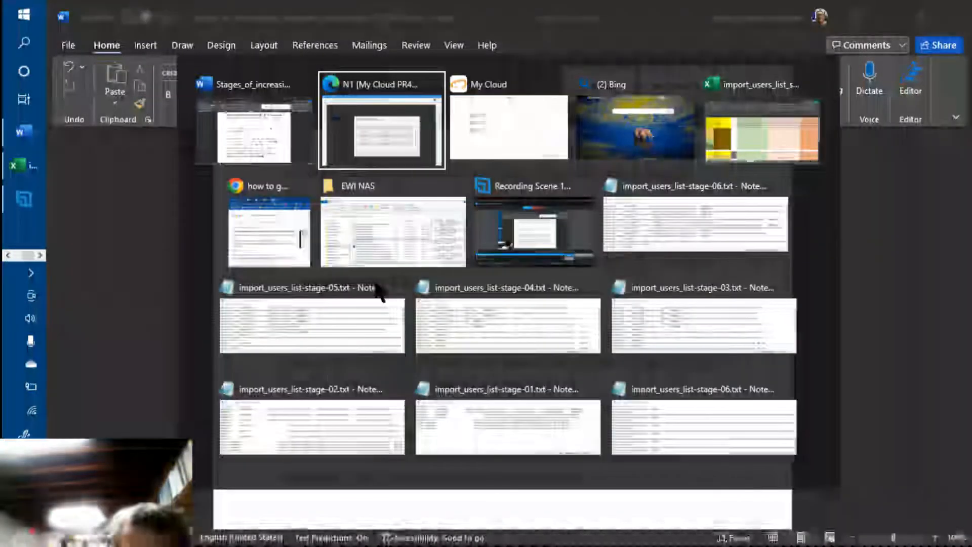
key("alt+Tab")
left_click(376, 263)
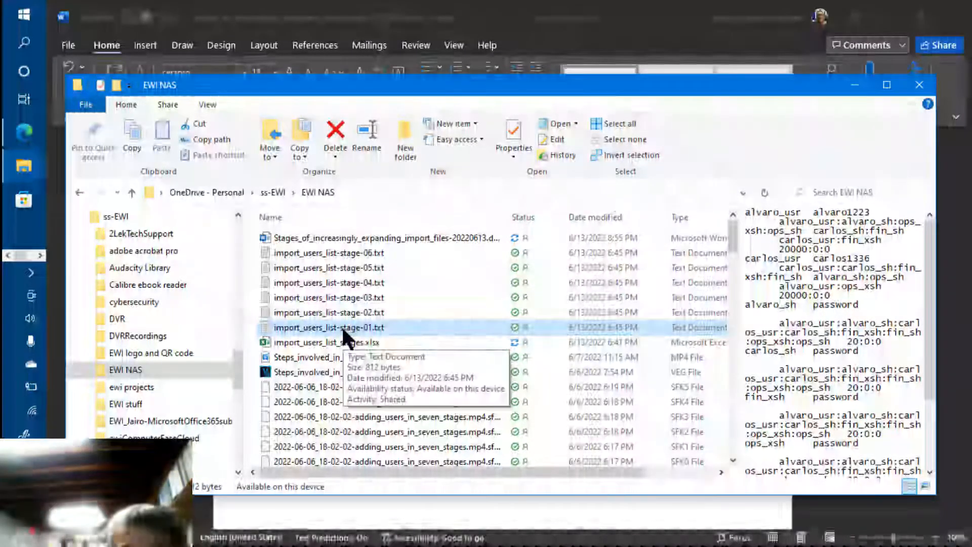
left_click(341, 327)
key("ctrl+c")
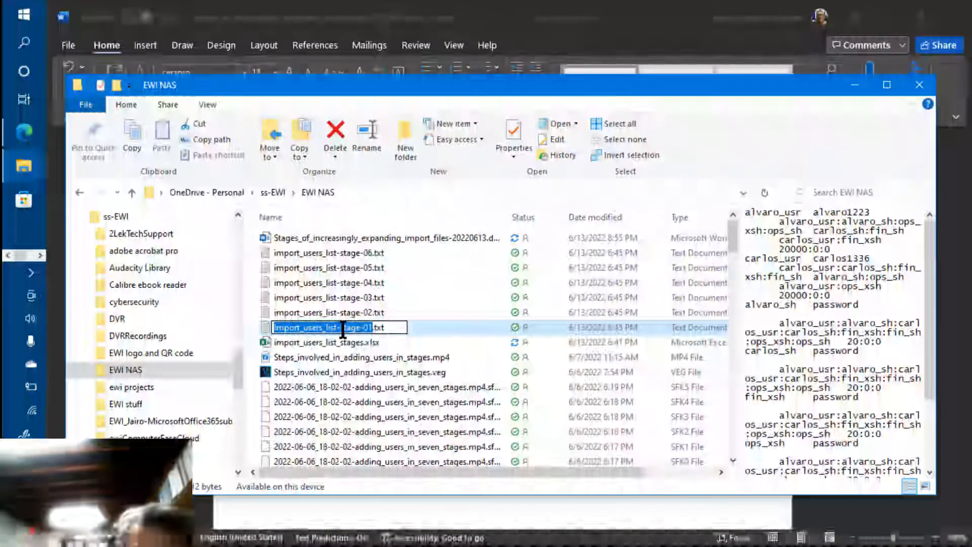
Return to the Word notes and replace Users-Stage-01 with the copied name import_users_list-stage-01, keeping the .txt extension.
key("alt+Tab")
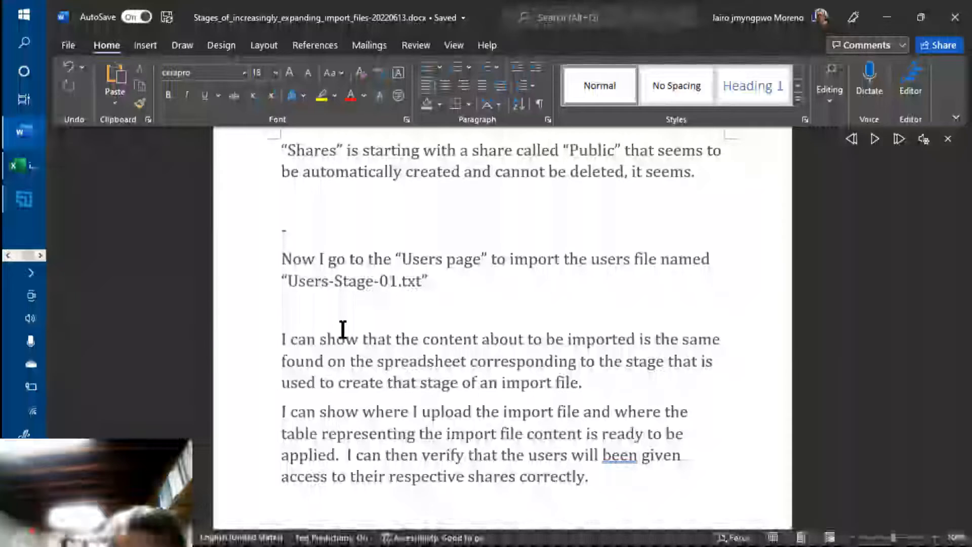
key("ctrl+shift+Right")
key("ctrl+shift+Right")
key("ctrl+shift+Right")
key("ctrl+shift+Right")
key("ctrl+shift+Right")
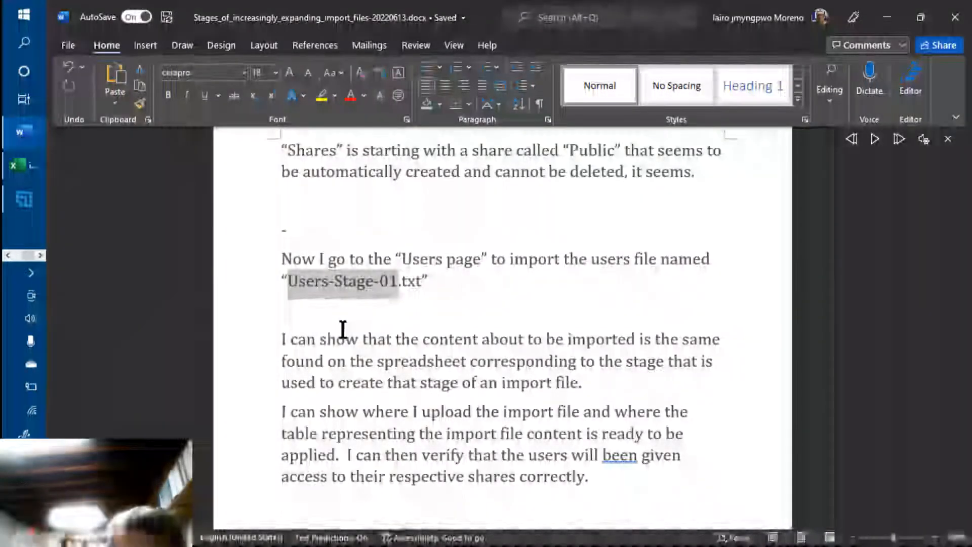
key("ctrl+v")
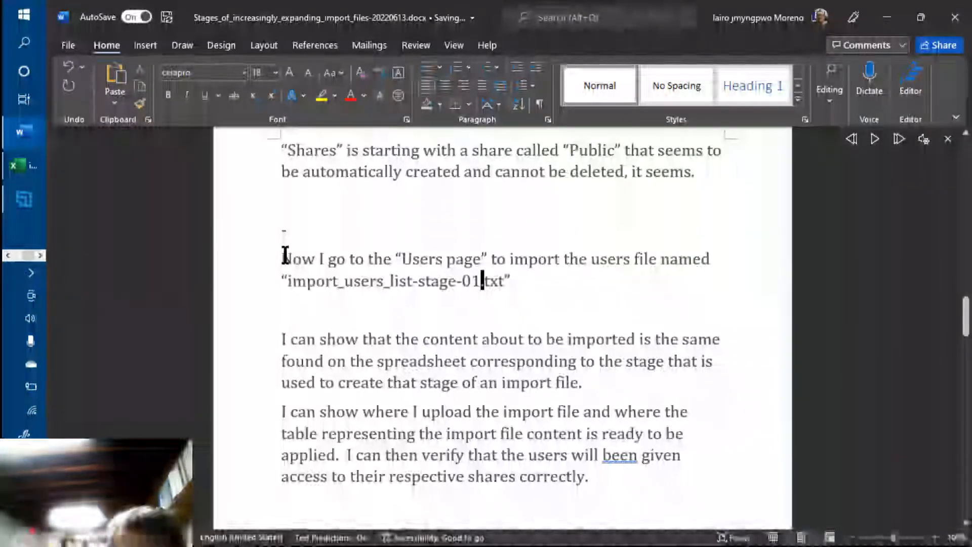
Play Read Aloud from the paragraph starting "Now I go to the" and pause it after the passage on verifying permissions.
left_click(283, 258)
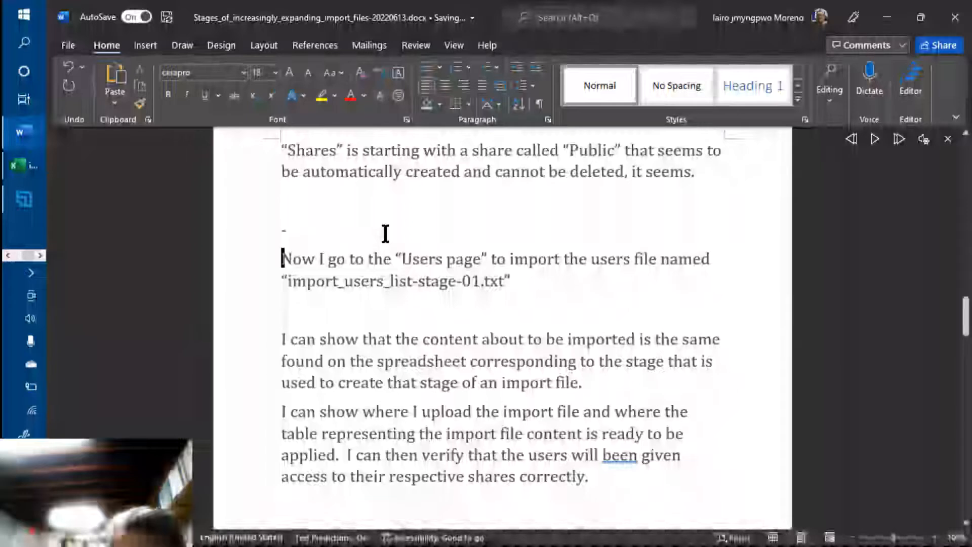
left_click(874, 139)
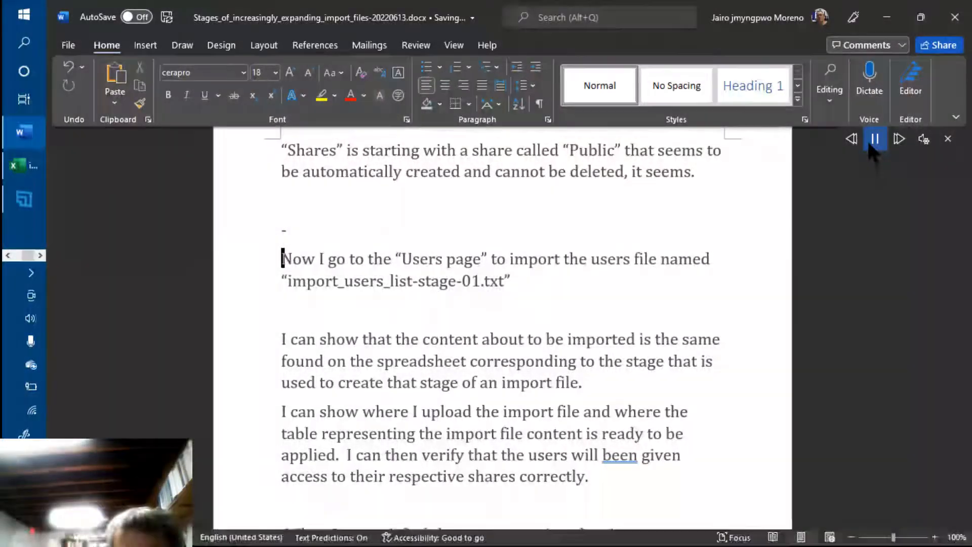
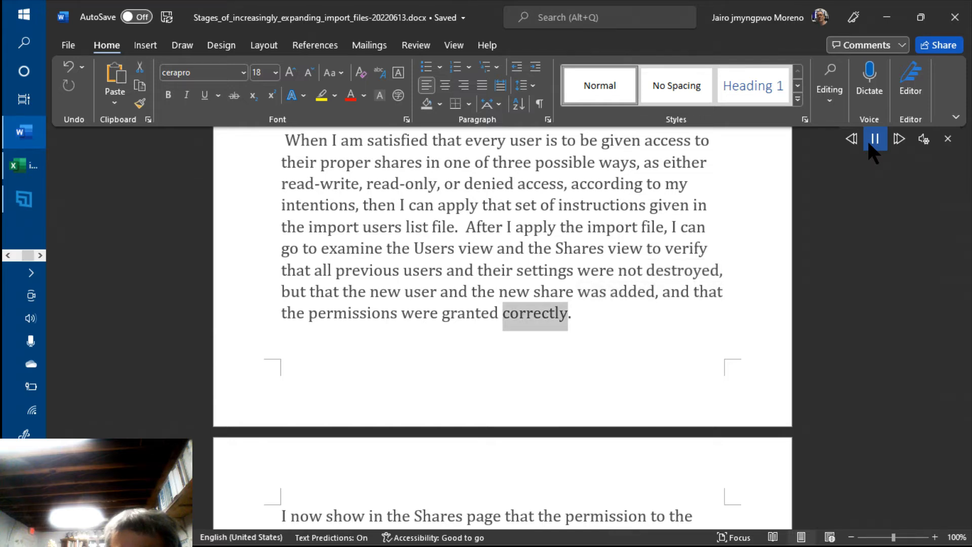
left_click(869, 144)
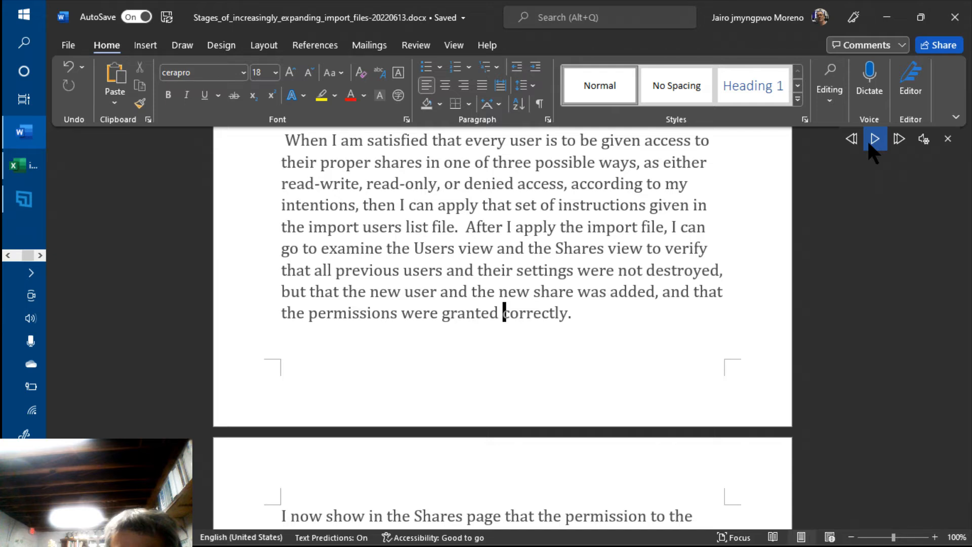
Switch to the My Cloud PR4100 page in Edge, recheck the list of users to create, and apply the import.
key("alt+Tab")
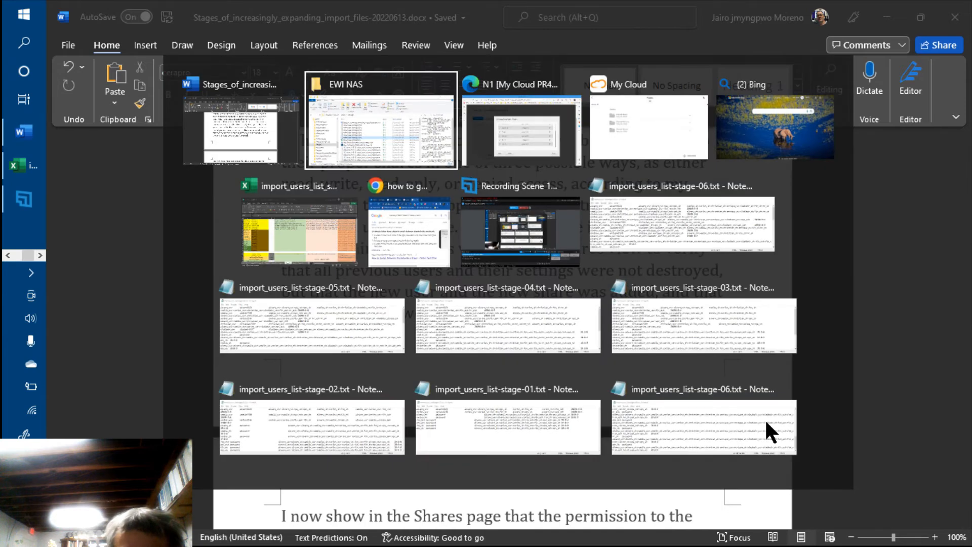
key("alt+Tab")
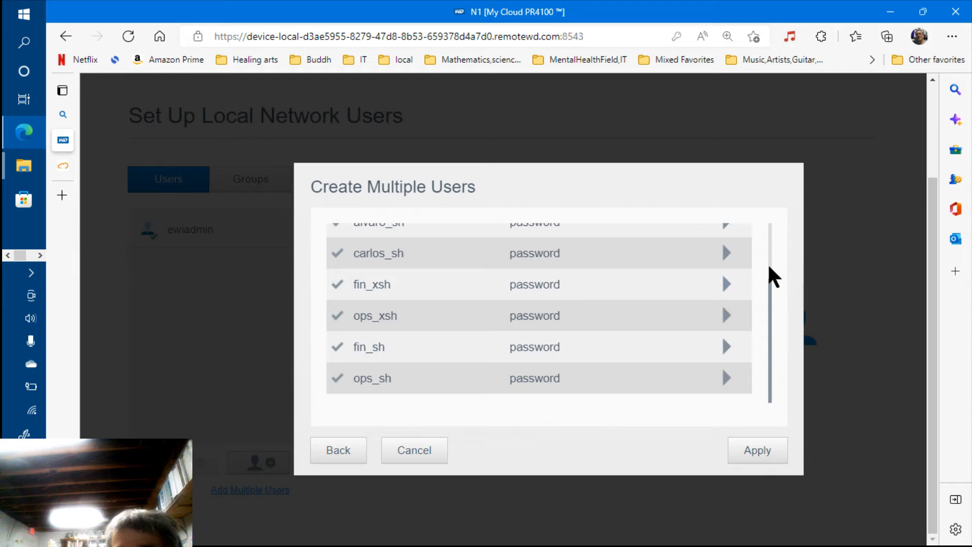
scroll(773, 276, "up", 2)
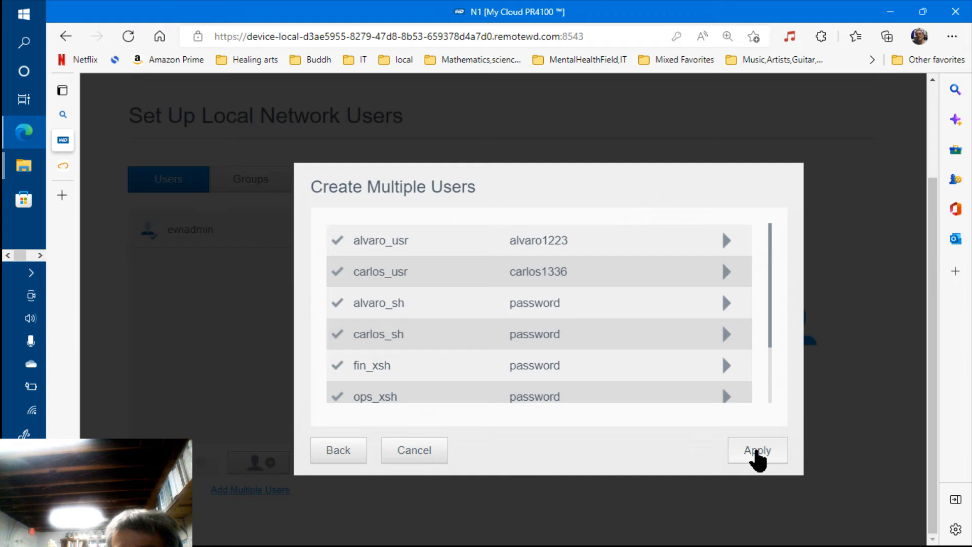
left_click(757, 452)
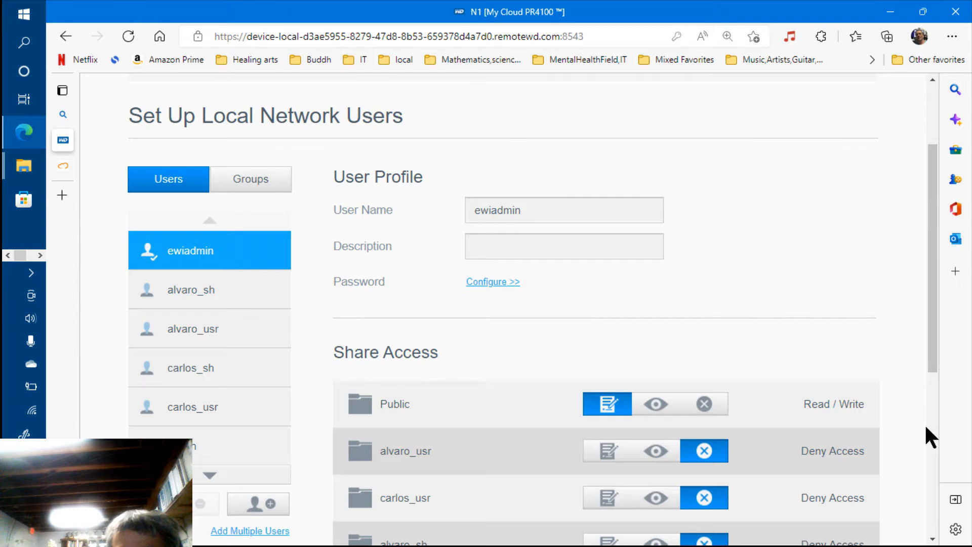
Review the share access of the ewiadmin account and of the first imported user below it.
scroll(924, 423, "down", 3)
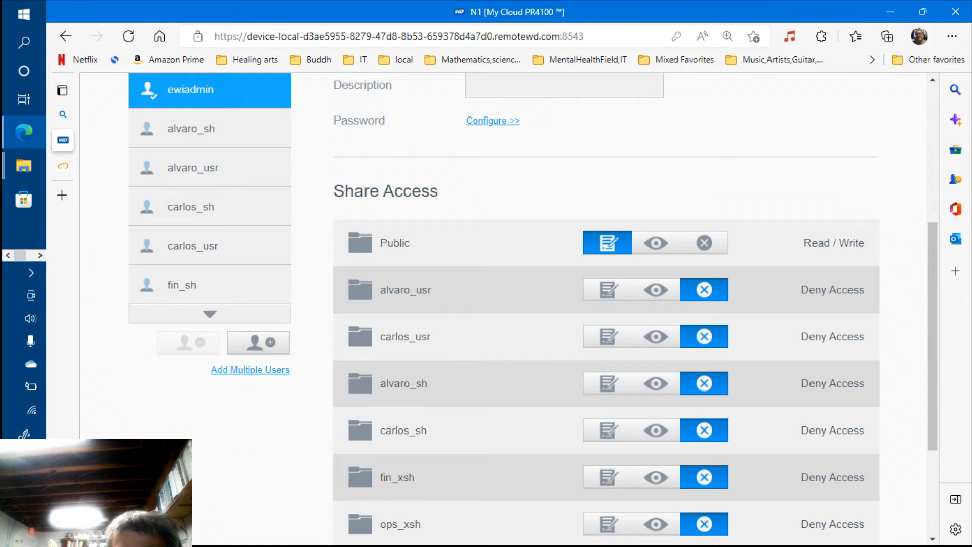
scroll(683, 393, "up", 1)
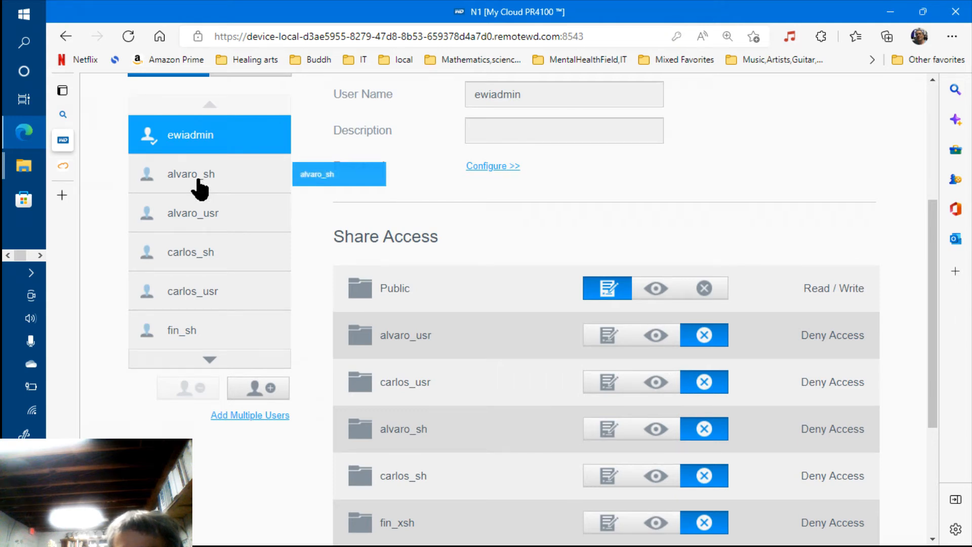
left_click(199, 180)
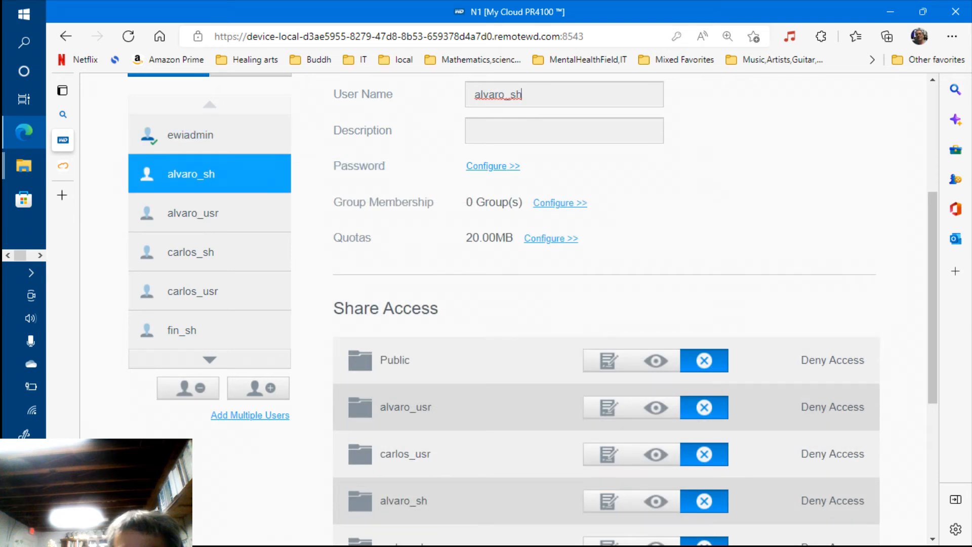
scroll(346, 253, "down", 2)
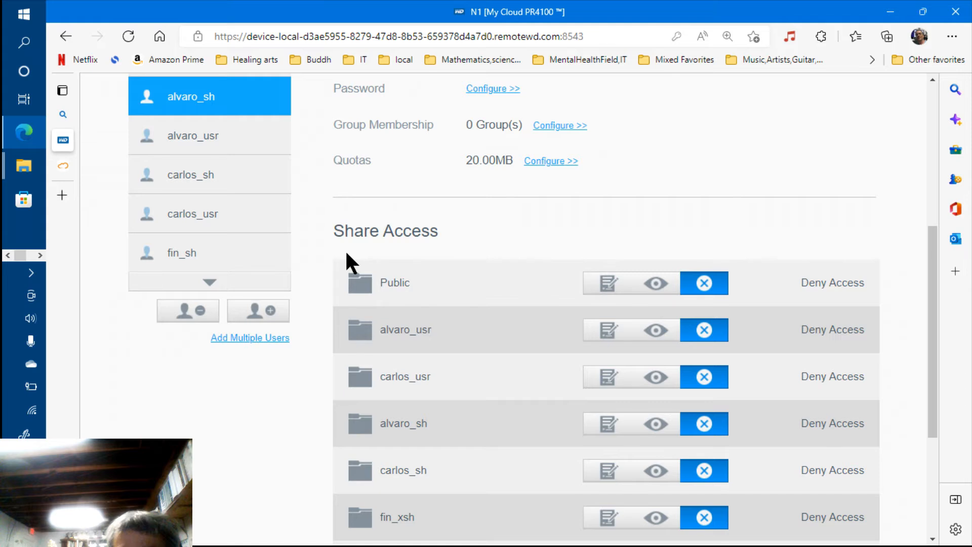
scroll(347, 260, "up", 2)
Open the second imported user's profile and review the quota and the access level for each share.
left_click(205, 246)
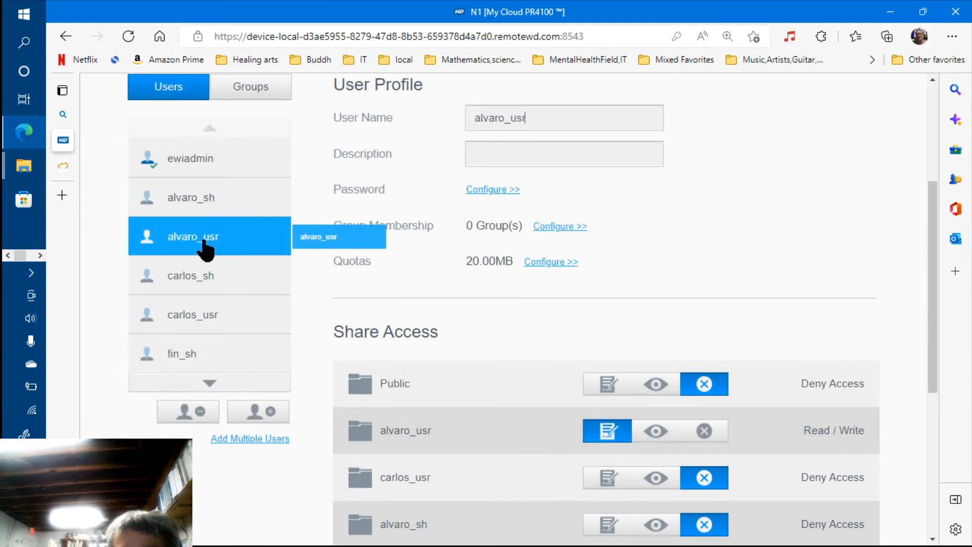
scroll(204, 243, "down", 3)
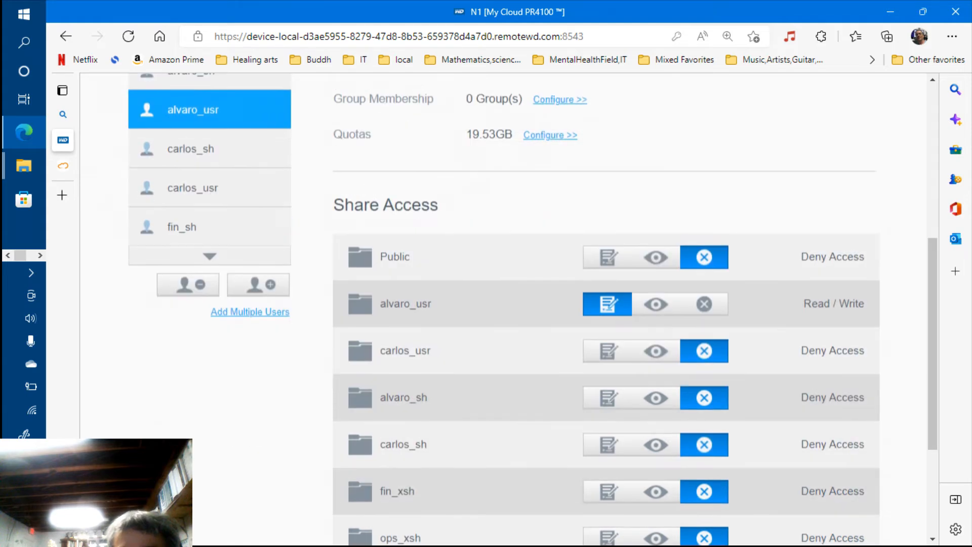
scroll(532, 309, "down", 2)
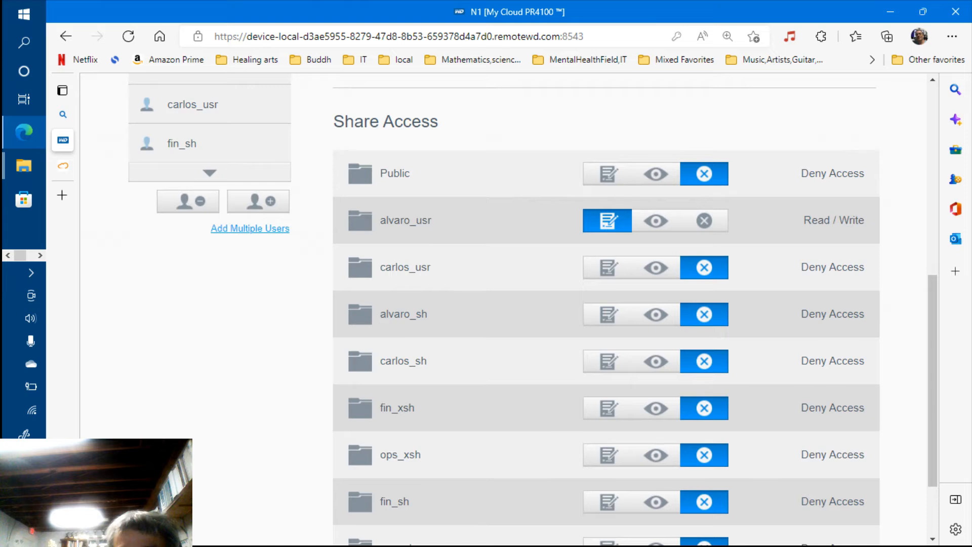
scroll(509, 309, "down", 2)
scroll(509, 309, "up", 1)
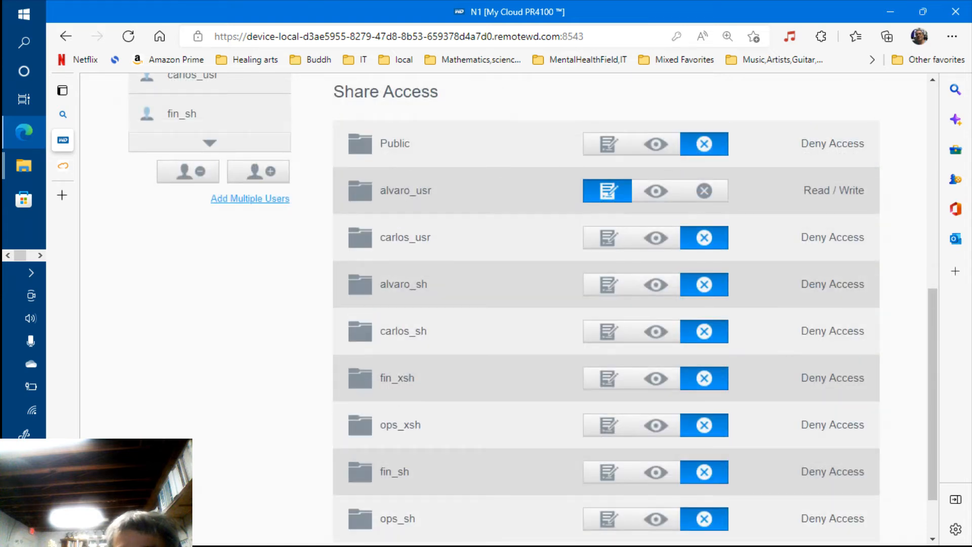
scroll(408, 287, "up", 2)
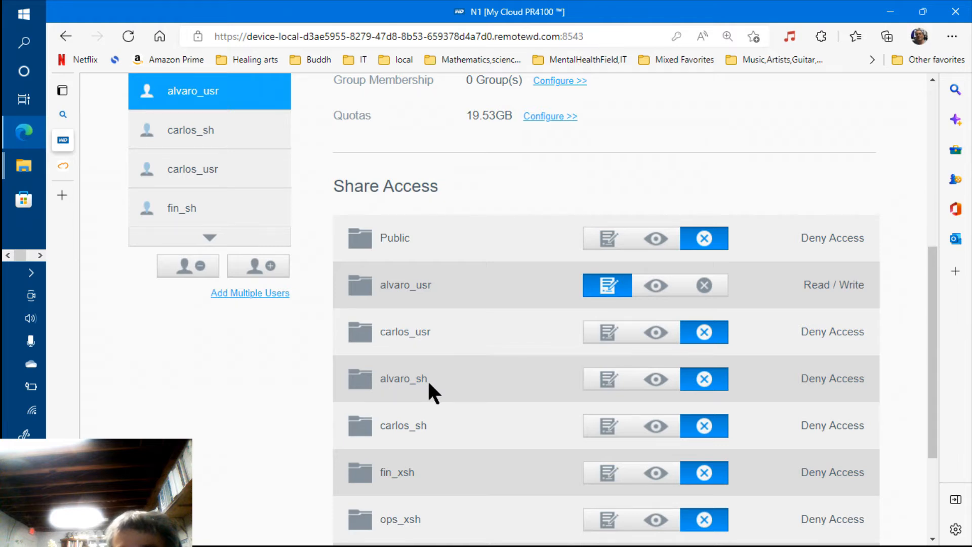
Check the second imported user's access to the ops_xsh, fin_sh and ops_sh shares at the end of the list.
scroll(427, 379, "down", 2)
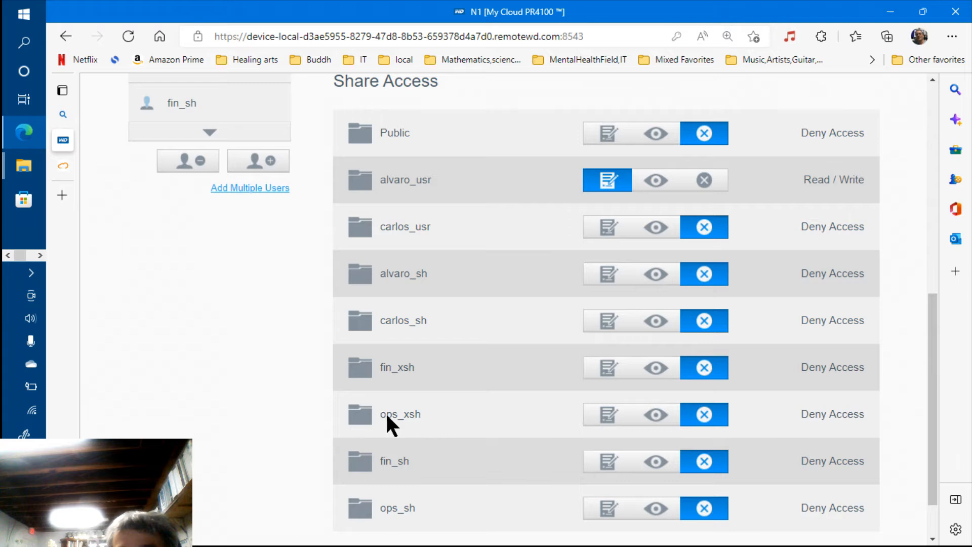
double_click(428, 416)
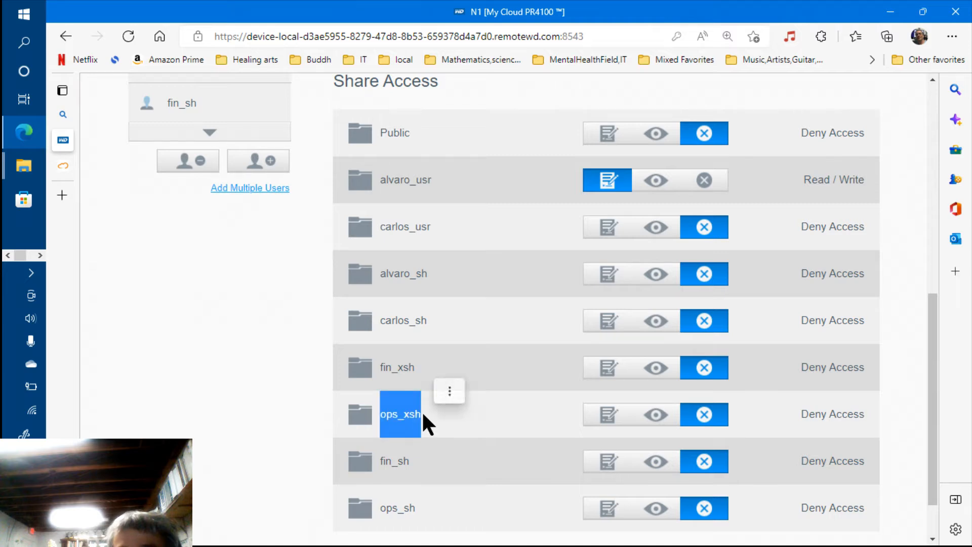
left_click(423, 413)
scroll(423, 414, "up", 1)
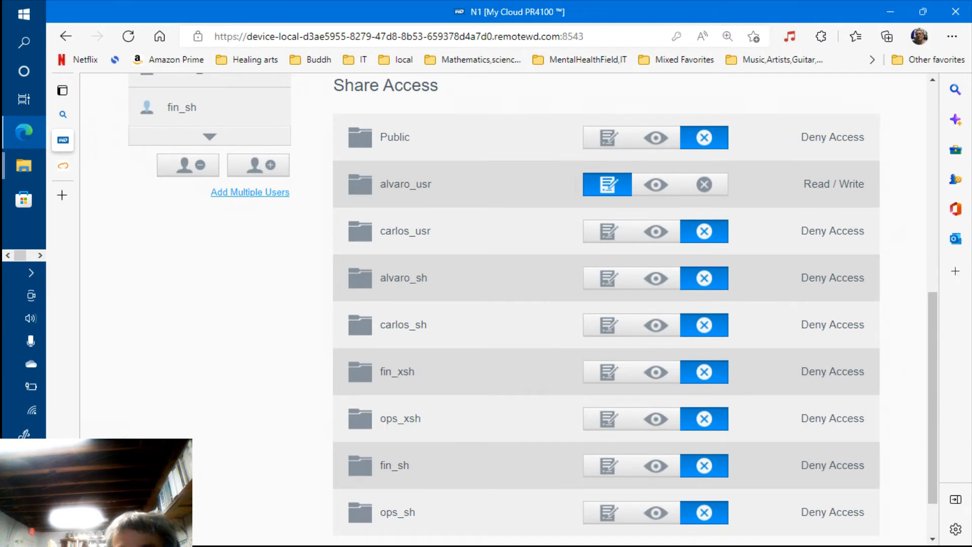
scroll(417, 410, "down", 1)
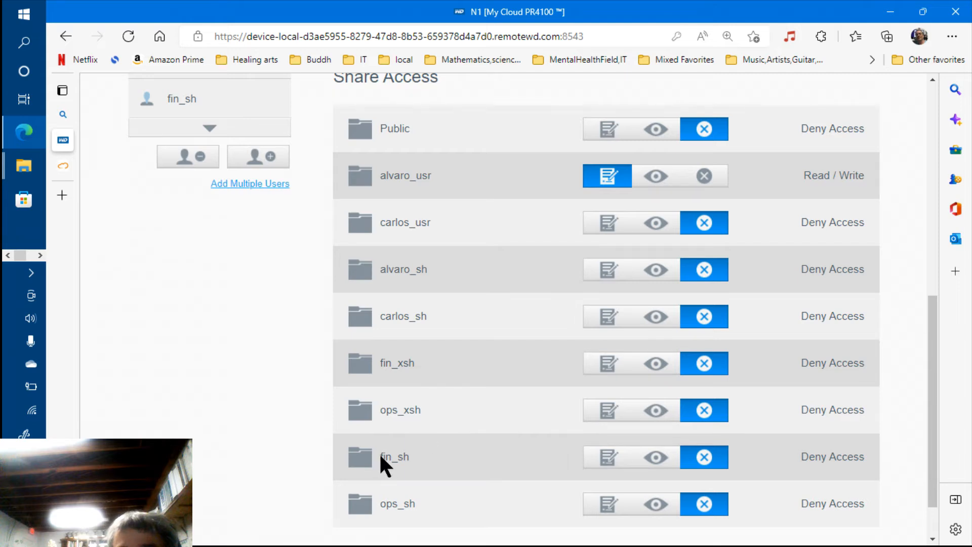
left_click_drag(381, 457, 414, 458)
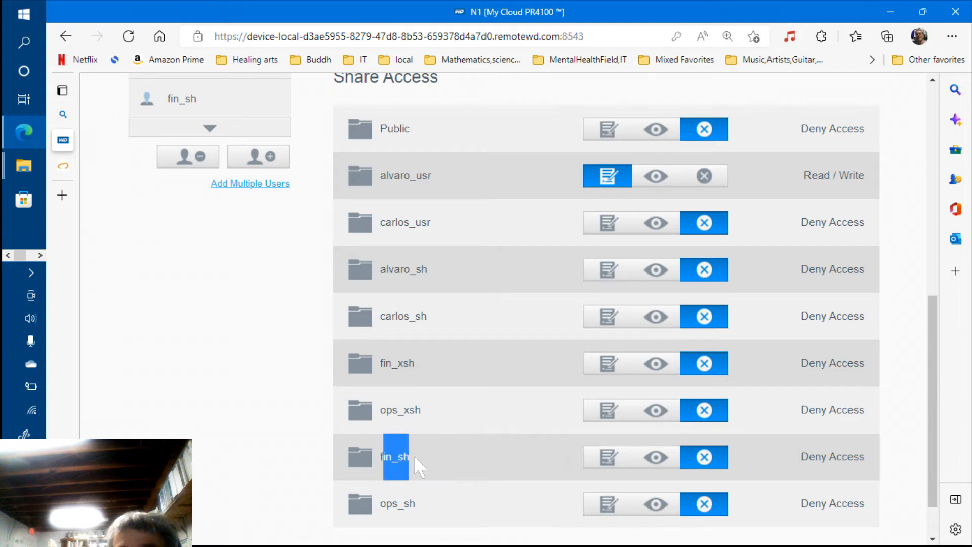
left_click(381, 499)
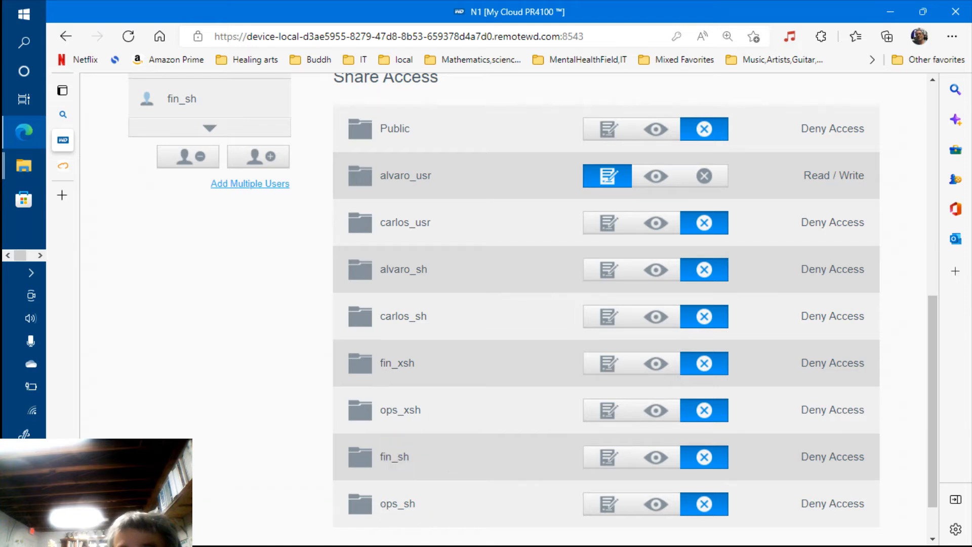
scroll(524, 300, "down", 1)
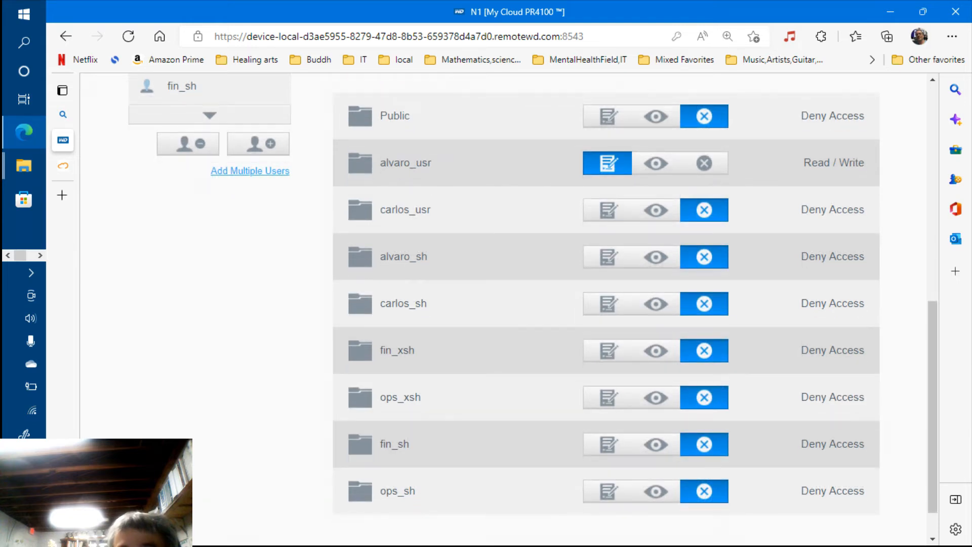
scroll(525, 300, "up", 4)
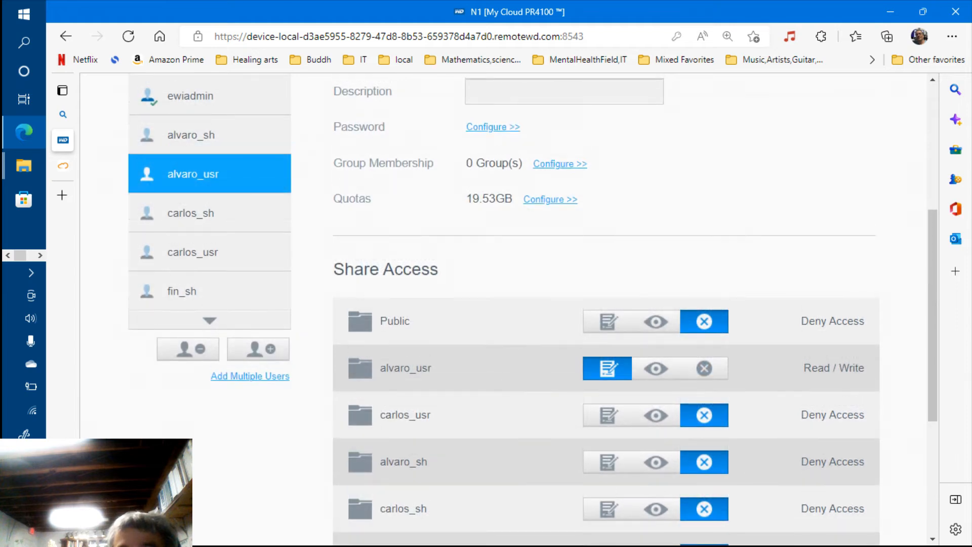
Review the second imported user's access levels from the Public share down to ops_sh, and recheck the quota.
scroll(657, 498, "down", 5)
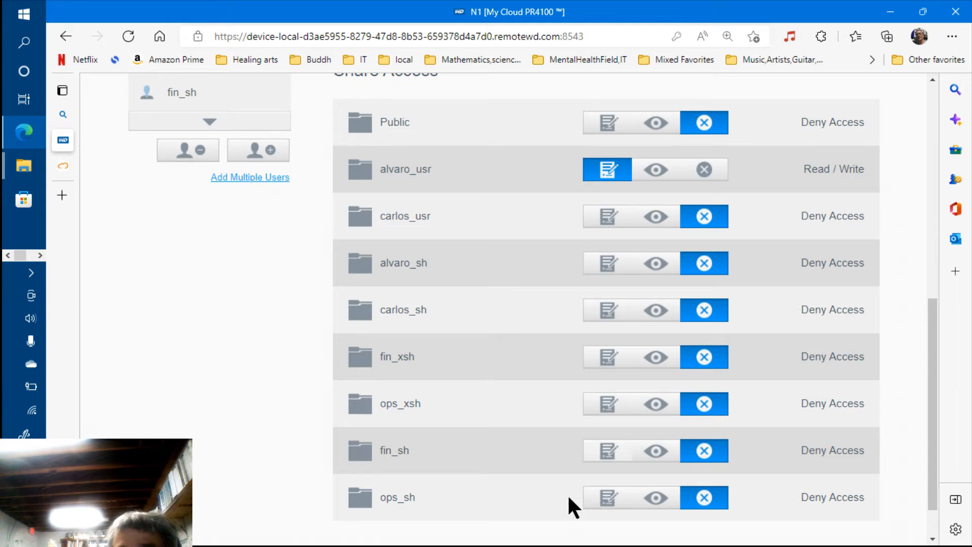
scroll(568, 498, "down", 1)
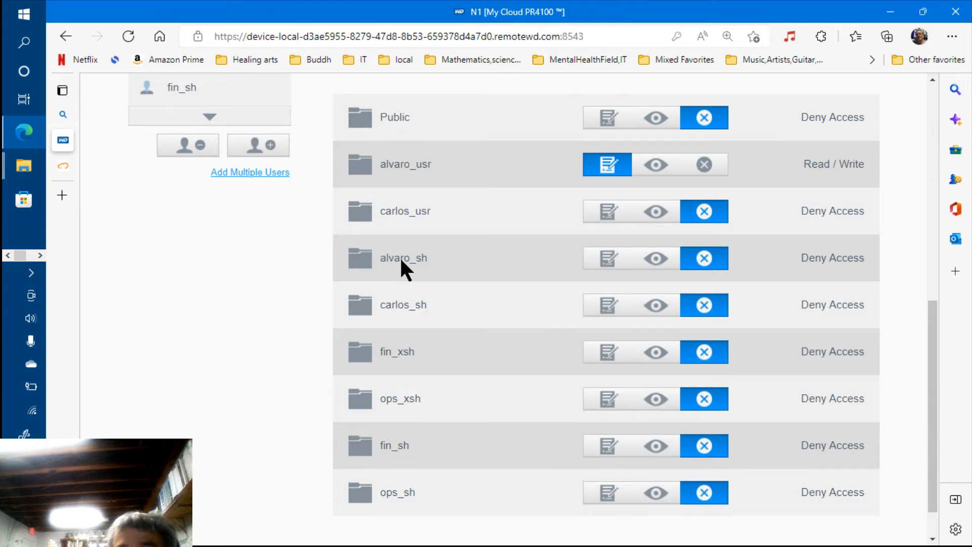
scroll(399, 256, "up", 5)
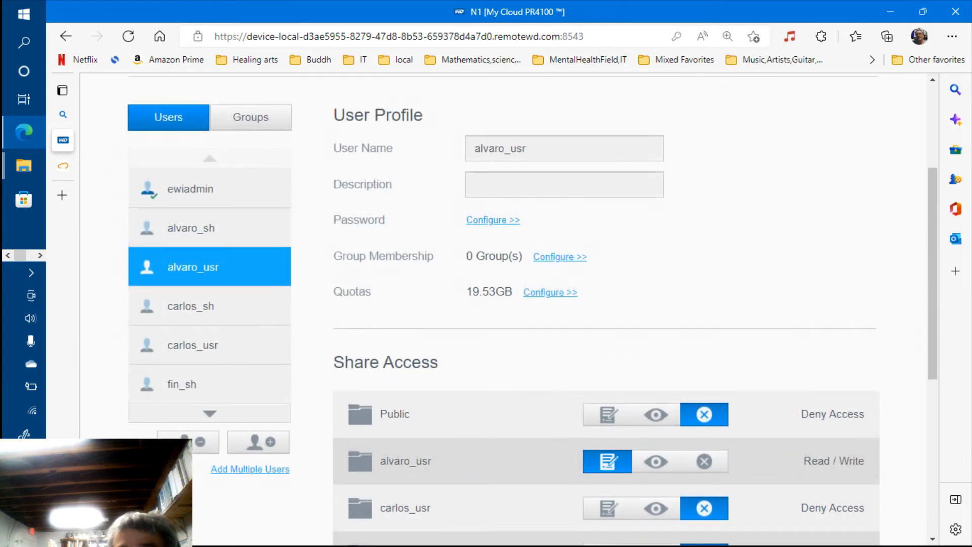
double_click(468, 293)
left_click(442, 291)
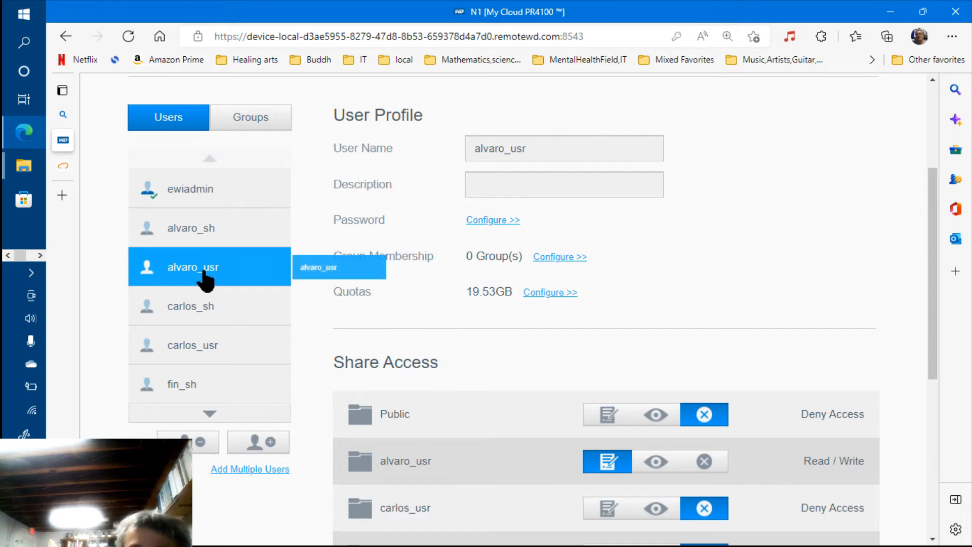
Open the fourth imported user's profile and check the access to the ops_sh, fin_sh, ops_xsh and fin_xsh shares.
left_click(190, 350)
scroll(189, 349, "down", 5)
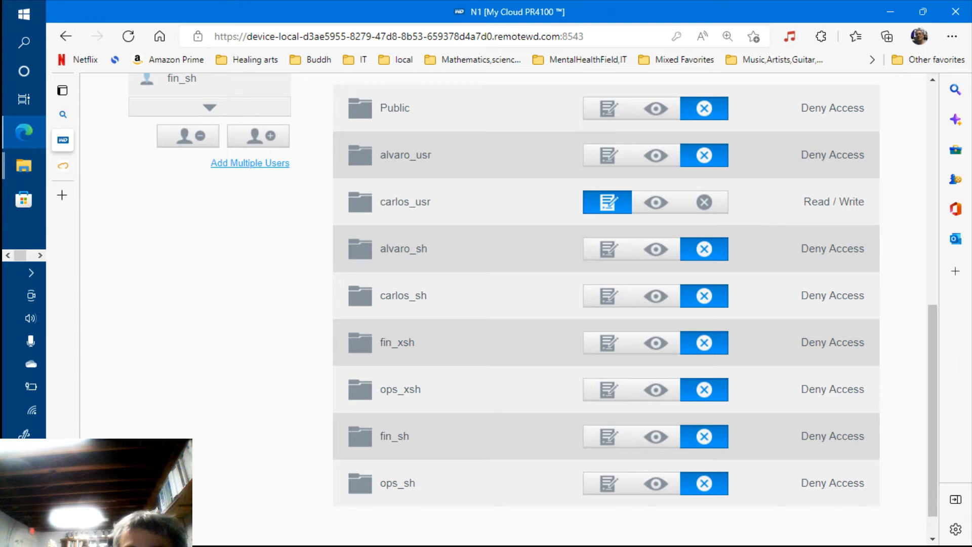
scroll(410, 451, "down", 1)
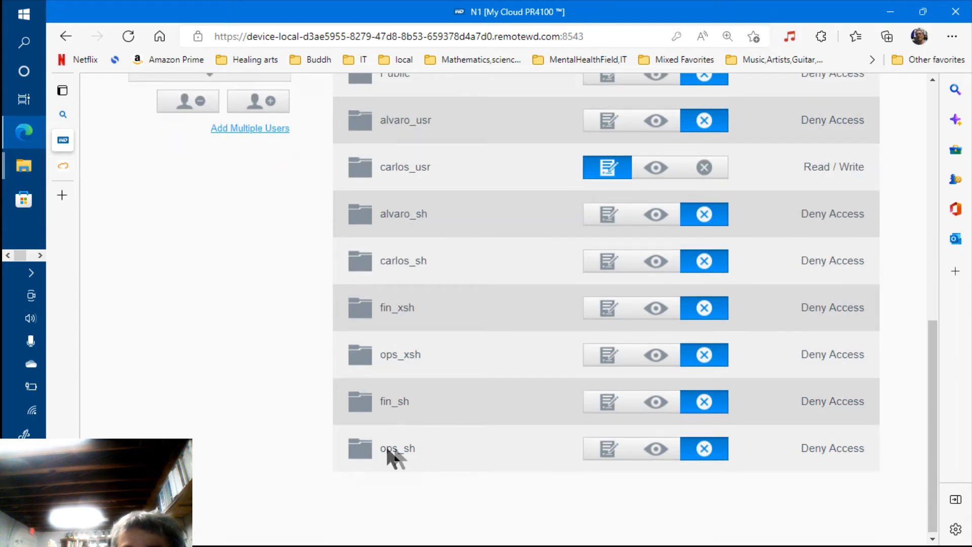
double_click(394, 445)
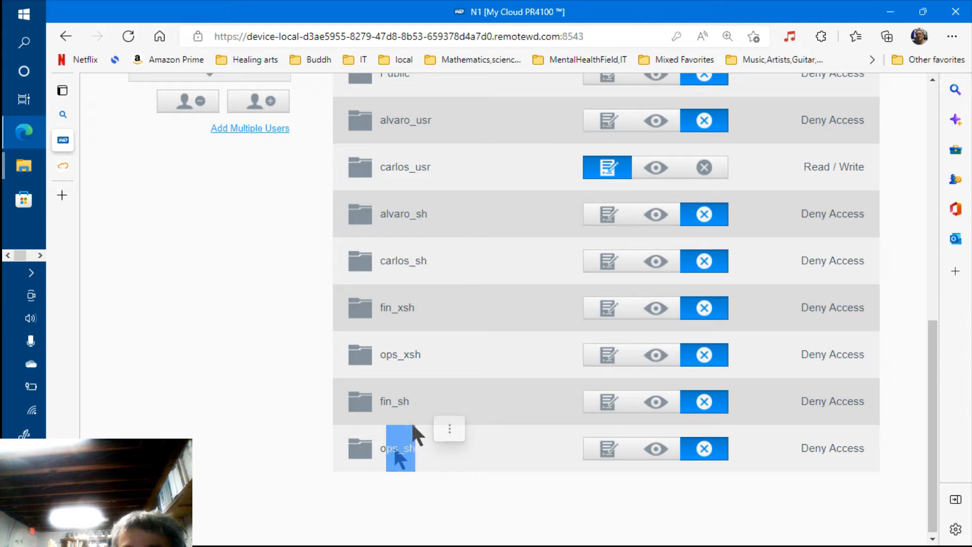
double_click(381, 402)
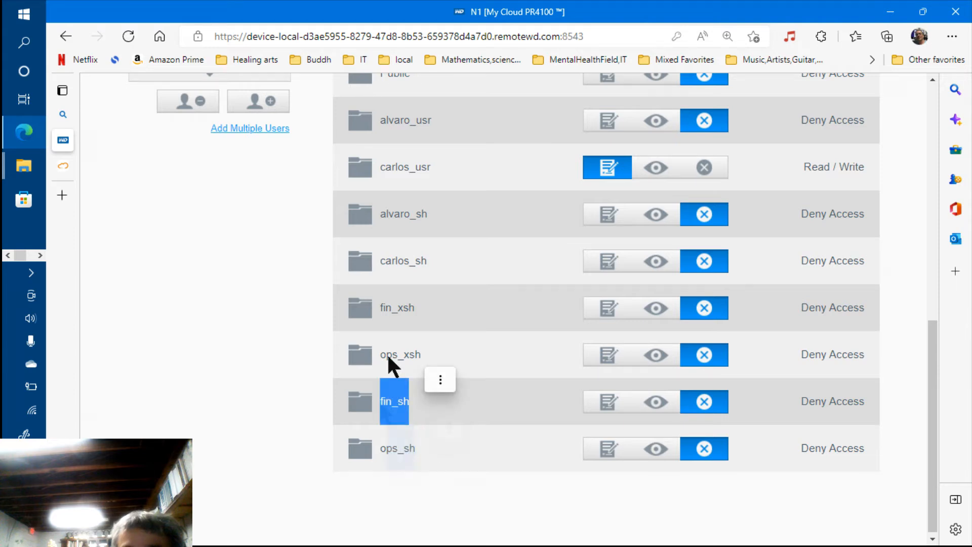
double_click(383, 355)
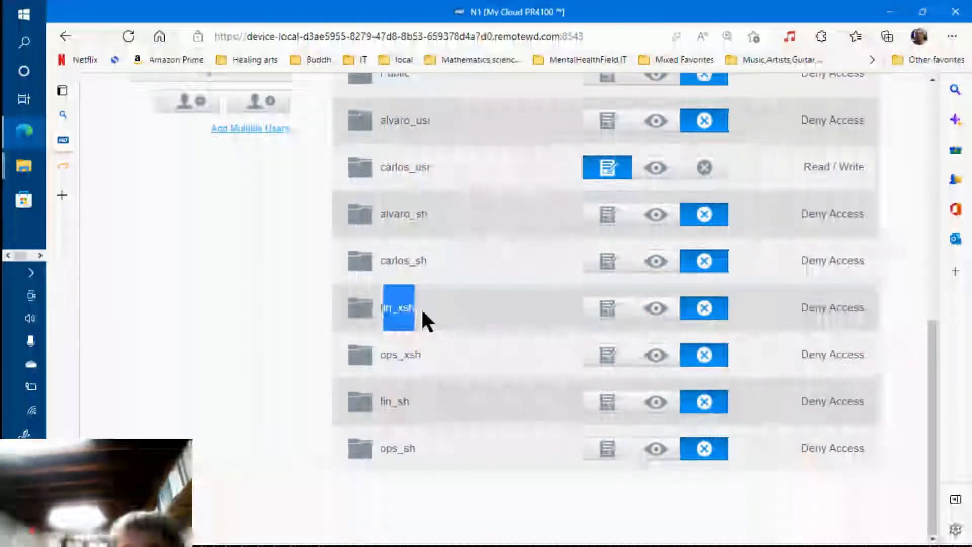
Check the fourth imported user's access to each of the personal shares listed between Public and fin_xsh, and review the quota.
scroll(420, 308, "up", 2)
double_click(426, 354)
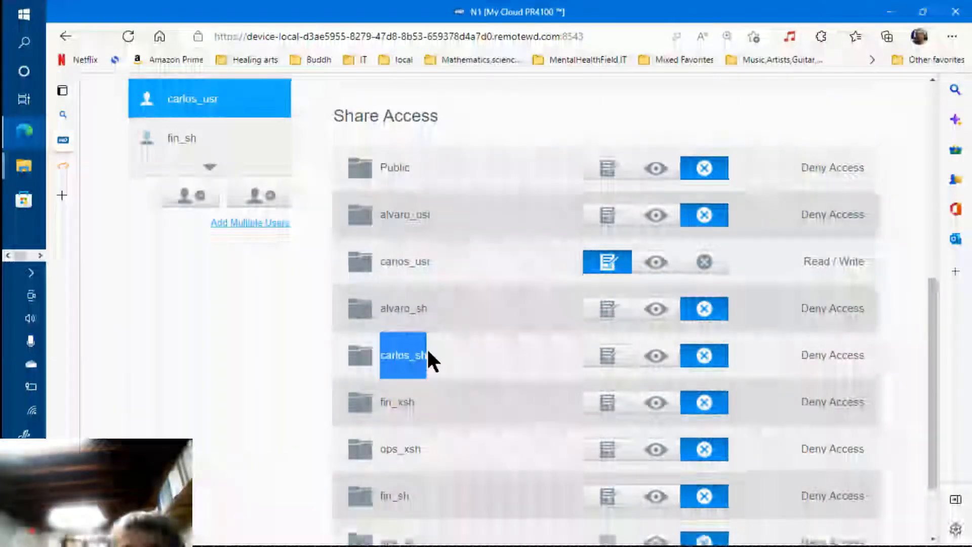
double_click(382, 307)
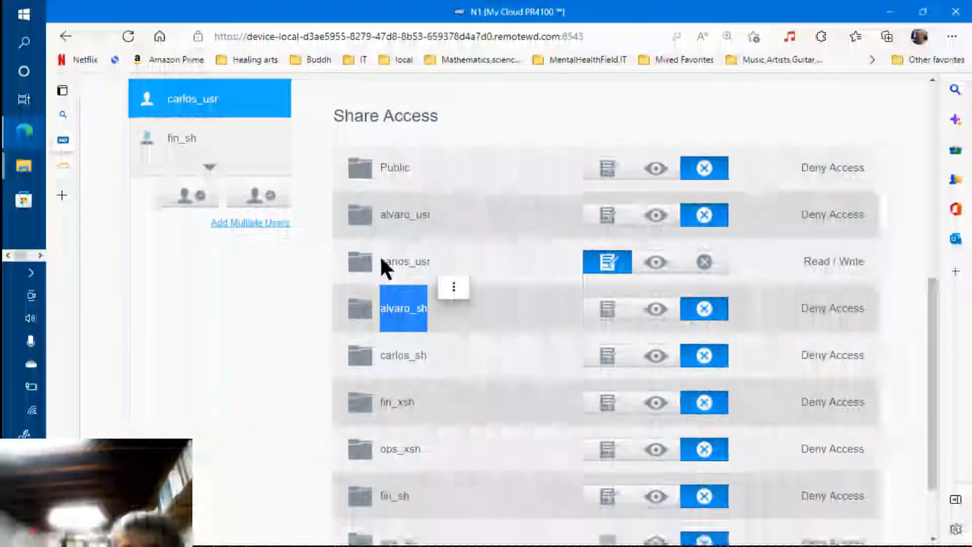
scroll(381, 259, "up", 1)
double_click(425, 326)
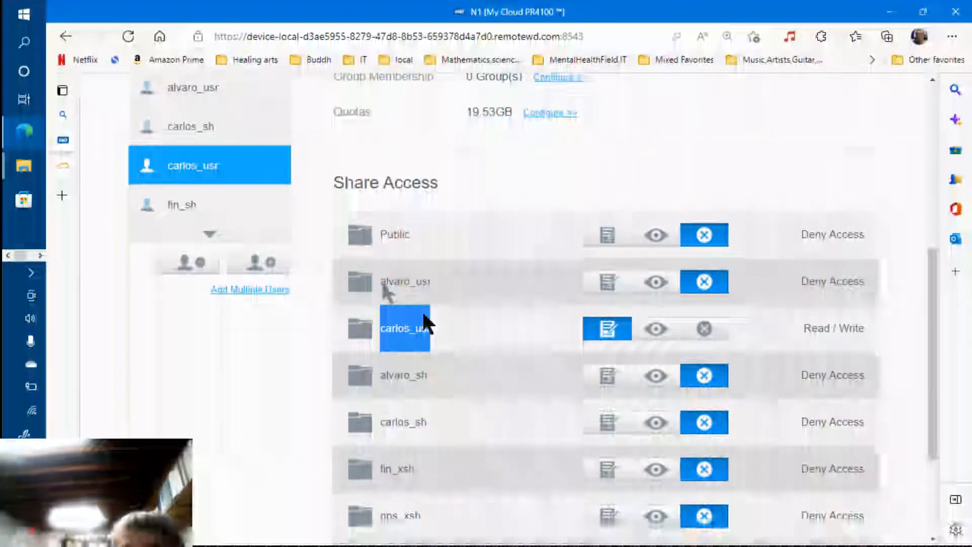
double_click(382, 282)
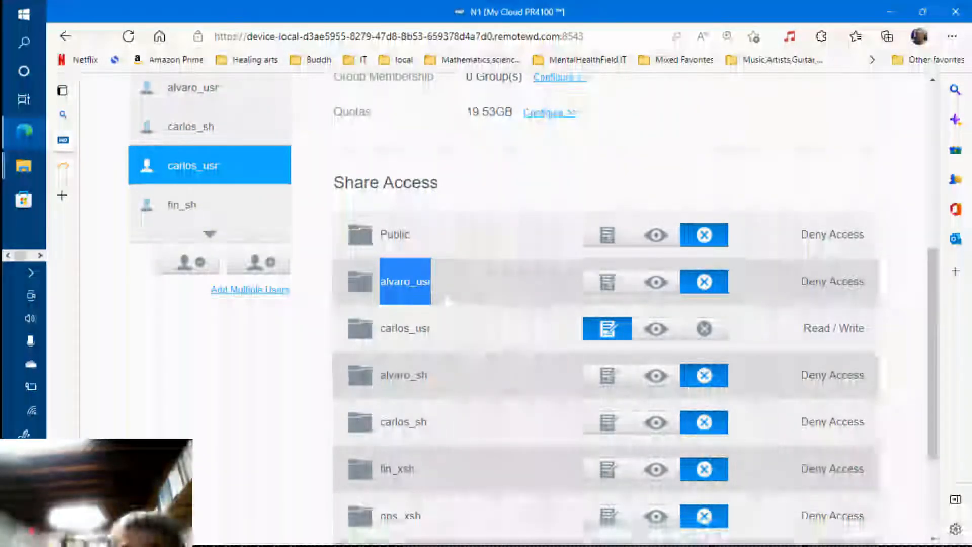
scroll(213, 299, "up", 3)
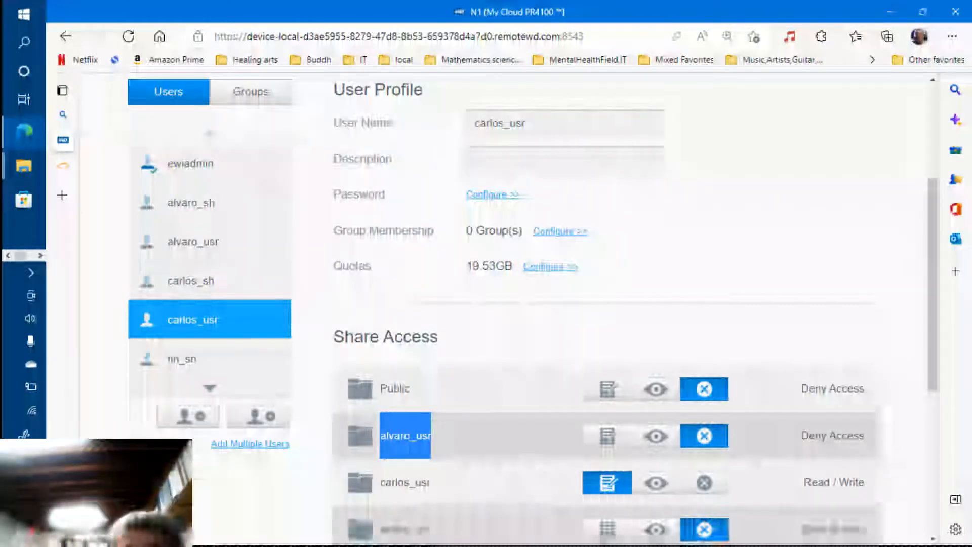
scroll(129, 416, "down", 4)
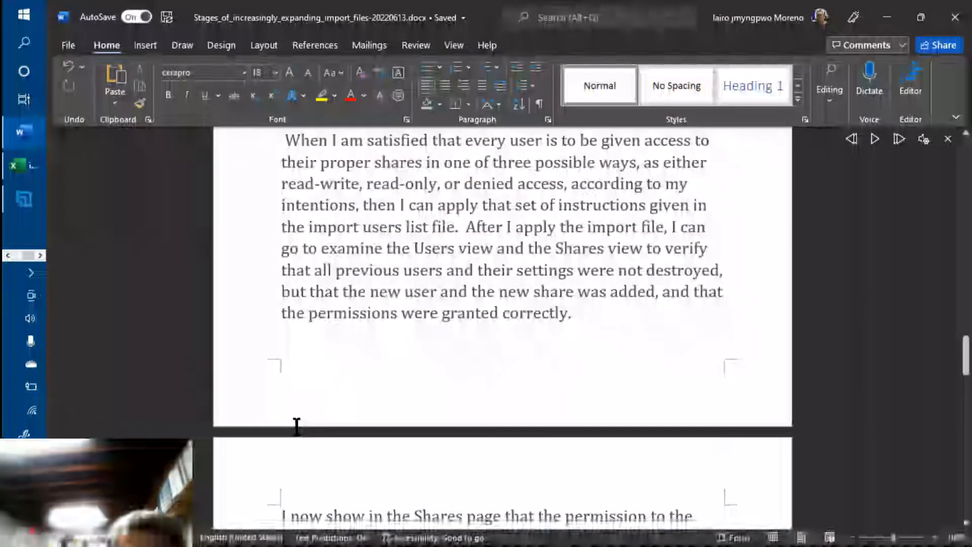
Switch to the Word notes on import stages and have the paragraph about incomplete share permissions read aloud, pausing at its end.
left_click(504, 313)
left_click_drag(966, 355, 967, 384)
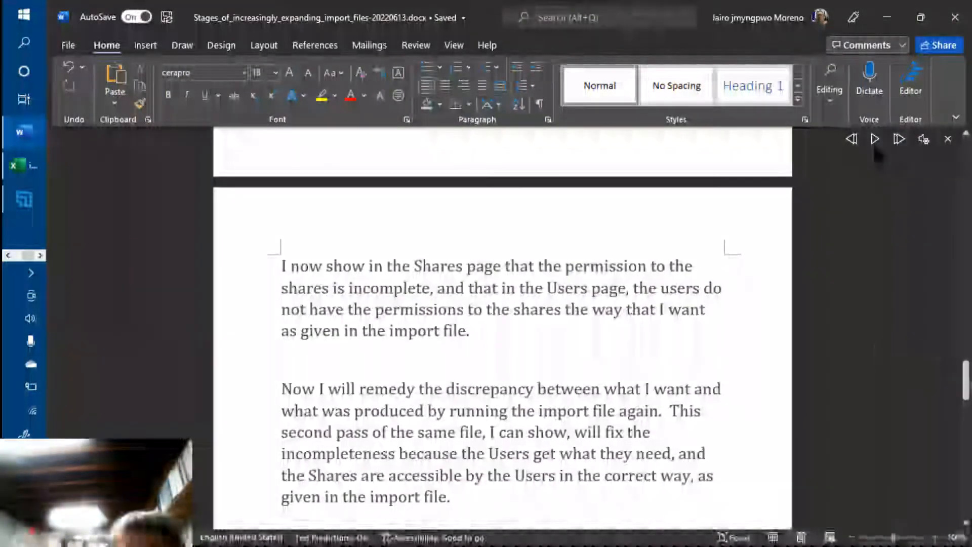
left_click(878, 138)
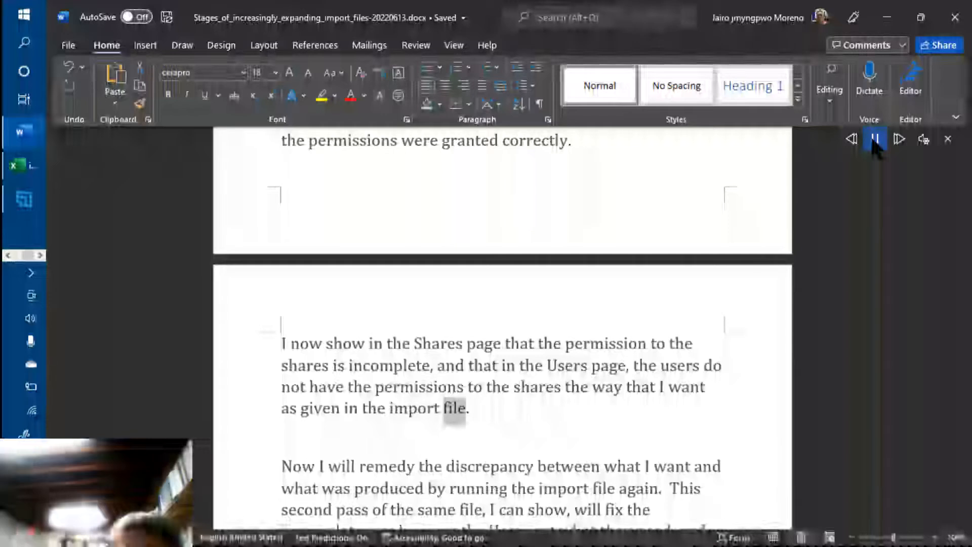
left_click(875, 140)
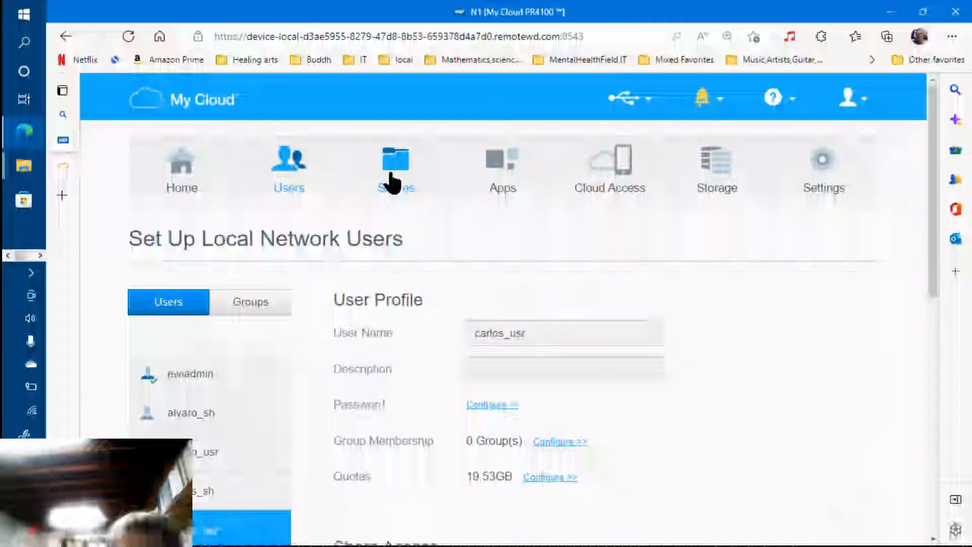
Switch to the My Cloud page in Edge, open the Shares section, and look through the whole list of created shares.
left_click(392, 182)
left_click(207, 504)
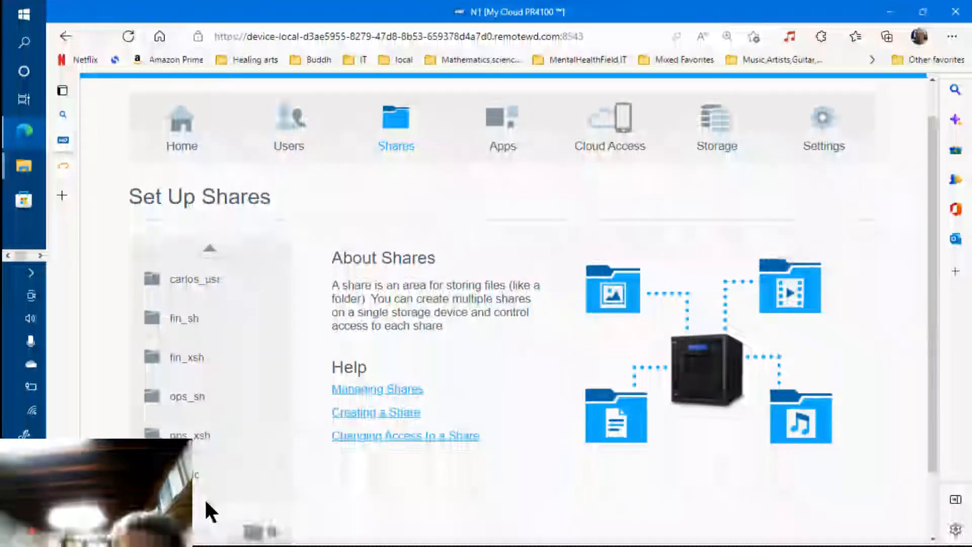
left_click(208, 256)
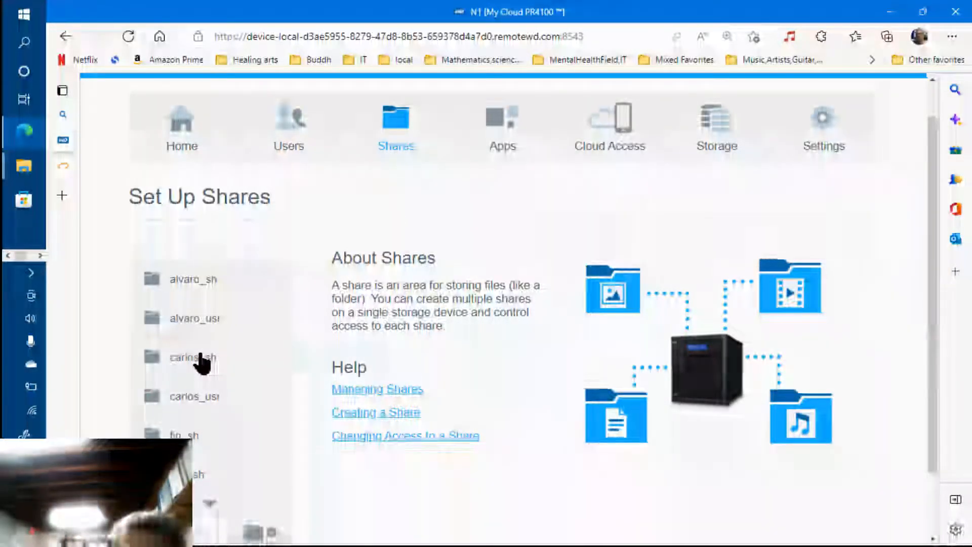
left_click(211, 508)
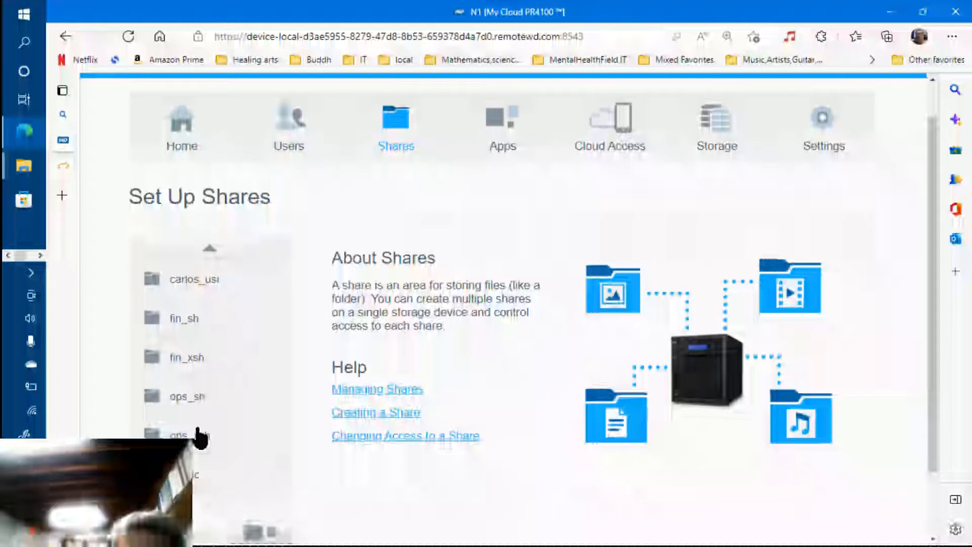
left_click(207, 254)
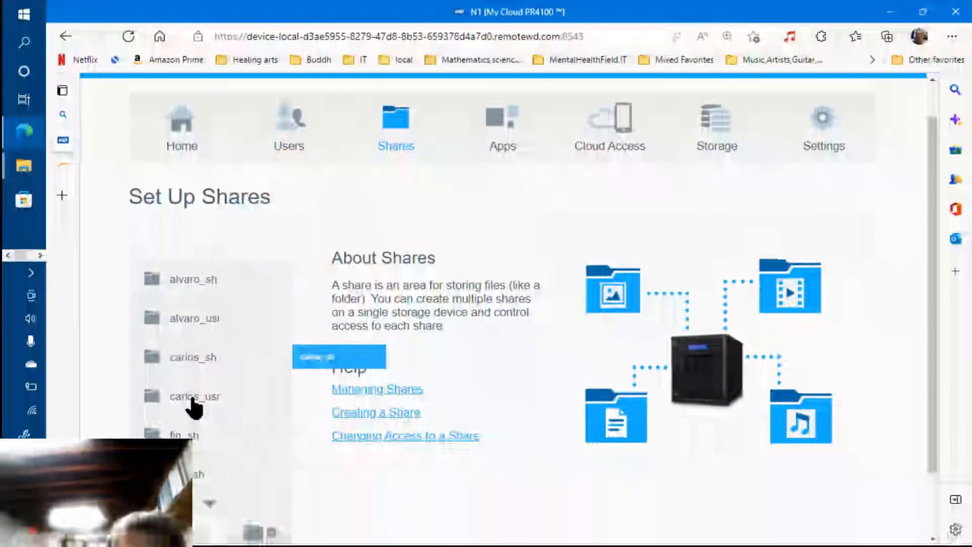
left_click(209, 504)
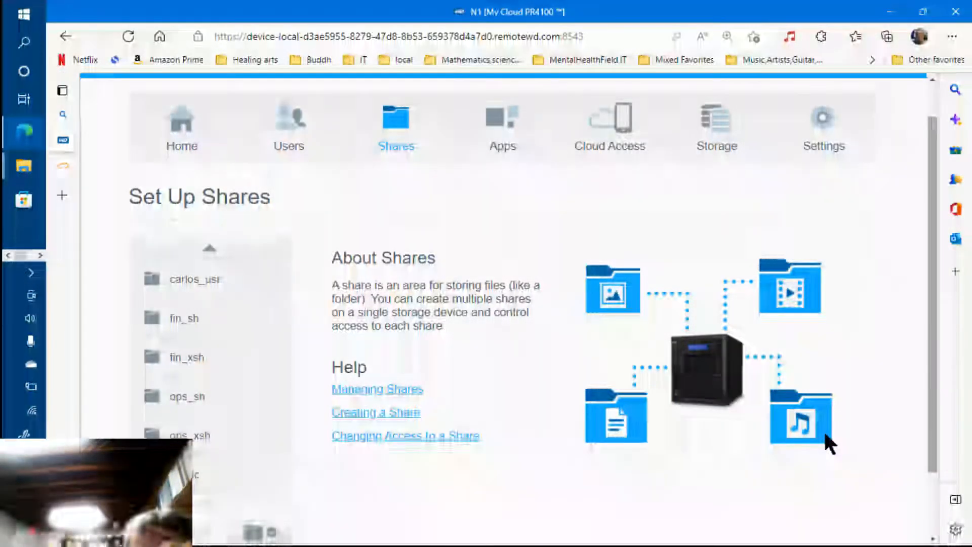
Open the personal share listed directly above fin_sh and review its profile, share access settings and each user's access level.
left_click(204, 287)
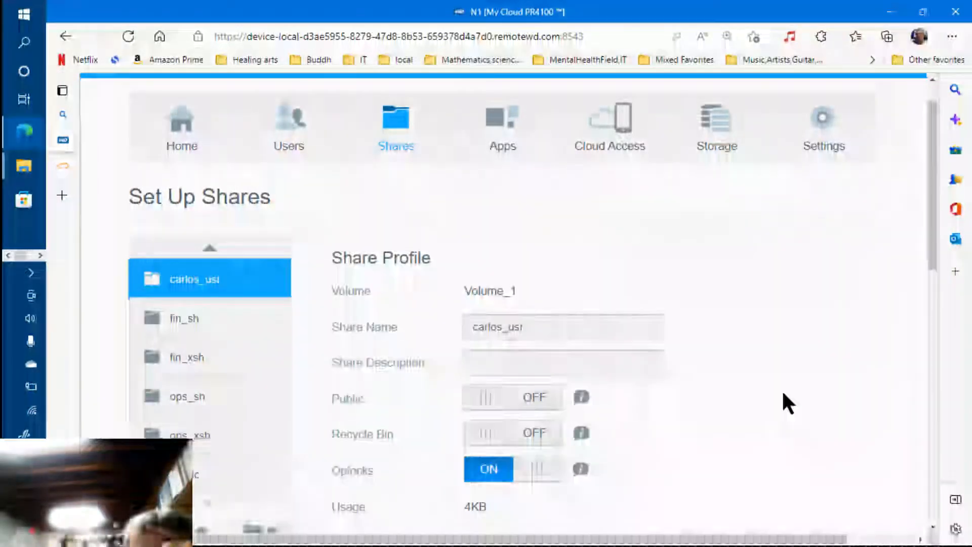
scroll(781, 389, "down", 2)
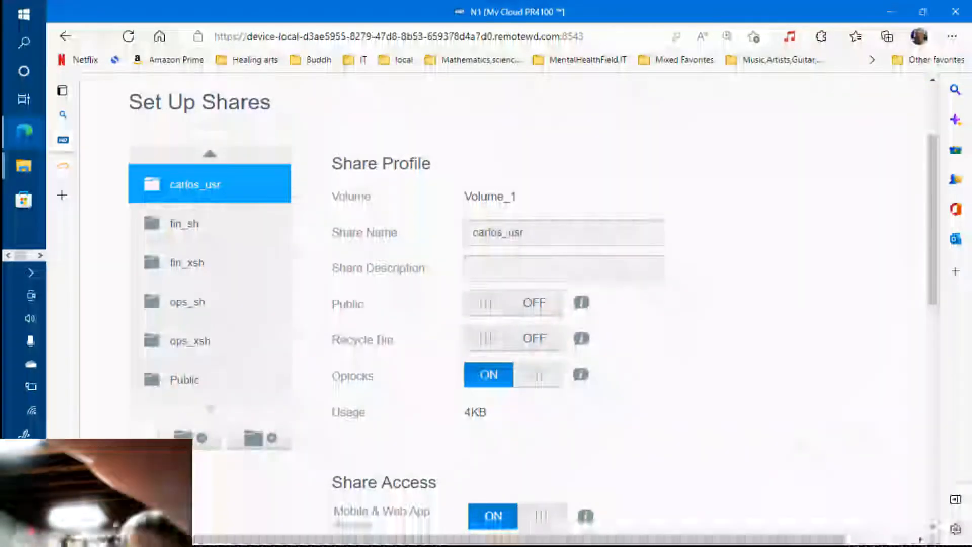
scroll(557, 303, "down", 5)
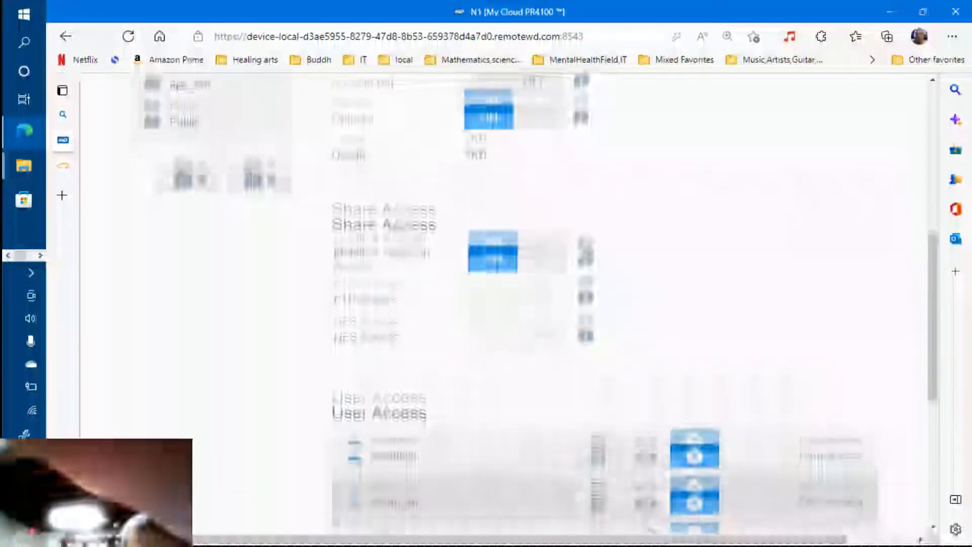
scroll(556, 304, "down", 3)
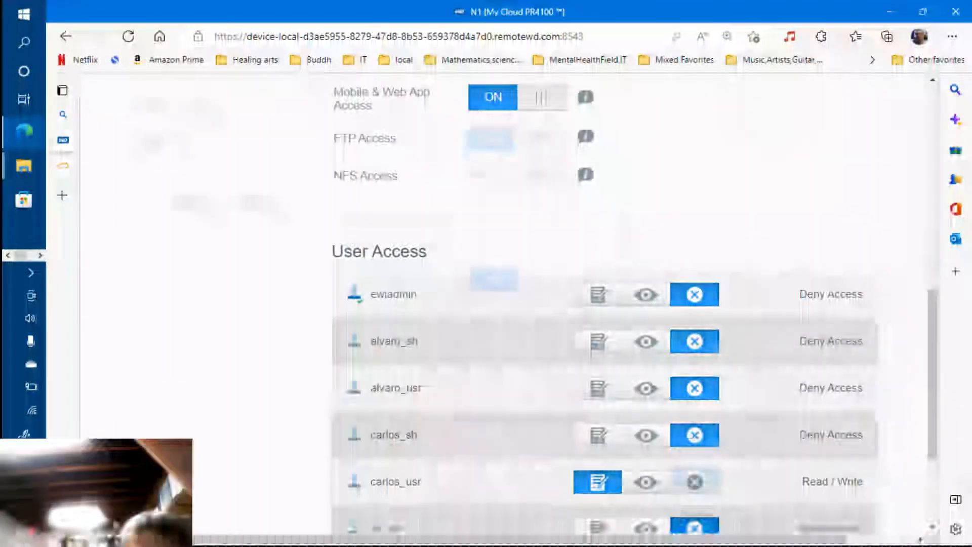
scroll(557, 304, "up", 4)
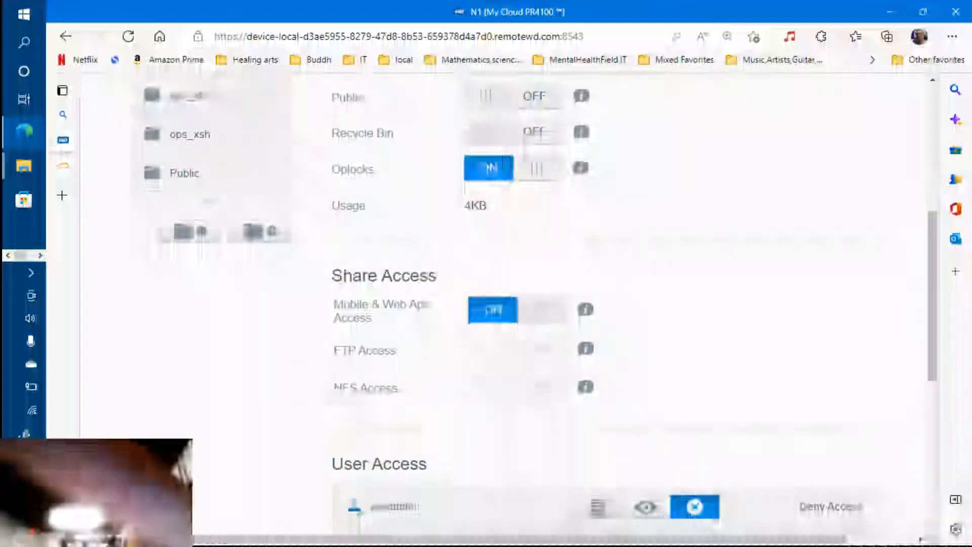
scroll(556, 304, "up", 2)
scroll(557, 304, "down", 6)
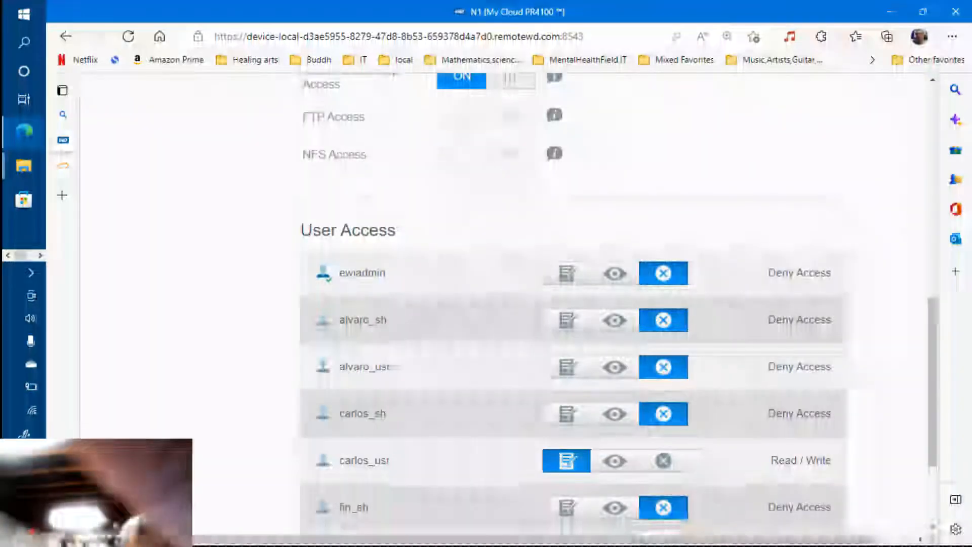
scroll(554, 333, "down", 3)
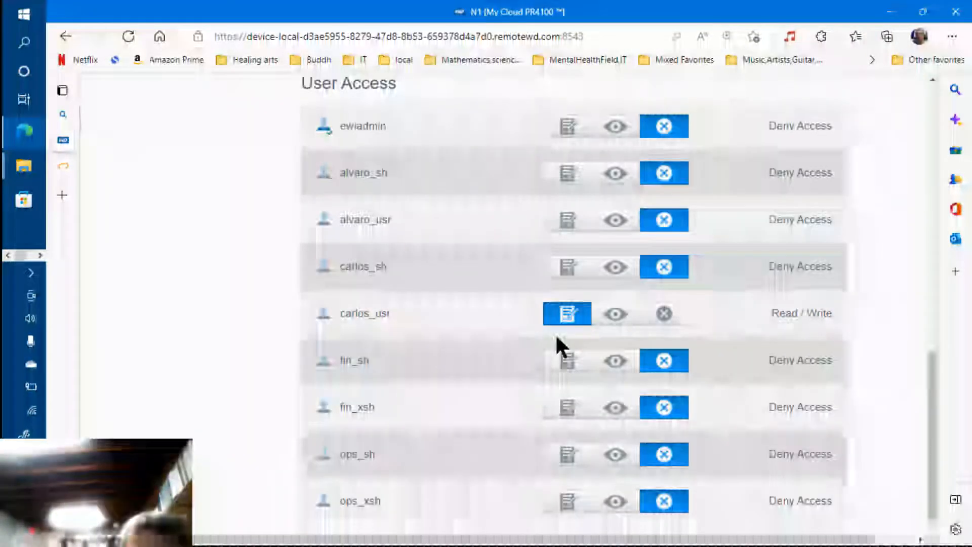
double_click(383, 313)
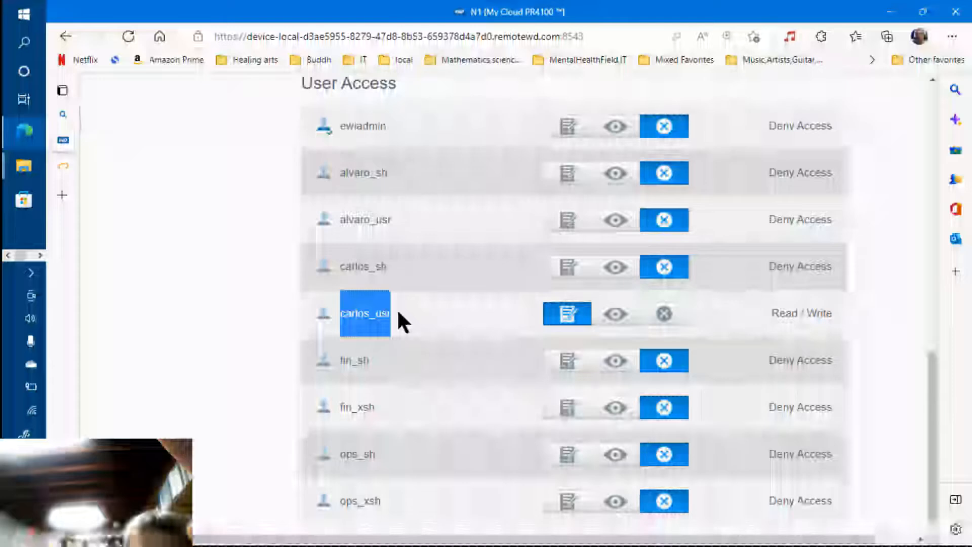
Open the share listed directly above the current personal share and review each user's access level.
scroll(398, 312, "up", 10)
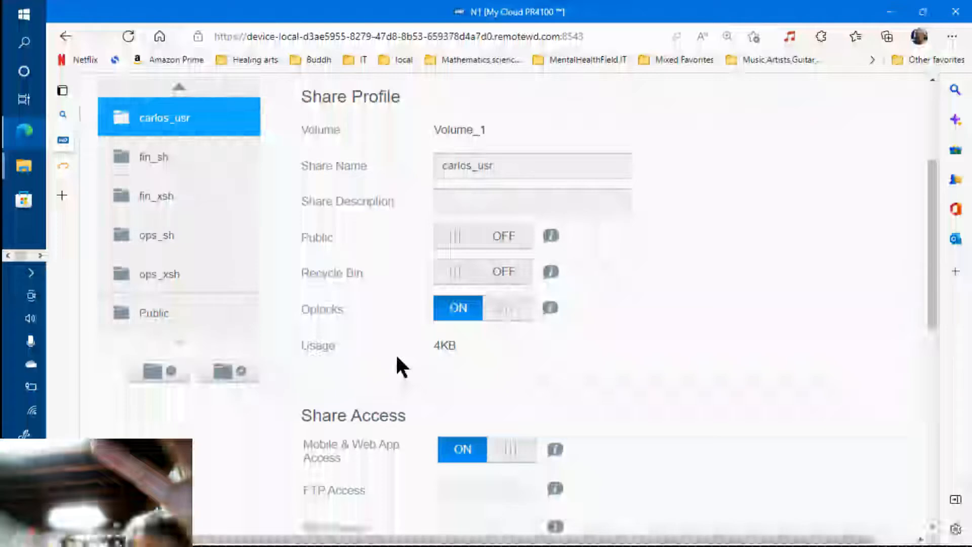
scroll(180, 253, "up", 3)
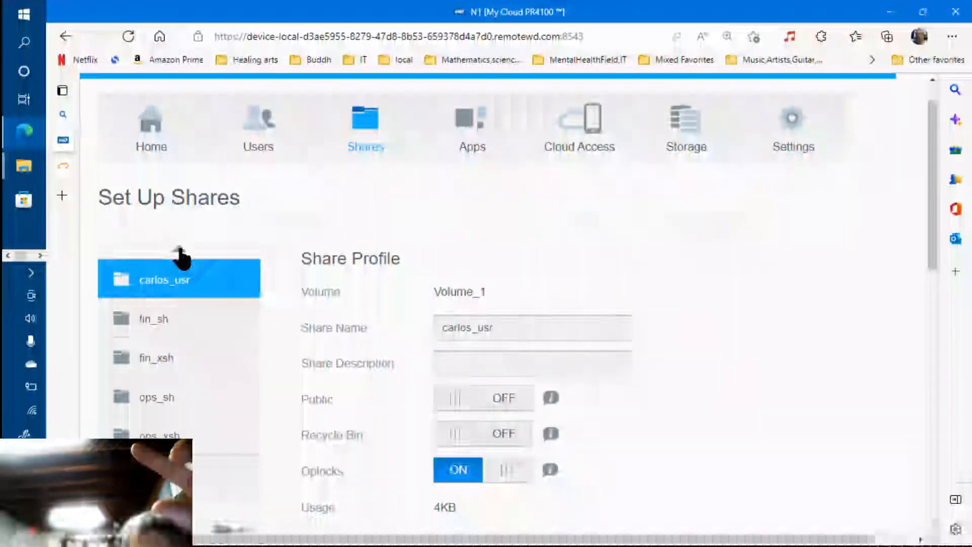
left_click(180, 253)
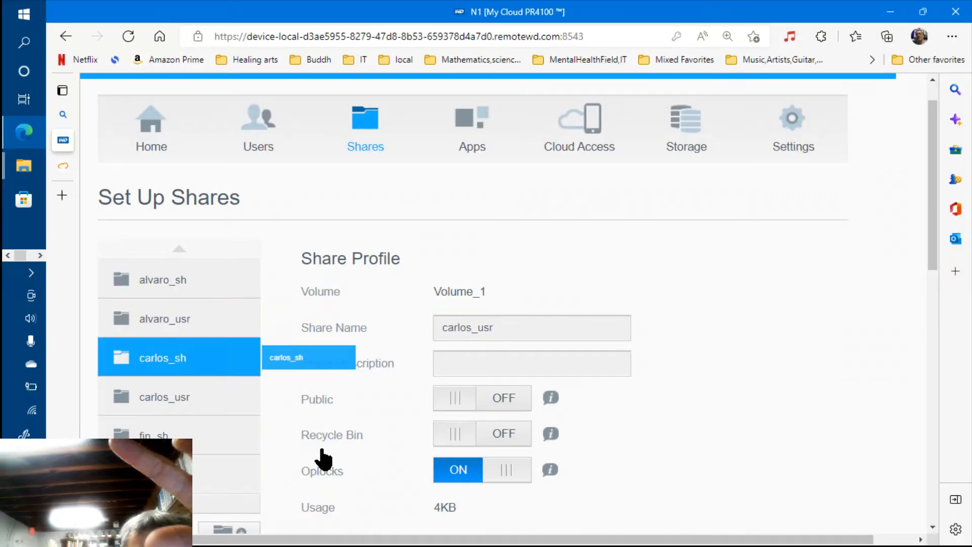
scroll(323, 458, "down", 8)
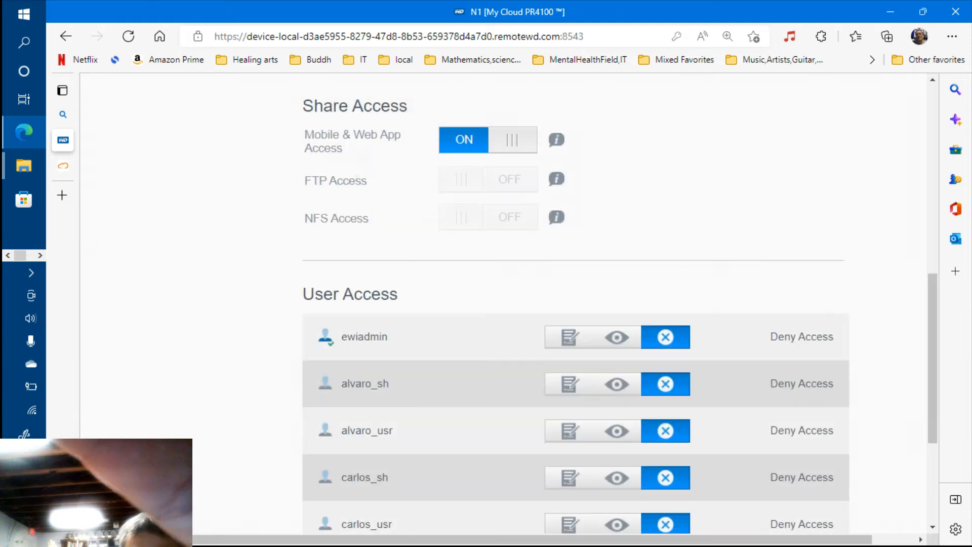
scroll(576, 304, "down", 3)
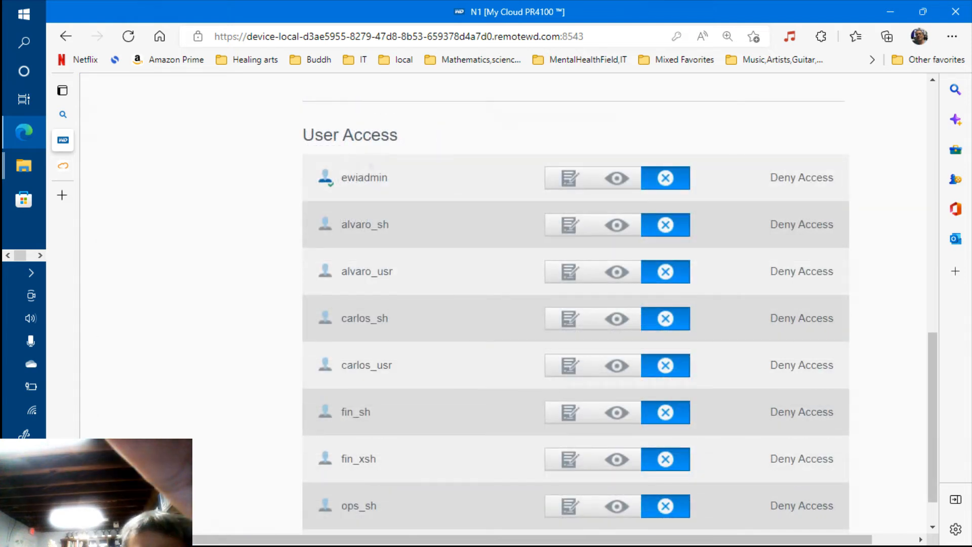
scroll(576, 303, "down", 1)
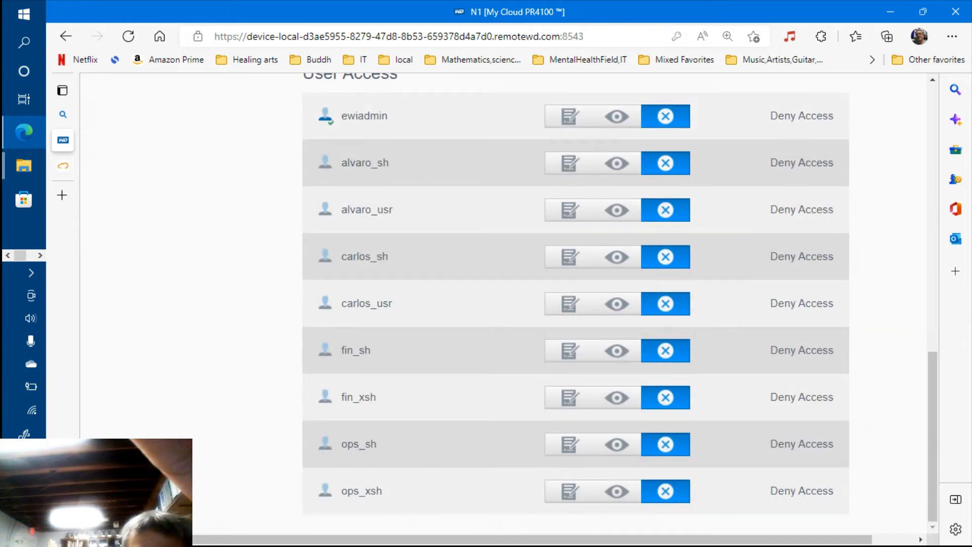
scroll(390, 343, "up", 1)
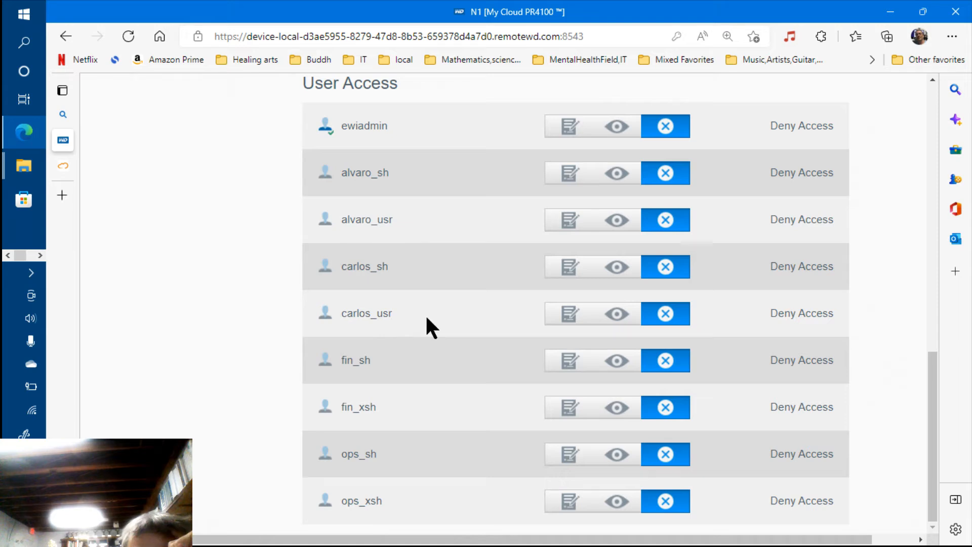
scroll(428, 327, "up", 5)
scroll(576, 304, "down", 3)
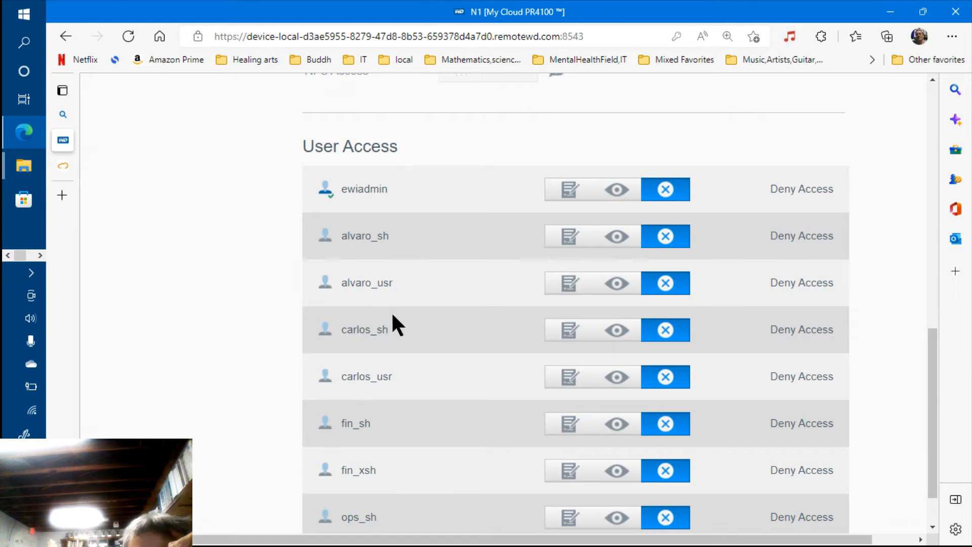
scroll(381, 423, "down", 1)
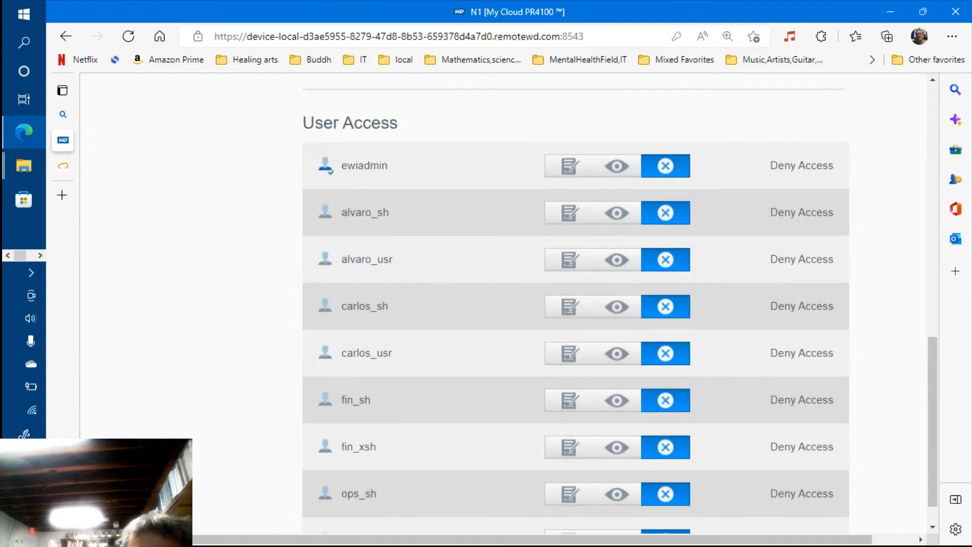
Recheck the same share's profile and share access settings against its user access list.
scroll(381, 425, "up", 1)
scroll(381, 424, "up", 1)
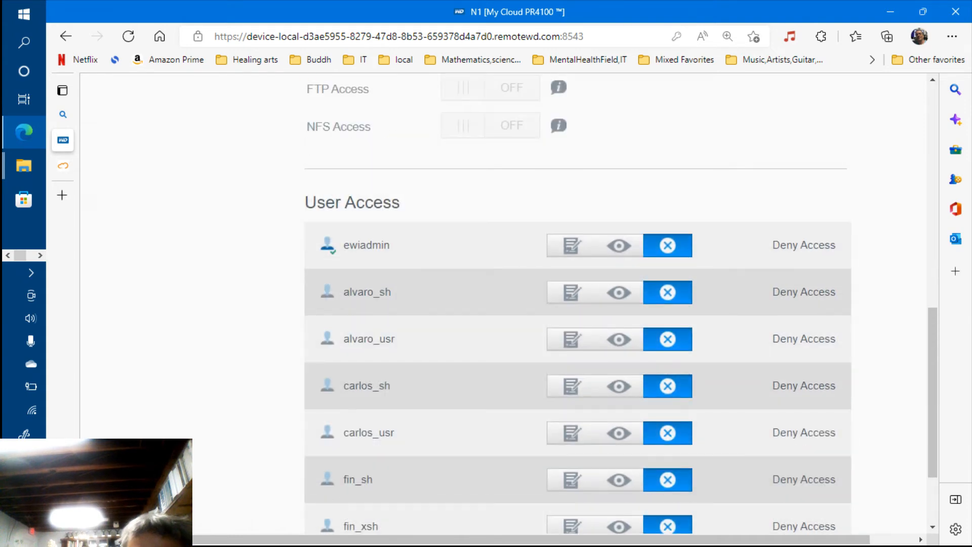
scroll(380, 425, "up", 2)
scroll(381, 424, "up", 3)
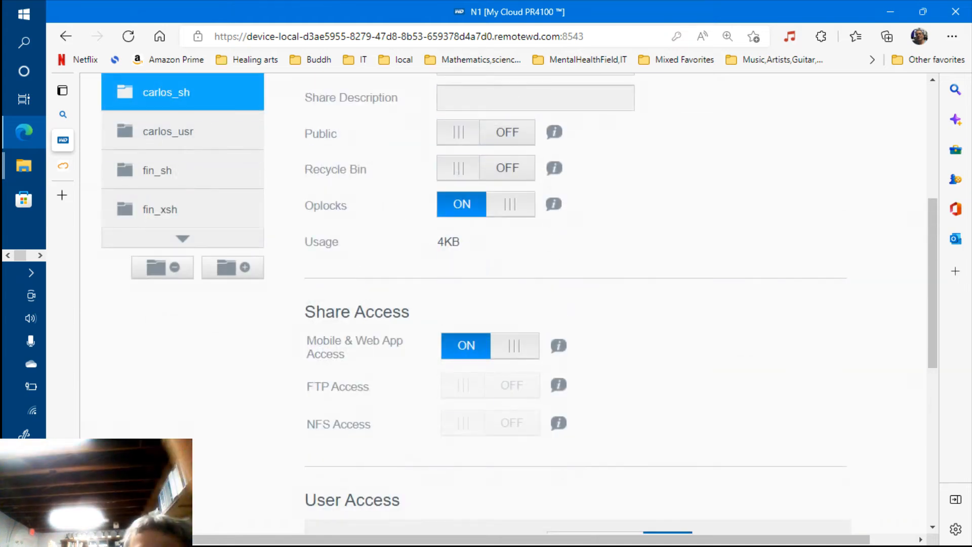
scroll(380, 424, "up", 3)
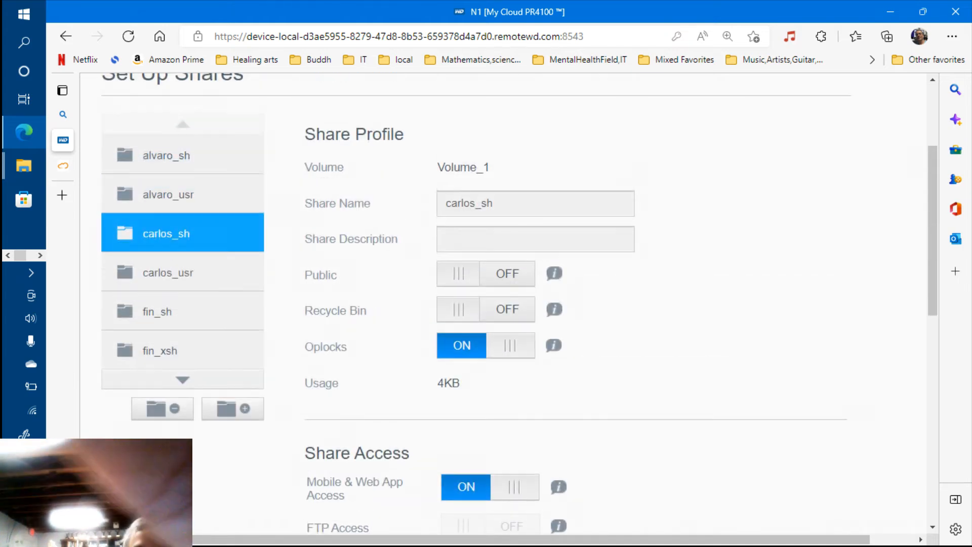
scroll(330, 394, "up", 1)
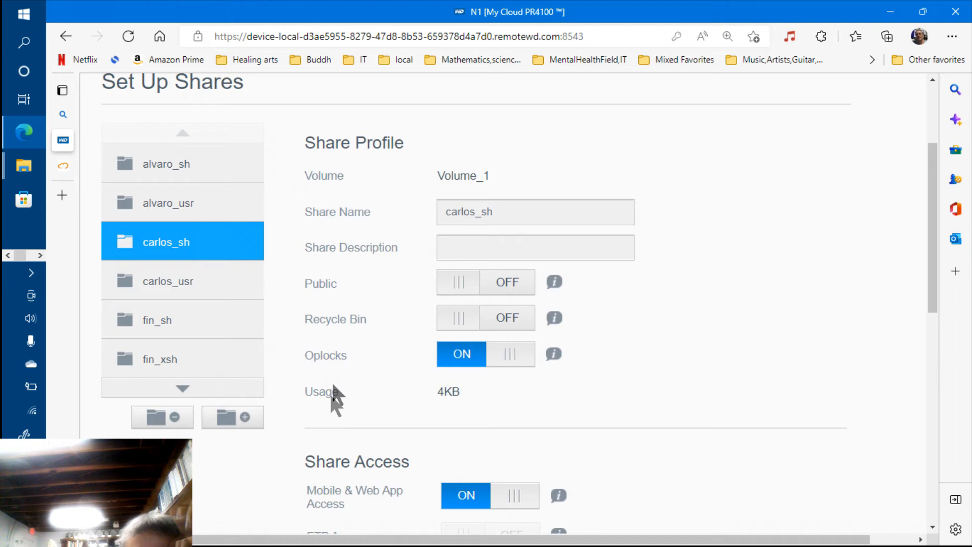
scroll(337, 391, "up", 1)
scroll(336, 388, "up", 1)
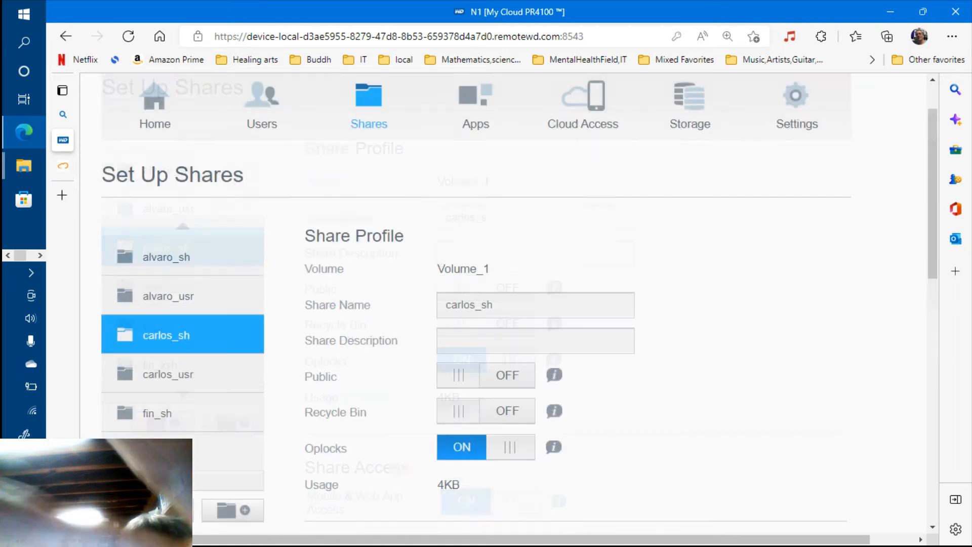
scroll(373, 141, "up", 1)
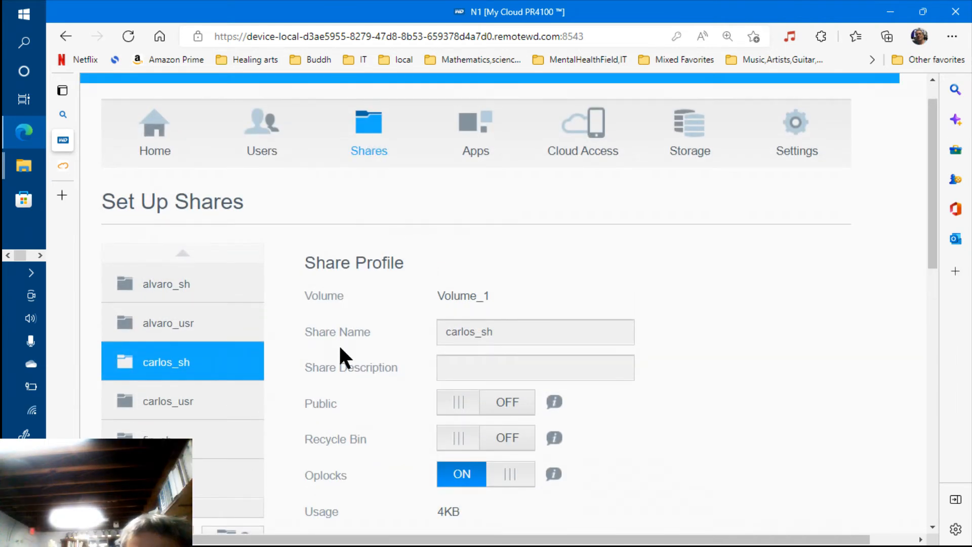
scroll(340, 348, "down", 5)
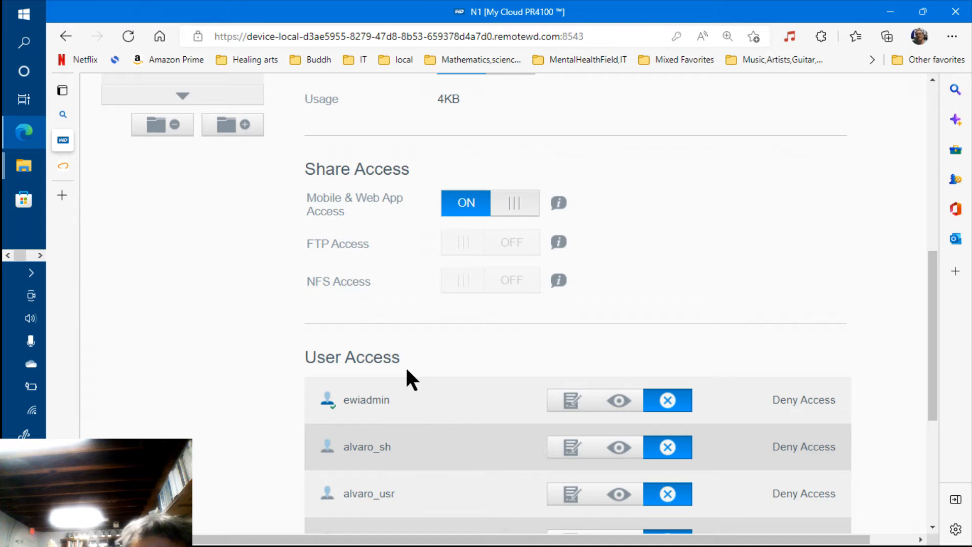
Switch to the Word notes and have the text read aloud from "Now I will remedy the discrepancy", pausing at the stage 02 file name.
key("alt+Tab")
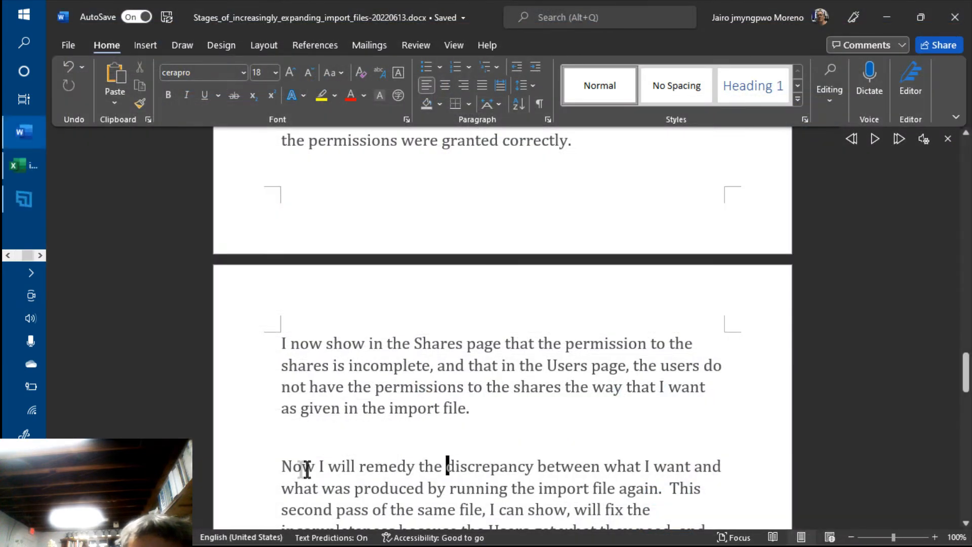
left_click(292, 466)
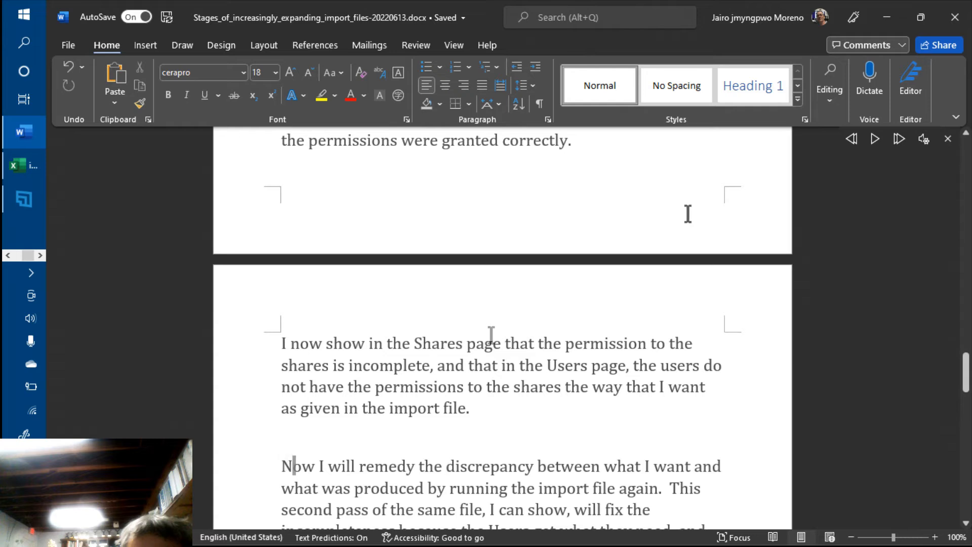
left_click(875, 138)
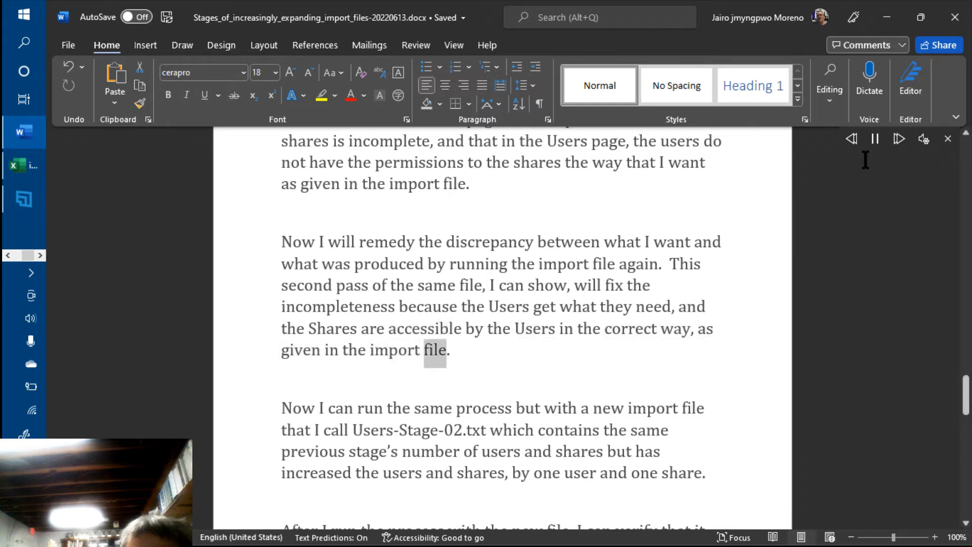
left_click(875, 139)
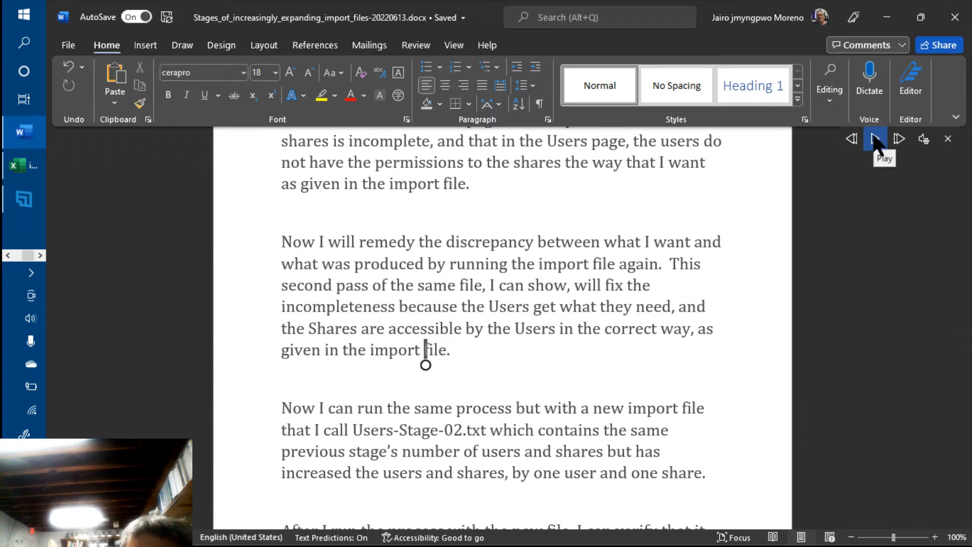
left_click(874, 135)
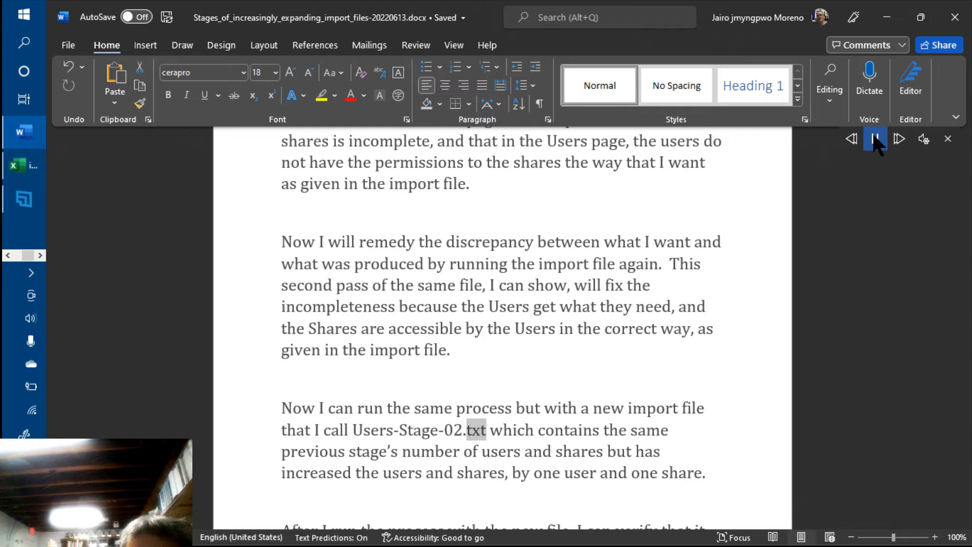
left_click(875, 142)
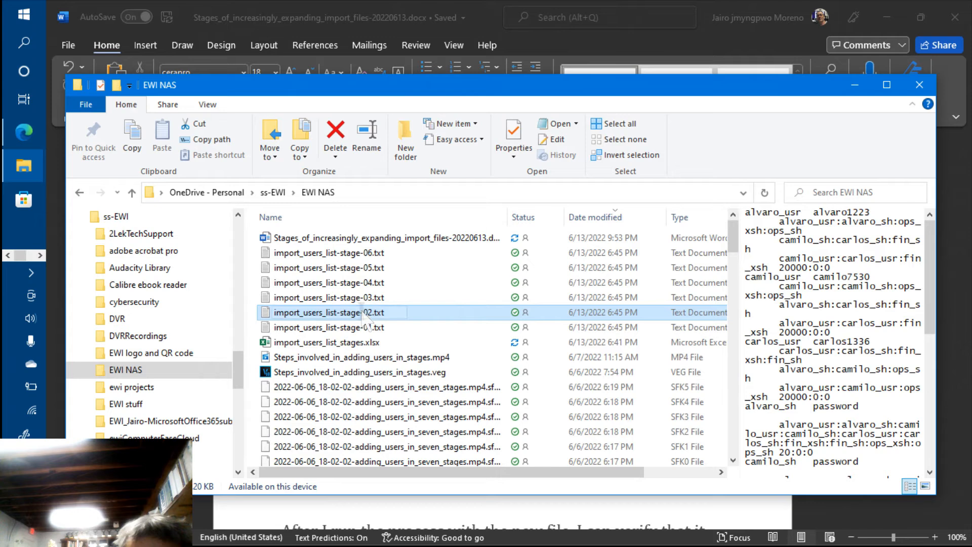
Switch to the EWI NAS folder in File Explorer and copy the full file name import_users_list-stage-02.txt.
left_click(361, 312)
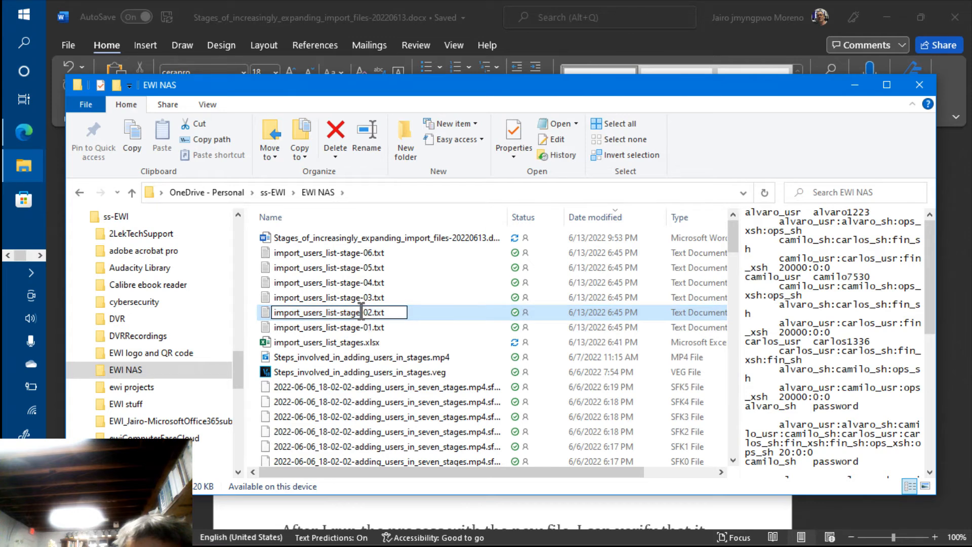
key("ctrl+a")
key("ctrl+c")
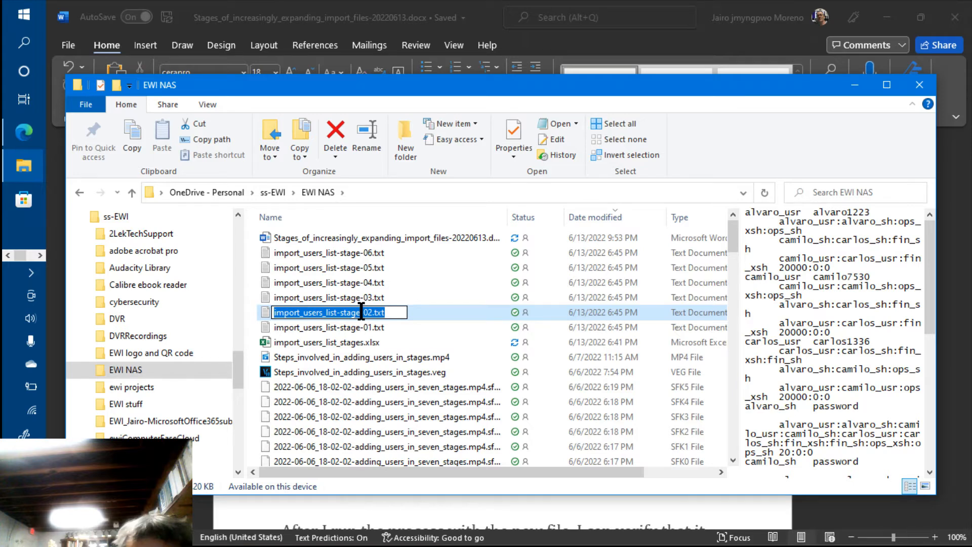
Switch back to the Word notes and replace "Users-Stage-02.txt" with the copied file name import_users_list-stage-02.txt.
key("alt+Tab")
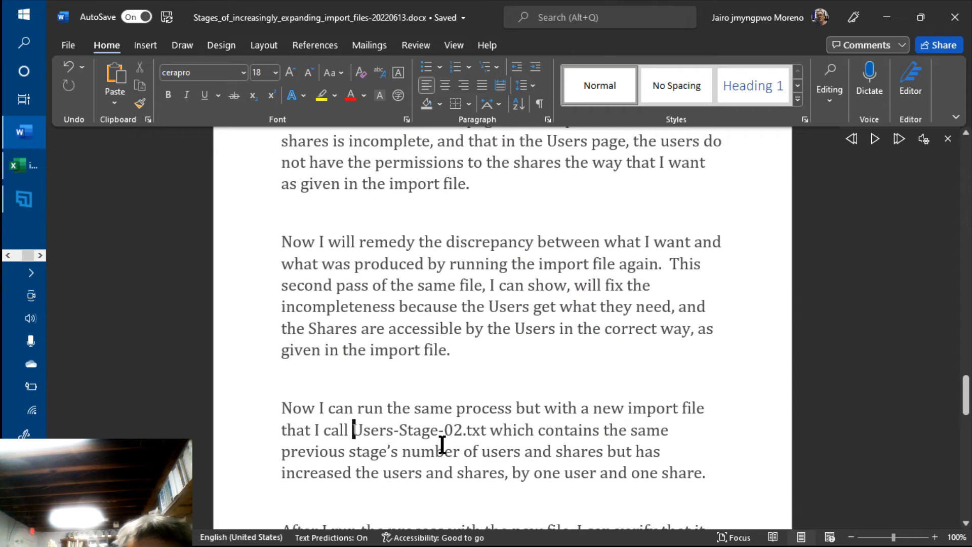
key("shift+Right")
key("shift+Right")
key("shift+Right")
key("shift+Right")
key("shift+Right")
key("shift+Right")
key("shift+Right")
key("shift+Right")
key("shift+Right")
key("shift+Right")
key("shift+Right")
key("shift+Right")
key("shift+Right")
key("shift+Right")
key("shift+Right")
key("shift+Right")
key("shift+Right")
key("shift+Right")
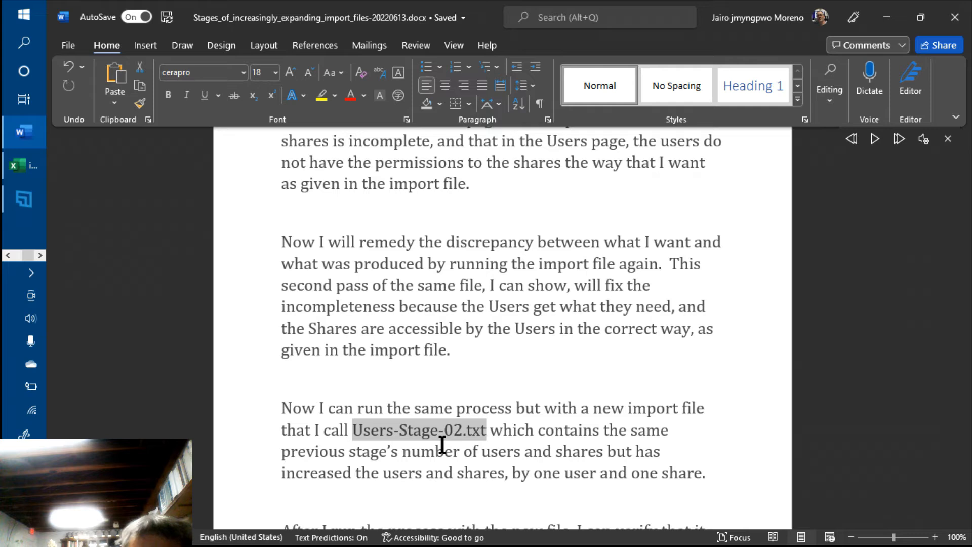
key("ctrl+v")
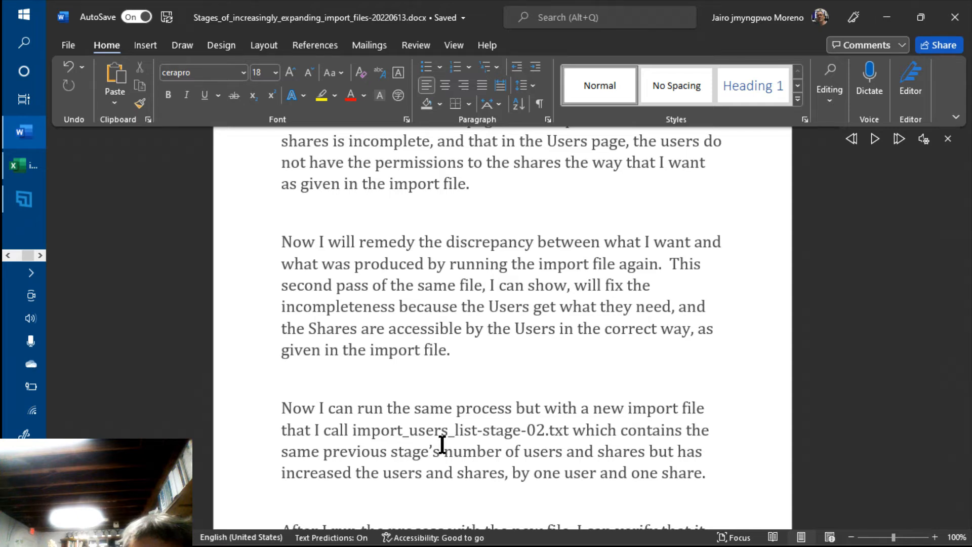
Enclose the file name import_users_list-stage-02.txt in quotation marks, followed by a space, and delete the duplicate unquoted copy.
type("\"\"")
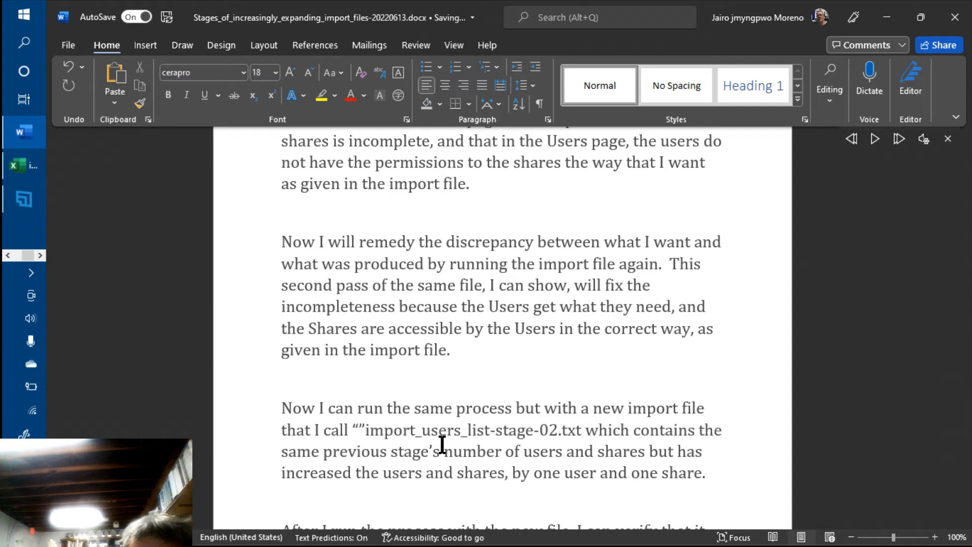
key("ctrl+v")
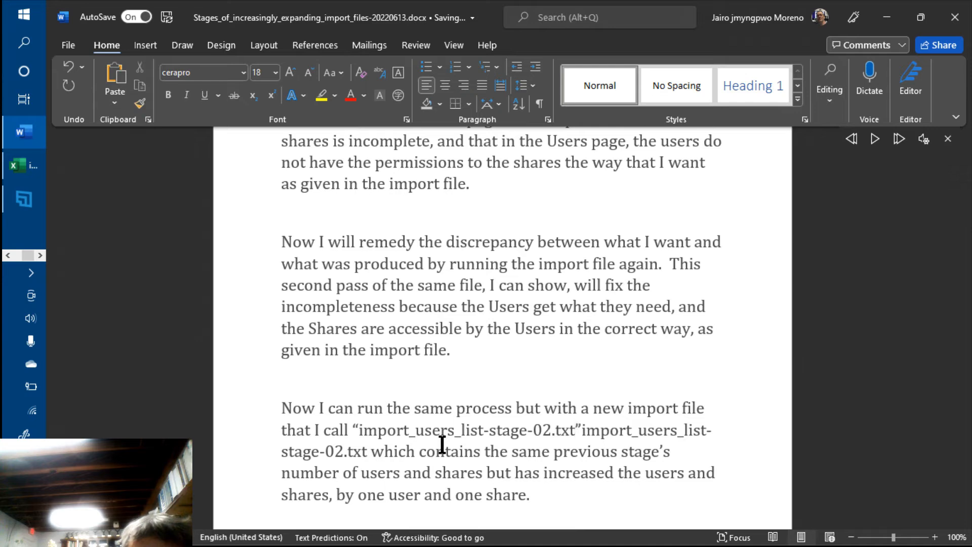
left_click_drag(586, 430, 442, 445)
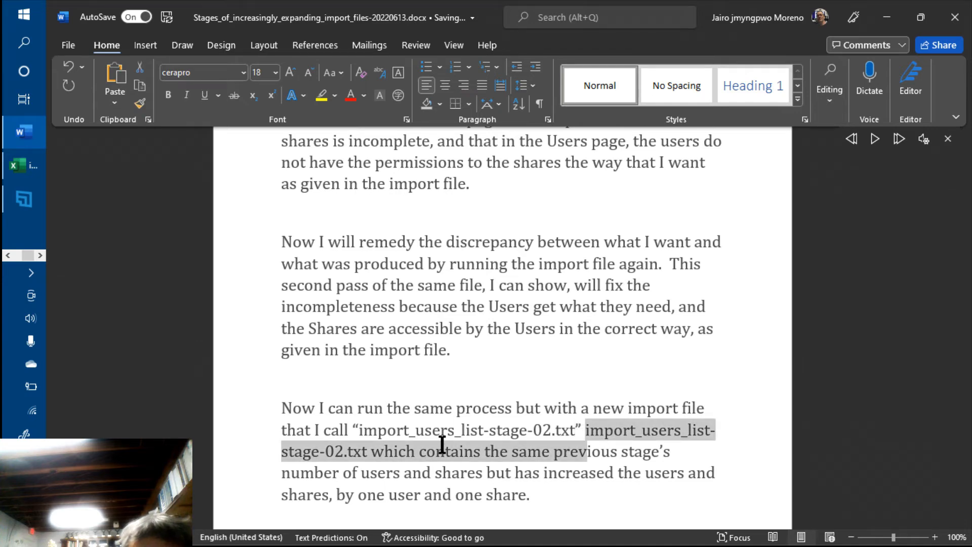
key("ctrl+shift+Left")
key("ctrl+shift+Left")
key("ctrl+shift+Left")
key("ctrl+shift+Left")
key("ctrl+shift+Left")
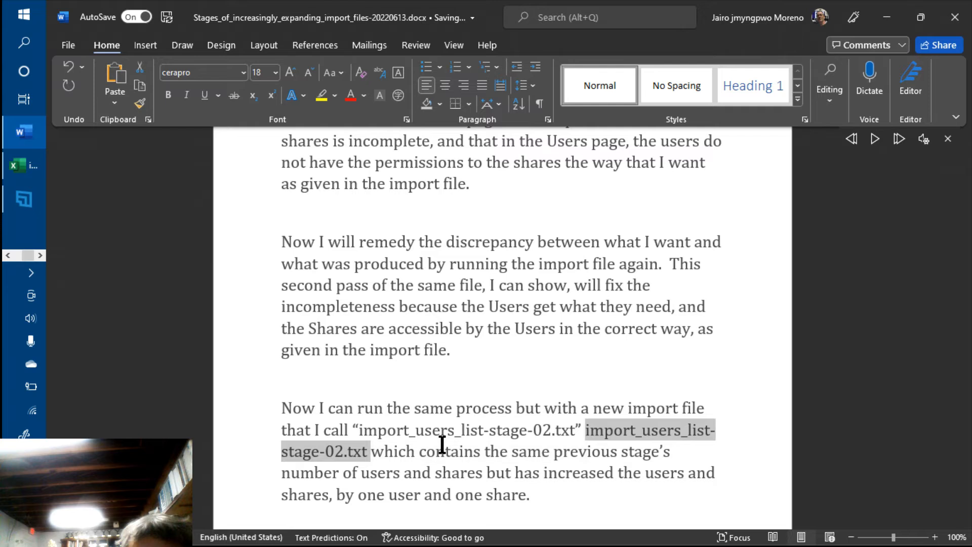
key("Delete")
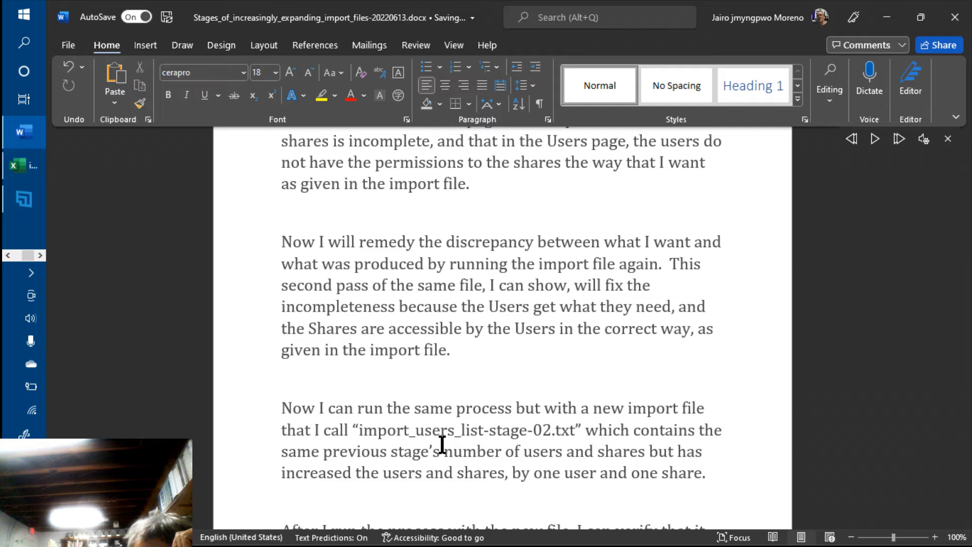
Switch to the My Cloud PR4100 page and, for local network users, start adding multiple users with the Import Users option.
key("alt")
key("Escape")
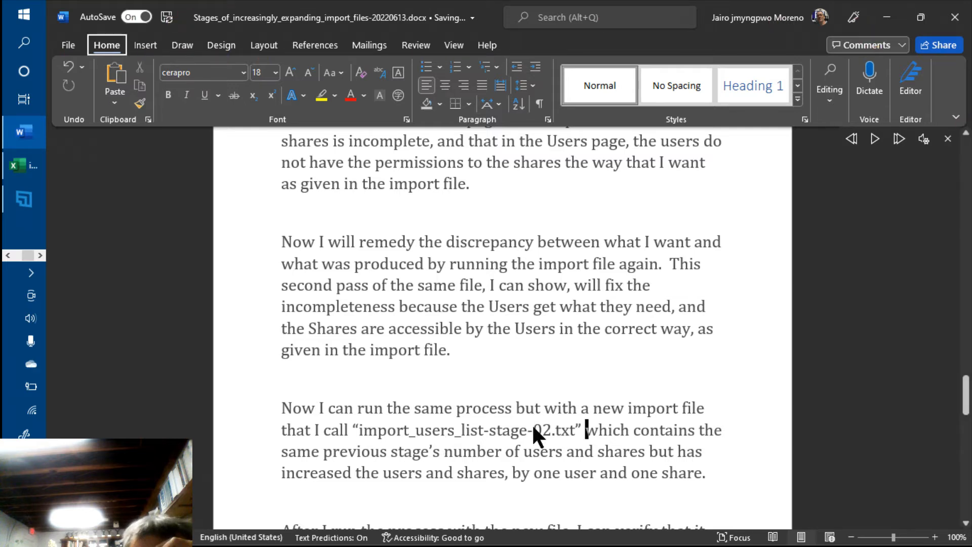
key("alt+Tab")
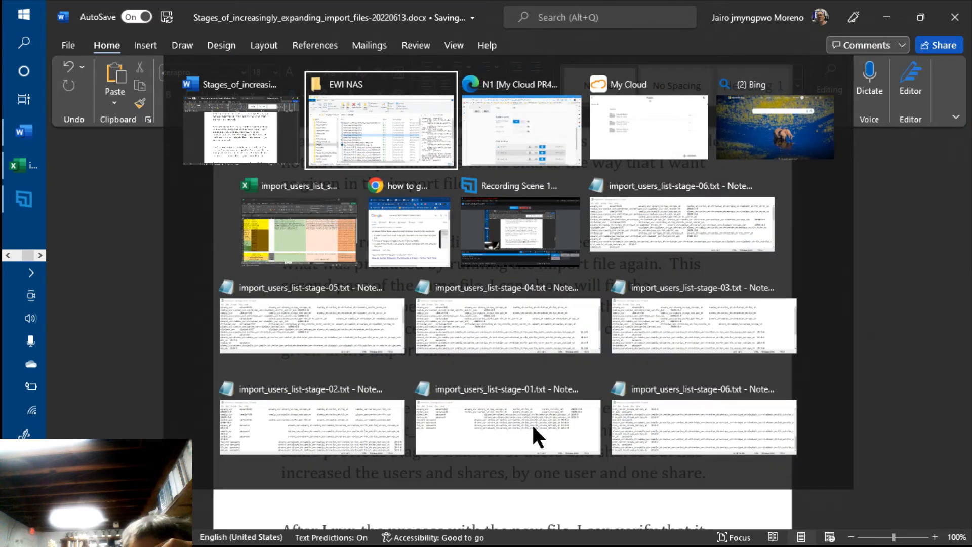
key("alt+Tab")
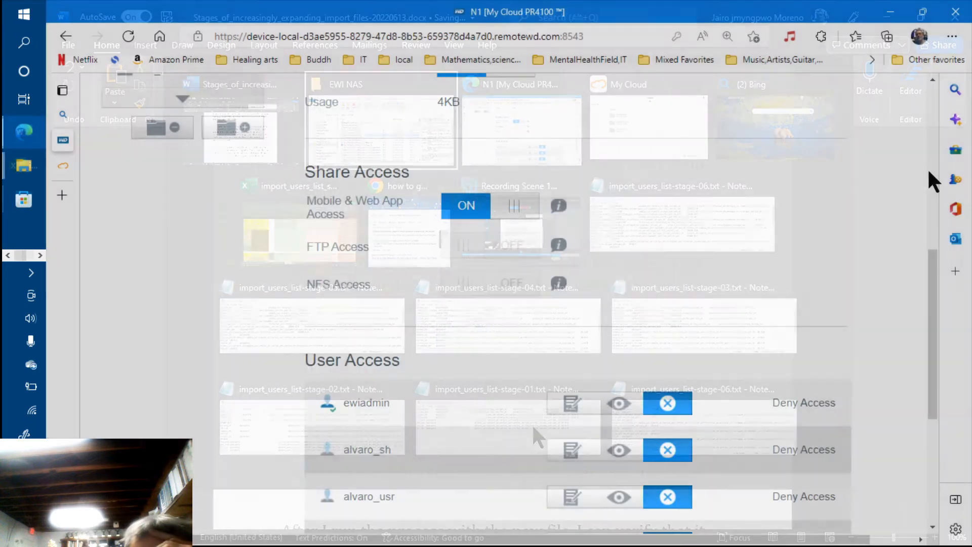
scroll(928, 168, "up", 5)
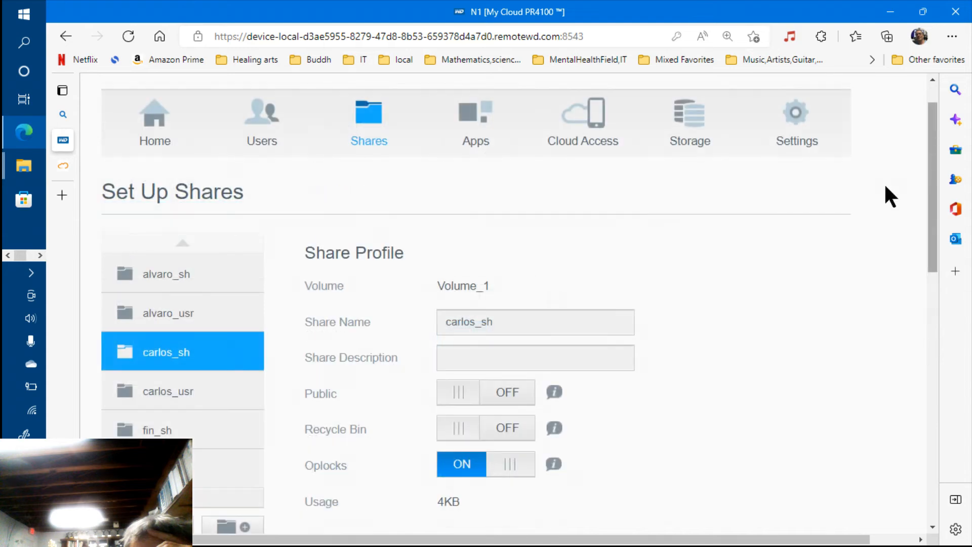
left_click(262, 141)
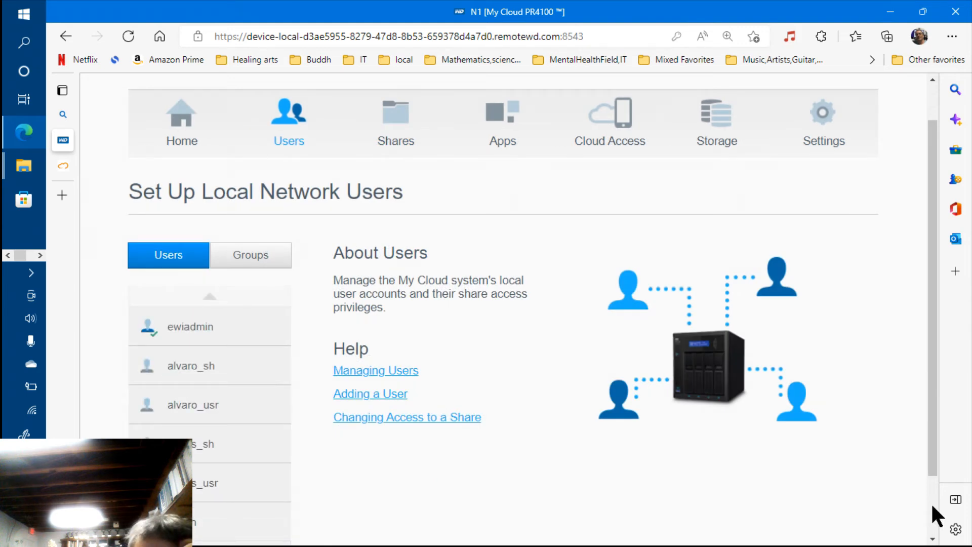
left_click(932, 506)
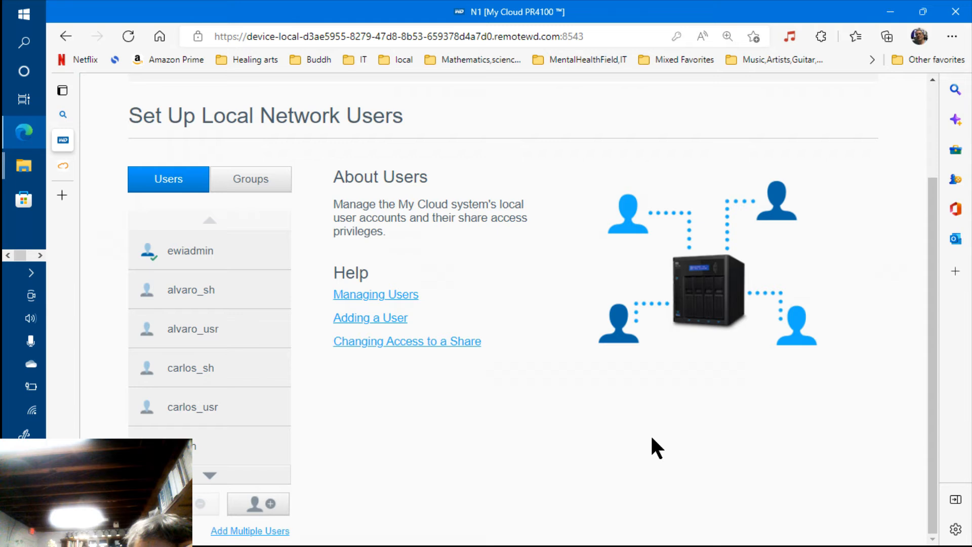
left_click(271, 534)
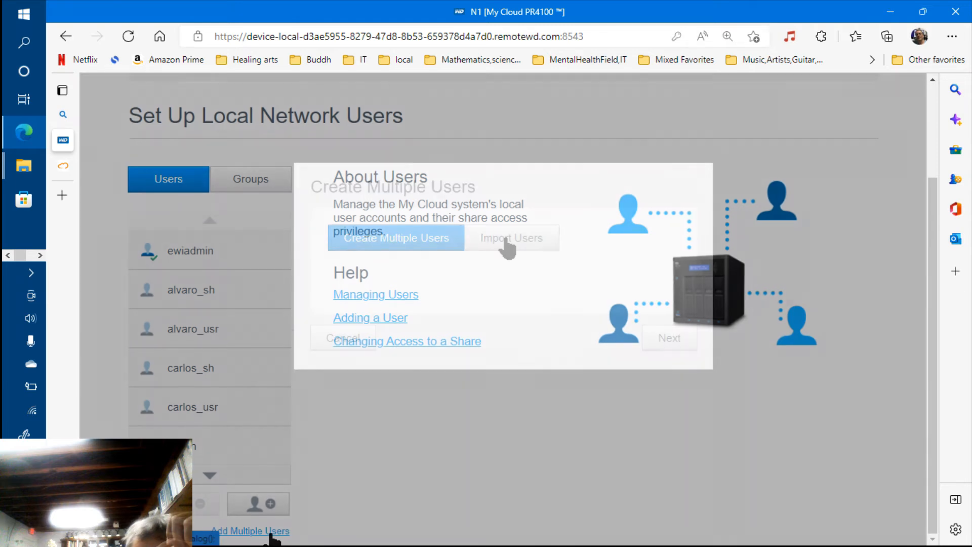
left_click(506, 242)
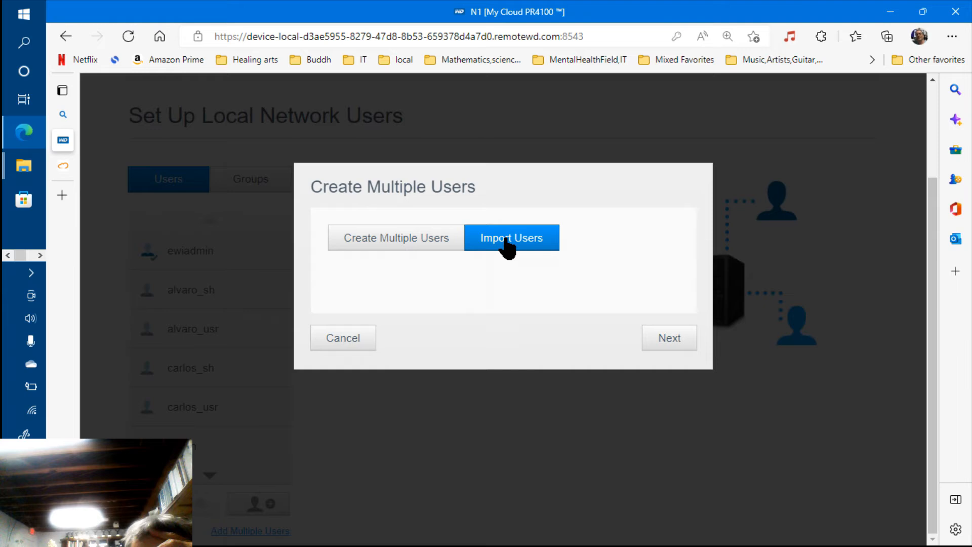
left_click(662, 346)
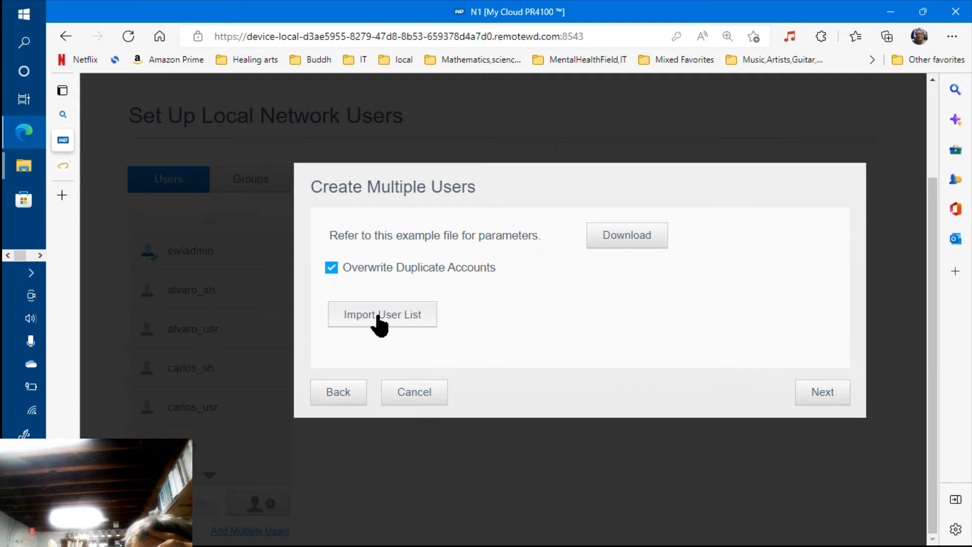
Import the user list import_users_list-stage-01.txt with Overwrite Duplicate Accounts enabled and apply it.
left_click(378, 316)
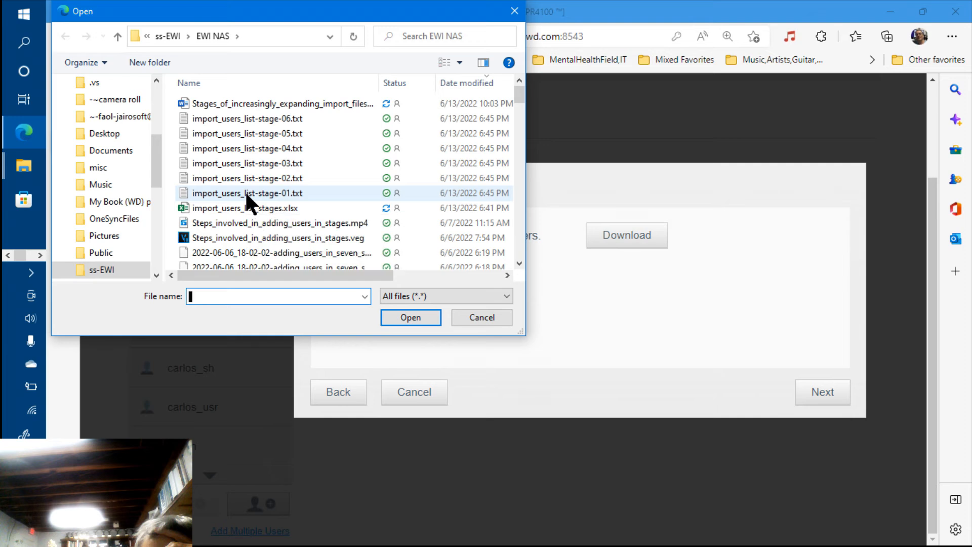
left_click(245, 193)
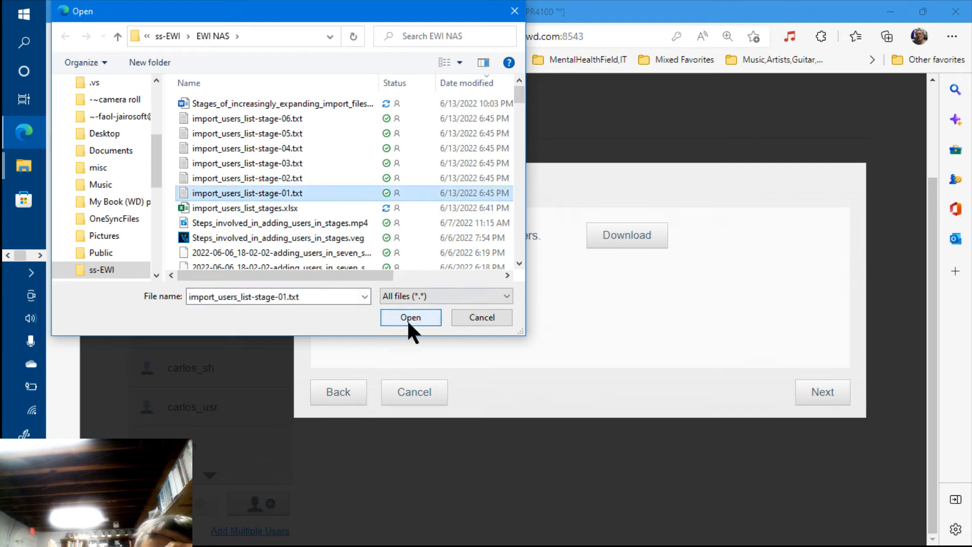
left_click(410, 318)
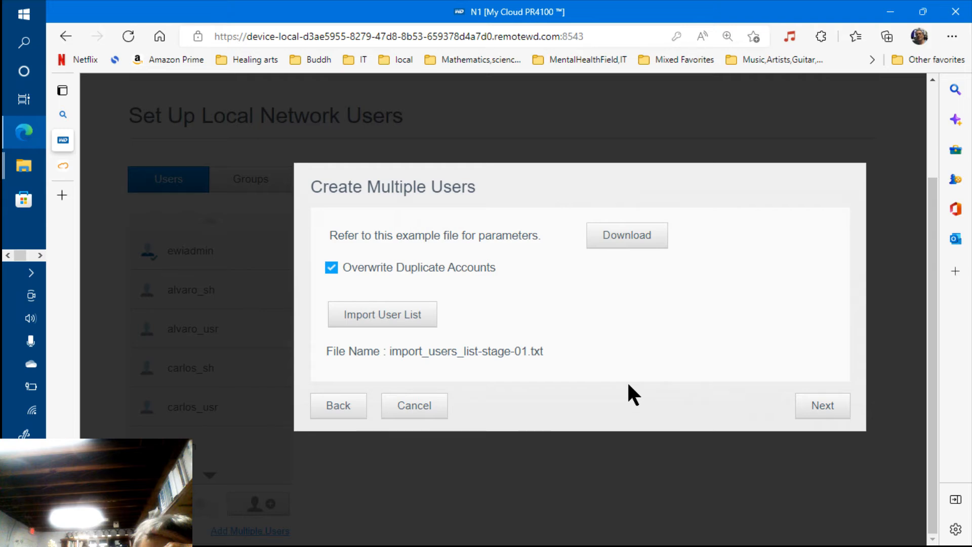
left_click_drag(515, 351, 530, 352)
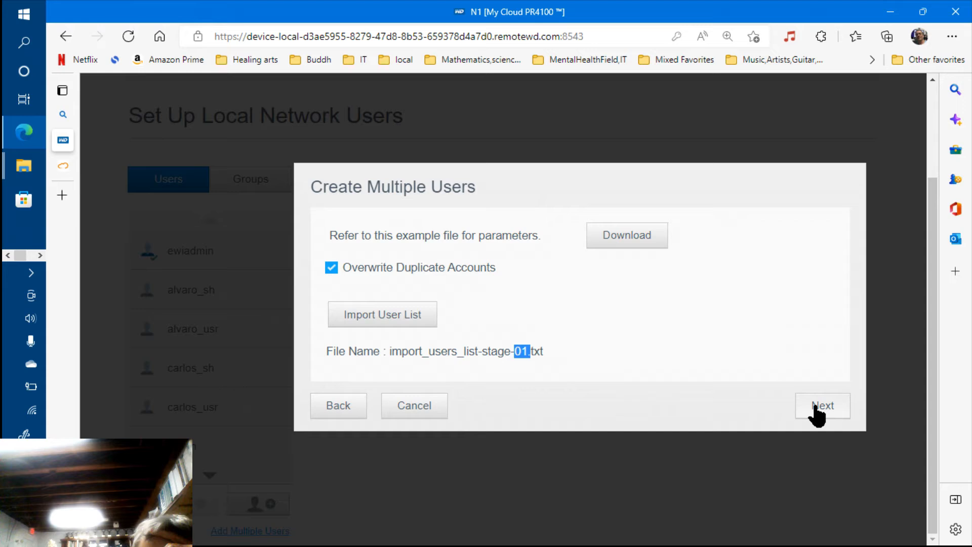
left_click(814, 407)
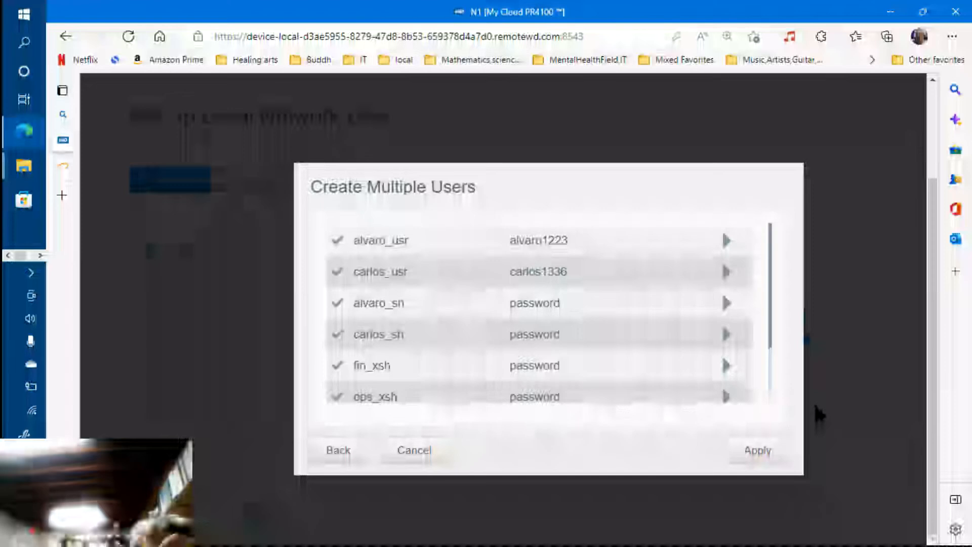
left_click(755, 450)
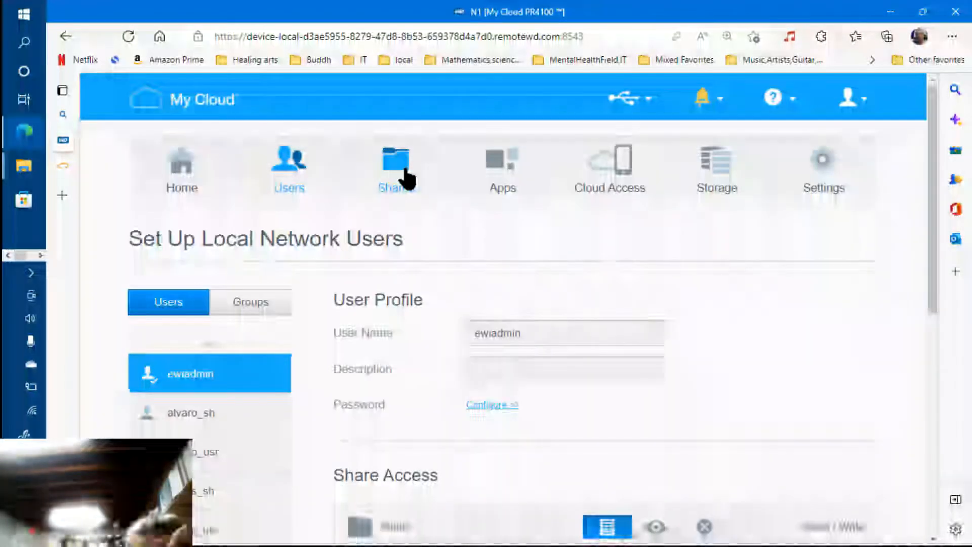
Examine the user access settings of the carlos_sh and fin_sh shares in Set Up Shares.
left_click(405, 175)
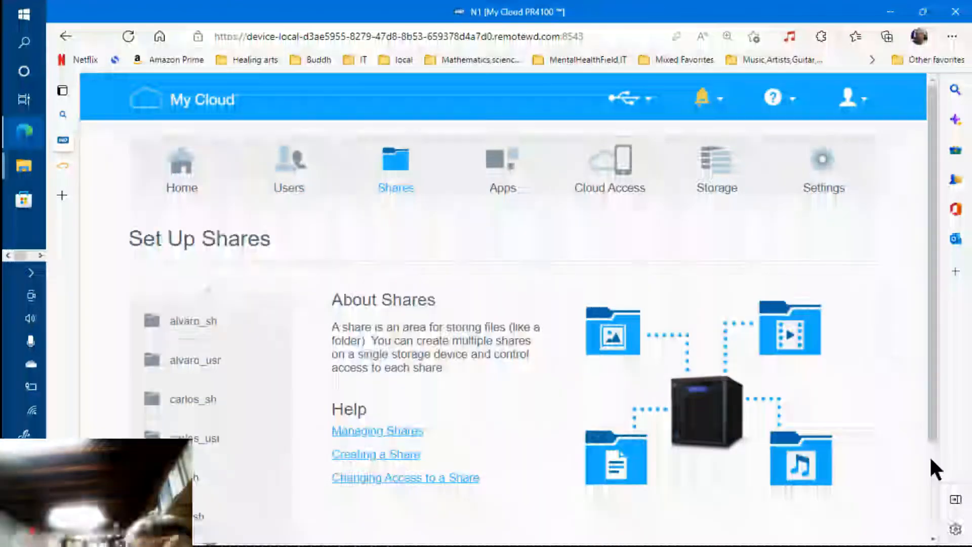
scroll(931, 460, "down", 3)
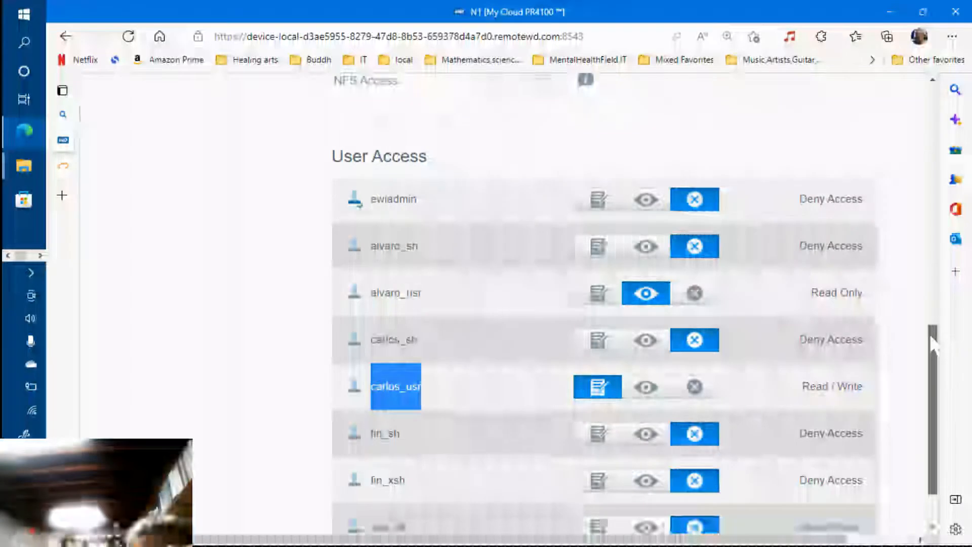
left_click_drag(933, 344, 936, 228)
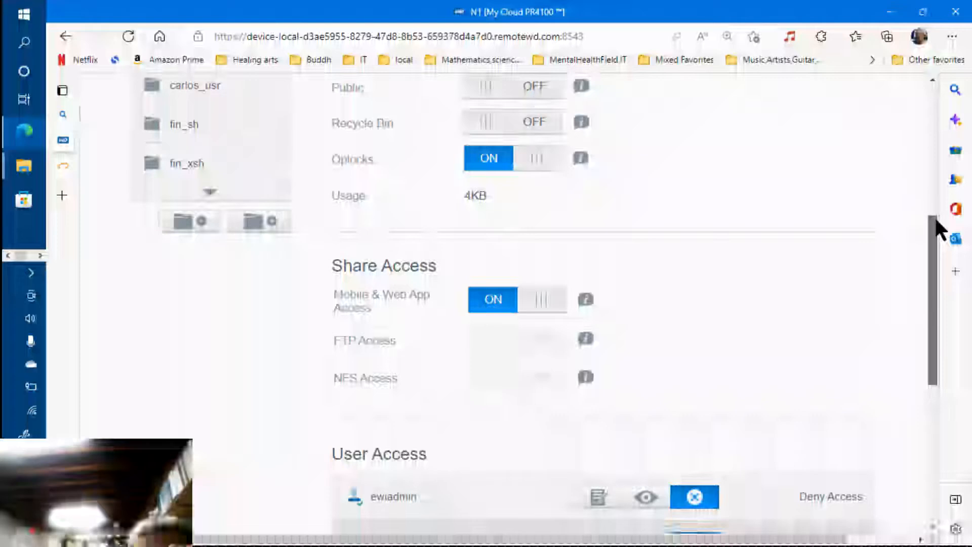
left_click_drag(935, 216, 934, 132)
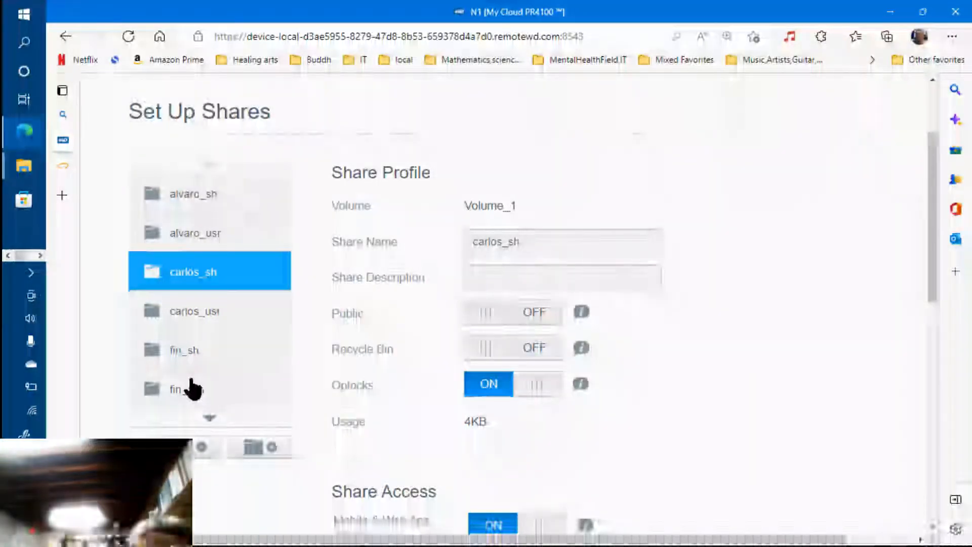
left_click(191, 358)
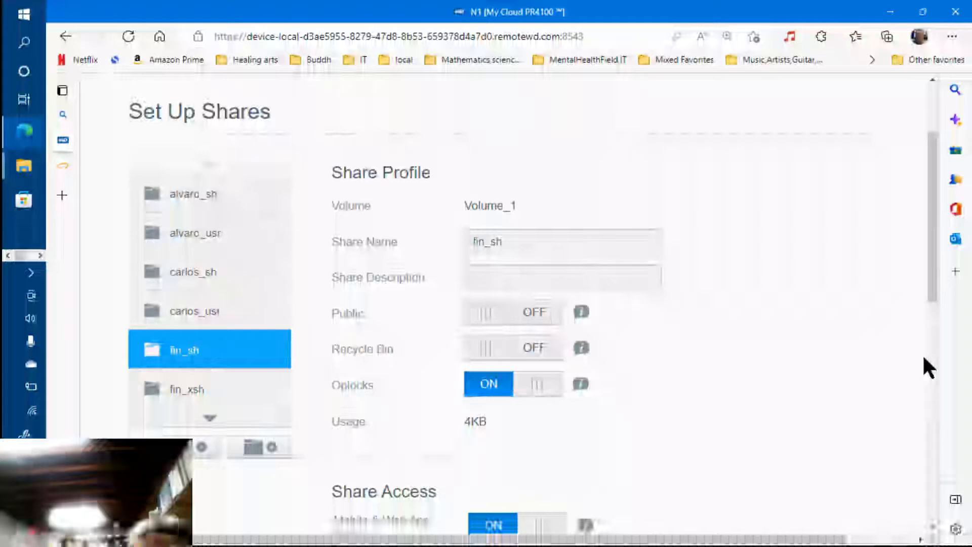
scroll(922, 353, "down", 10)
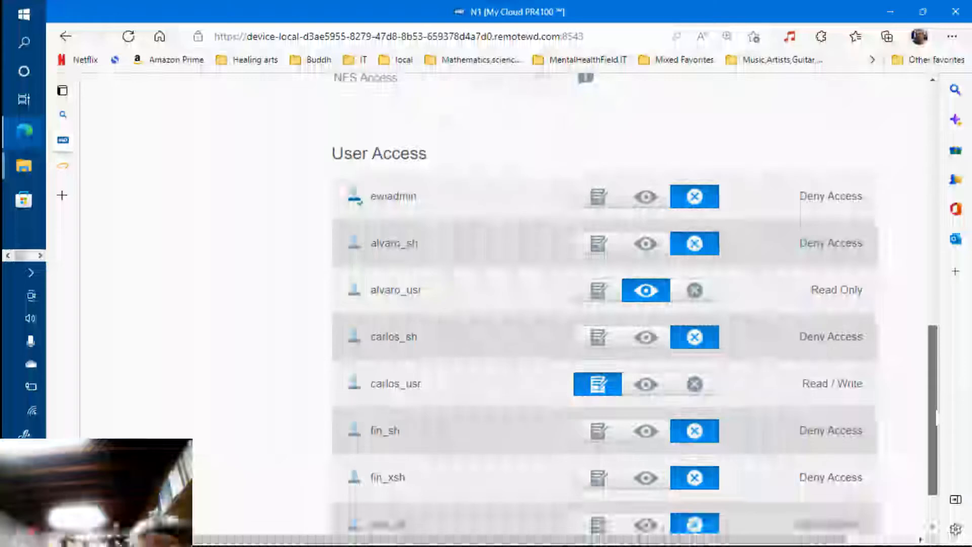
scroll(479, 218, "down", 2)
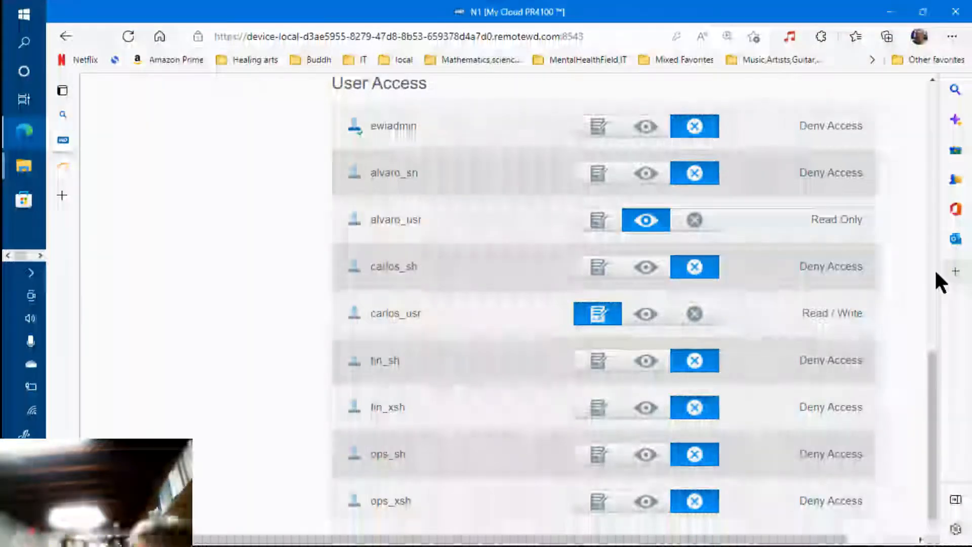
Check the user access settings of the alvaro_usr share, focusing on the alvaro_usr user's permission.
scroll(934, 268, "up", 7)
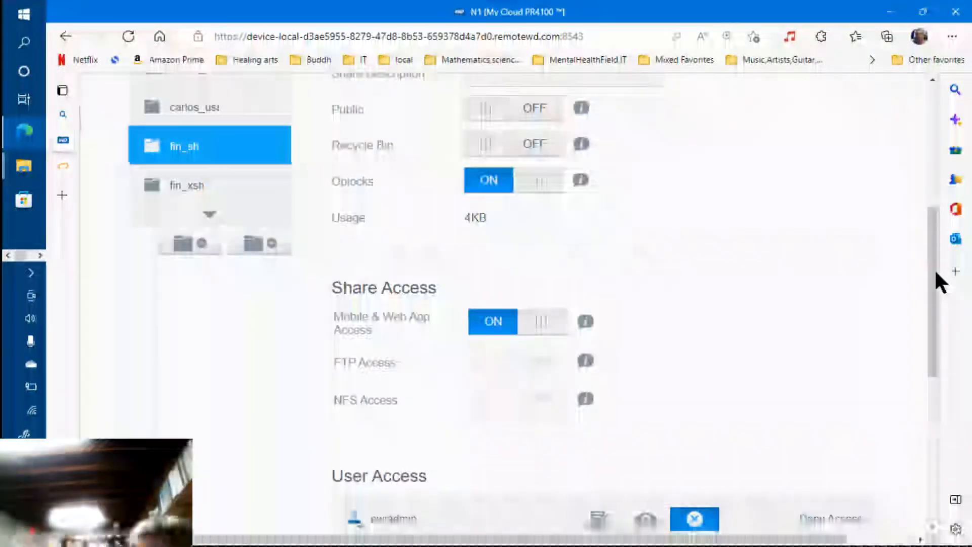
scroll(935, 268, "up", 1)
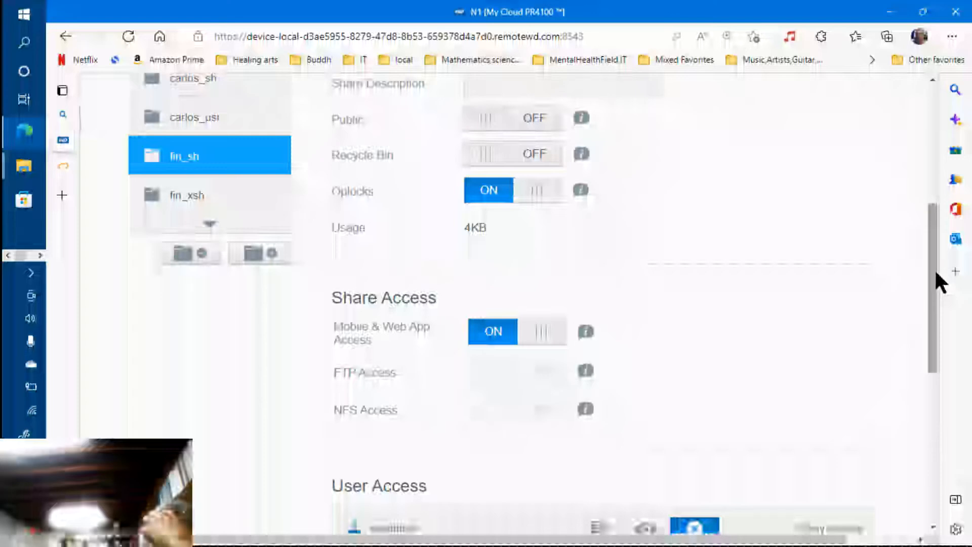
left_click_drag(934, 268, 928, 184)
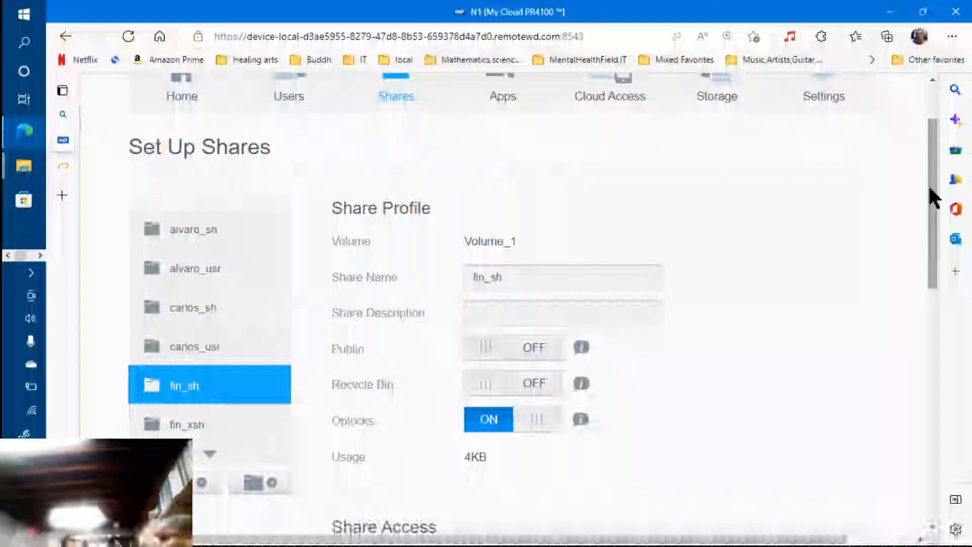
left_click(191, 271)
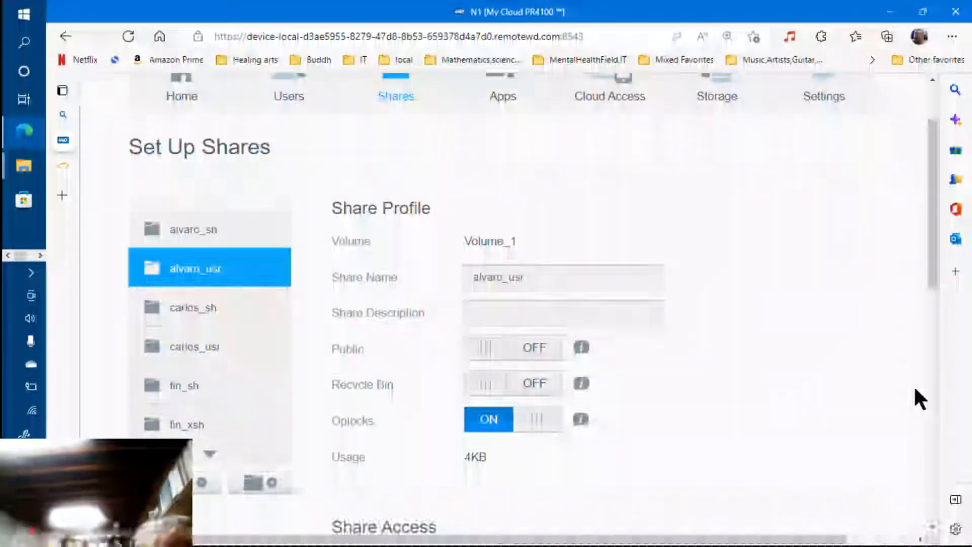
scroll(916, 387, "down", 8)
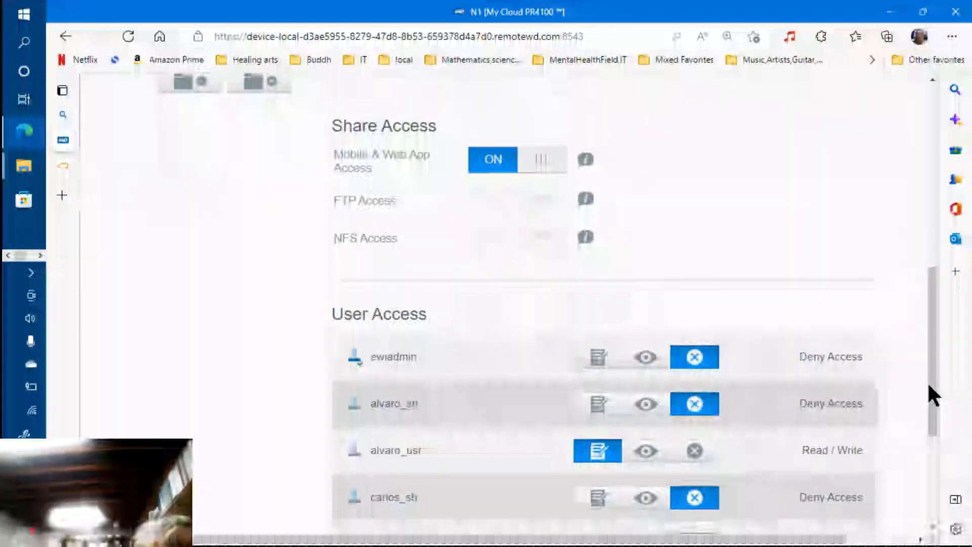
scroll(929, 386, "down", 2)
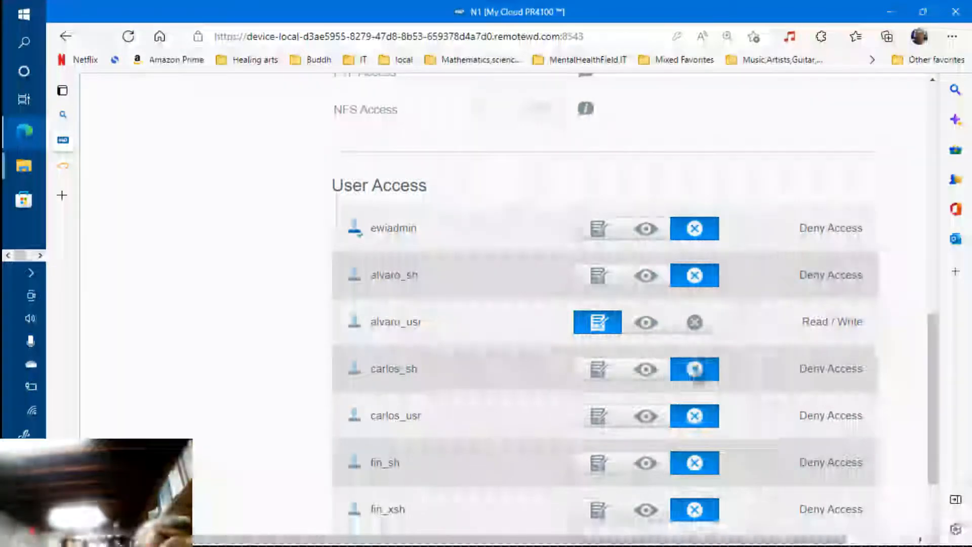
triple_click(436, 329)
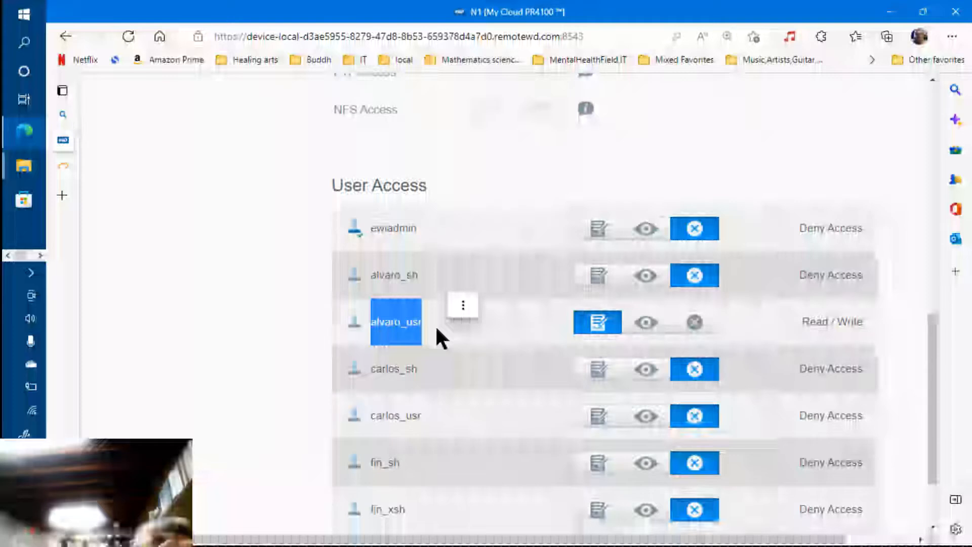
Review the user access settings of the alvaro_sh share for every listed user.
left_click(932, 210)
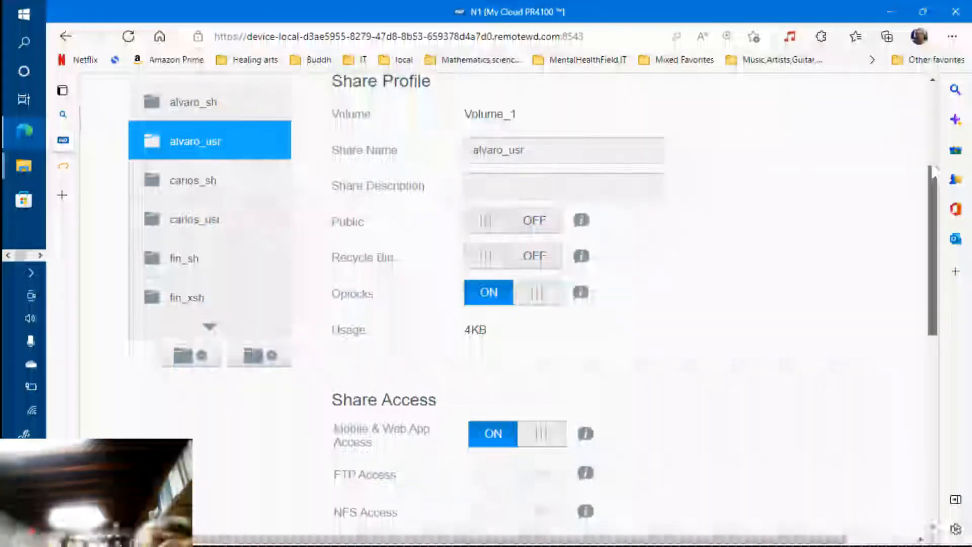
scroll(193, 243, "up", 3)
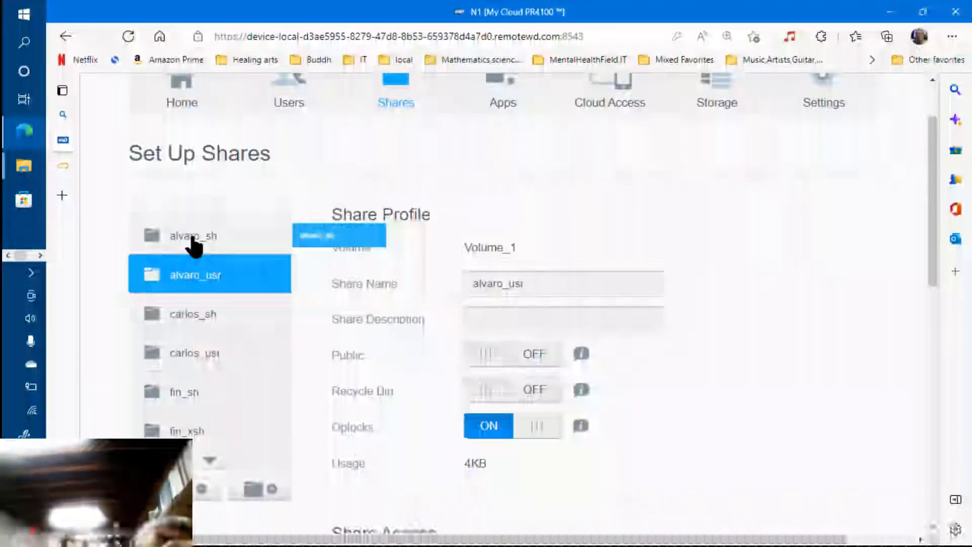
left_click(193, 239)
scroll(937, 327, "down", 3)
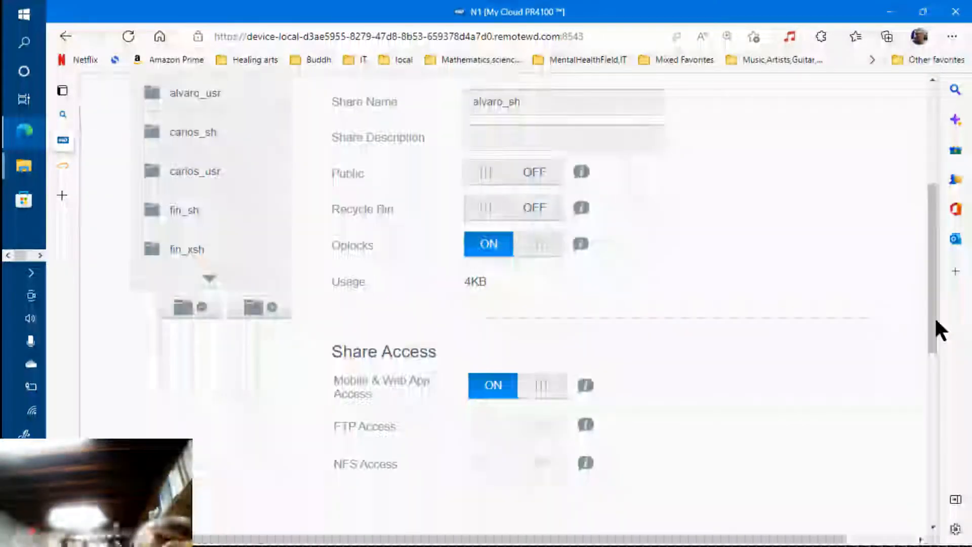
left_click_drag(935, 320, 936, 454)
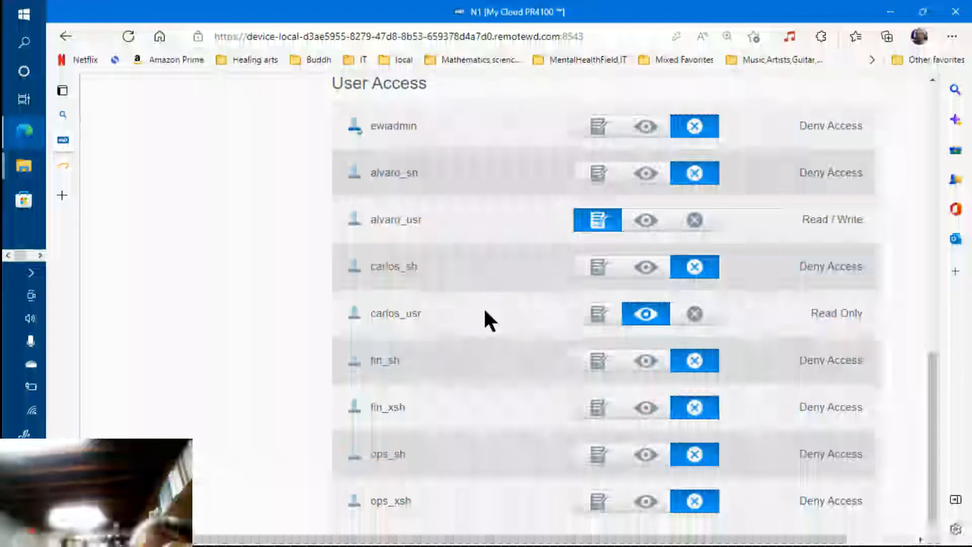
Review the Share Access settings of the carlos_usr user, focusing on the carlos_sh and fin_xsh shares.
left_click(933, 332)
left_click_drag(935, 345, 932, 248)
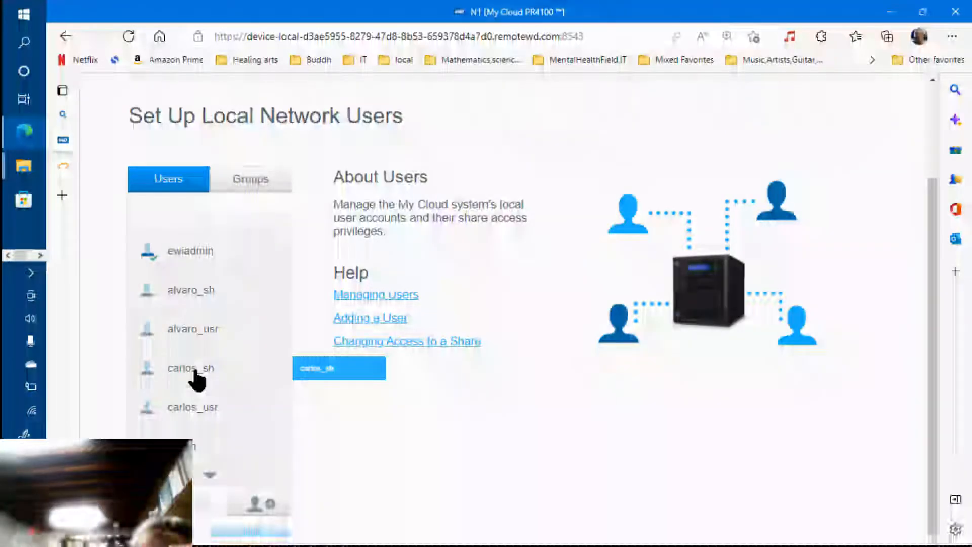
left_click(197, 405)
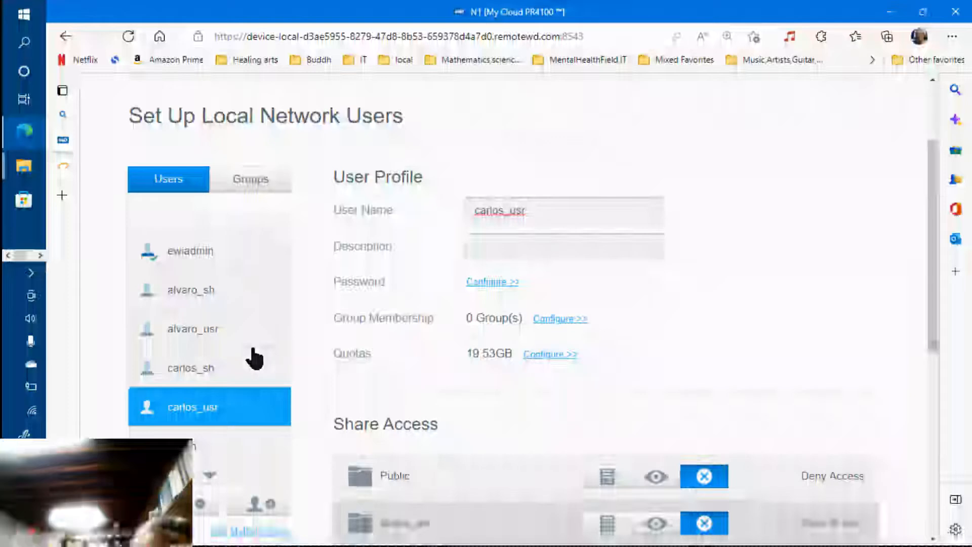
left_click_drag(930, 335, 934, 389)
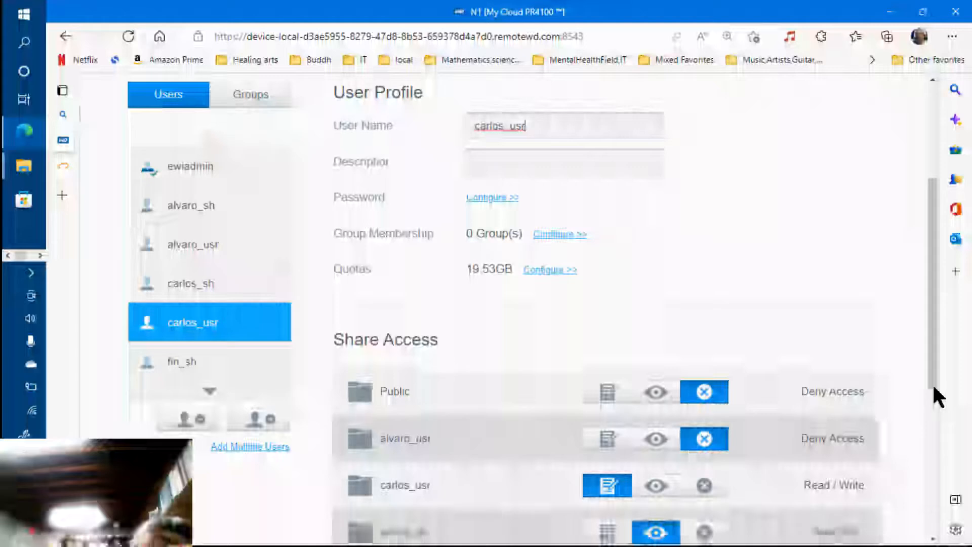
scroll(586, 183, "down", 6)
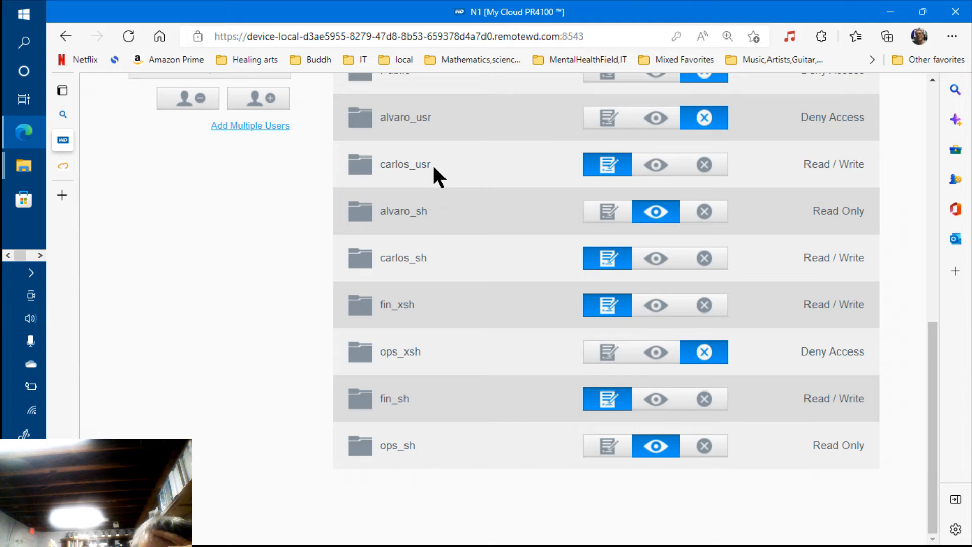
double_click(403, 258)
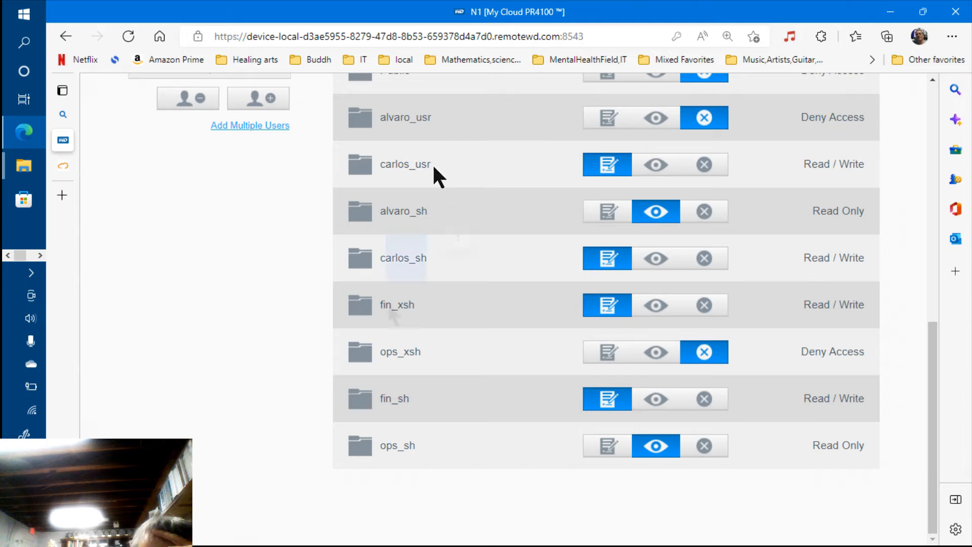
double_click(380, 304)
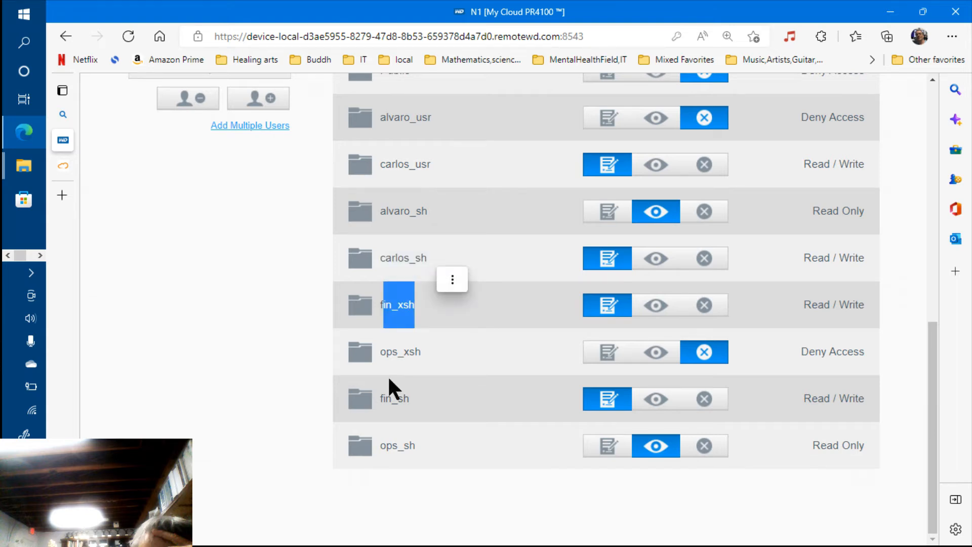
left_click(389, 379)
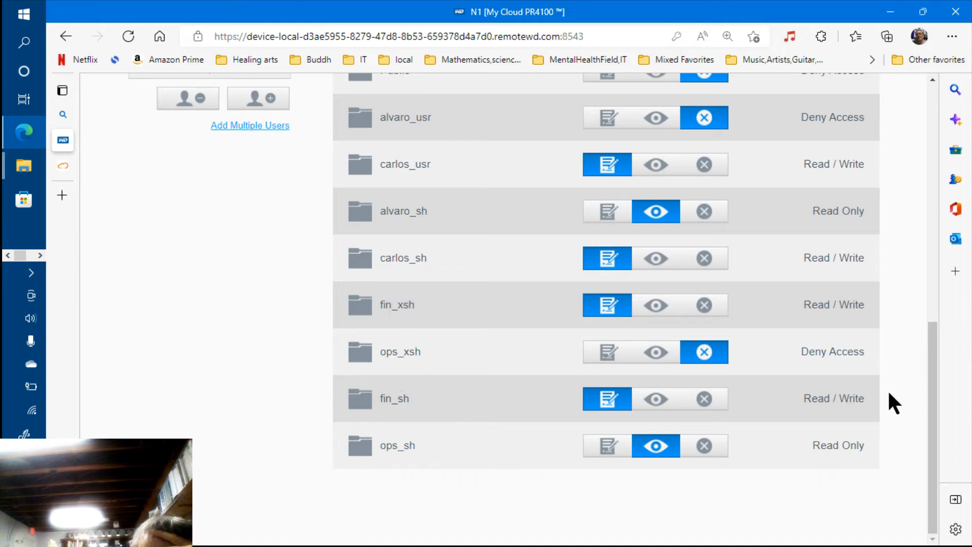
scroll(889, 392, "up", 2)
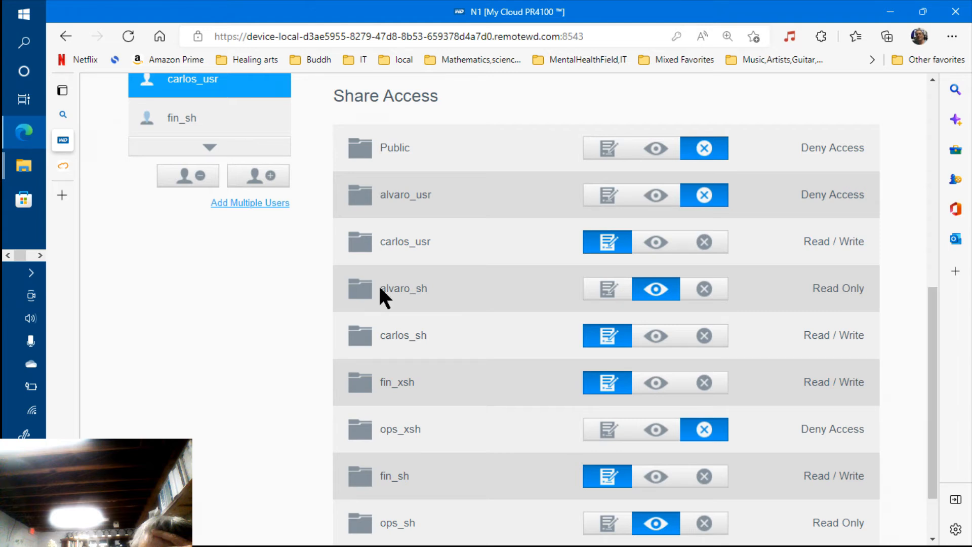
Check the carlos_usr user's permissions for the alvaro_sh and ops_sh shares.
left_click_drag(379, 289, 435, 291)
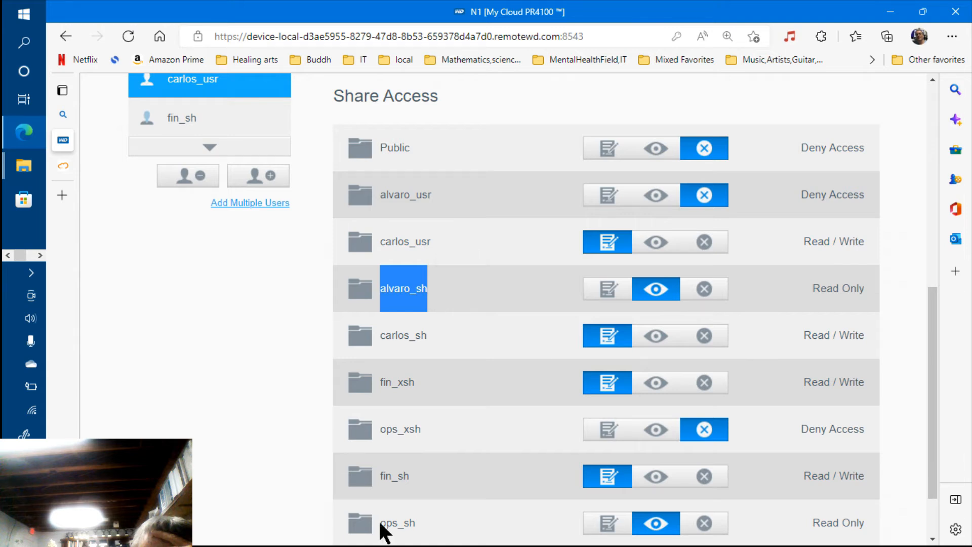
left_click_drag(381, 523, 423, 522)
left_click(763, 398)
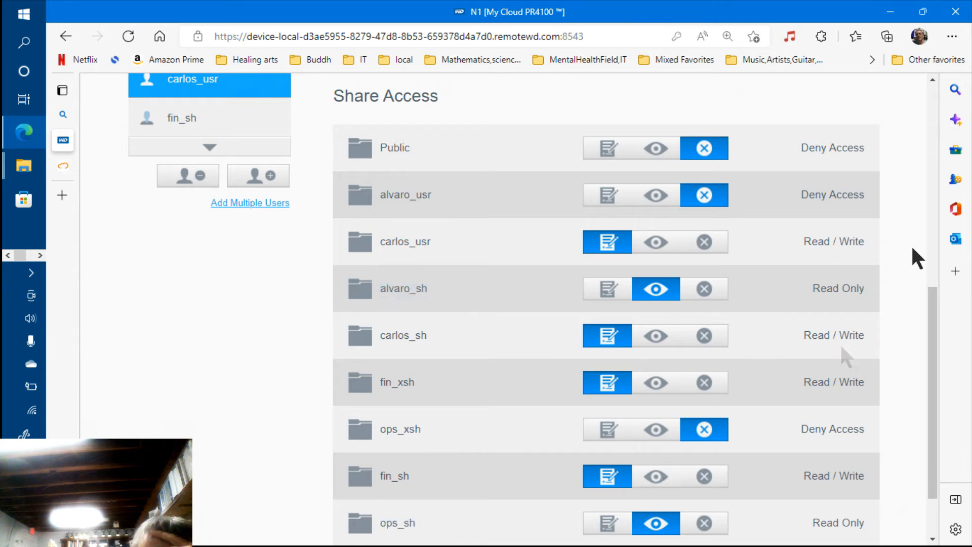
left_click(931, 236)
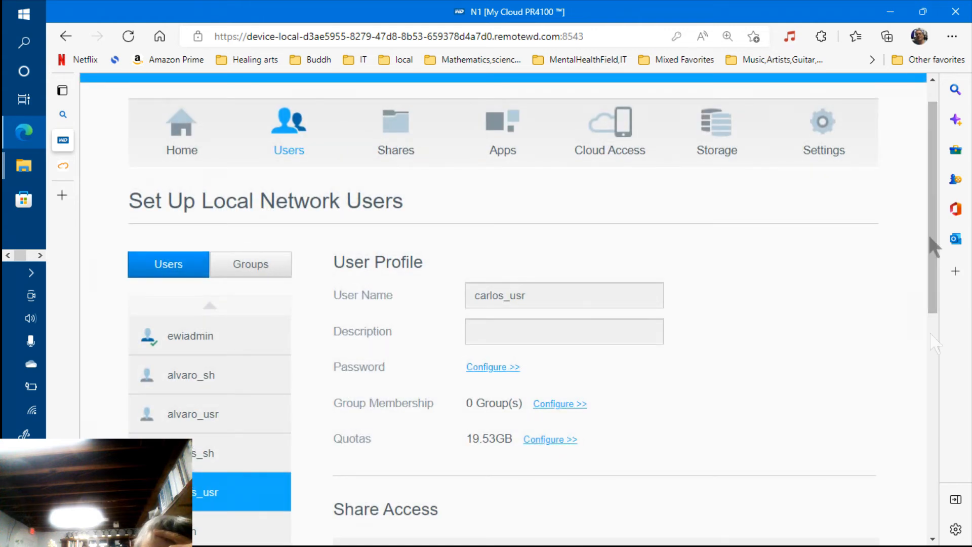
scroll(834, 326, "down", 6)
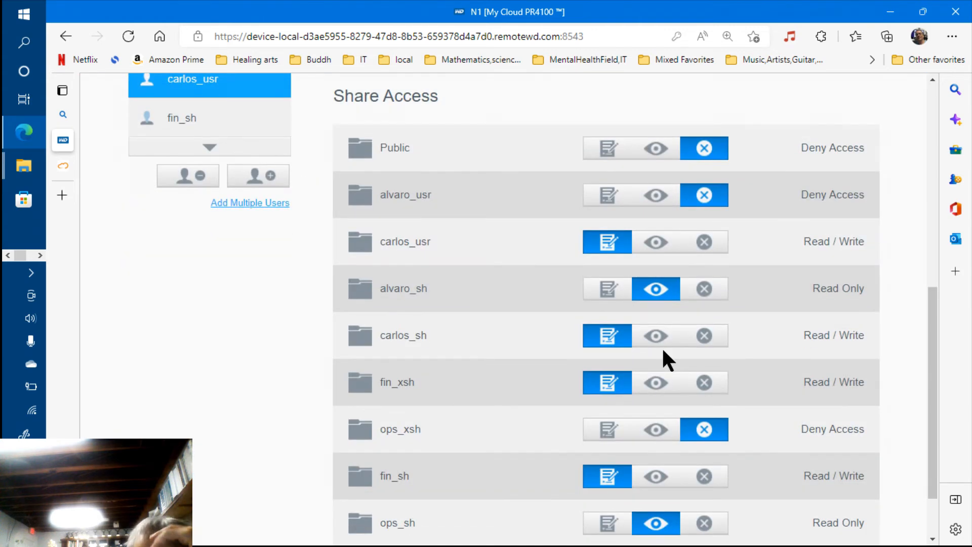
Switch to the Word document and have the paragraph on running import_users_list-stage-02.txt and the following one read aloud.
key("alt+Tab")
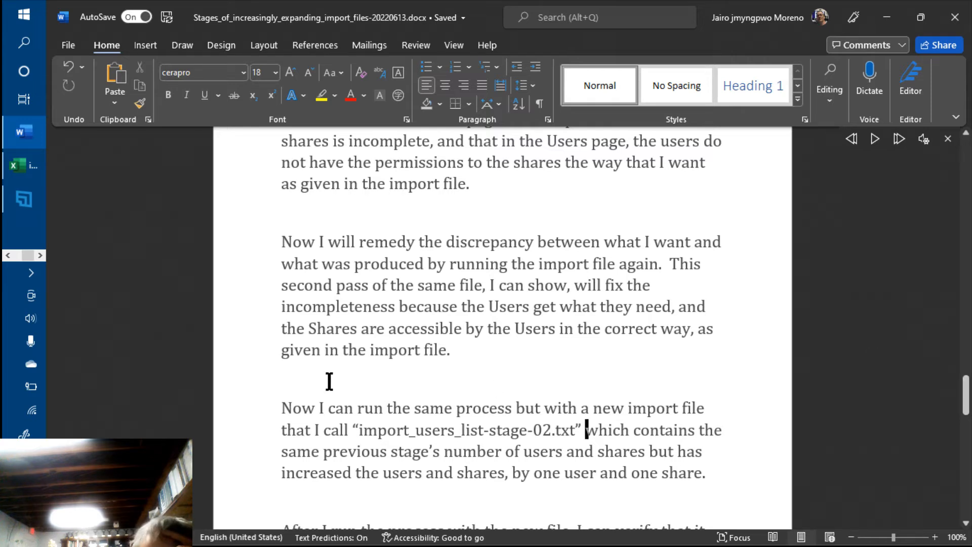
left_click(286, 398)
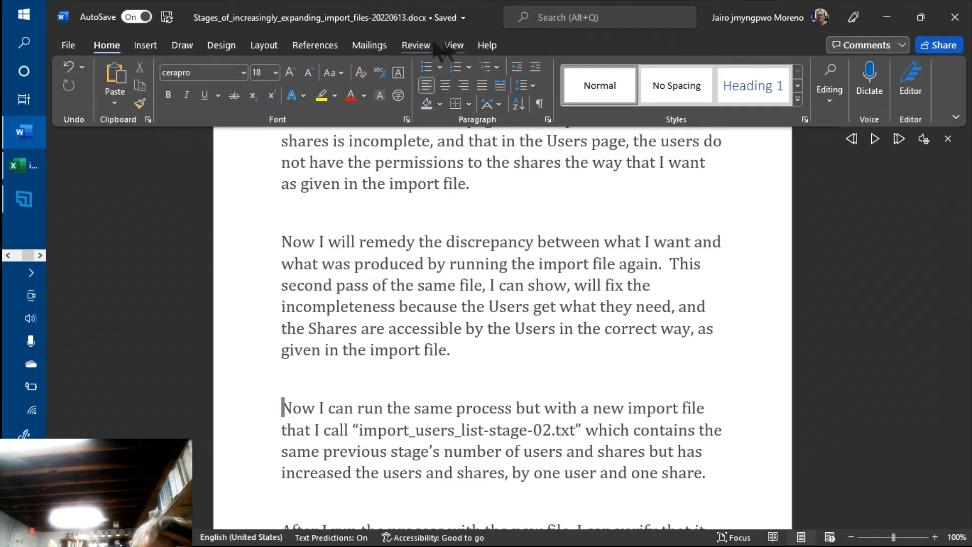
left_click(450, 47)
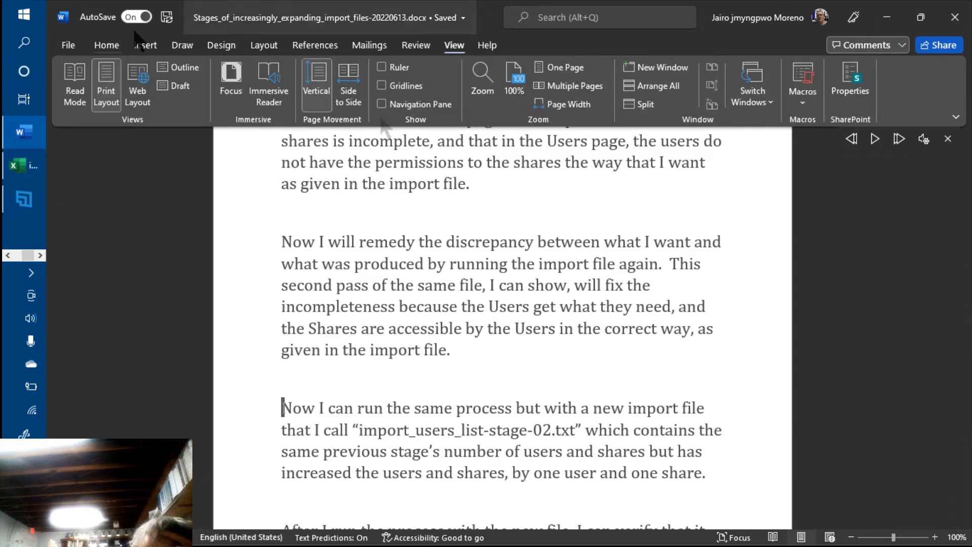
left_click(106, 45)
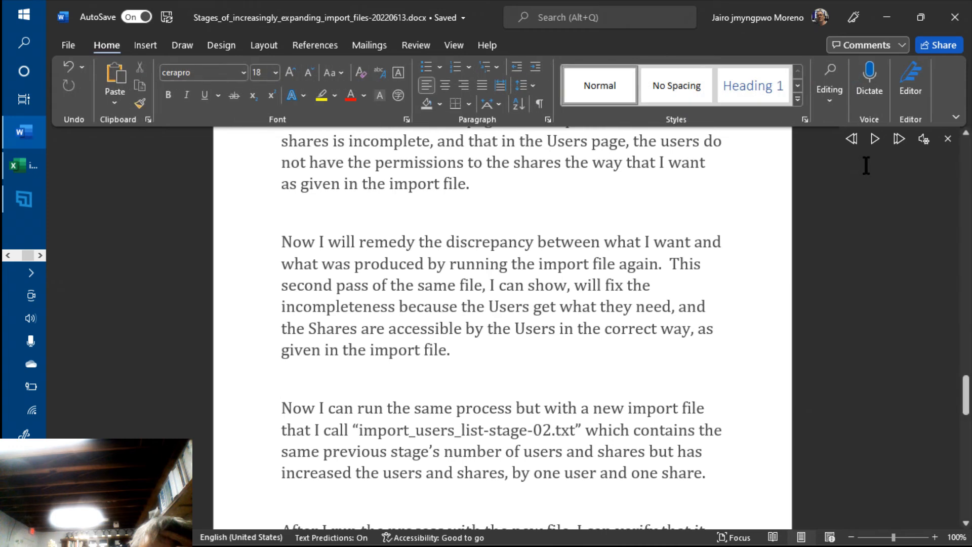
left_click(876, 140)
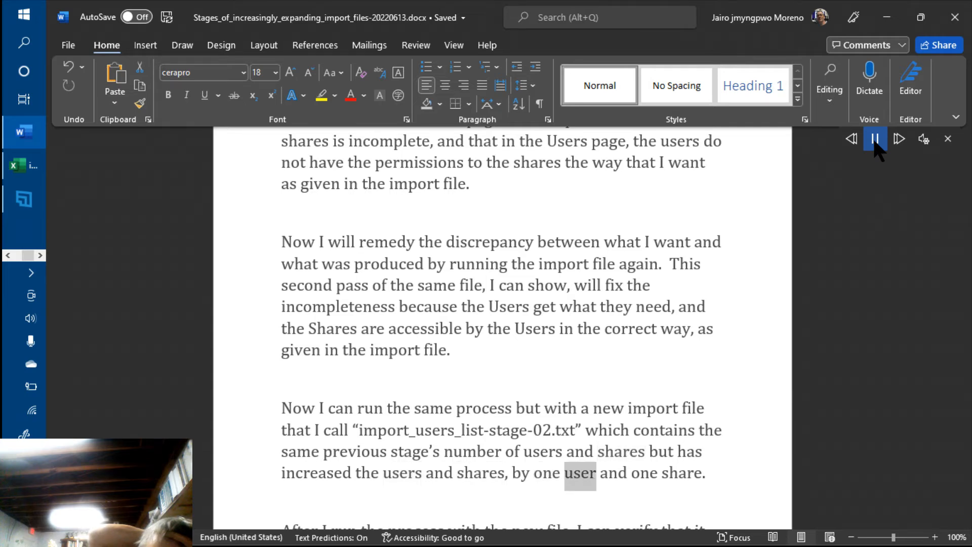
left_click(875, 141)
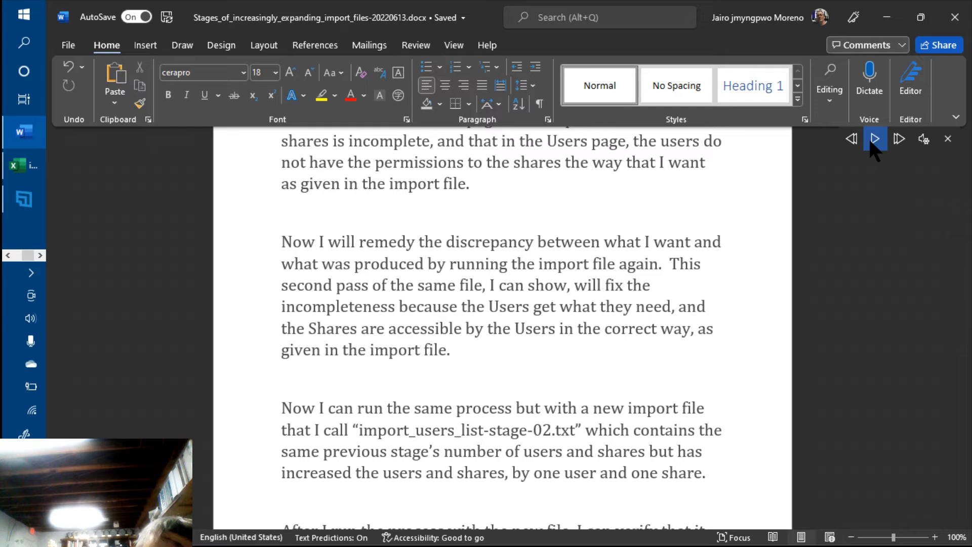
left_click(875, 139)
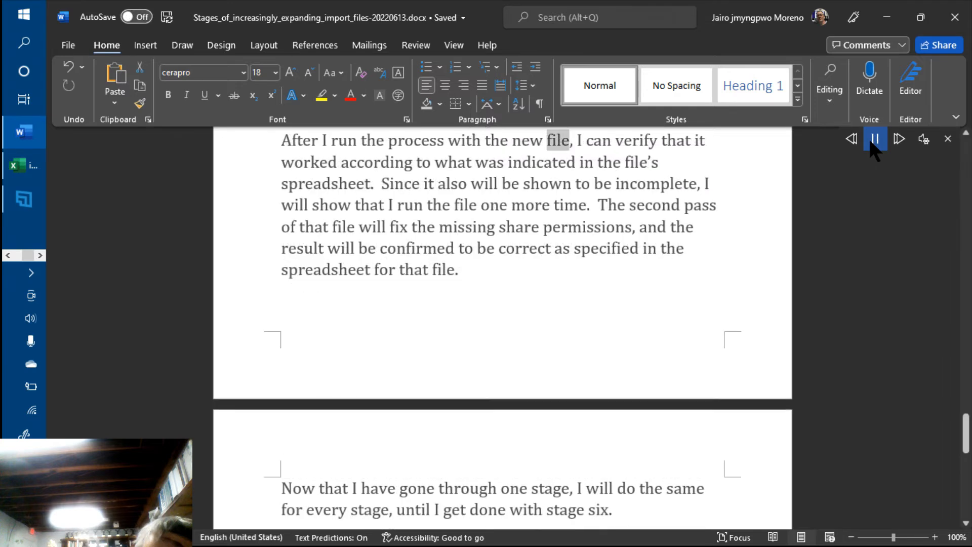
left_click(875, 141)
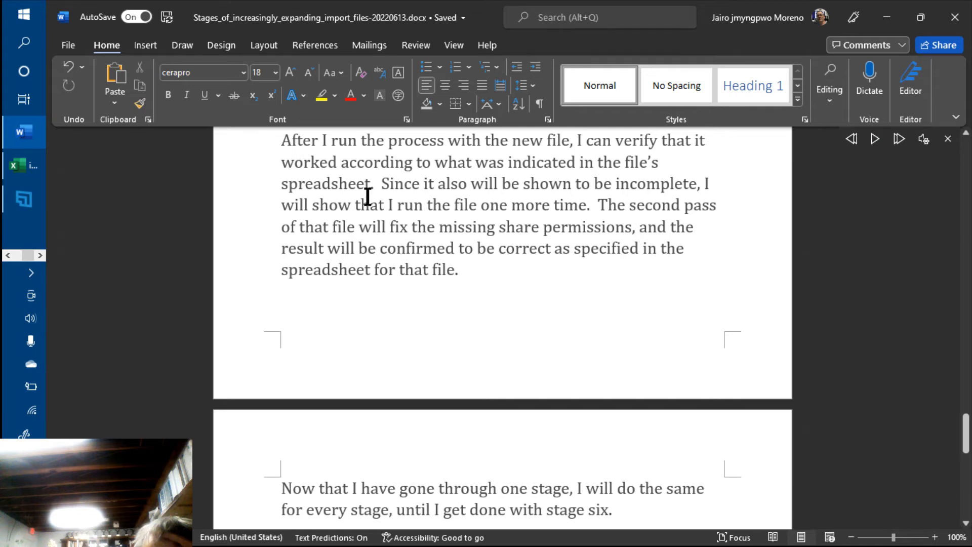
Switch to the Excel workbook import_users_list_stages.xlsx and review the stage 01 users, password column and read-write shares.
key("alt+Tab")
key("alt+Tab")
key("alt+Tab")
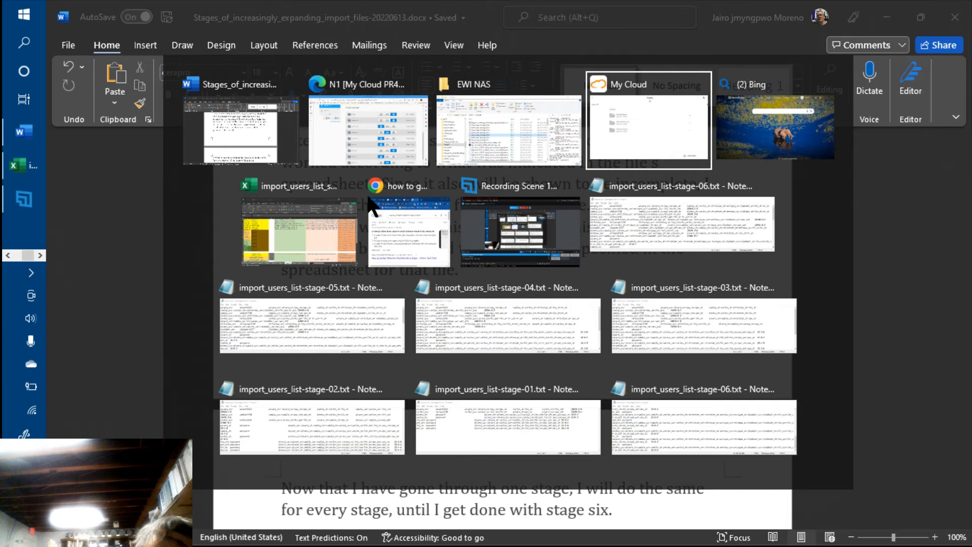
key("alt+Tab")
key("alt+Tab")
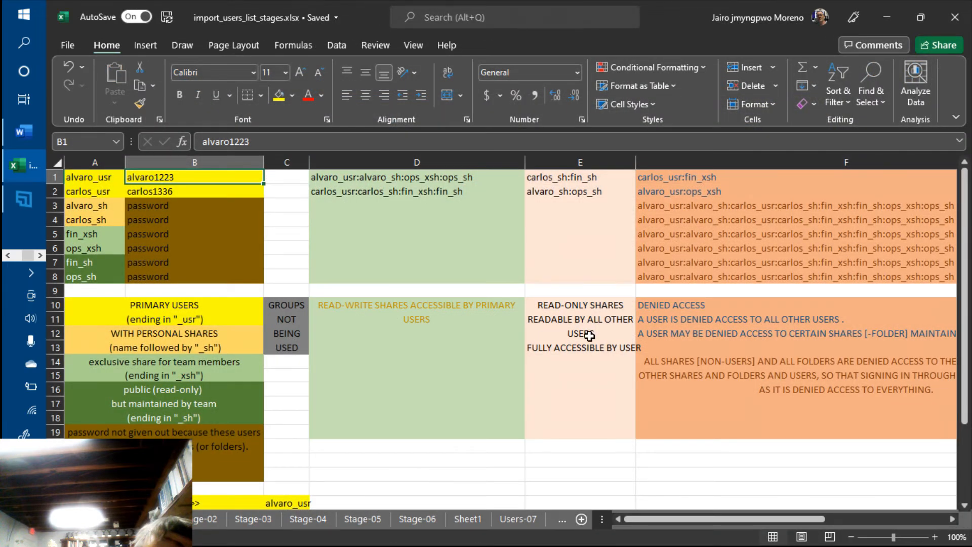
left_click(98, 180)
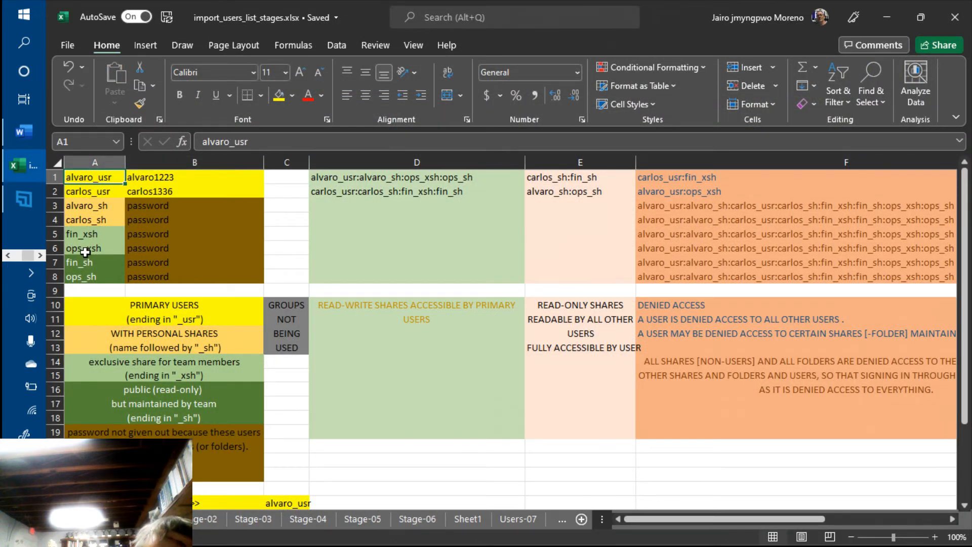
key("ctrl+Down")
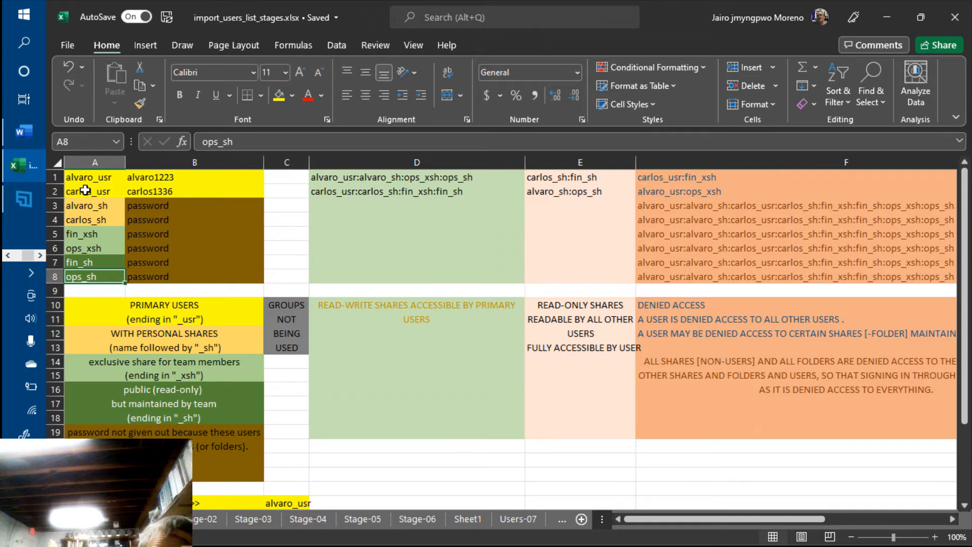
left_click(130, 179)
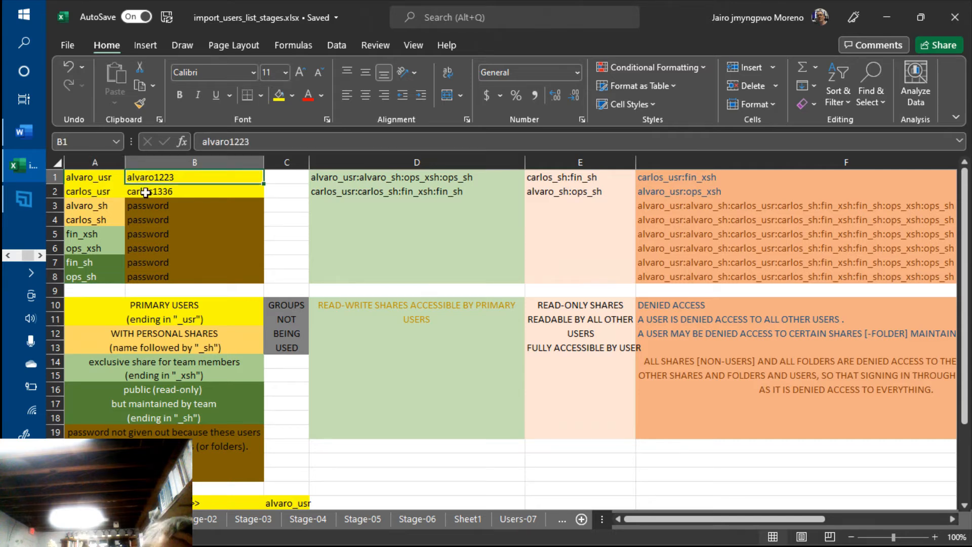
left_click(146, 193)
left_click(356, 178)
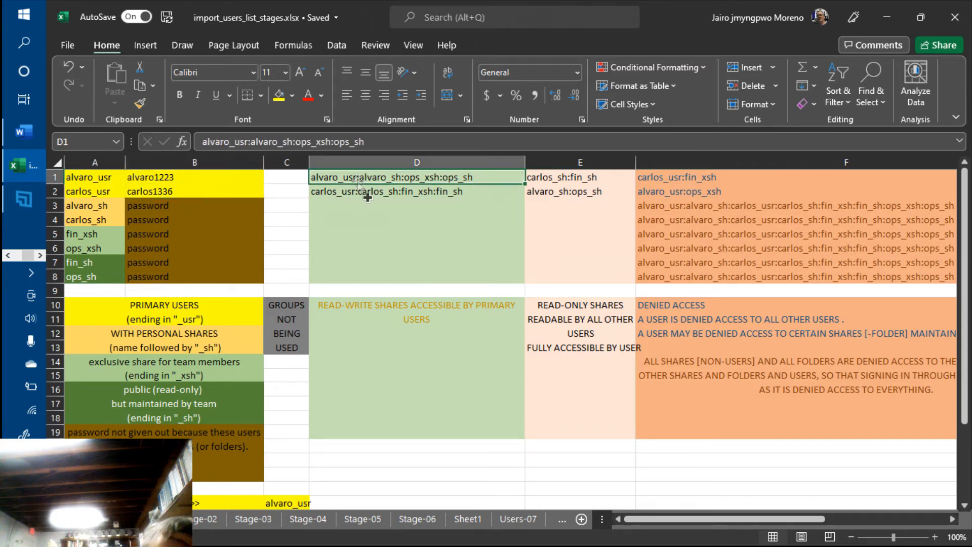
left_click(365, 191)
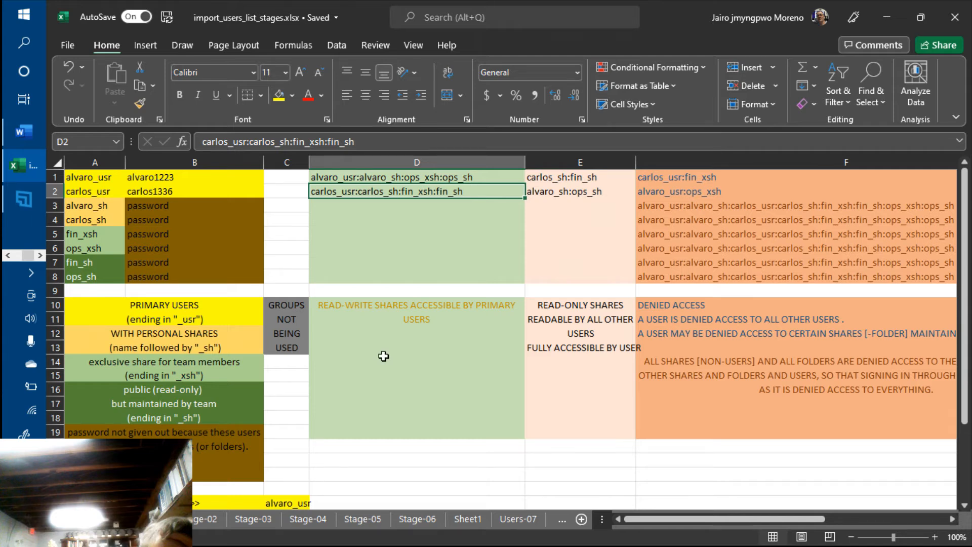
Open the Stage-02 sheet and examine the camilo_usr and camilo_sh entries and the read-only shares for carlos_usr.
left_click(199, 519)
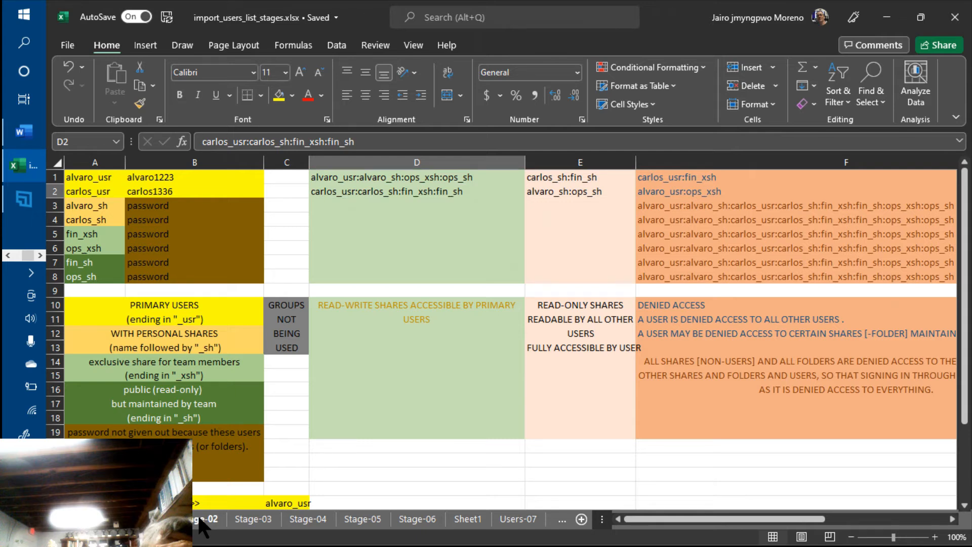
left_click(203, 522)
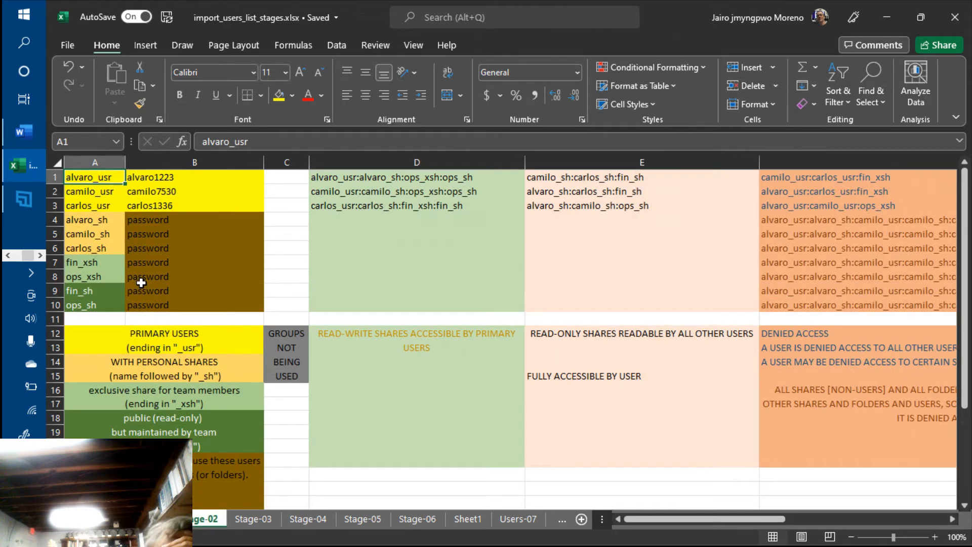
left_click(71, 205)
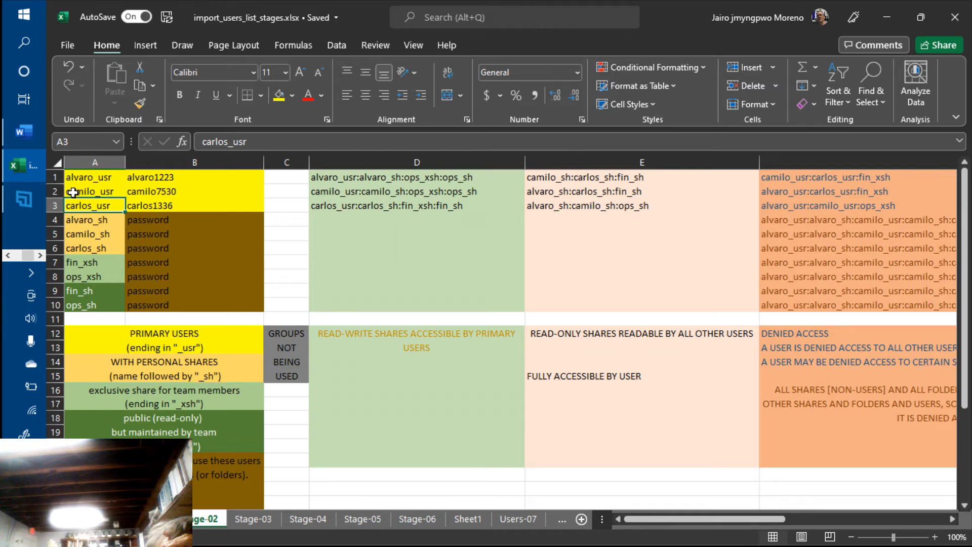
left_click(73, 192)
left_click(80, 235)
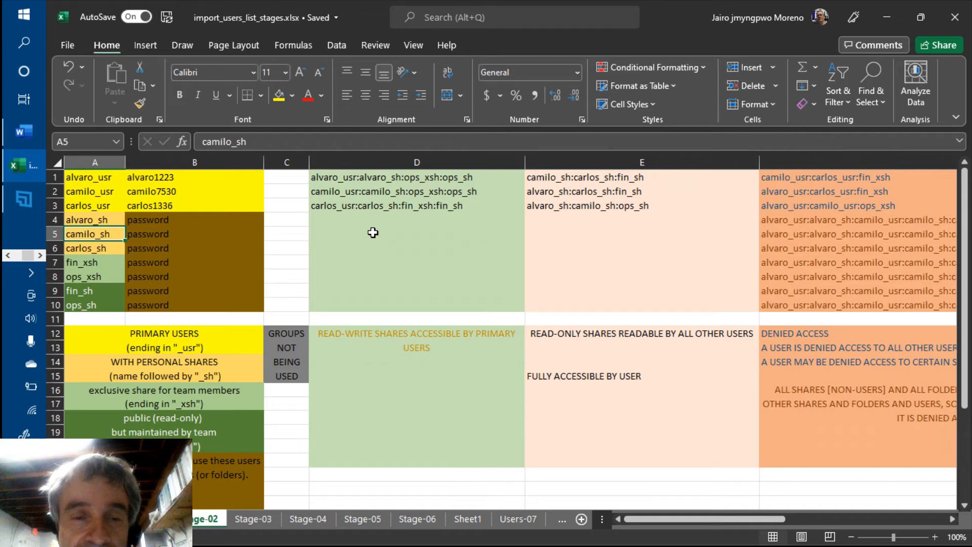
left_click(594, 208)
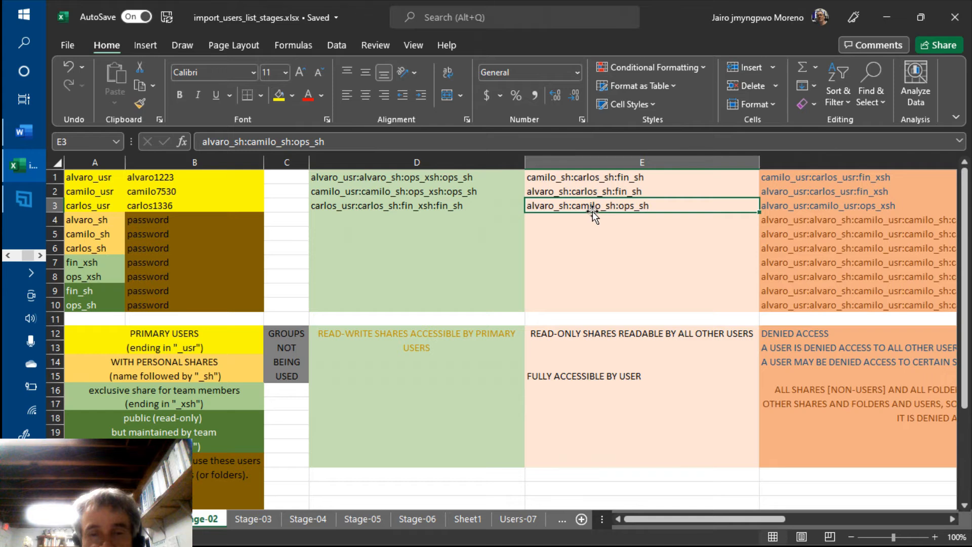
Copy the stage 02 import data in cells A1:G10, from the first user name through the last quota value.
left_click(88, 177)
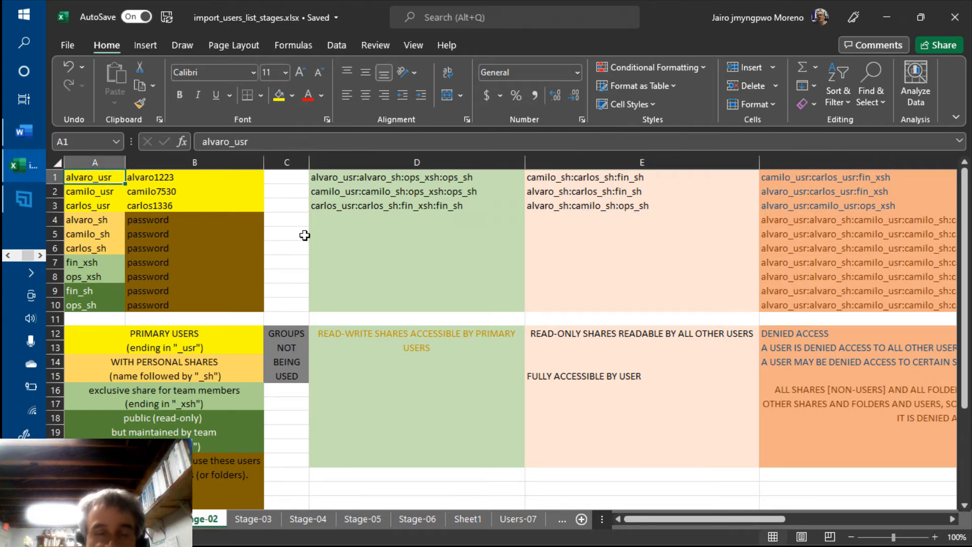
left_click_drag(747, 519, 885, 509)
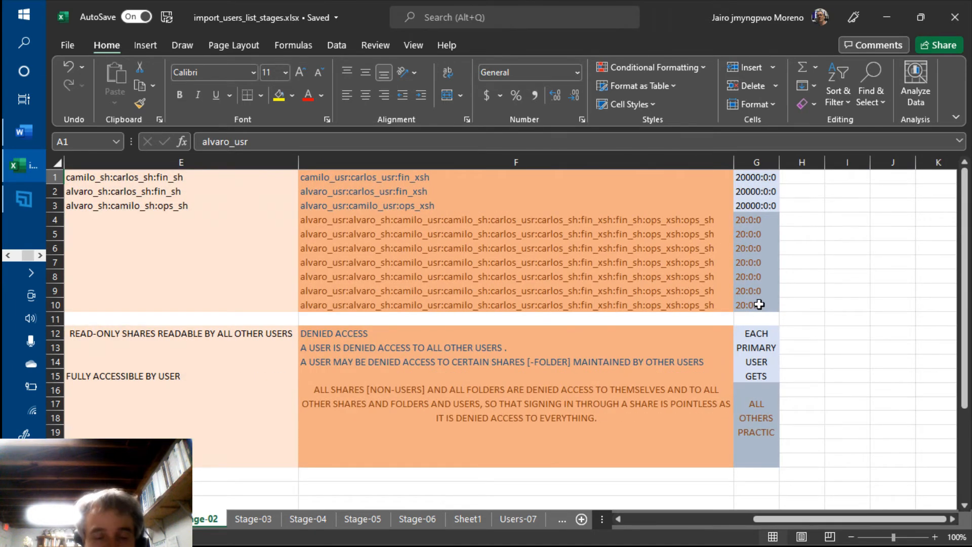
left_click_drag(759, 304, 677, 297)
key("ctrl+c")
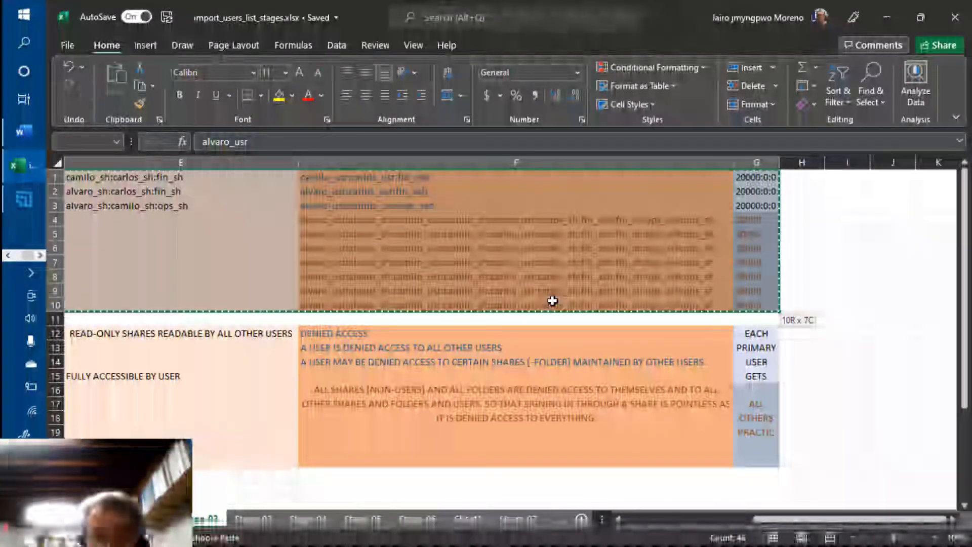
Switch to the EWI NAS folder in File Explorer and open import_users_list-stage-02.txt.
key("alt+Tab")
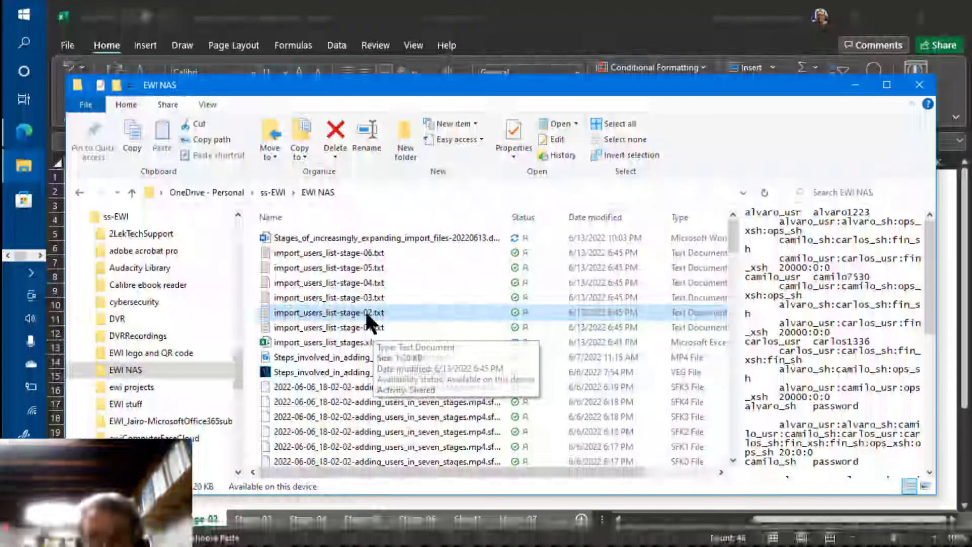
left_click(366, 314)
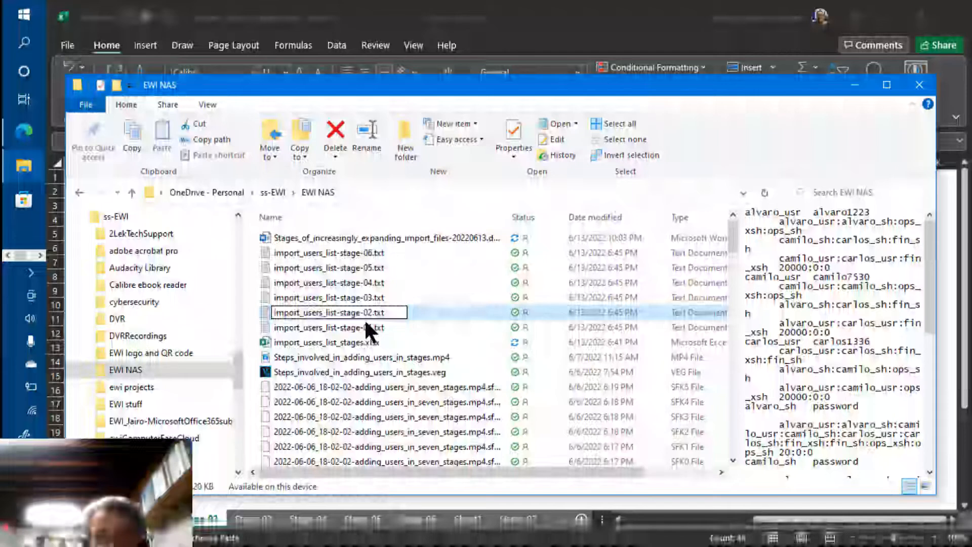
double_click(365, 318)
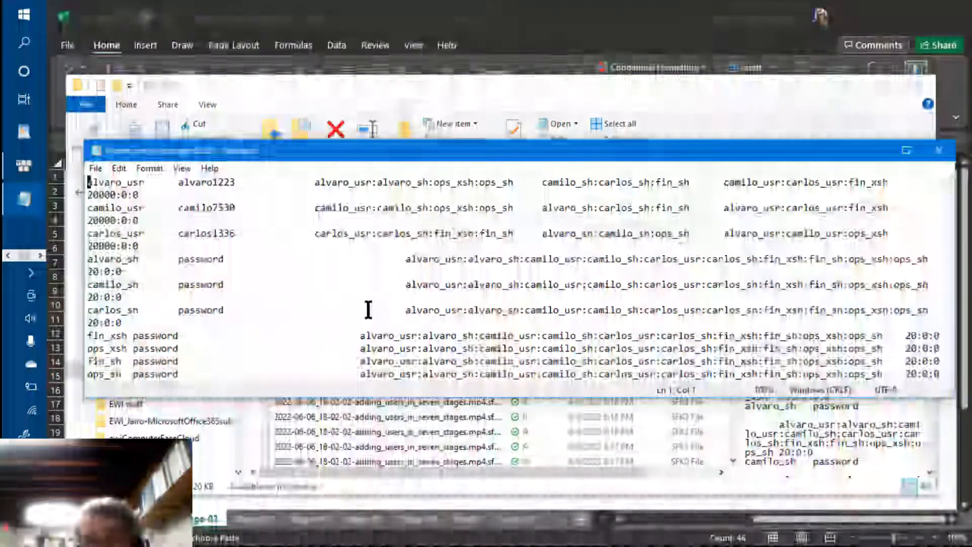
Switch to the My Cloud PR4100 page in Edge and start a multiple-user import with Overwrite Duplicate Accounts enabled.
key("super+Tab")
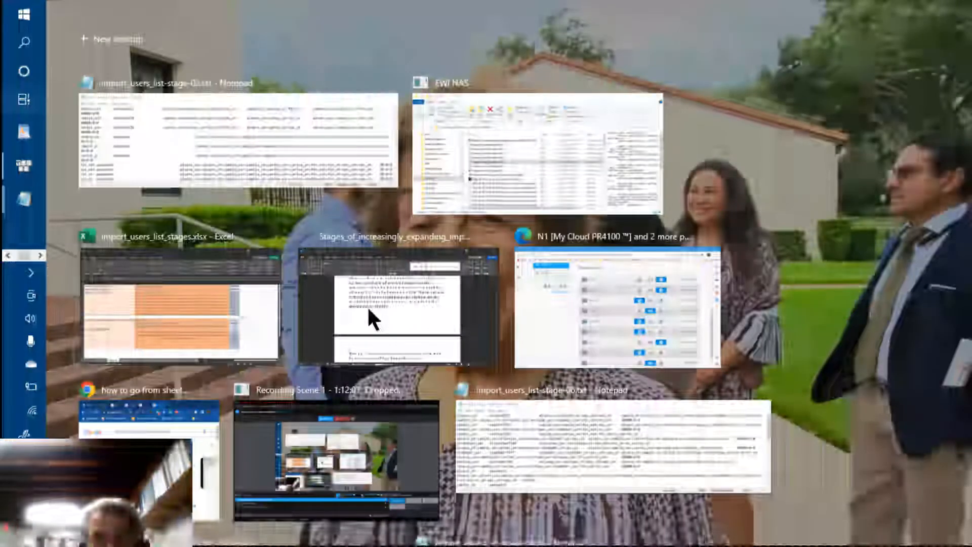
left_click(368, 309)
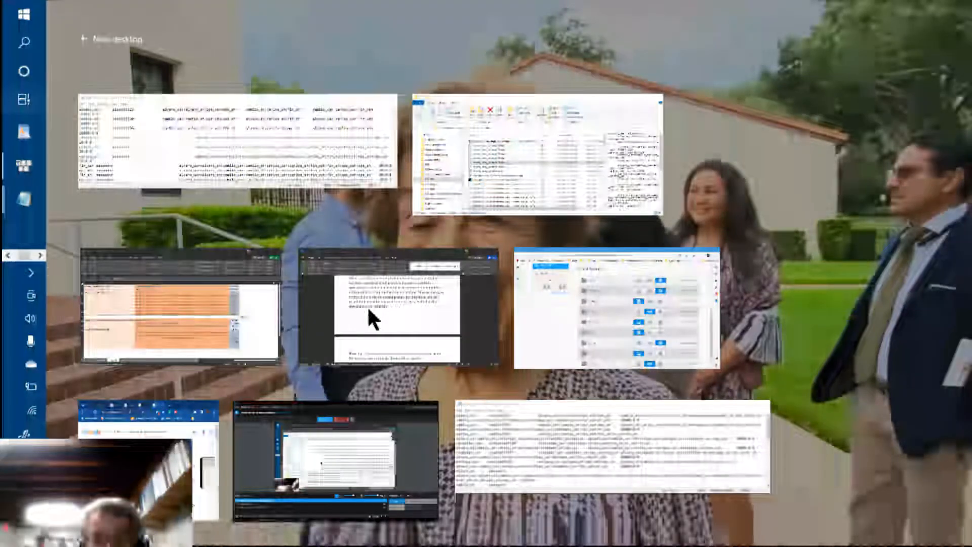
key("alt+Tab")
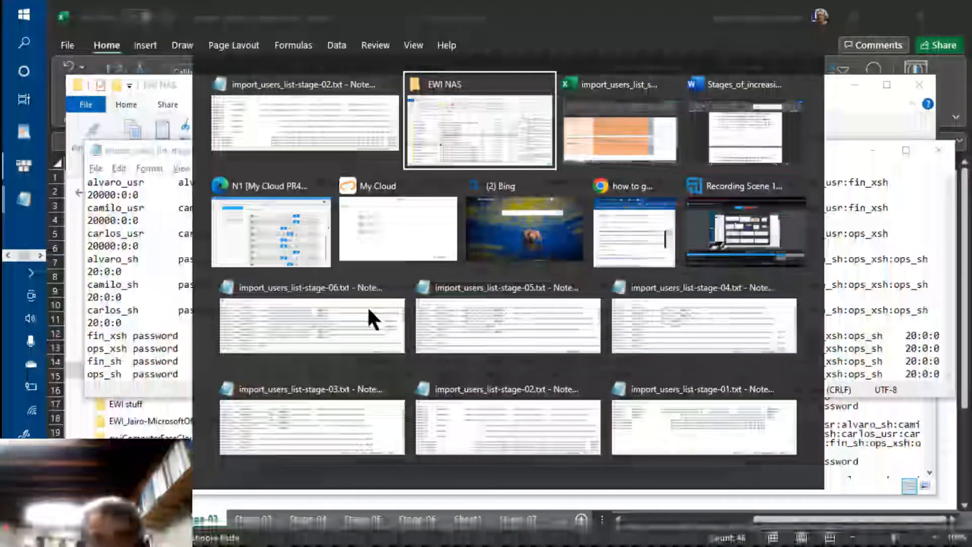
key("alt+Tab")
key("alt+Tab")
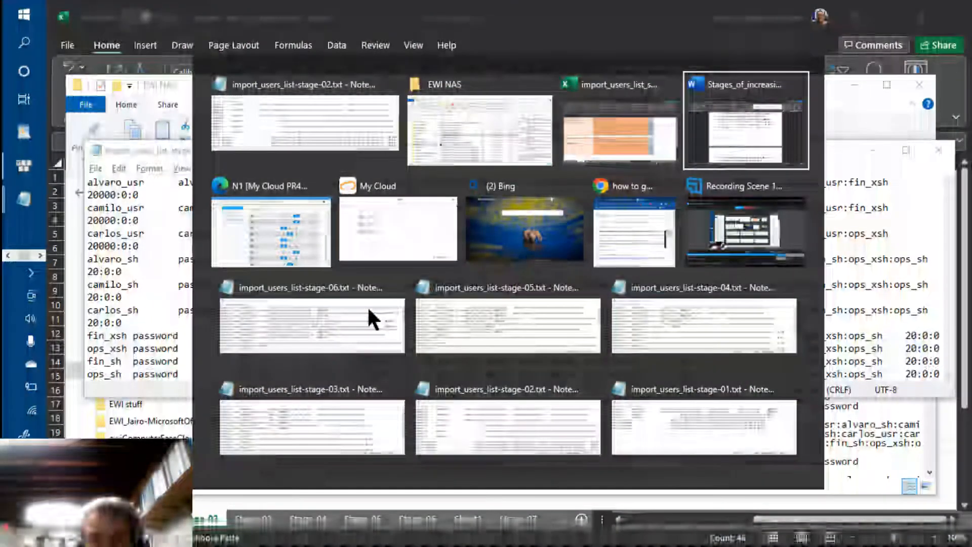
key("alt+Tab")
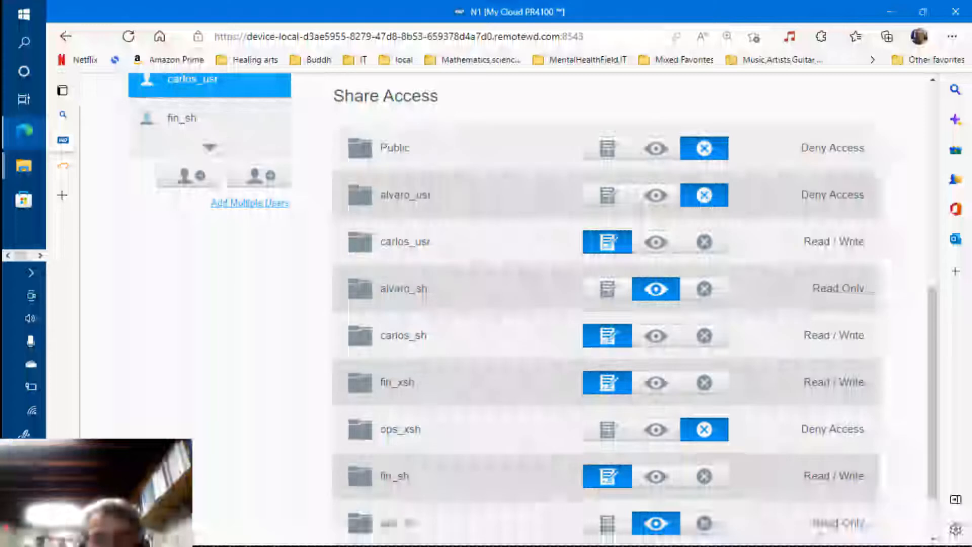
scroll(207, 294, "up", 8)
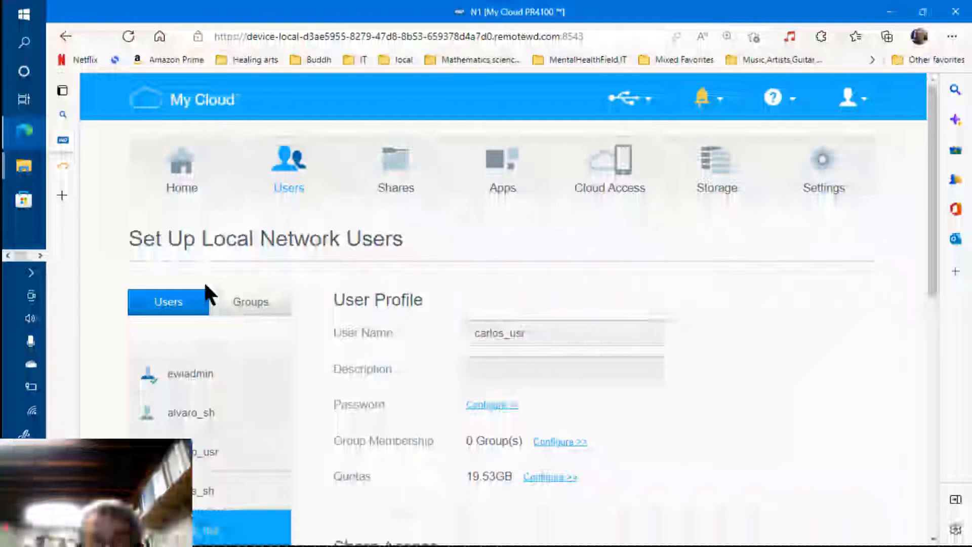
scroll(203, 280, "down", 6)
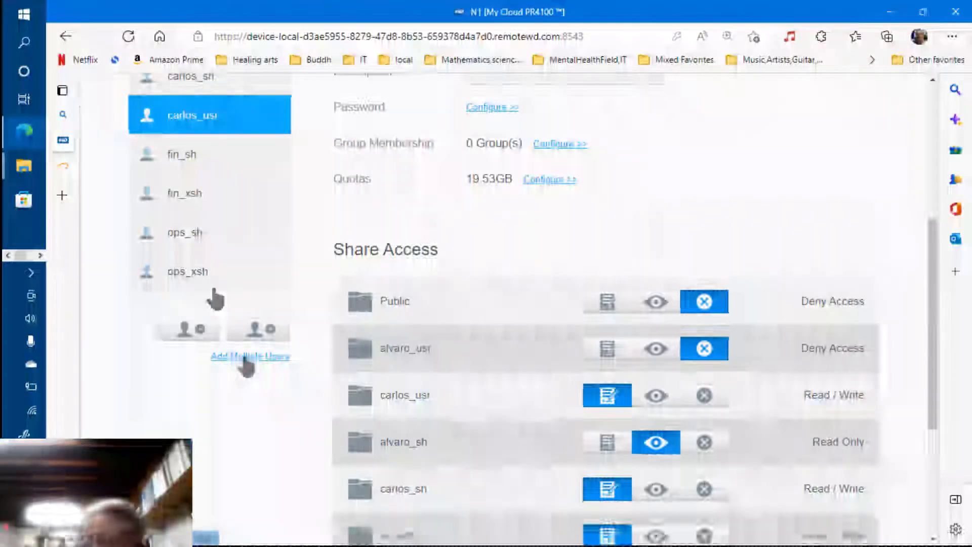
left_click(246, 359)
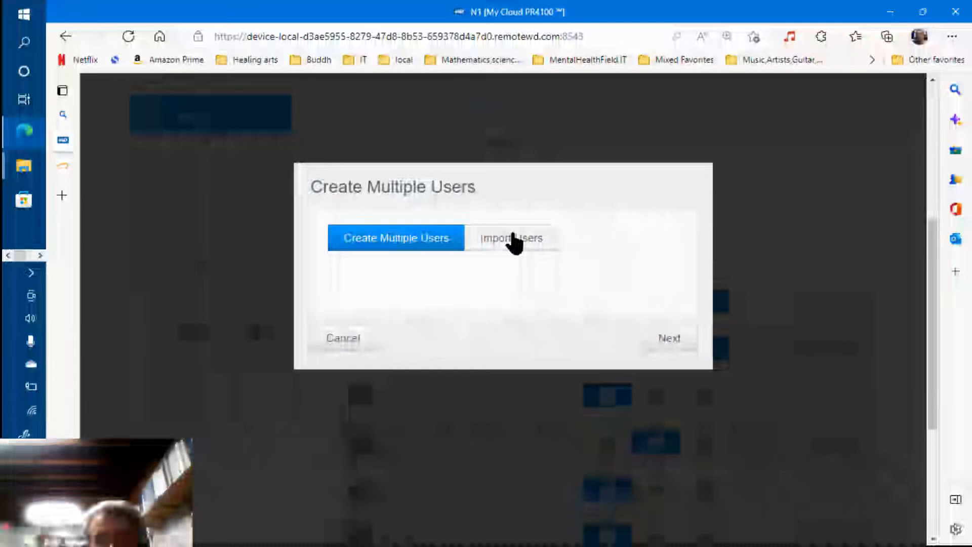
left_click(513, 242)
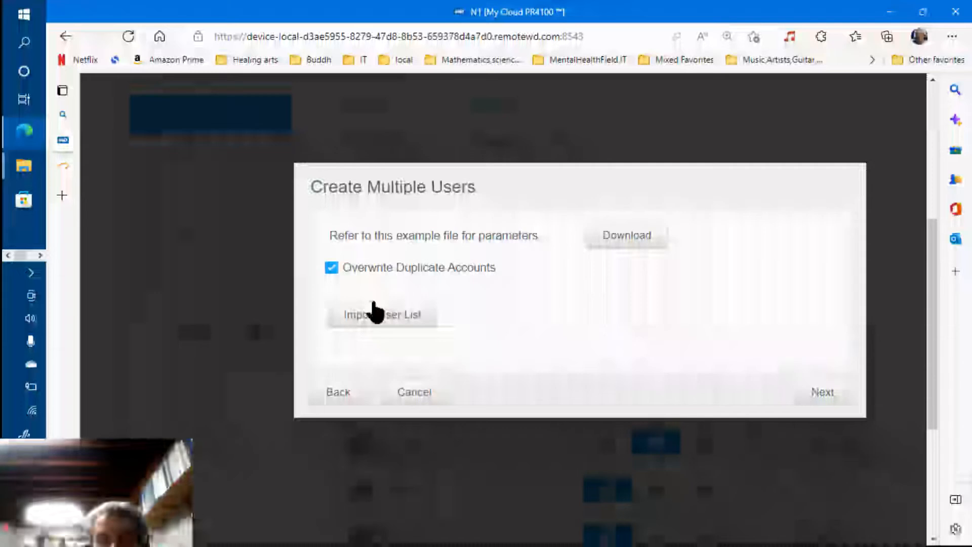
Load import_users_list-stage-02.txt as the user list and proceed to the preview of the users.
left_click(375, 311)
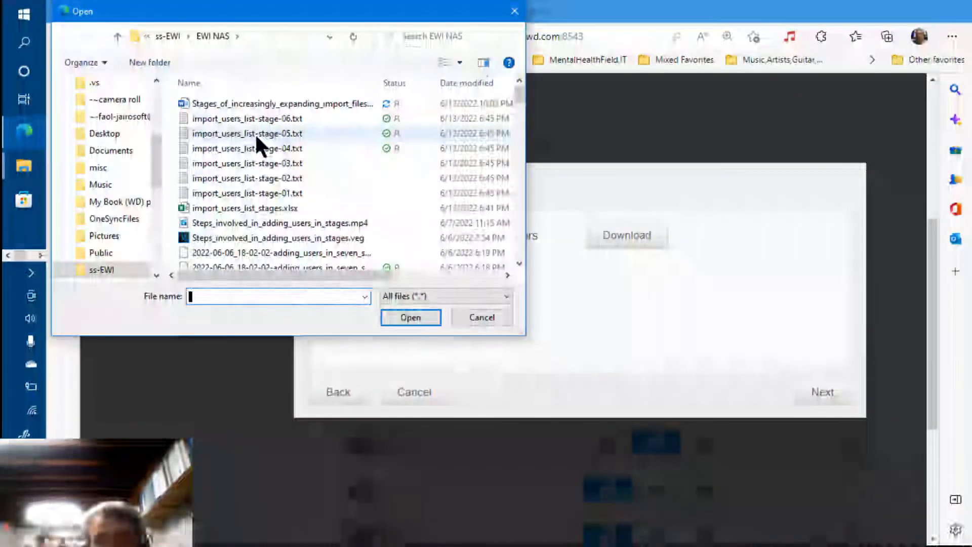
left_click(255, 178)
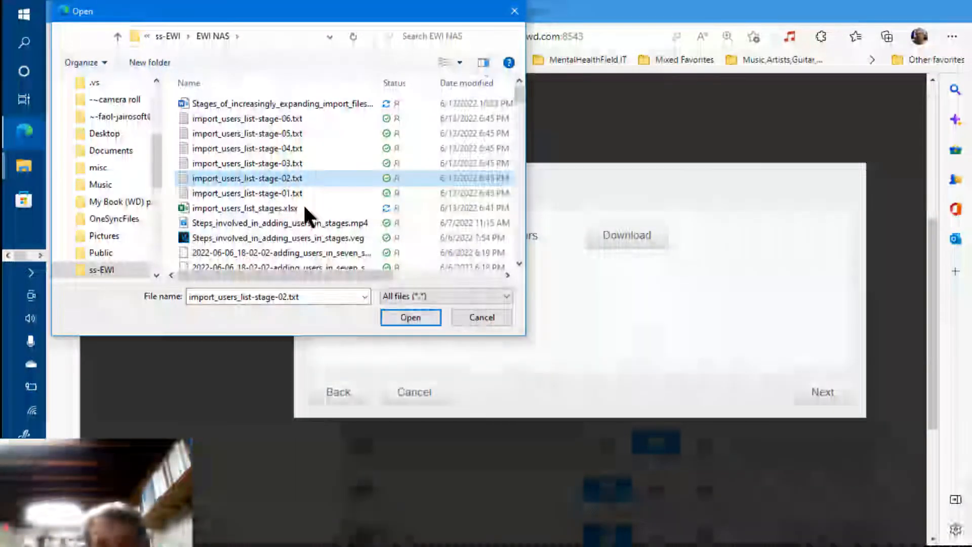
left_click(413, 316)
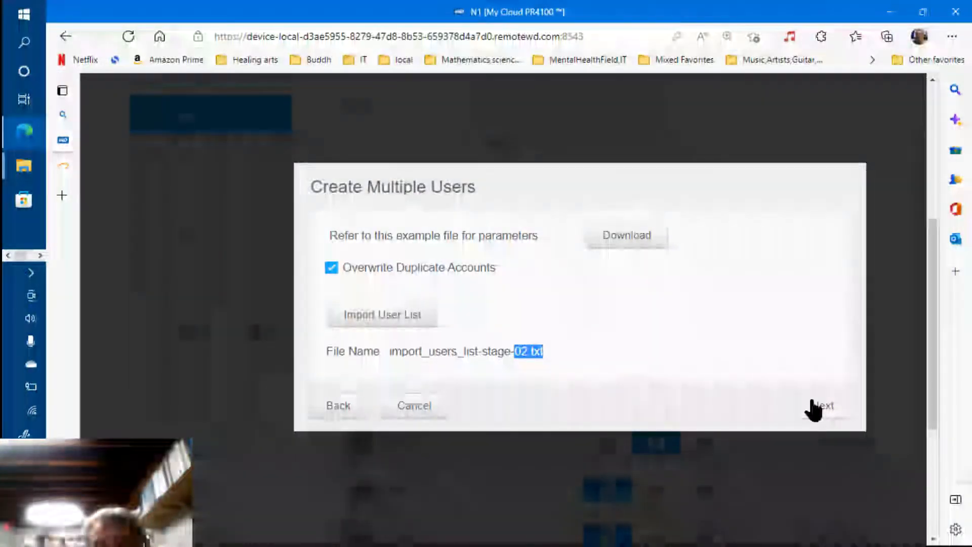
left_click(812, 406)
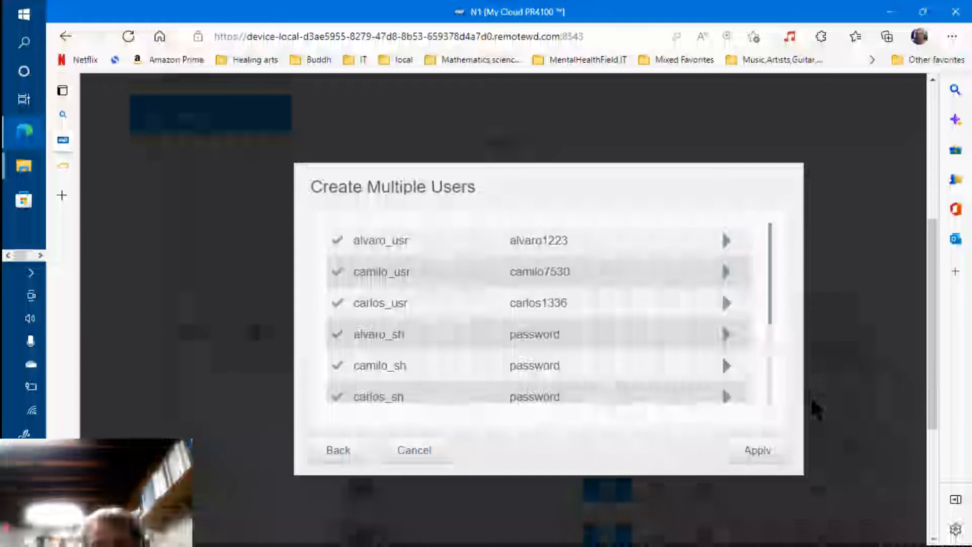
Review the import details of camilo_sh and carlos_usr, including their read-only, read/write and denied shares.
left_click(725, 365)
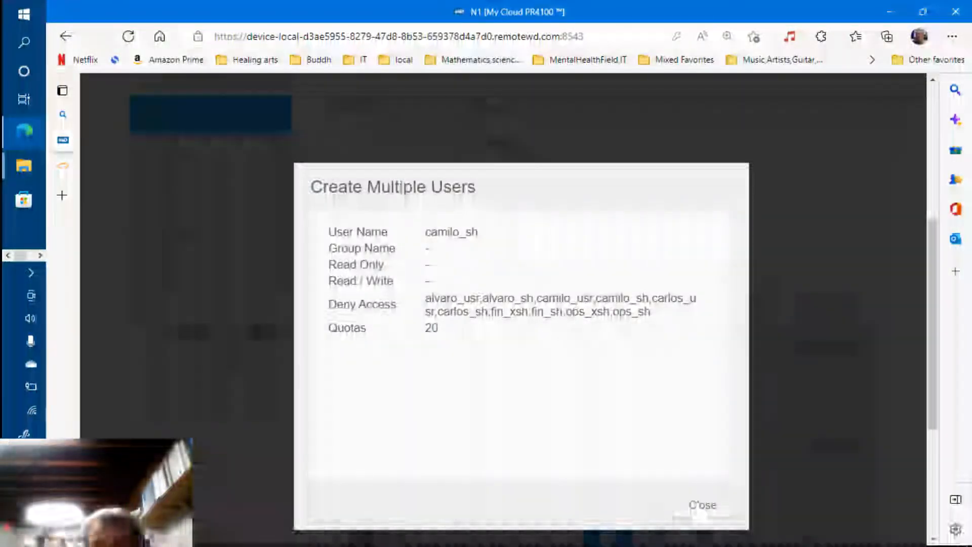
left_click(702, 505)
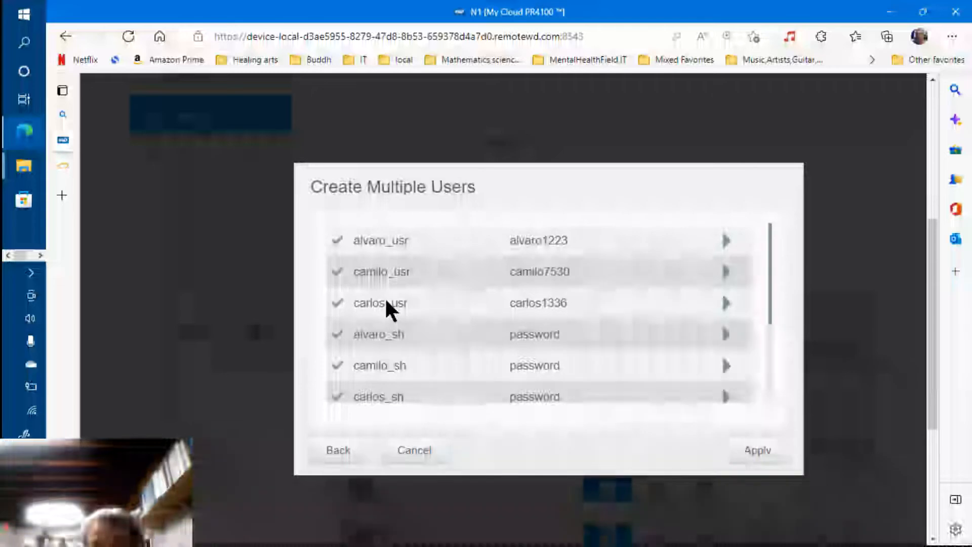
left_click(726, 303)
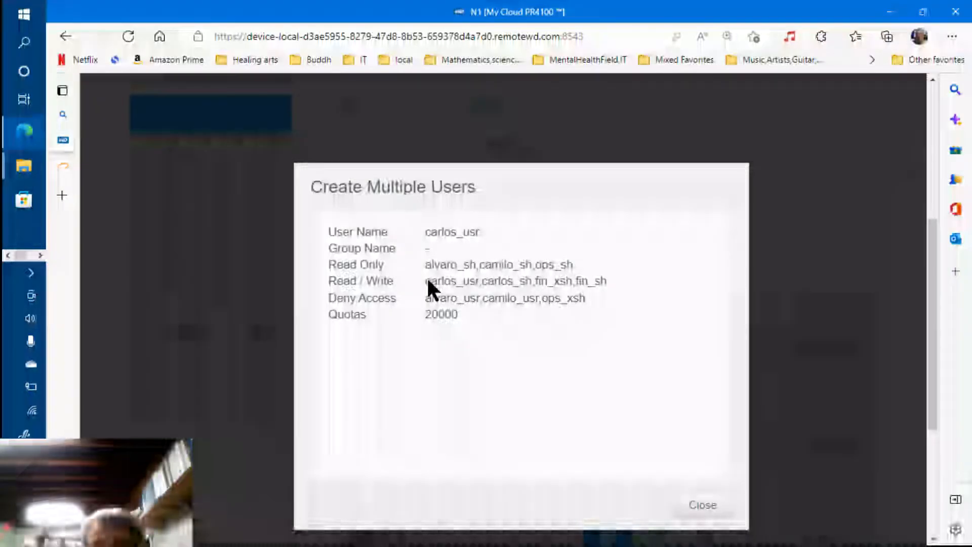
left_click(695, 504)
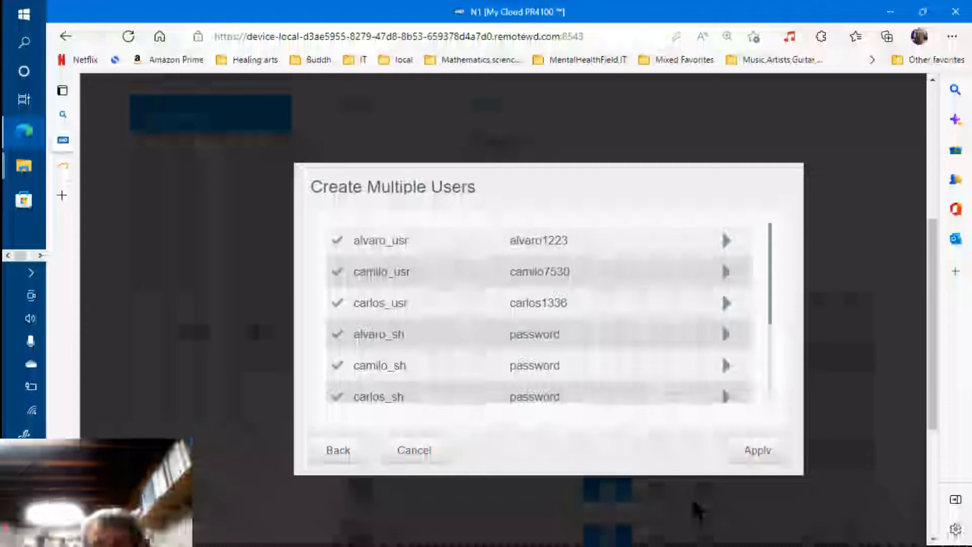
Examine the read/write and denied shares in the import details of camilo_usr, and return to the user list.
left_click(424, 280)
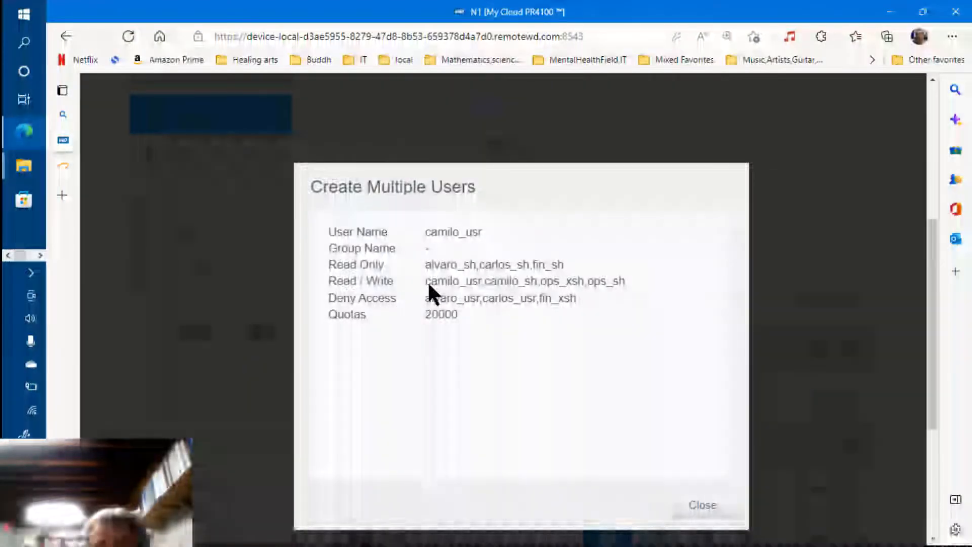
left_click_drag(427, 282, 481, 282)
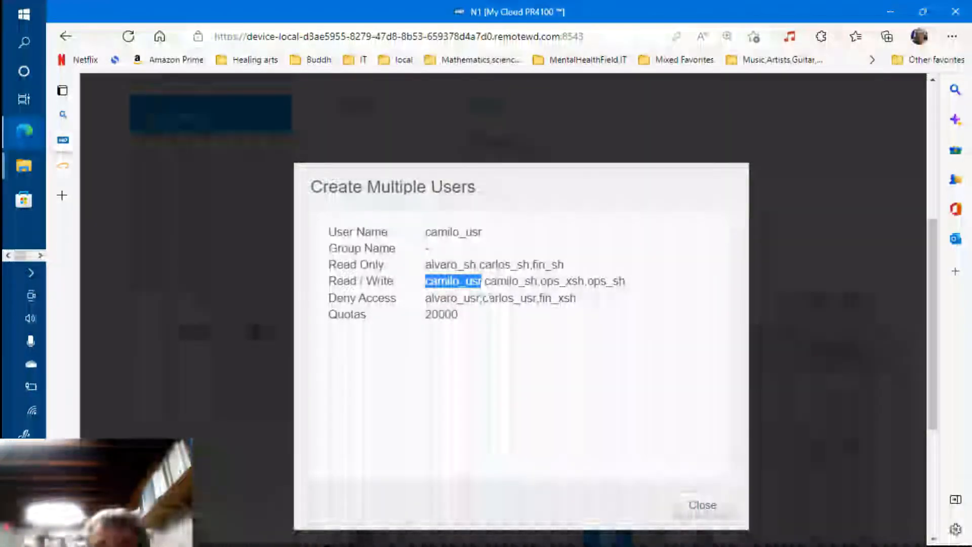
mouse_move(481, 282)
left_mouse_down()
mouse_move(448, 231)
mouse_move(479, 280)
left_mouse_up()
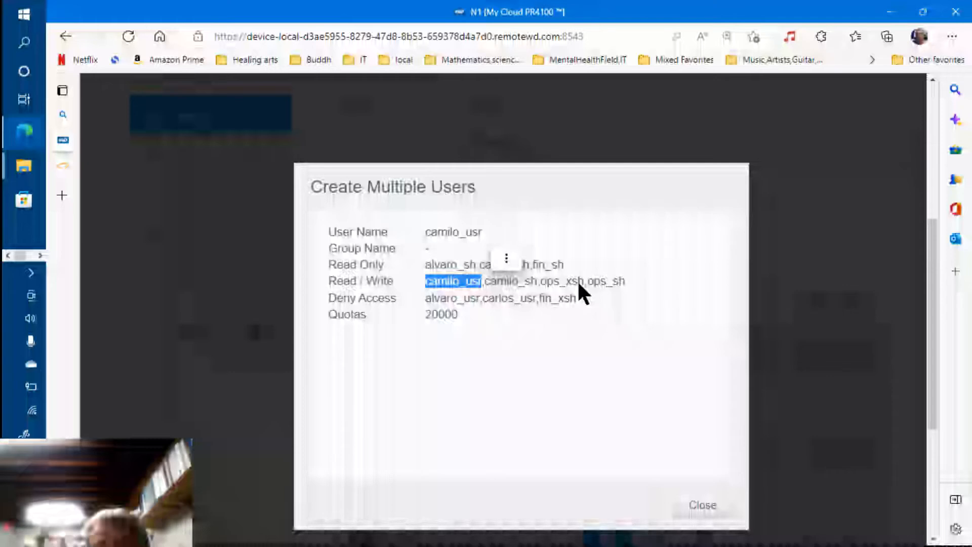
left_click(577, 281)
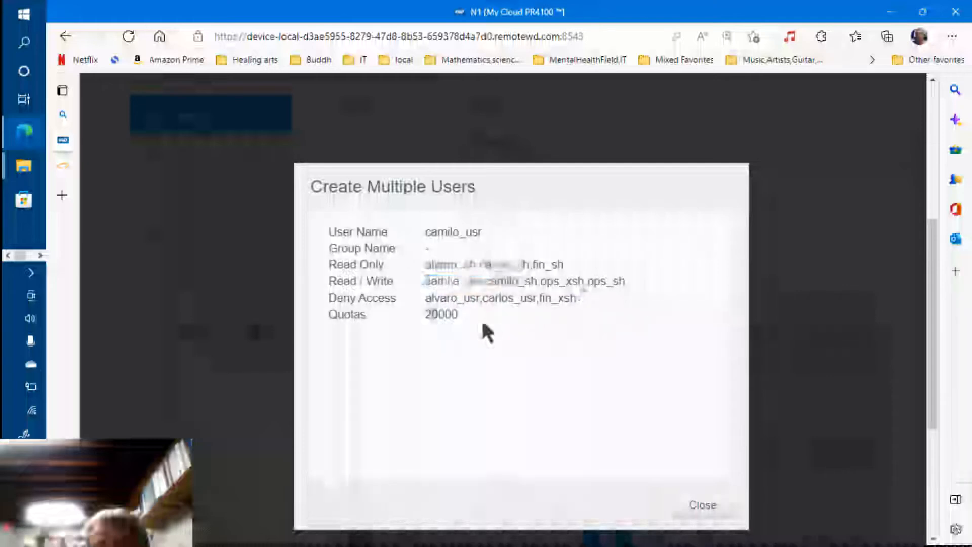
left_click_drag(429, 301, 468, 302)
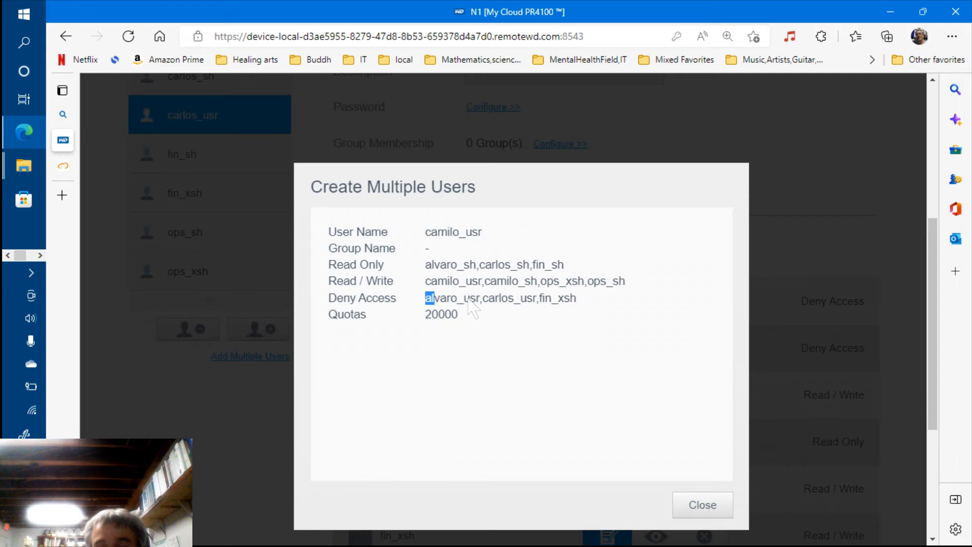
left_click_drag(468, 302, 576, 297)
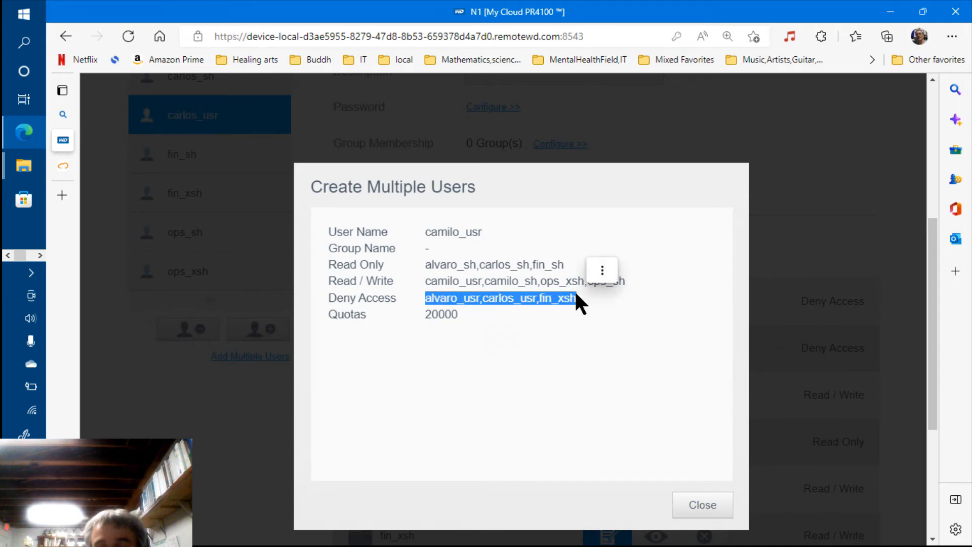
left_click(708, 506)
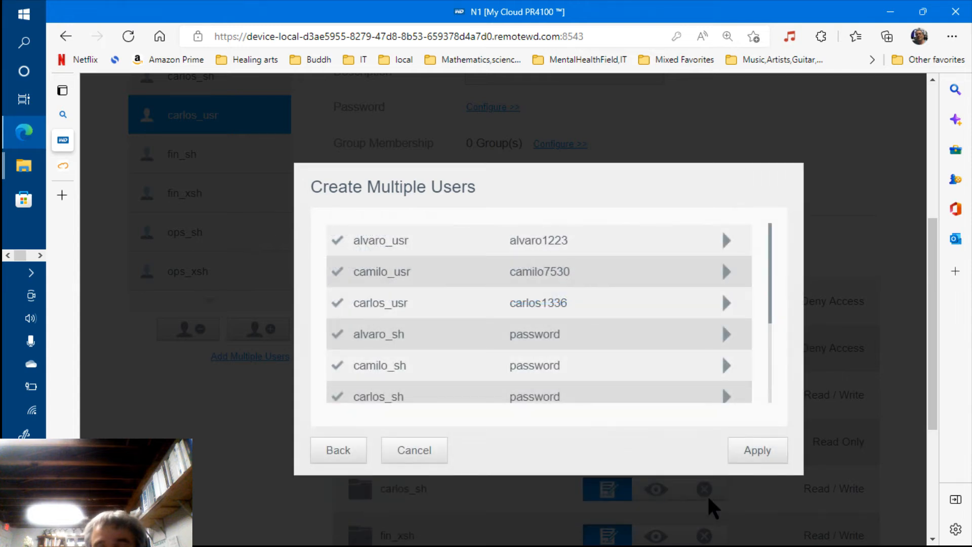
Apply the stage 02 user import and check ewiadmin's share access list through the camilo_usr and camilo_sh shares.
left_click(756, 450)
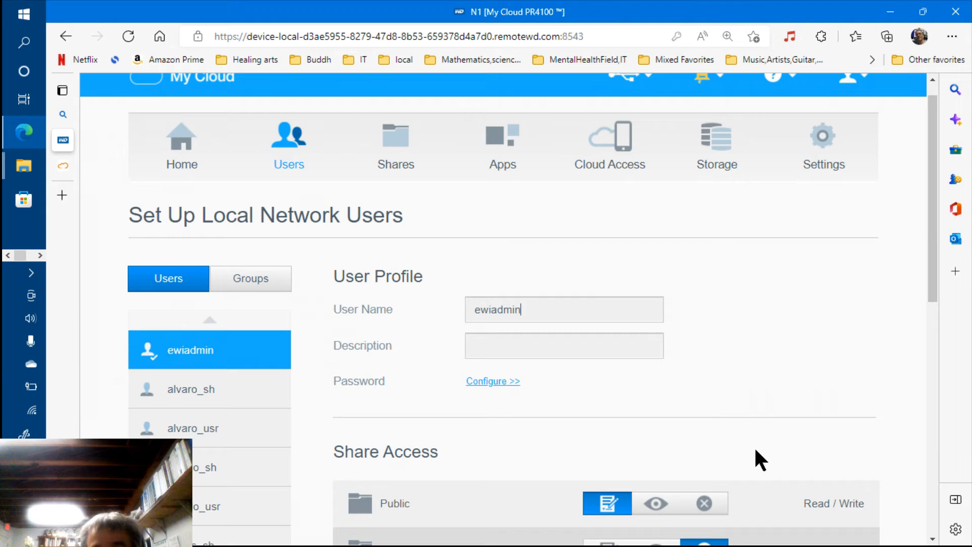
scroll(755, 459, "down", 10)
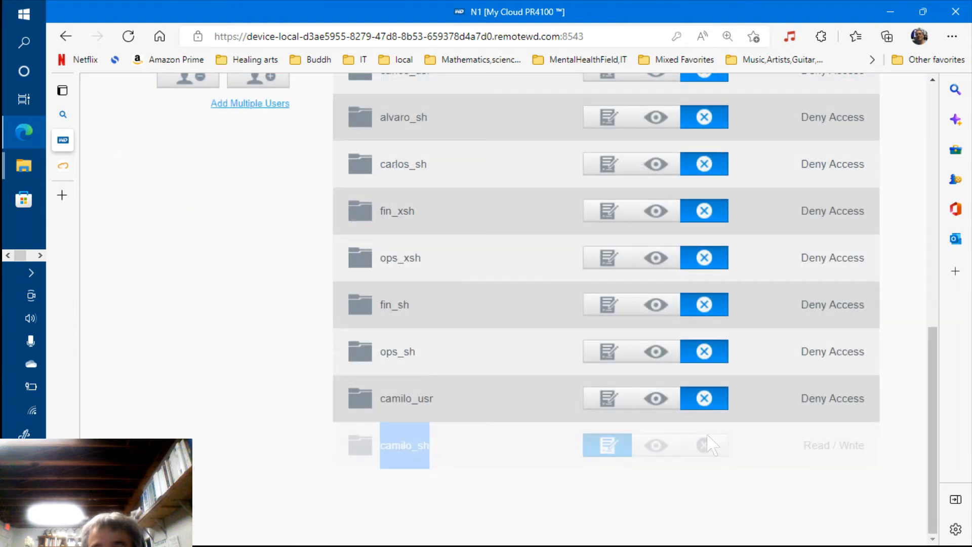
scroll(707, 435, "up", 5)
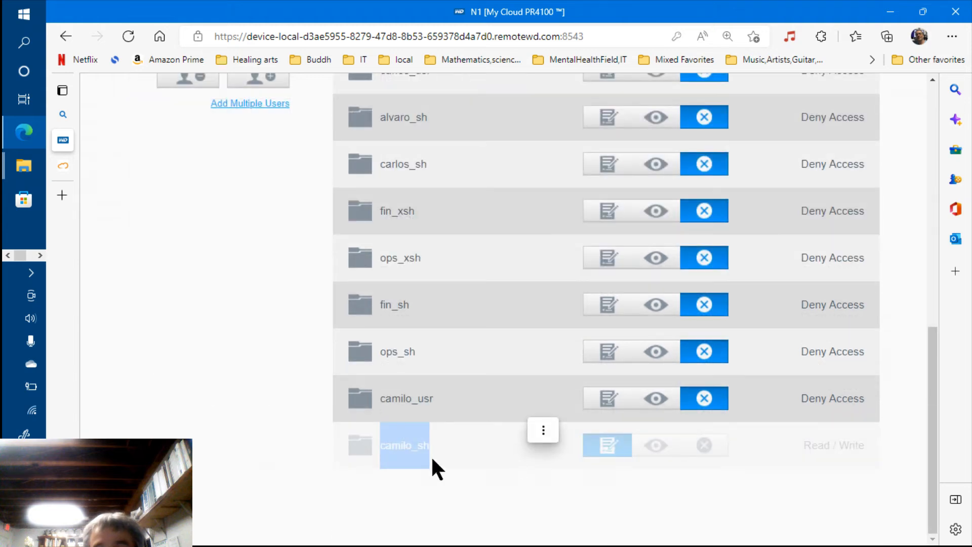
left_click(338, 449)
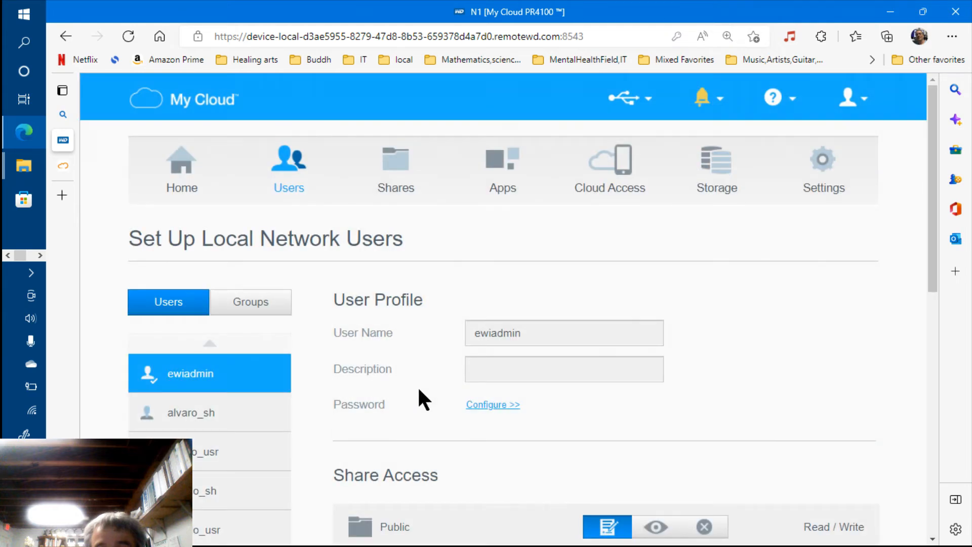
scroll(420, 392, "down", 5)
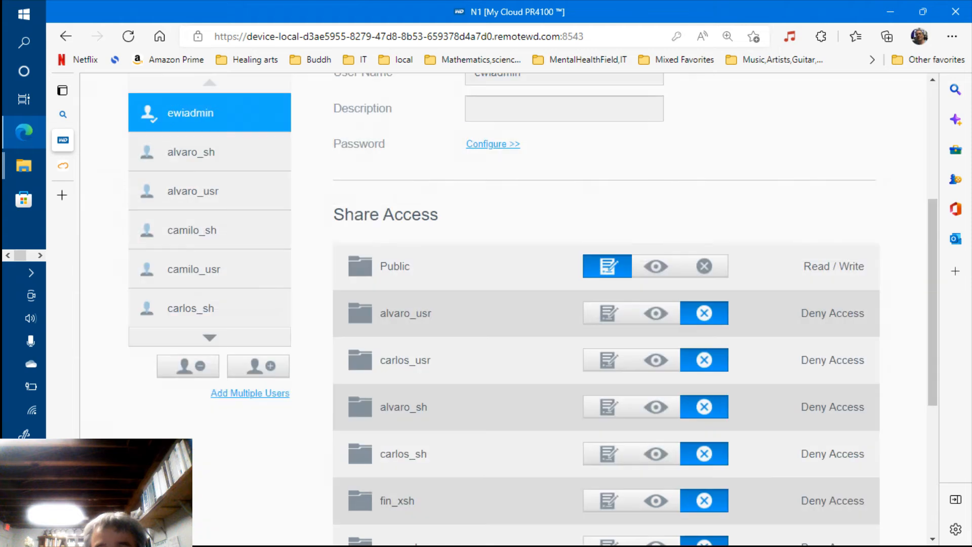
scroll(369, 191, "up", 5)
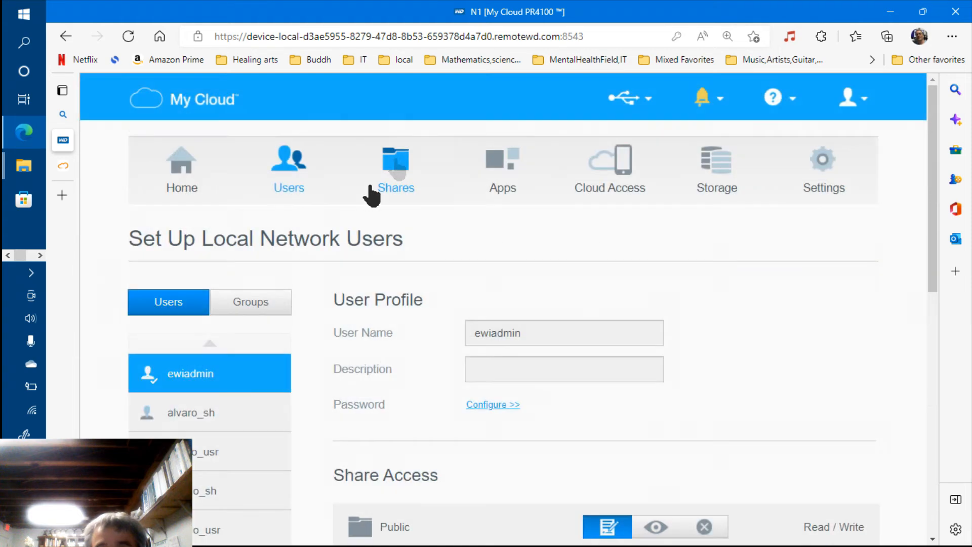
Open the camilo_sh share and check the Public setting in its share profile.
left_click(397, 169)
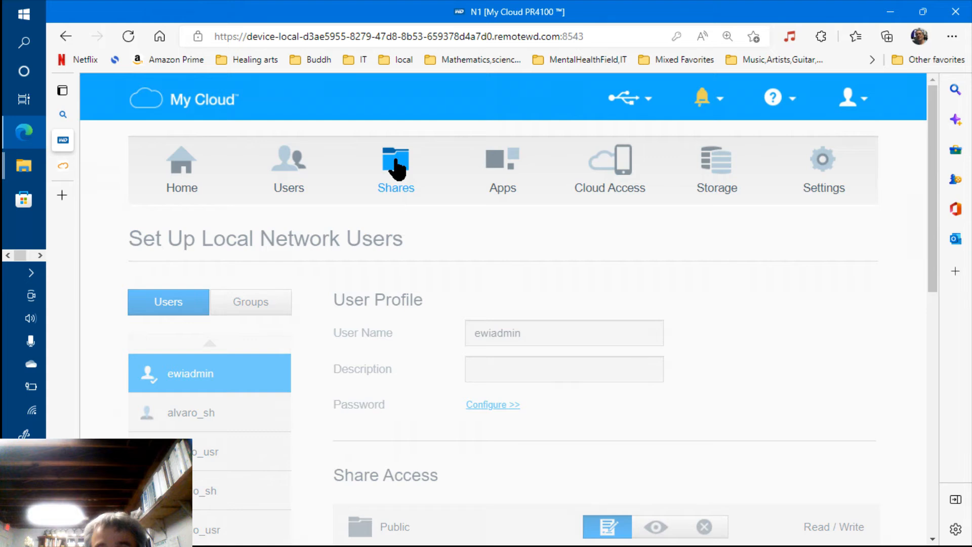
scroll(397, 169, "down", 3)
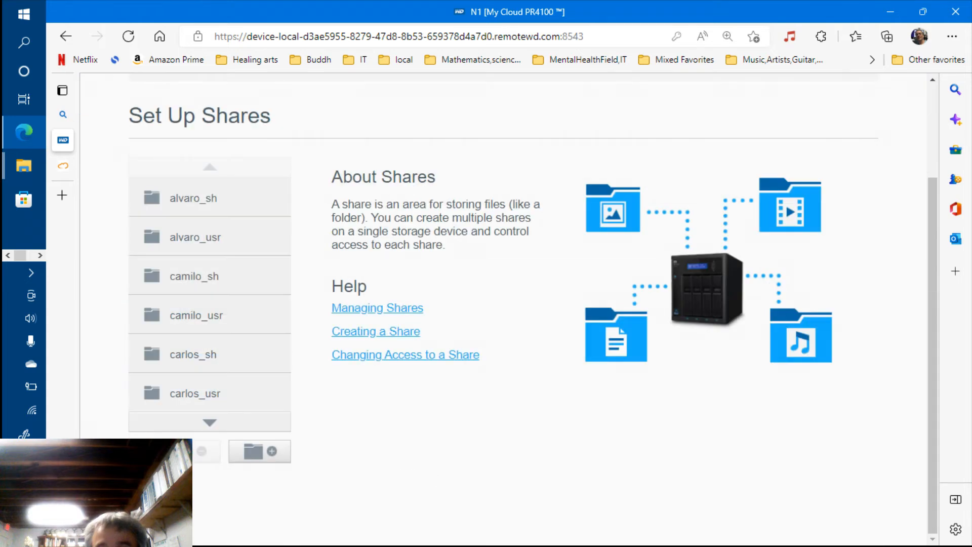
left_click(223, 280)
left_click(223, 280)
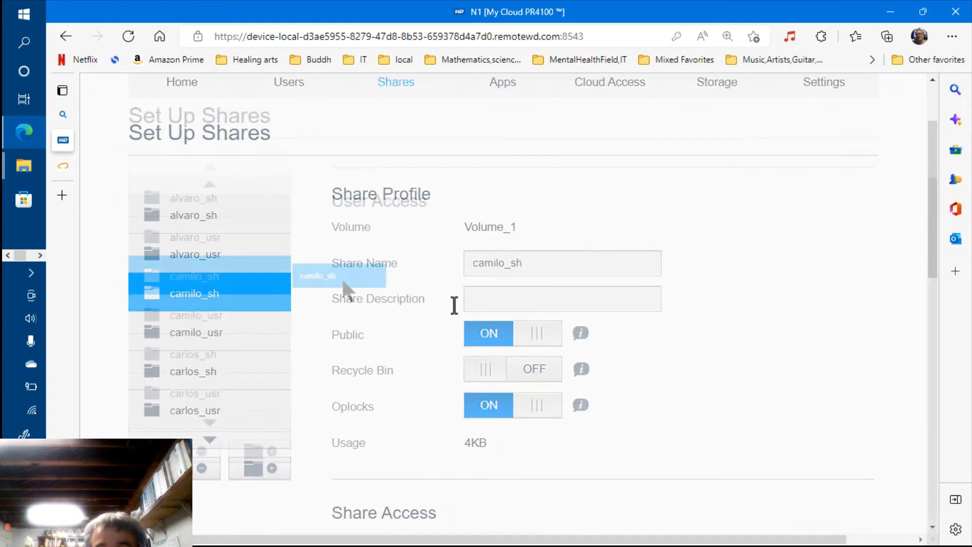
scroll(540, 374, "up", 1)
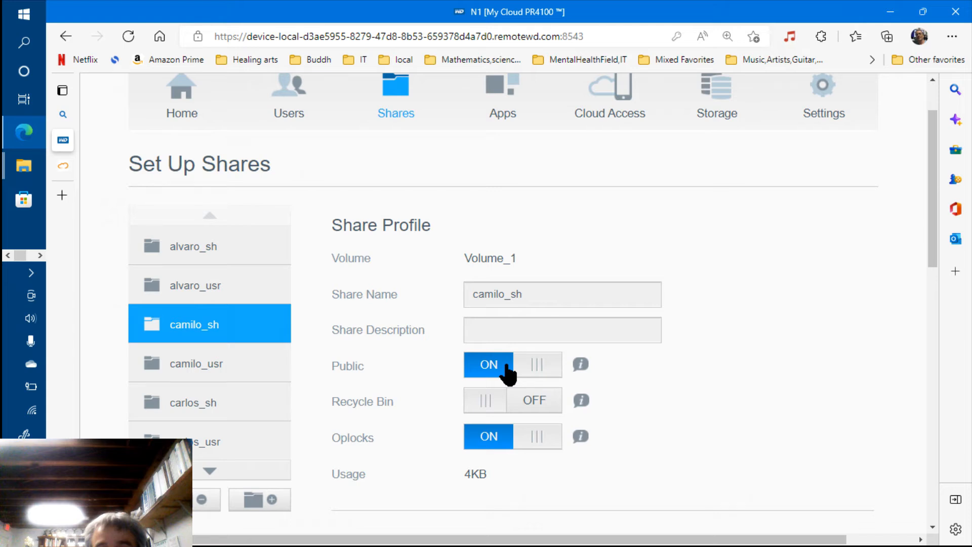
scroll(506, 367, "up", 1)
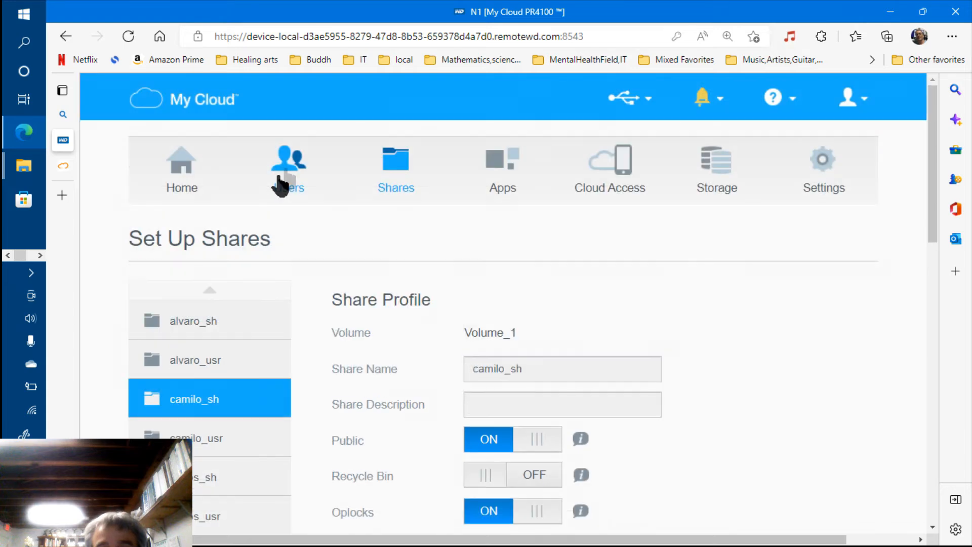
Start a new multiple-user import for the local network users with Overwrite Duplicate Accounts enabled.
left_click(287, 177)
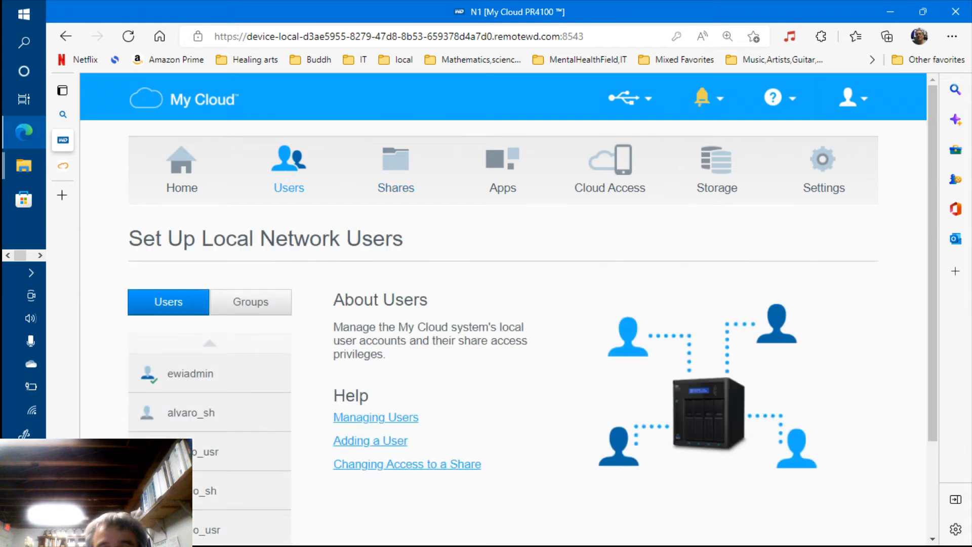
scroll(249, 531, "down", 2)
left_click(250, 531)
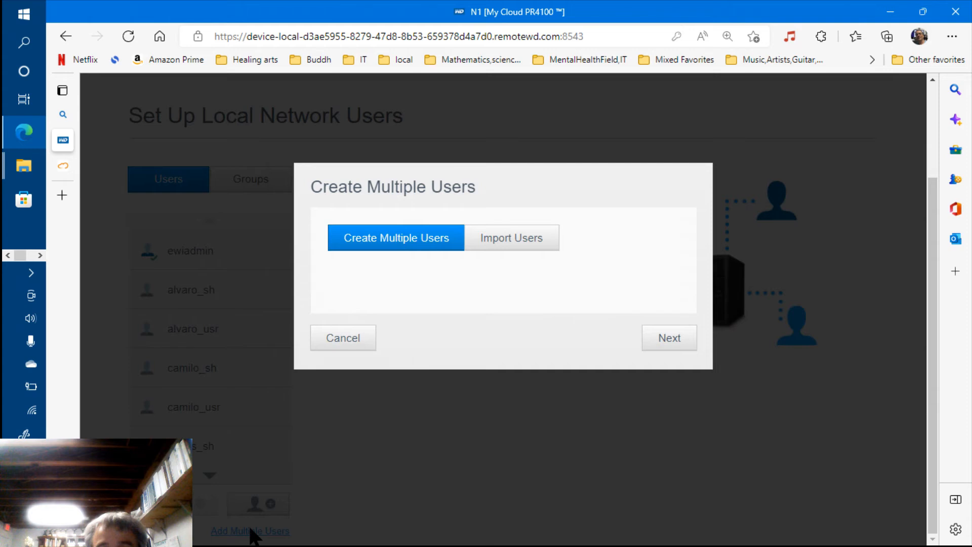
left_click(511, 237)
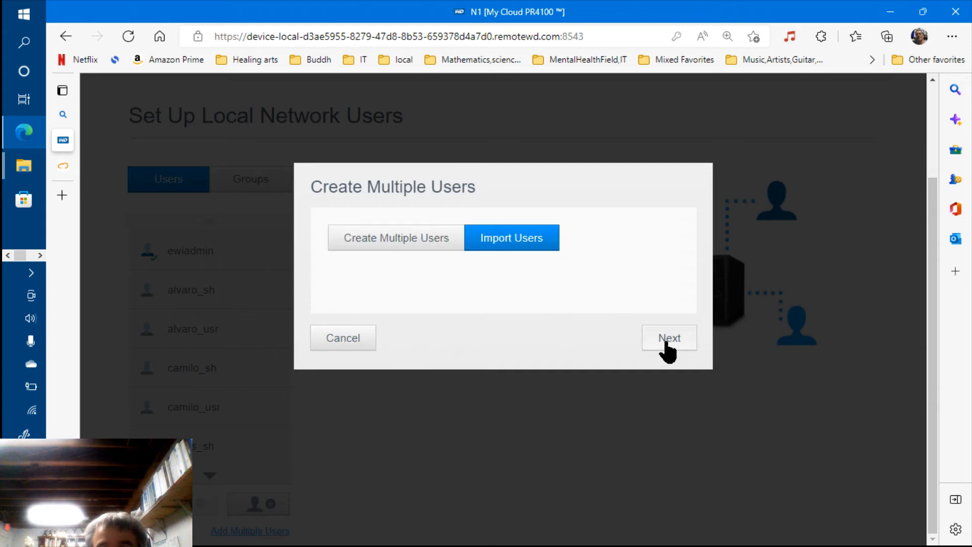
left_click(667, 343)
left_click(333, 265)
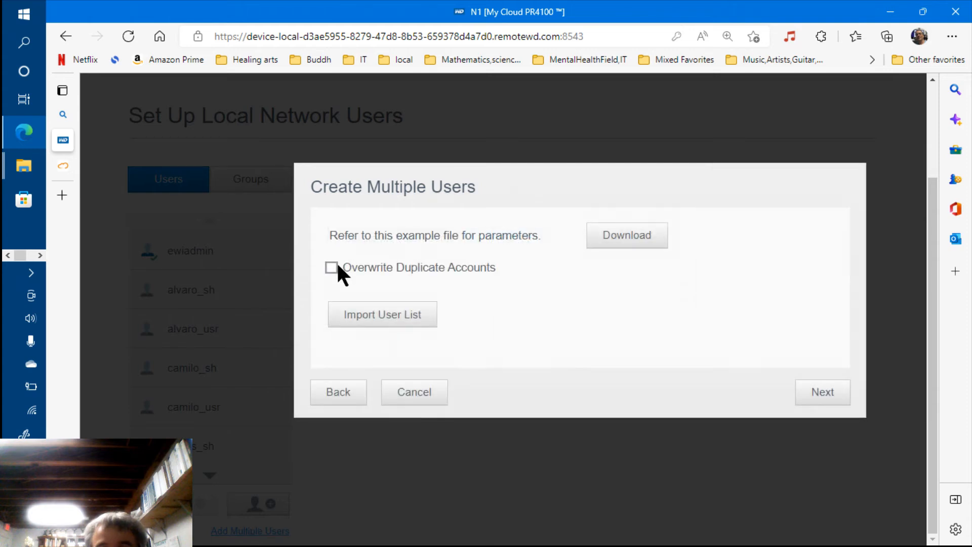
Load import_users_list-stage-02.txt as the user list and apply the import.
left_click(400, 316)
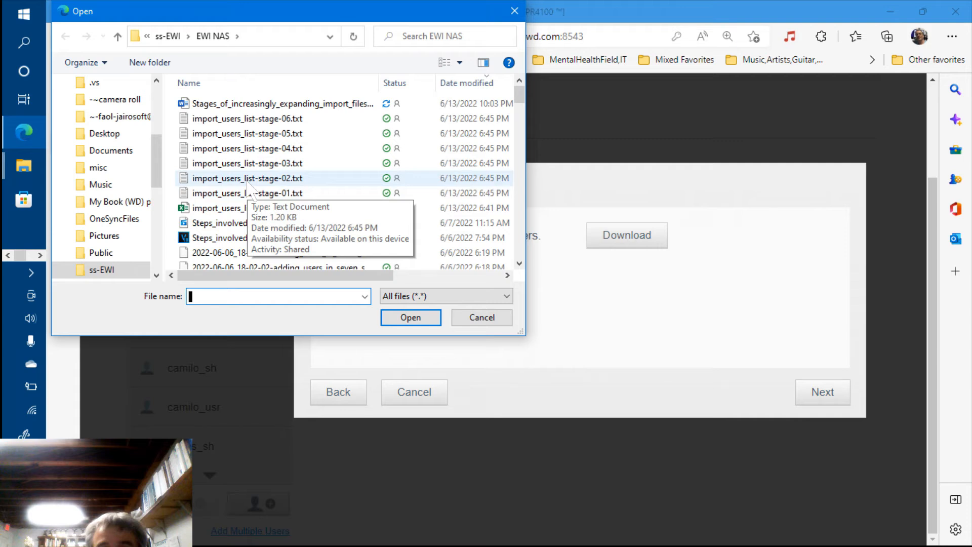
double_click(248, 181)
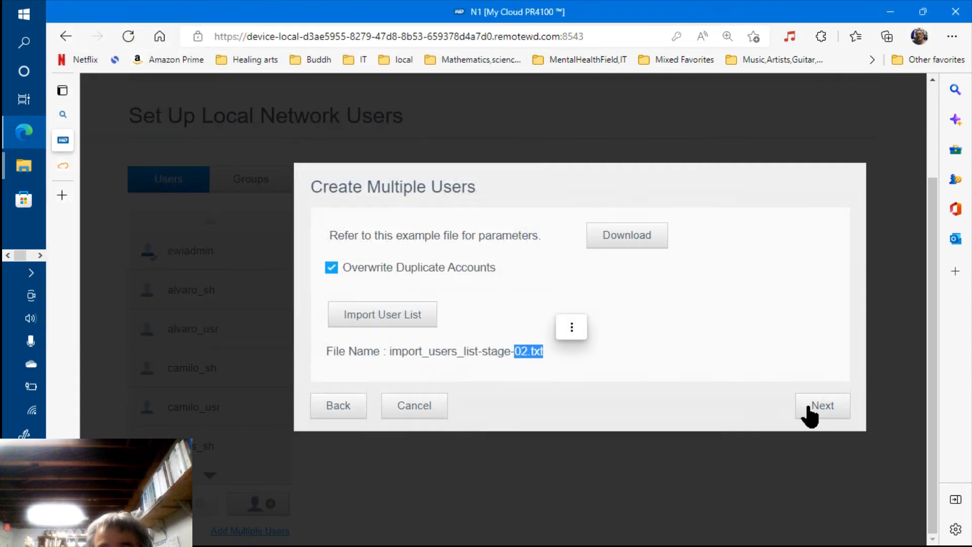
left_click(809, 409)
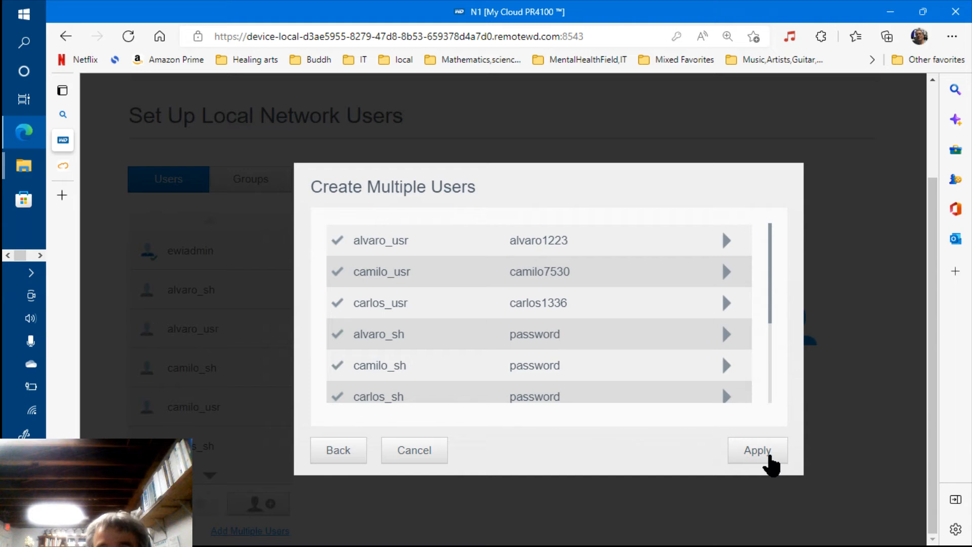
left_click(769, 456)
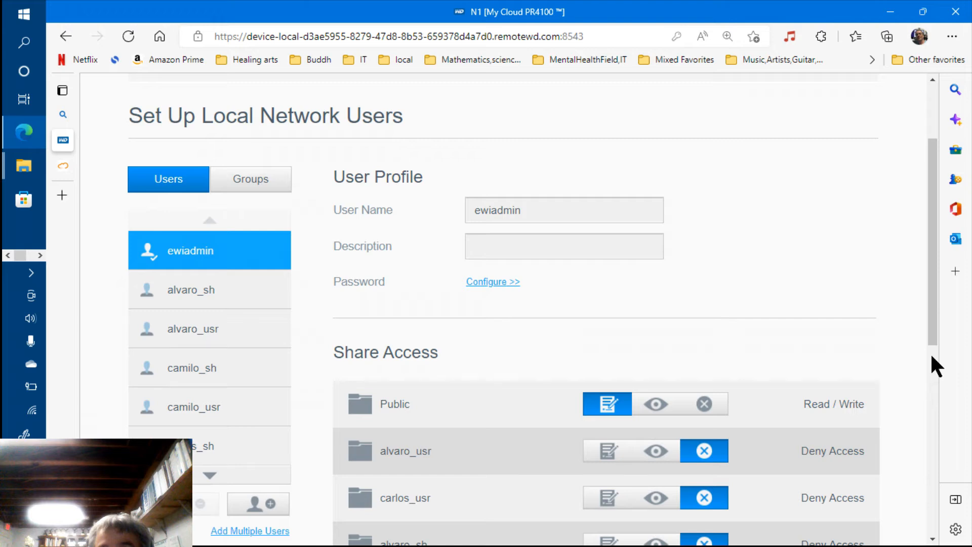
Review the share access list of camilo_usr down to the camilo_sh share.
scroll(931, 357, "down", 5)
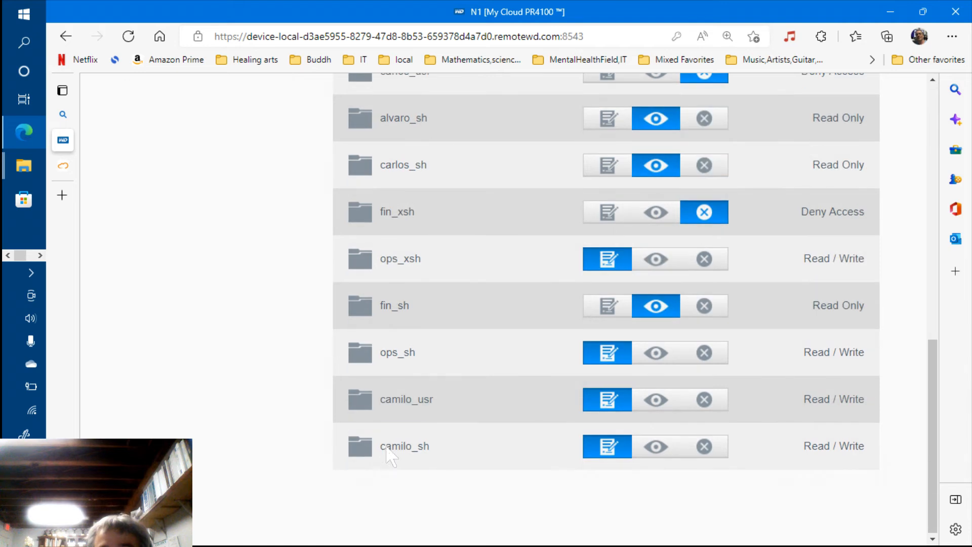
left_click_drag(381, 443, 446, 446)
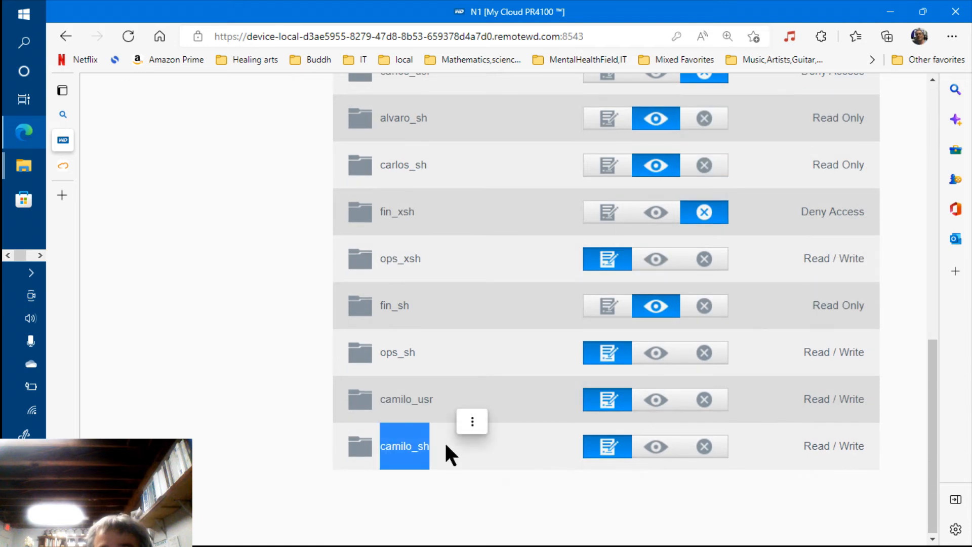
scroll(238, 226, "up", 1)
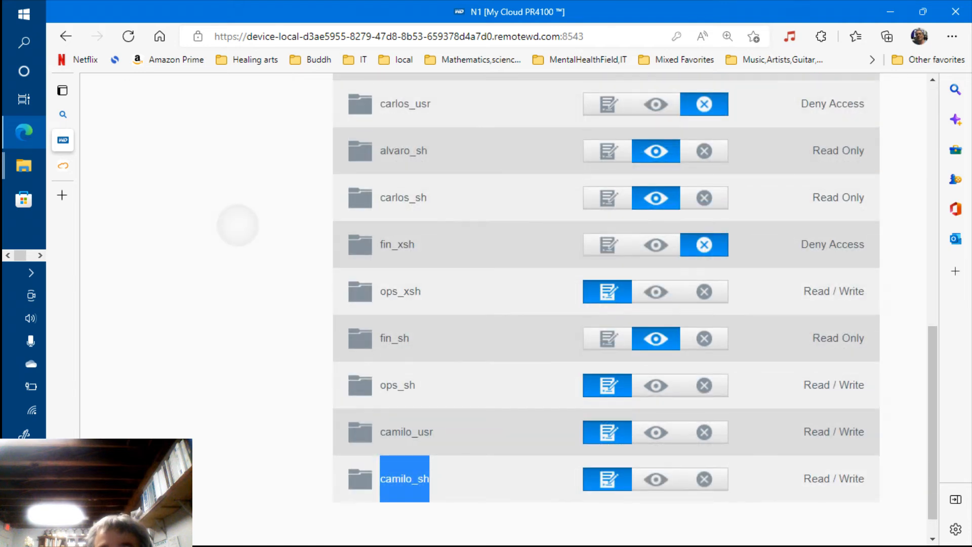
scroll(238, 225, "up", 6)
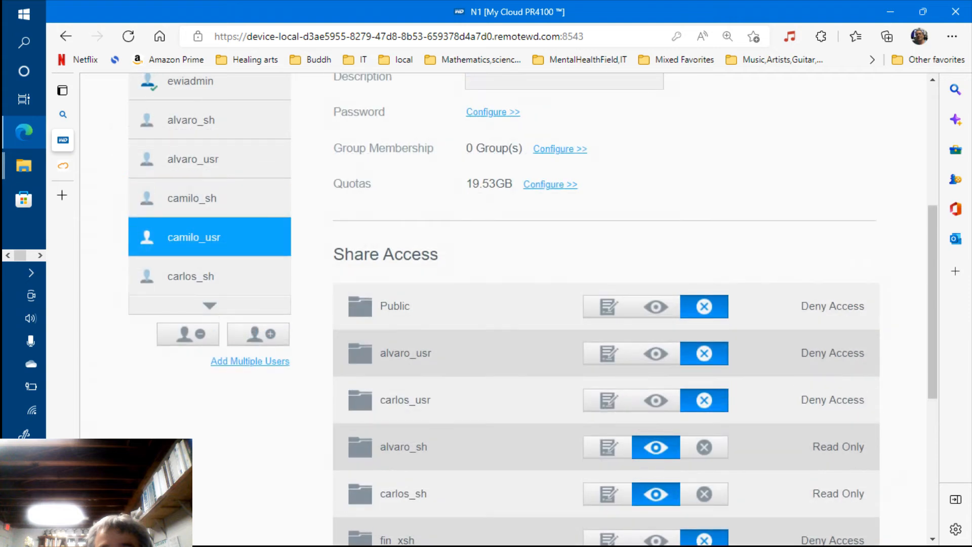
scroll(405, 172, "up", 5)
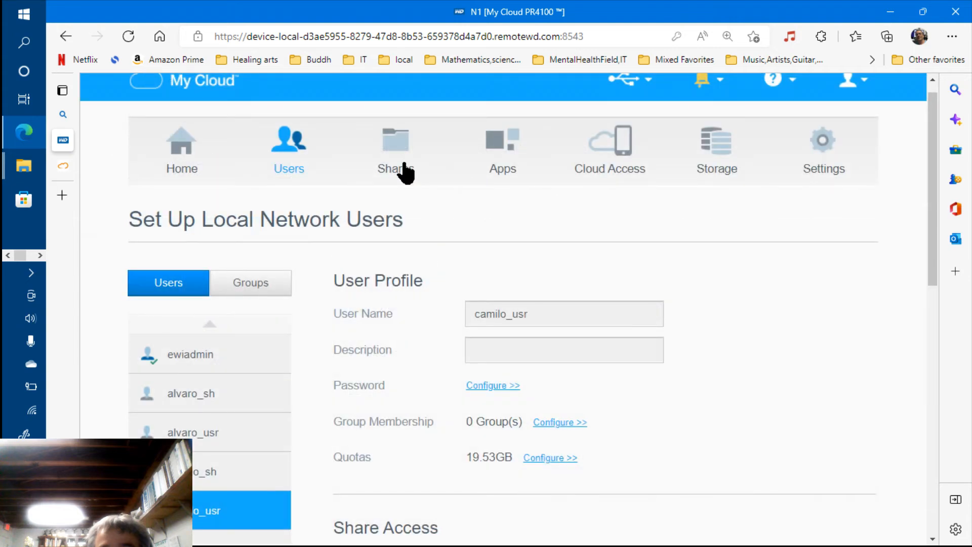
Open the camilo_sh share and review the access level of each user in its User Access list.
left_click(405, 172)
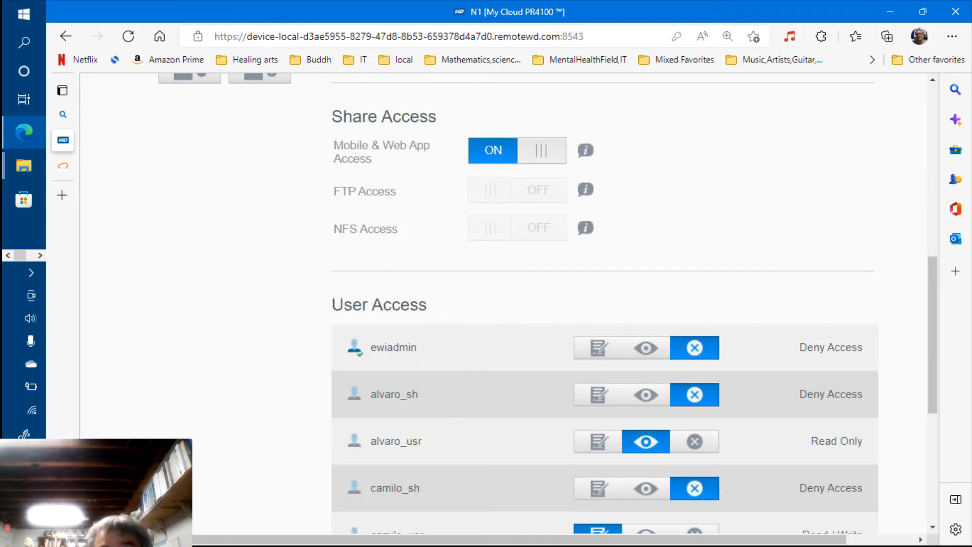
scroll(590, 420, "down", 2)
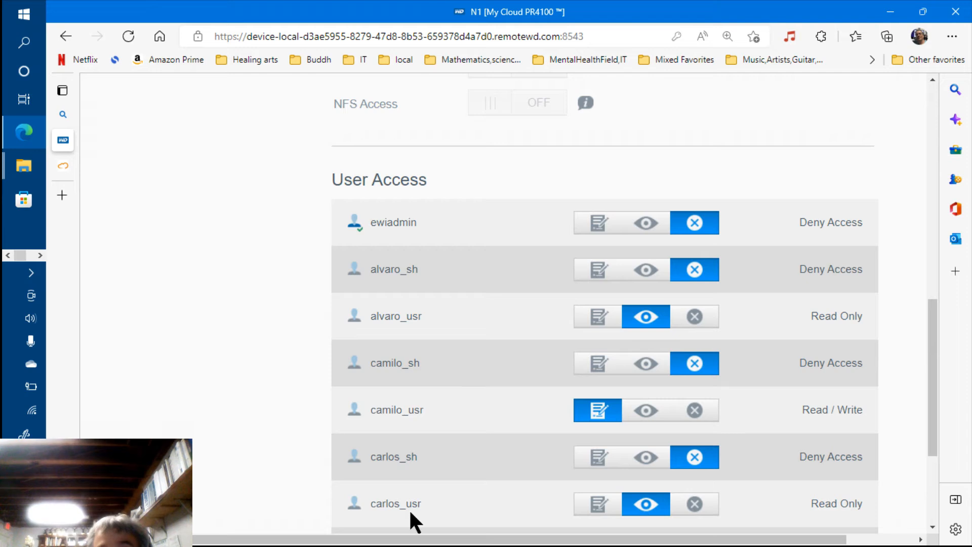
scroll(411, 491, "down", 1)
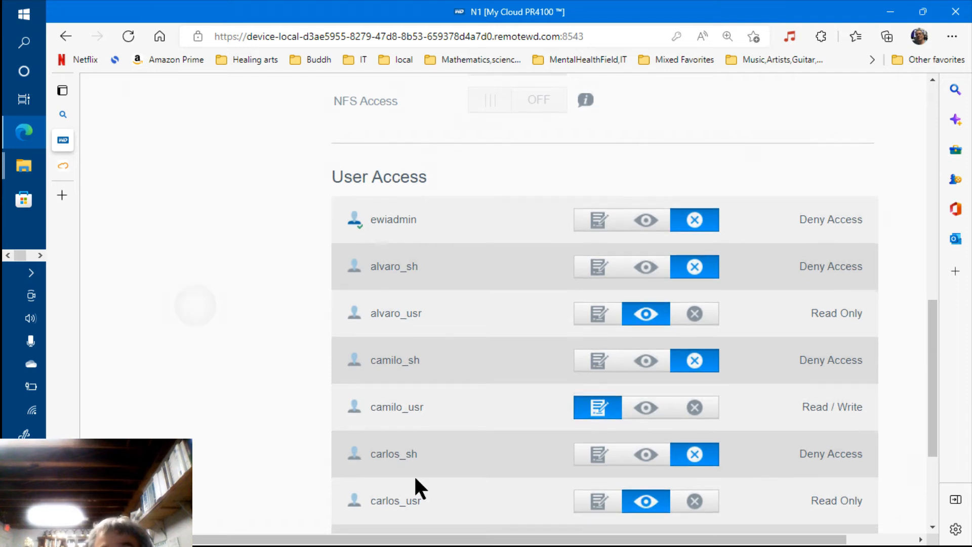
scroll(414, 475, "up", 1)
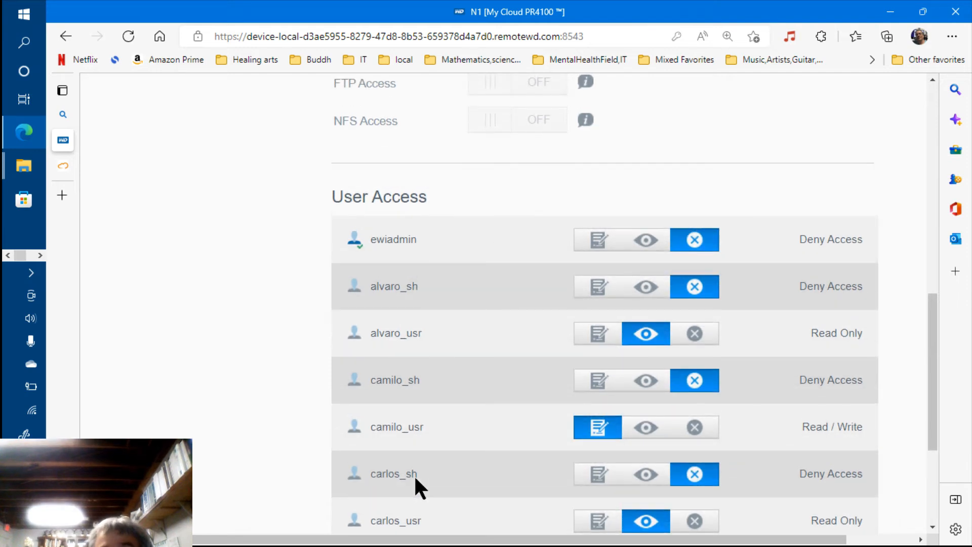
scroll(414, 474, "up", 1)
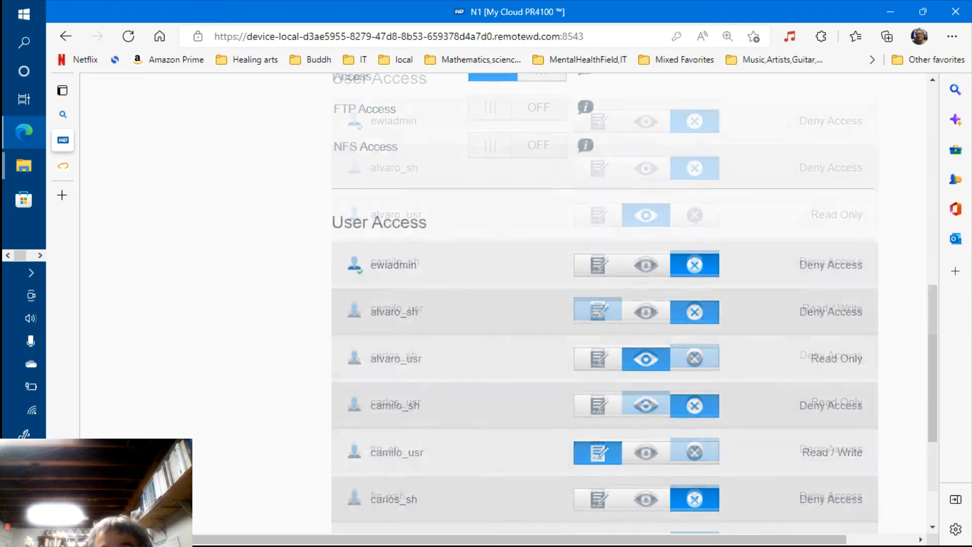
scroll(605, 303, "down", 3)
scroll(605, 304, "down", 1)
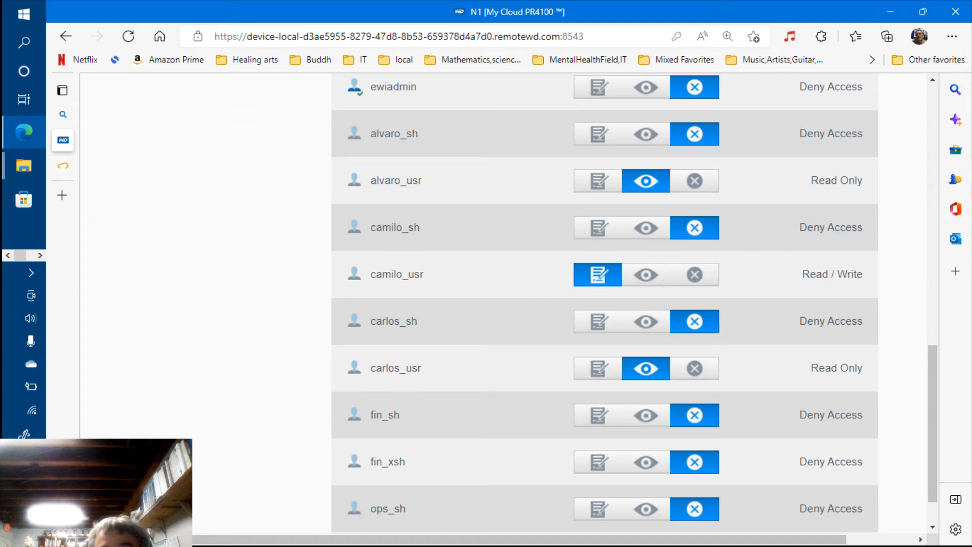
Check alvaro_usr's access to the camilo_sh share and the Public setting in the share profile.
scroll(539, 358, "up", 3)
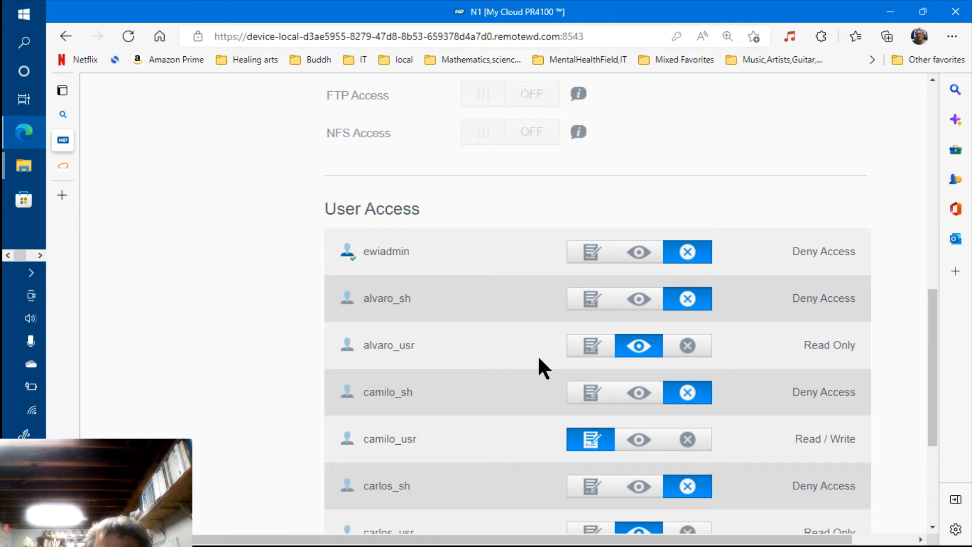
double_click(539, 360)
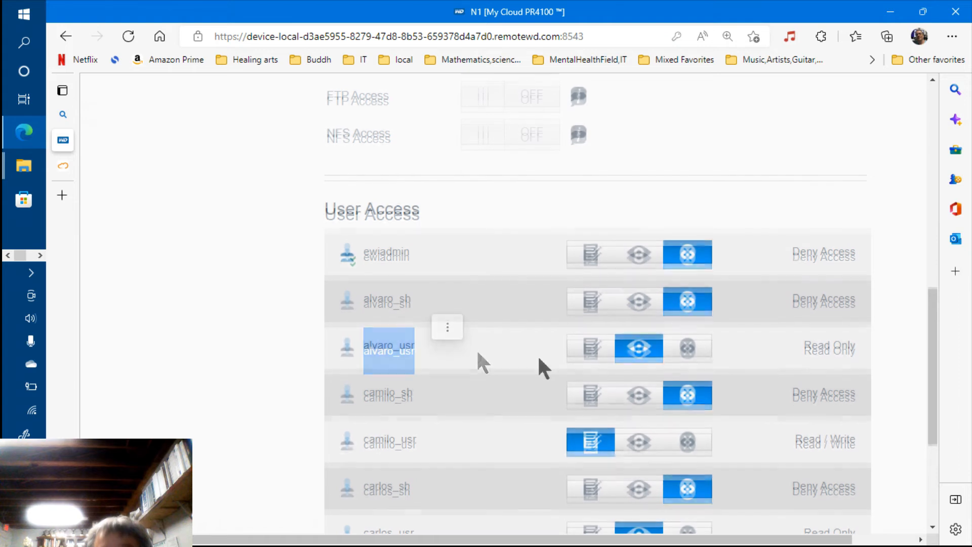
left_click(478, 353)
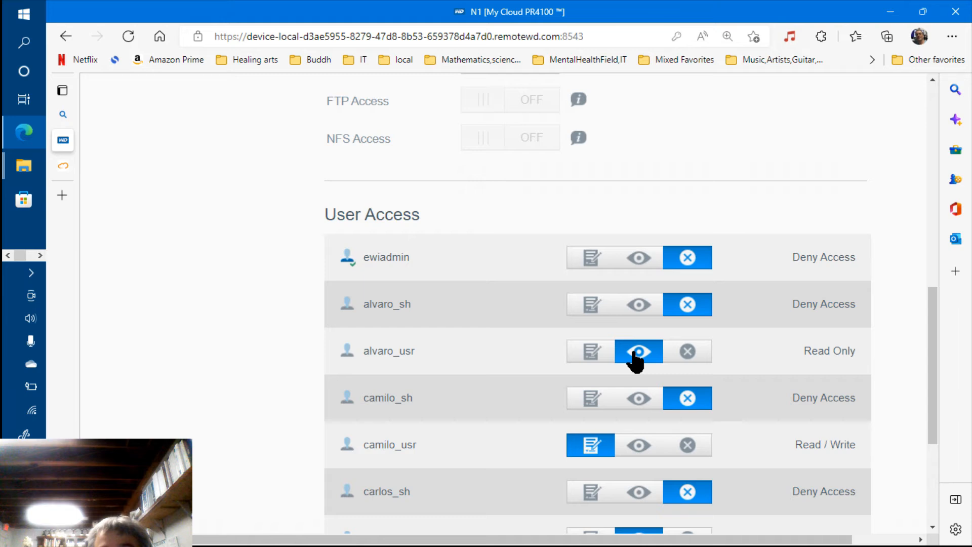
scroll(634, 354, "up", 5)
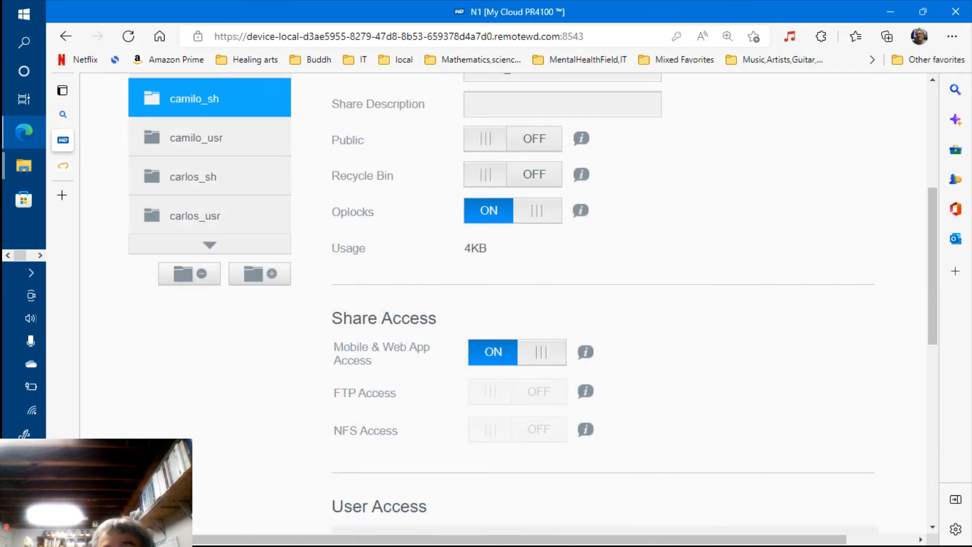
scroll(502, 304, "up", 4)
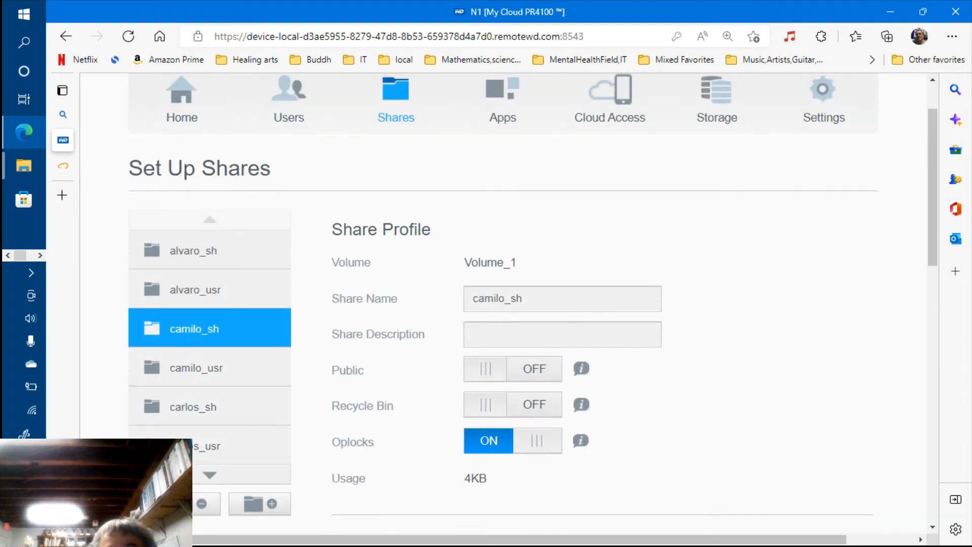
scroll(501, 304, "up", 1)
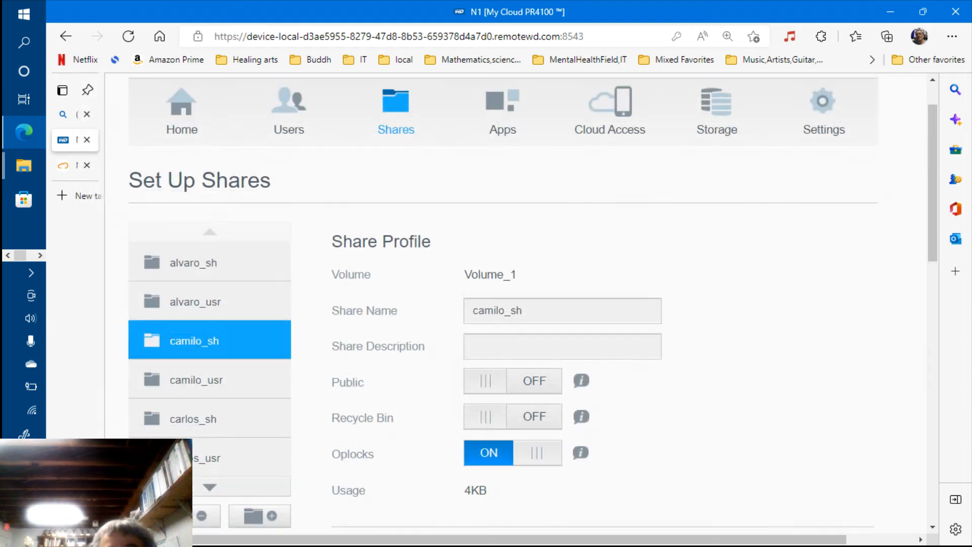
Start another user import with Overwrite Duplicate Accounts enabled and choose import_users_list-stage-03.txt as the user list.
left_click(291, 117)
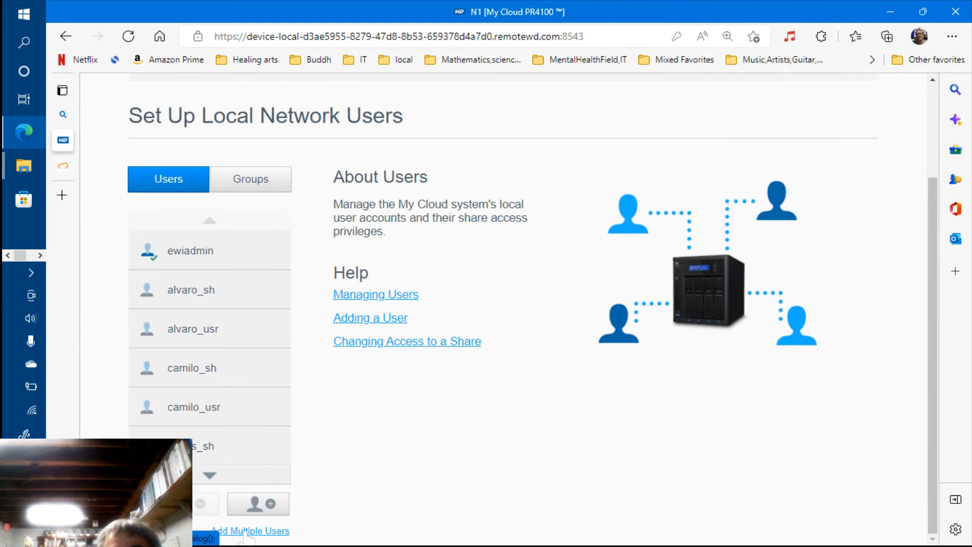
left_click(245, 531)
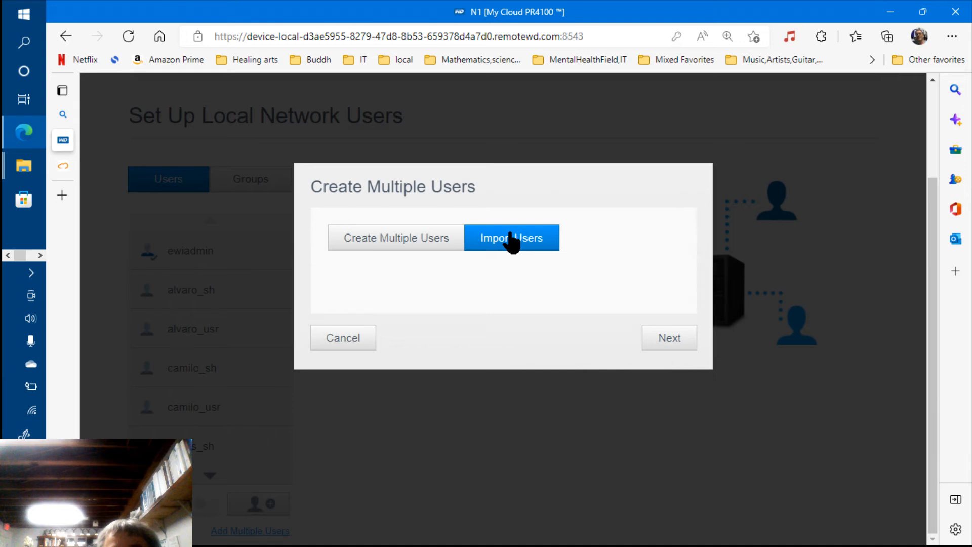
left_click(513, 241)
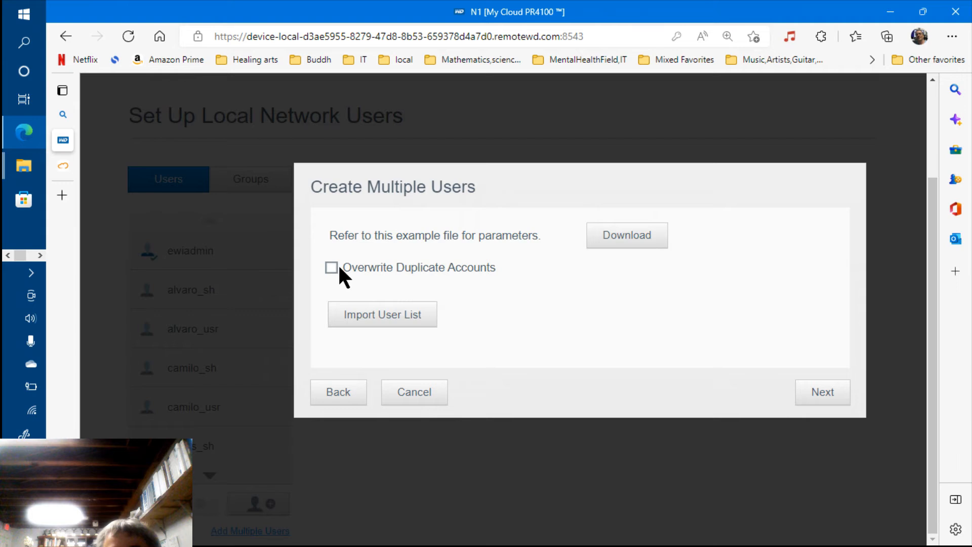
left_click(332, 268)
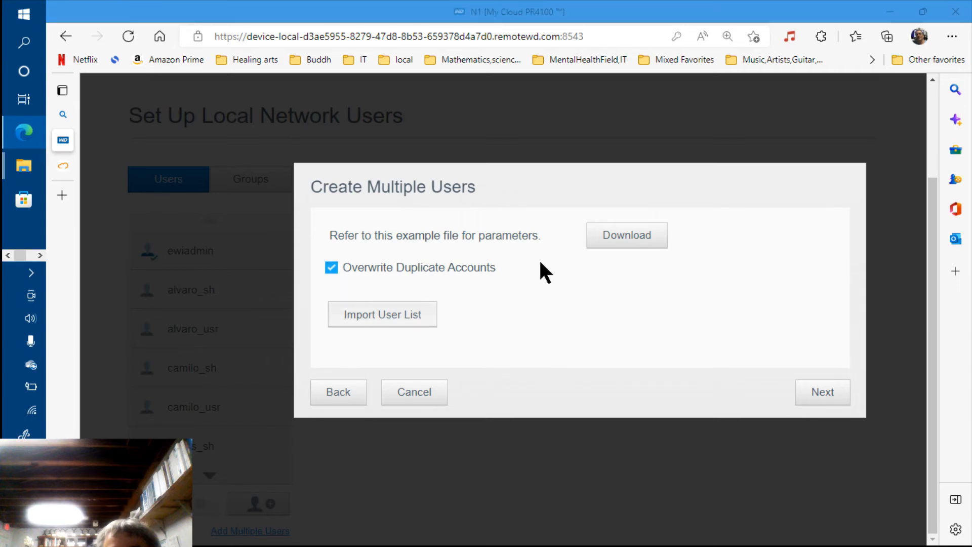
left_click(259, 164)
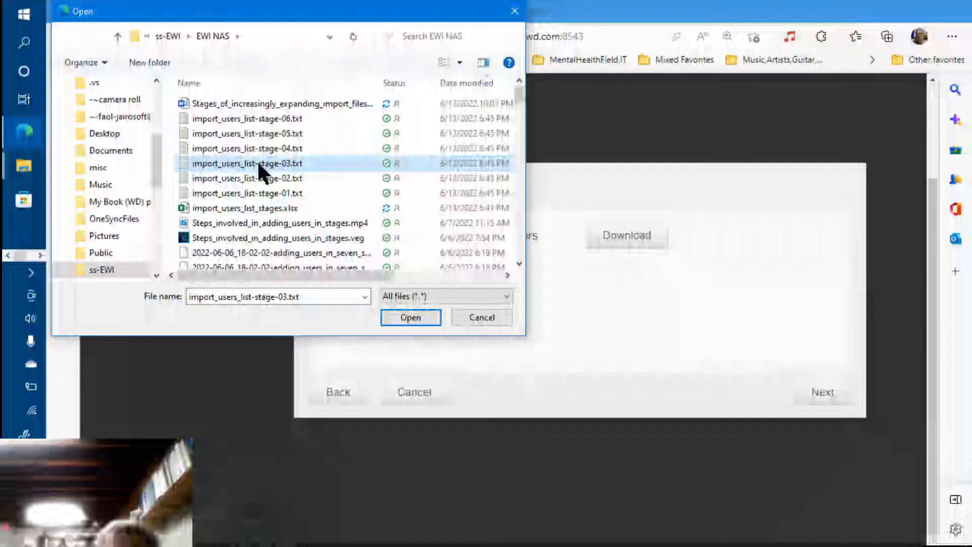
Load import_users_list-stage-03.txt, check the listed accounts including christian_usr and christian_sh, and apply the import.
double_click(258, 163)
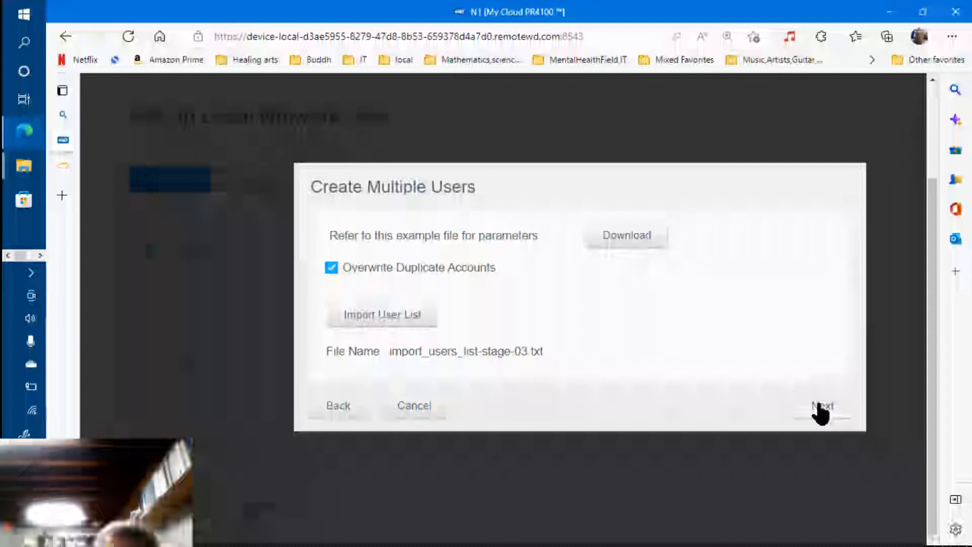
left_click(819, 406)
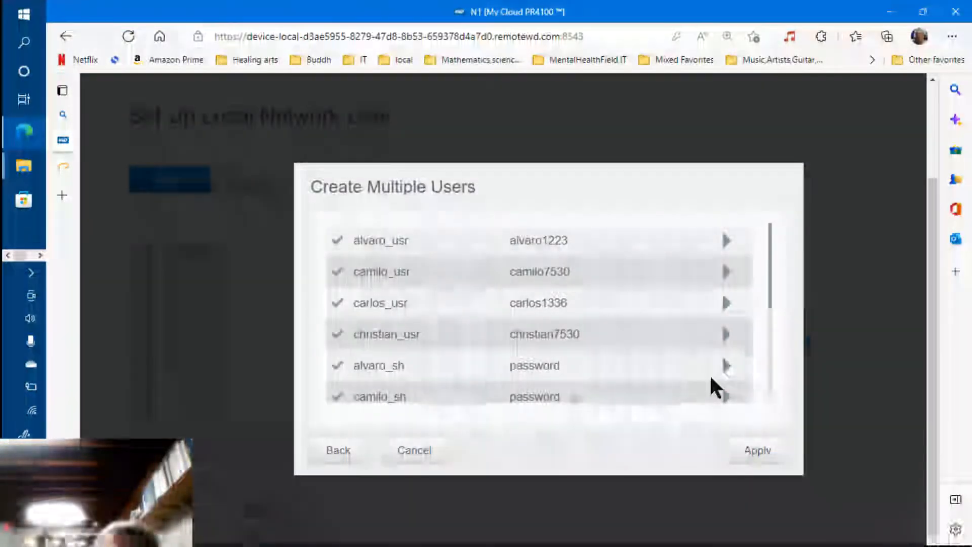
double_click(388, 337)
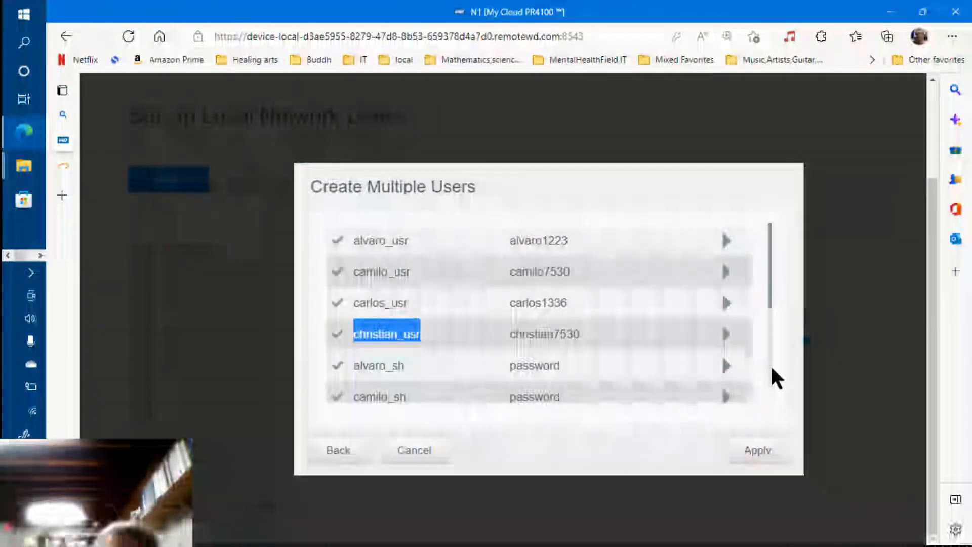
scroll(773, 369, "down", 3)
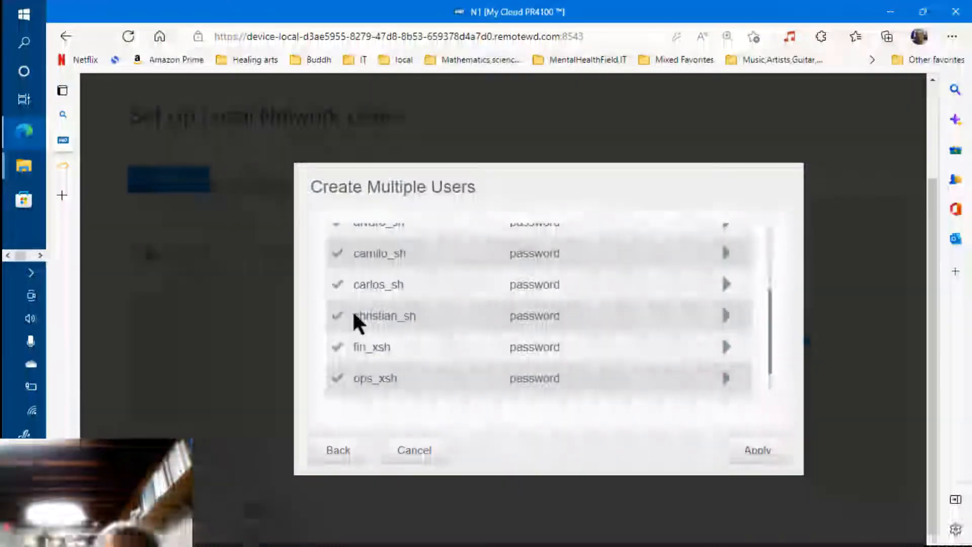
left_click_drag(354, 319, 421, 332)
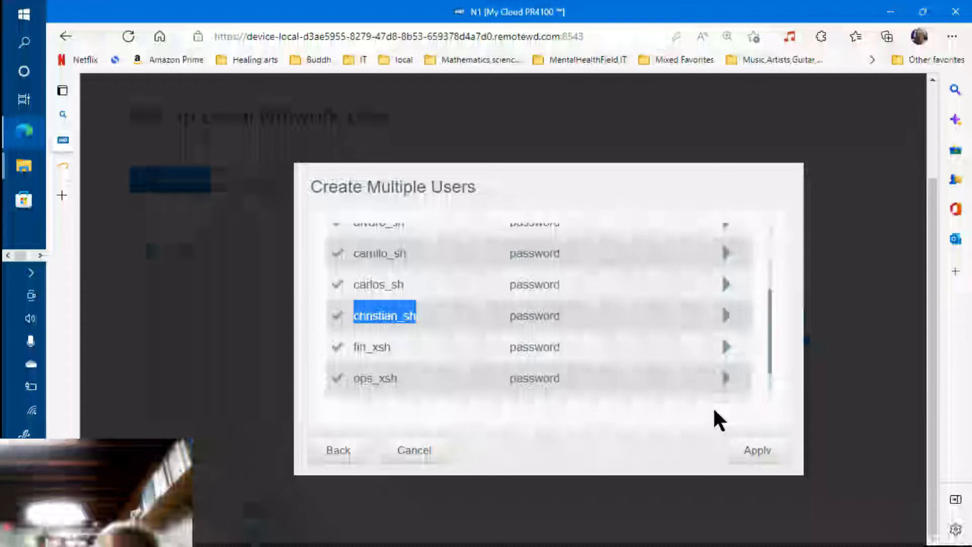
scroll(712, 406, "down", 2)
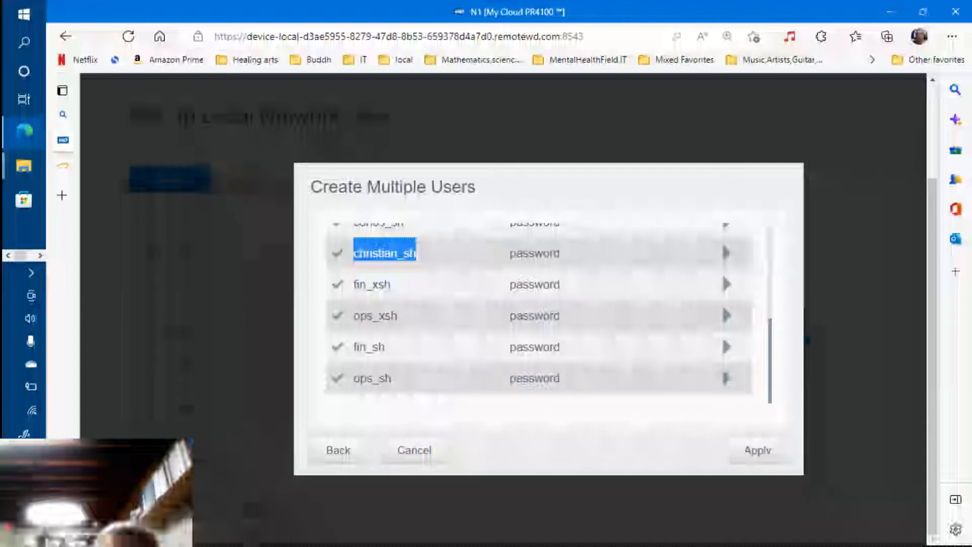
left_click(756, 453)
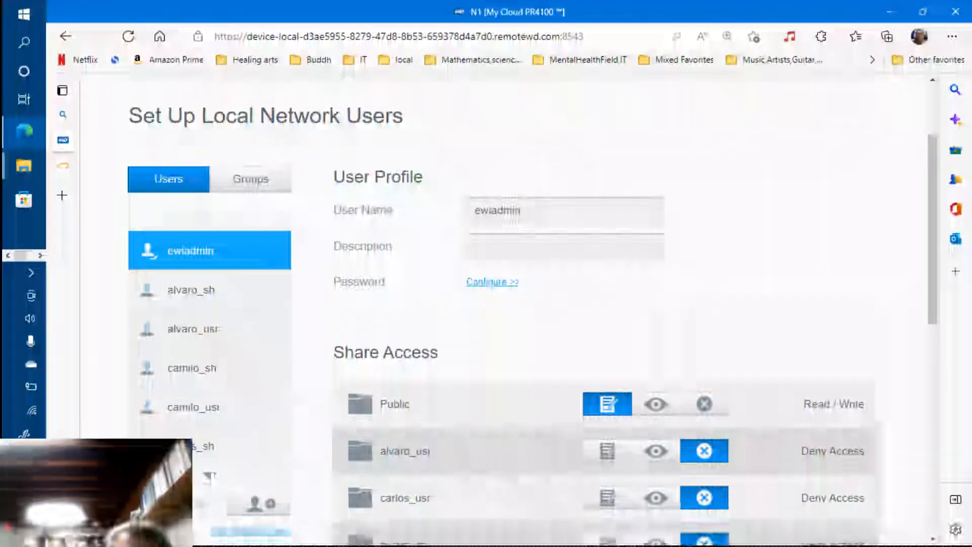
Open the christian_usr user and review its share access list down to the last share, christian_sh.
scroll(200, 372, "down", 5)
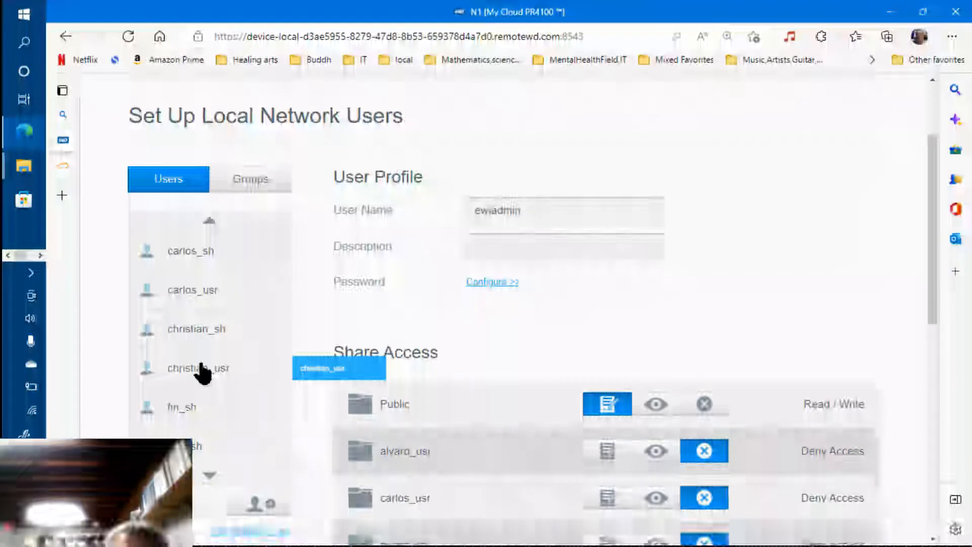
scroll(203, 374, "down", 7)
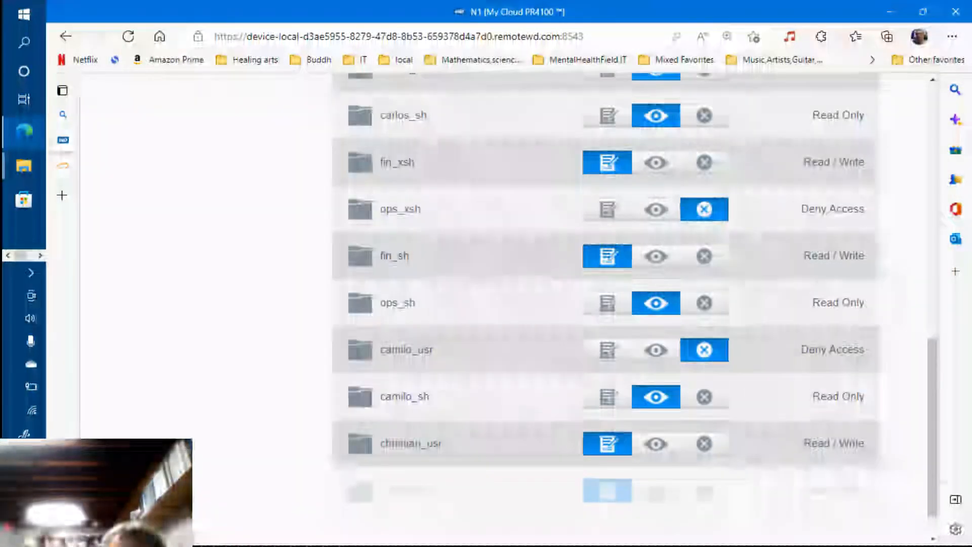
scroll(605, 304, "up", 1)
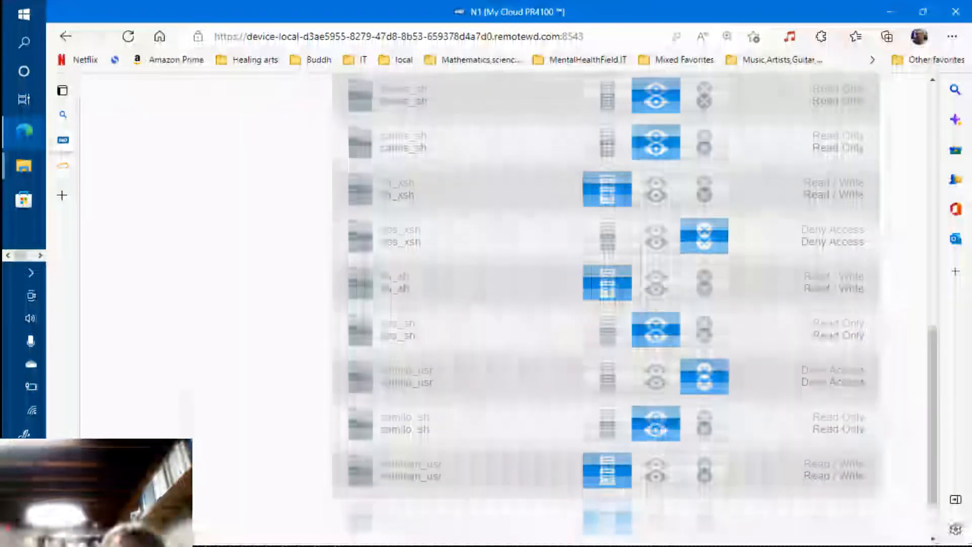
scroll(400, 439, "down", 2)
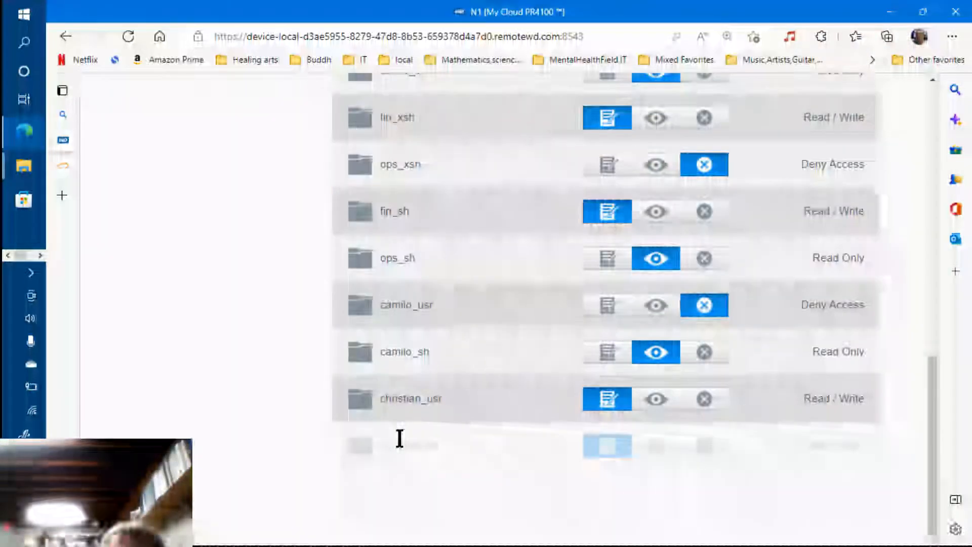
left_click_drag(377, 452, 441, 451)
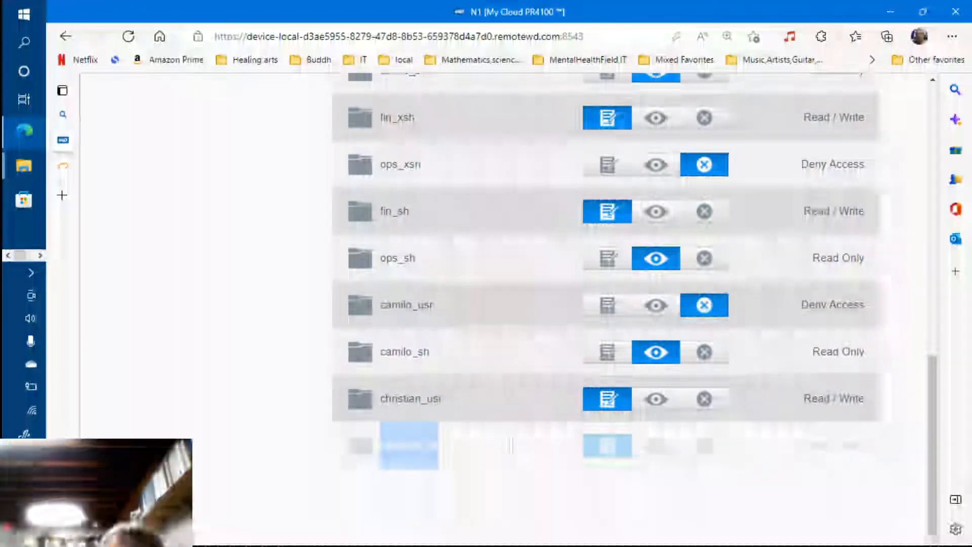
Review christian_usr's user profile and its access levels for the Public share and the other users' shares.
scroll(469, 390, "up", 10)
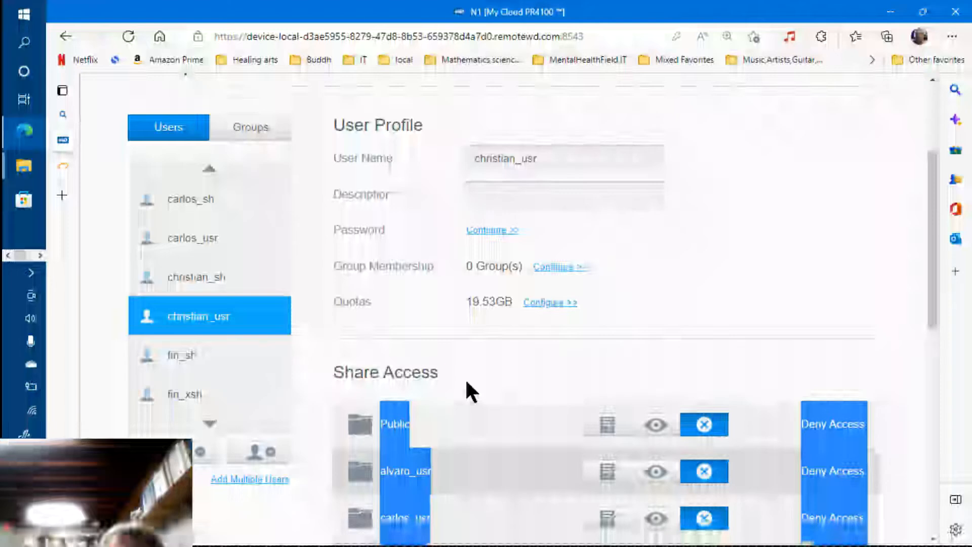
scroll(464, 378, "down", 8)
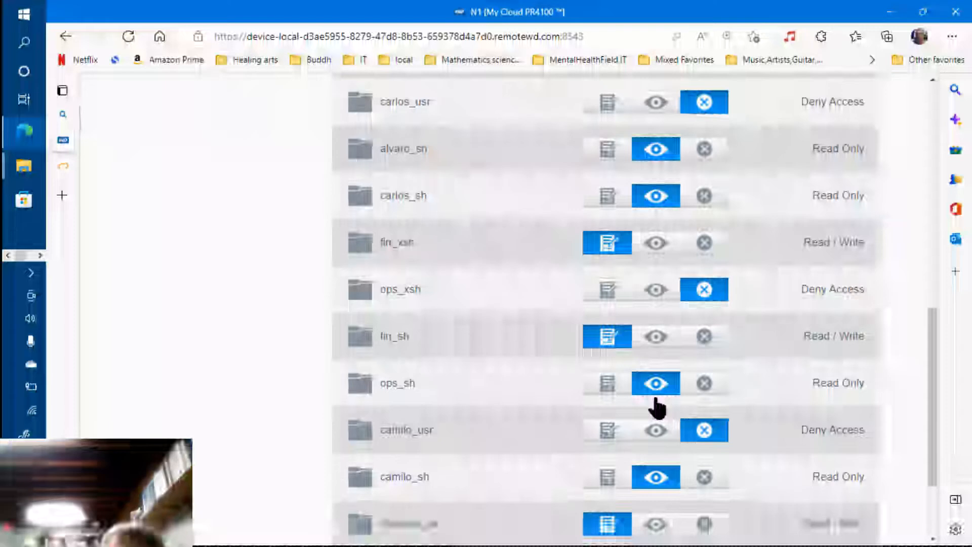
scroll(656, 407, "up", 4)
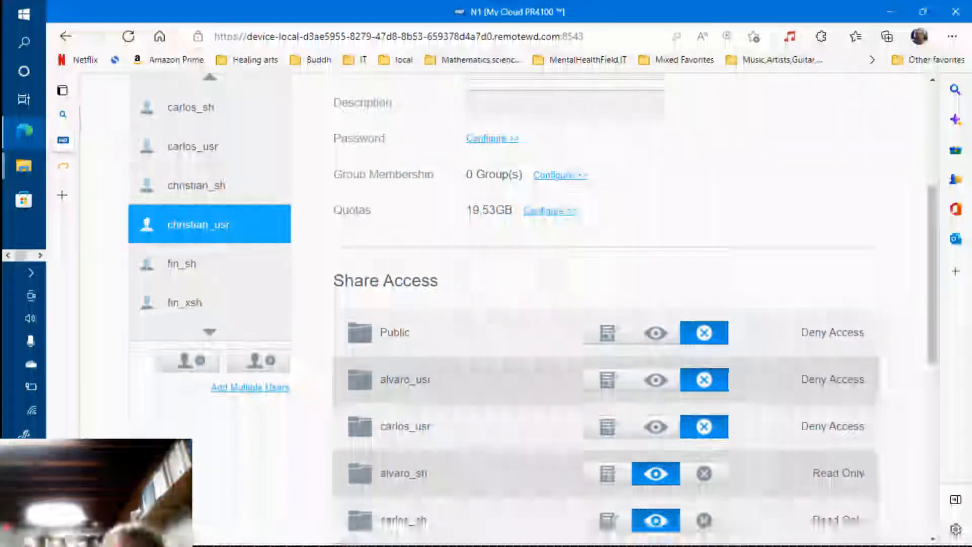
scroll(657, 407, "up", 2)
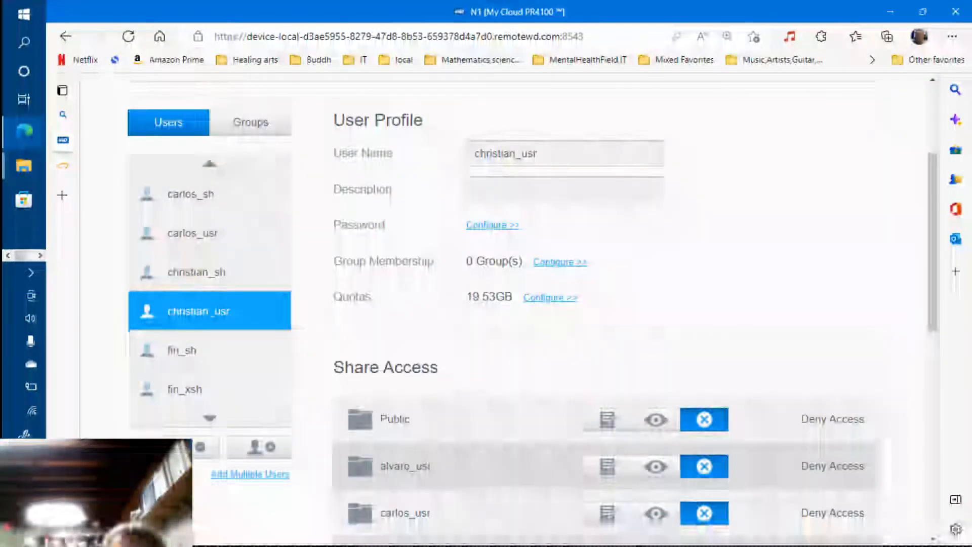
scroll(252, 486, "up", 1)
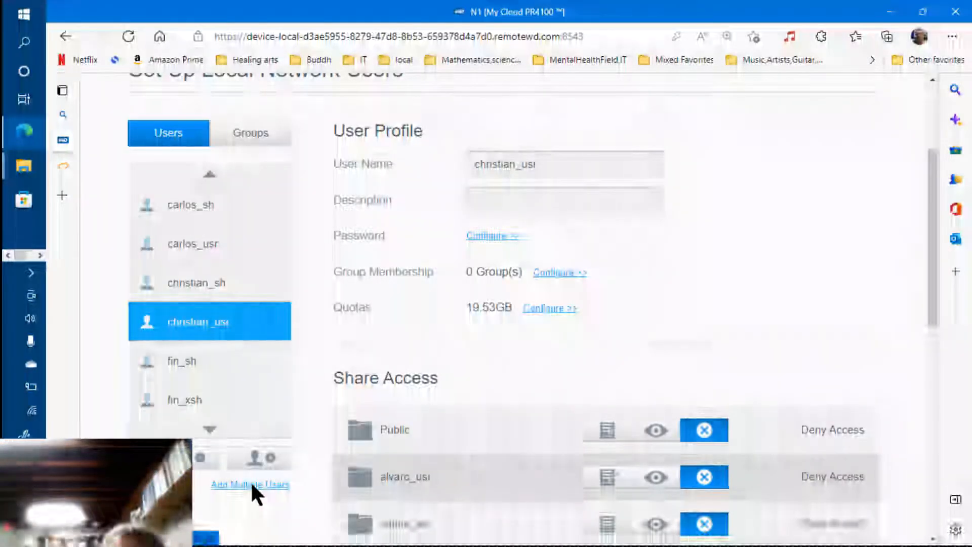
Import import_users_list-stage-03.txt a second time with Overwrite Duplicate Accounts enabled.
left_click(251, 484)
left_click(519, 240)
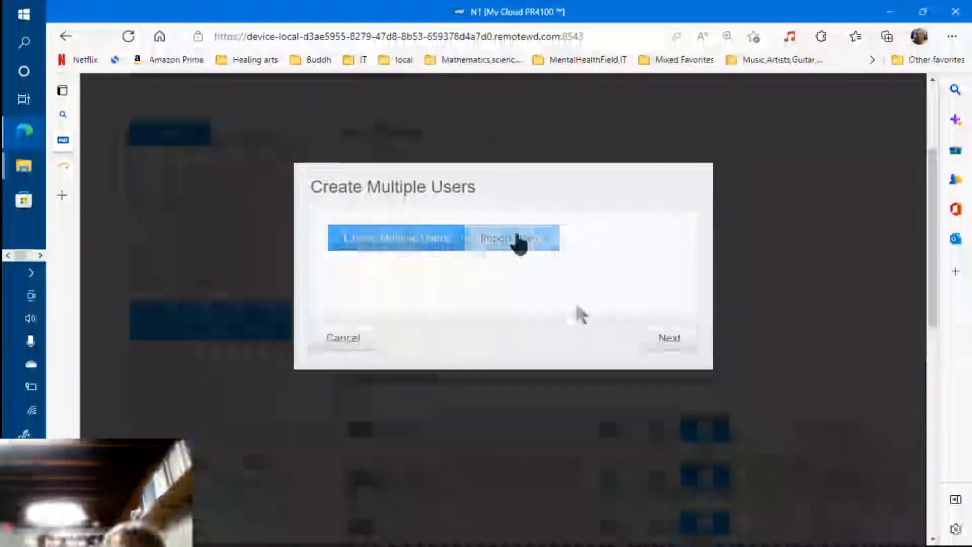
left_click(674, 342)
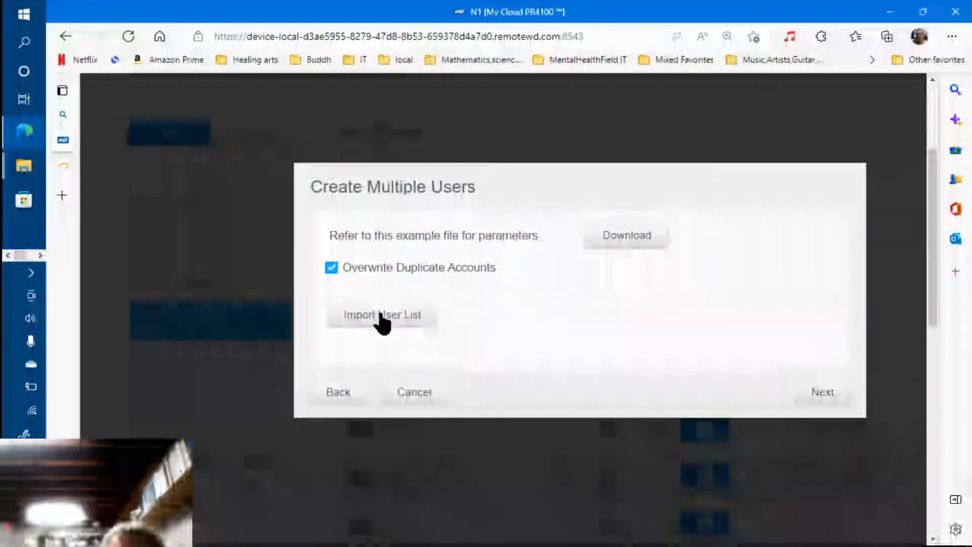
left_click(380, 314)
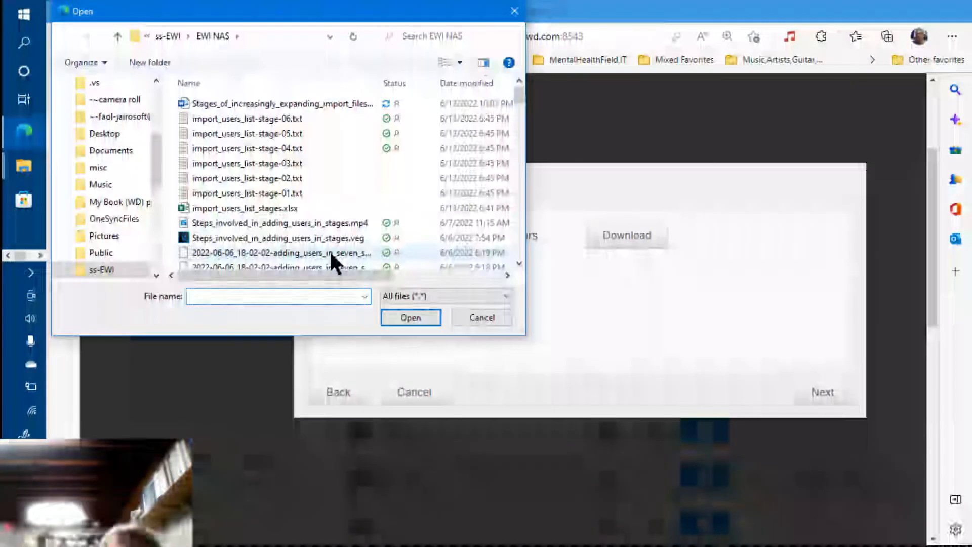
left_click(291, 163)
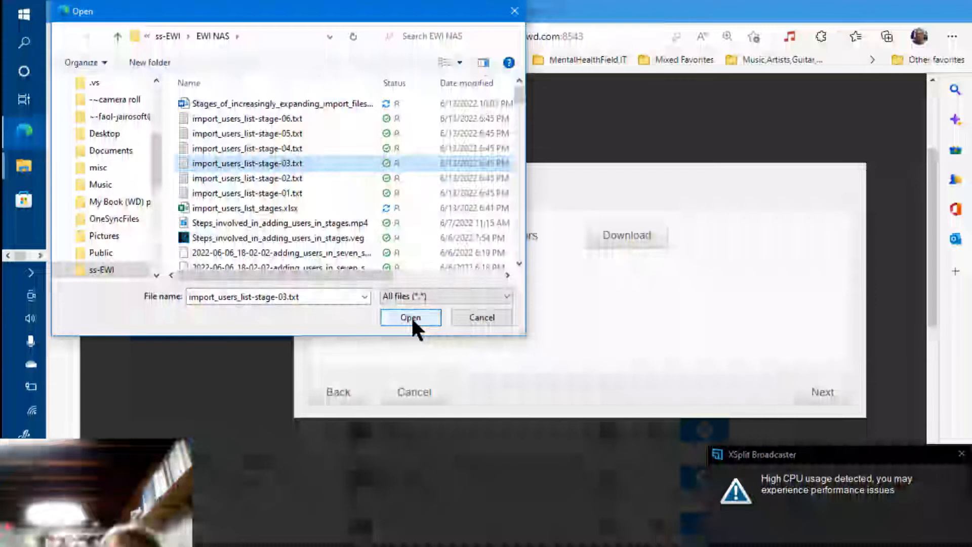
left_click(411, 317)
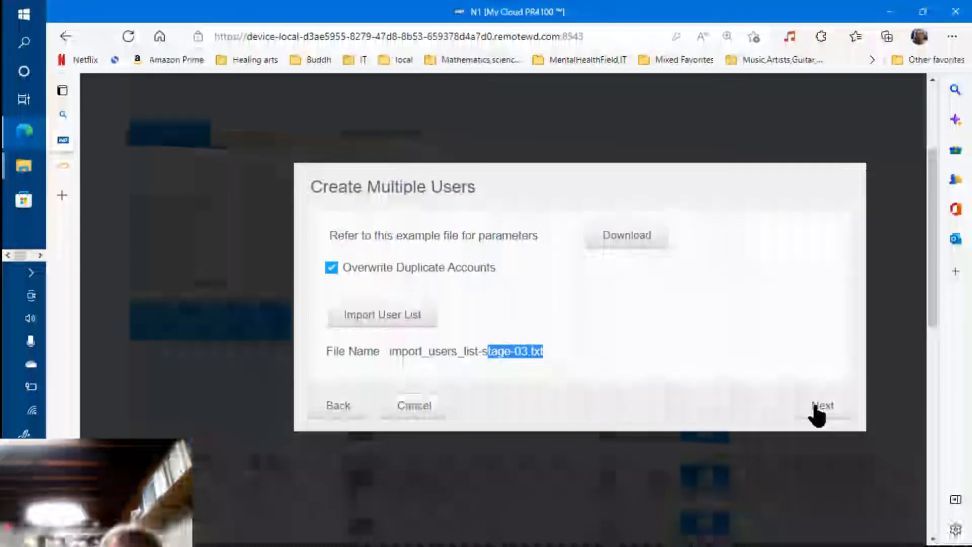
left_click(816, 407)
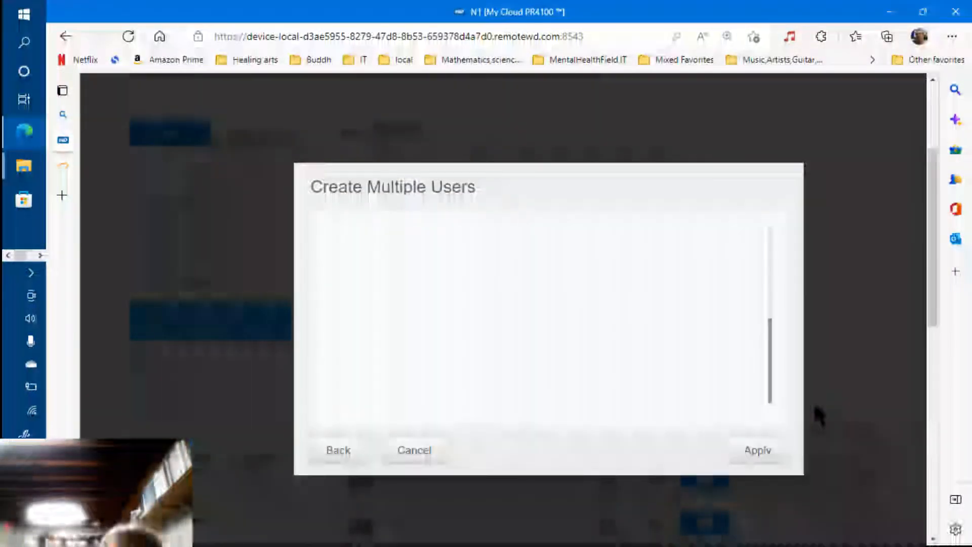
left_click(753, 450)
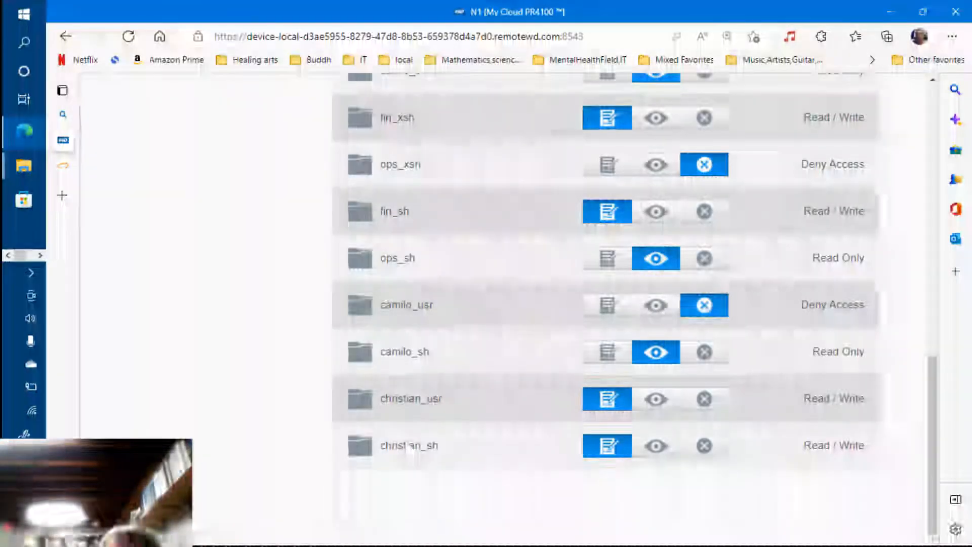
Recheck christian_usr's access level for each share after the second stage 03 import.
scroll(608, 304, "up", 3)
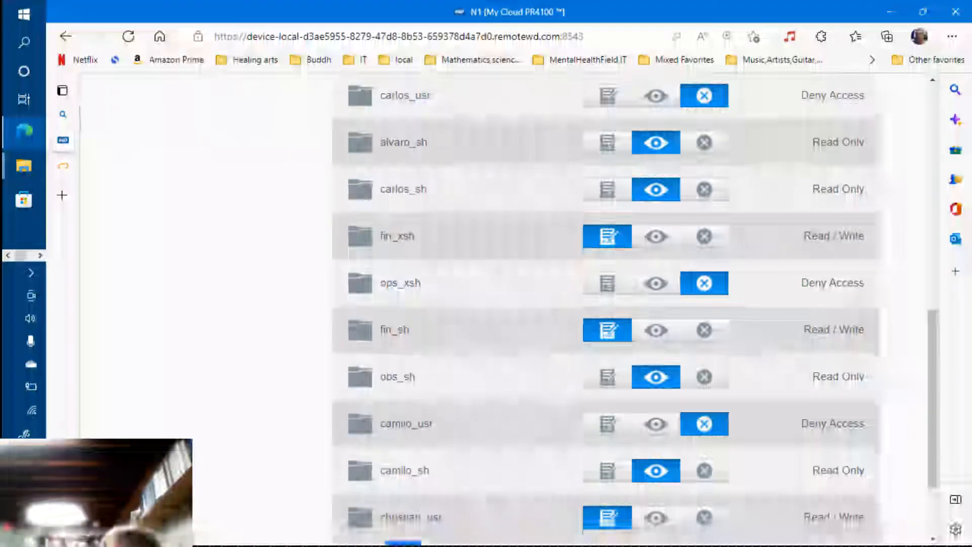
scroll(620, 504, "down", 1)
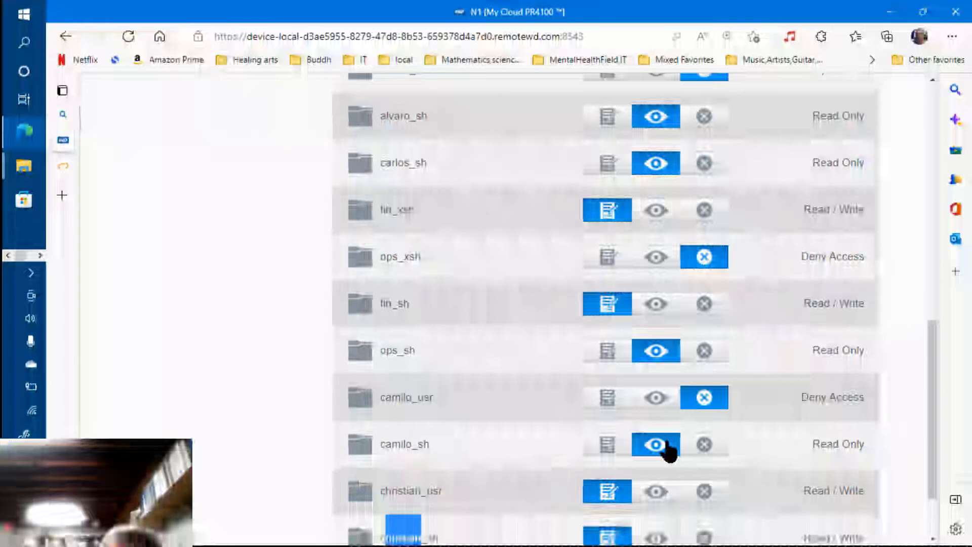
scroll(668, 445, "up", 2)
scroll(706, 156, "up", 2)
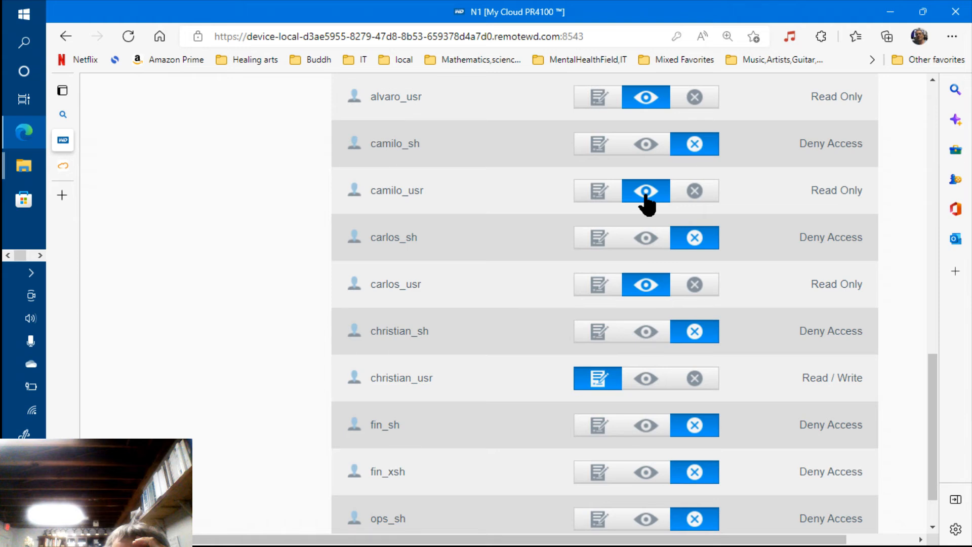
Review the christian_sh share's profile and the access level of each user in its User Access list.
scroll(474, 381, "down", 1)
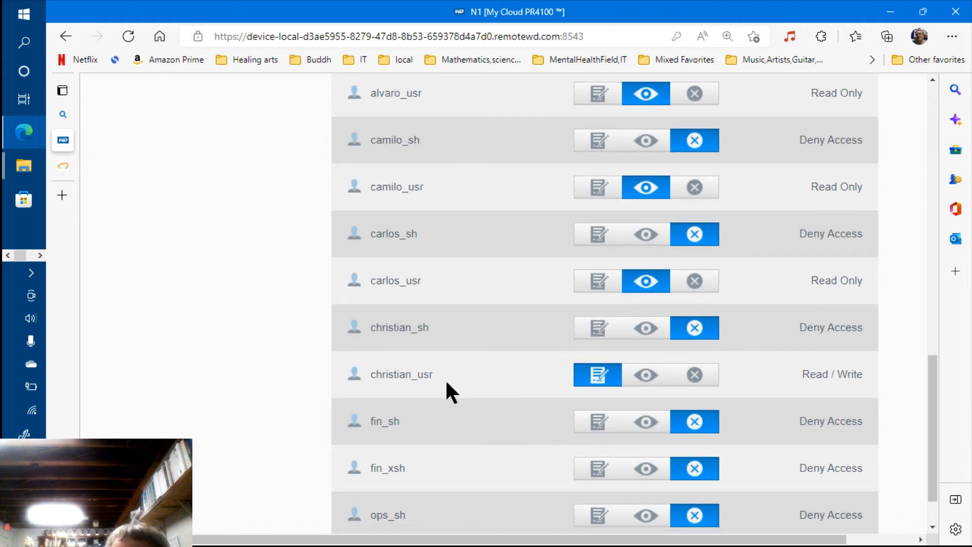
scroll(446, 383, "up", 1)
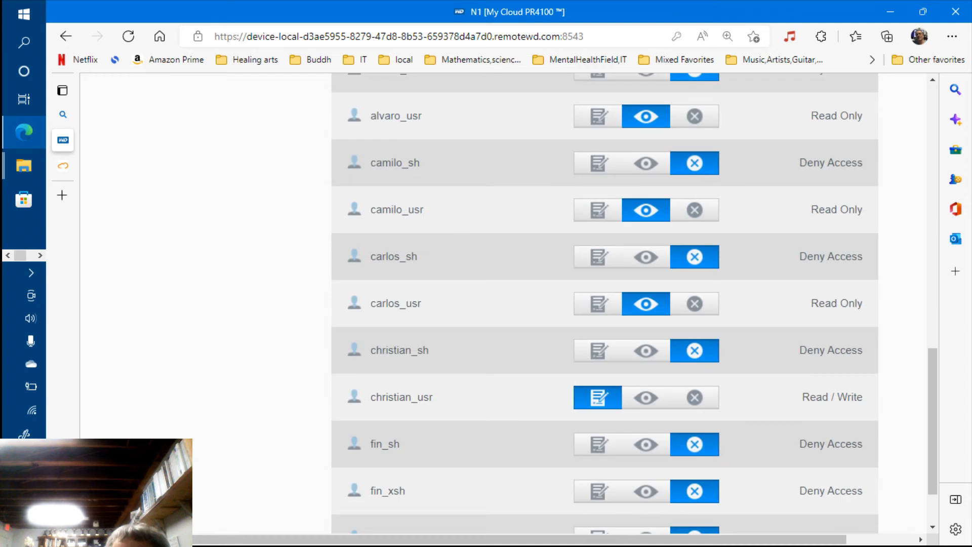
scroll(503, 303, "up", 10)
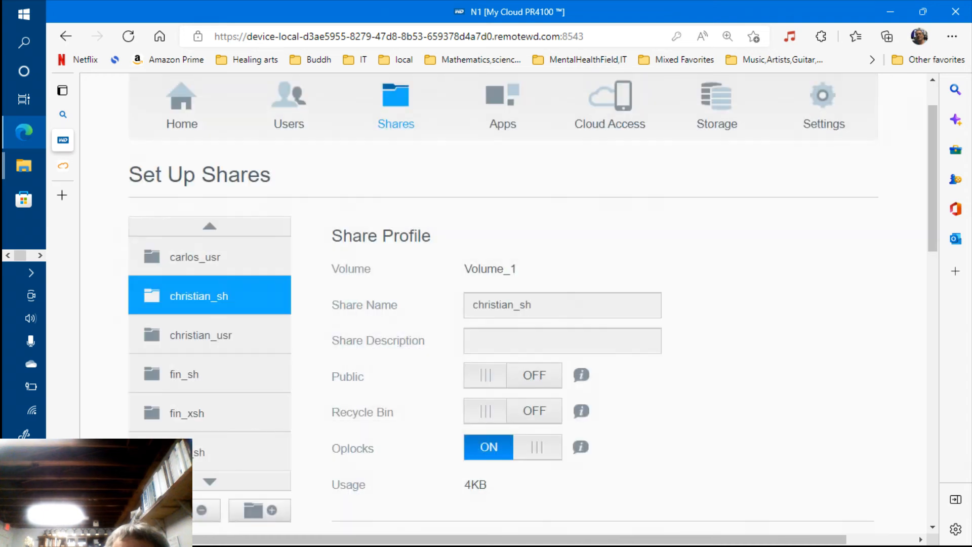
scroll(392, 385, "up", 2)
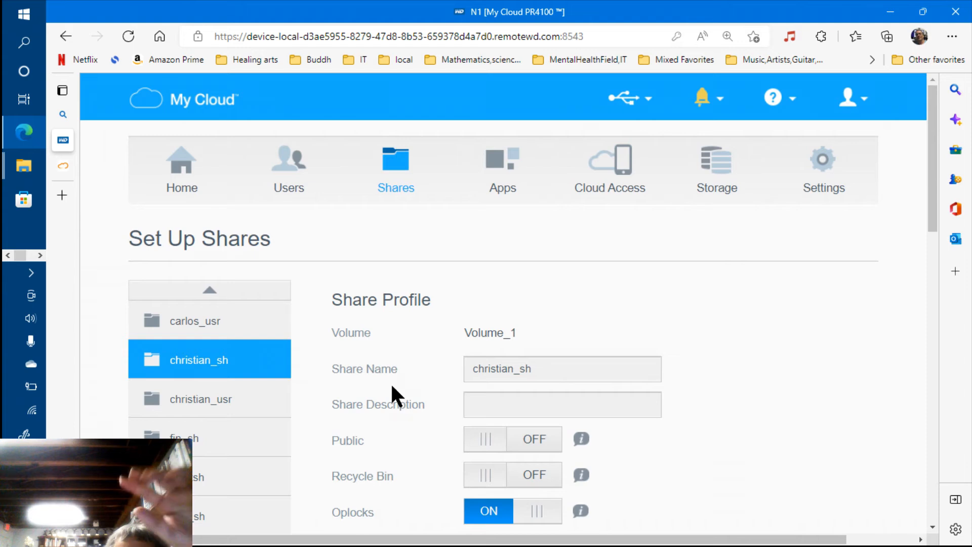
scroll(391, 387, "down", 10)
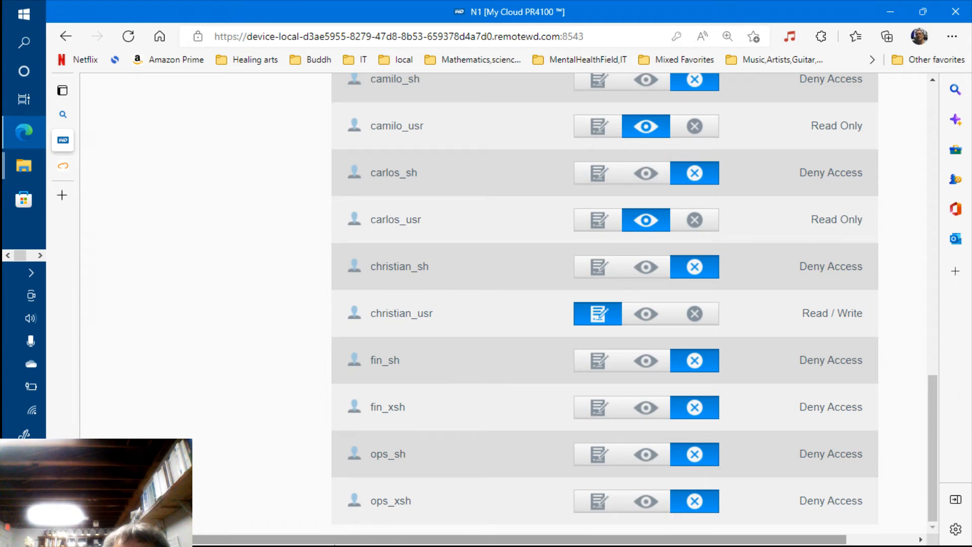
Switch to the Word document Stages_of_increasingly_expanding_import_files-20220613.docx to read the notes on the import process.
key("alt+Tab")
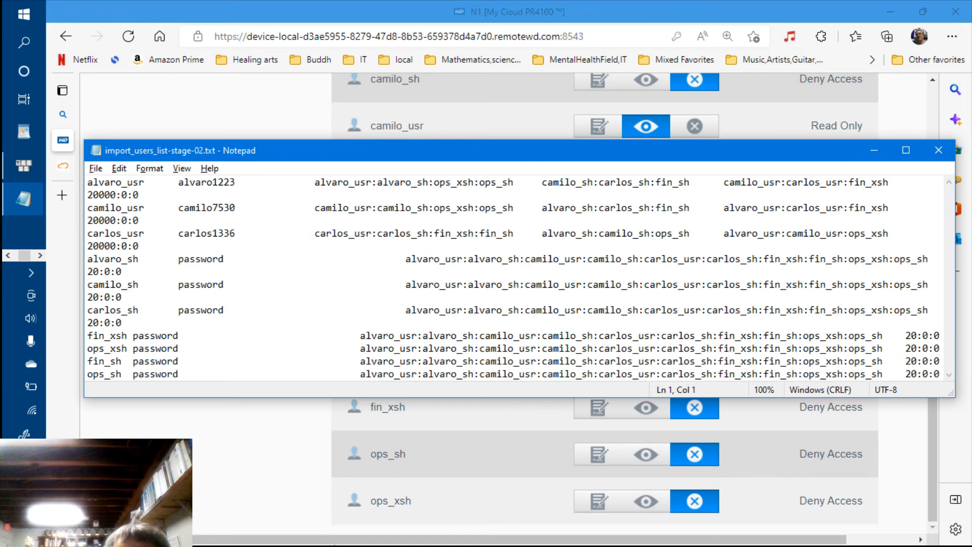
key("alt+Tab")
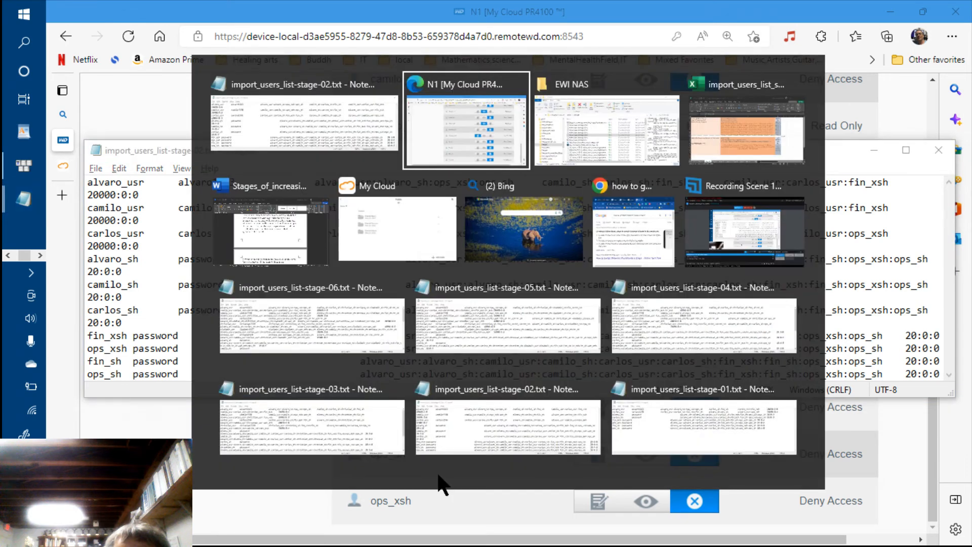
key("alt+Tab")
key("alt+Tab")
key("alt+Tab")
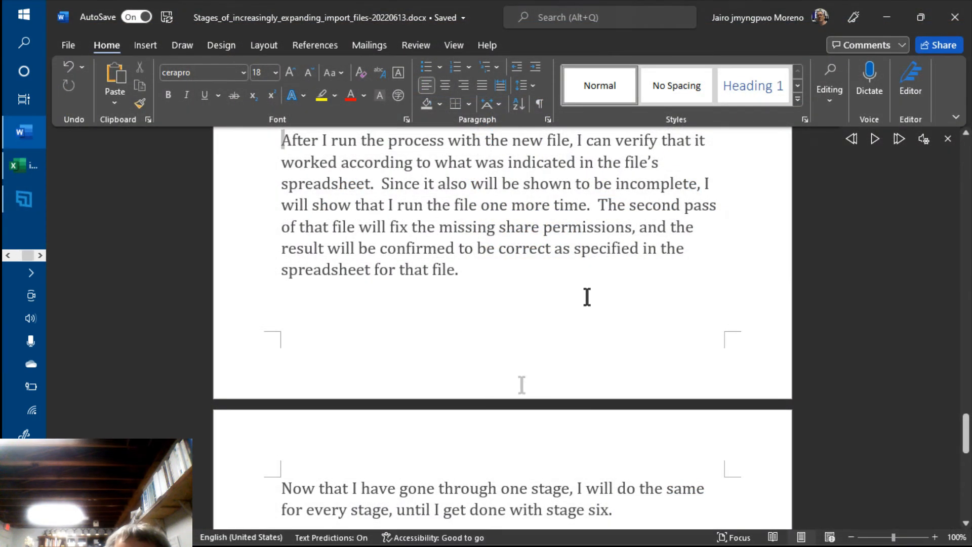
Have the notes read aloud from the paragraph on verifying the new file through the one on repeating every stage, and pause the reading.
left_click(875, 139)
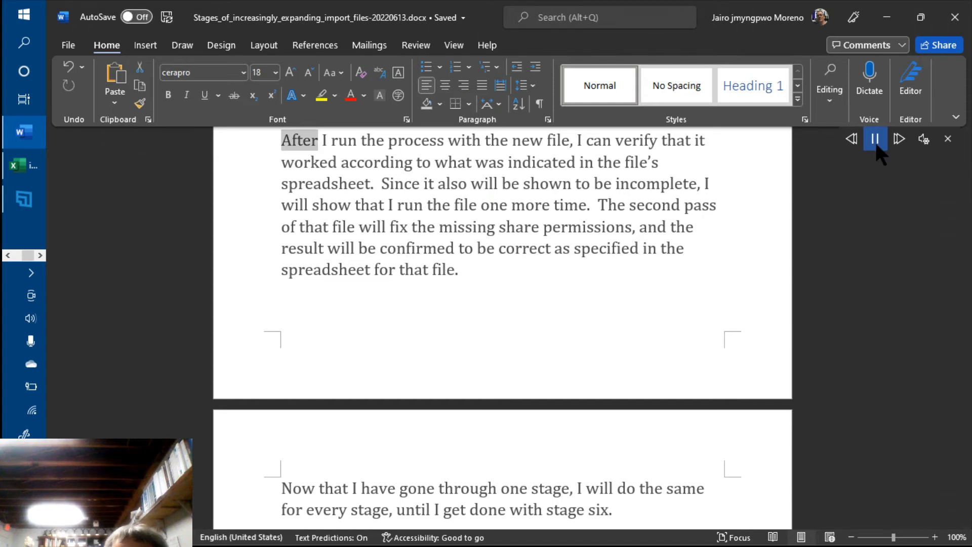
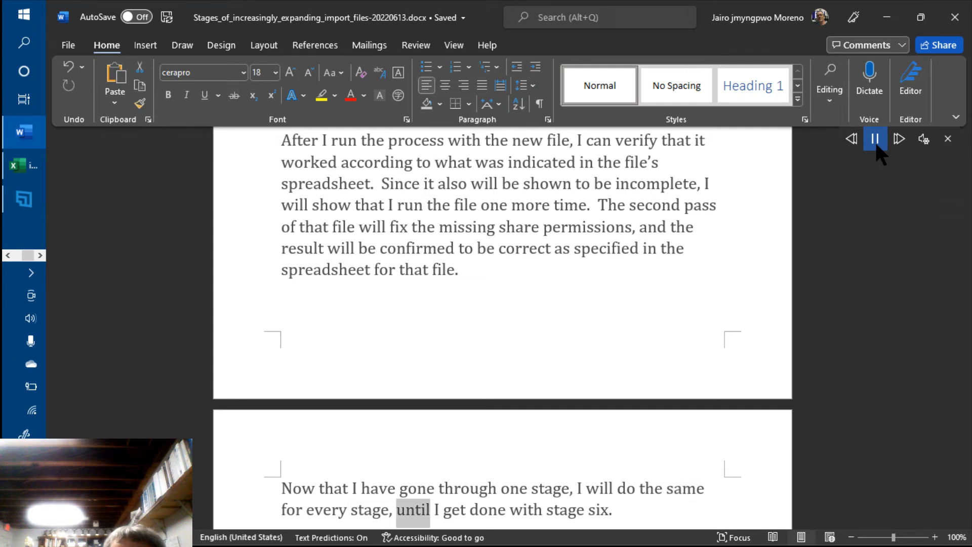
left_click(876, 146)
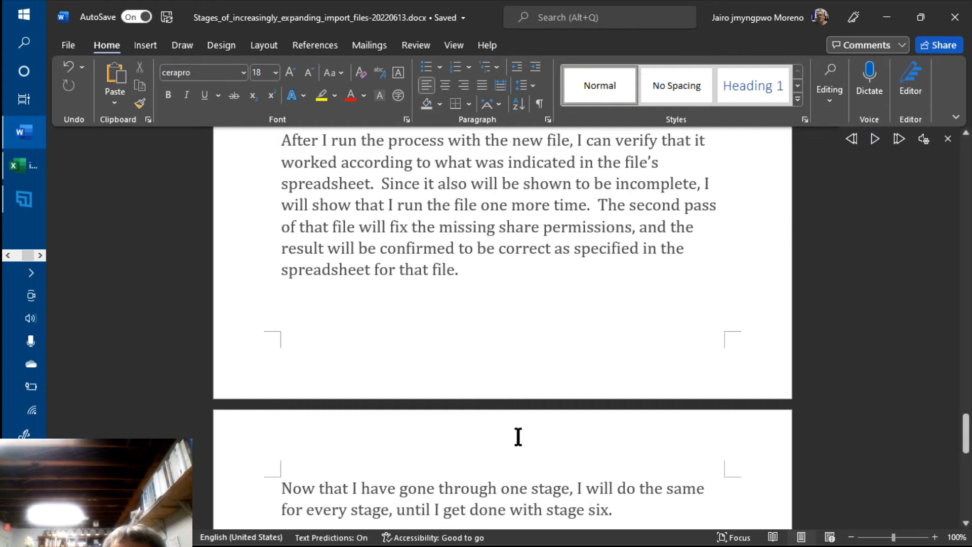
Switch to the My Cloud PR4100 dashboard in Edge and open the local network users setup page.
key("alt")
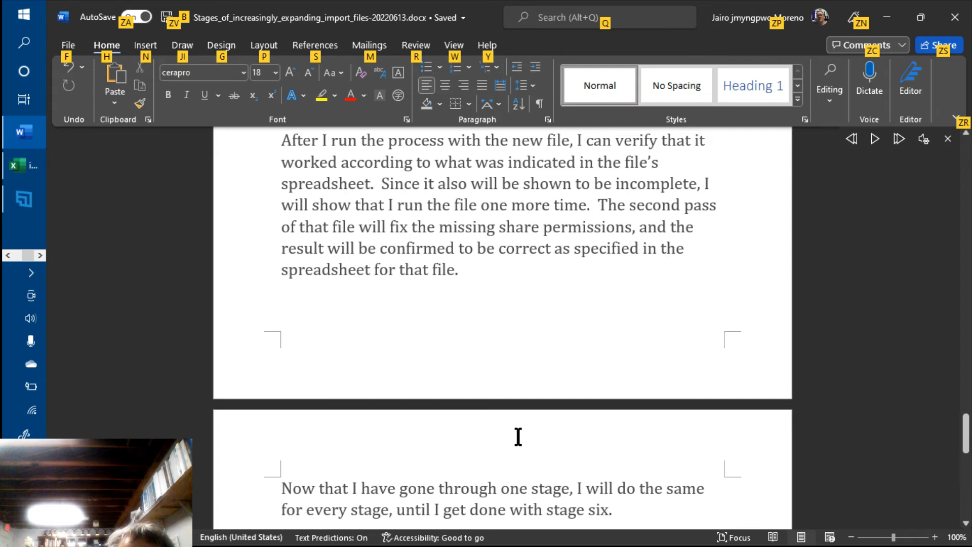
key("alt+Tab")
key("Tab")
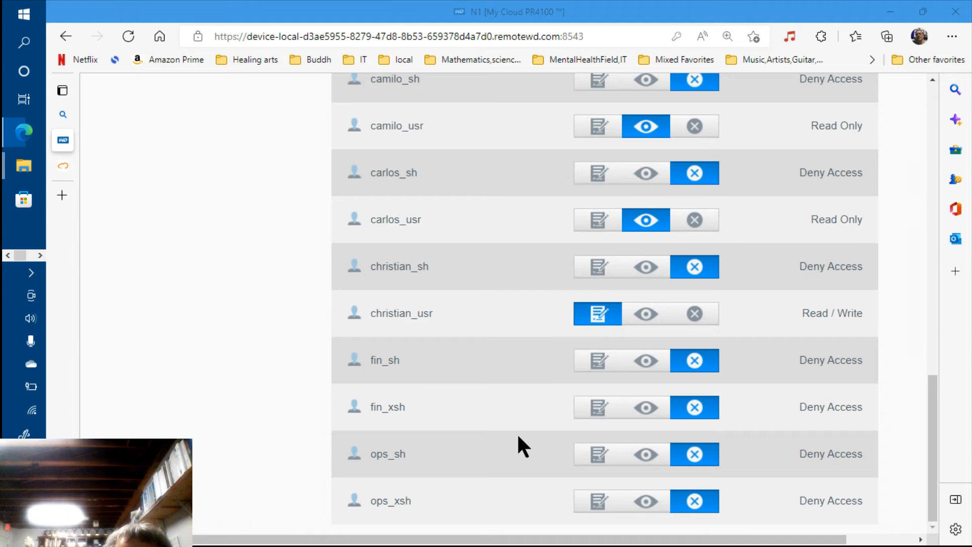
key("ctrl+Home")
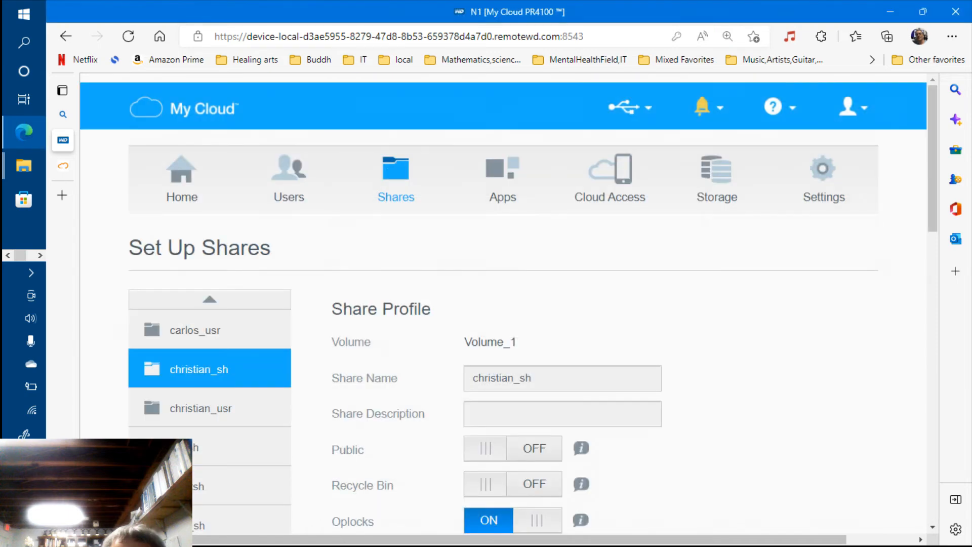
scroll(289, 167, "down", 1)
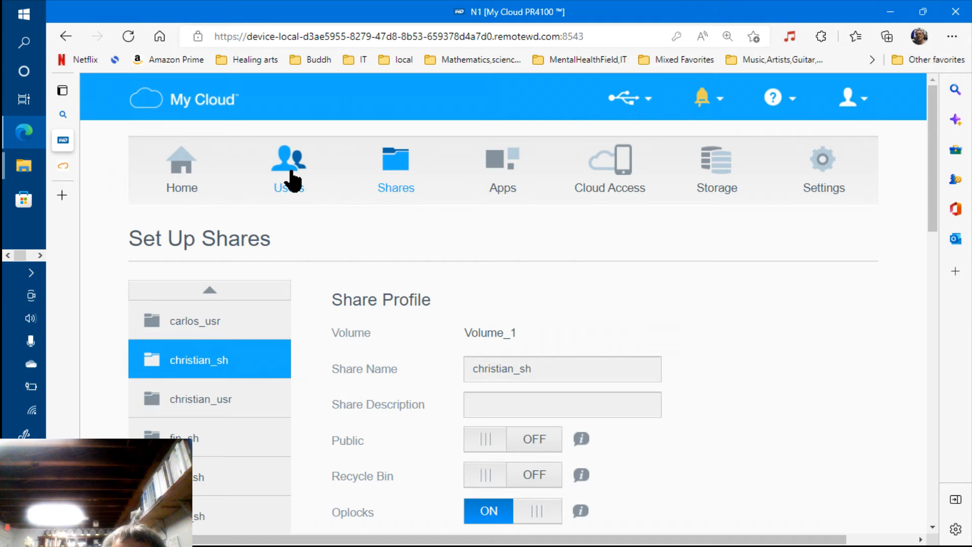
left_click(291, 180)
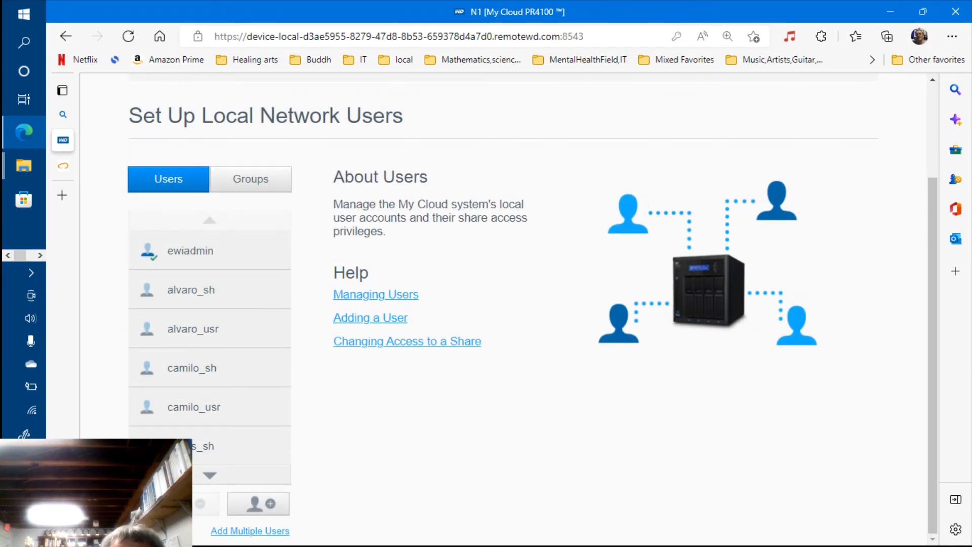
Switch to the Excel workbook import_users_list_stages.xlsx and review the Stage-03 sheet's users and share permissions.
key("alt+Tab")
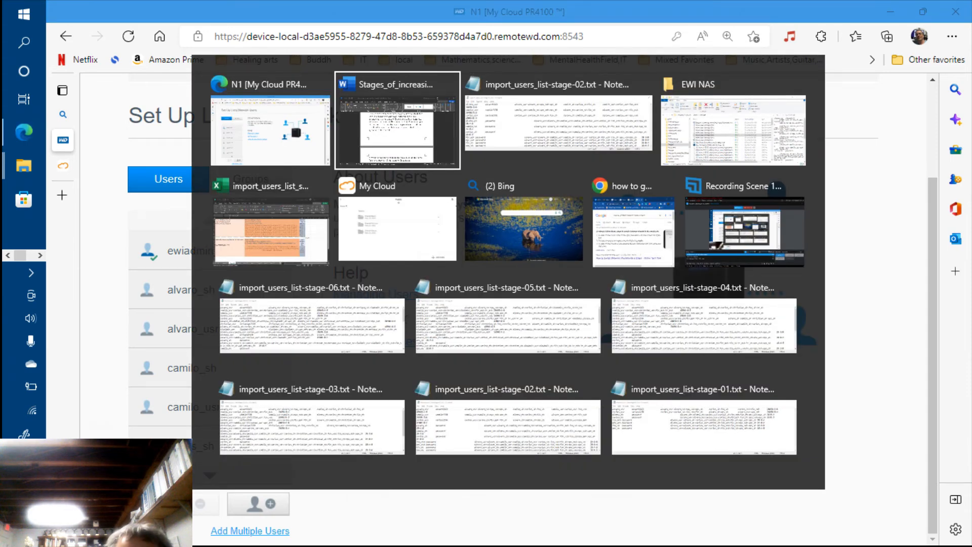
key("alt+Tab")
key("alt+Tab")
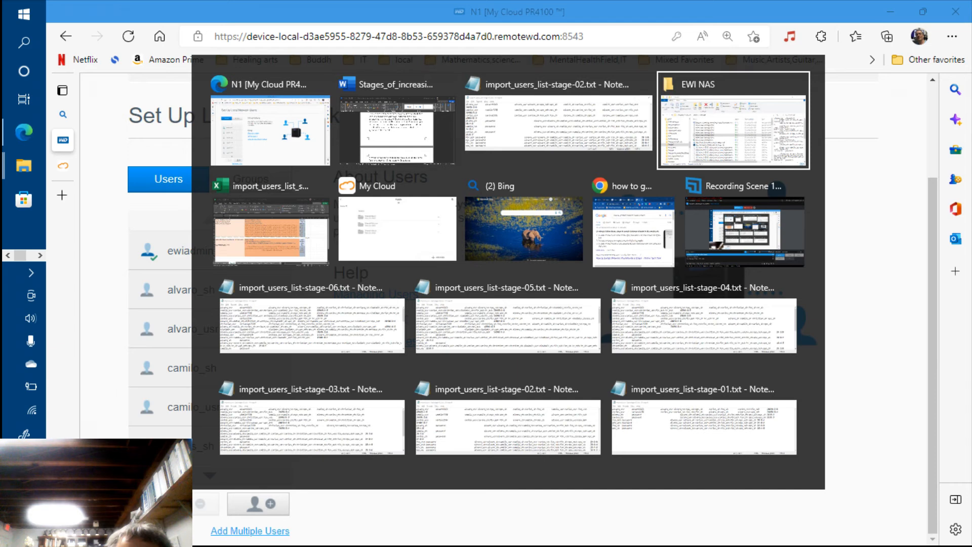
key("alt+Tab")
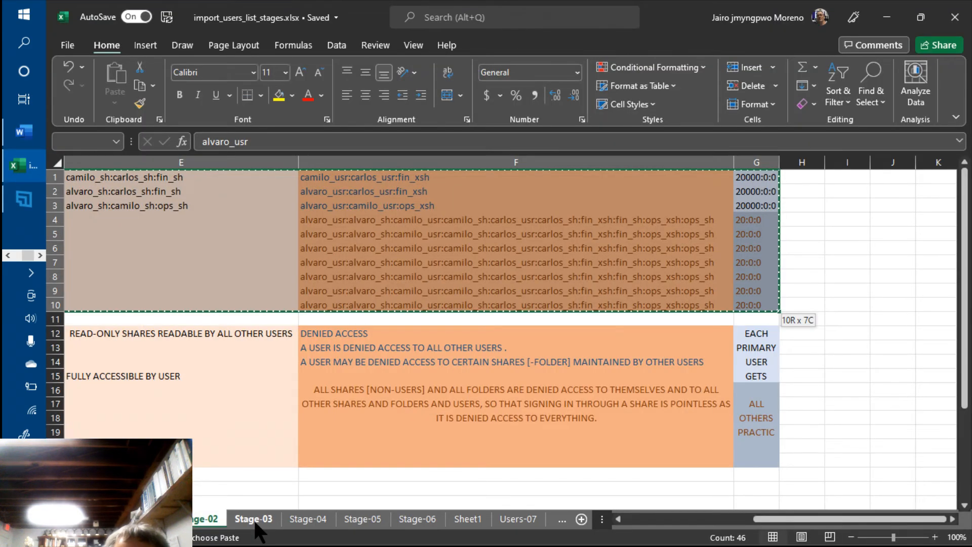
left_click(255, 523)
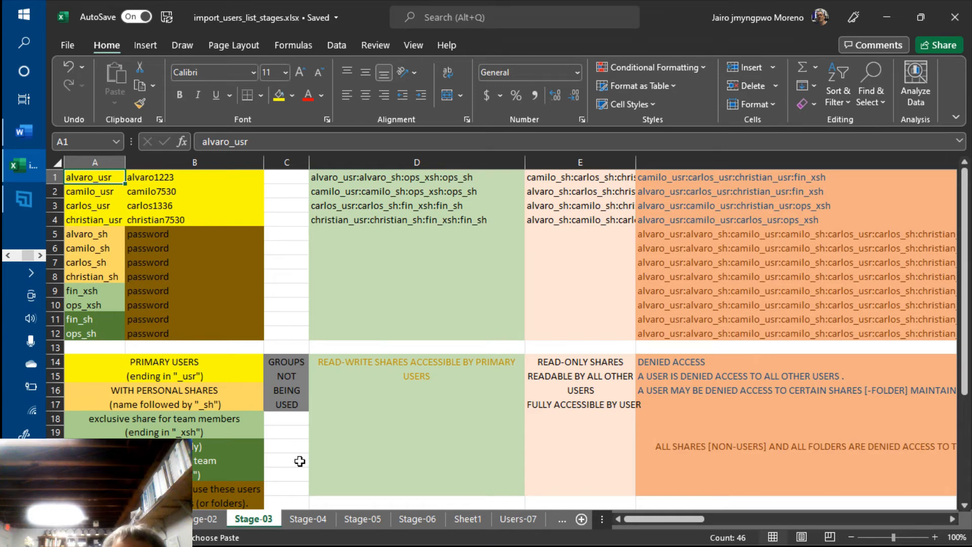
Open the Stage-04 sheet and examine its hr_xsh and hr_sh entries in column A.
left_click(310, 519)
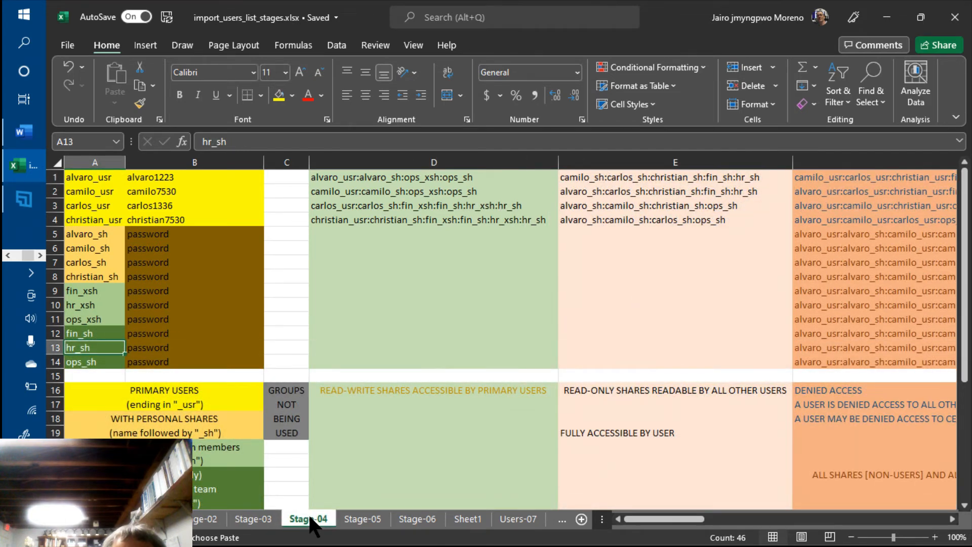
key("Up")
key("Up")
key("Up")
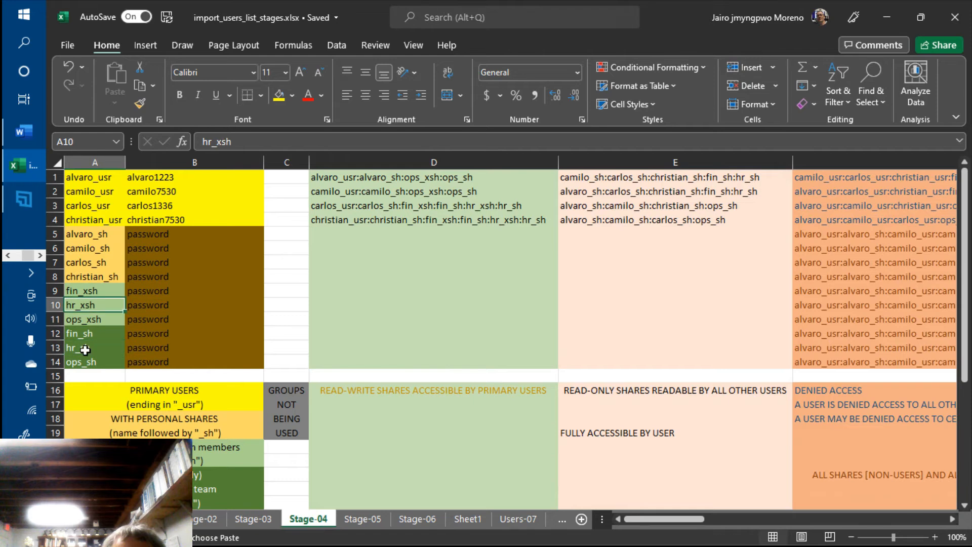
left_click(85, 349)
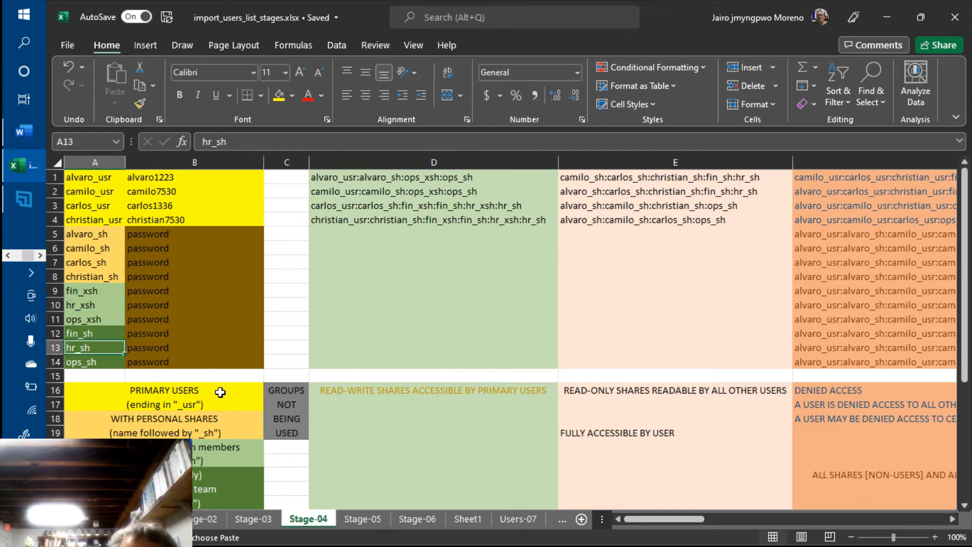
Review the hr_xsh, fin_sh, hr_sh and ops_sh share entries in column A of the Stage-04 sheet.
left_click(92, 305)
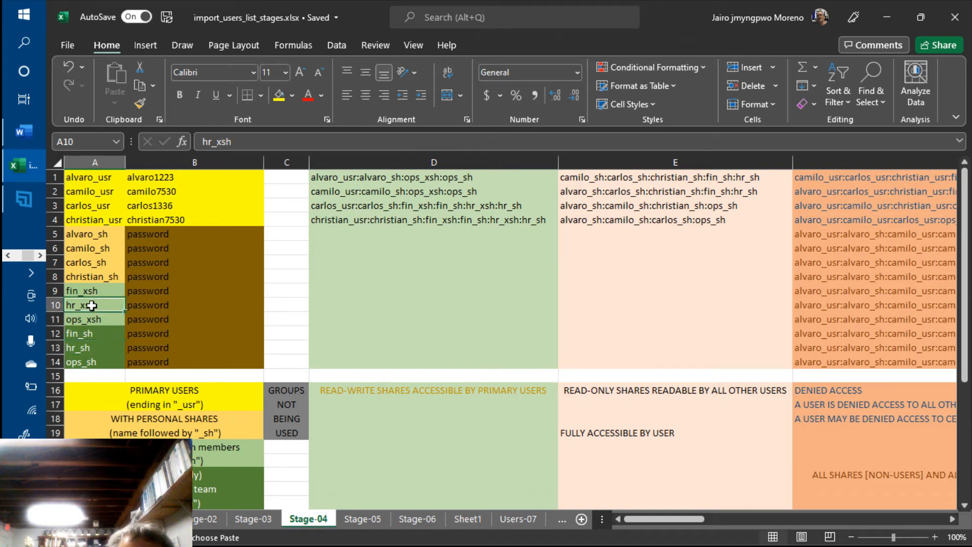
left_click(94, 348)
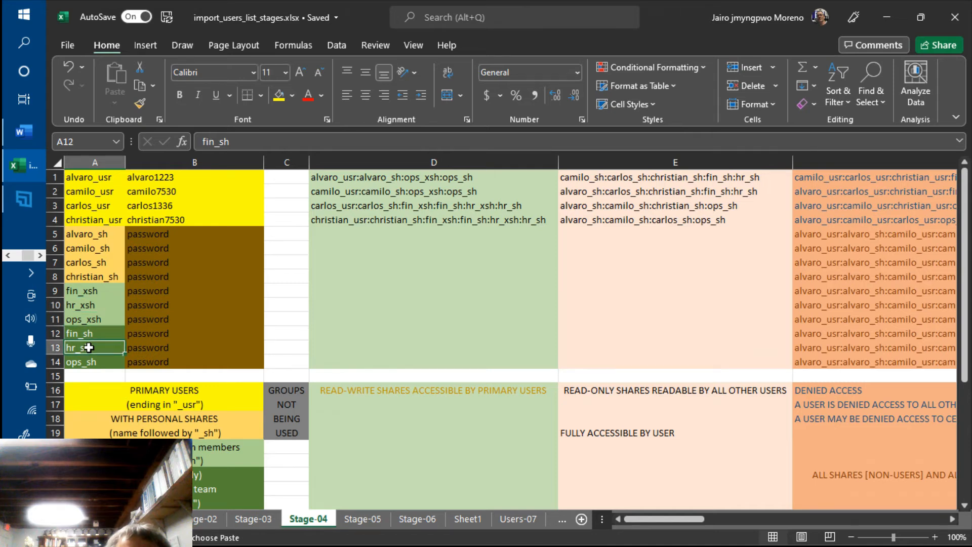
left_click(92, 361)
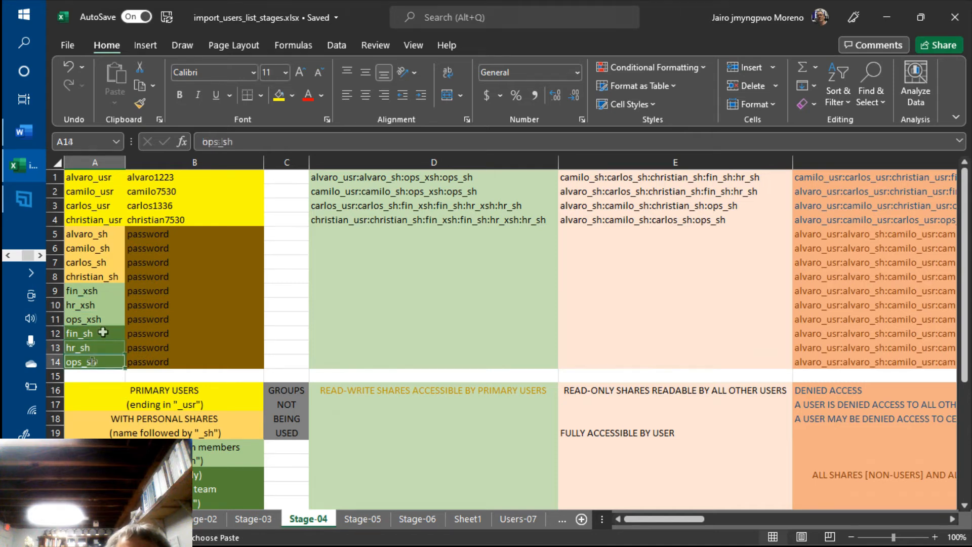
left_click(102, 332)
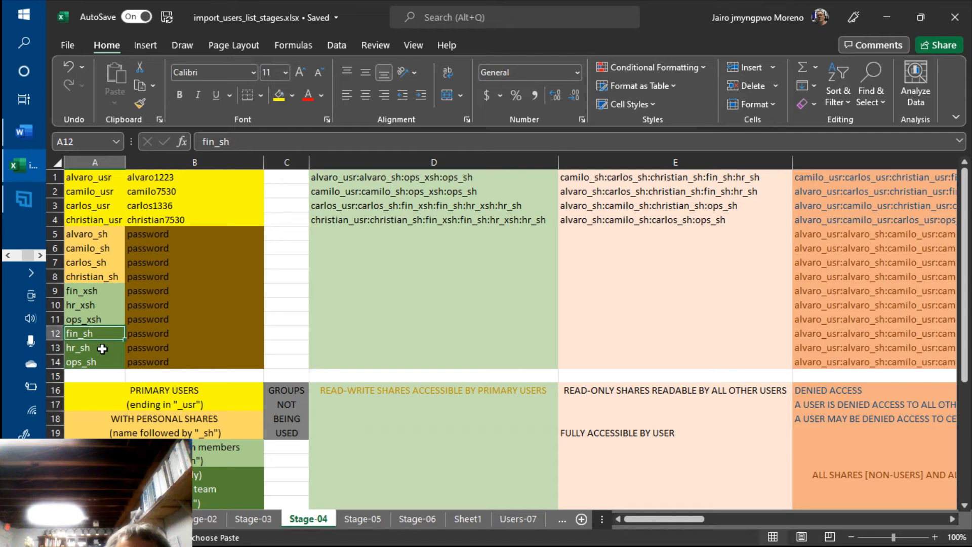
left_click(102, 348)
left_click(103, 362)
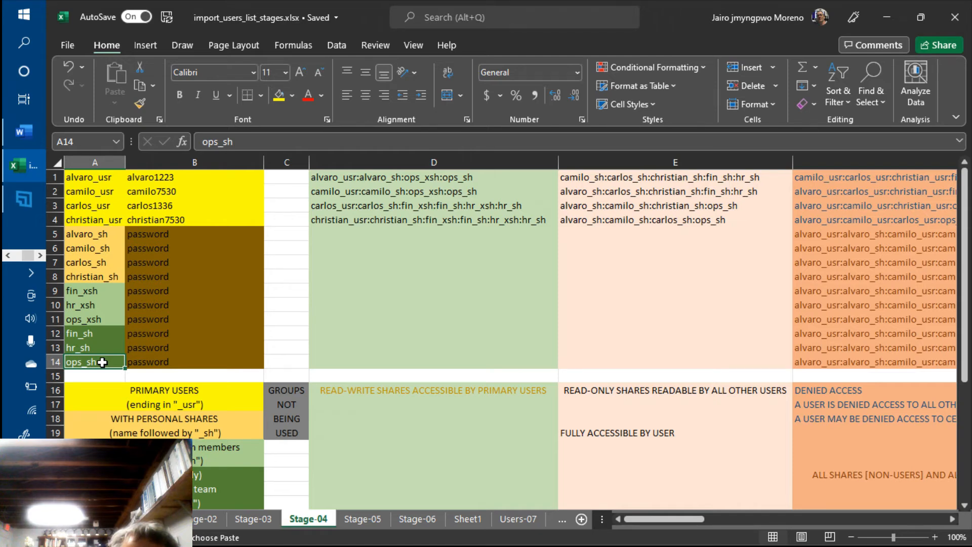
Switch to the My Cloud dashboard and load import_users_list-stage-04.txt for a multiple-user import with Overwrite Duplicate Accounts enabled.
key("ctrl+super+Left")
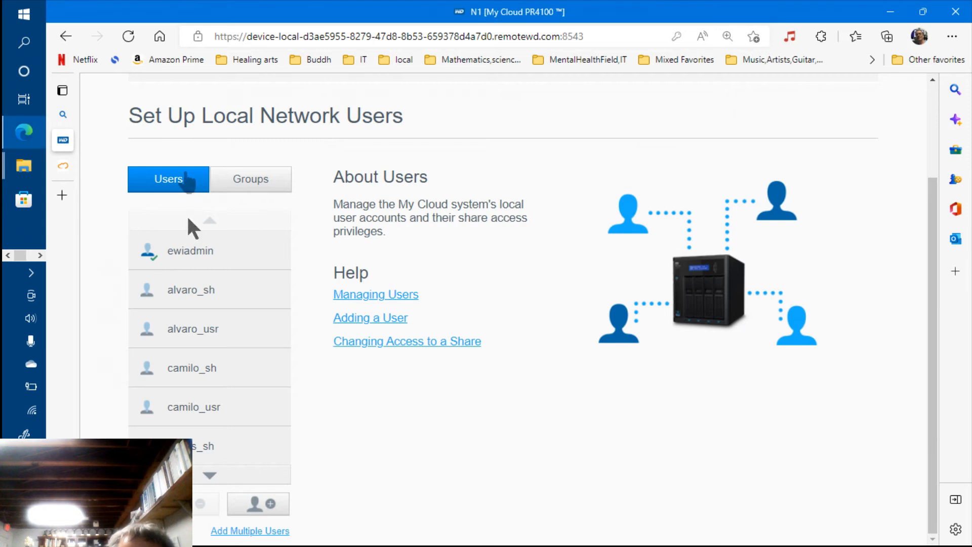
left_click(260, 532)
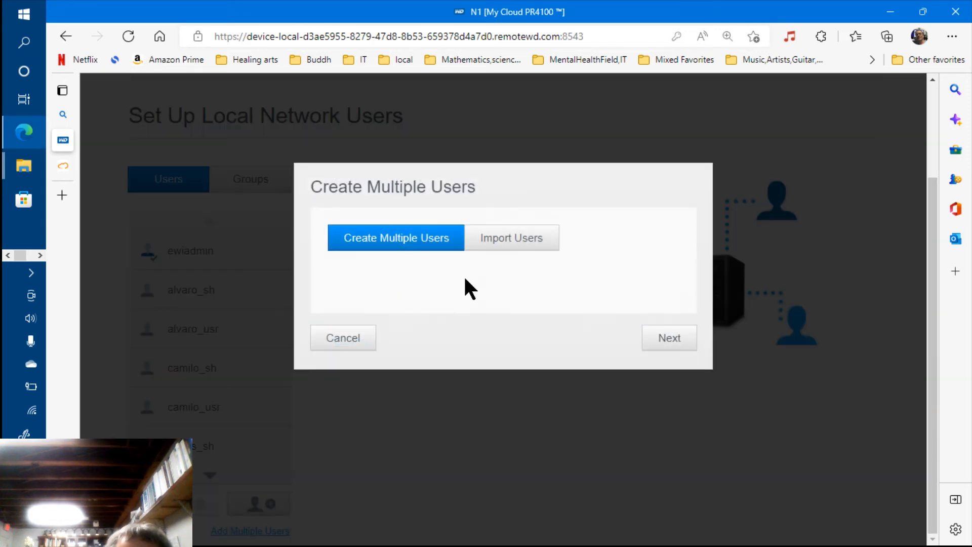
left_click(496, 248)
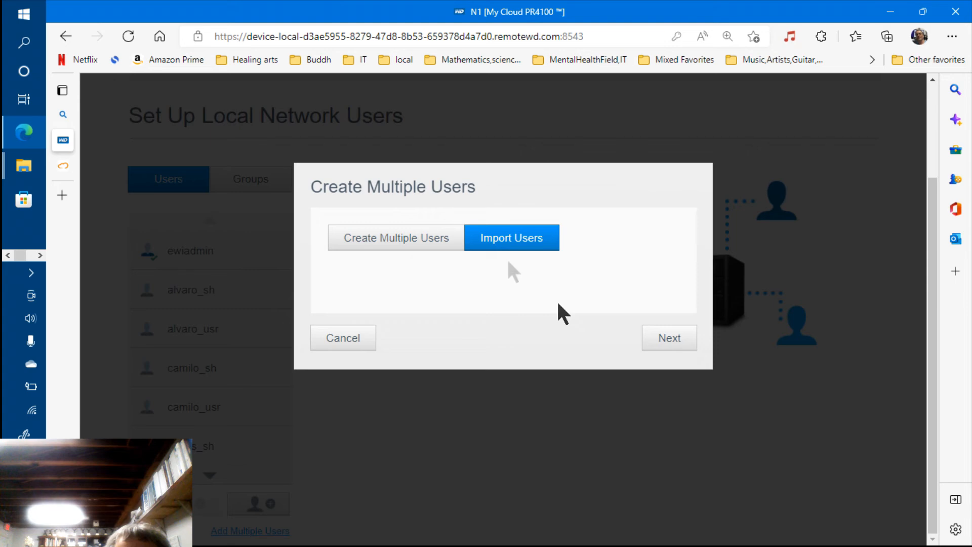
left_click(653, 338)
left_click(331, 267)
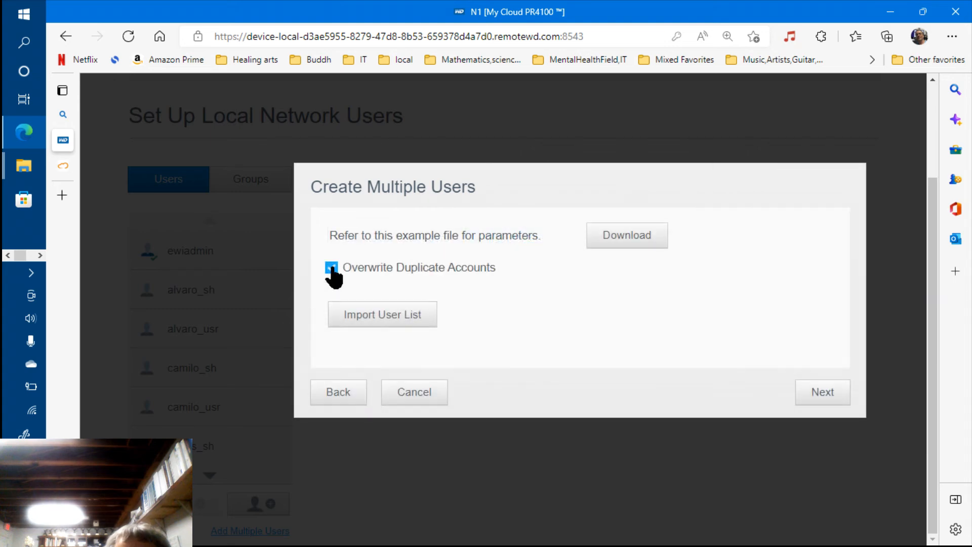
left_click(369, 317)
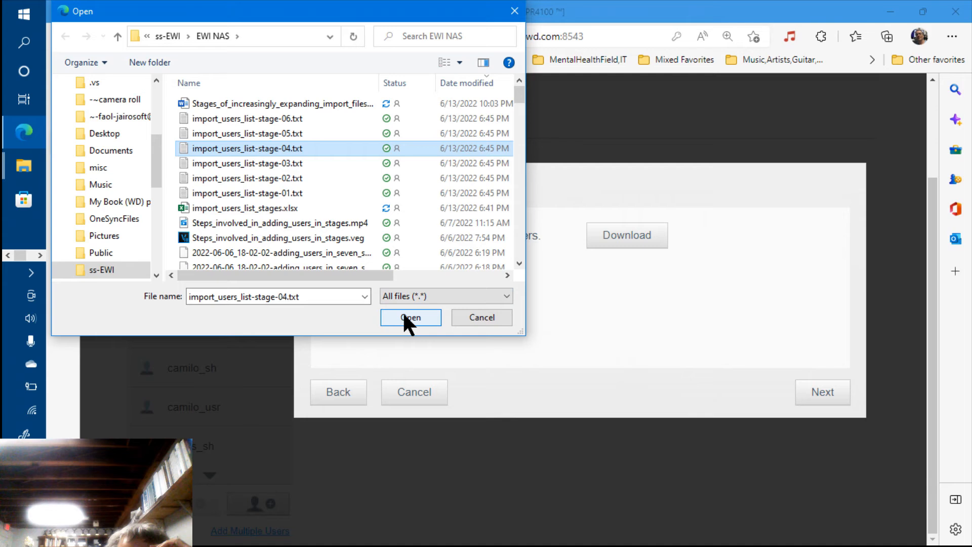
left_click(404, 315)
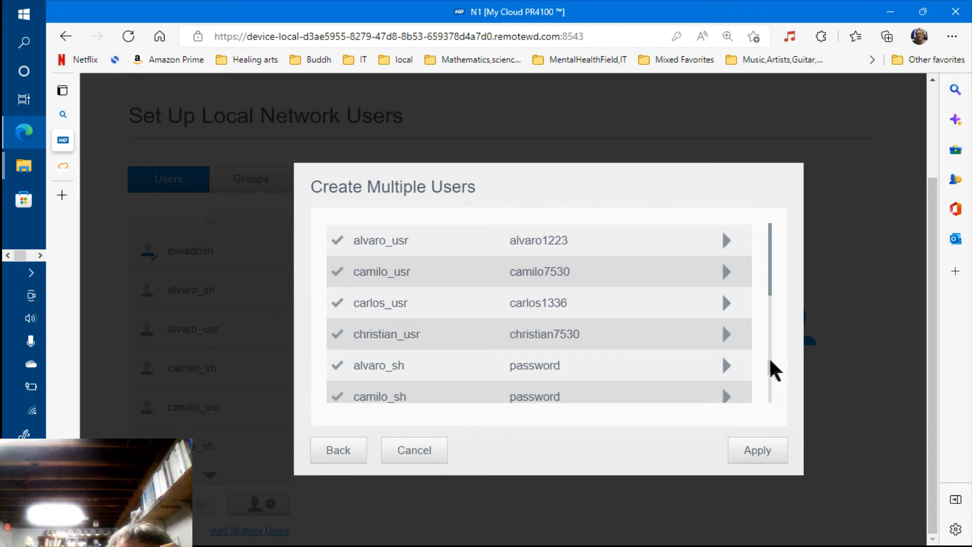
Check the hr_xsh and hr_sh entries in the loaded user list and apply the import.
scroll(769, 361, "down", 3)
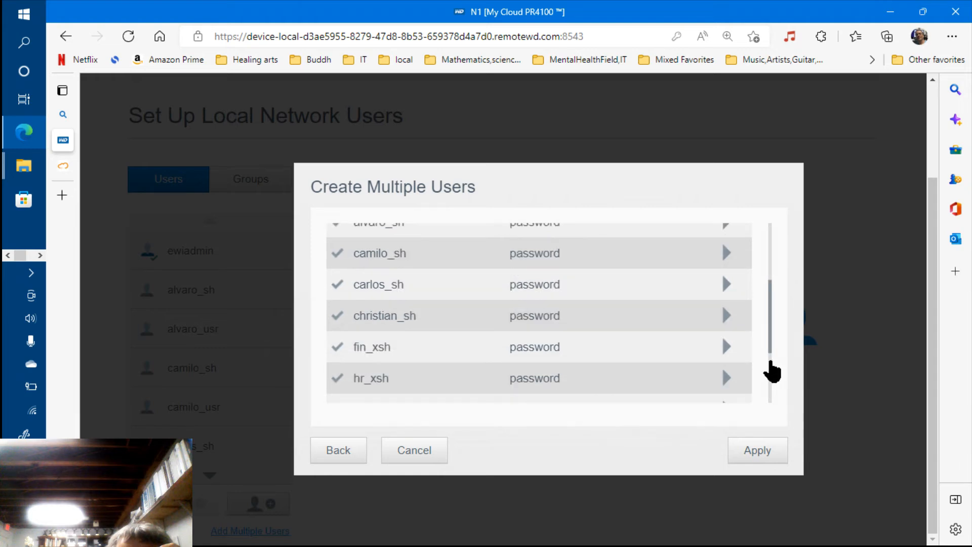
scroll(771, 372, "down", 2)
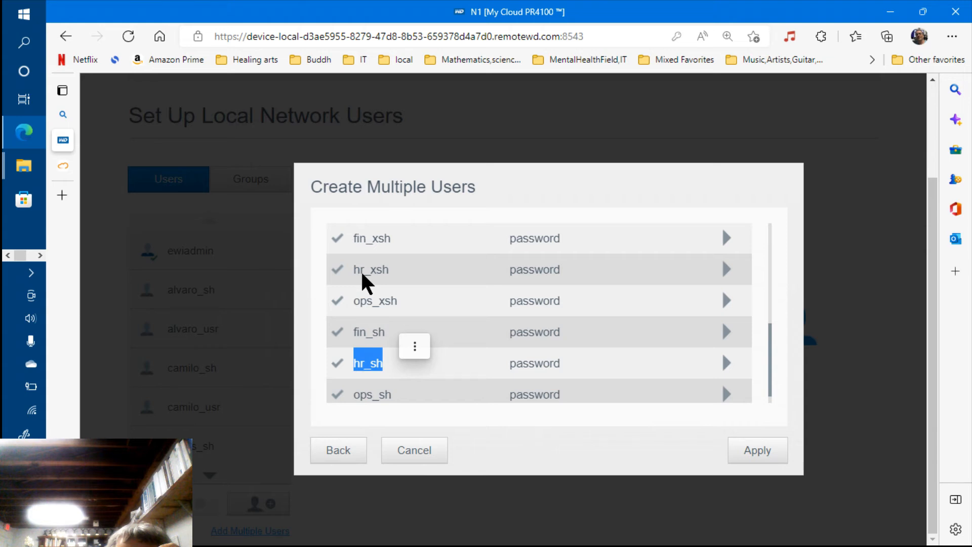
double_click(362, 275)
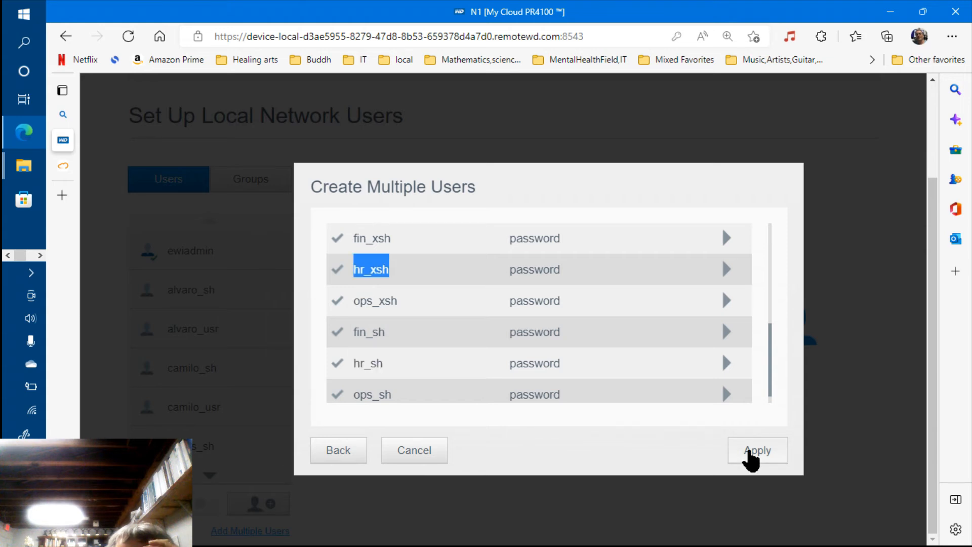
left_click(750, 450)
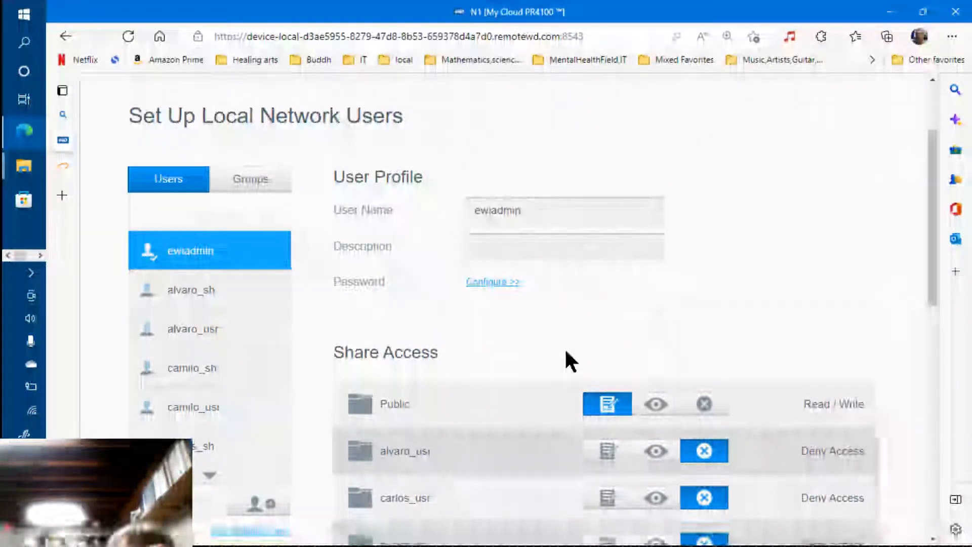
Open the last listed primary user account ending in _usr and examine its share access through the end of the list.
scroll(566, 352, "up", 2)
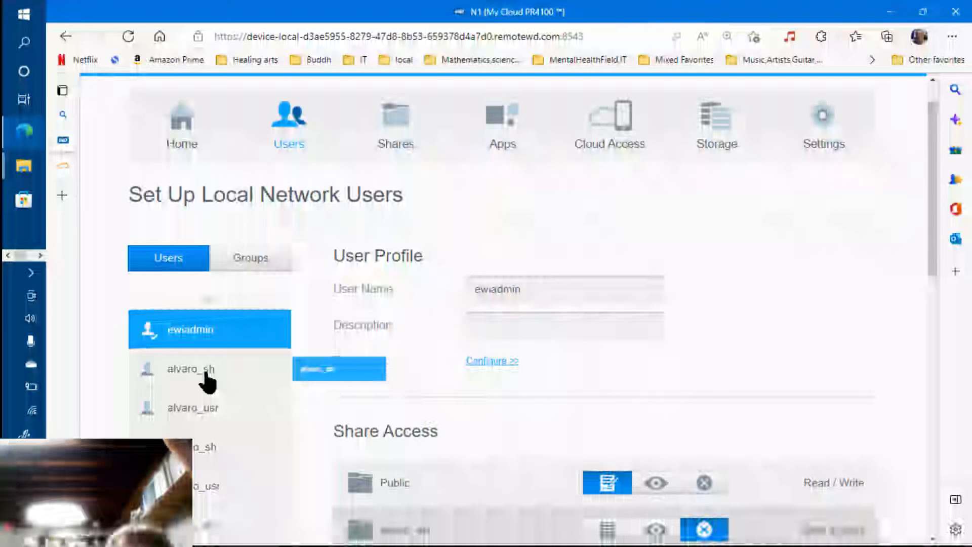
scroll(206, 382, "down", 3)
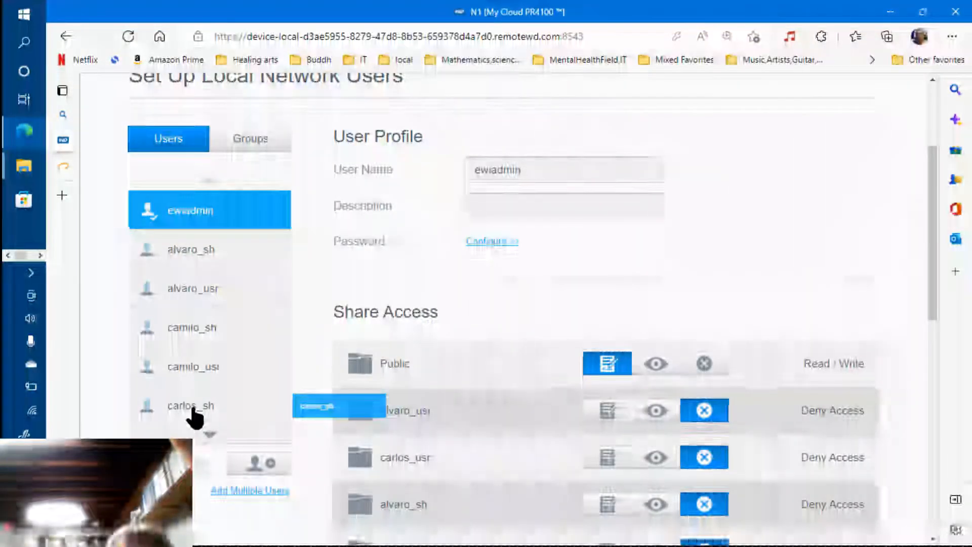
left_click(208, 436)
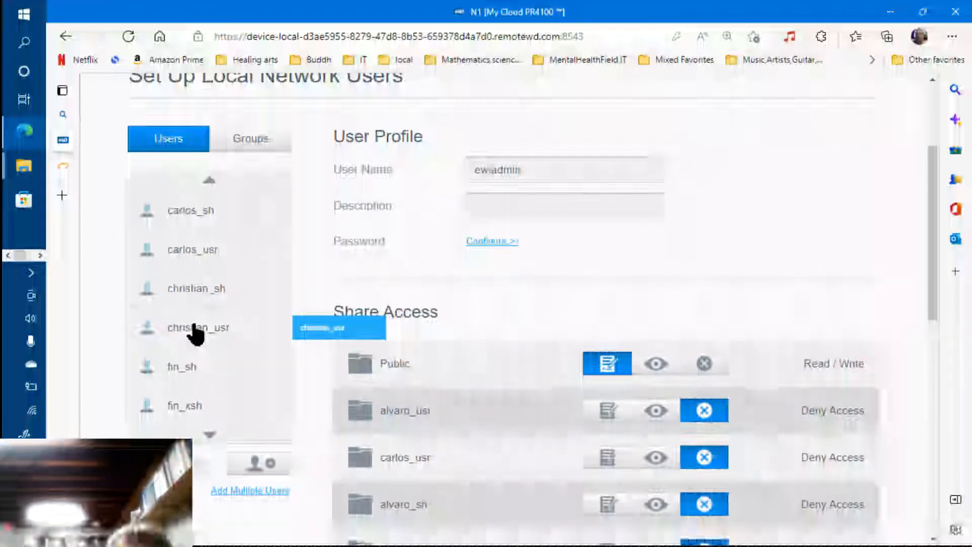
scroll(197, 333, "down", 10)
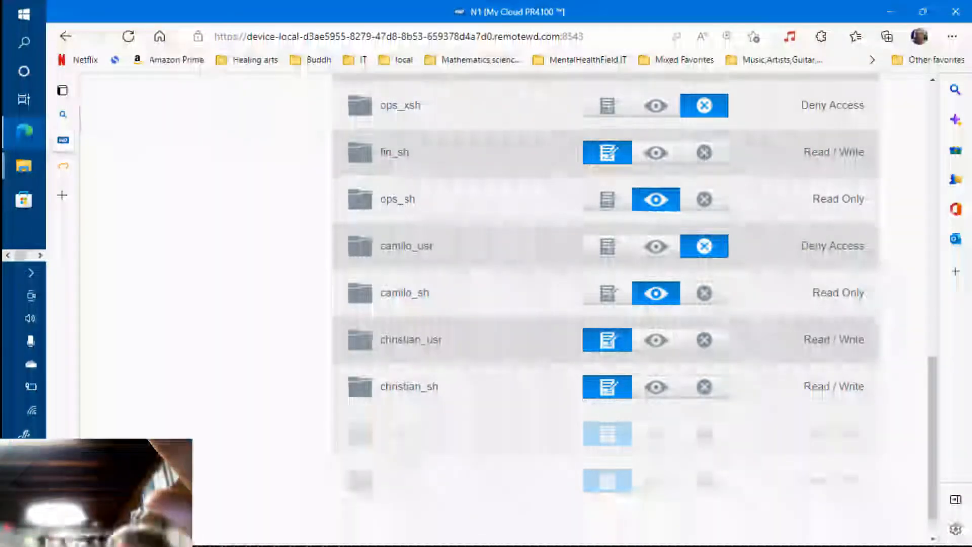
left_click_drag(381, 433, 413, 489)
scroll(413, 489, "up", 1)
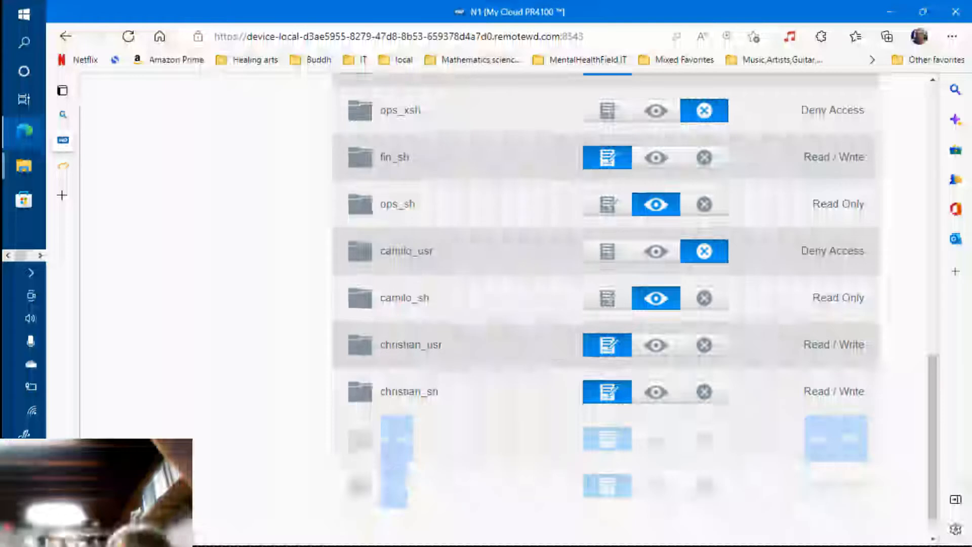
scroll(390, 199, "up", 10)
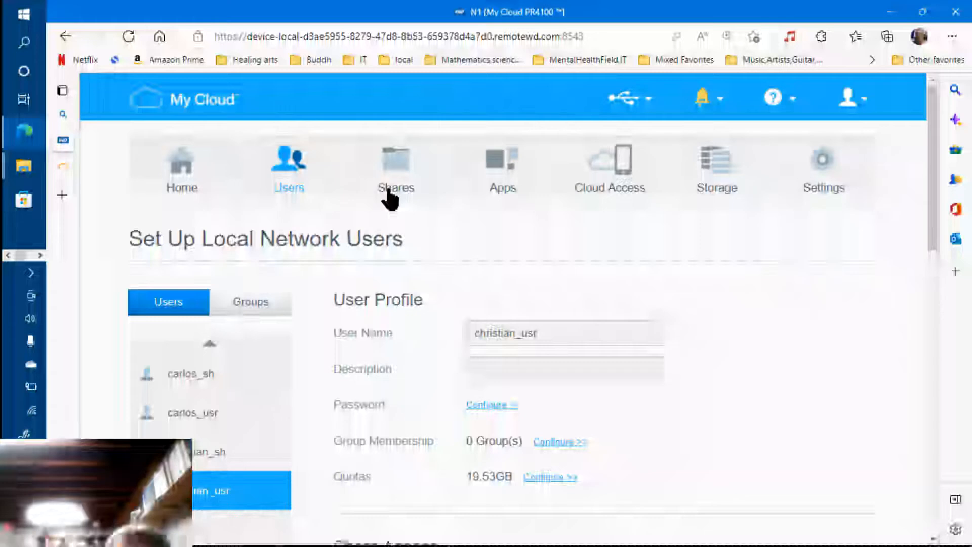
Open the hr_sh share under the device's shares and examine its profile and user access settings.
left_click(390, 195)
scroll(211, 466, "down", 2)
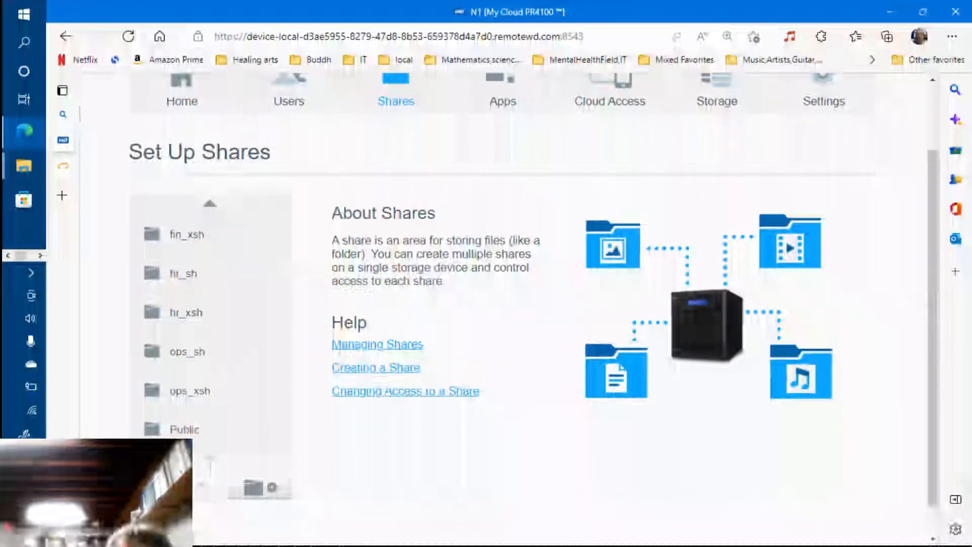
left_click(172, 287)
scroll(172, 286, "down", 5)
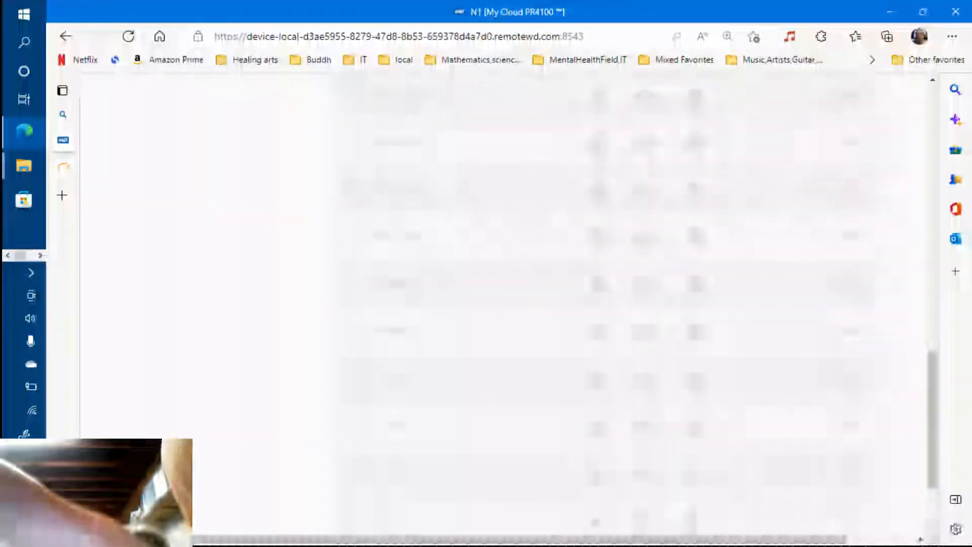
scroll(506, 309, "up", 8)
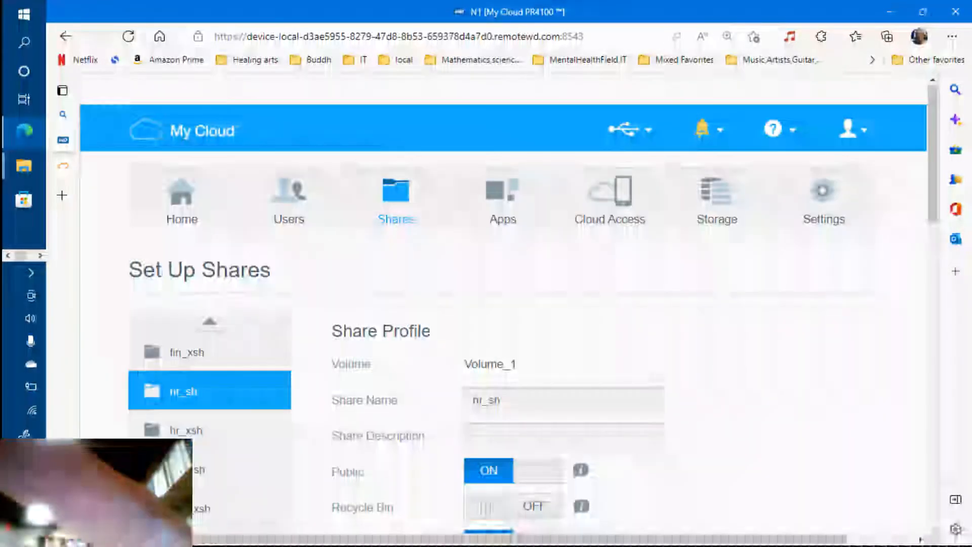
scroll(291, 174, "down", 1)
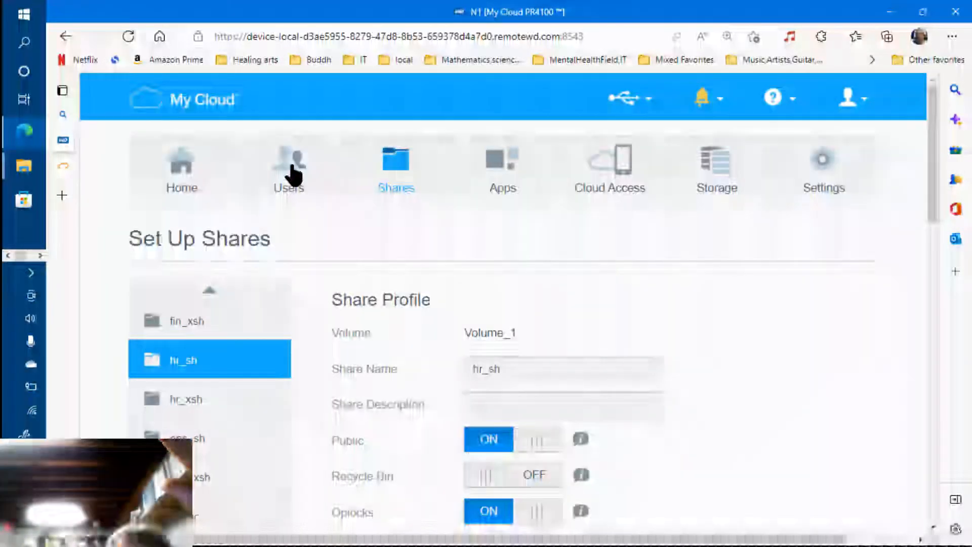
Return to the local network users and load import_users_list-stage-04.txt again for a multiple-user import.
left_click(293, 174)
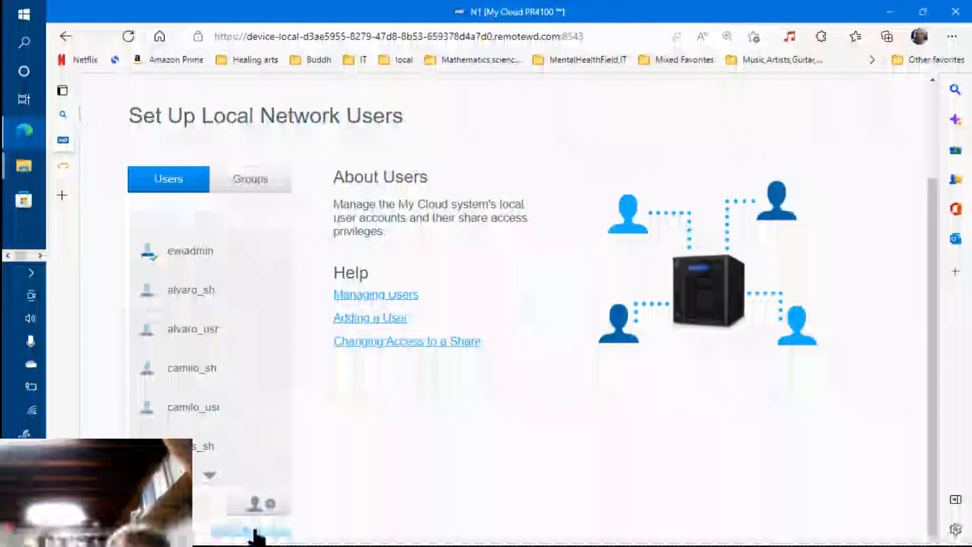
left_click(253, 531)
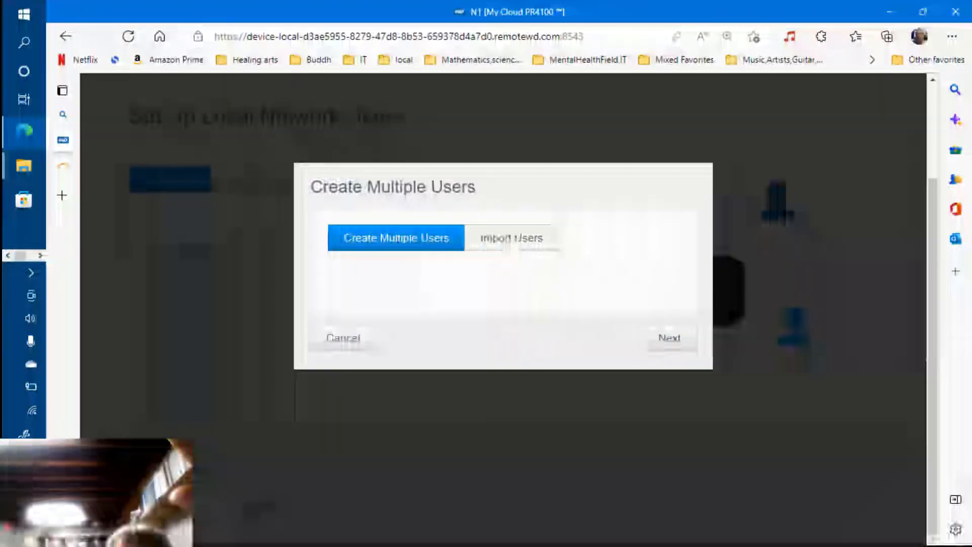
left_click(511, 237)
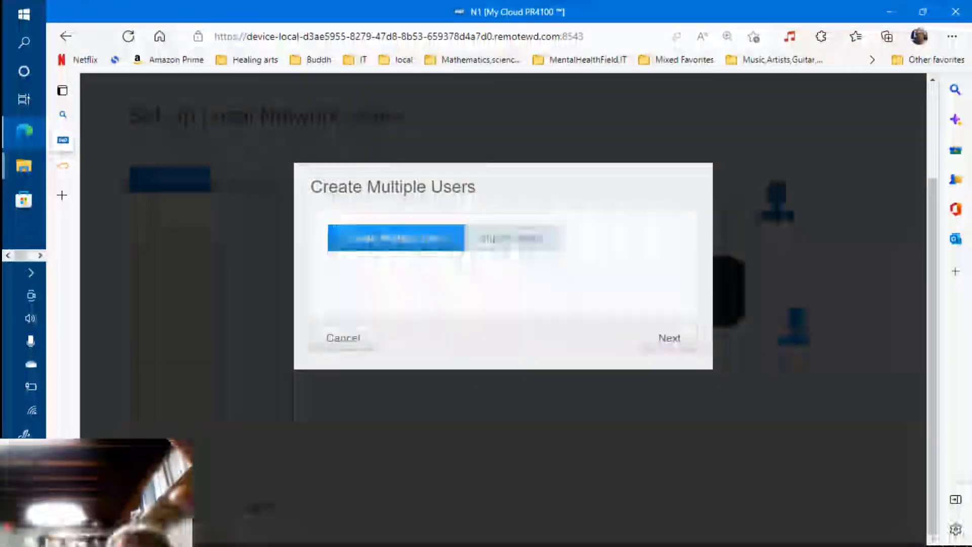
left_click(663, 340)
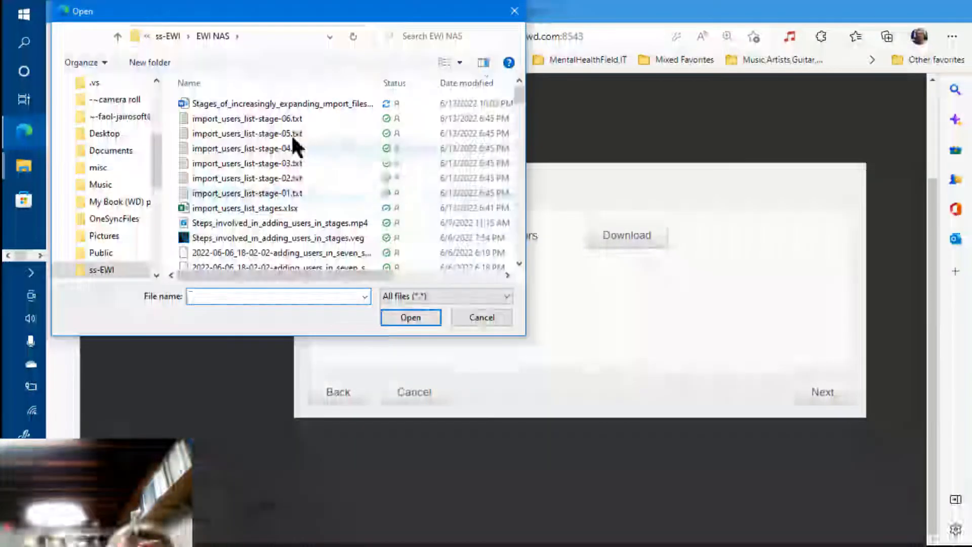
left_click(294, 148)
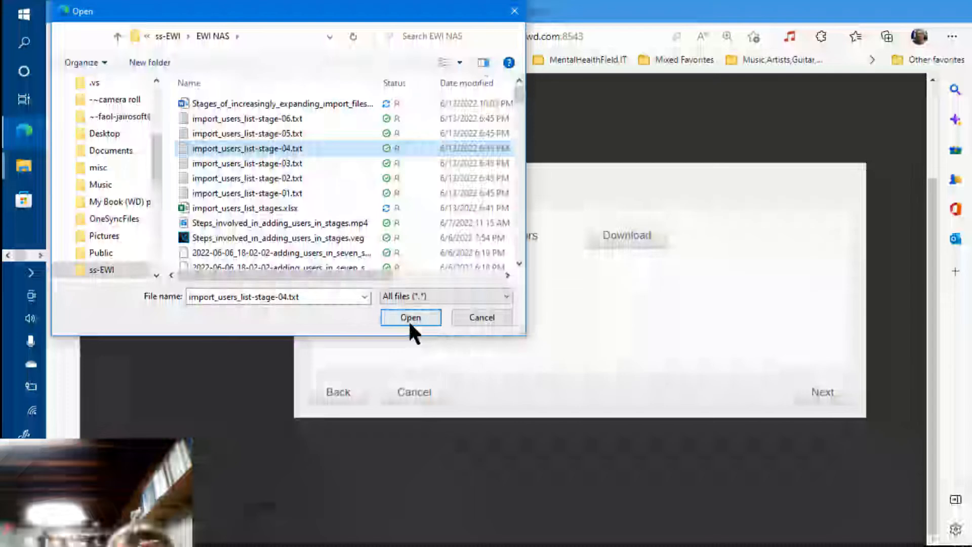
left_click(409, 324)
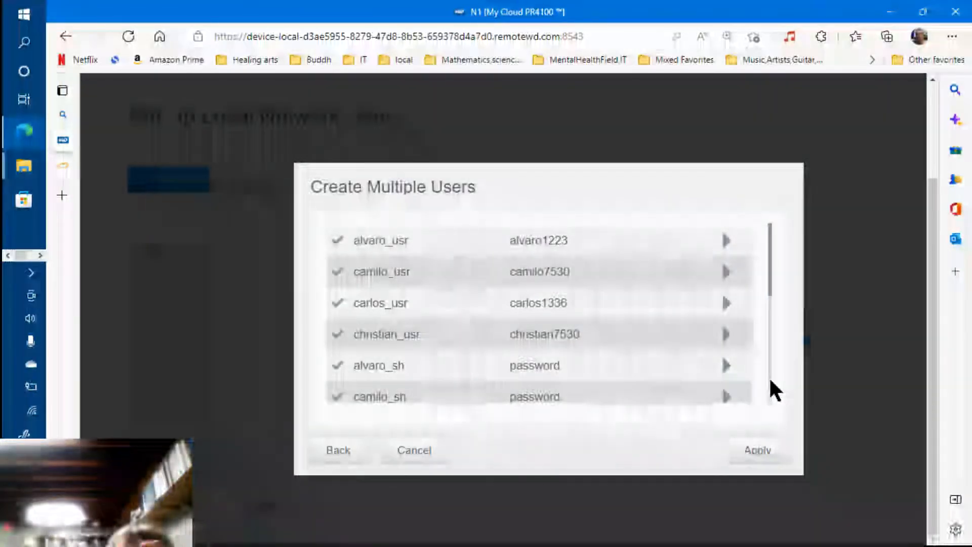
Verify that hr_xsh and hr_sh are included in the reloaded list, and apply the repeated stage-04 import.
scroll(768, 375, "down", 3)
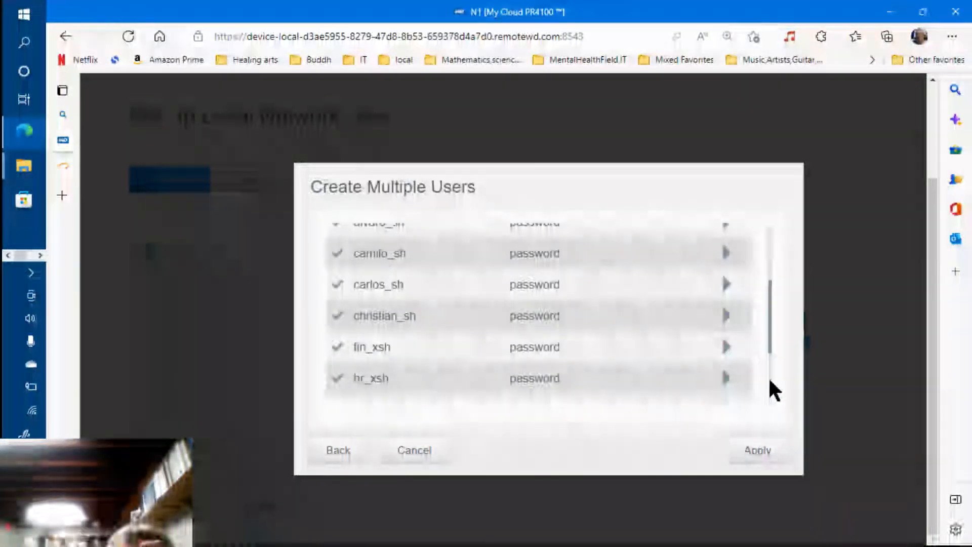
left_click_drag(353, 377, 388, 381)
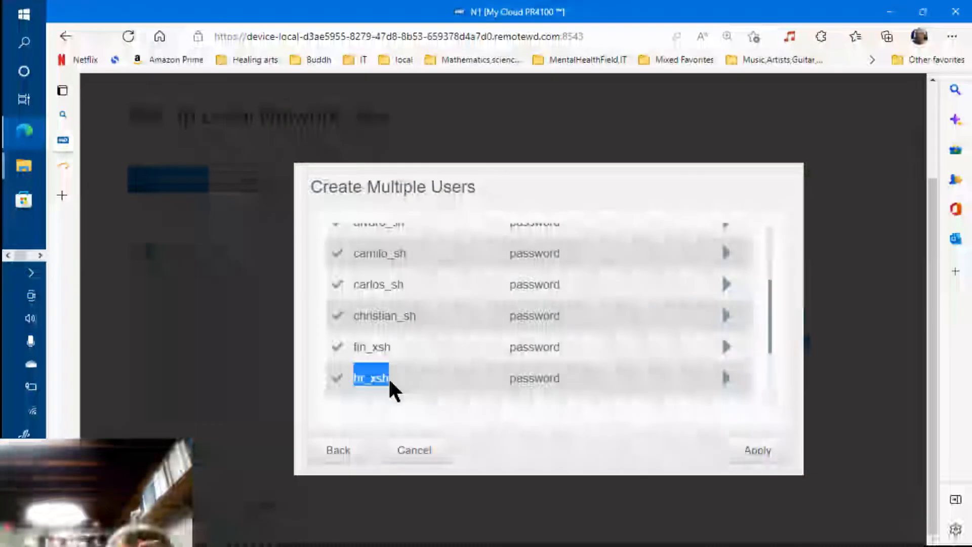
double_click(769, 395)
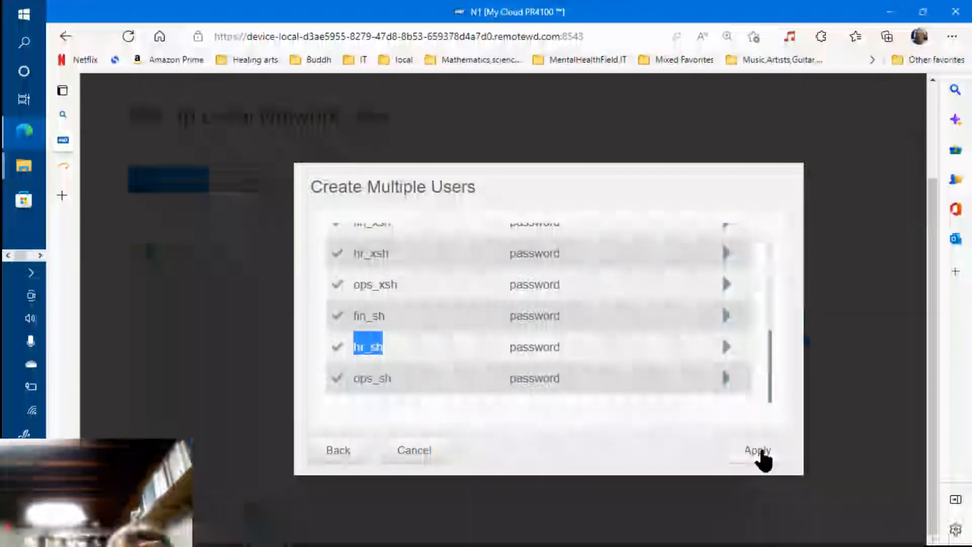
left_click(758, 450)
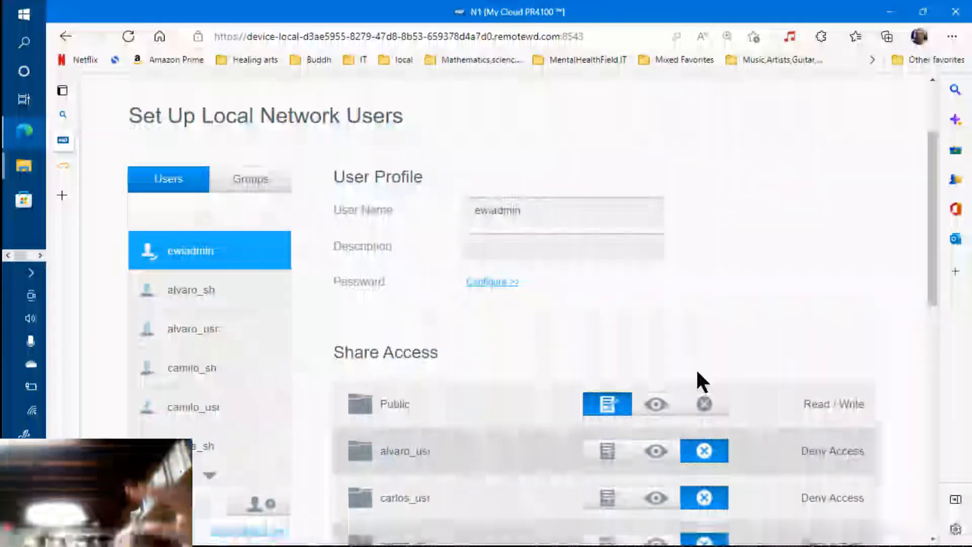
Look through the local network users list, and open the hr_sh share under the device's shares.
scroll(697, 372, "down", 4)
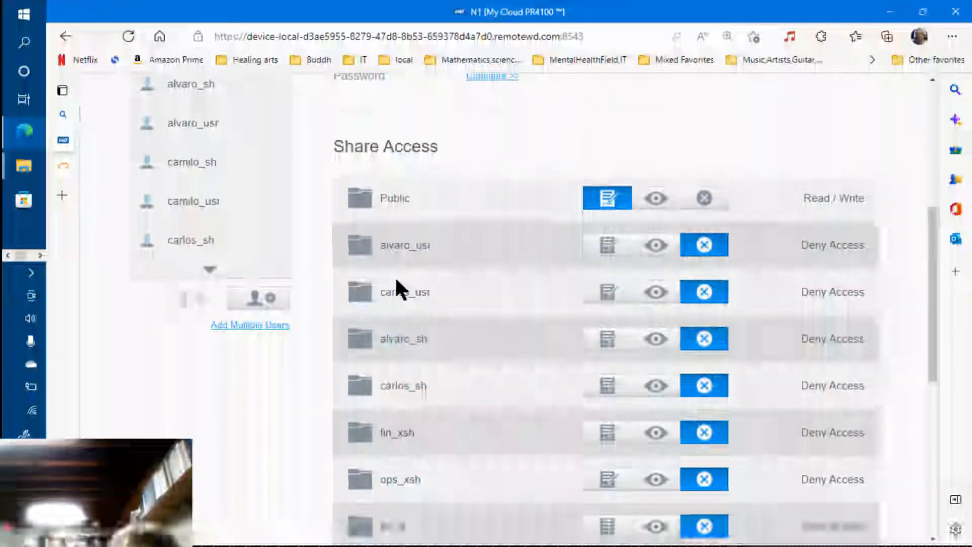
left_click(210, 269)
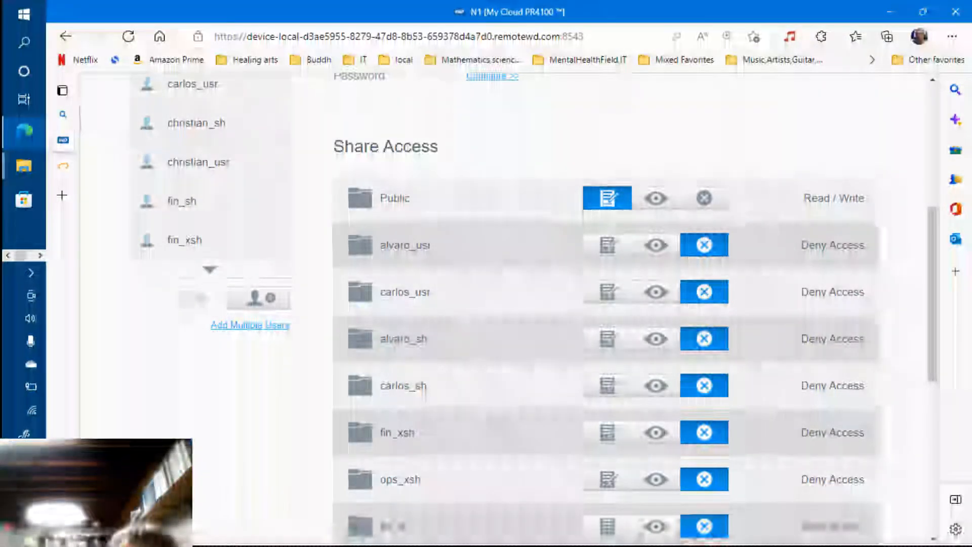
scroll(425, 393, "up", 5)
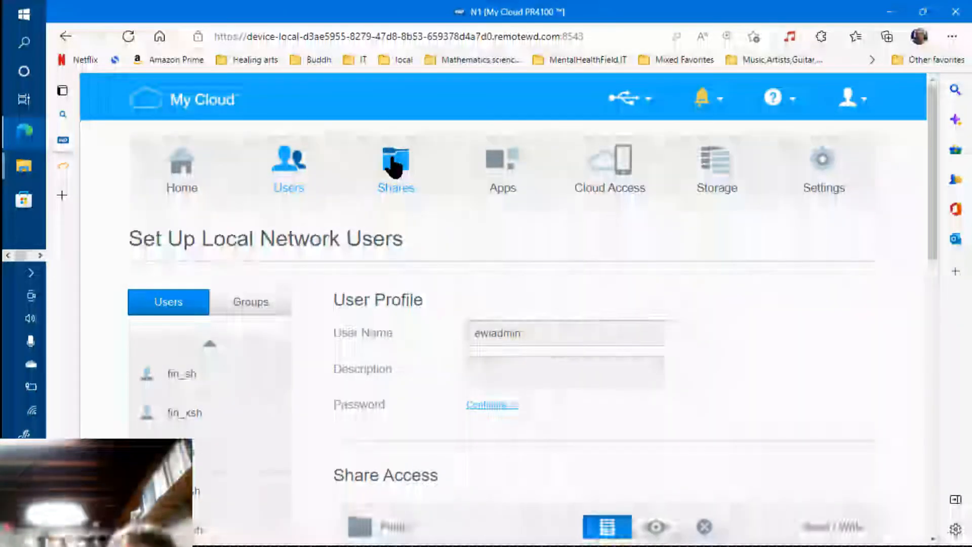
left_click(394, 167)
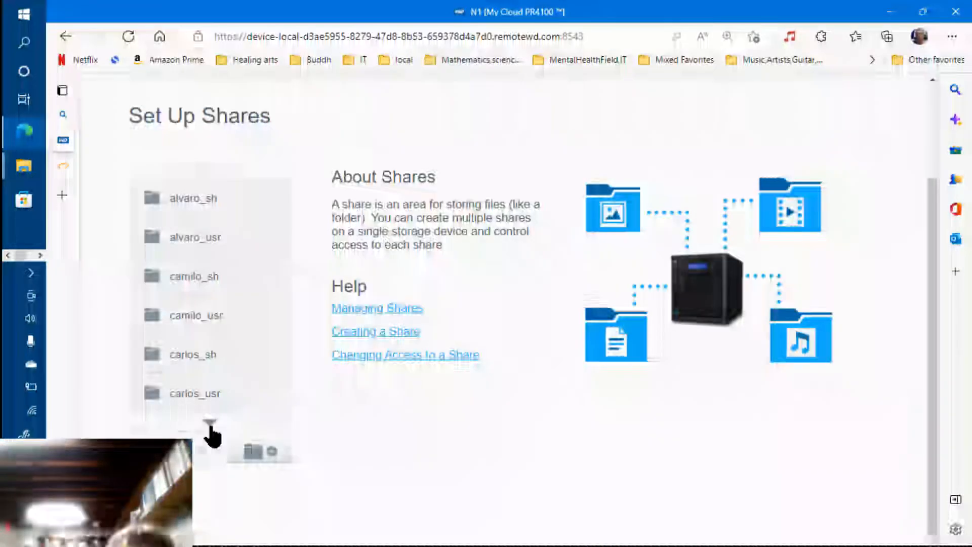
left_click(210, 425)
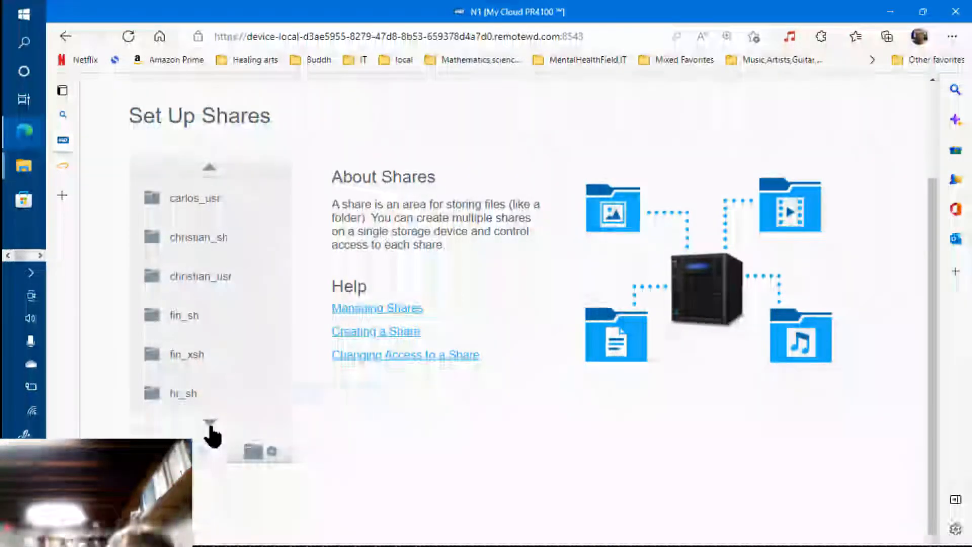
left_click(373, 393)
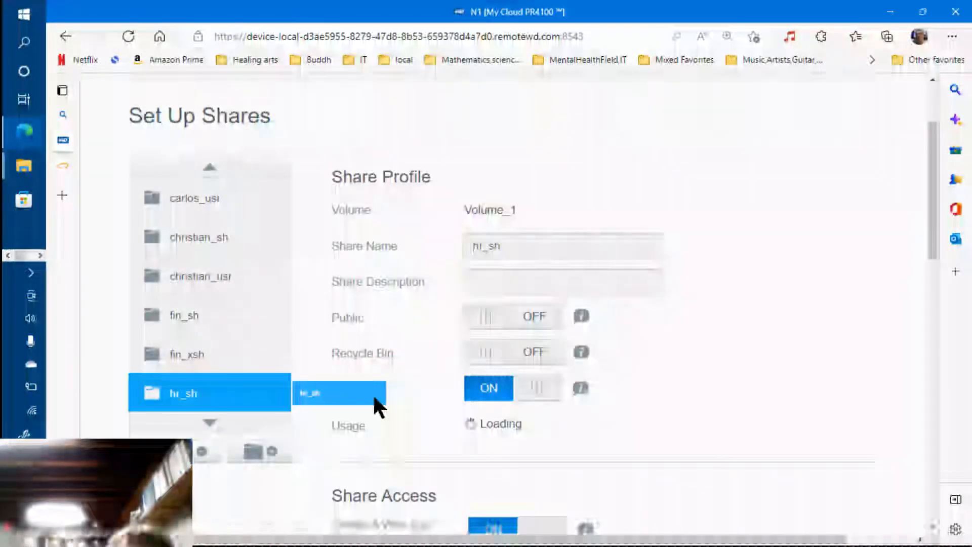
Examine the hr_sh share's user access, comparing the read/write and read-only permissions of the primary _usr accounts.
scroll(373, 394, "down", 3)
scroll(373, 393, "down", 5)
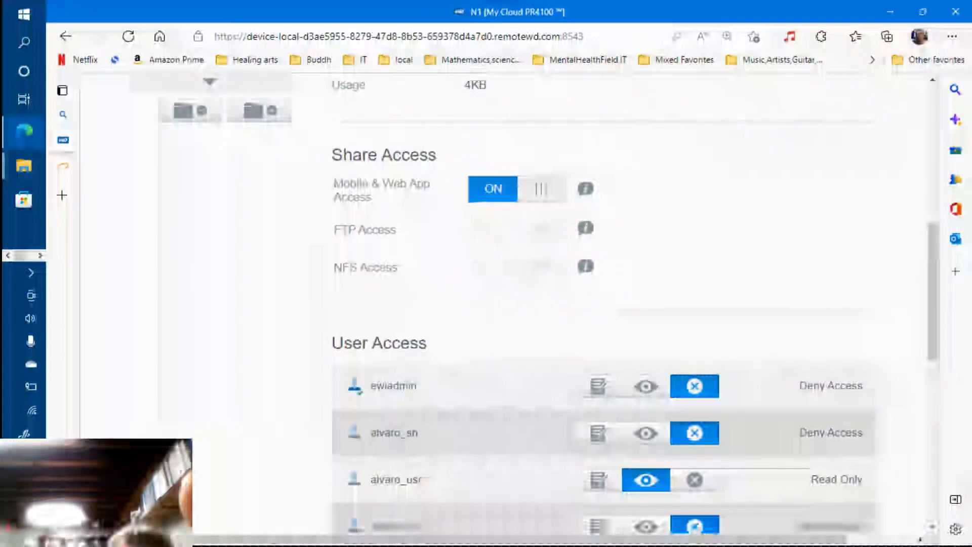
scroll(605, 304, "down", 7)
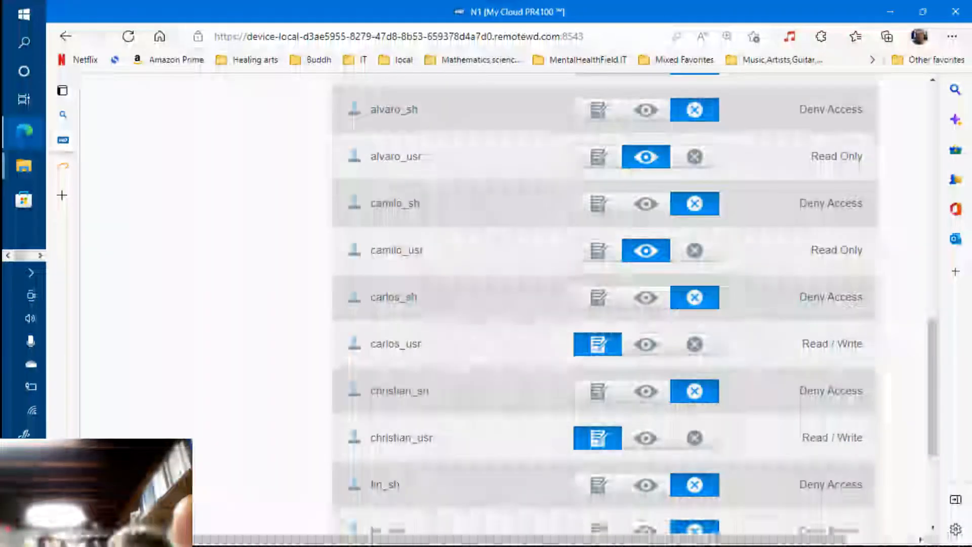
scroll(433, 349, "down", 1)
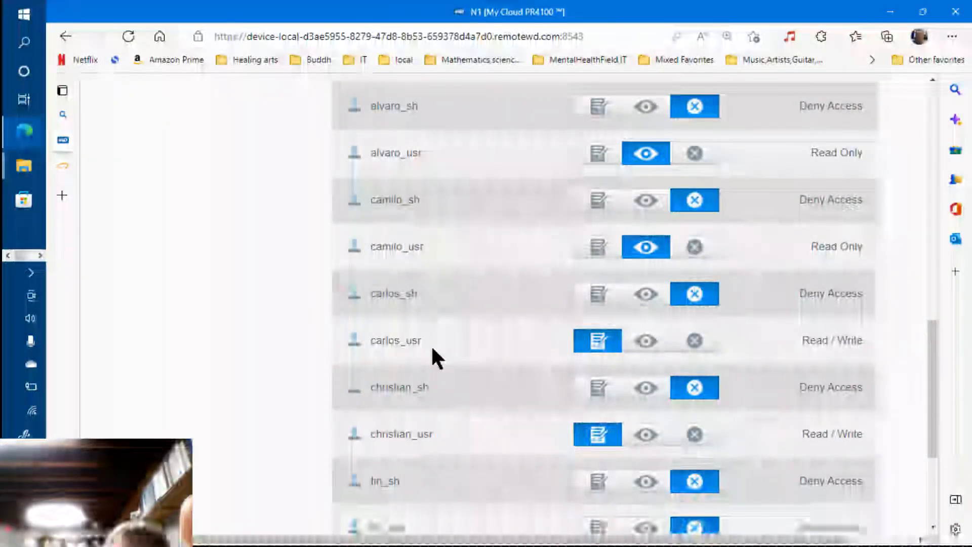
double_click(397, 344)
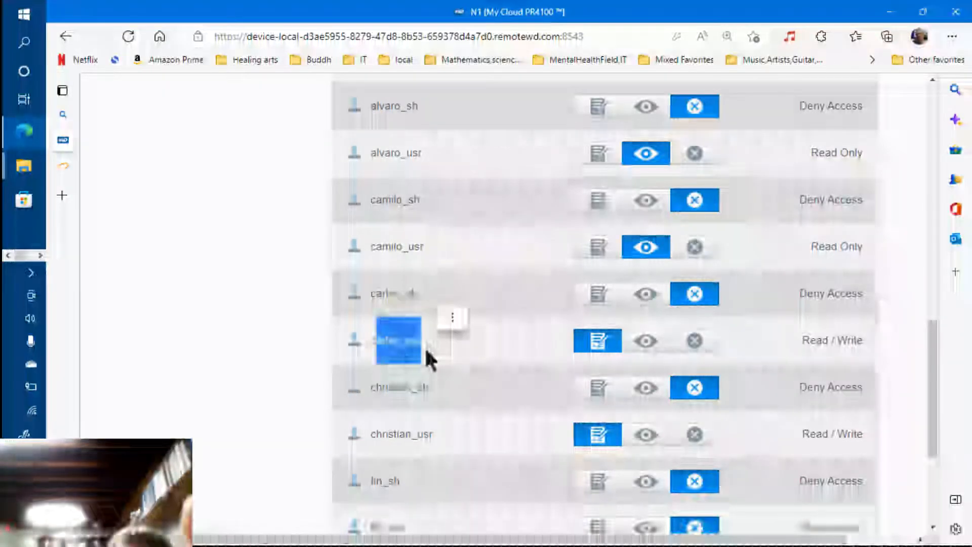
double_click(372, 438)
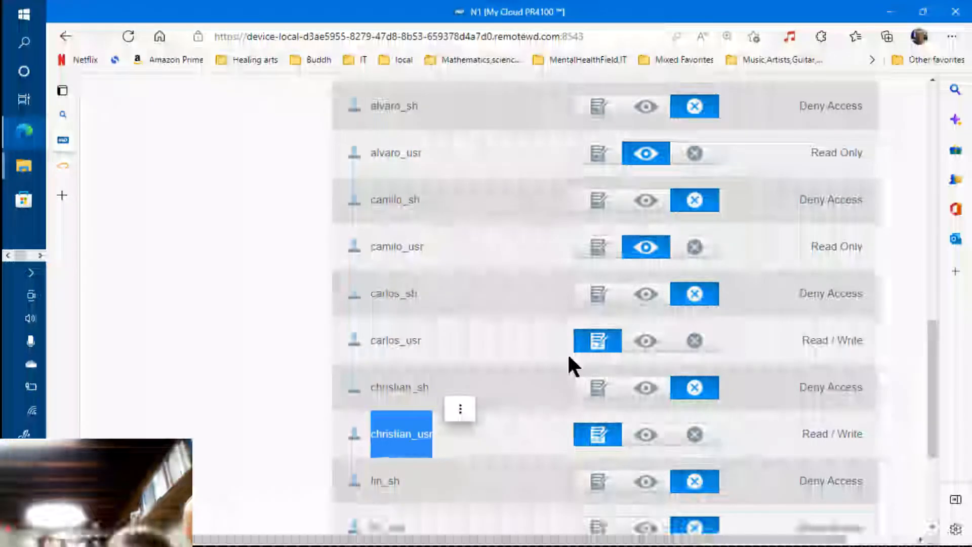
scroll(546, 223, "up", 2)
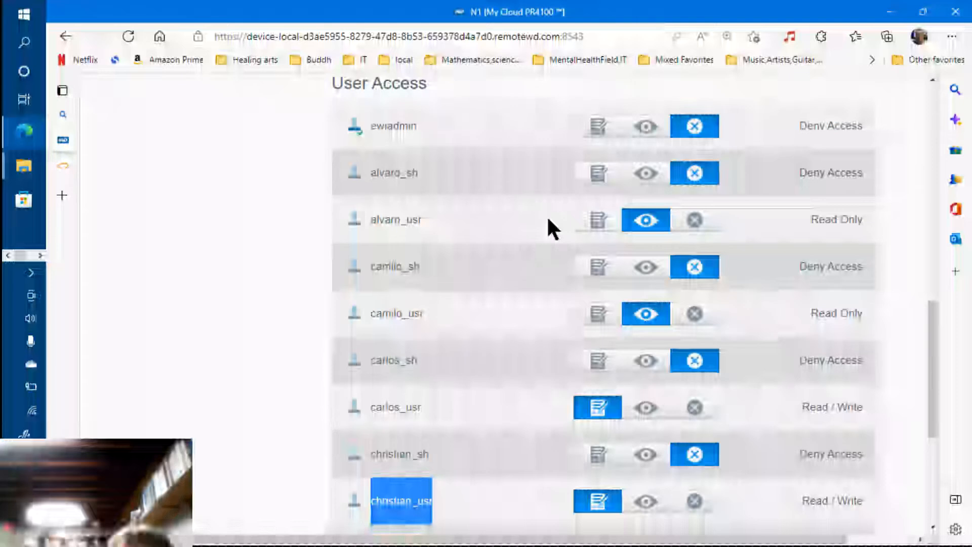
left_click(421, 319)
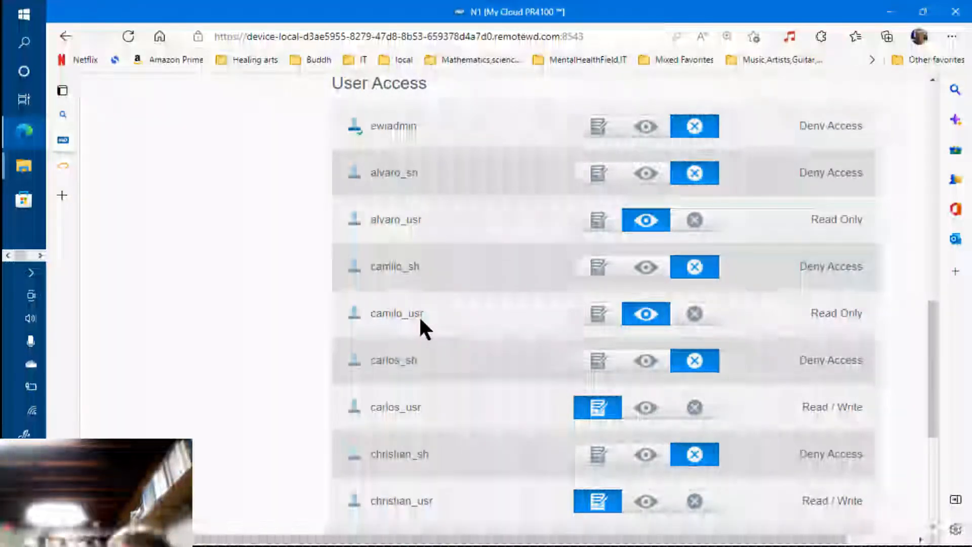
scroll(420, 319, "down", 3)
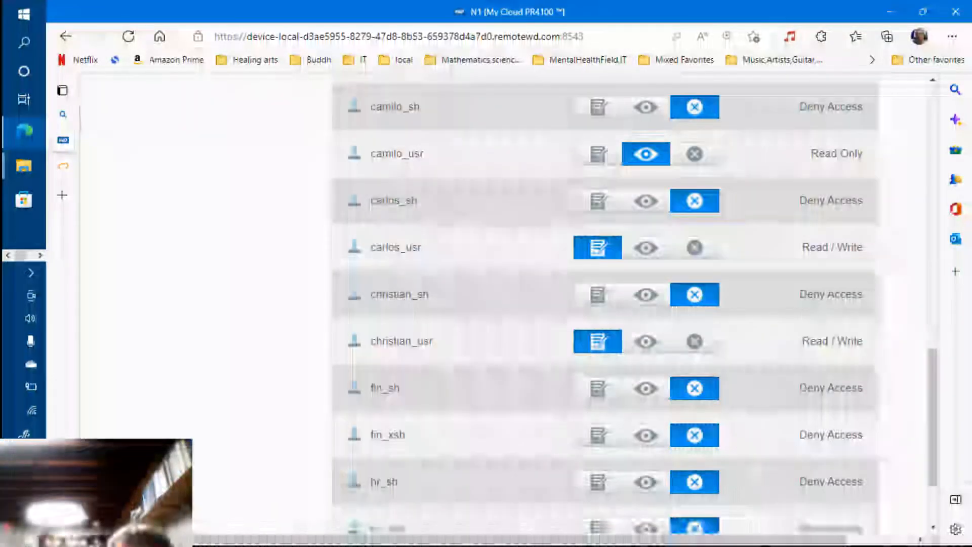
scroll(420, 319, "up", 2)
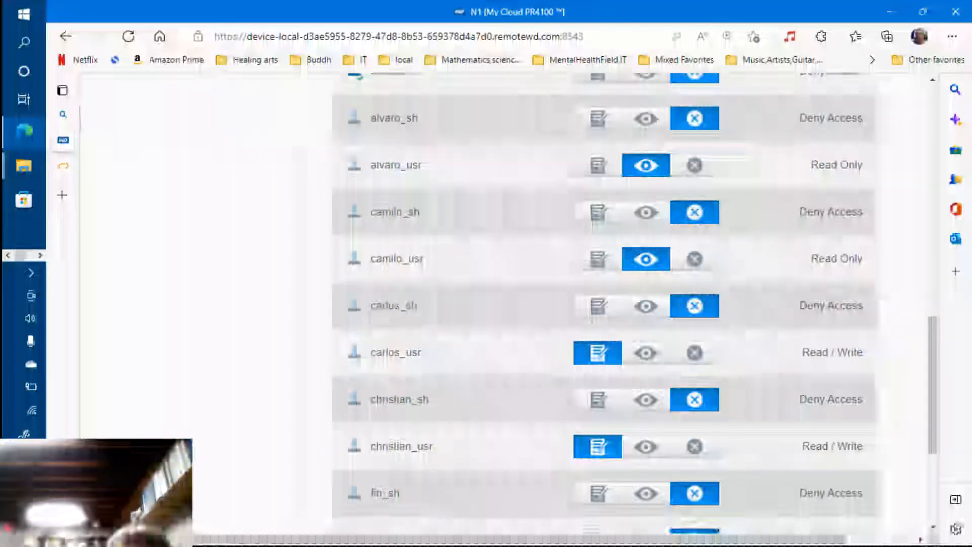
scroll(420, 319, "down", 1)
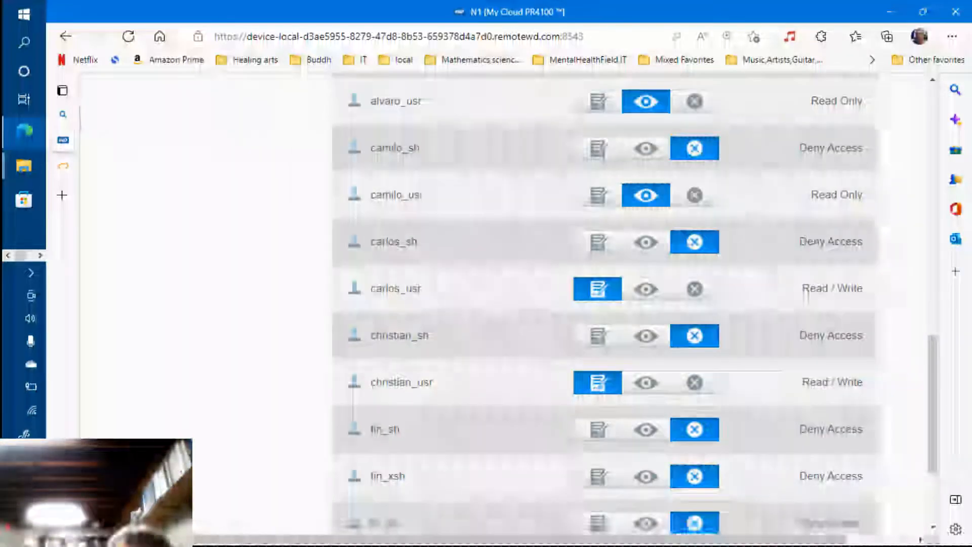
scroll(605, 304, "up", 5)
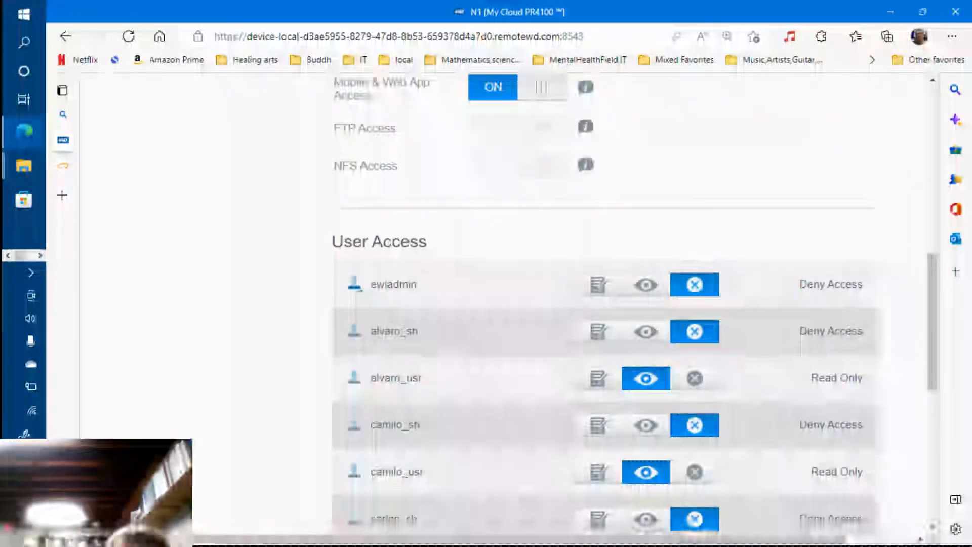
Return to the local network users and load import_users_list-stage-05.txt for a multiple-user import.
scroll(605, 303, "up", 10)
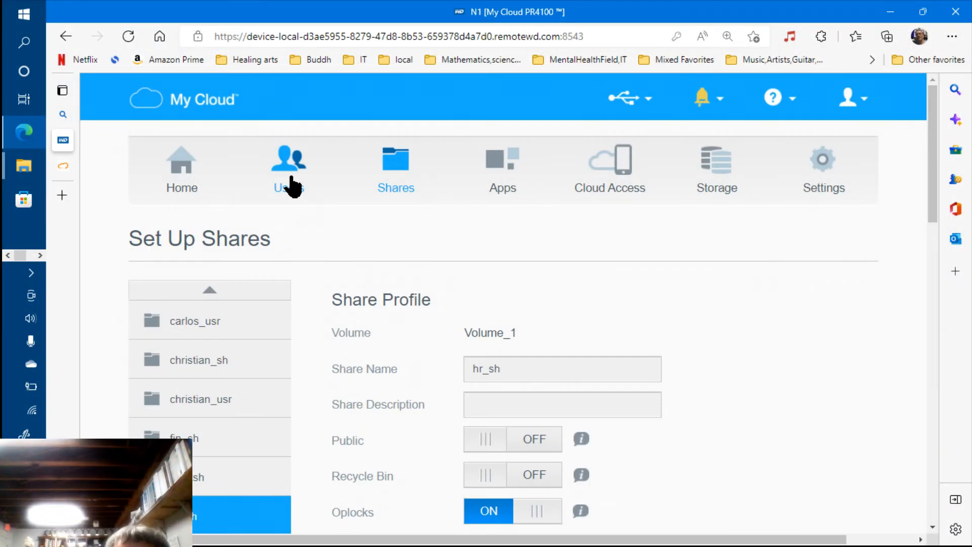
left_click(291, 178)
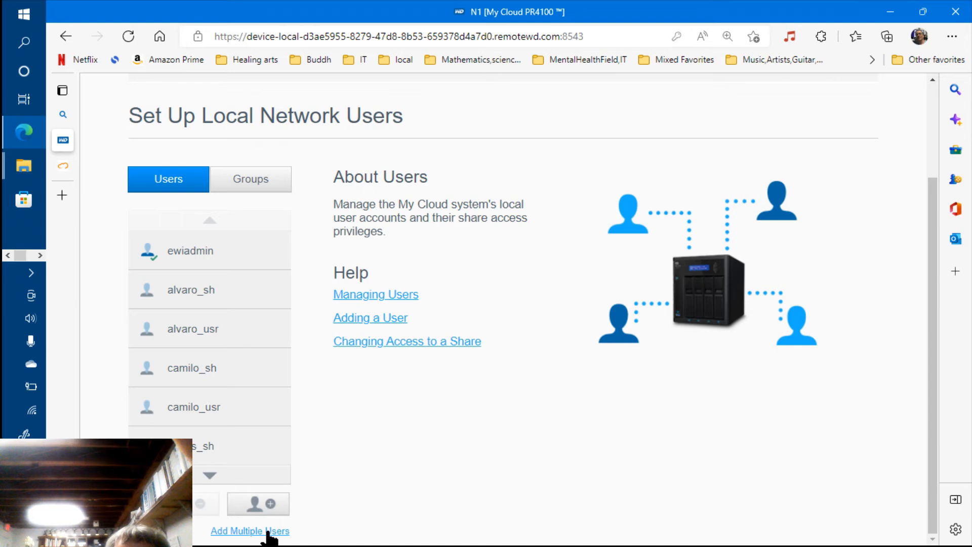
left_click(268, 531)
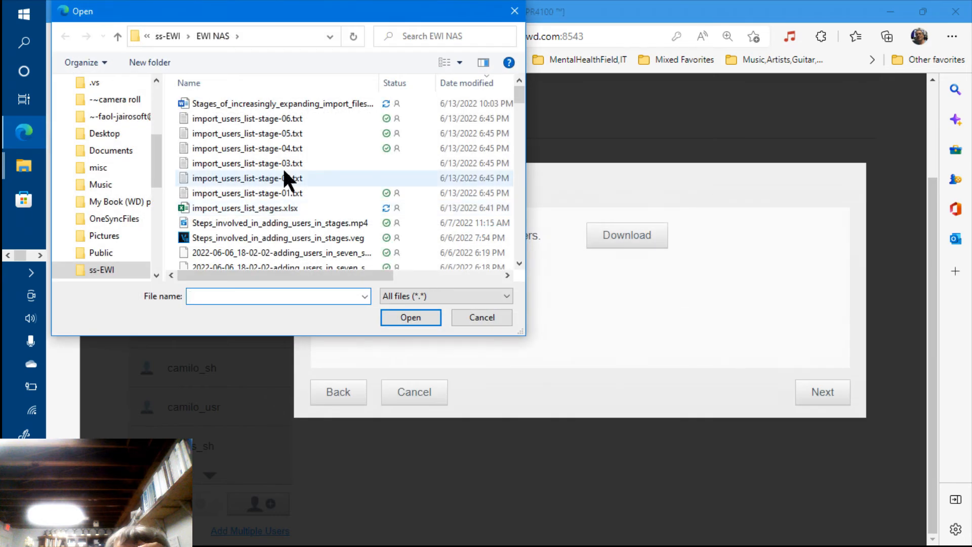
left_click(274, 133)
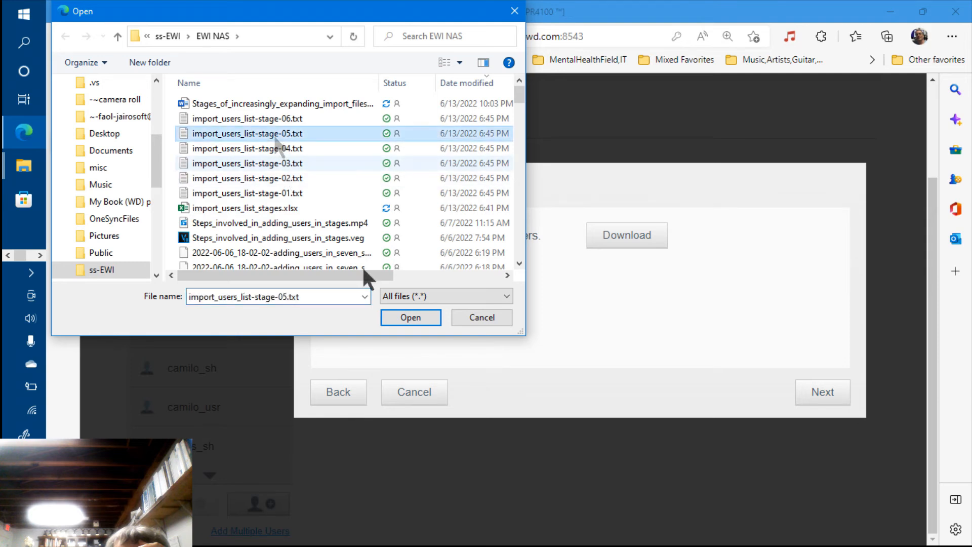
left_click(403, 317)
left_click(821, 407)
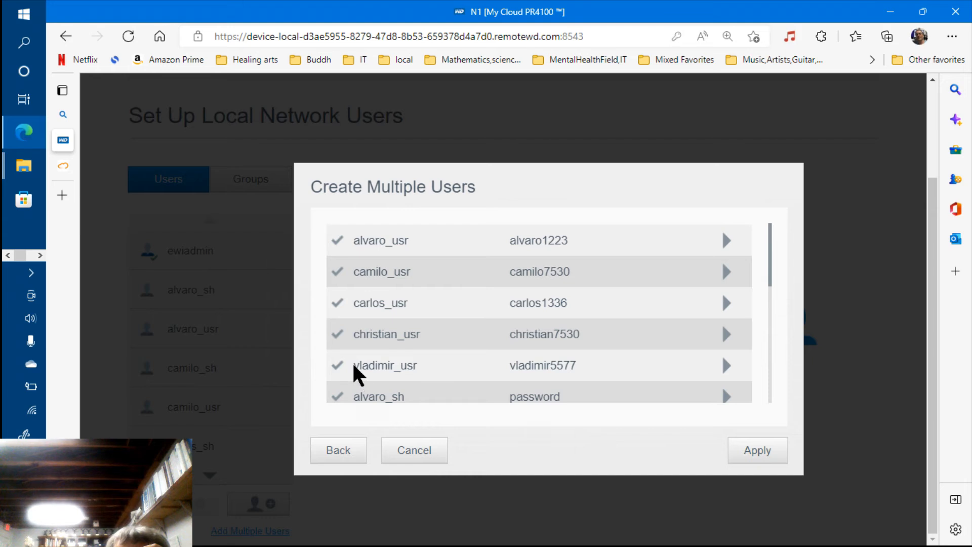
Verify that the stage-05 list includes the new user's _usr and _sh accounts, and apply the import.
left_click_drag(354, 367, 772, 393)
left_click(768, 392)
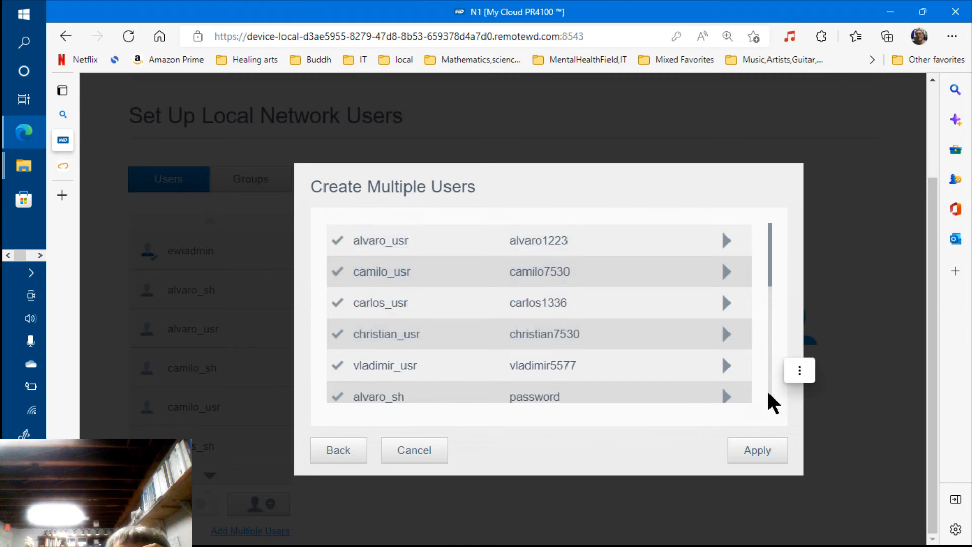
scroll(768, 392, "down", 5)
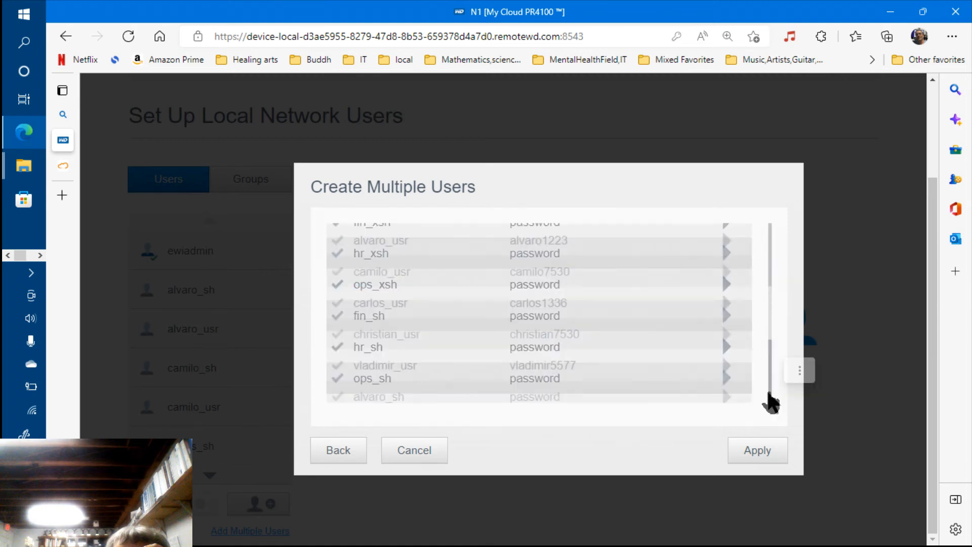
scroll(769, 401, "up", 2)
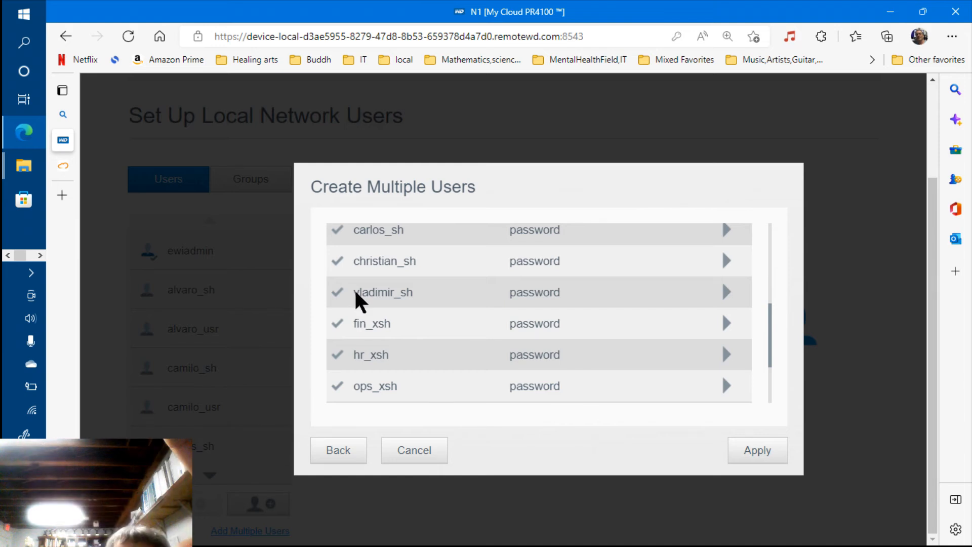
left_click_drag(358, 294, 750, 442)
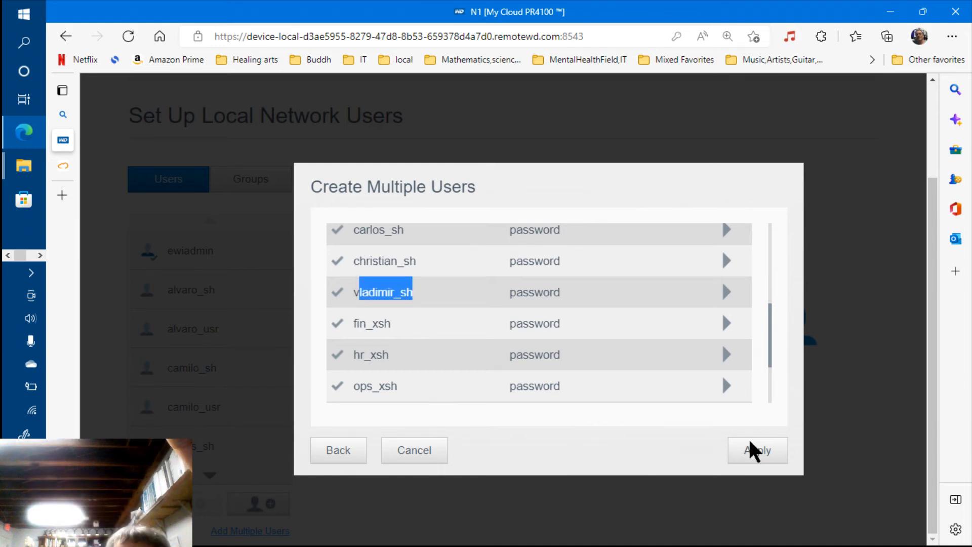
left_click(753, 450)
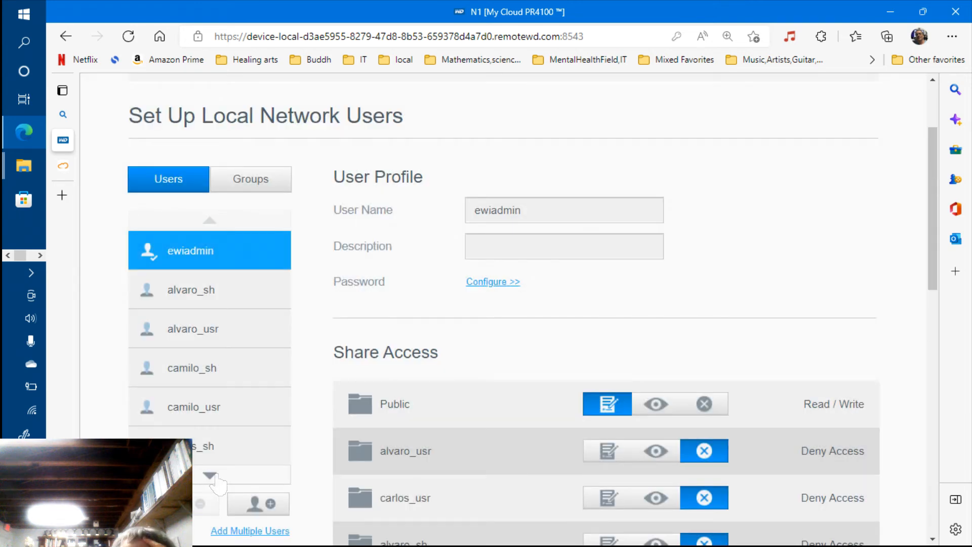
Open the newly imported _usr account at the end of the users list and examine its access to every share.
left_click(211, 476)
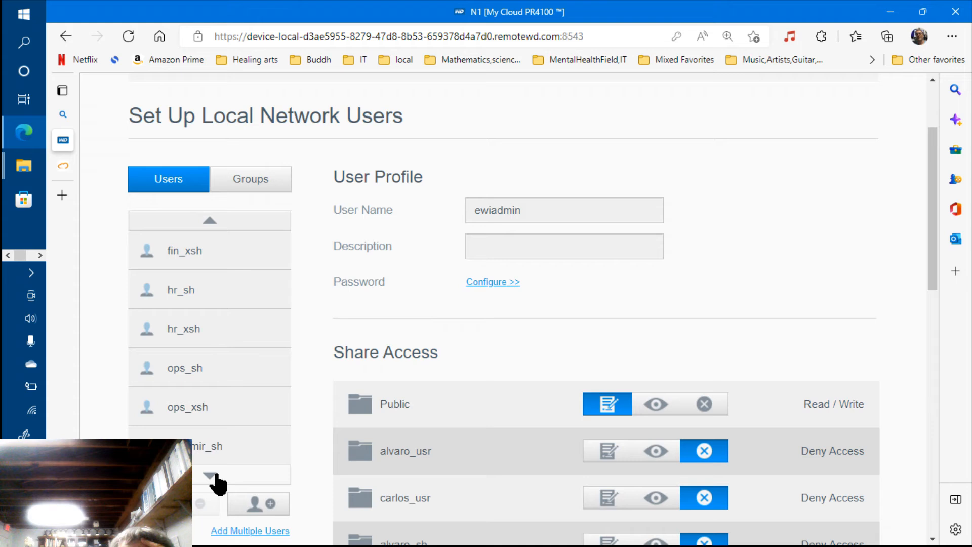
left_click(211, 475)
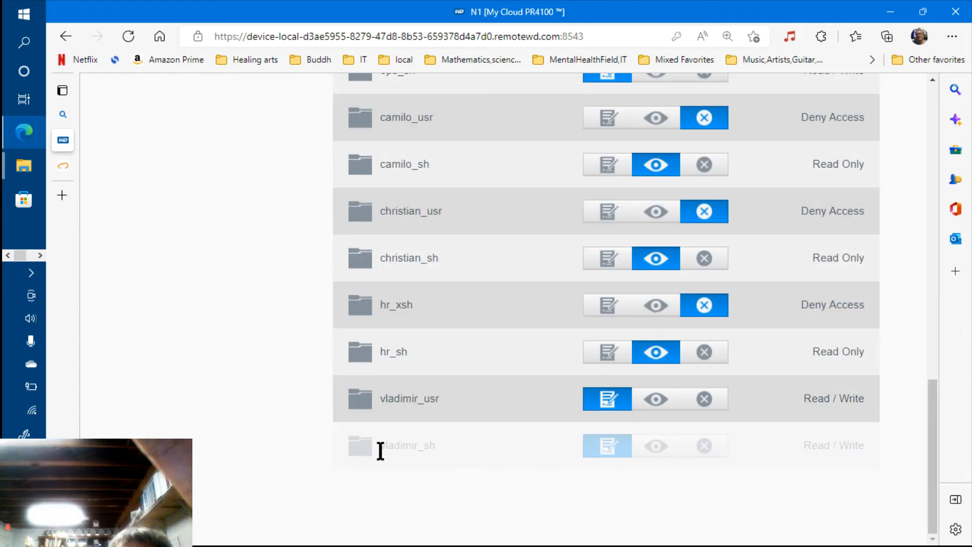
left_click_drag(380, 450, 476, 450)
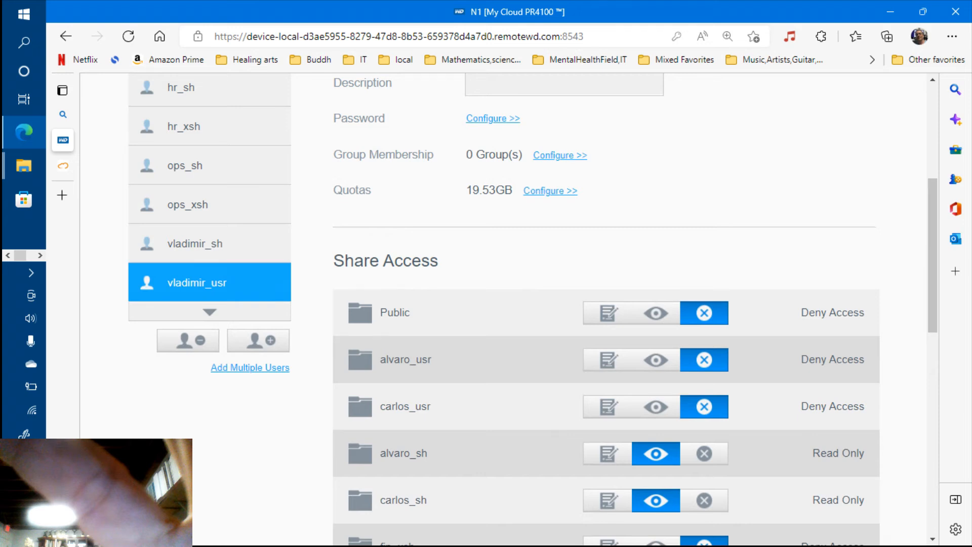
Import import_users_list-stage-05.txt again through the multiple-user import, with Overwrite Duplicate Accounts enabled, and apply it.
left_click(264, 368)
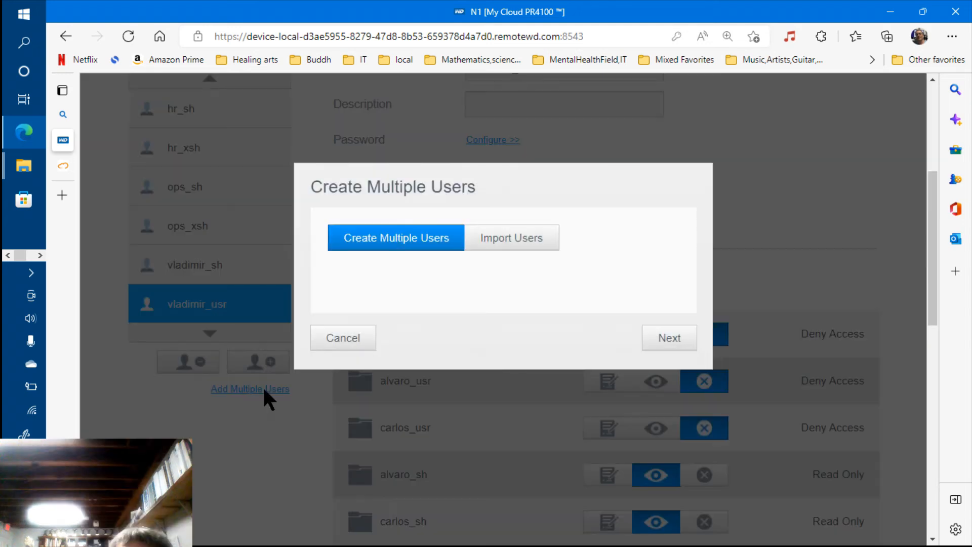
left_click(521, 239)
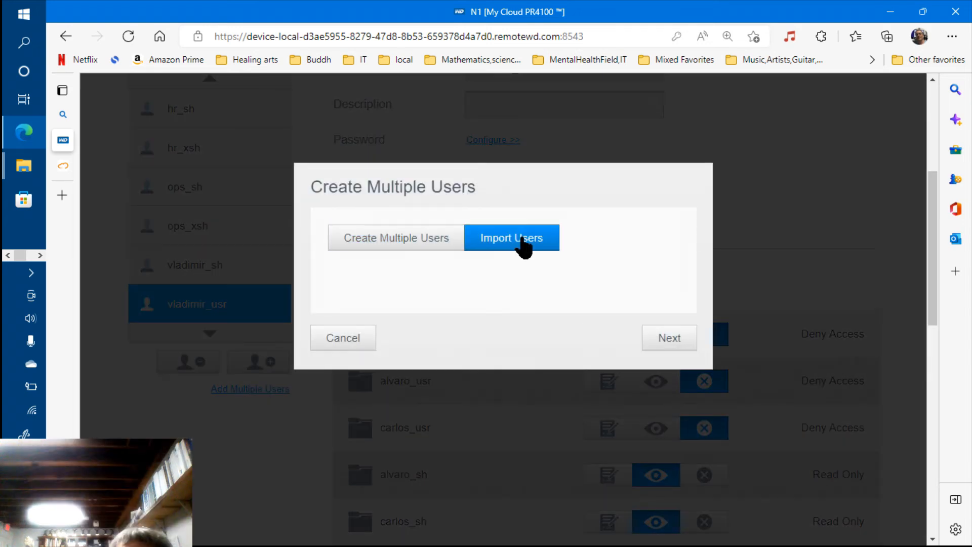
left_click(675, 337)
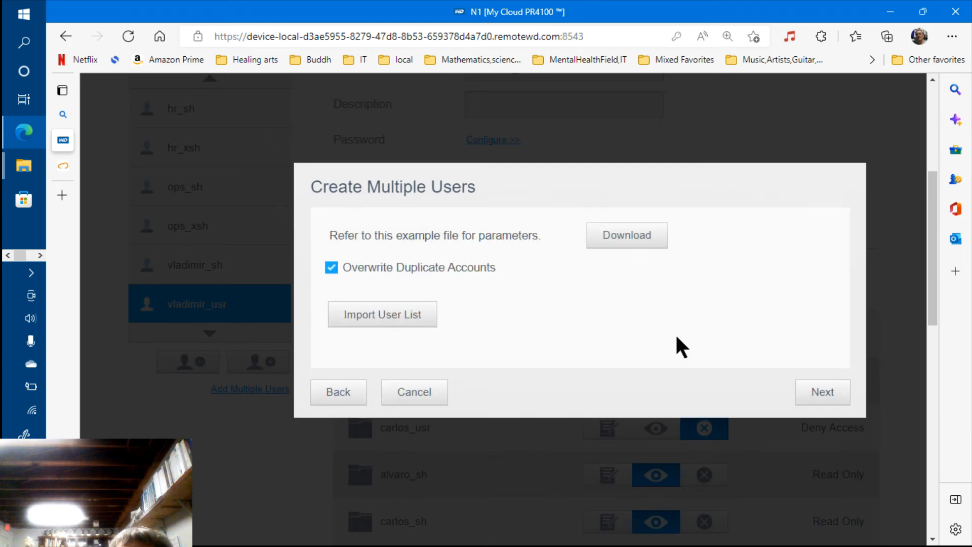
left_click(404, 327)
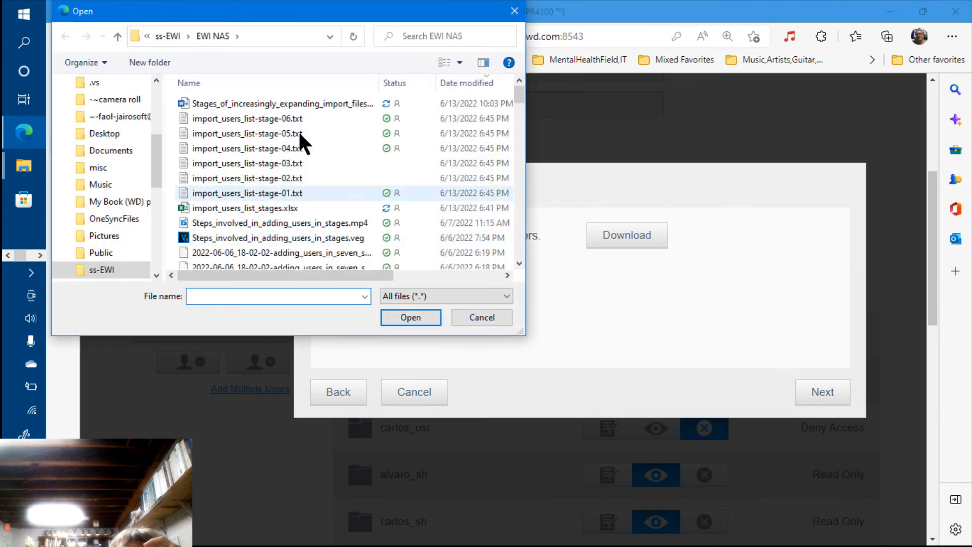
left_click(298, 133)
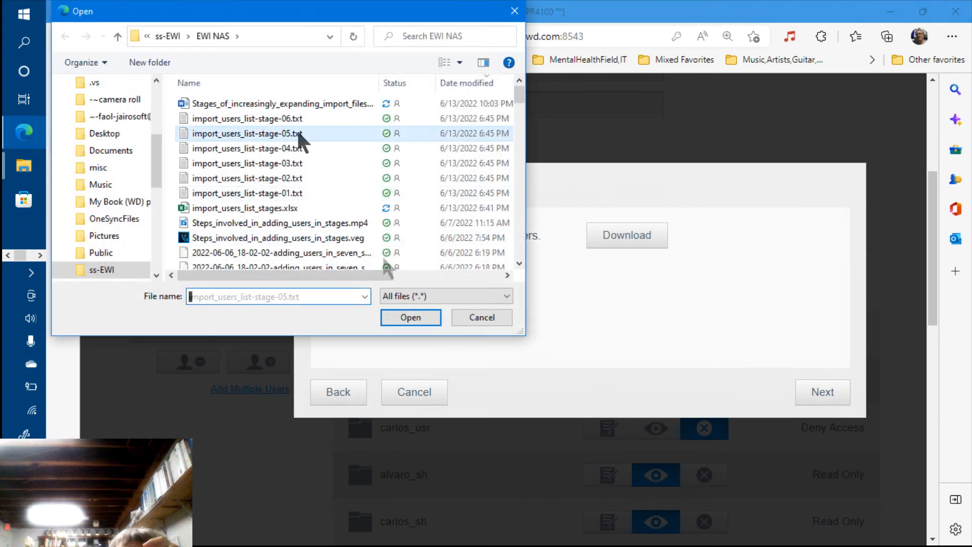
left_click(410, 310)
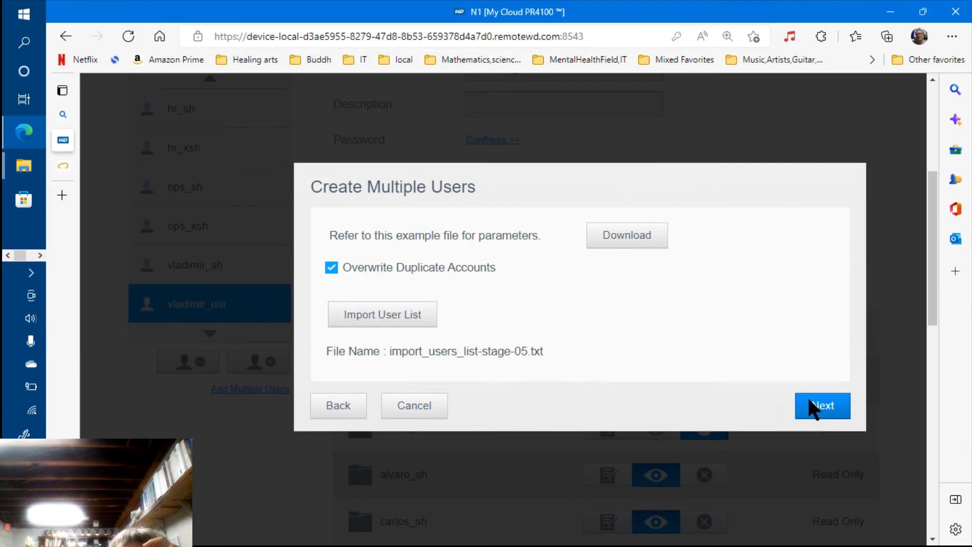
left_click(809, 401)
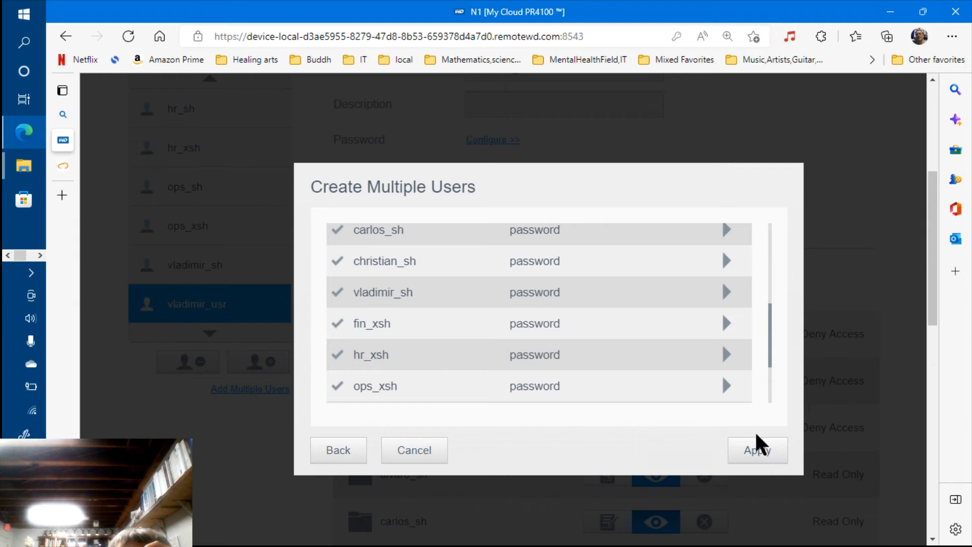
left_click(749, 452)
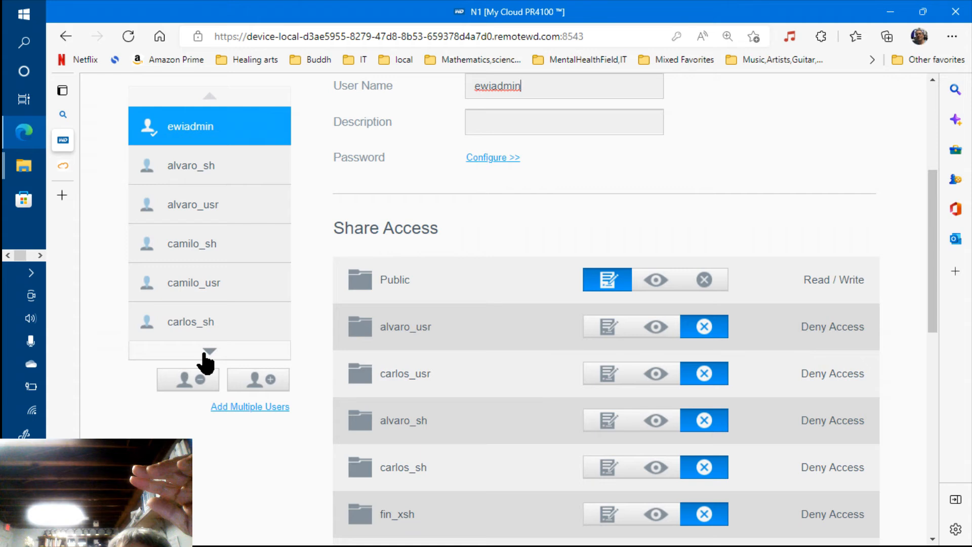
Open the stage-05 _usr account at the end of the users list and recheck its access to every share.
left_click(205, 353)
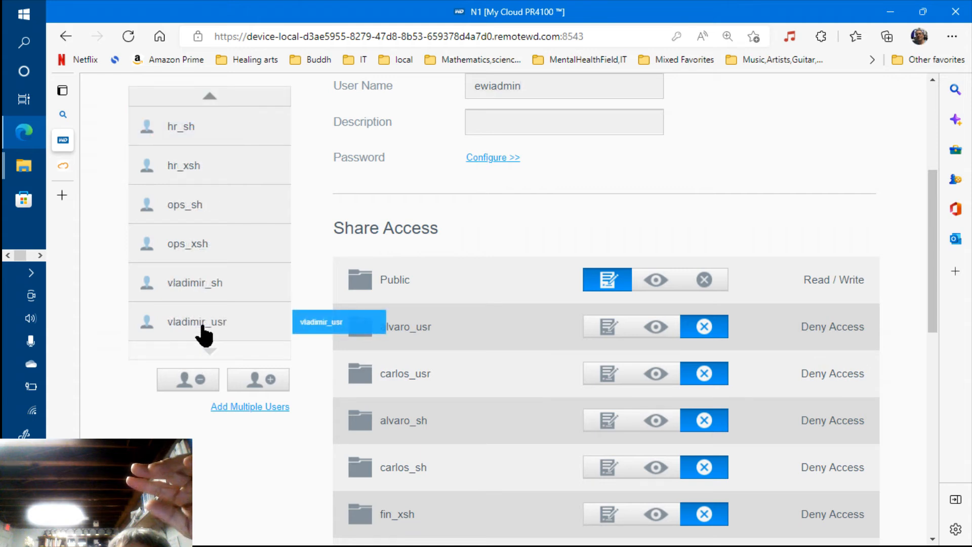
left_click(205, 334)
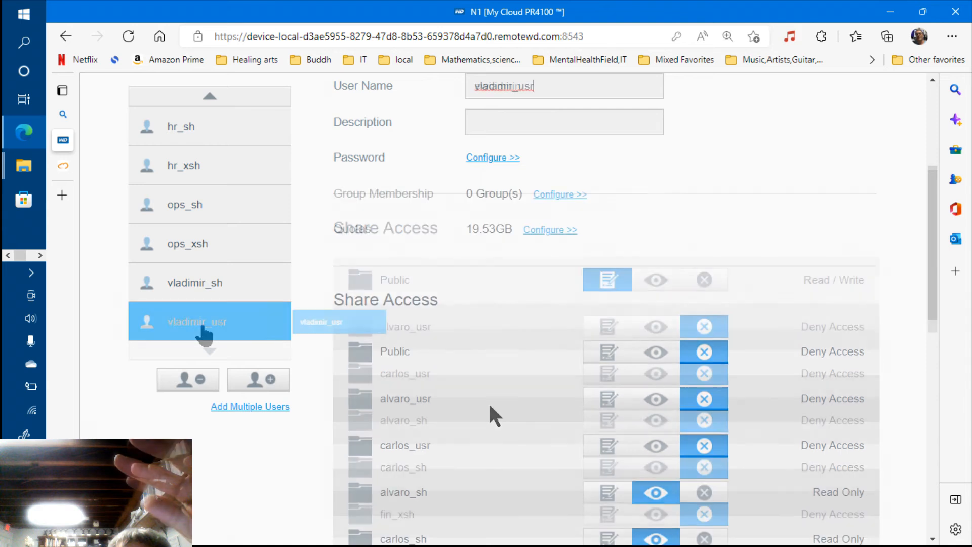
scroll(488, 410, "down", 1)
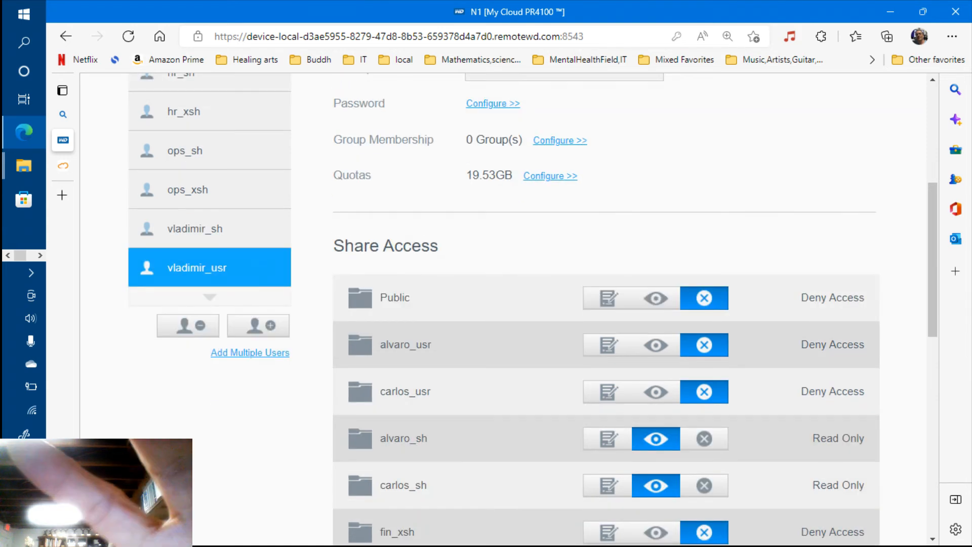
scroll(606, 309, "down", 9)
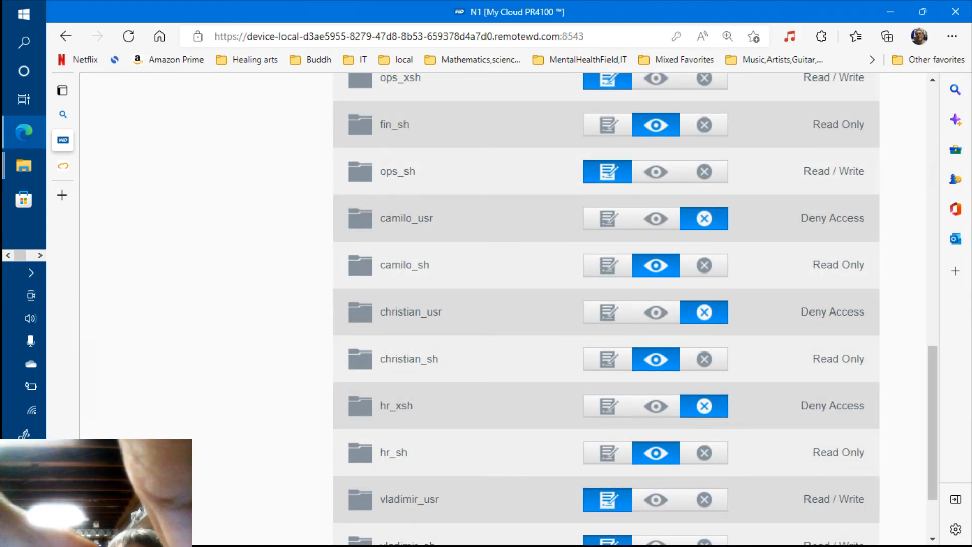
scroll(445, 401, "down", 2)
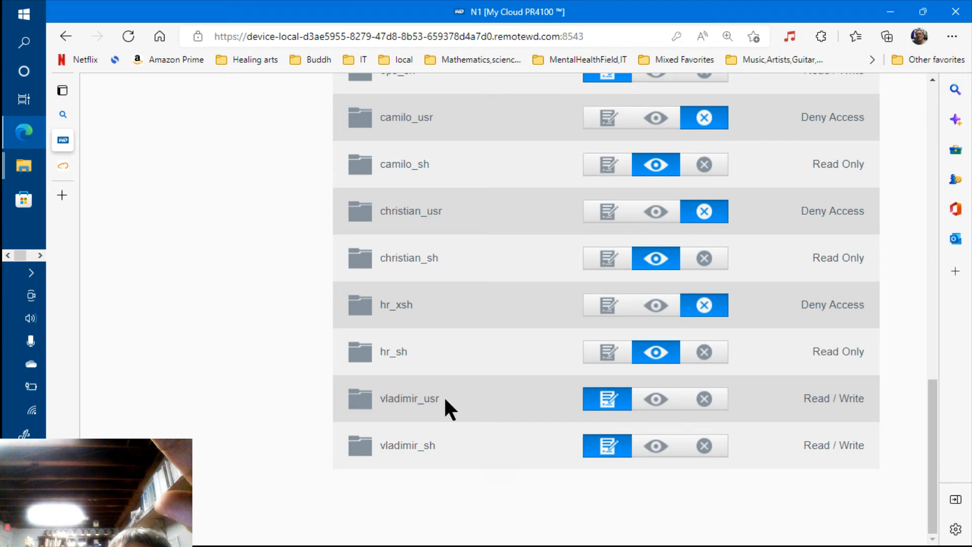
scroll(443, 396, "up", 11)
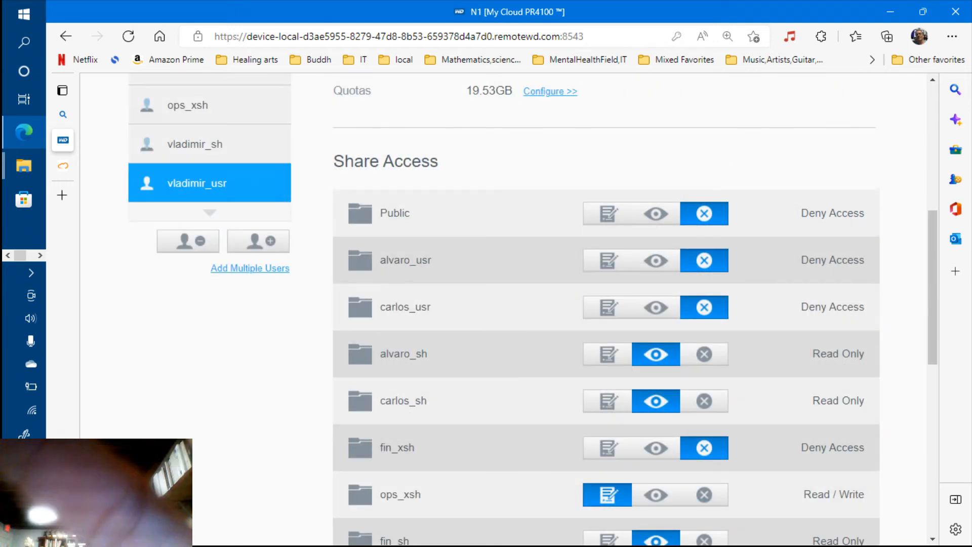
Switch to the shares and examine the user access of the stage-05 user's _sh share.
scroll(402, 146, "up", 6)
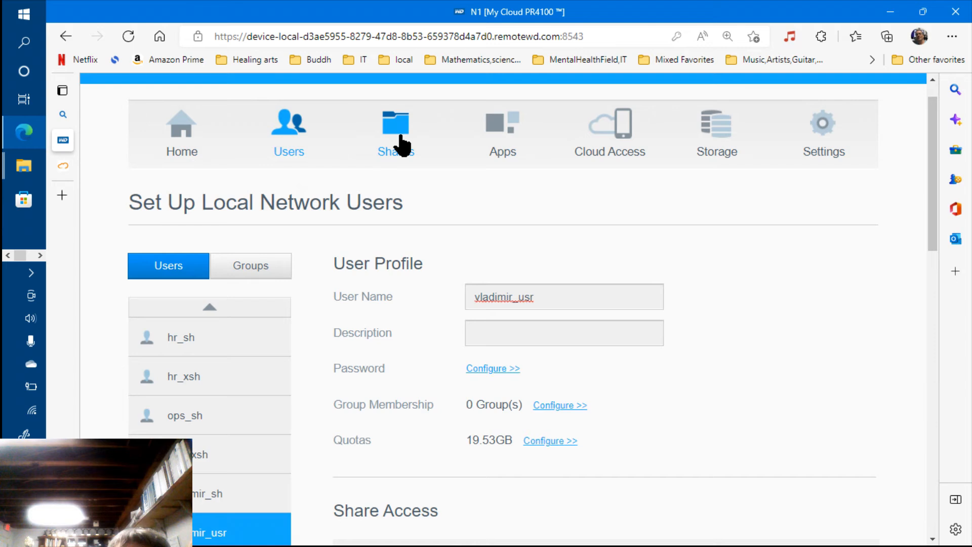
left_click(402, 146)
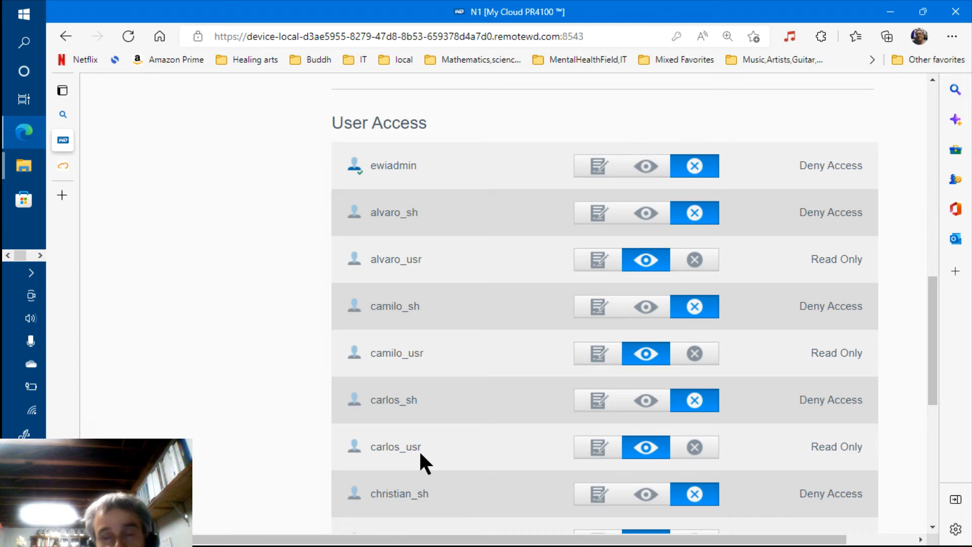
scroll(418, 450, "up", 7)
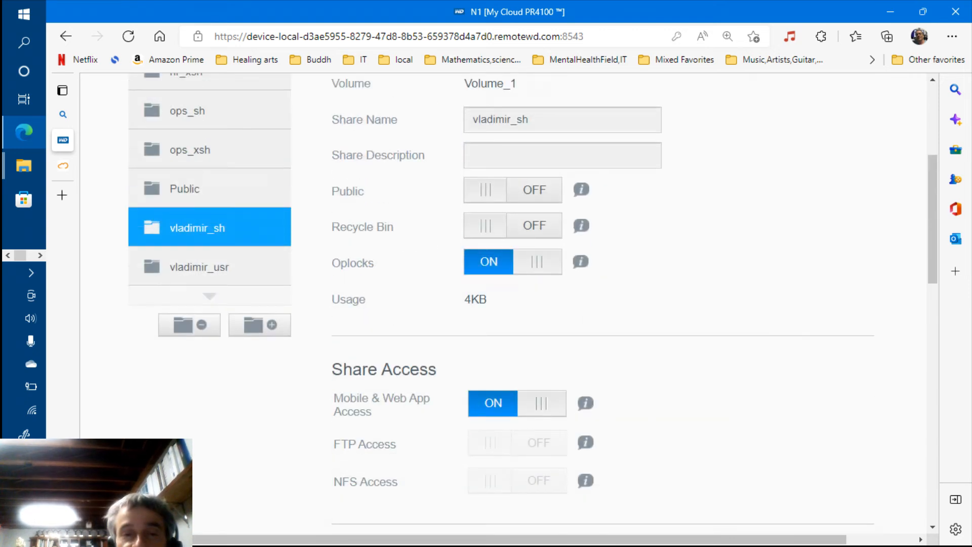
scroll(297, 177, "up", 5)
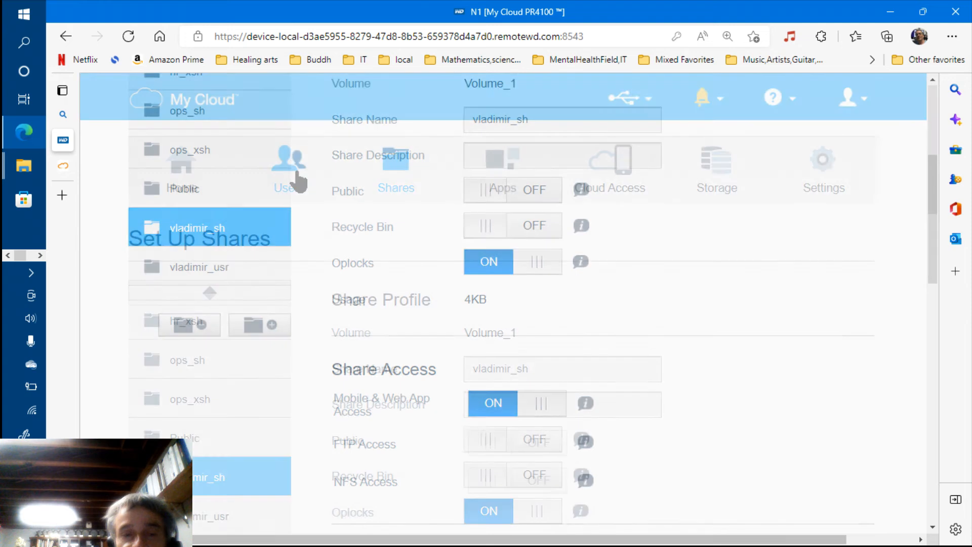
Return to the local network users and import import_users_list-stage-06.txt as multiple users, overwriting duplicate accounts.
left_click(298, 175)
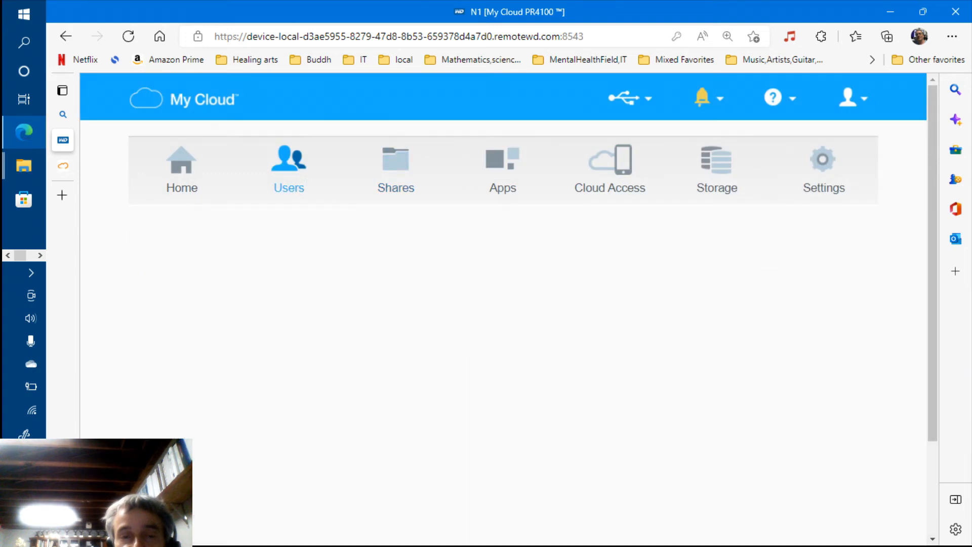
scroll(265, 537, "down", 3)
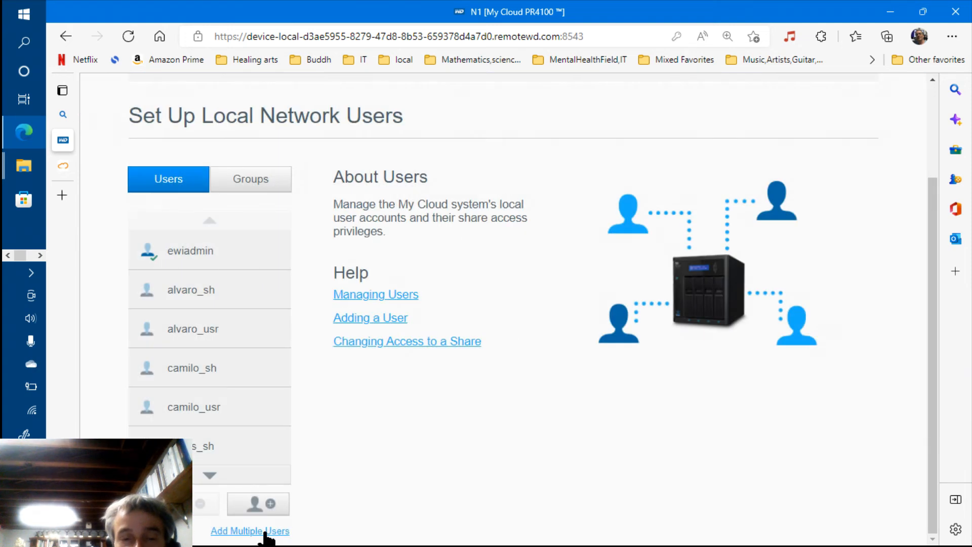
left_click(264, 532)
left_click(508, 248)
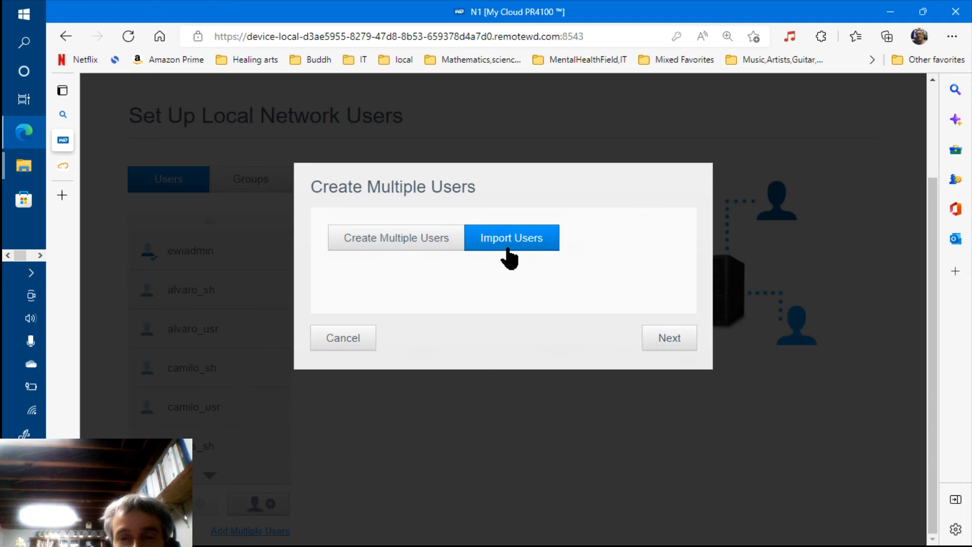
left_click(677, 339)
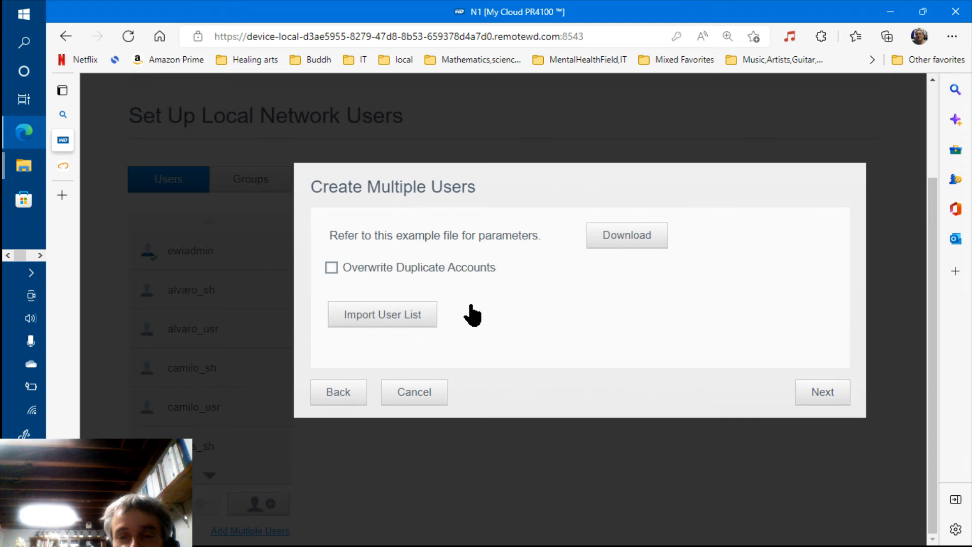
left_click(473, 315)
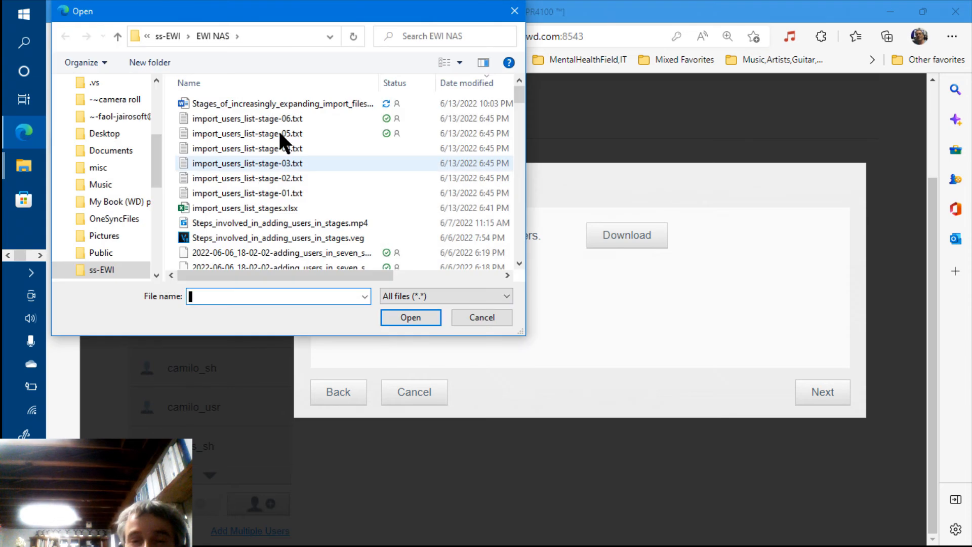
left_click(273, 118)
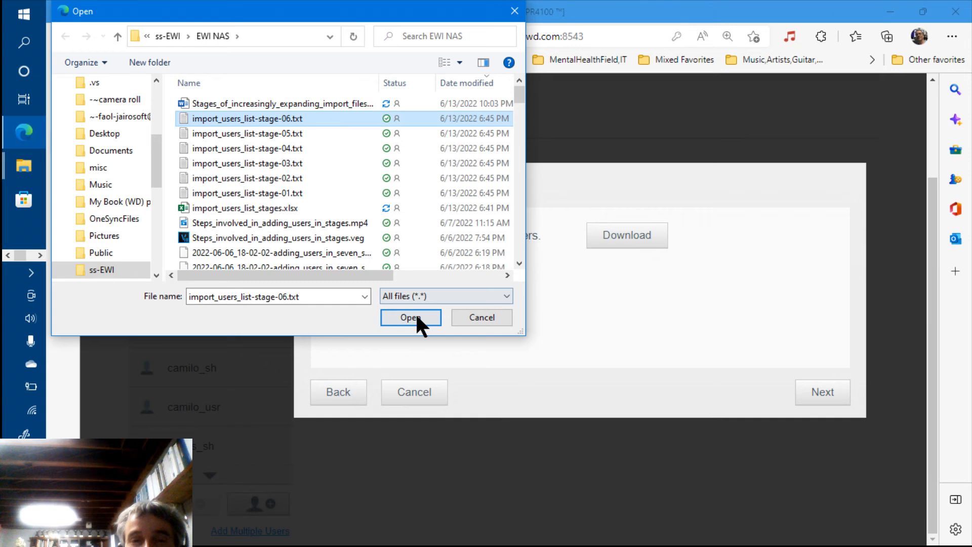
left_click(417, 318)
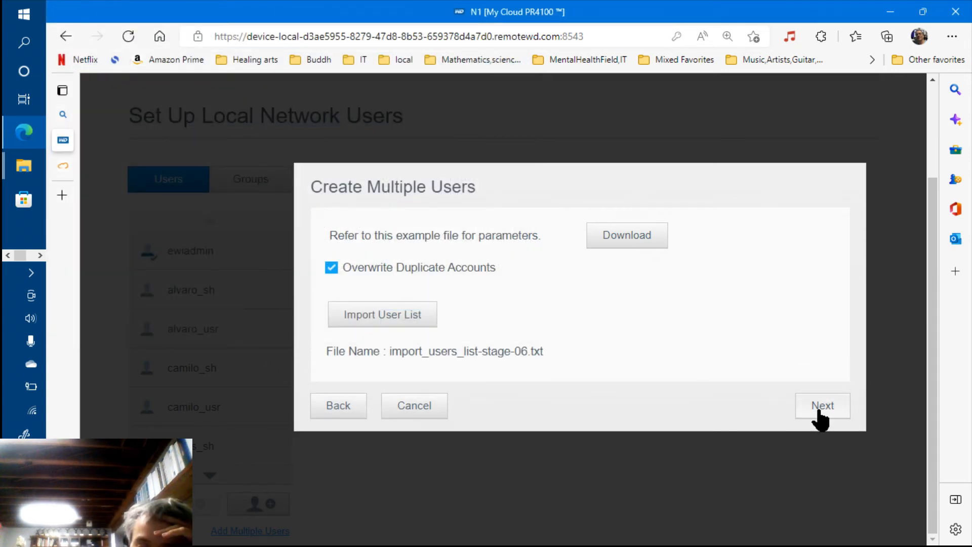
left_click(819, 408)
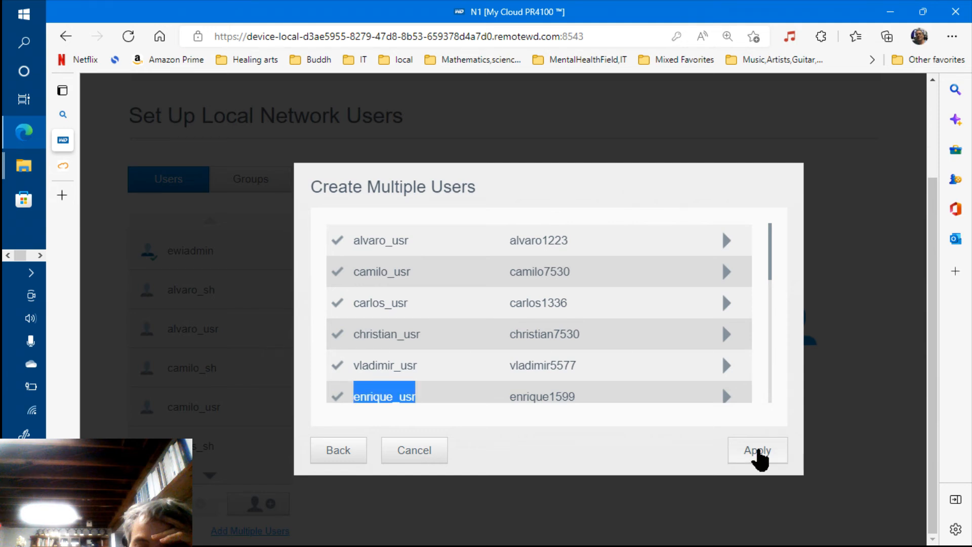
left_click(758, 450)
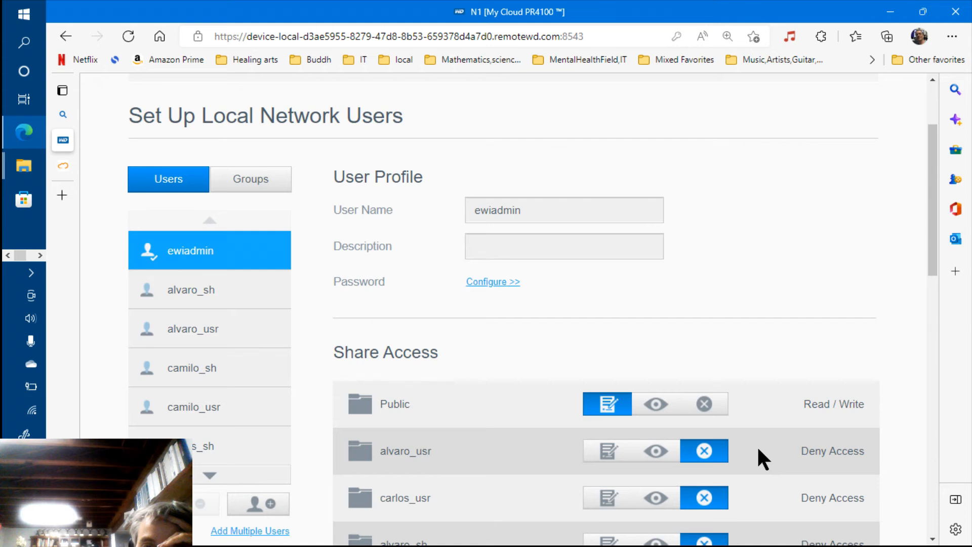
Open the _usr account added by stage 06 and examine its access to every share.
scroll(757, 445, "down", 3)
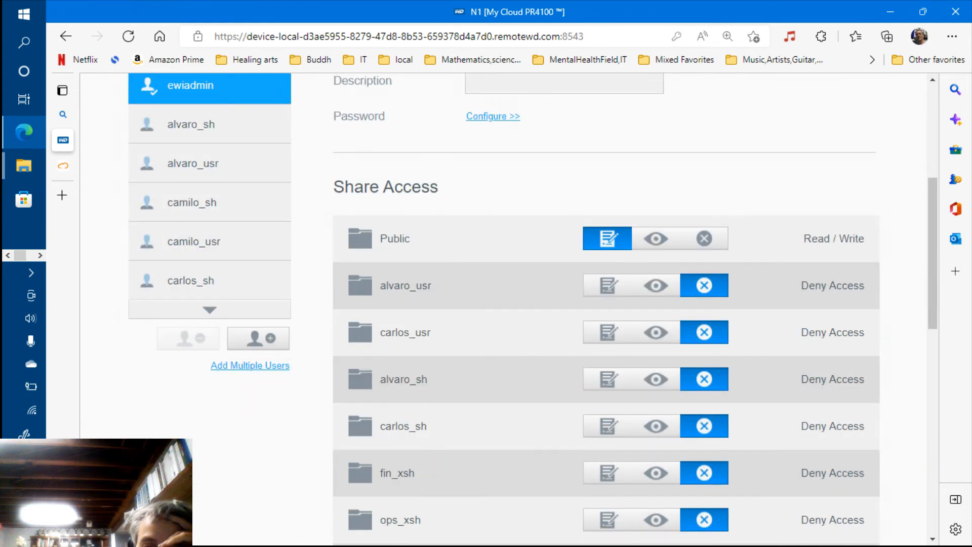
left_click(209, 309)
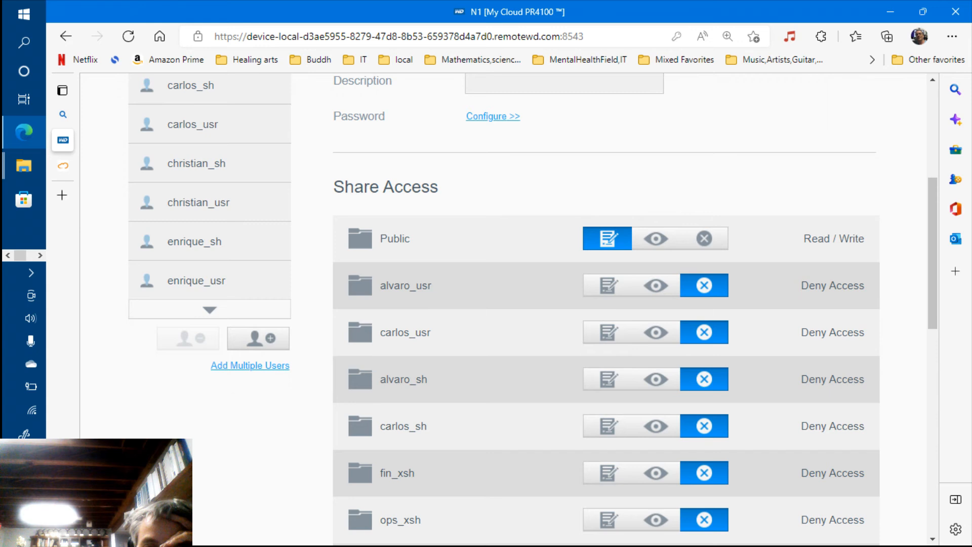
scroll(606, 304, "down", 10)
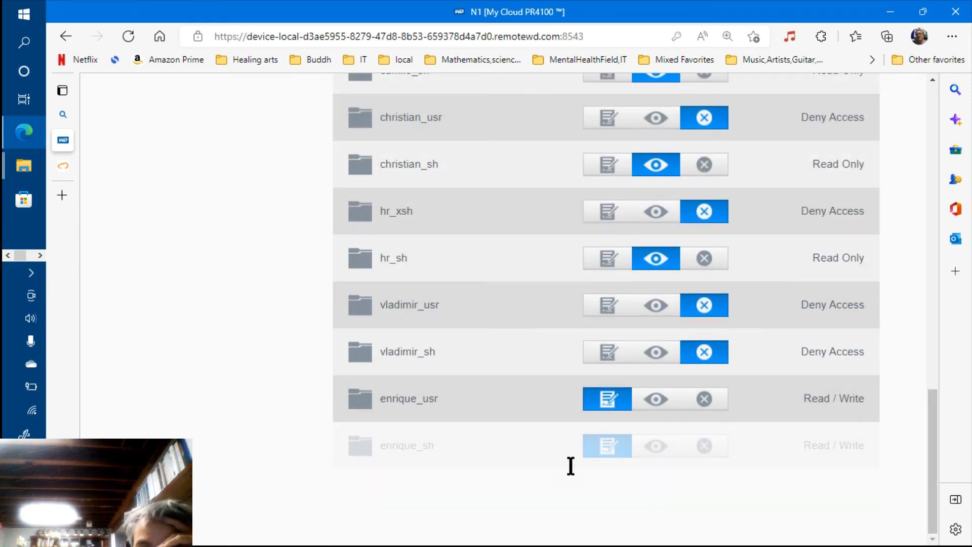
scroll(503, 472, "up", 10)
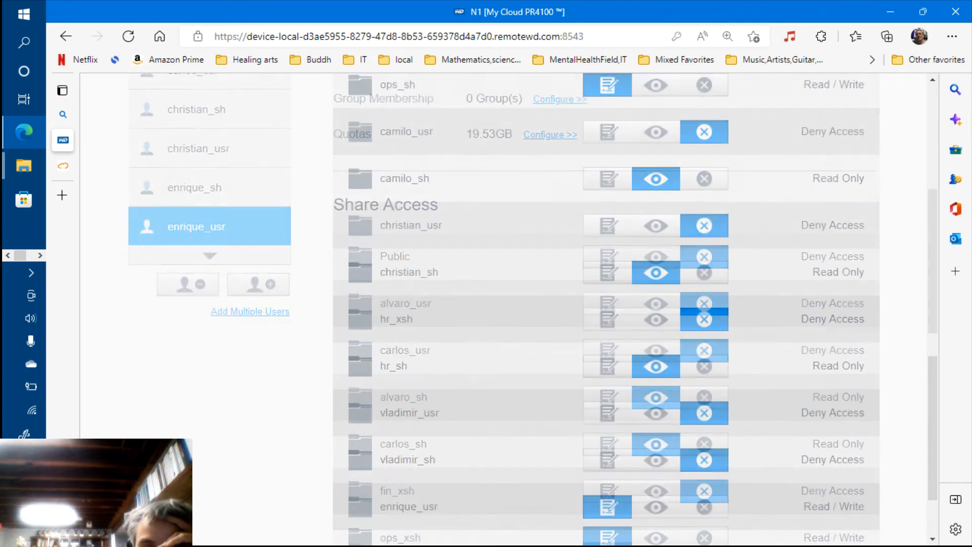
Switch to the shares and open the profile of the stage-06 user's _sh share to examine its Public setting.
scroll(397, 191, "up", 7)
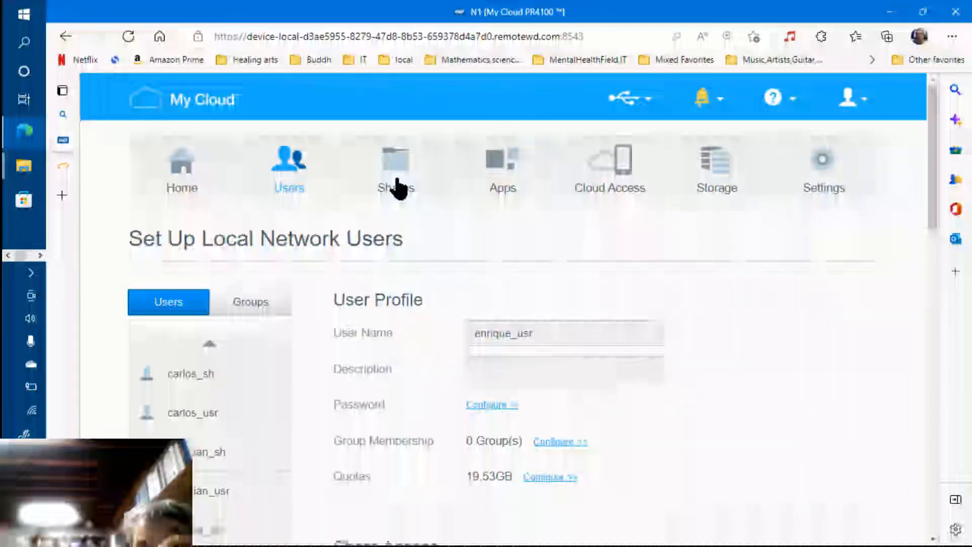
left_click(399, 188)
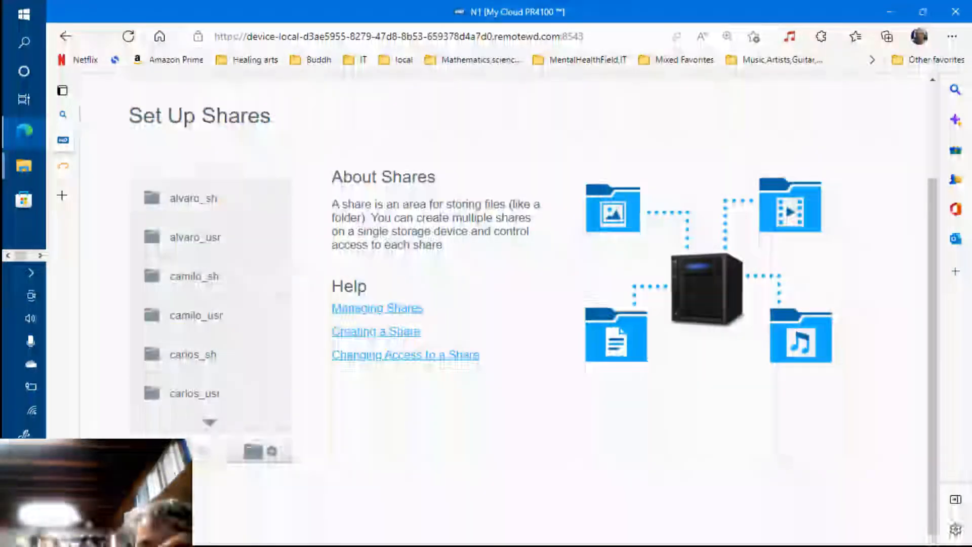
left_click(209, 422)
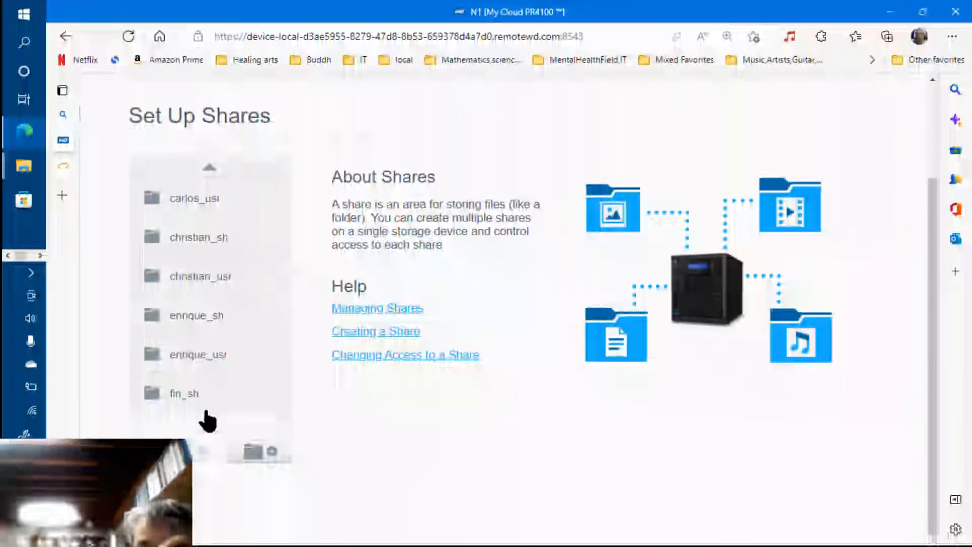
left_click(197, 316)
scroll(196, 315, "down", 1)
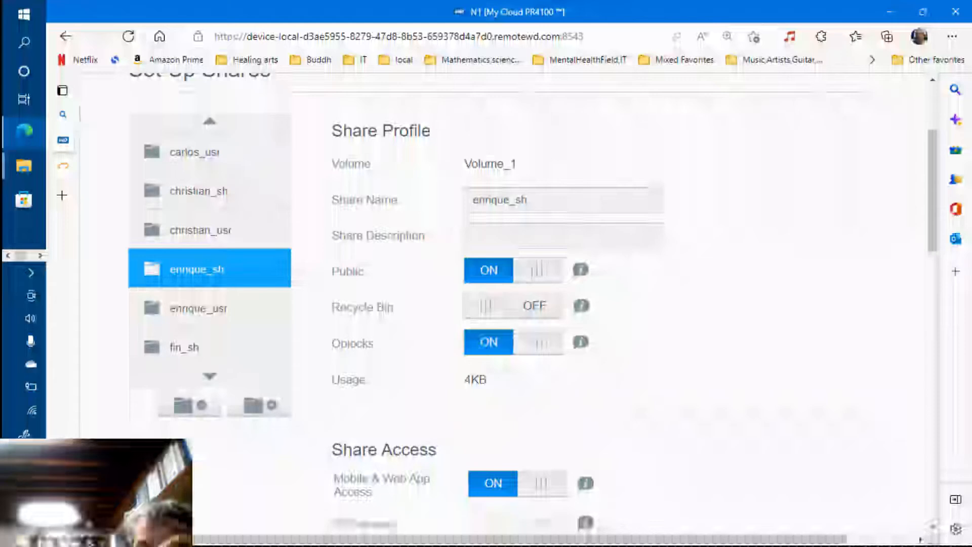
scroll(486, 304, "up", 1)
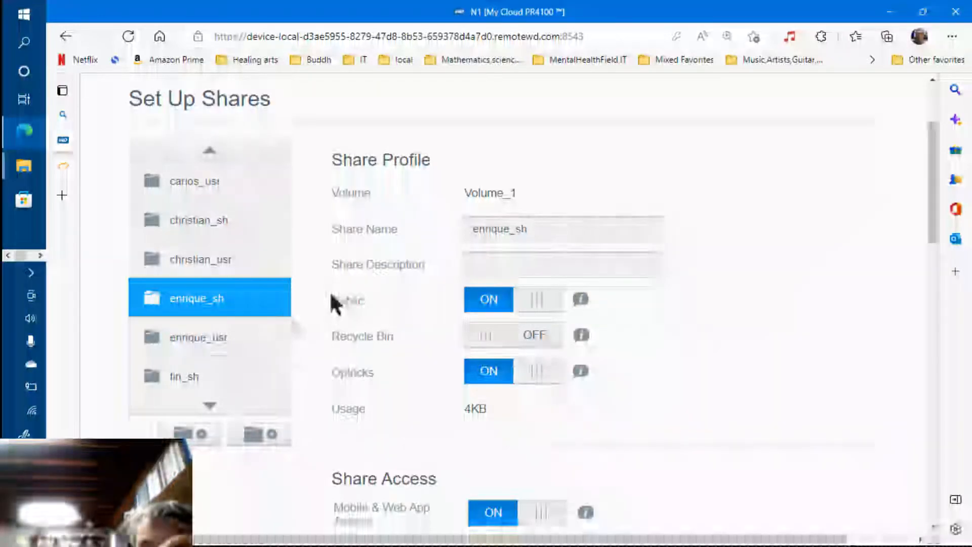
scroll(329, 290, "up", 3)
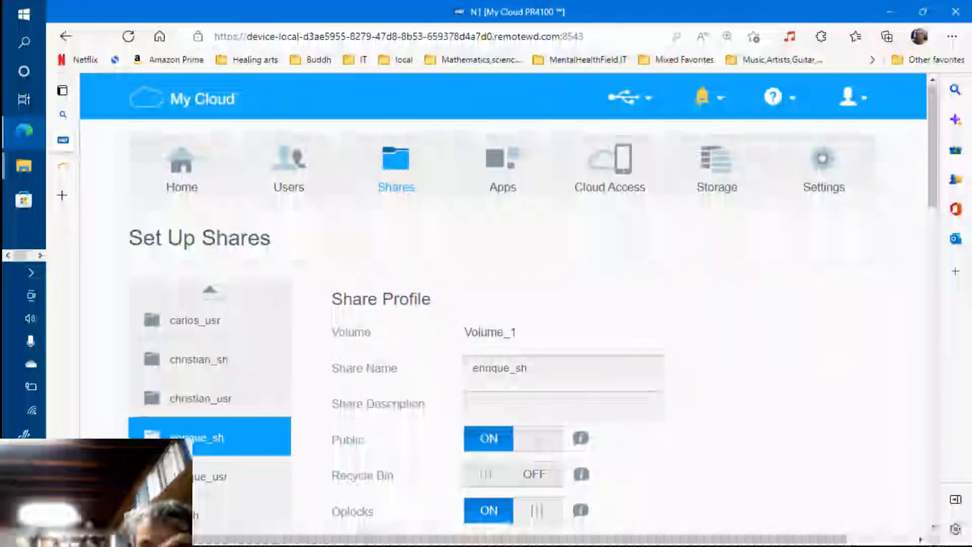
Return to the local network users and start a multiple-user import, overwriting duplicate accounts, up to choosing the user list file.
left_click(289, 182)
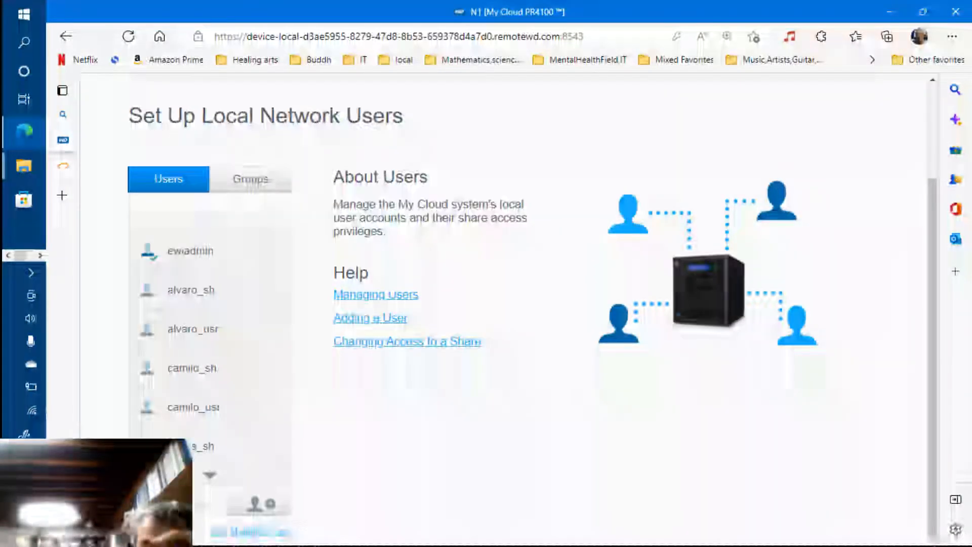
left_click(256, 532)
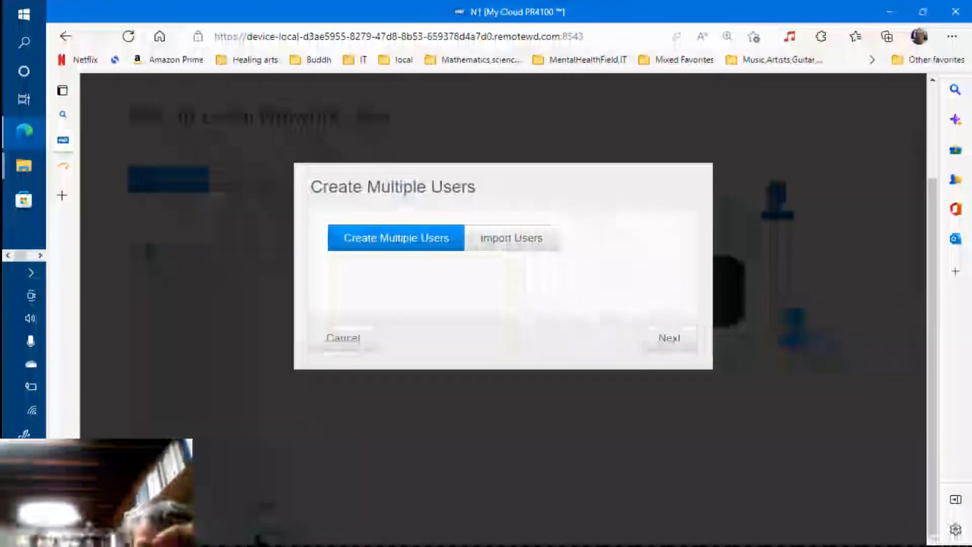
left_click(512, 238)
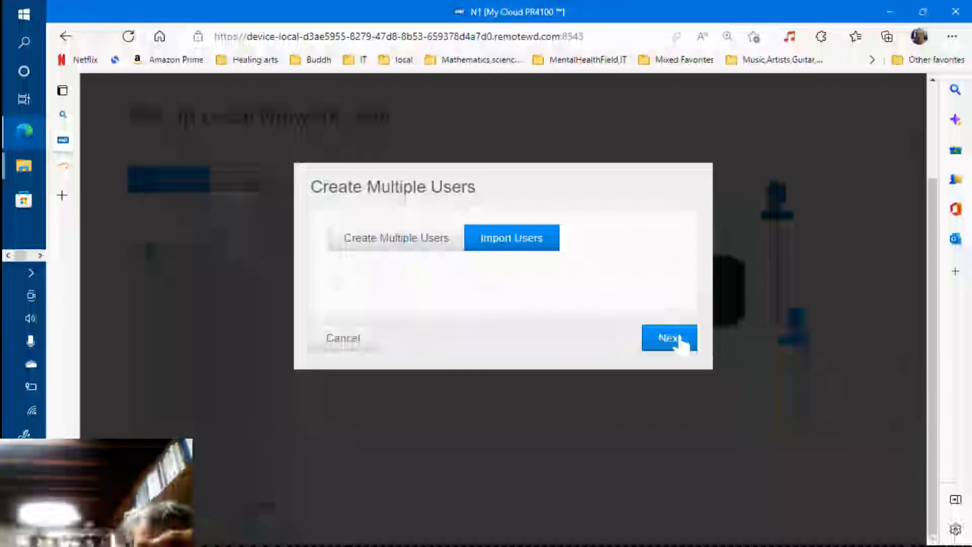
left_click(678, 338)
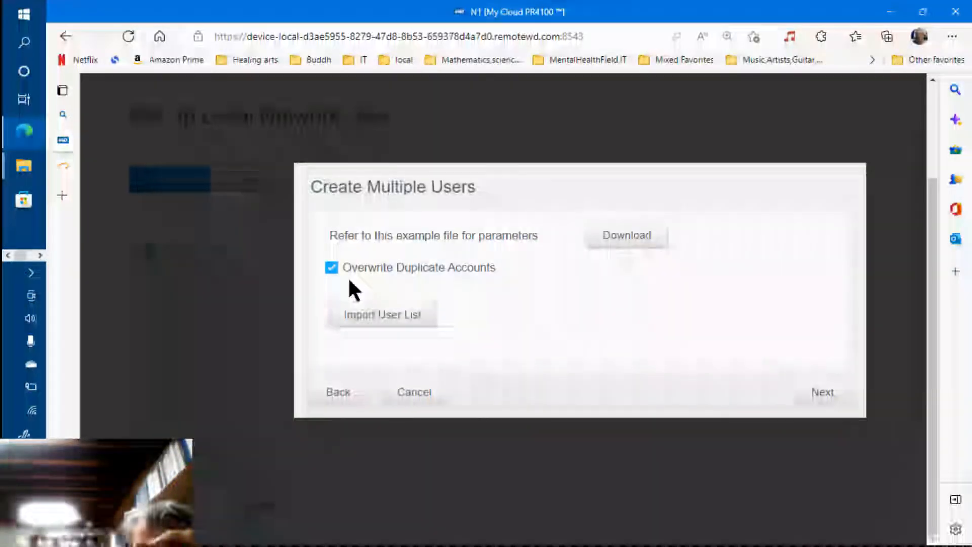
left_click(383, 317)
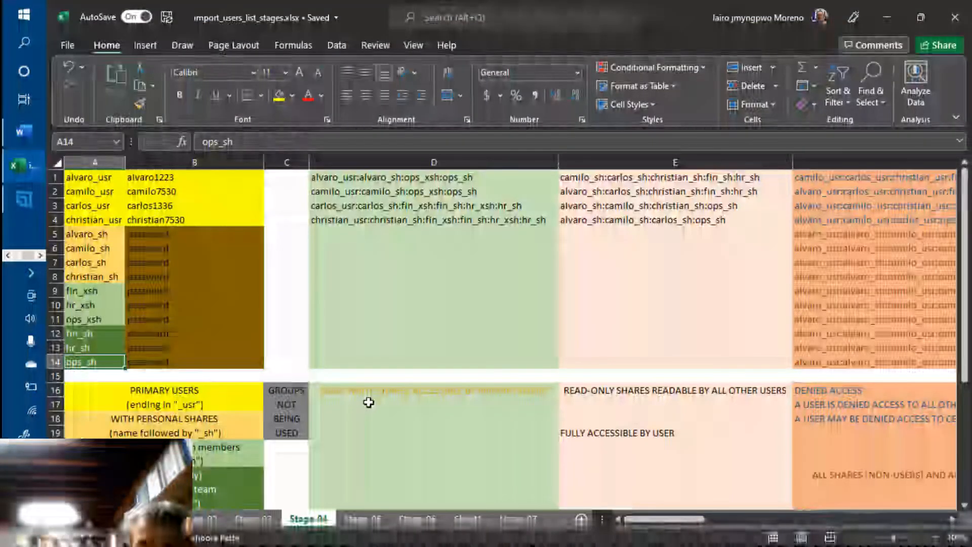
Switch to import_users_list_stages.xlsx in Excel and review the planned users and access on the Stage-06 sheet.
left_click(375, 522)
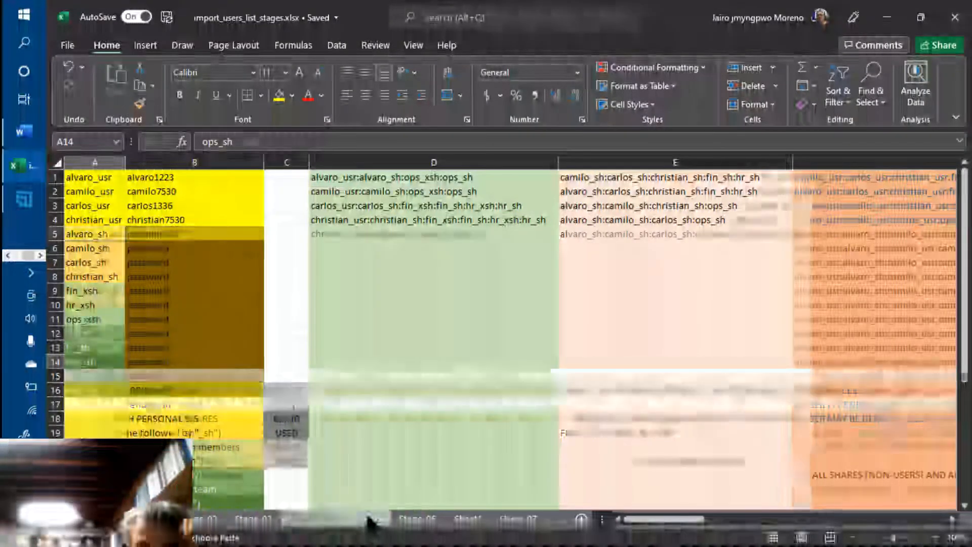
left_click(416, 522)
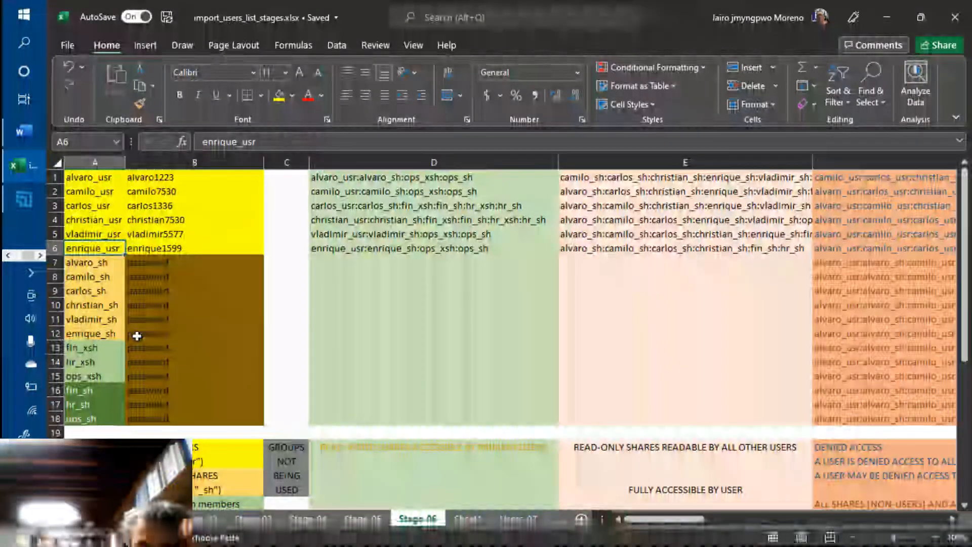
Return to the pending user import in Edge and import the list import_users_list-stage-06.txt from the EWI NAS folder.
key("alt+space")
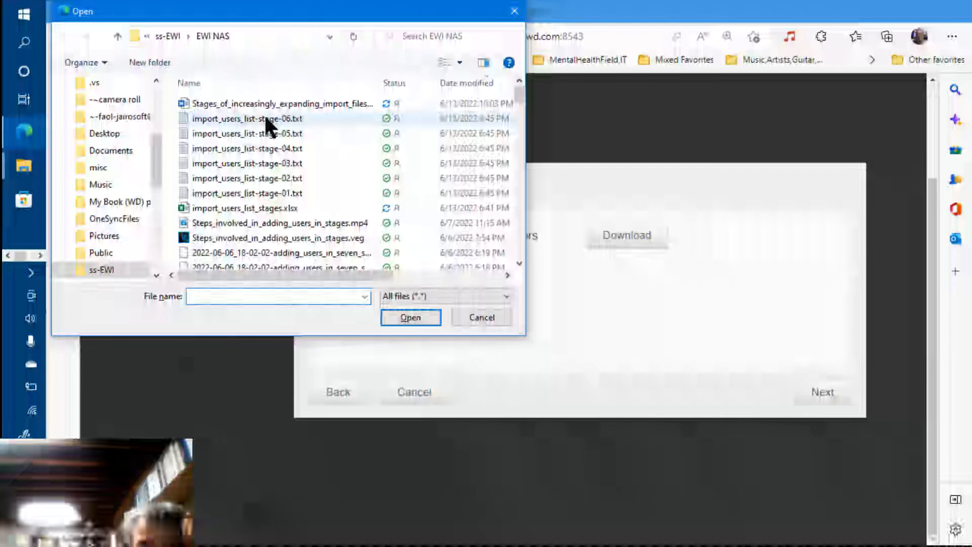
double_click(264, 118)
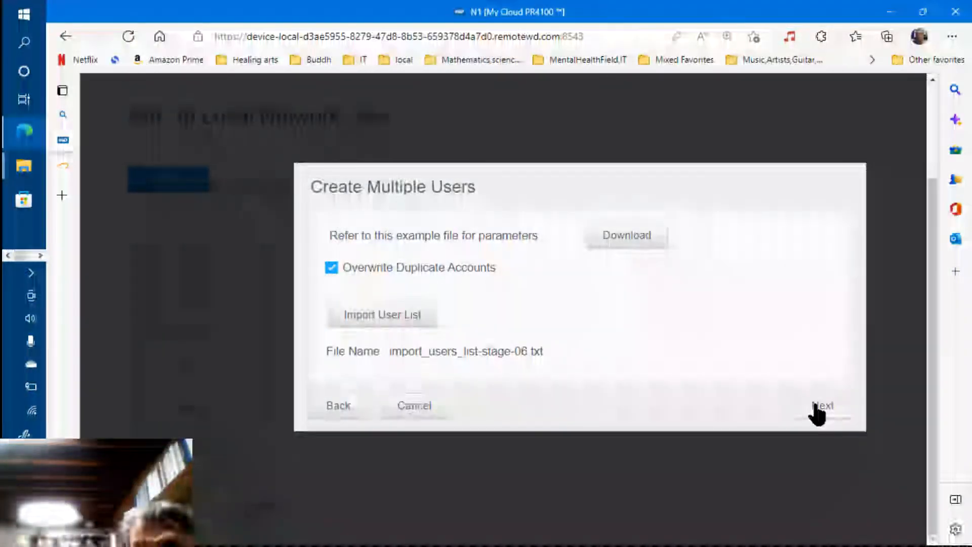
left_click(817, 407)
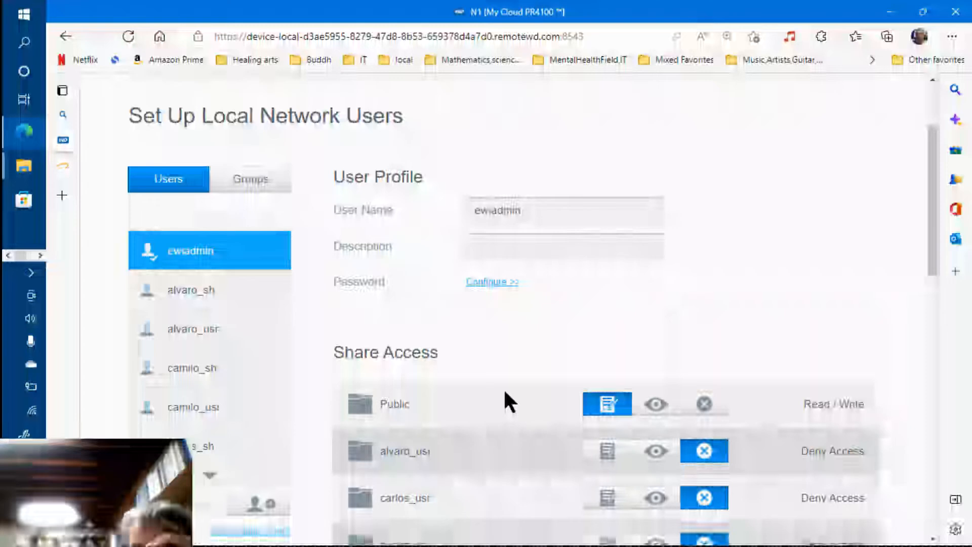
Open the stage-06 _usr account in the users list and recheck its access to every share.
scroll(208, 455, "down", 3)
left_click(207, 450)
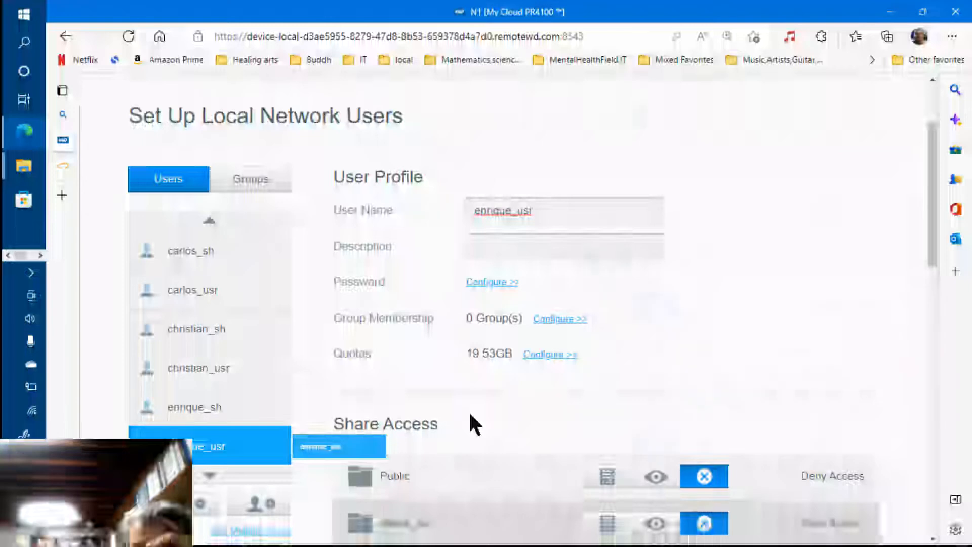
scroll(932, 244, "down", 10)
Switch to the shares and examine the Public setting and every user's access on the stage-06 user's _sh share.
scroll(934, 244, "up", 8)
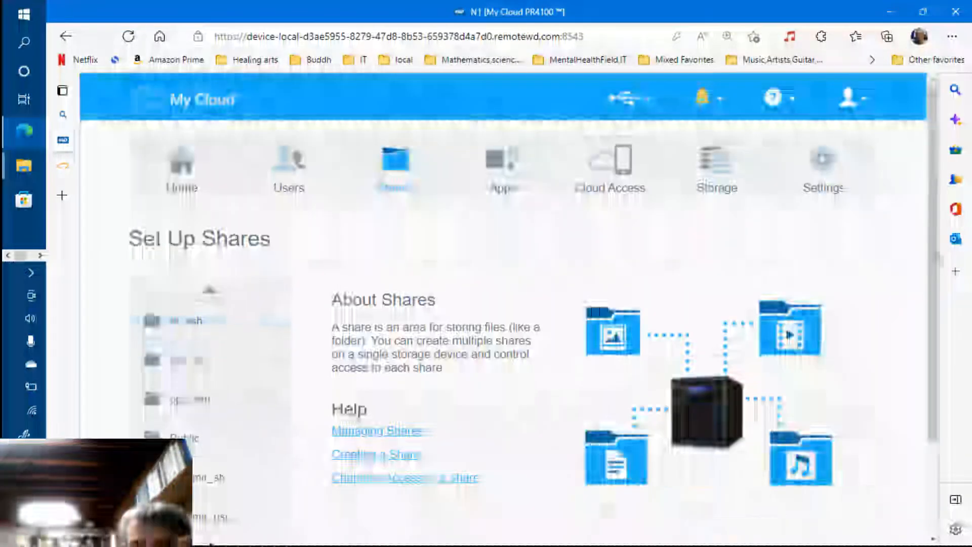
left_click(211, 290)
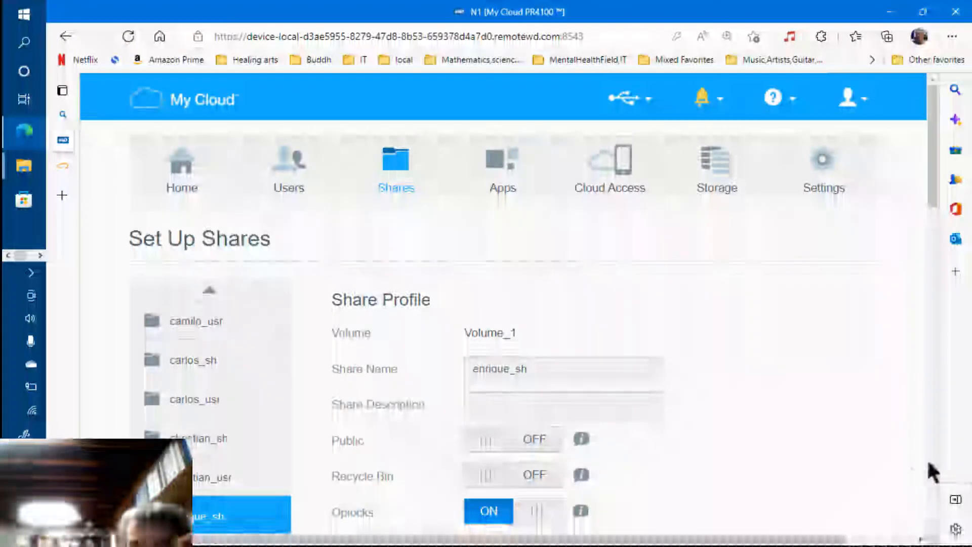
scroll(928, 458, "down", 6)
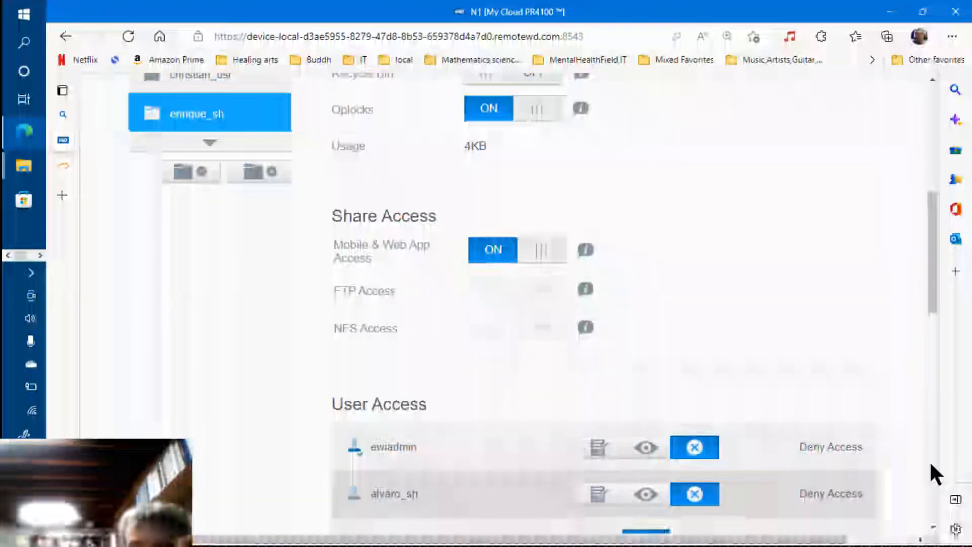
scroll(930, 460, "down", 6)
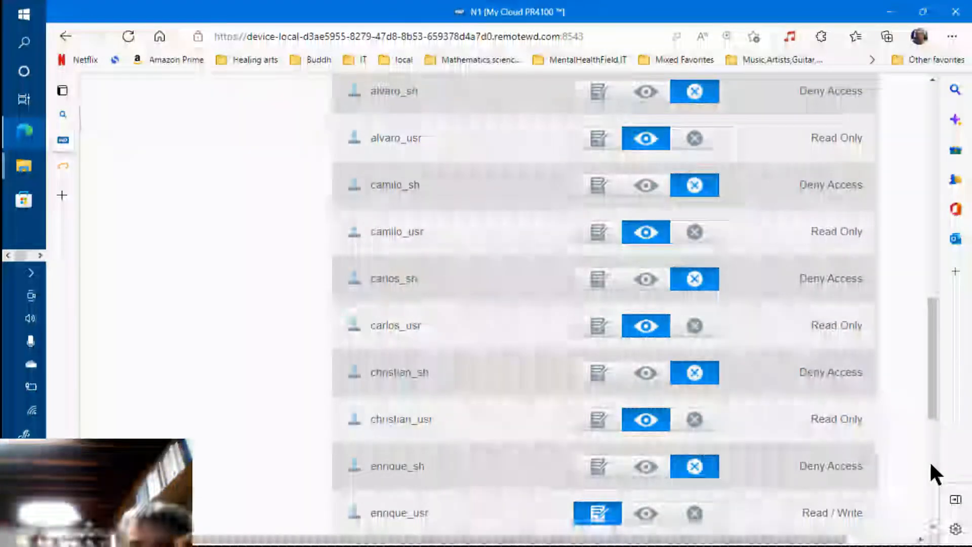
scroll(928, 460, "down", 6)
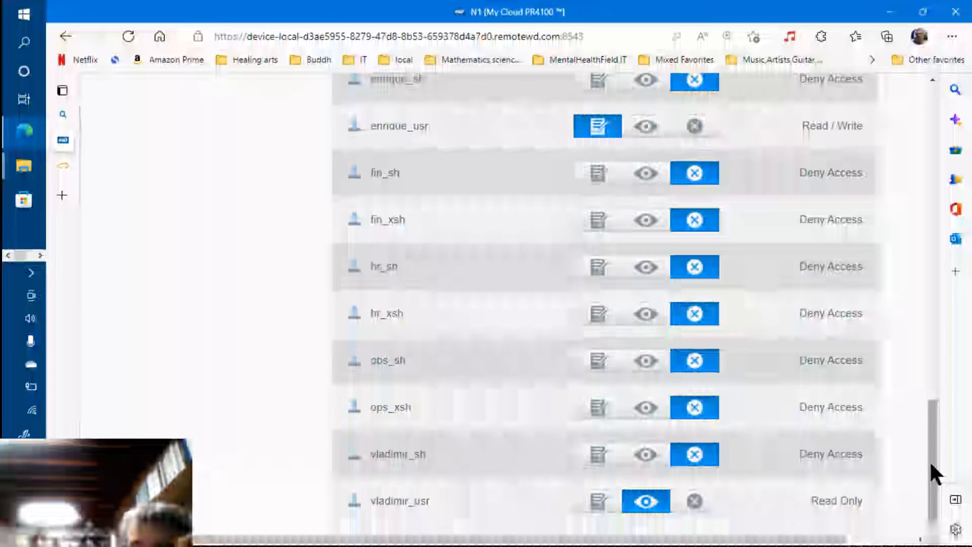
left_click_drag(931, 465, 930, 389)
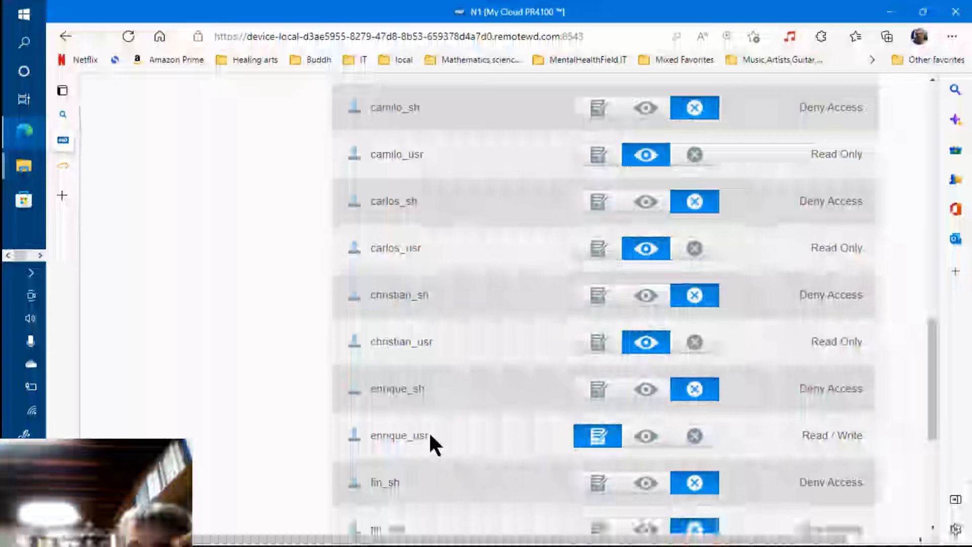
scroll(640, 412, "up", 3)
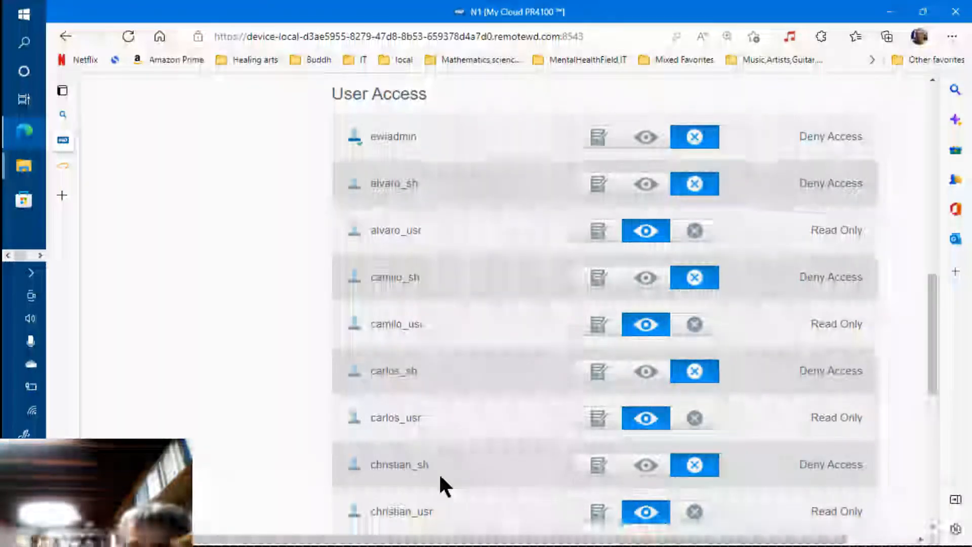
left_click_drag(932, 339, 929, 85)
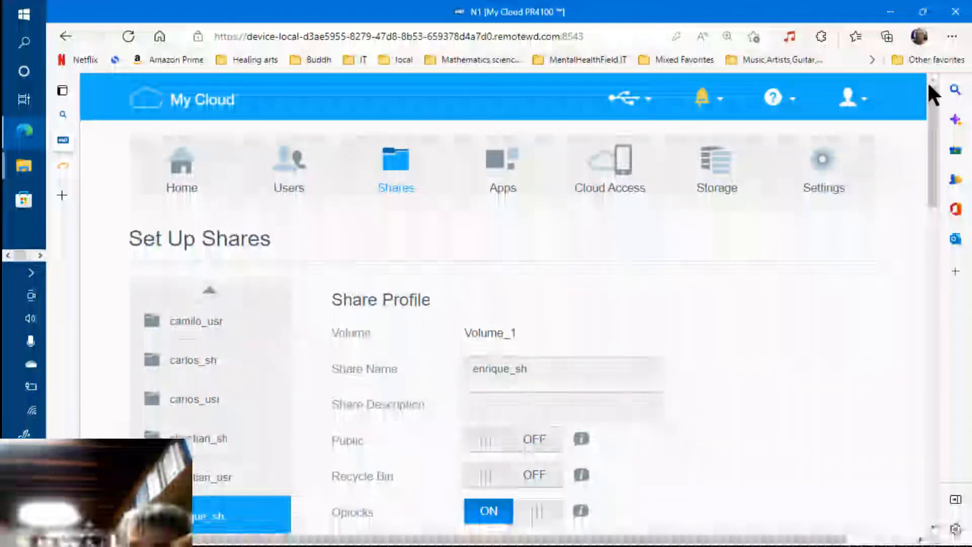
left_click_drag(927, 81, 932, 222)
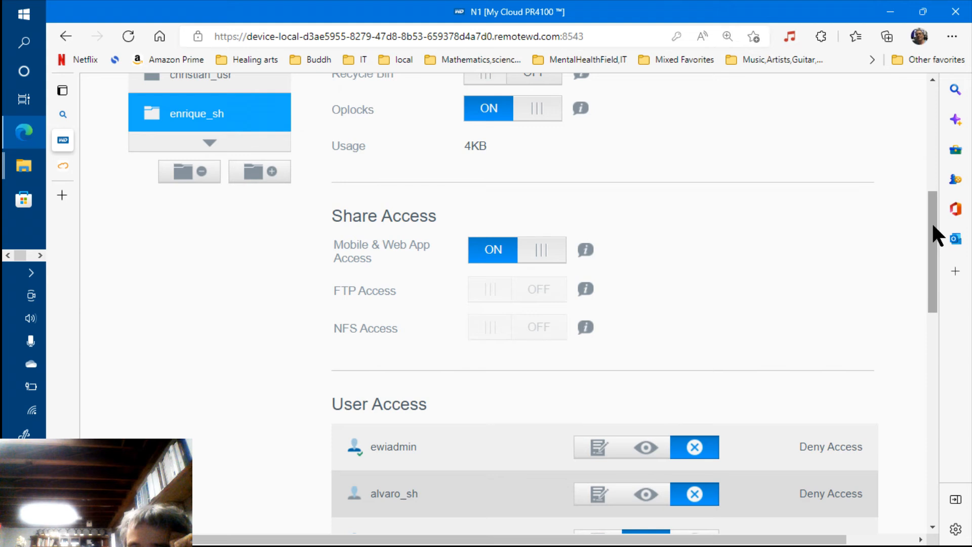
Open the third primary user's _sh share and examine every account's access, comparing the owner's _usr account with the other _usr accounts.
scroll(931, 221, "up", 8)
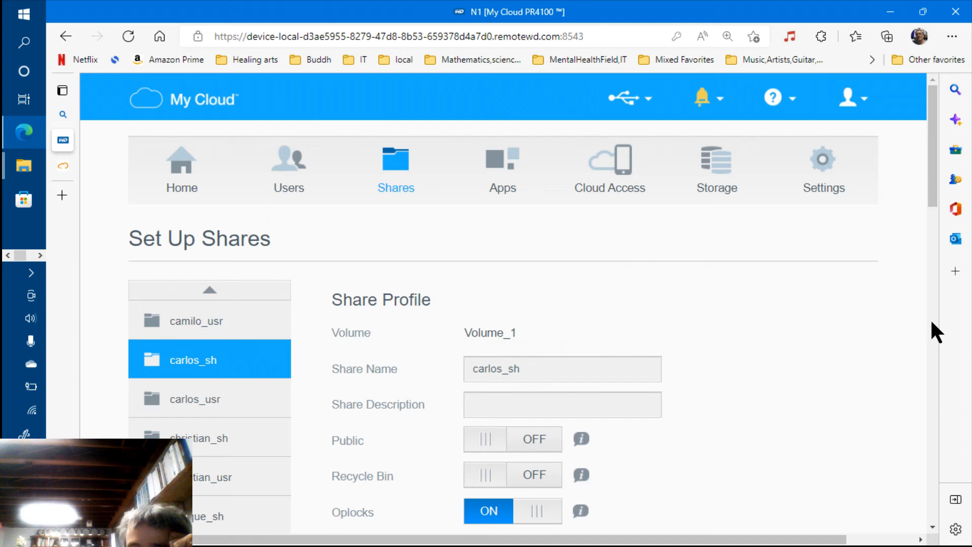
left_click_drag(932, 323, 937, 440)
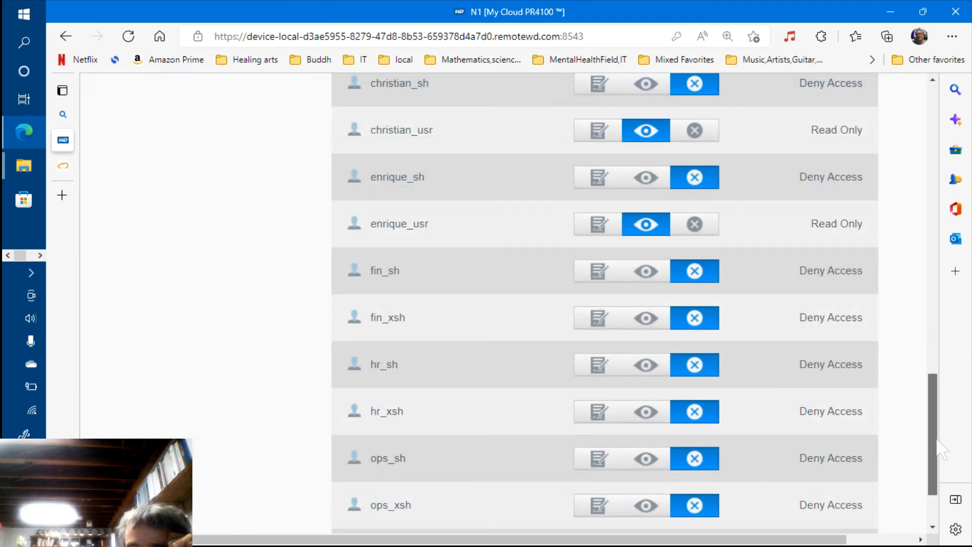
scroll(394, 195, "up", 3)
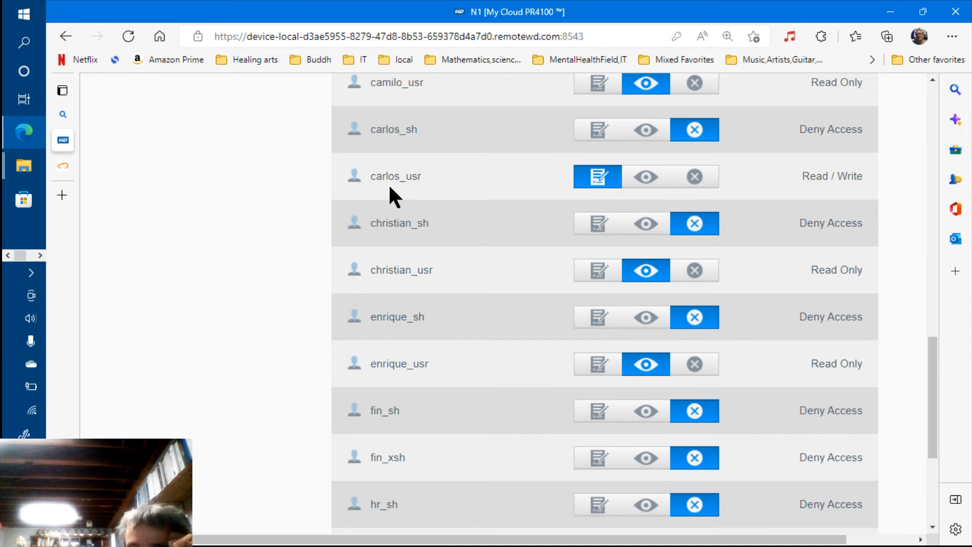
double_click(390, 188)
scroll(937, 473, "down", 1)
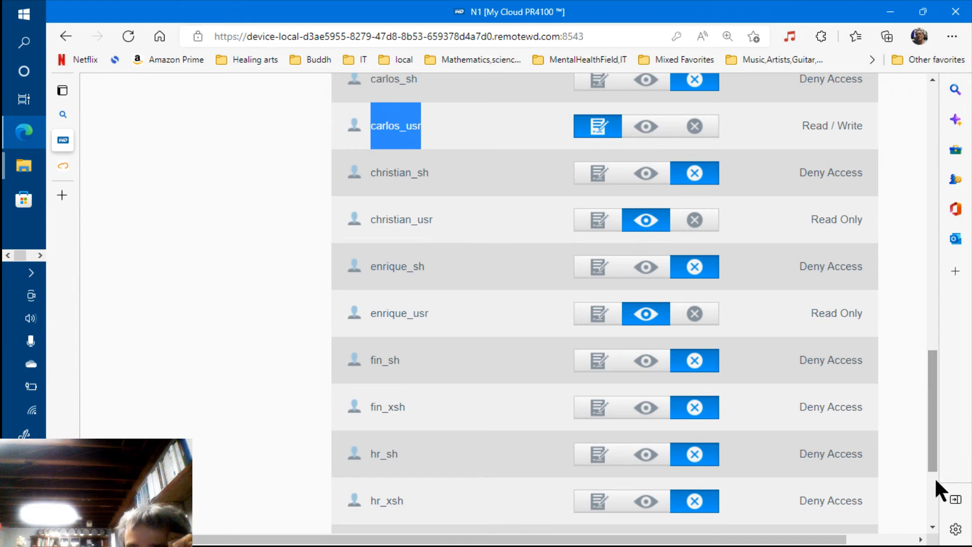
scroll(936, 476, "down", 1)
scroll(935, 480, "down", 2)
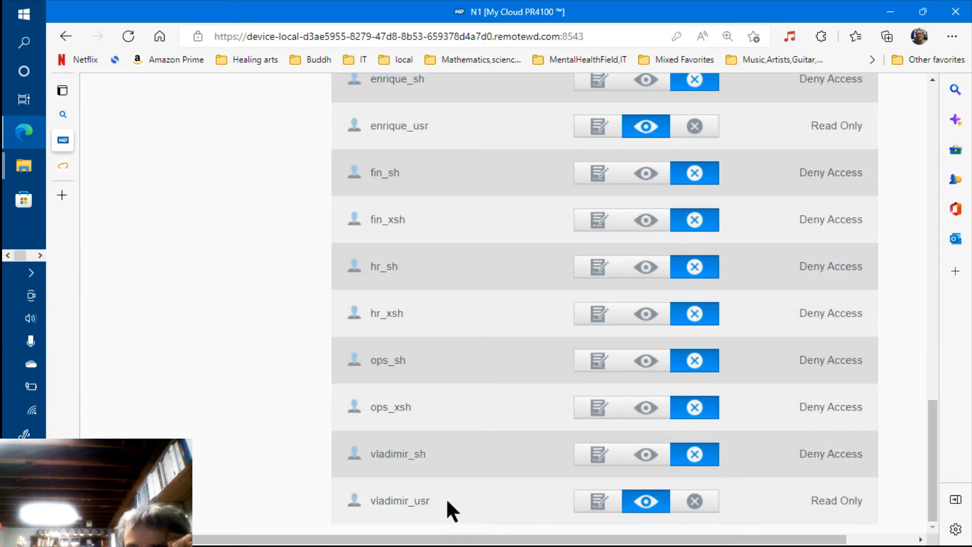
left_click(928, 360)
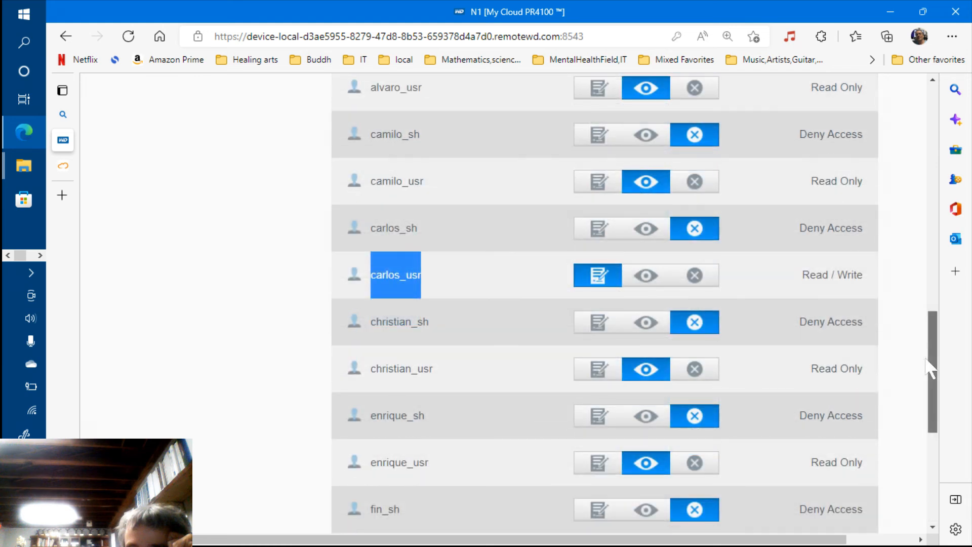
scroll(927, 371, "down", 1)
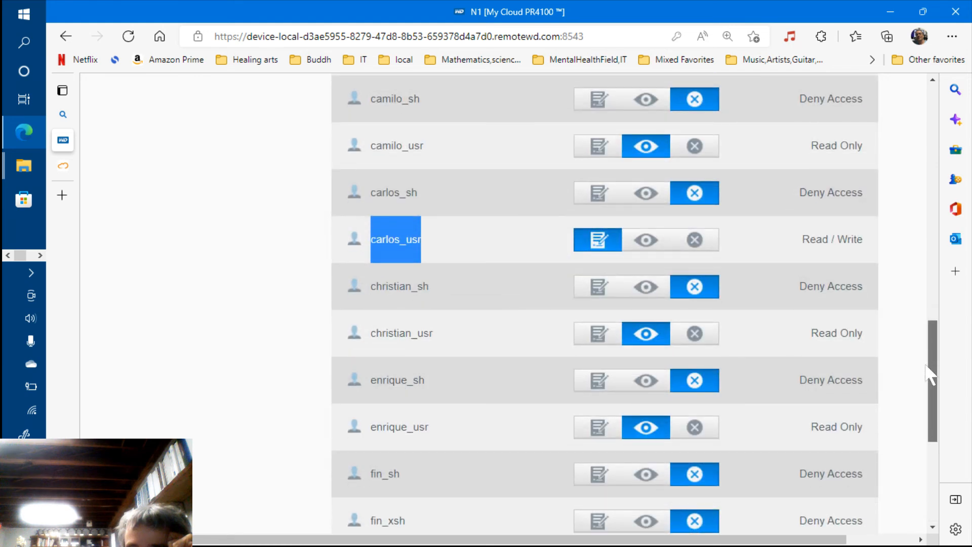
scroll(931, 375, "up", 2)
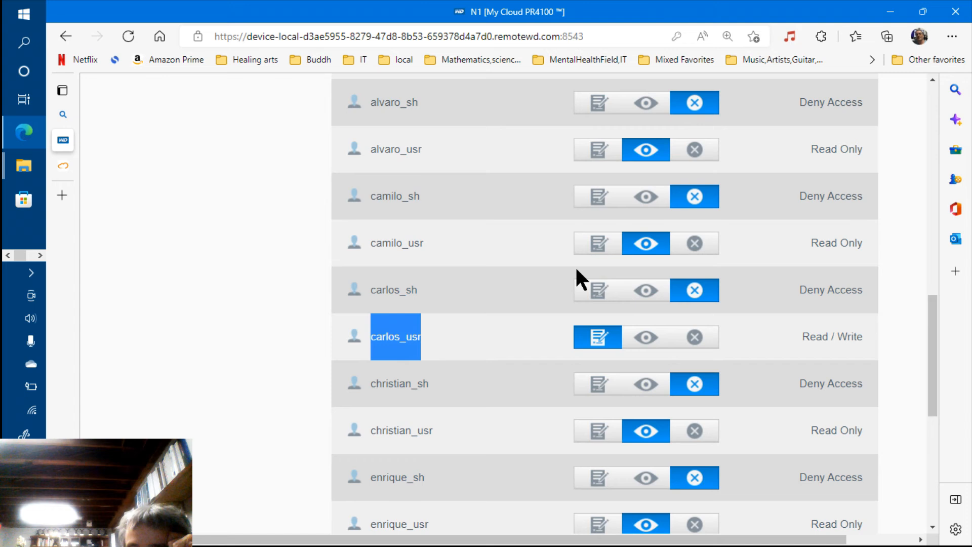
double_click(401, 431)
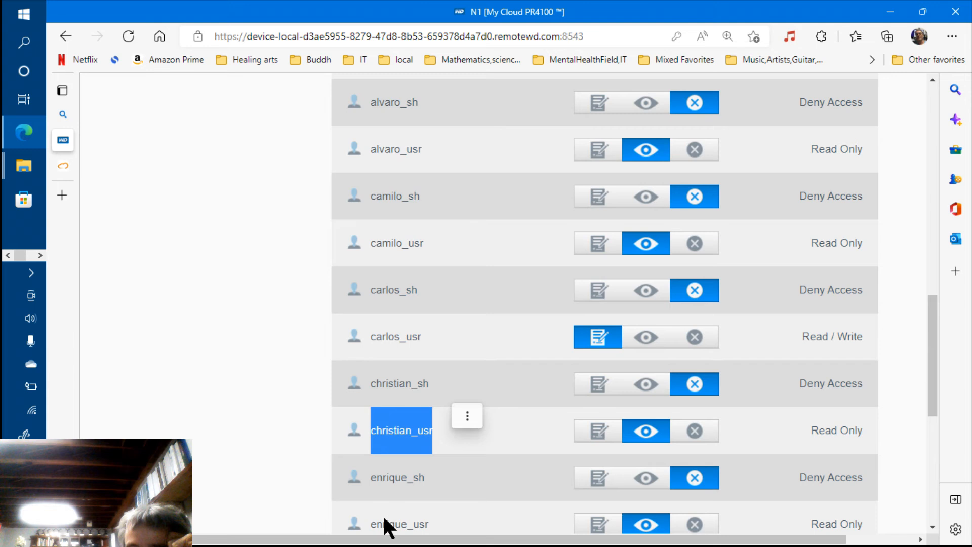
Compare the remaining _usr accounts' access with the owner's _usr account on this share, and return to its share profile.
double_click(400, 524)
scroll(388, 507, "down", 2)
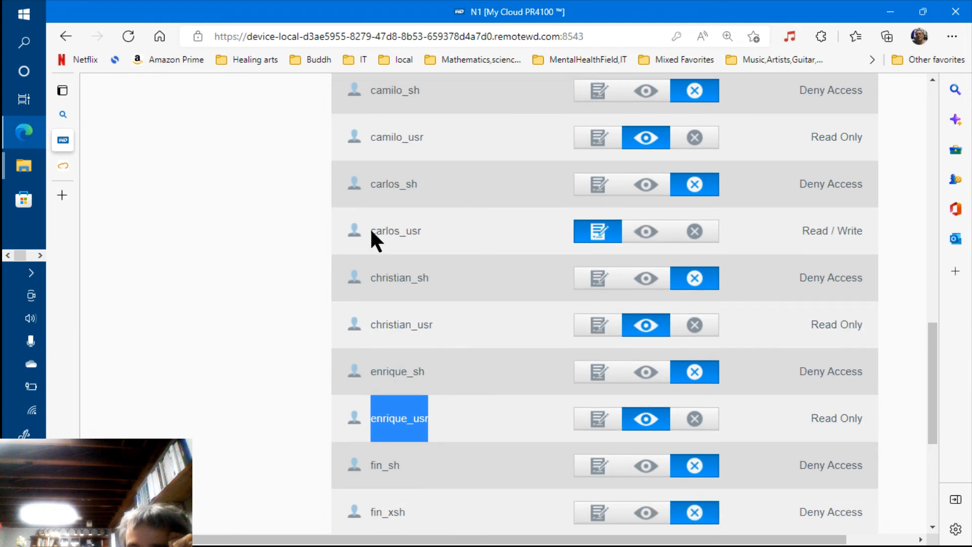
double_click(372, 232)
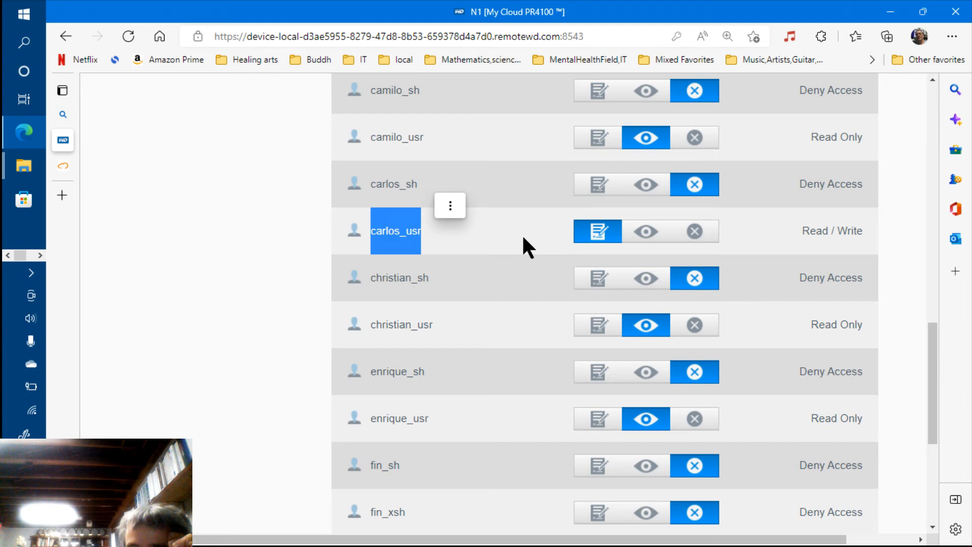
left_click_drag(933, 337, 927, 257)
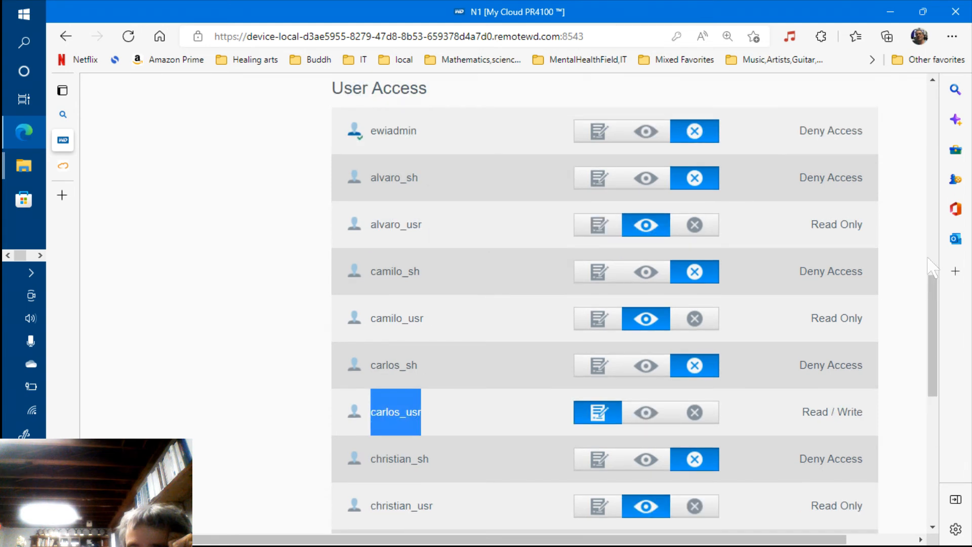
left_click_drag(927, 257, 934, 116)
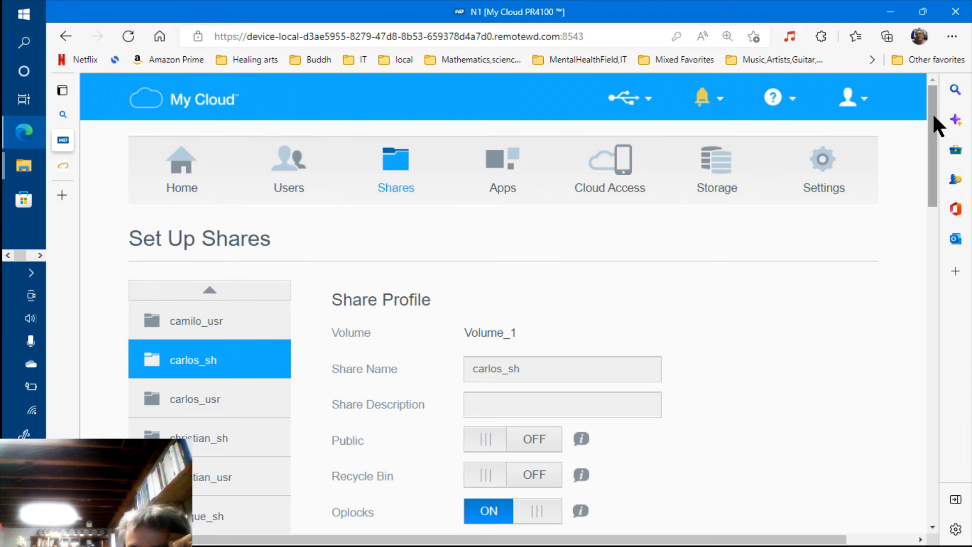
Switch to the Word document on the import stages and have the paragraph about the six completed stages and the seventh read aloud.
key("alt+Tab")
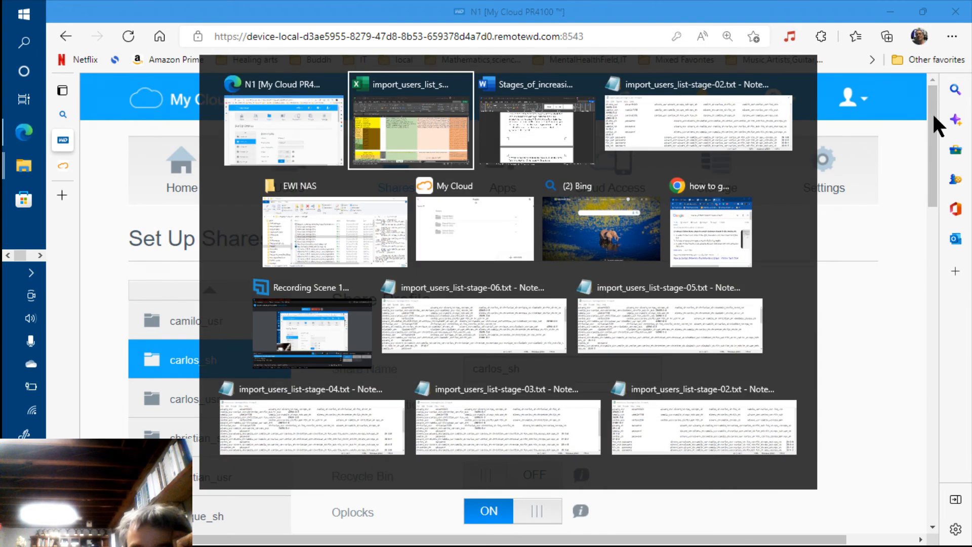
key("alt+Tab")
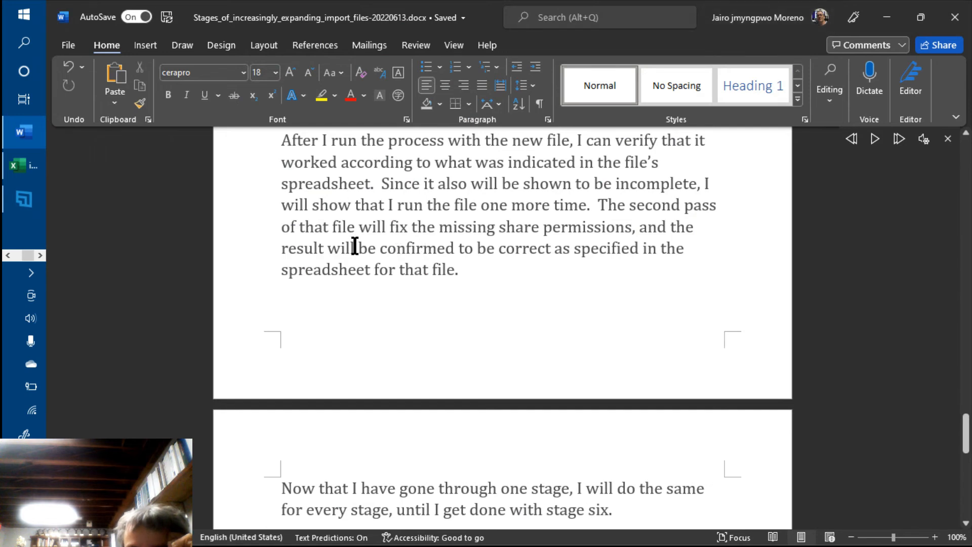
left_click(285, 485)
scroll(410, 438, "down", 2)
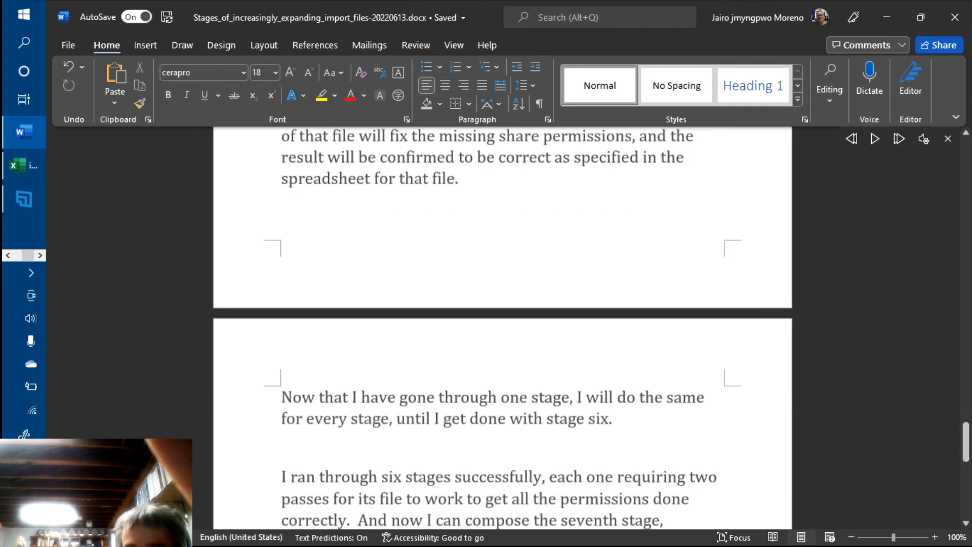
scroll(295, 442, "down", 1)
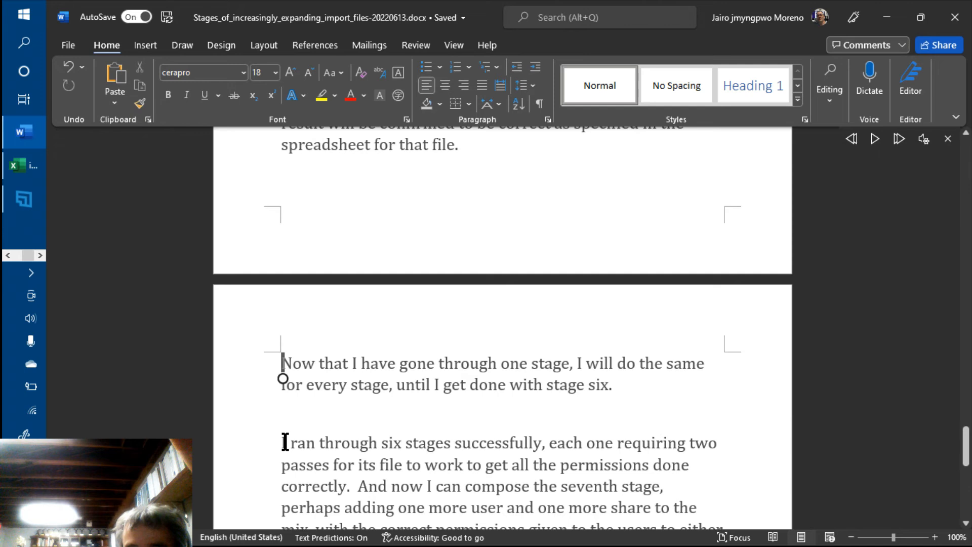
left_click(287, 442)
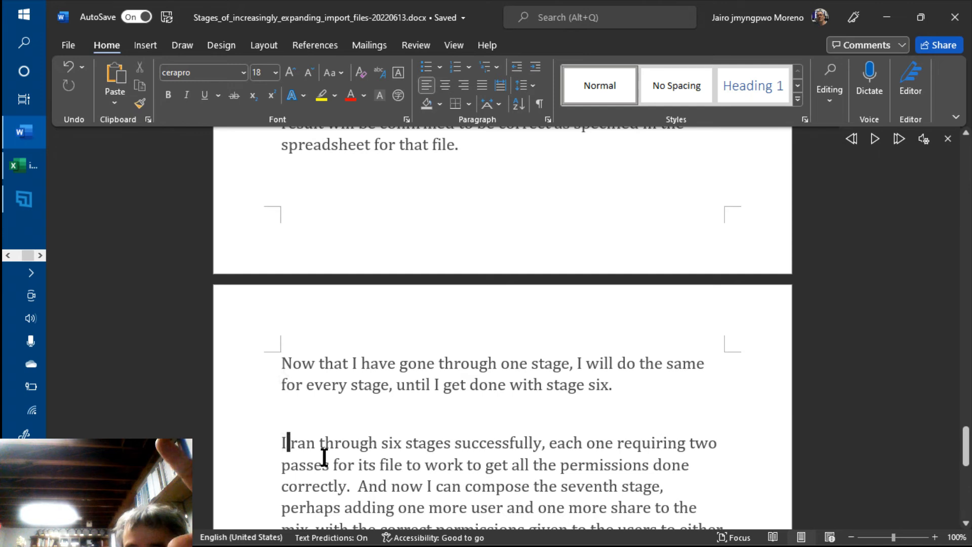
left_click(874, 140)
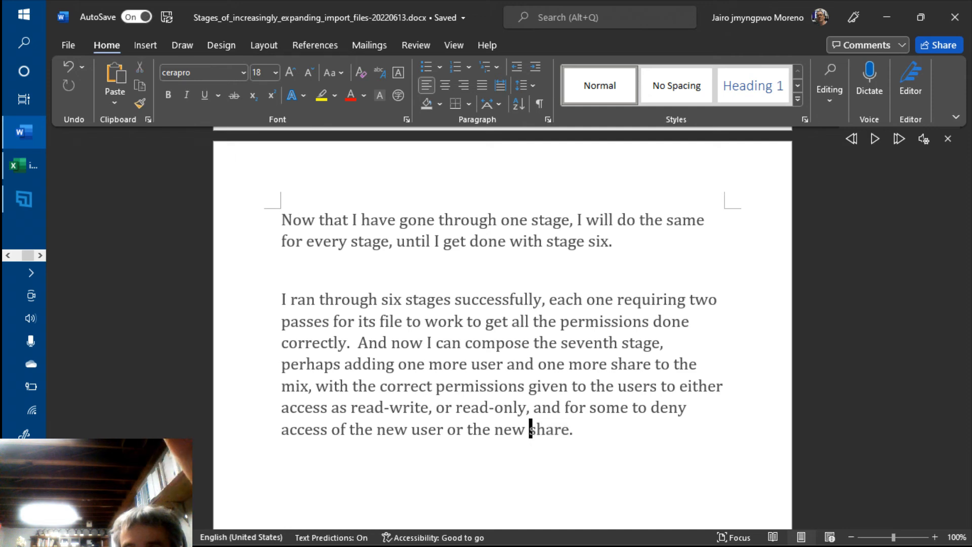
left_click(885, 15)
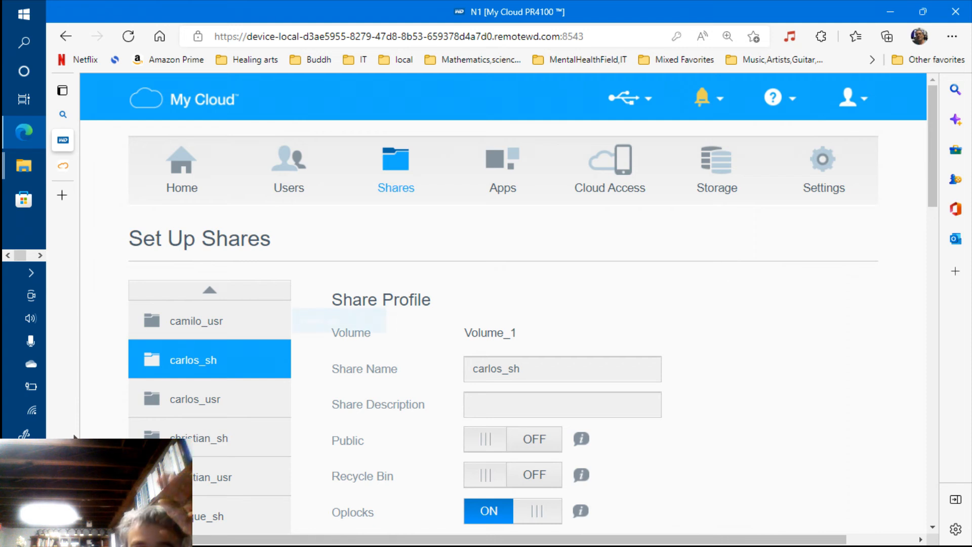
Switch to the import_users_list_stages.xlsx workbook in Excel and create a copy of the Stage-06 sheet before Sheet1.
mouse_move(24, 543)
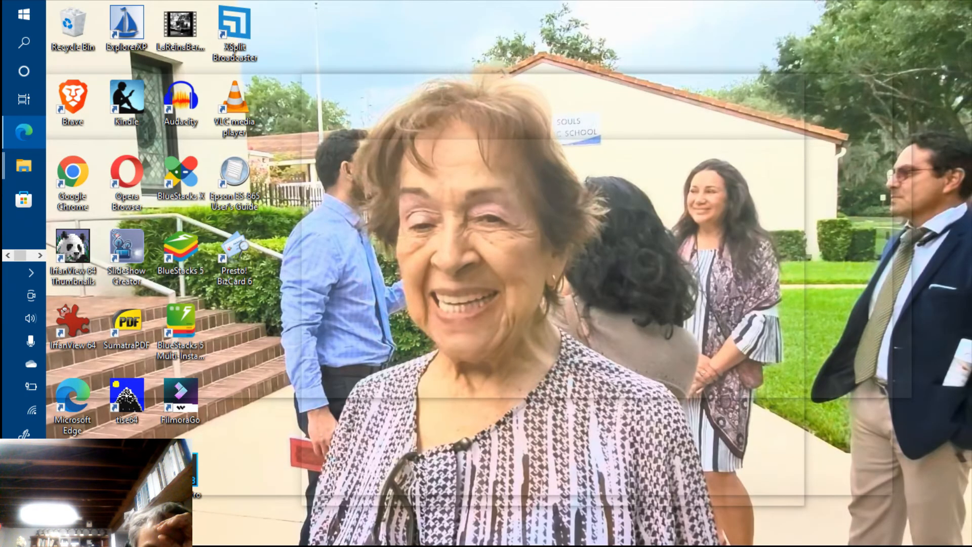
key("alt+Tab")
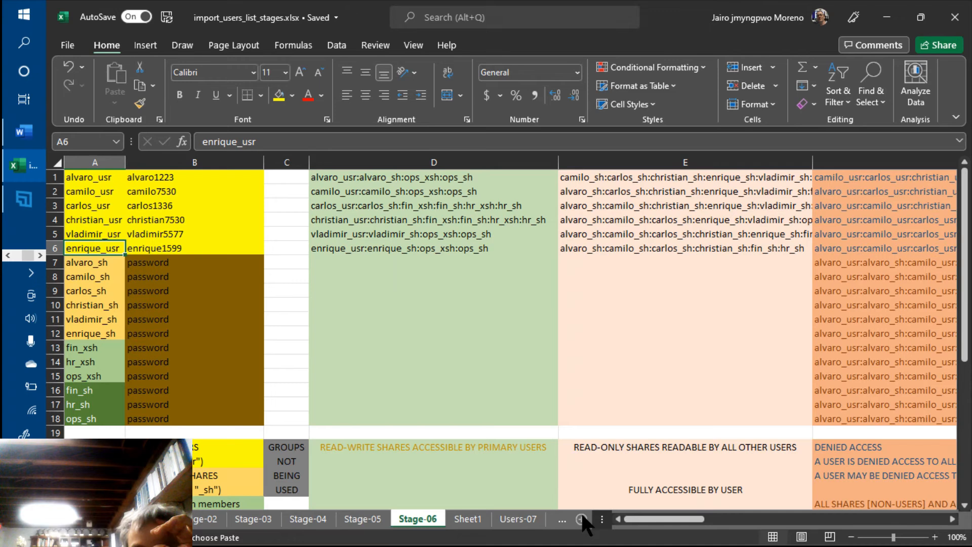
right_click(414, 520)
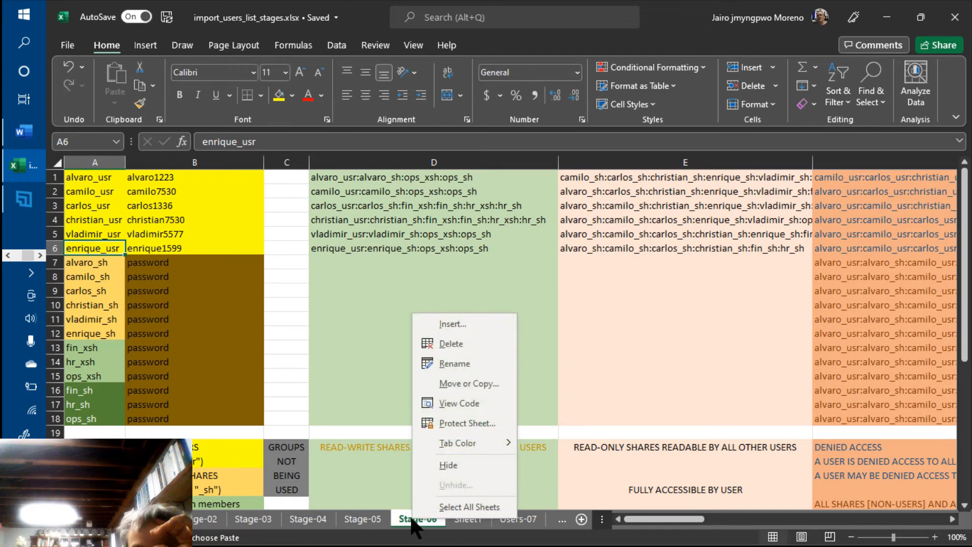
left_click(458, 383)
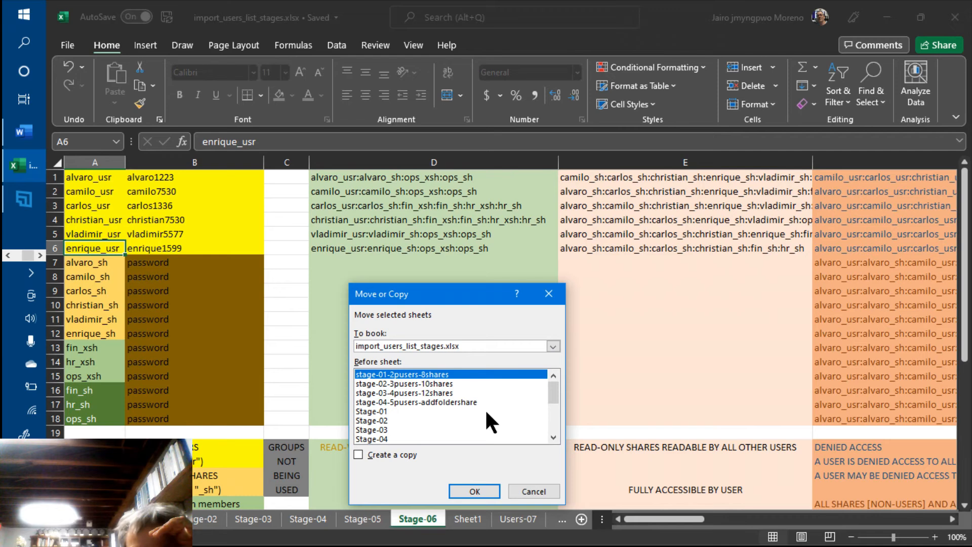
left_click(552, 438)
left_click(552, 439)
left_click(552, 439)
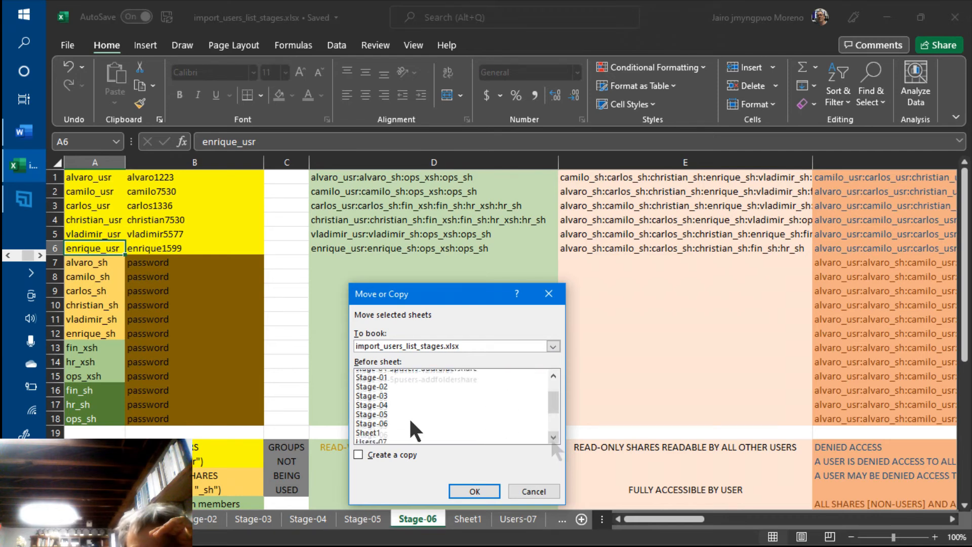
left_click(380, 432)
left_click(359, 454)
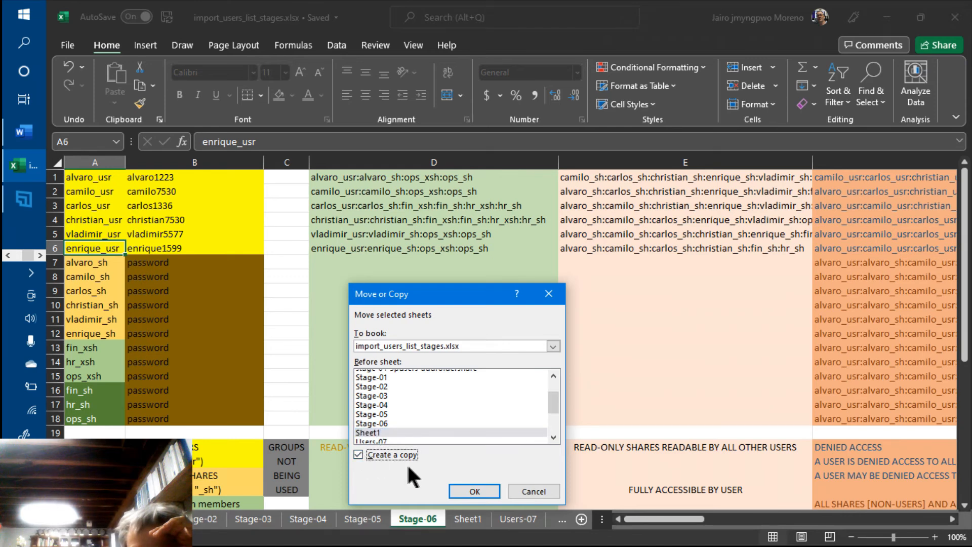
left_click(475, 490)
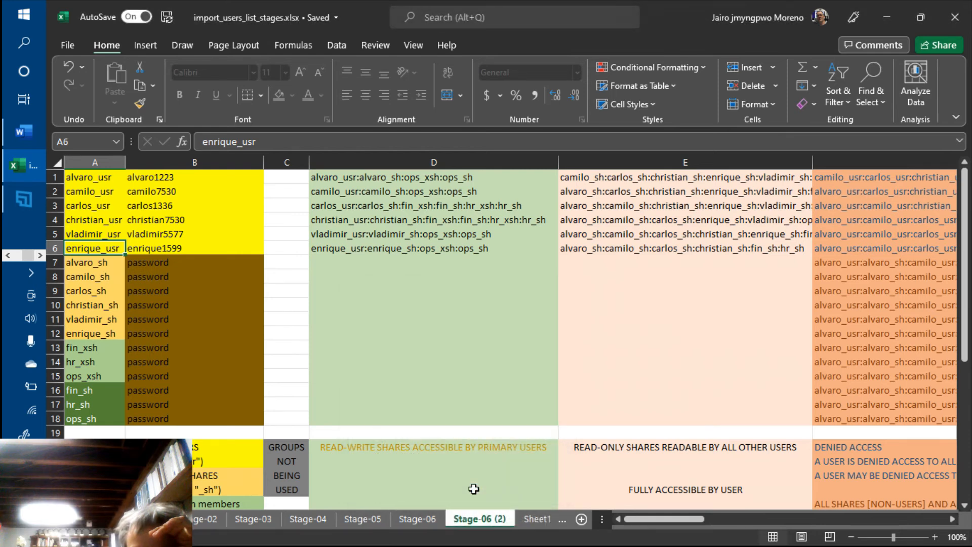
Rename the copied Stage-06 sheet as Stage-07.
right_click(492, 519)
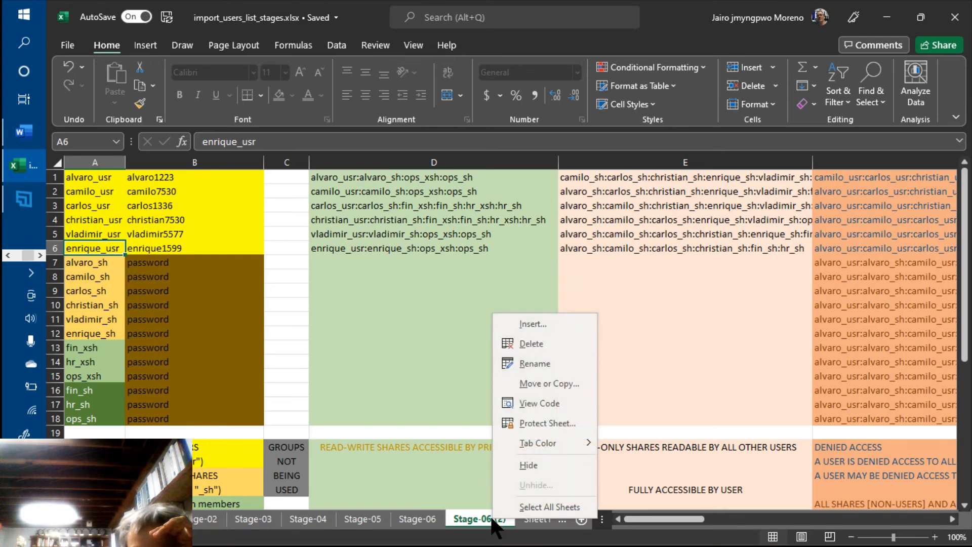
left_click(528, 365)
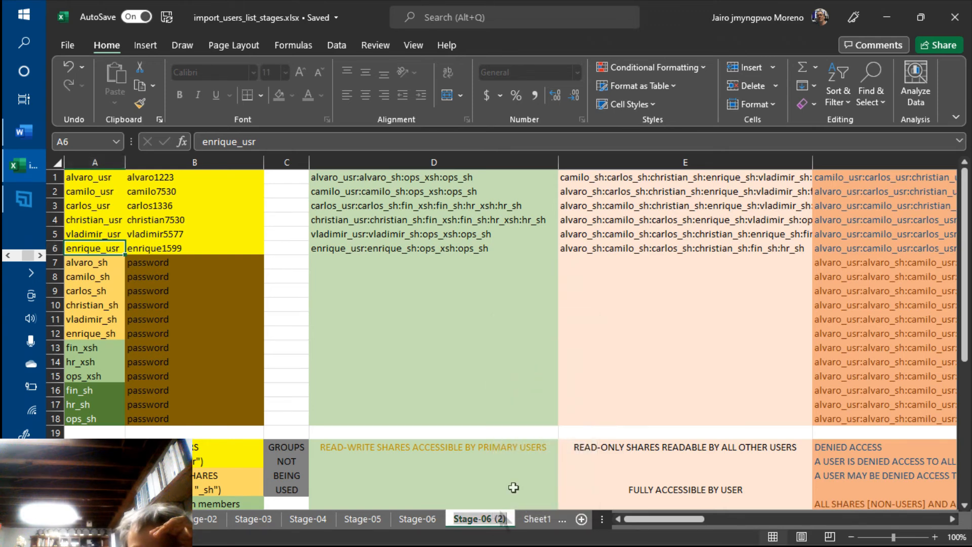
left_click(488, 518)
left_click_drag(487, 517, 508, 517)
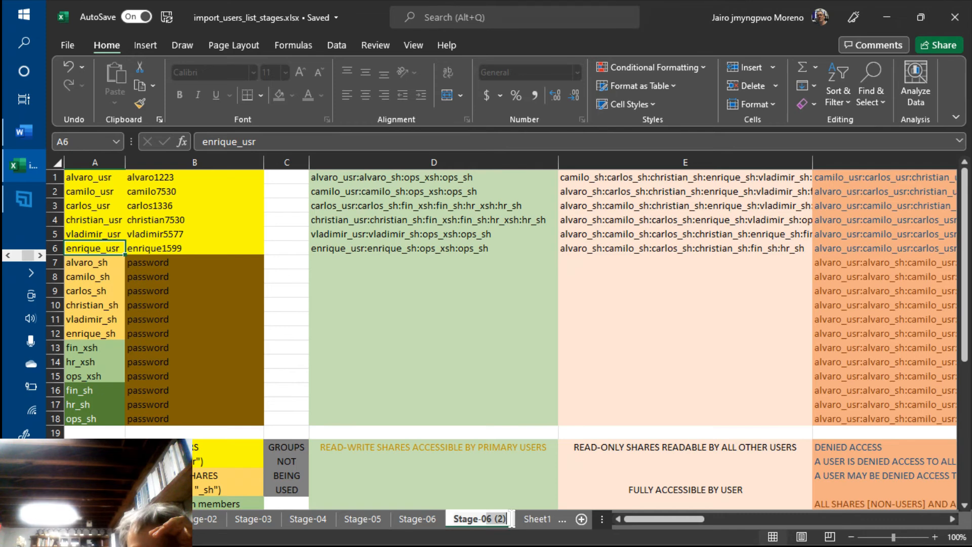
type("7")
key("Return")
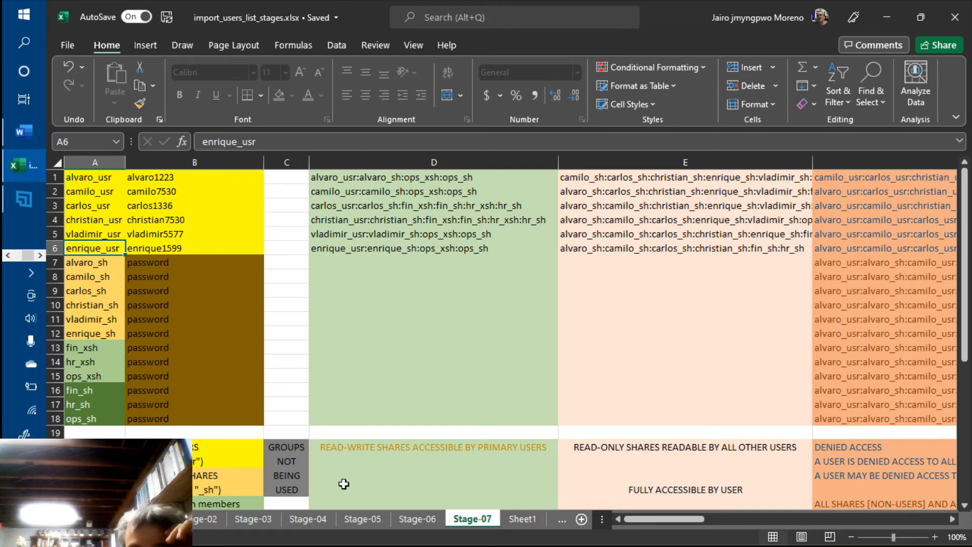
Duplicate the ops_xsh row on the Stage-07 sheet by inserting a copy of row 15 directly above it.
left_click(89, 391)
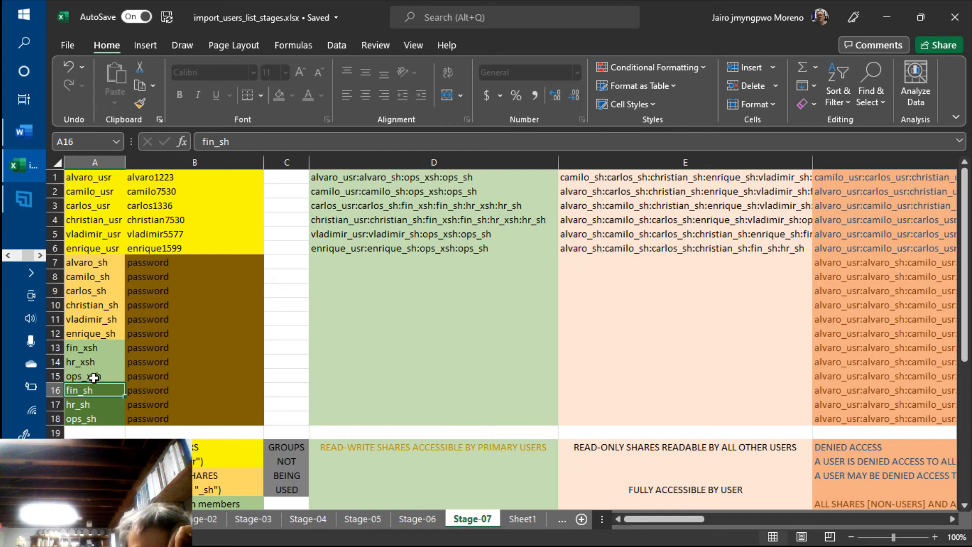
left_click(94, 378)
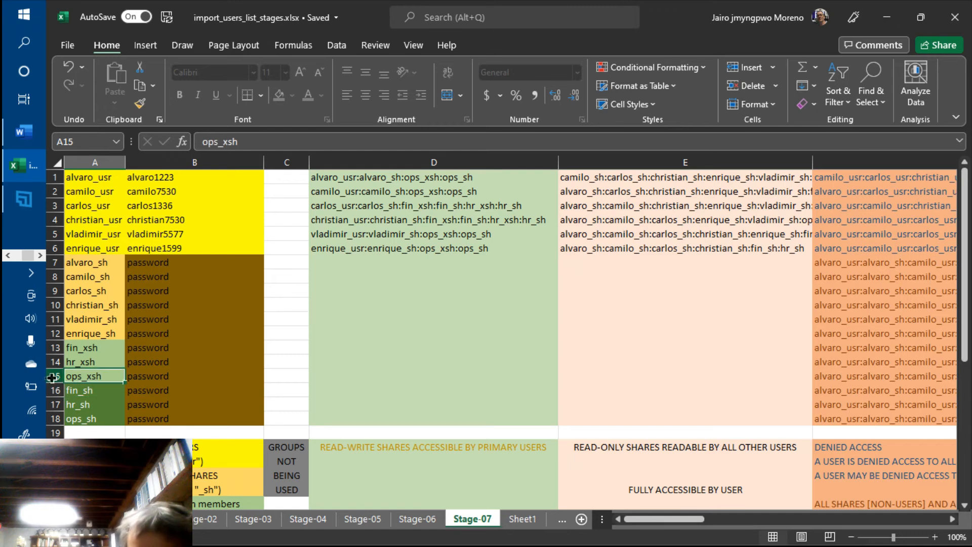
left_click(49, 376)
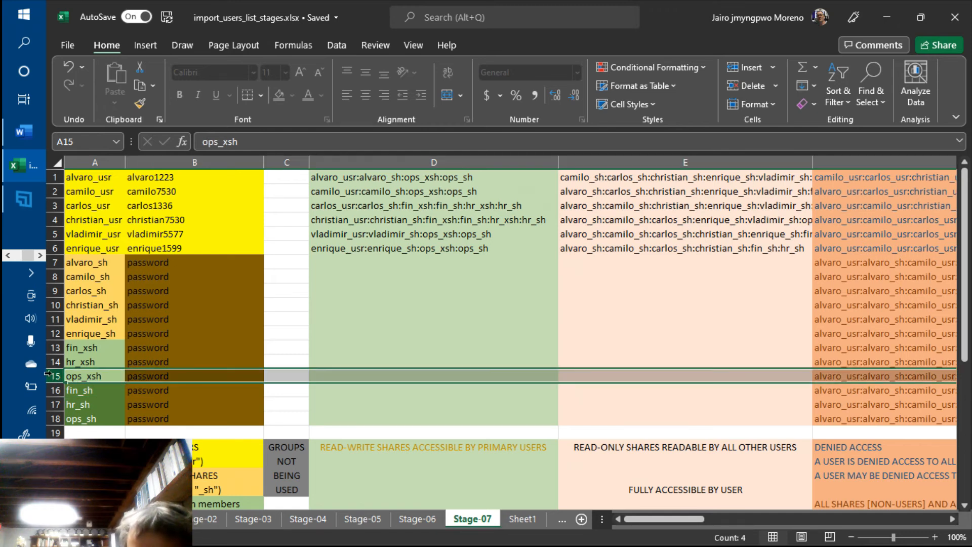
right_click(48, 376)
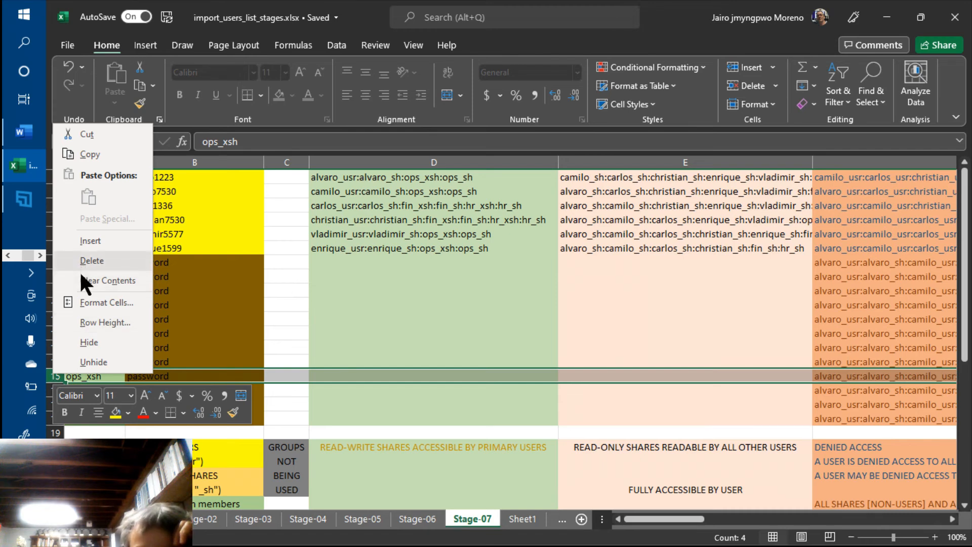
left_click(86, 155)
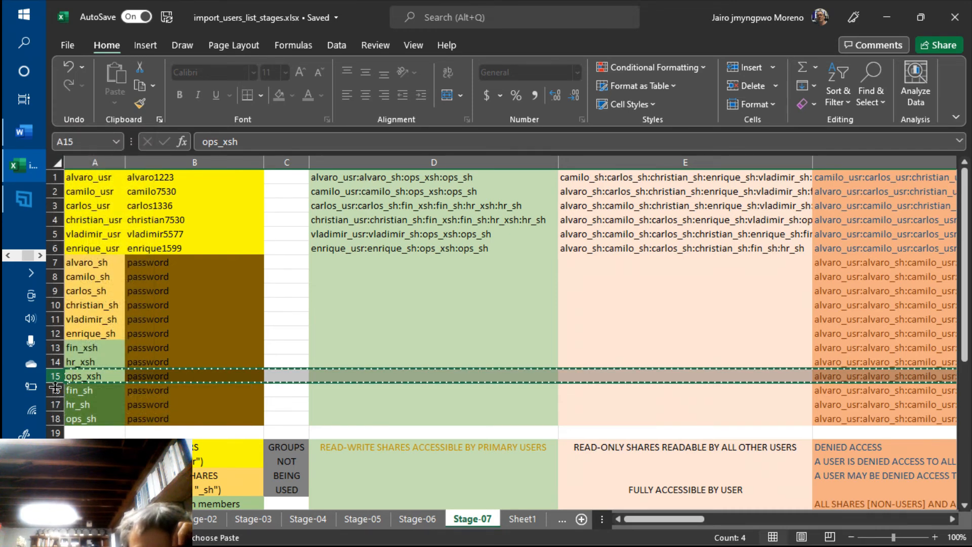
left_click(52, 390)
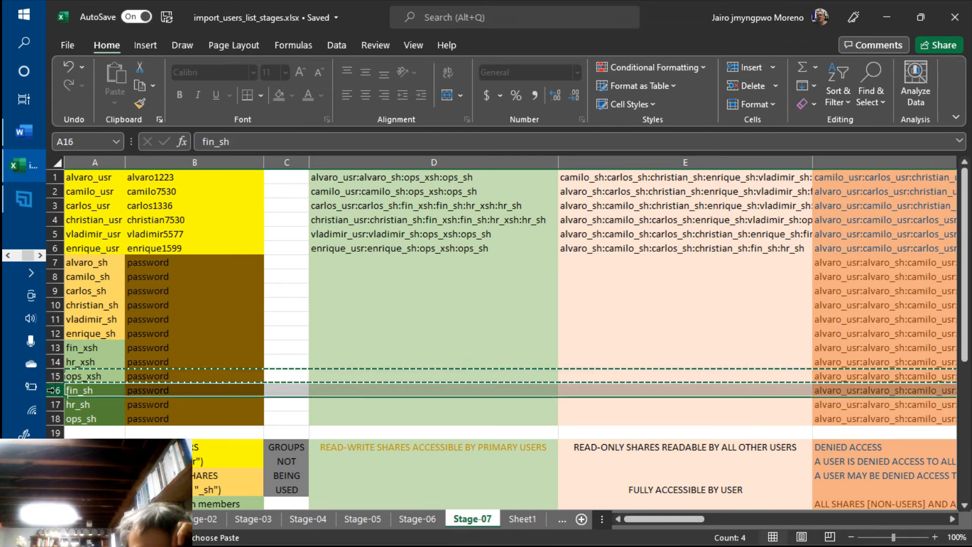
left_click(51, 376)
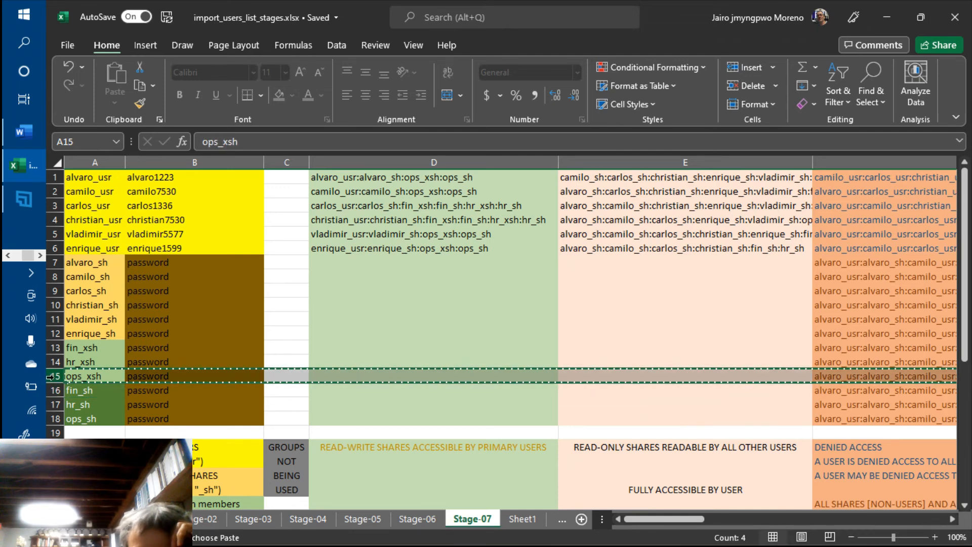
right_click(51, 377)
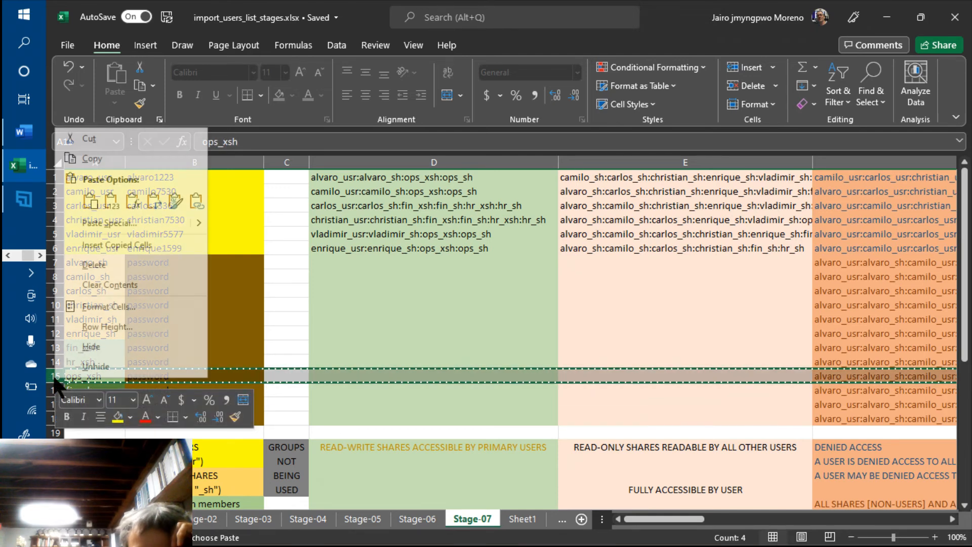
left_click(92, 248)
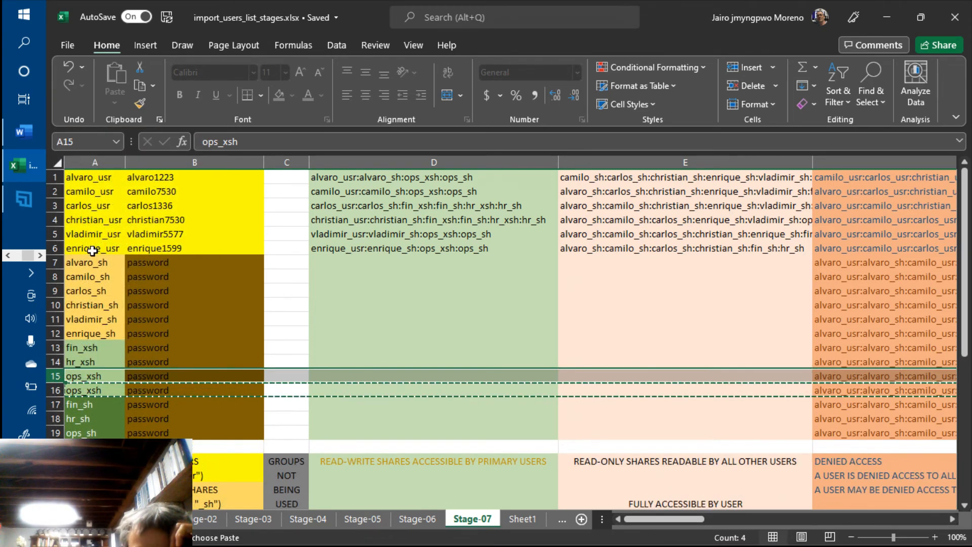
Rename the duplicated ops_xsh entry in cell A16 of the Stage-07 sheet as it_xsh.
left_click(95, 390)
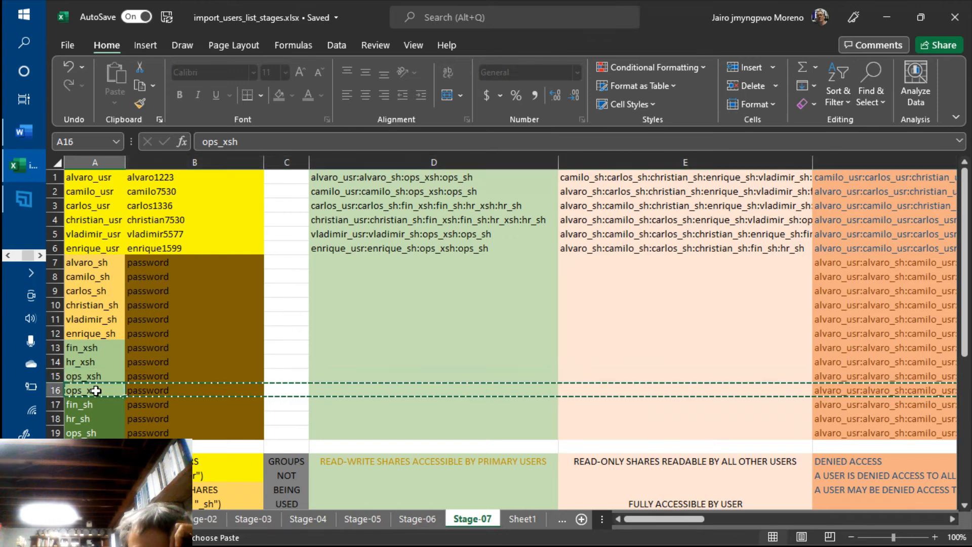
left_click(217, 143)
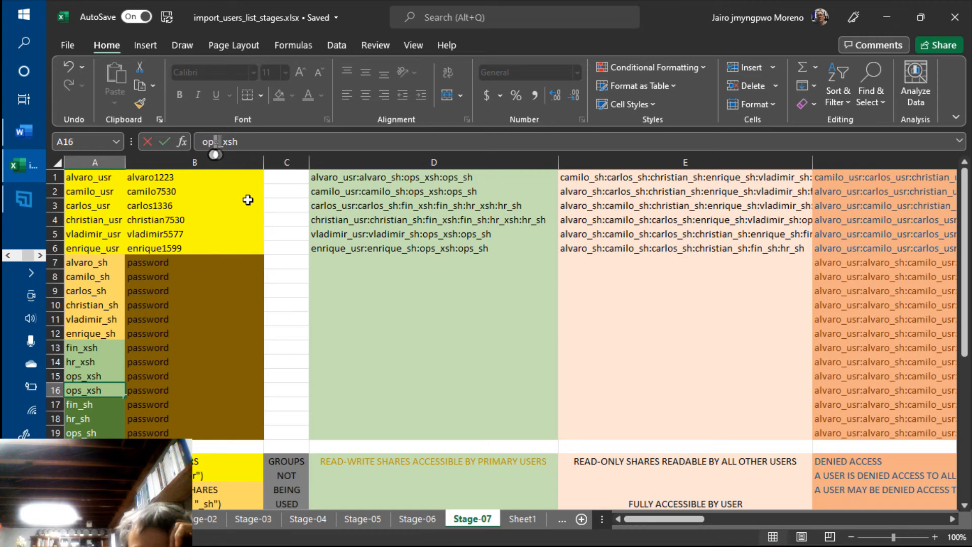
key("BackSpace")
key("BackSpace")
key("BackSpace")
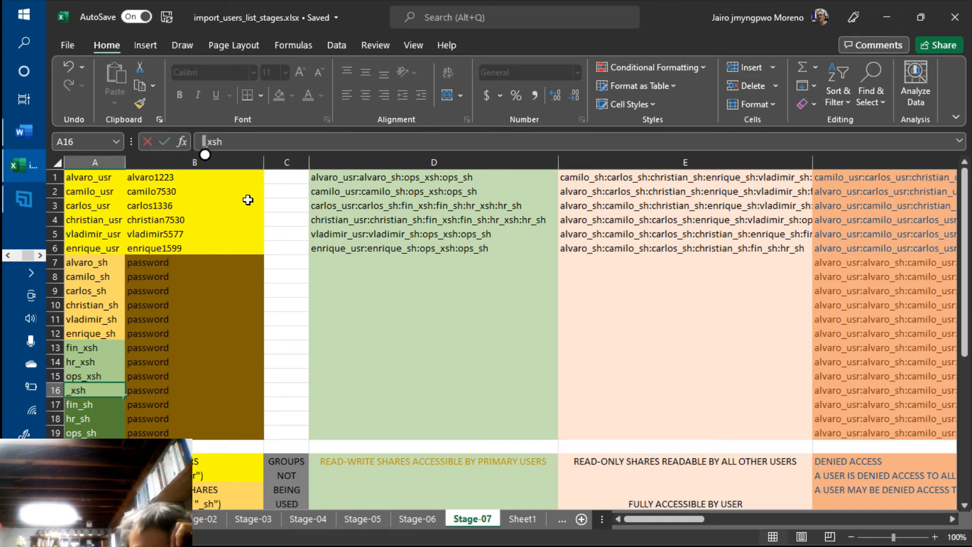
type("it")
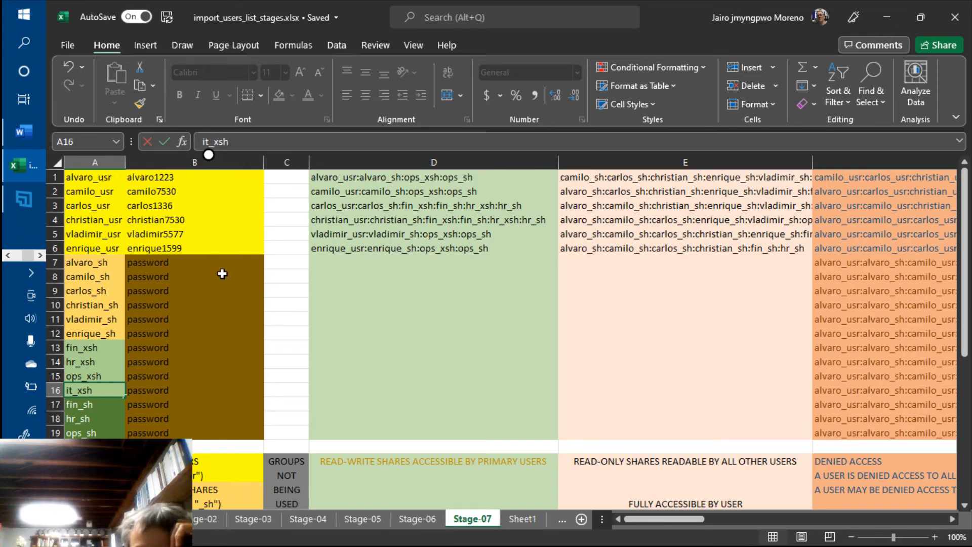
left_click(166, 391)
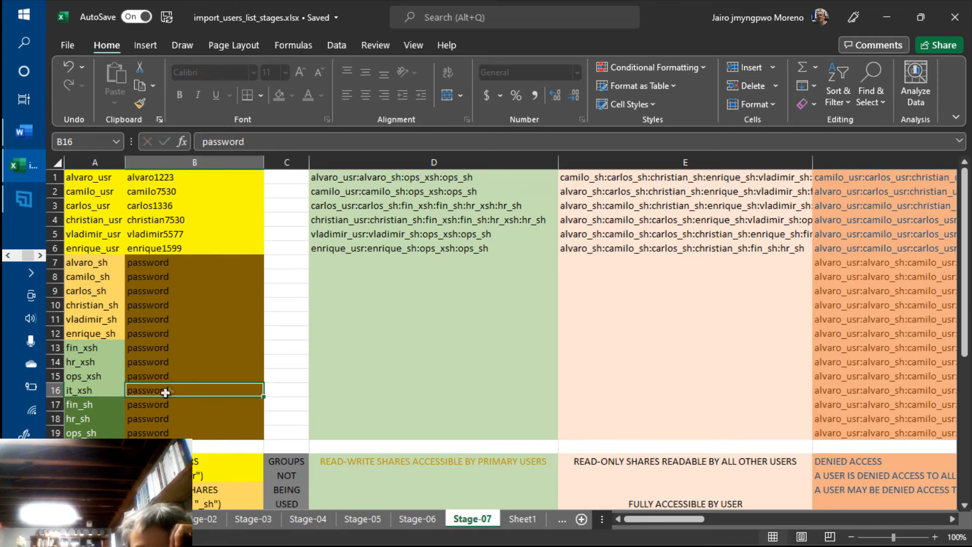
Review the it_xsh row across its access and quota columns and inspect the first user's denied-access list in F1.
left_click(101, 392)
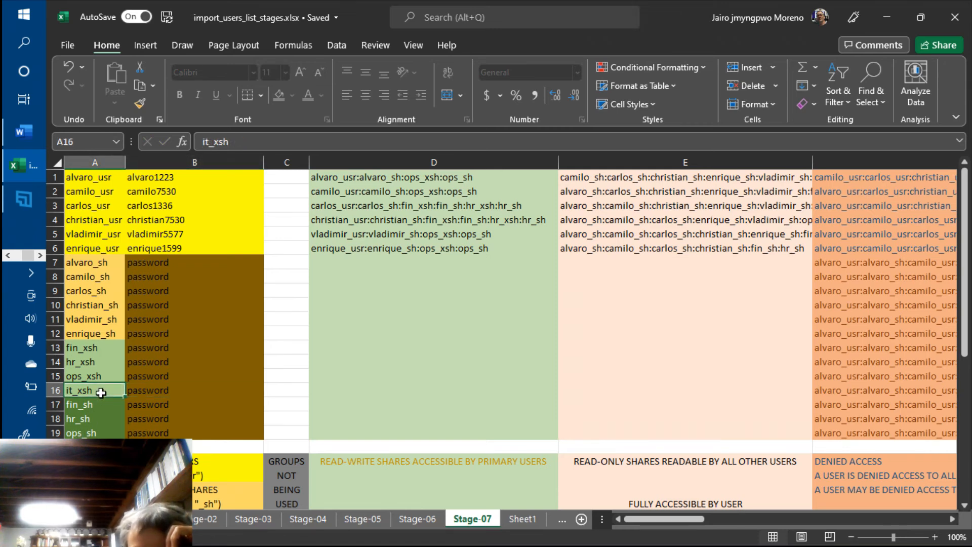
key("Right")
key("Right")
key("Right")
key("Right")
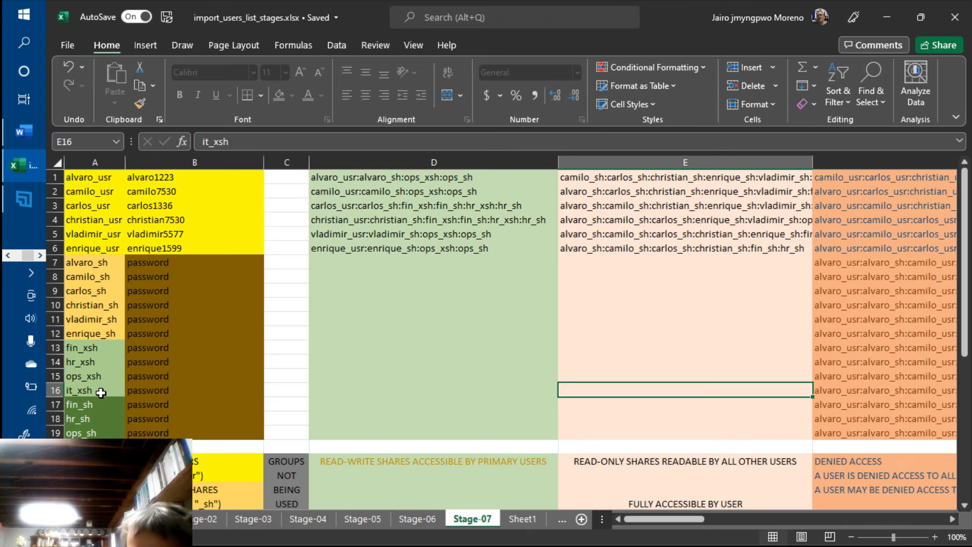
key("Right")
key("Right")
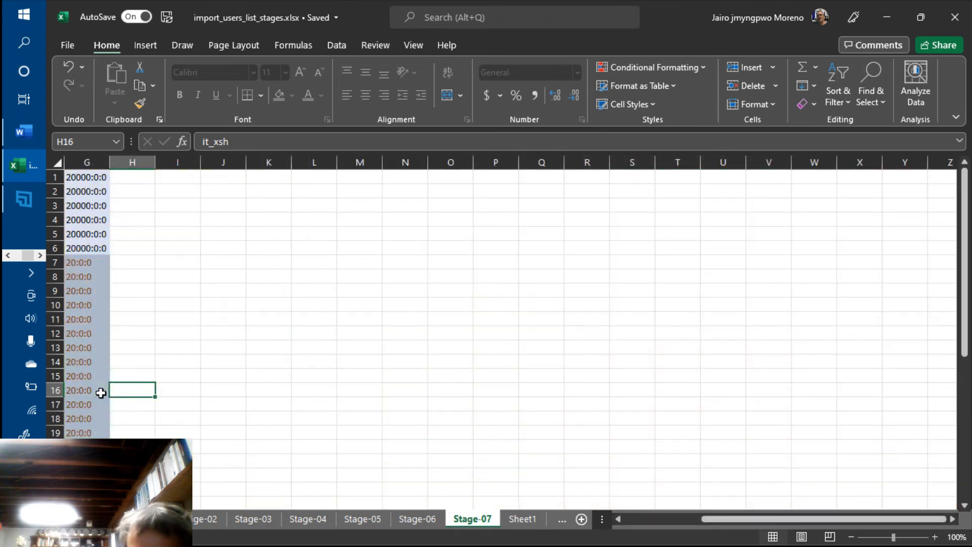
key("Left")
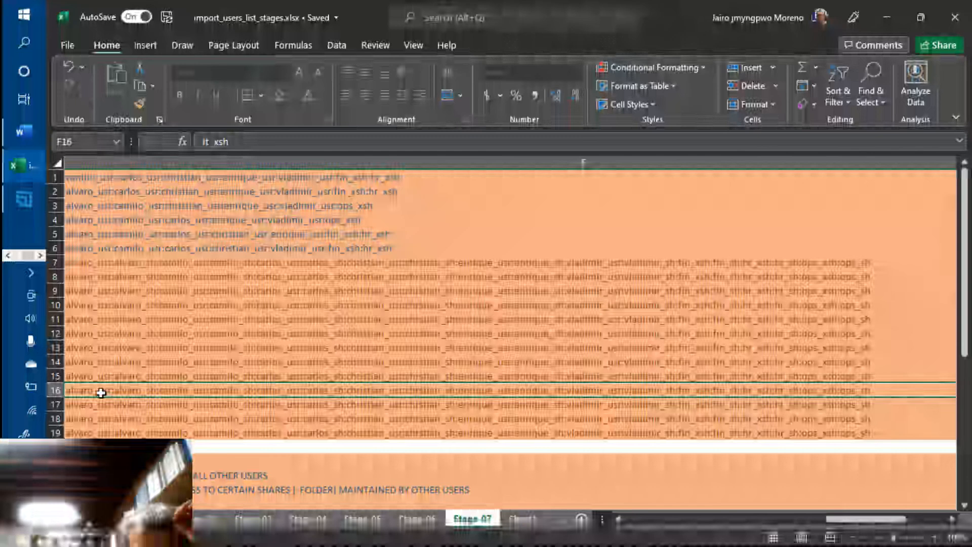
left_click(364, 179)
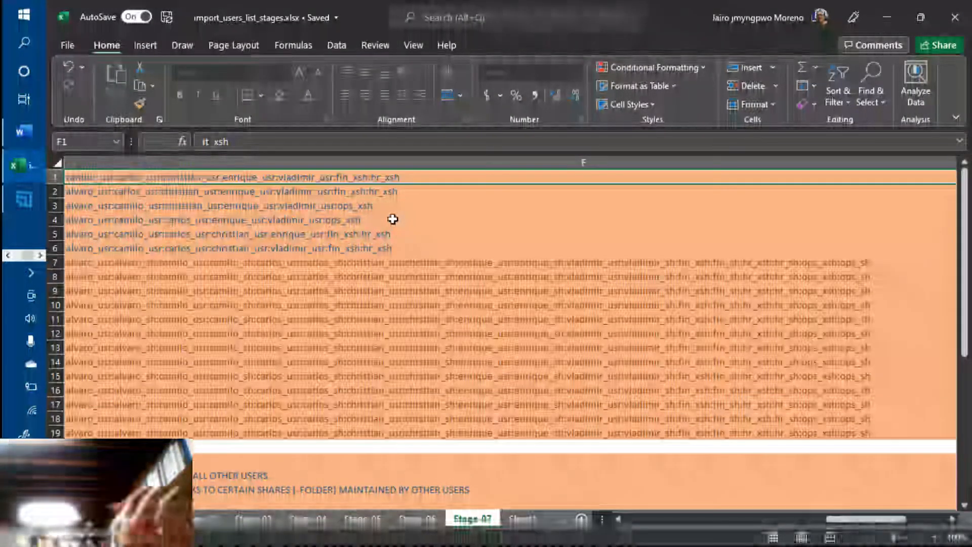
key("F2")
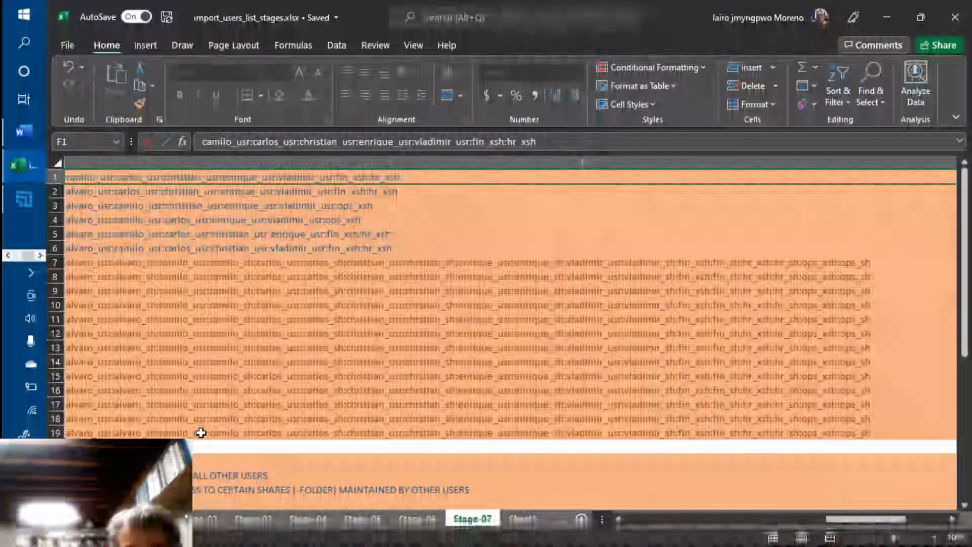
key("Escape")
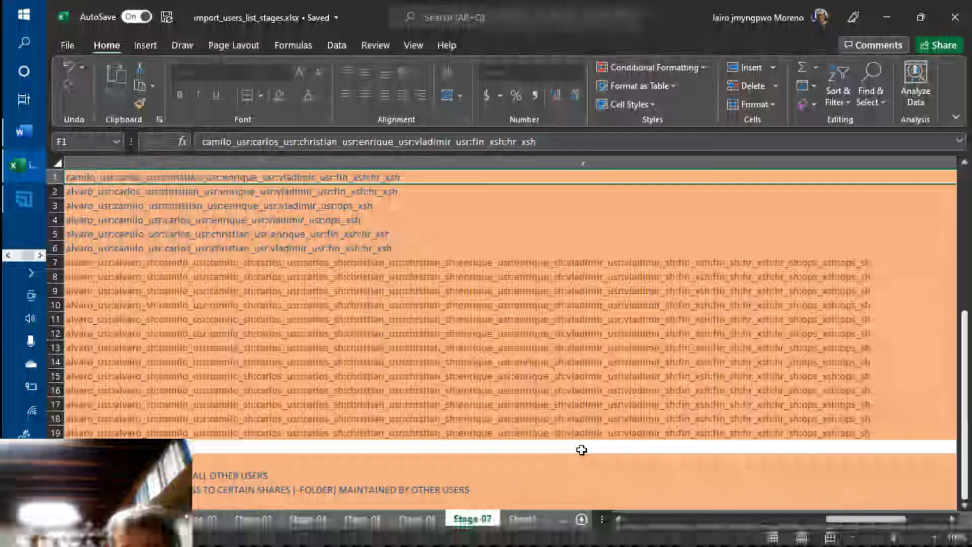
Enter the text :it_xsh in the blank cell F36 below the lists.
scroll(582, 450, "down", 8)
left_click(431, 347)
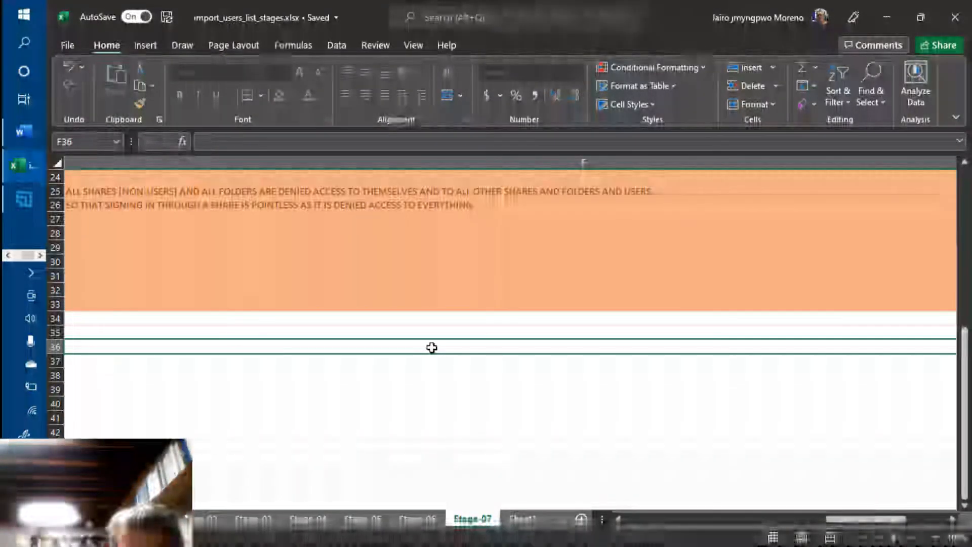
type(":")
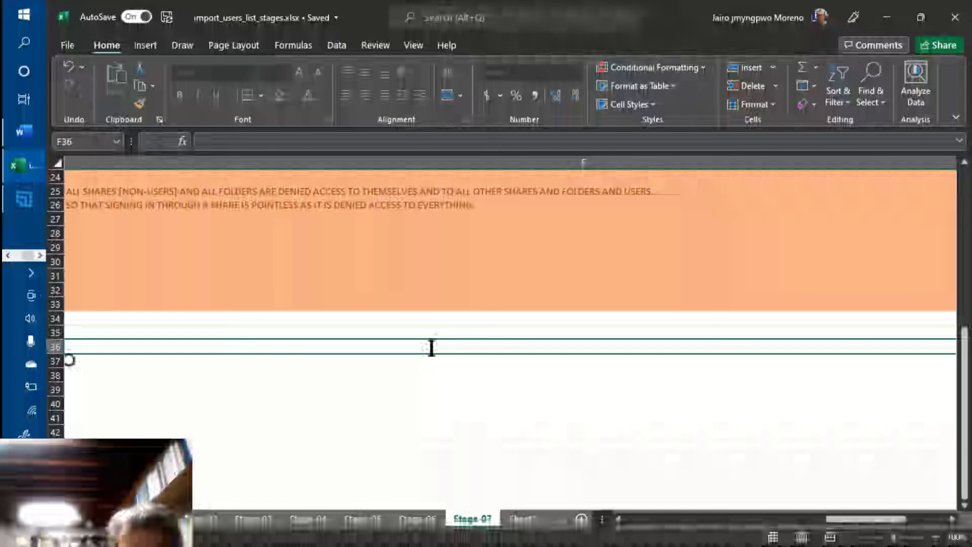
type("it_xsh")
key("ctrl+Return")
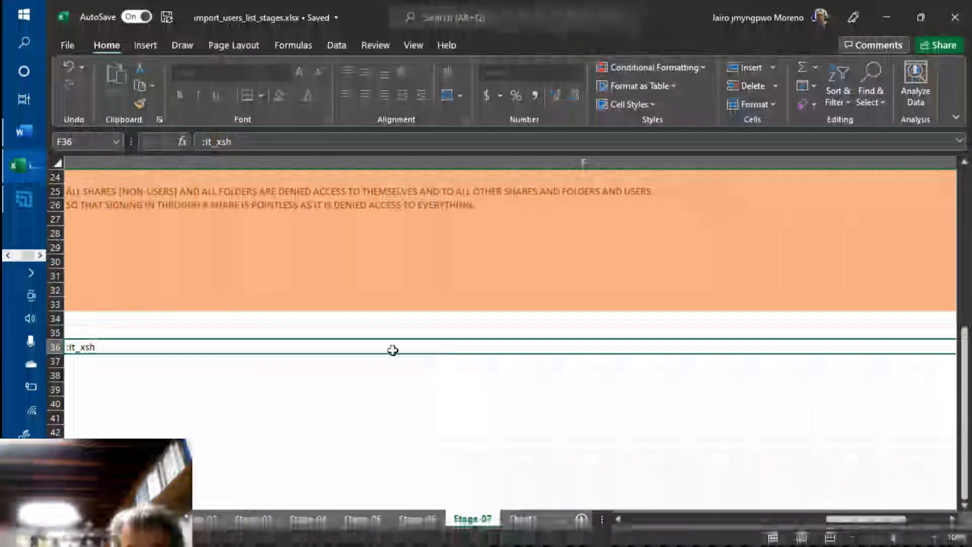
Return to cell F36 and cut its entire :it_xsh text out of the cell.
scroll(398, 364, "left", 5)
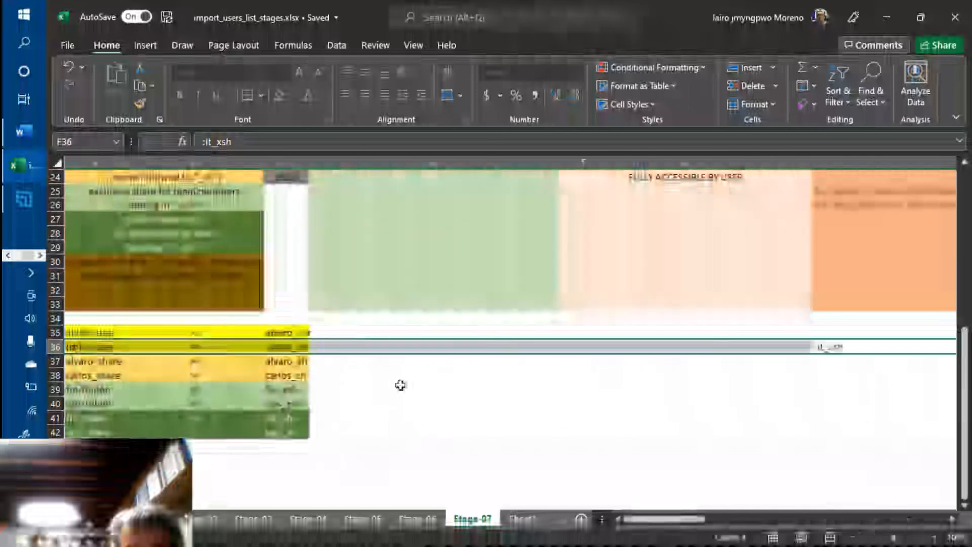
left_click(415, 502)
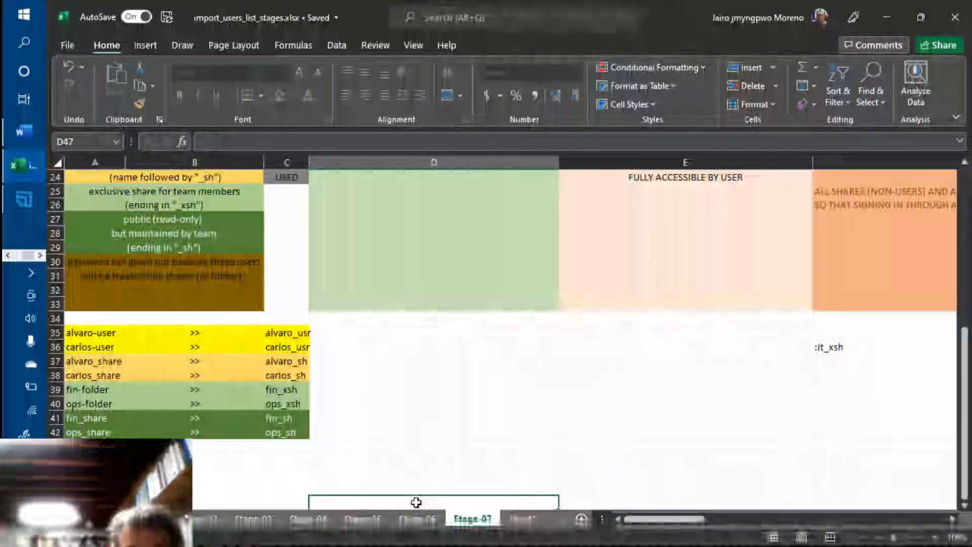
scroll(416, 503, "down", 2)
key("Up")
key("Up")
key("Up")
key("Up")
key("Up")
key("Up")
key("Up")
key("Up")
key("Up")
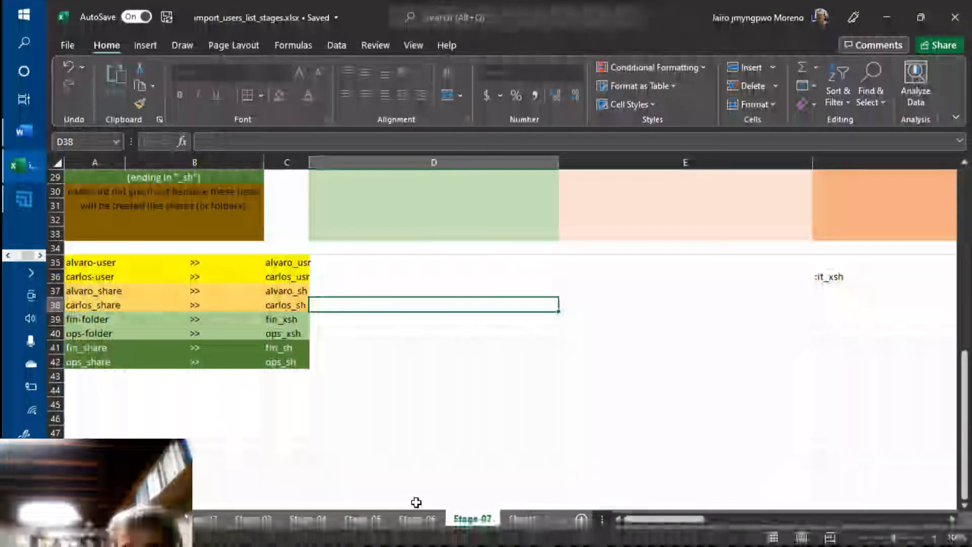
key("Up")
key("Up")
key("Right")
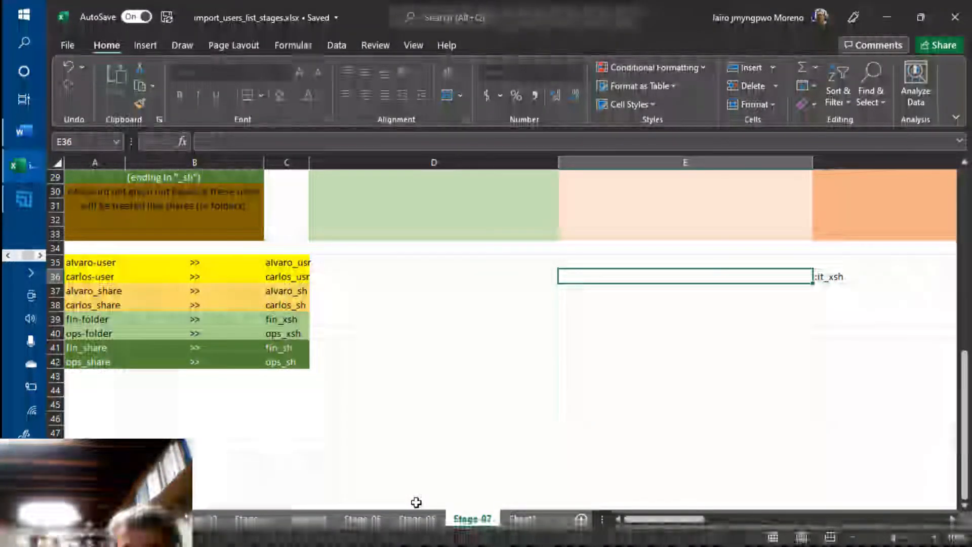
key("Right")
key("Right")
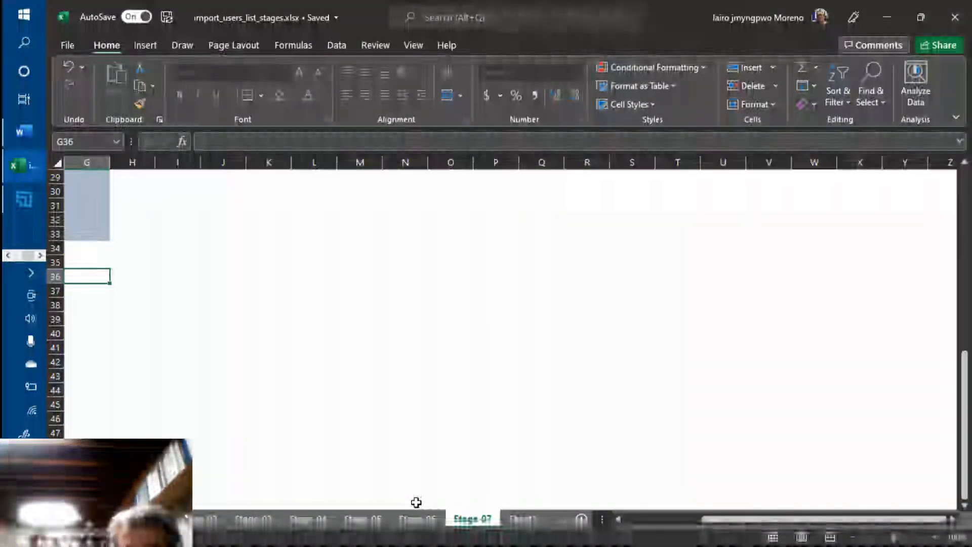
key("Left")
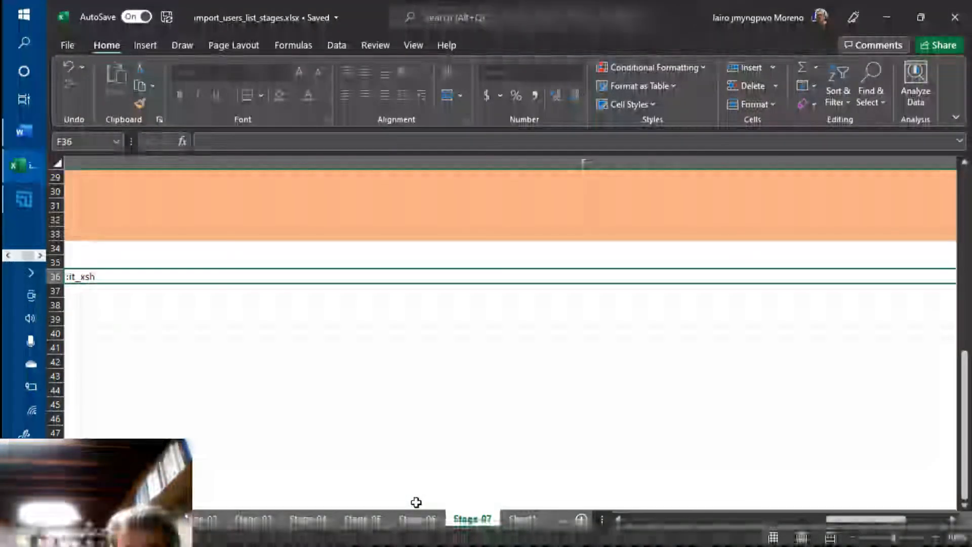
key("F2")
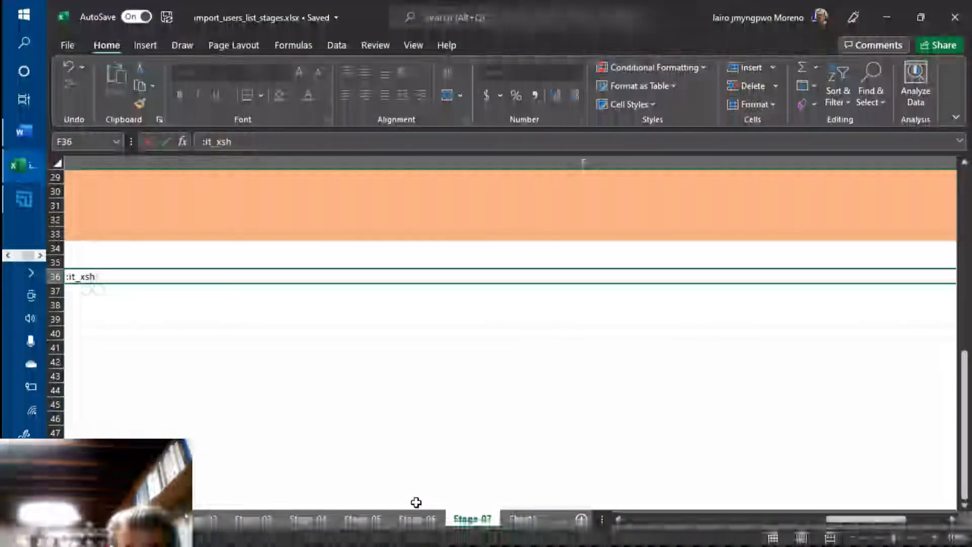
key("shift+Left")
key("shift+Left")
key("shift+Left")
key("shift+Left")
key("shift+Left")
key("shift+Left")
key("shift+Left")
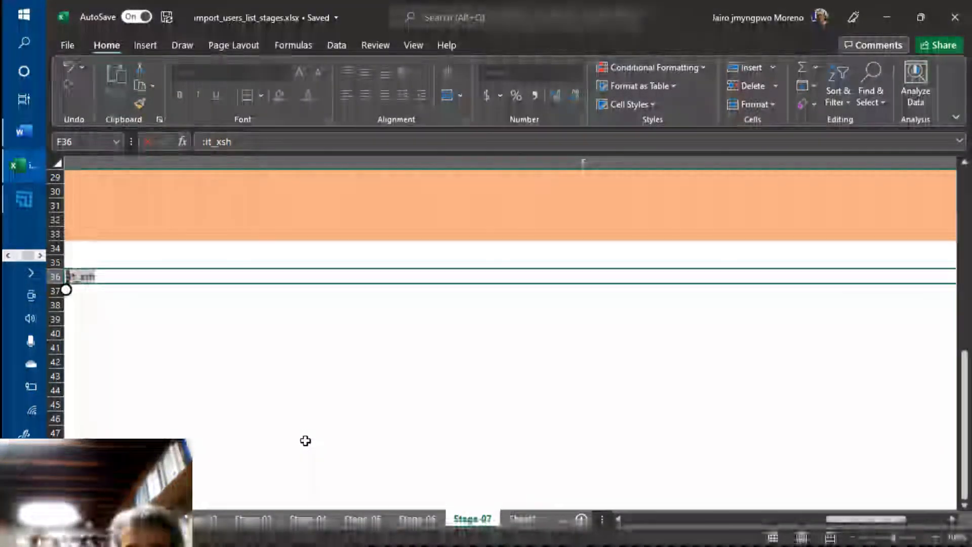
key("BackSpace")
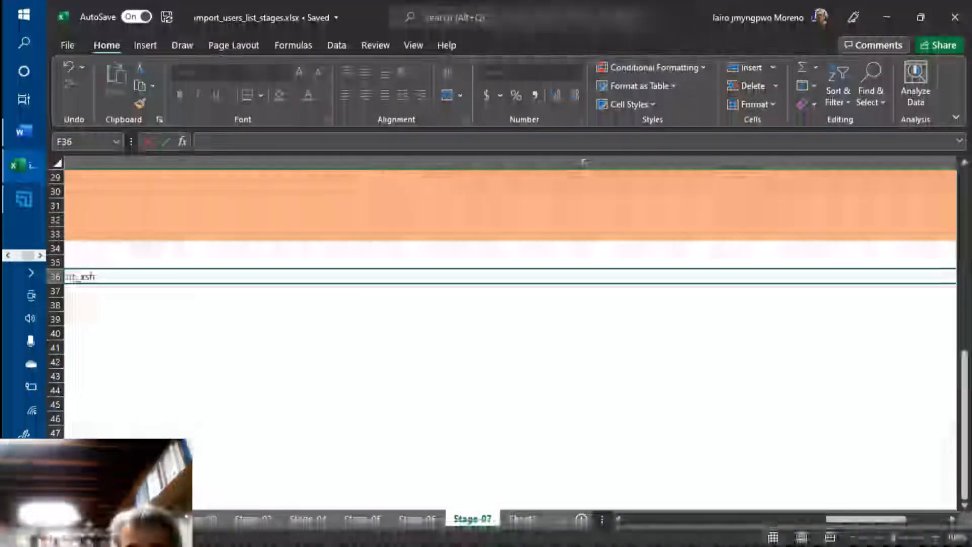
Append :it_xsh to the end of the denied-access lists in cells F1 and F2.
scroll(67, 290, "up", 4)
scroll(314, 278, "up", 5)
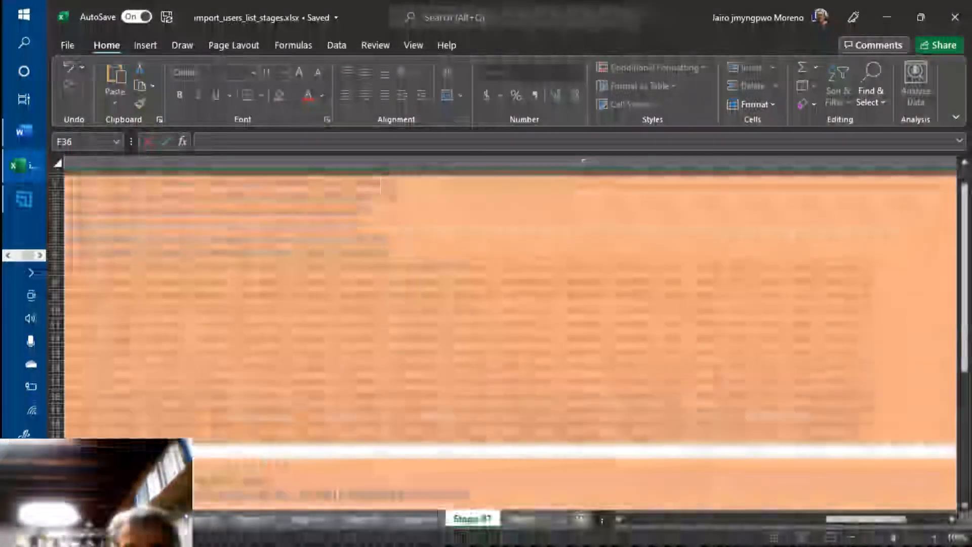
left_click(334, 177)
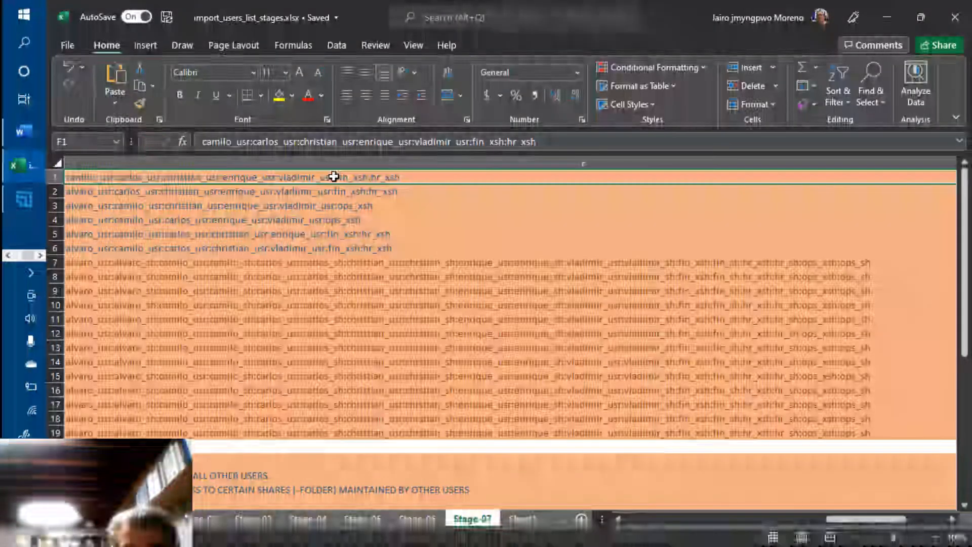
key("F2")
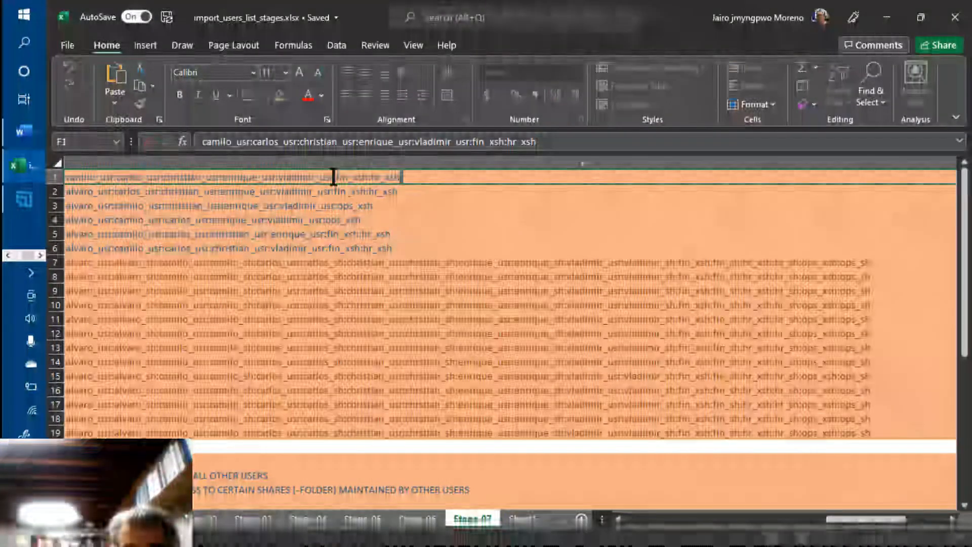
type(":it_xsh")
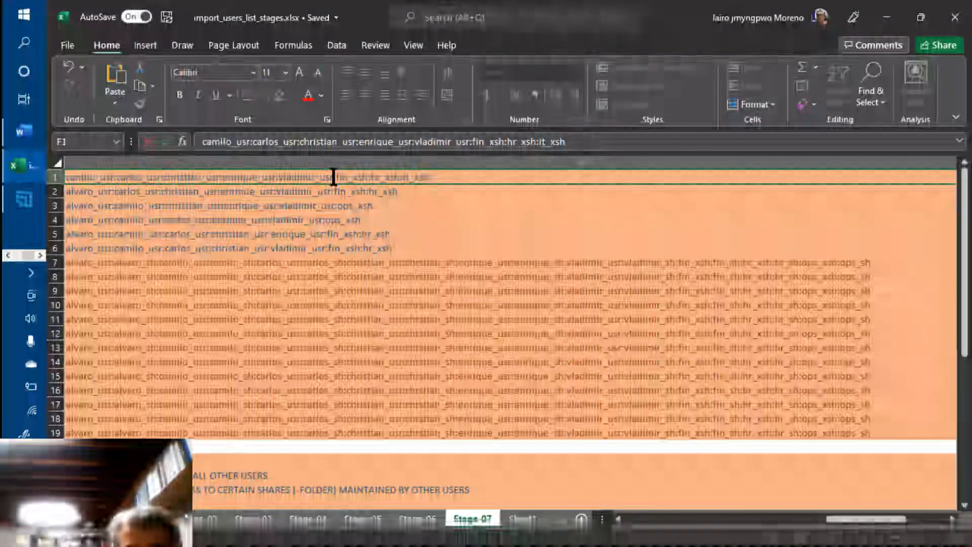
key("Return")
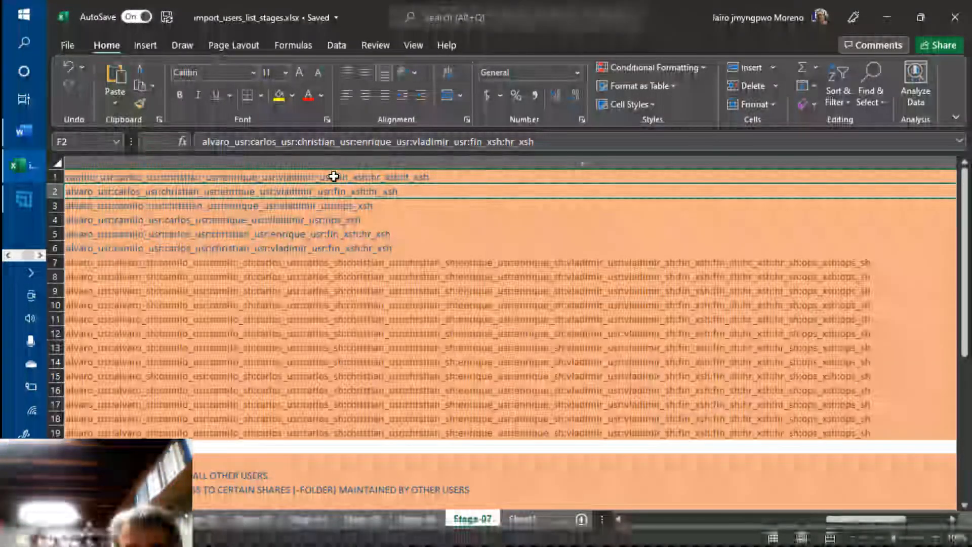
key("F2")
type(":it_xsh")
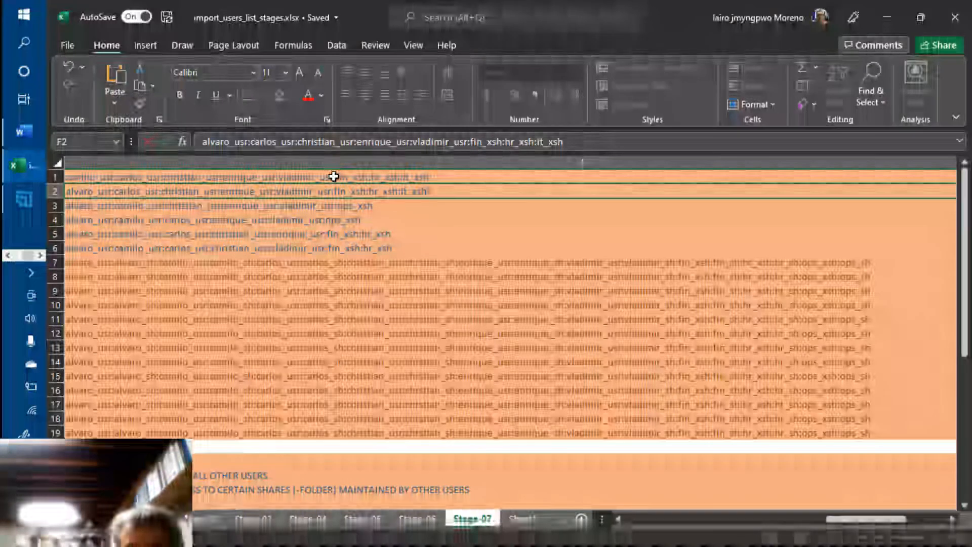
key("Return")
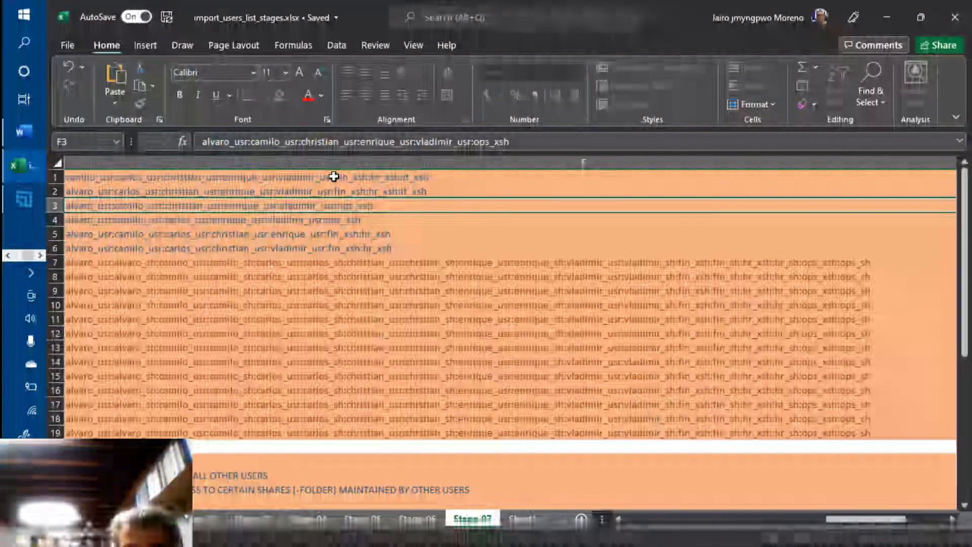
Append :it_xsh to the end of the denied-access lists in cells F3 and F4.
key("F2")
type(":it_xsh")
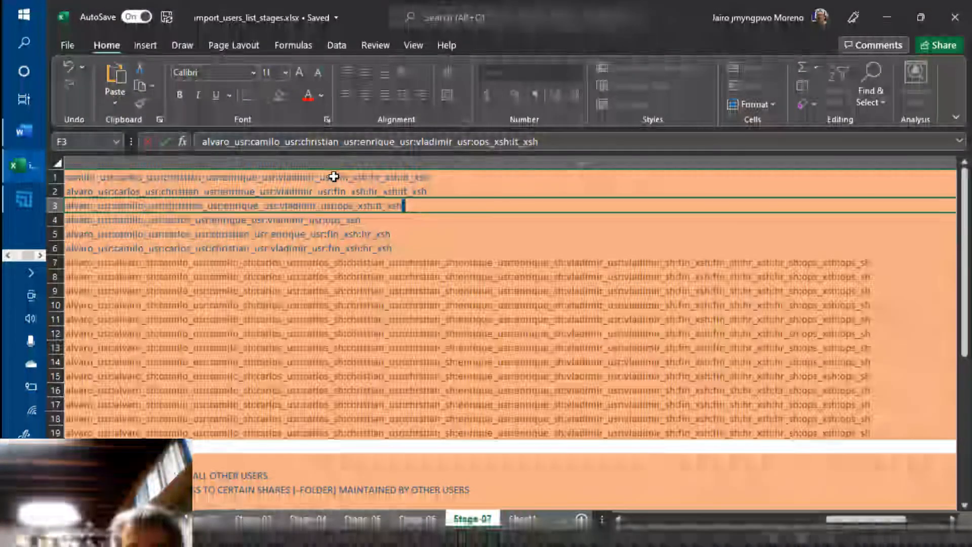
key("Return")
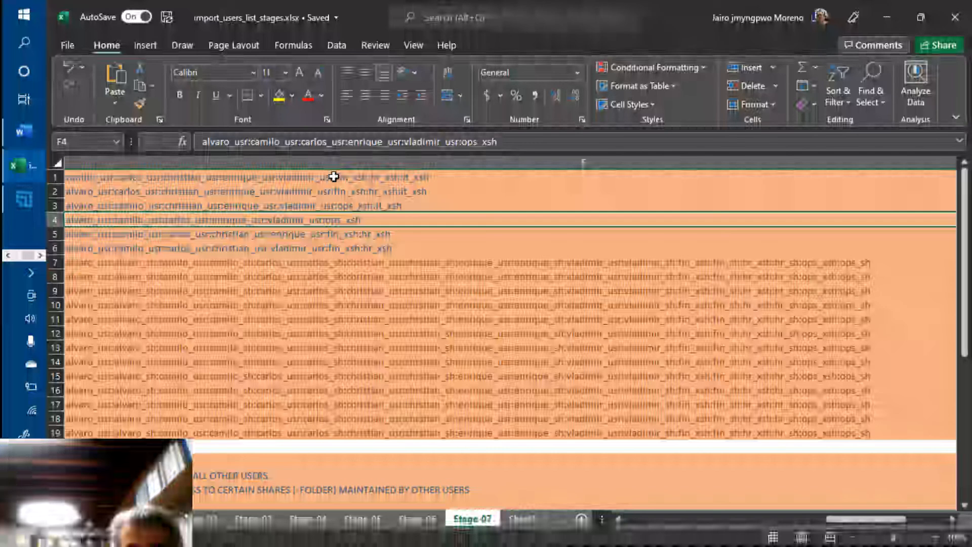
key("F2")
type(":it_xsh")
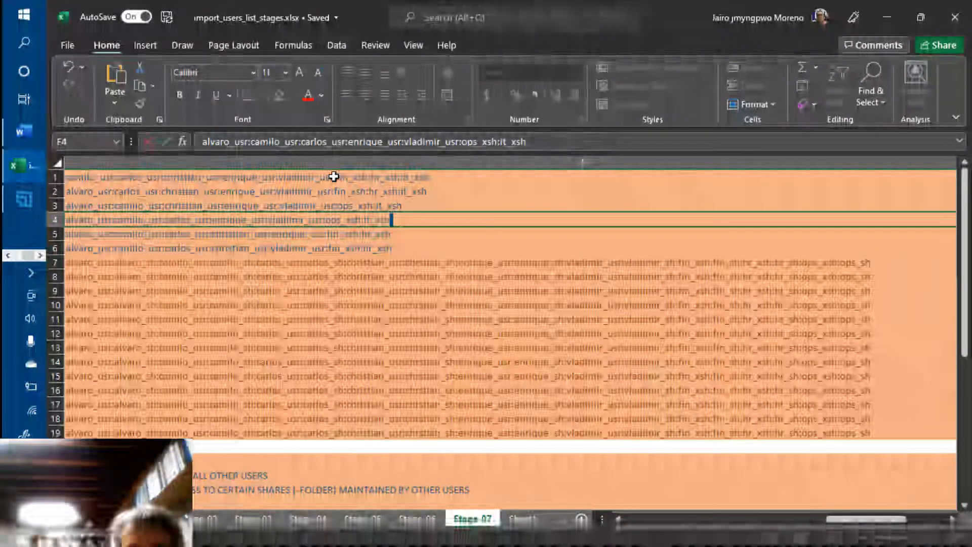
key("Return")
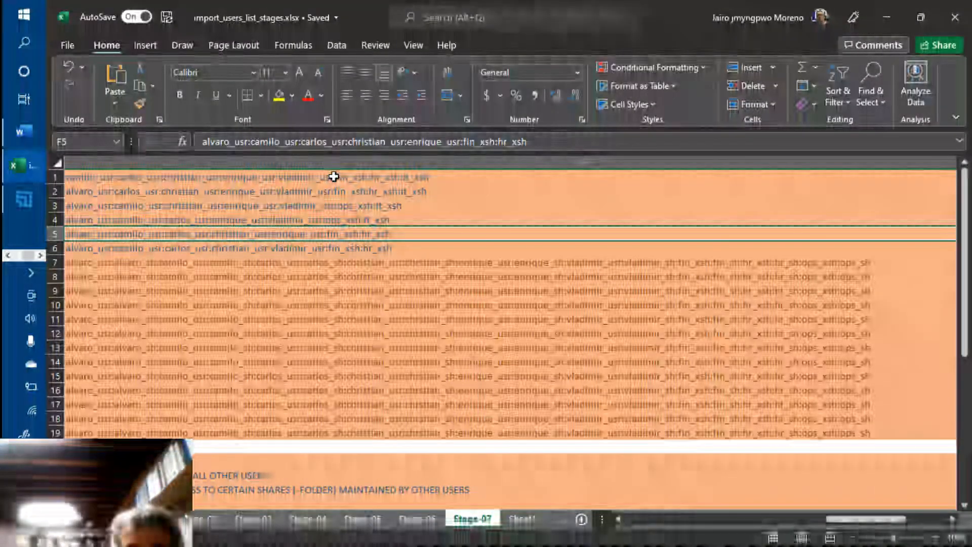
Append :it_xsh to the end of the denied-access lists in cells F5 and F6.
key("F2")
type(":it_xsh")
key("Return")
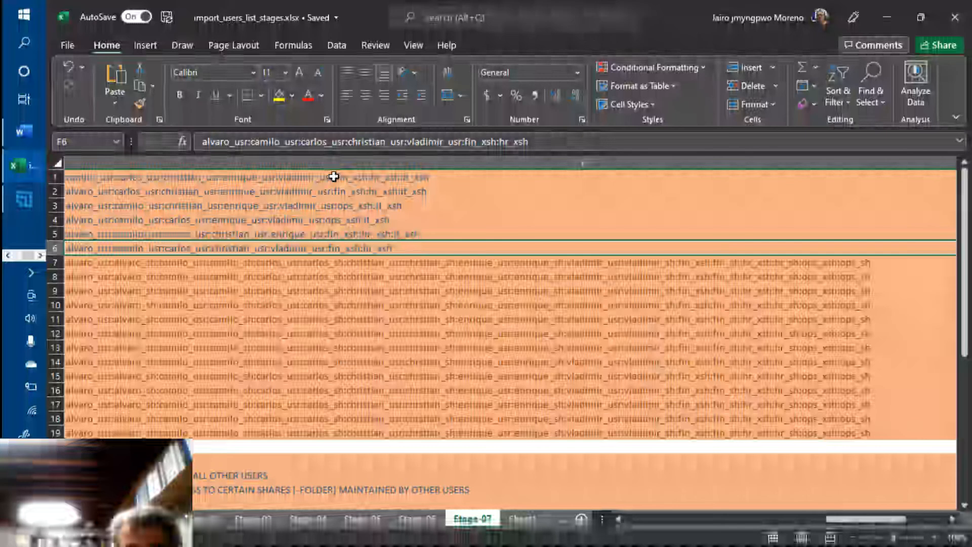
key("F2")
type(":it_xsh")
key("Return")
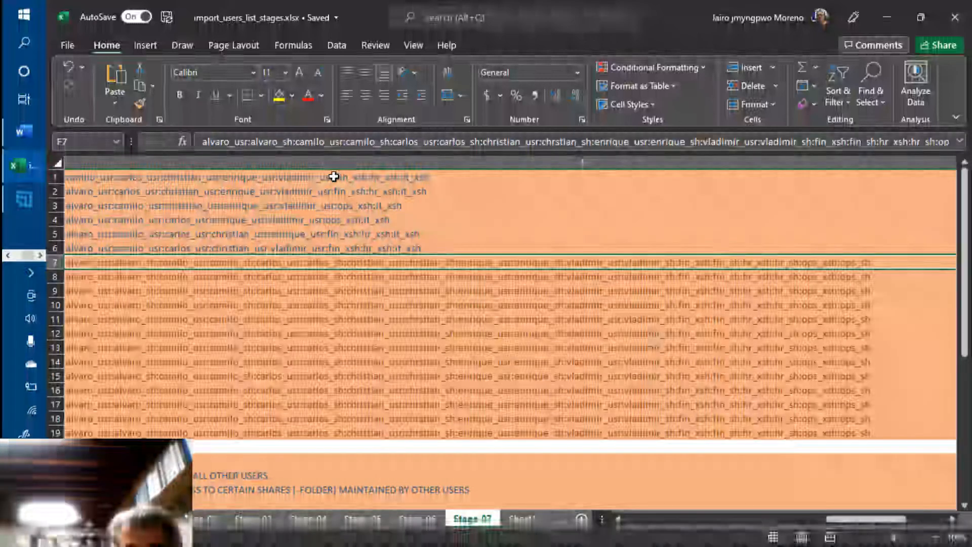
Append :it_xsh to the end of the denied-access lists in cells F7 and F8.
key("F2")
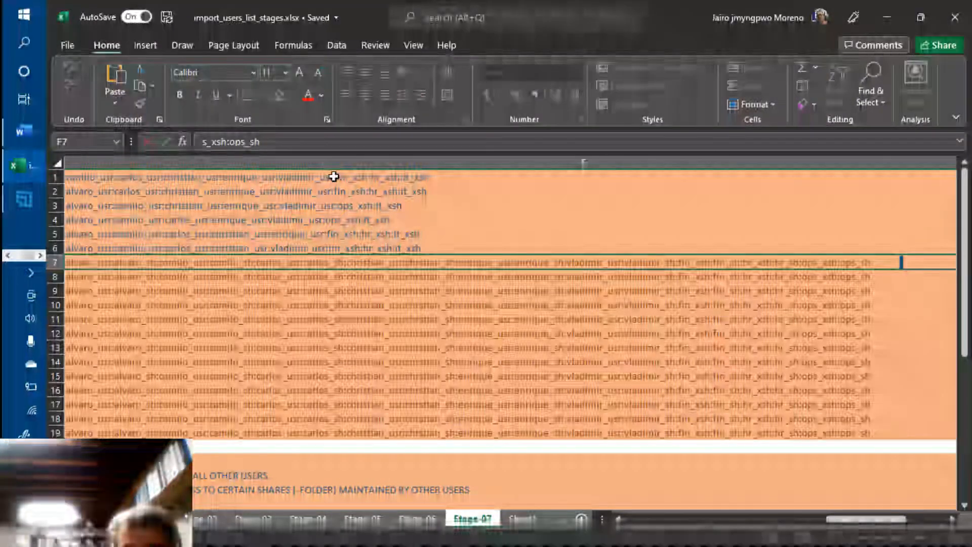
type(":it_xsh")
key("Return")
key("F2")
type(":it_xsh")
key("Return")
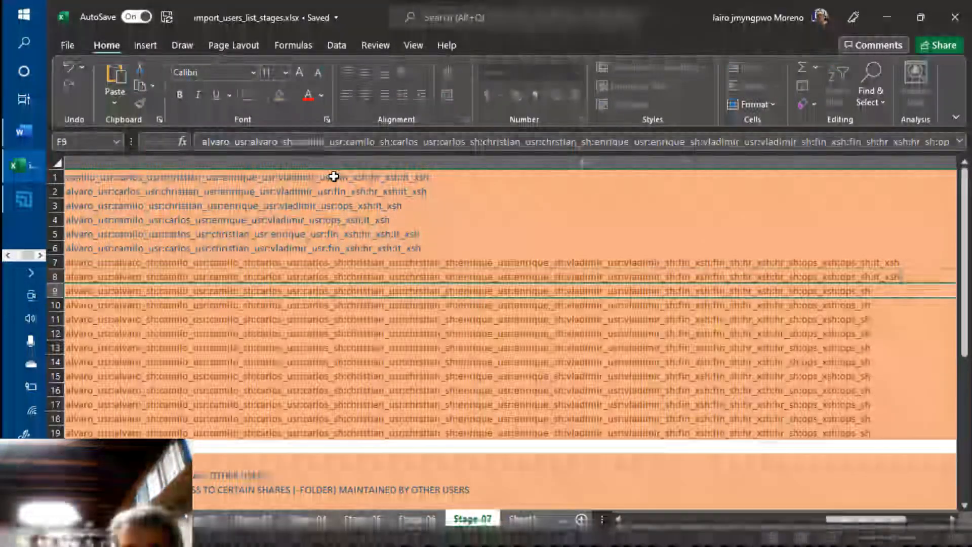
Copy the updated denied-access list from cell F8 into cell F9.
key("Up")
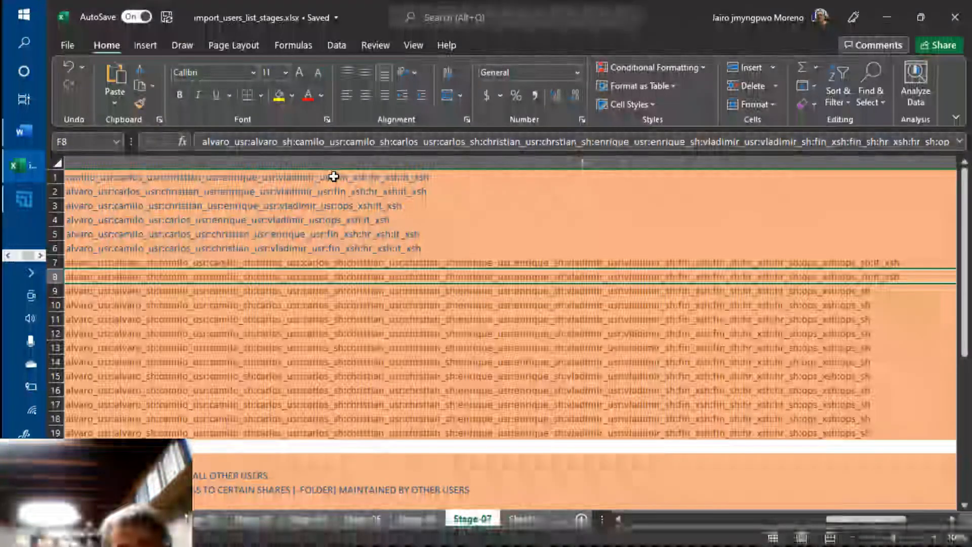
key("ctrl+c")
key("Down")
key("ctrl+v")
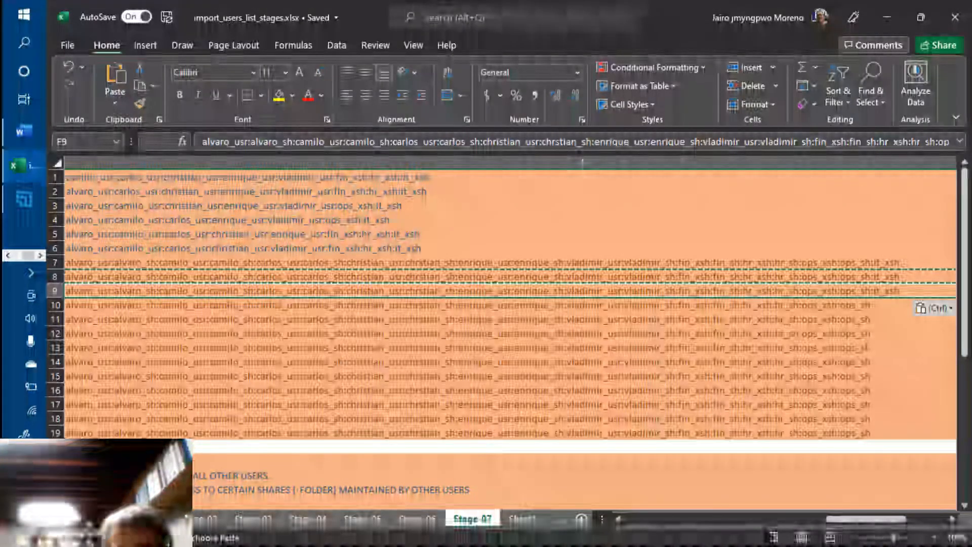
Examine the Stage-07 columns from the user names across the share access lists to column G.
left_click_drag(833, 525, 664, 521)
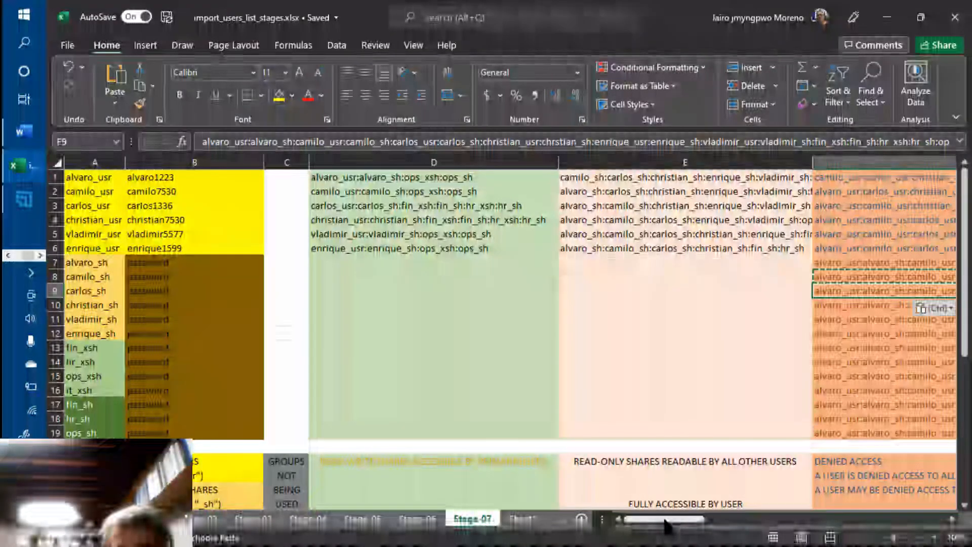
left_click_drag(666, 522, 689, 523)
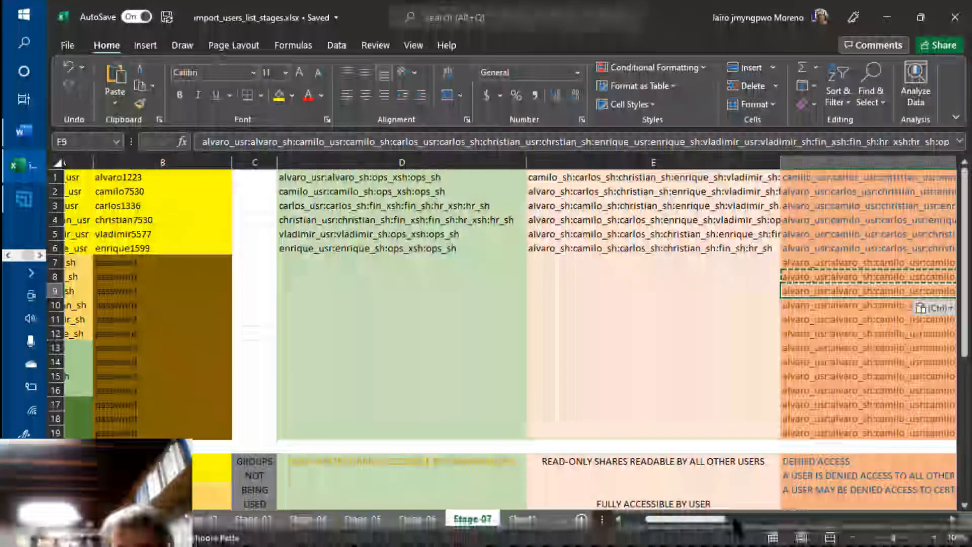
left_click_drag(720, 519, 769, 519)
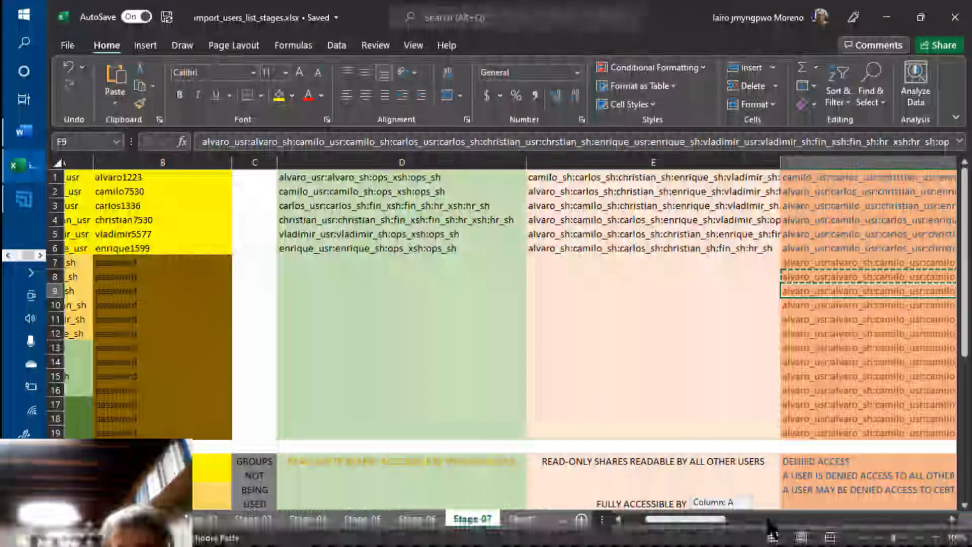
left_click_drag(768, 519, 821, 520)
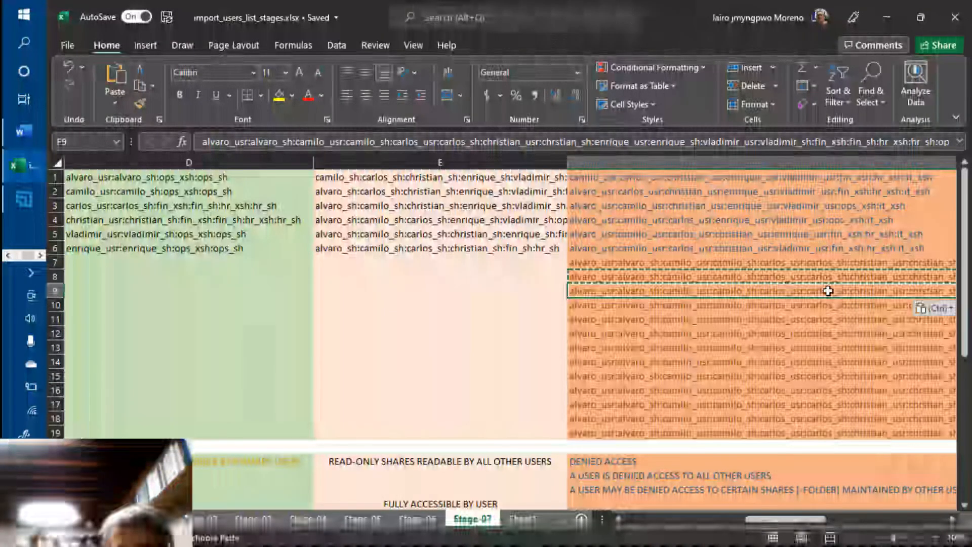
key("Right")
key("Right")
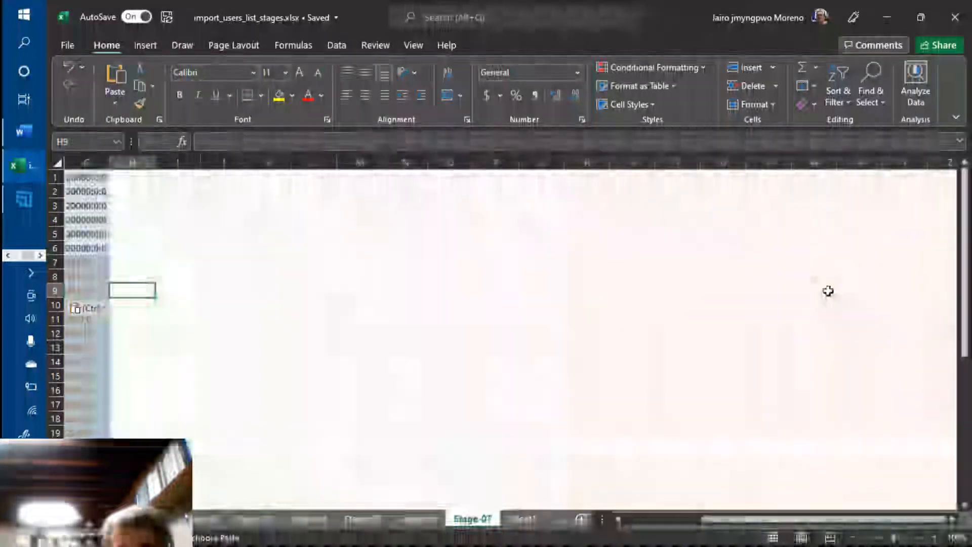
key("Left")
key("Left")
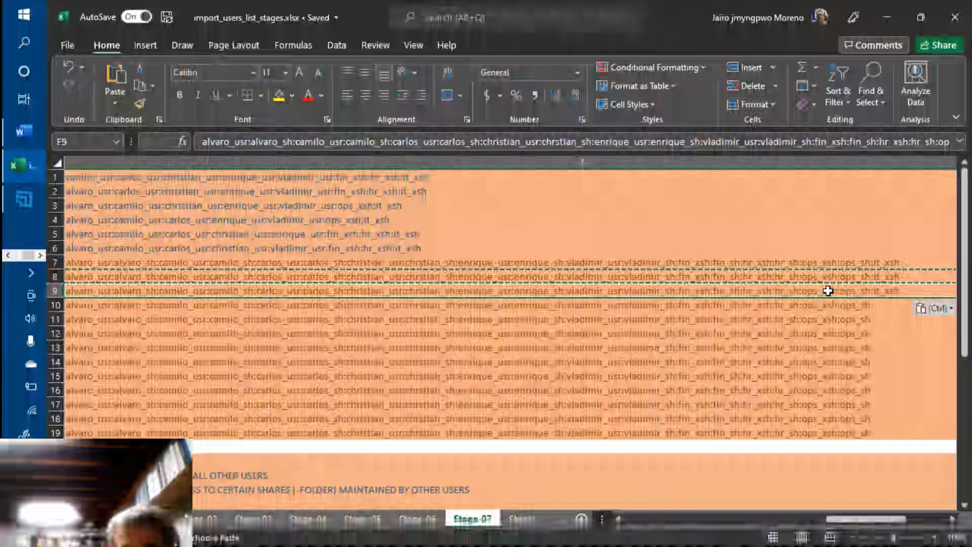
mouse_move(845, 519)
left_mouse_down()
mouse_move(854, 529)
mouse_move(855, 508)
left_mouse_up()
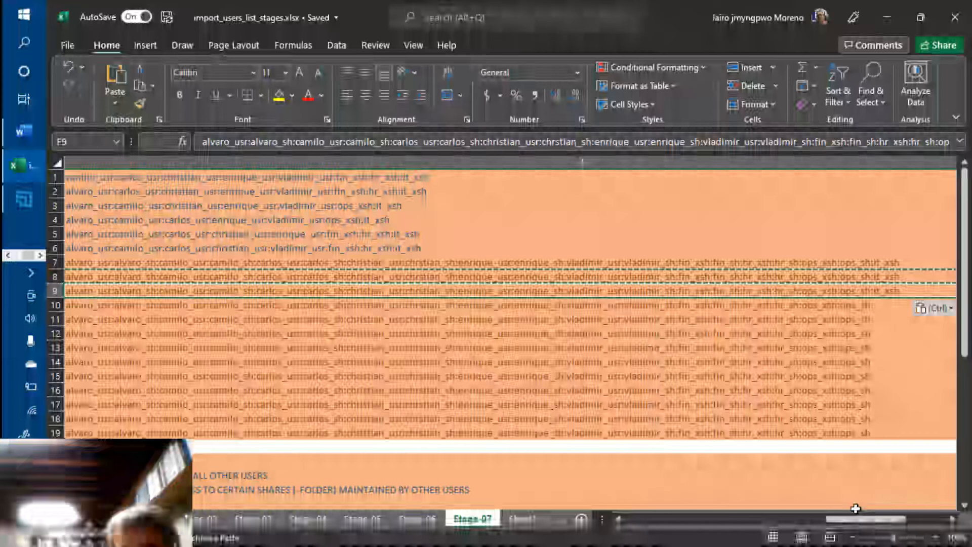
left_click(914, 518)
left_click(915, 518)
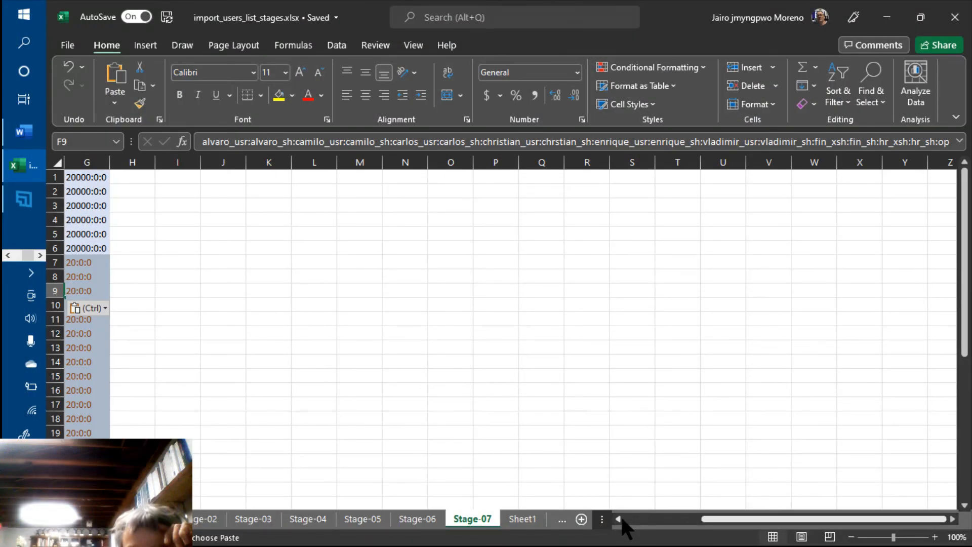
left_click(618, 519)
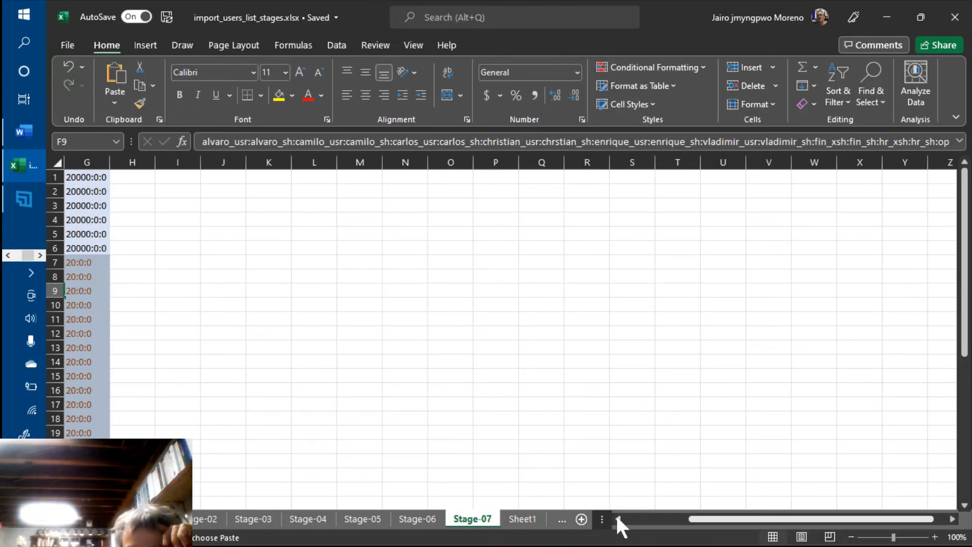
left_click(618, 519)
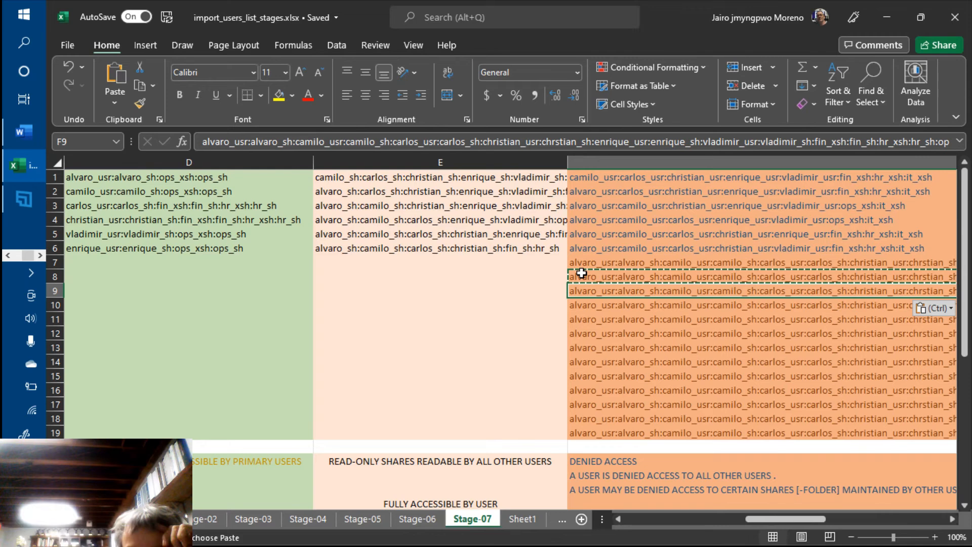
left_click_drag(822, 518, 881, 532)
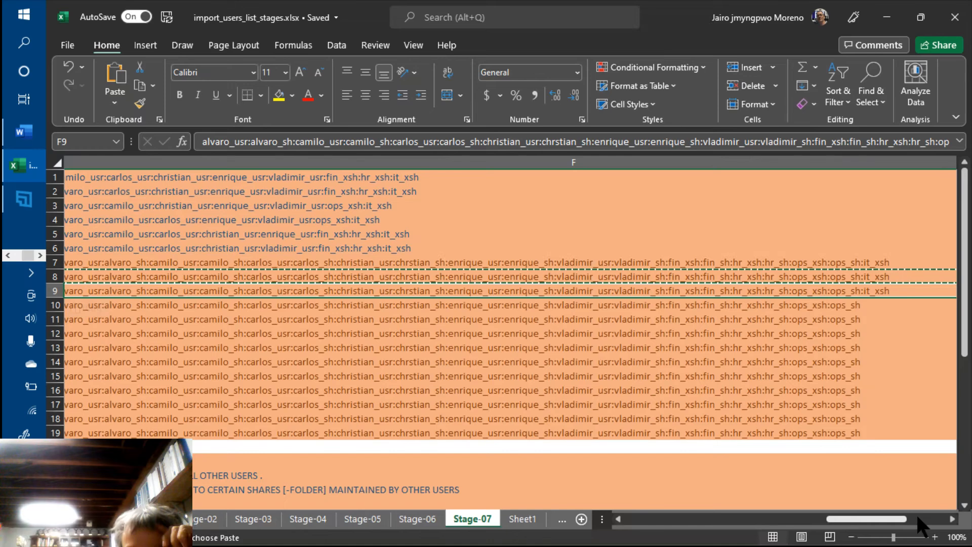
left_click(909, 518)
left_click_drag(904, 518, 686, 521)
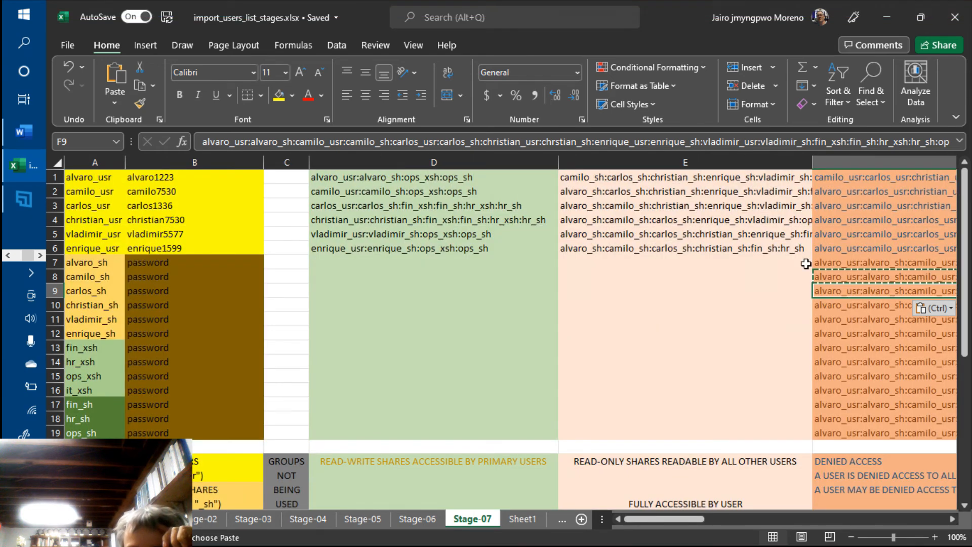
left_click(834, 159)
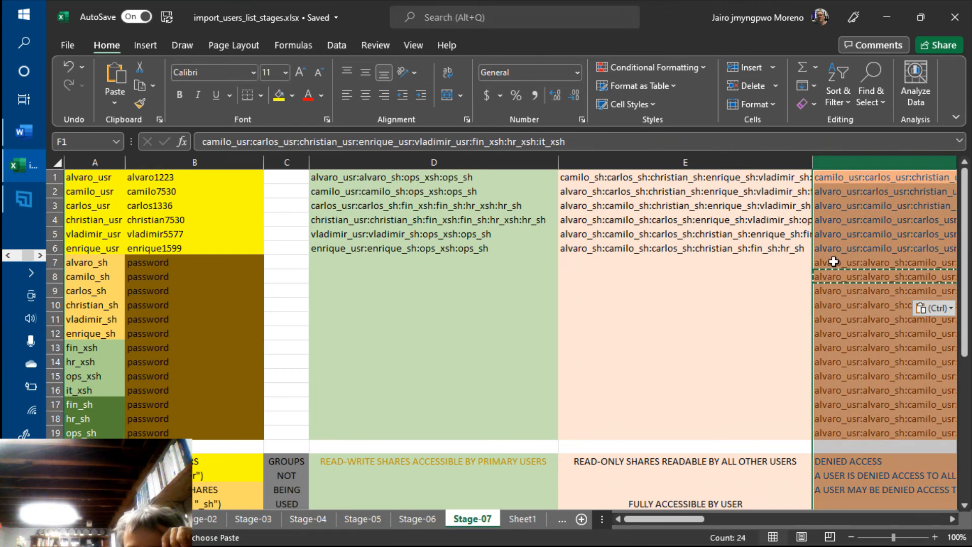
left_click(843, 291)
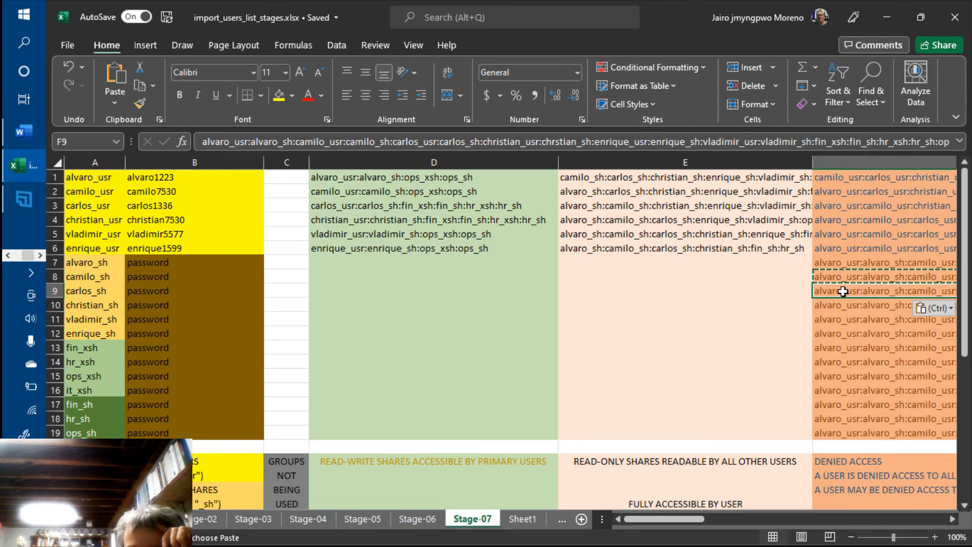
Paste the denied-access list copied from F8 into cells F9 through F12.
left_click(840, 275)
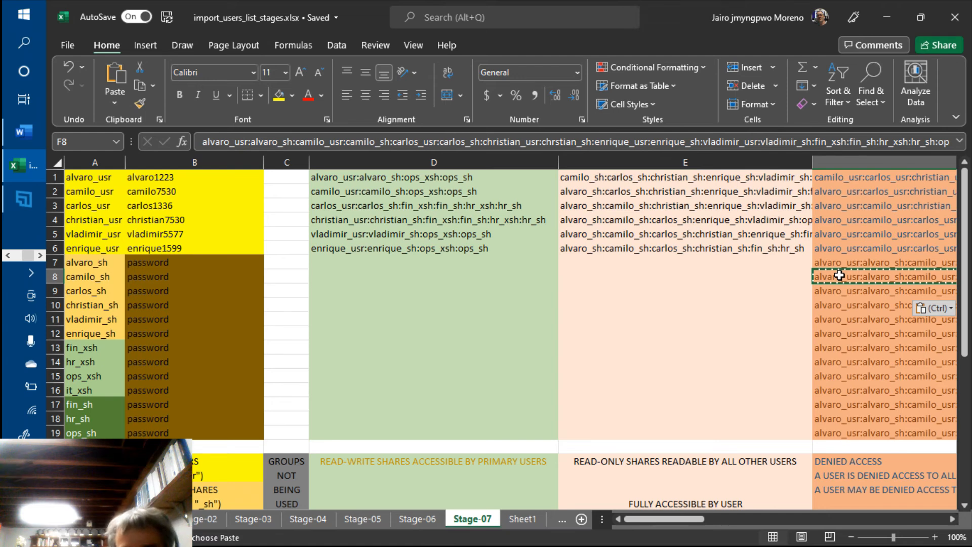
key("Down")
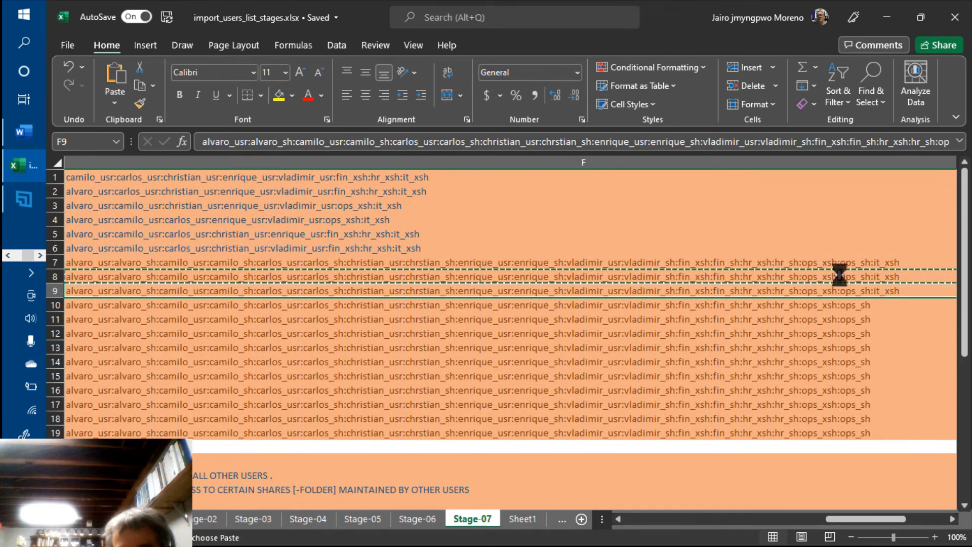
key("ctrl+v")
key("Down")
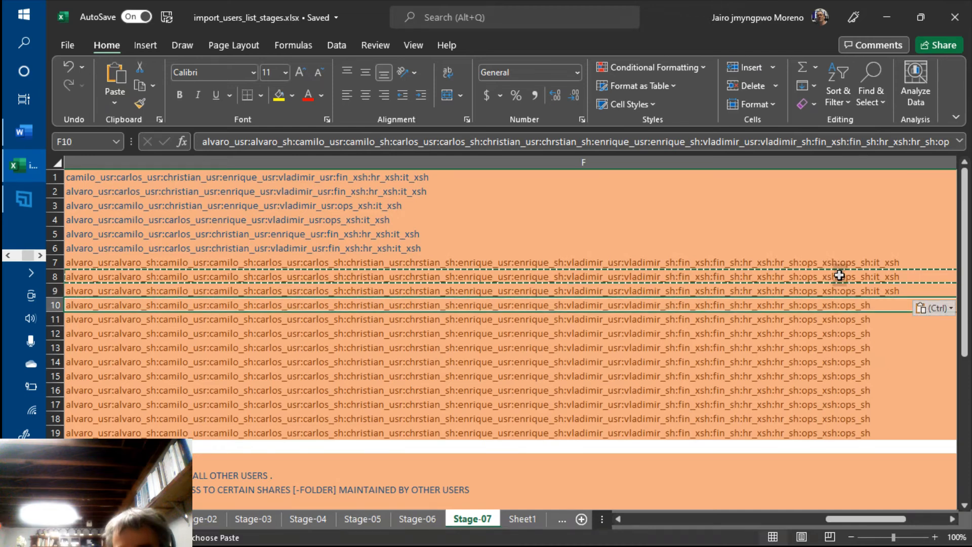
type("alvaro_usr:alvaro_sh:camilo_usr:camilo_sh:carlos_usr:carlos_sh:christian_usr:chrstian_sh:enrique_usr:enrique_sh:vladimir_usr:vladimir_sh:fin_xsh:fin_sh:hr_xsh:hr_sh:ops_xsh:ops_sh:it_xsh")
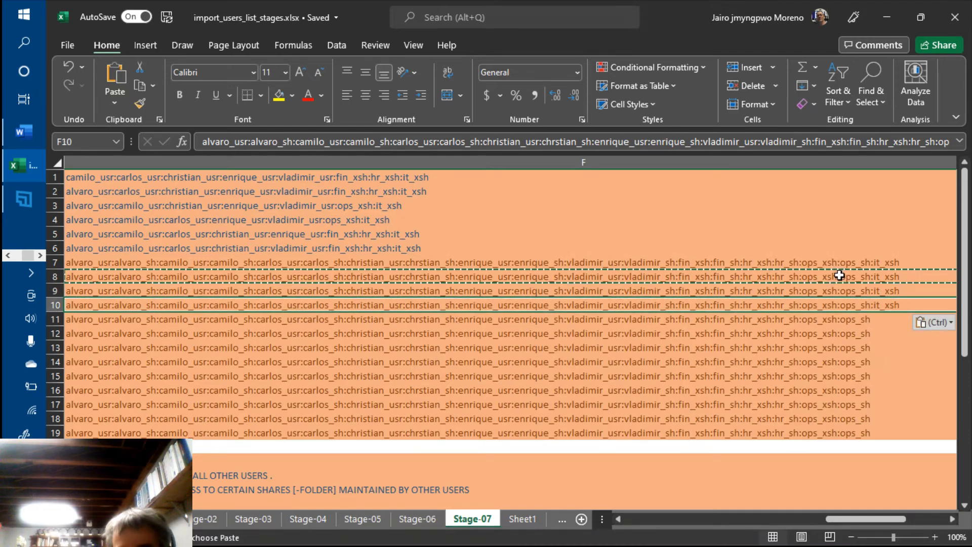
key("Down")
key("ctrl+v")
key("Down")
key("ctrl+v")
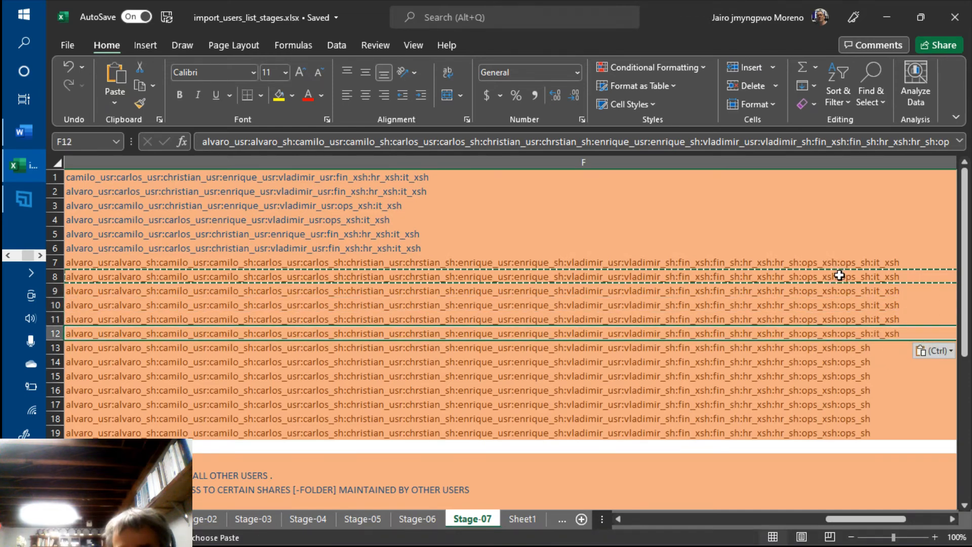
Paste the same copied denied-access list into cells F13, F14 and F15.
key("Down")
type("alvaro_usr:alvaro_sh:camilo_usr:camilo_sh:carlos_usr:carlos_sh:christian_usr:chrstian_sh:enrique_usr:enrique_sh:vladimir_usr:vladimir_sh:fin_xsh:fin_sh:hr_xsh:hr_sh:ops_xsh:ops_sh:it_xsh")
key("Down")
key("ctrl+v")
key("Down")
key("ctrl+v")
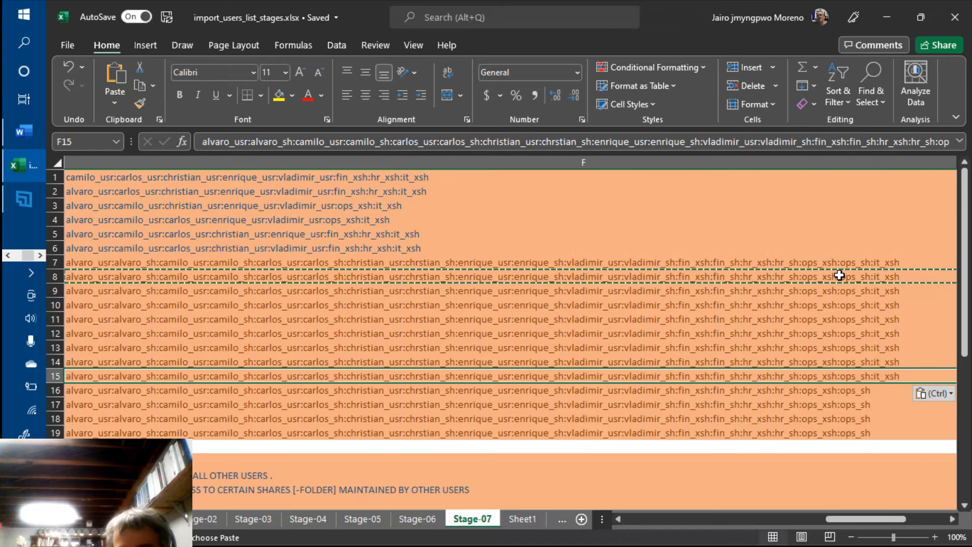
Paste the copied denied-access list into the remaining share rows, cells F16 through F19.
key("Down")
key("ctrl+v")
key("Down")
key("ctrl+v")
key("Down")
key("ctrl+v")
key("Down")
key("ctrl+v")
Check the share names in column A from row 19 up to row 10.
key("Home")
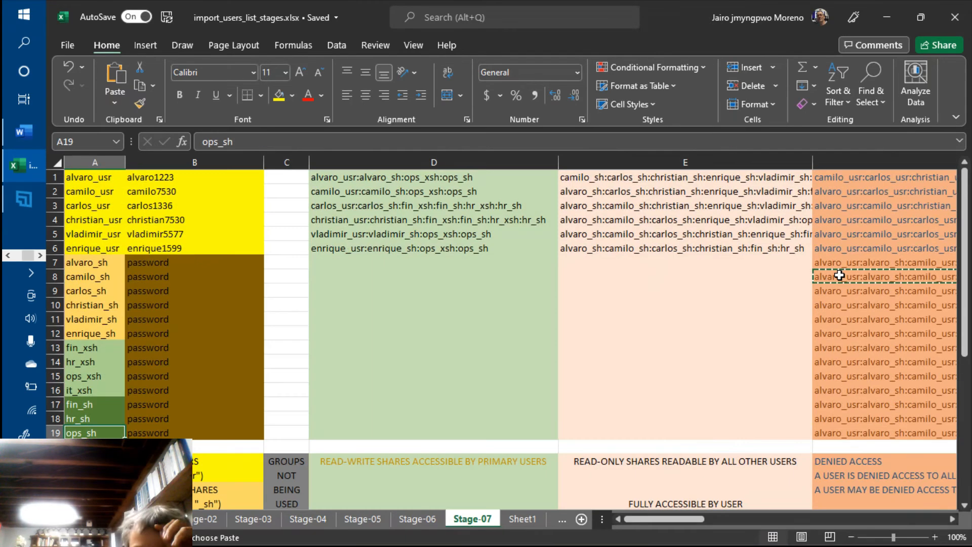
key("Up")
key("Up")
key("Down")
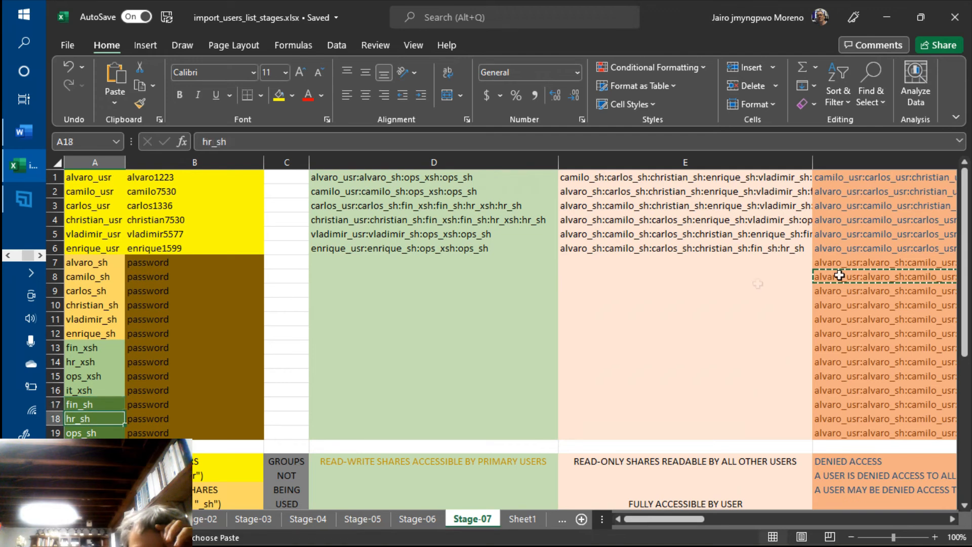
key("Up")
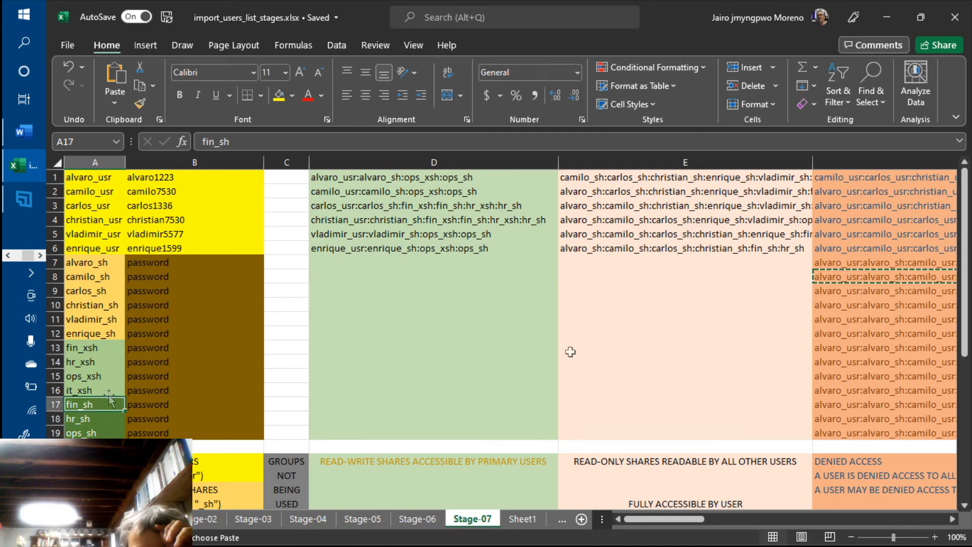
left_click(93, 389)
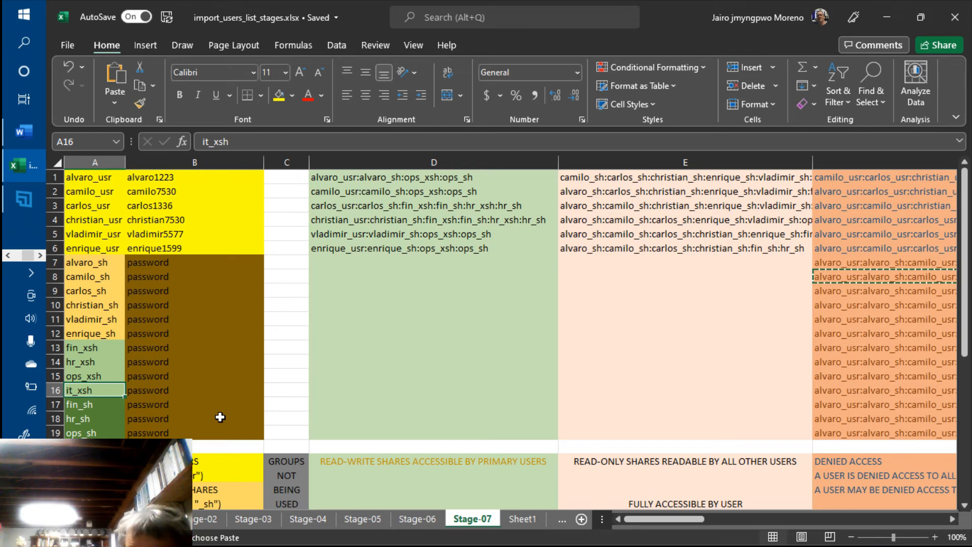
key("Up")
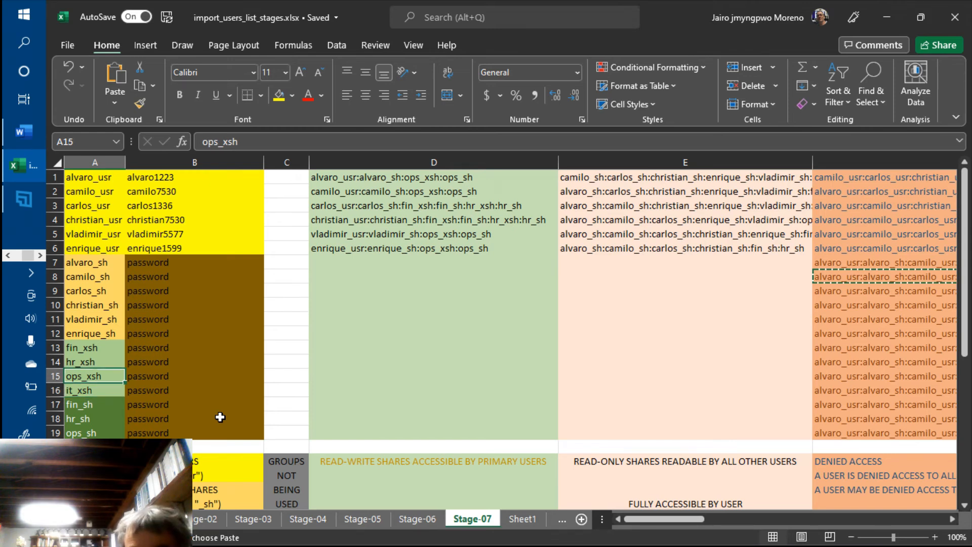
key("Up")
key("Up")
key("Up")
key("Up")
key("Up")
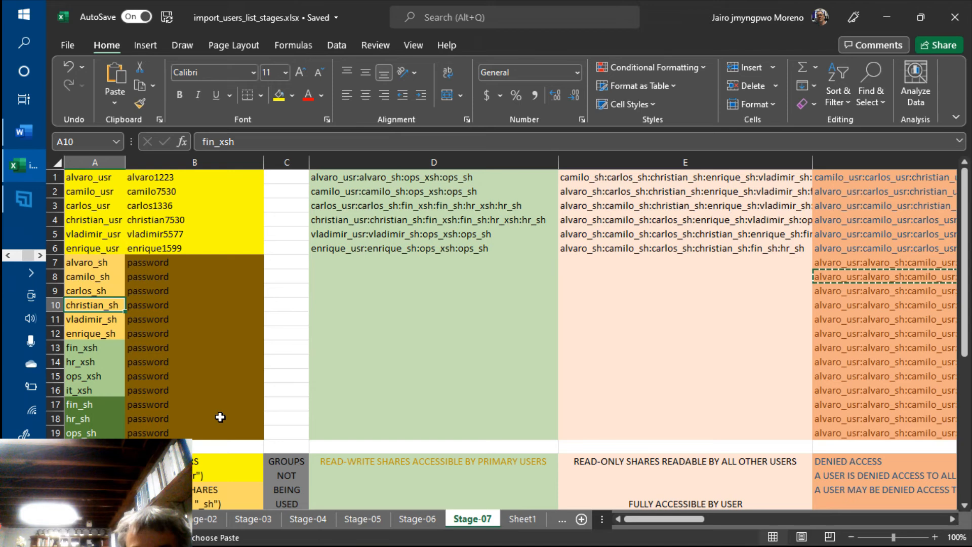
Copy the complete Stage-07 user and share list, cells A1 through G19.
key("ctrl+Home")
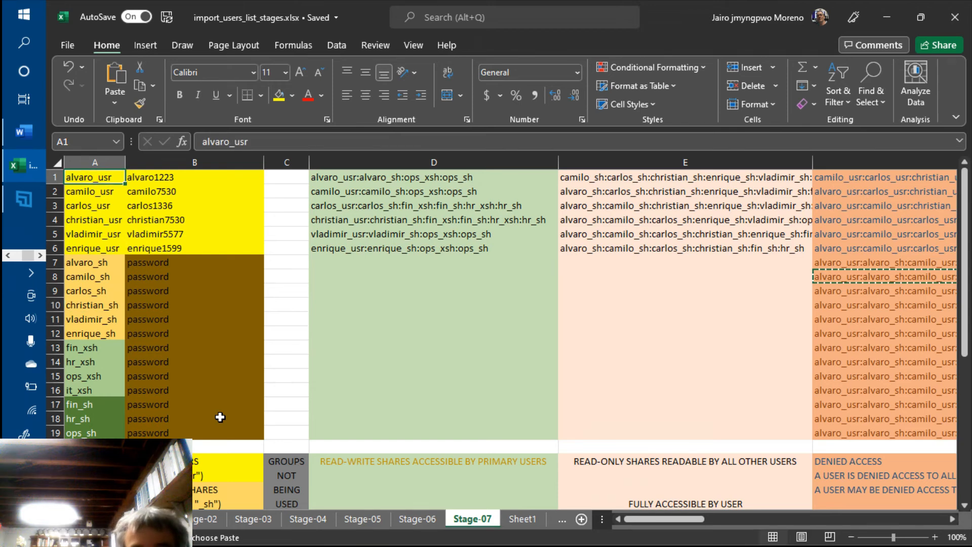
key("shift+Down")
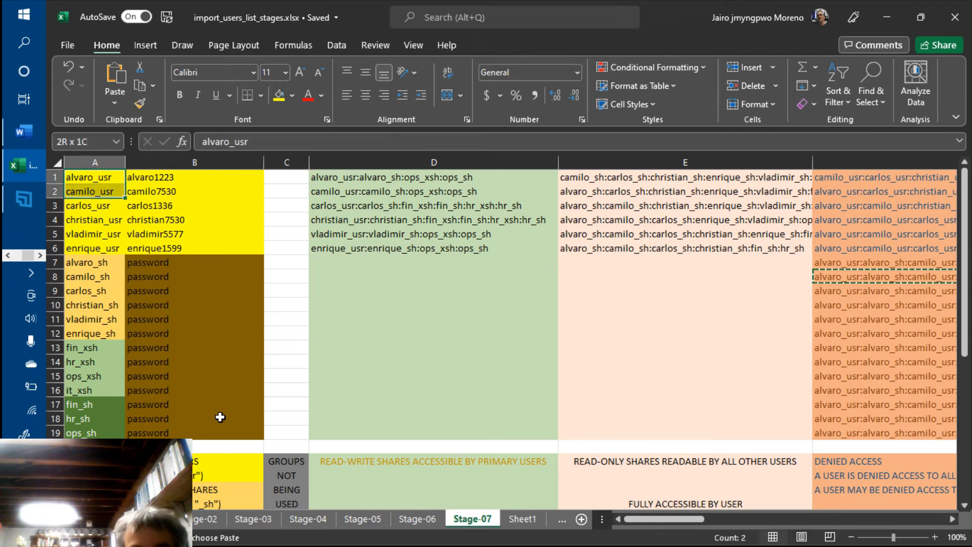
key("shift+Down")
key("shift+Down")
key("shift+Down")
key("shift+Down")
key("shift+Down")
key("shift+Down")
key("shift+Down")
key("shift+Down")
key("shift+Down")
key("shift+Down")
key("shift+Down")
key("shift+Down")
key("shift+Down")
key("shift+Down")
key("shift+Down")
key("shift+Down")
key("shift+Down")
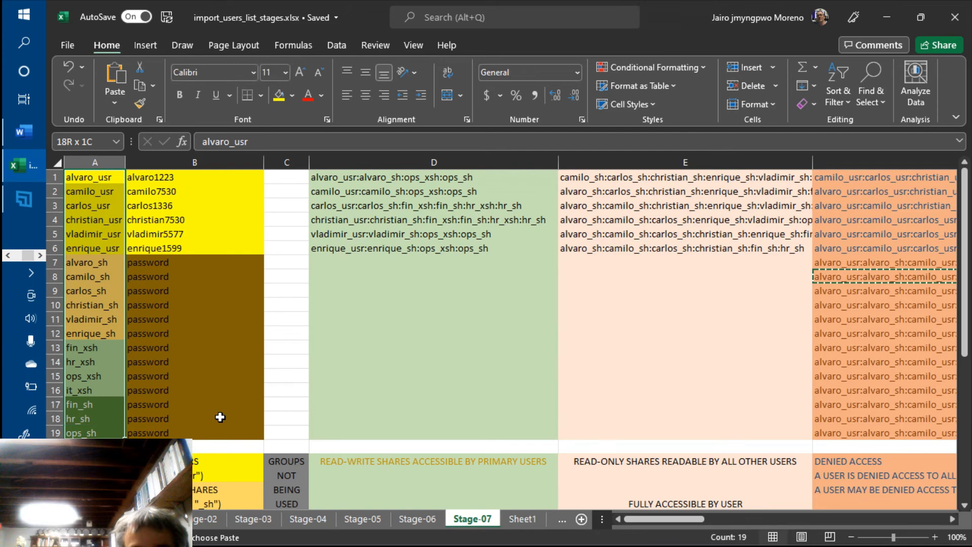
key("shift+Right")
key("shift+Right")
key("shift+Right")
key("shift+Right")
key("shift+Right")
key("shift+Right")
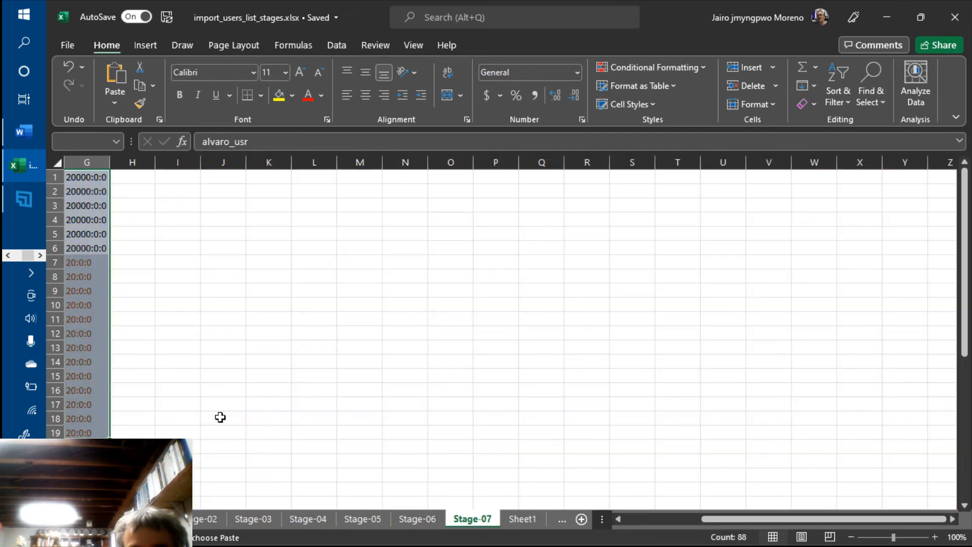
key("ctrl+v")
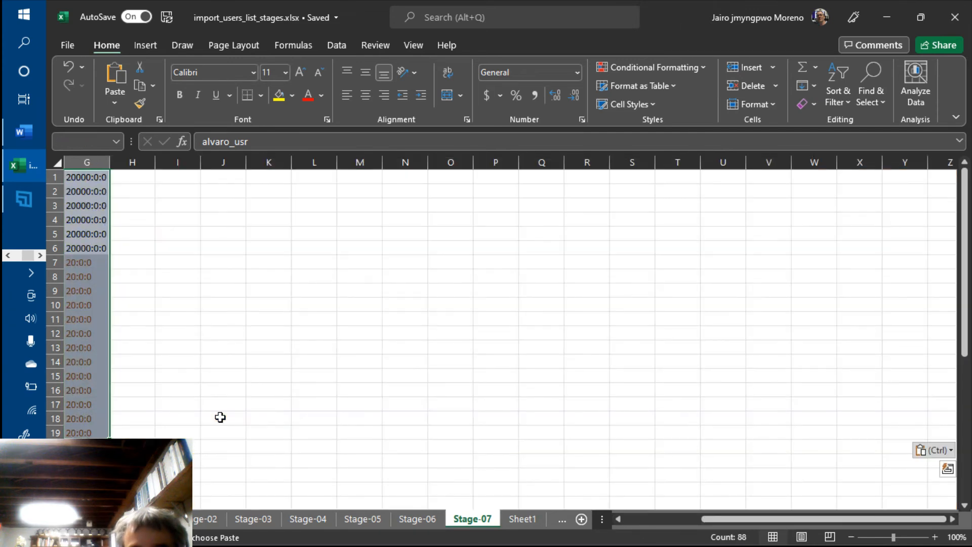
key("shift+Left")
key("shift+Left")
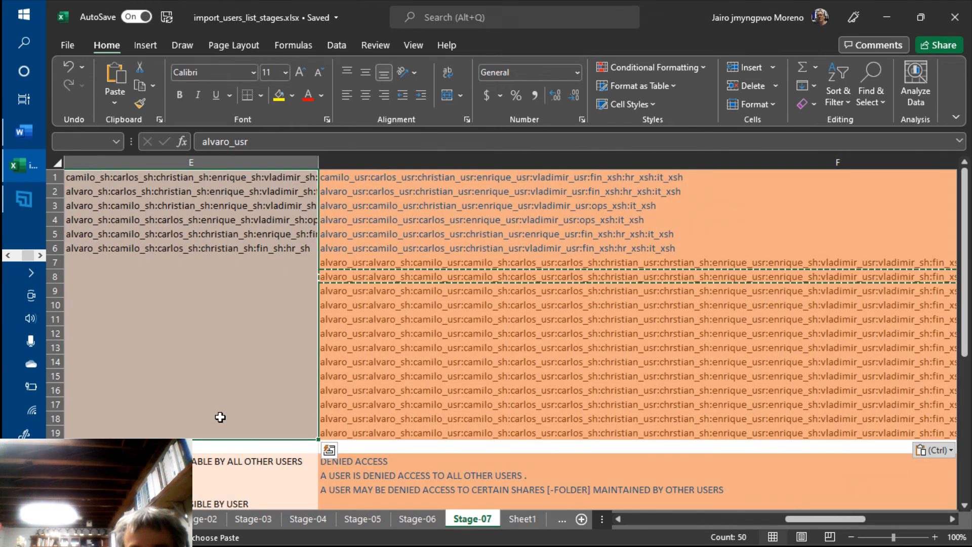
key("shift+Right")
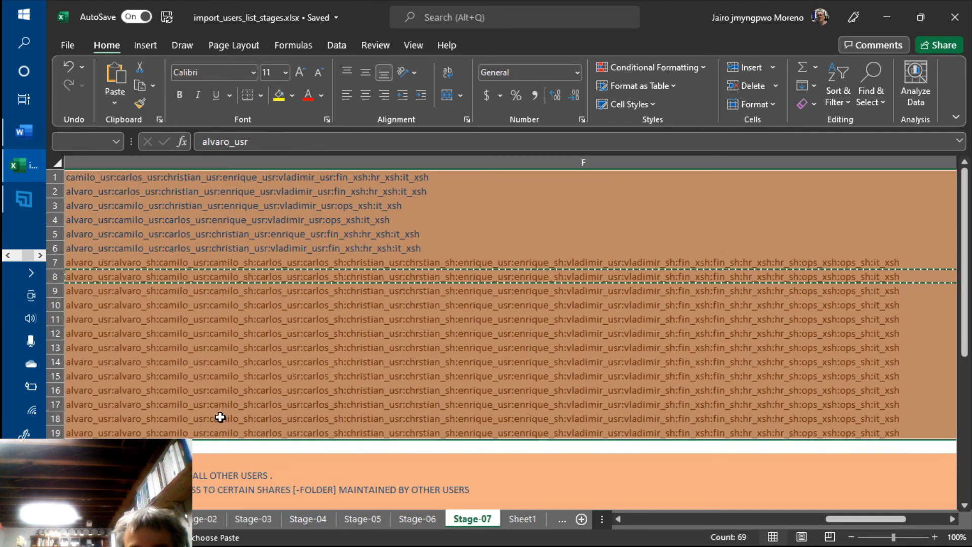
key("shift+Right")
key("shift+Left")
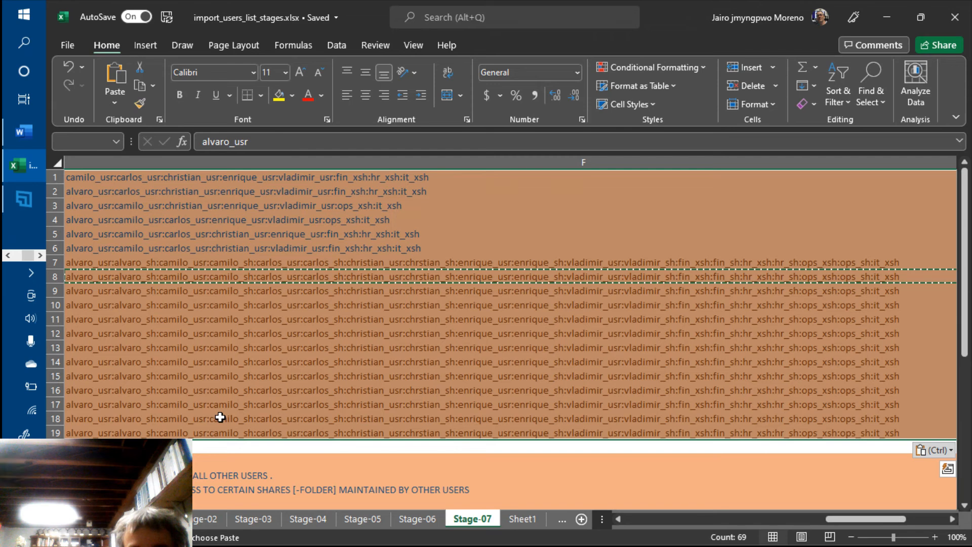
key("shift+Right")
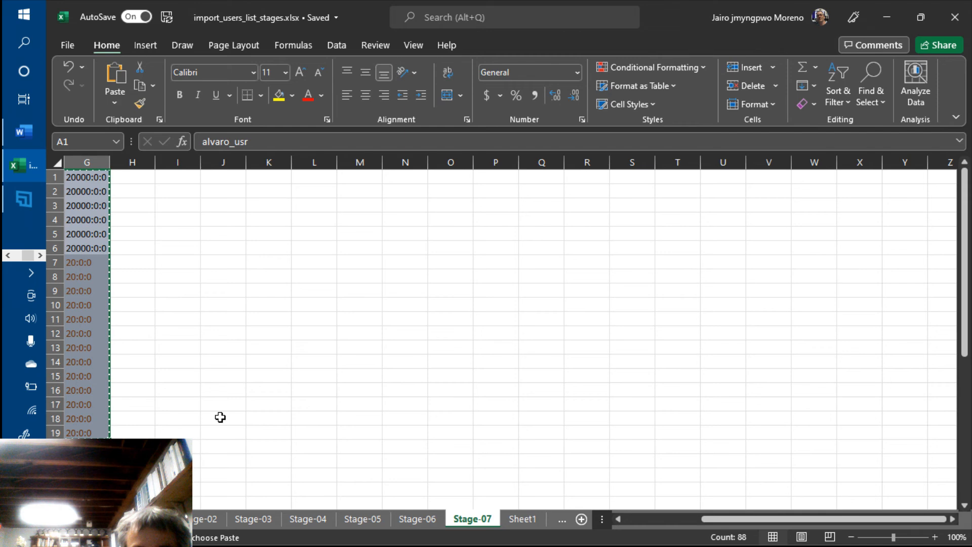
Switch to File Explorer and open import_users_list-stage-06.txt from the EWI NAS folder in Notepad.
key("alt+Tab")
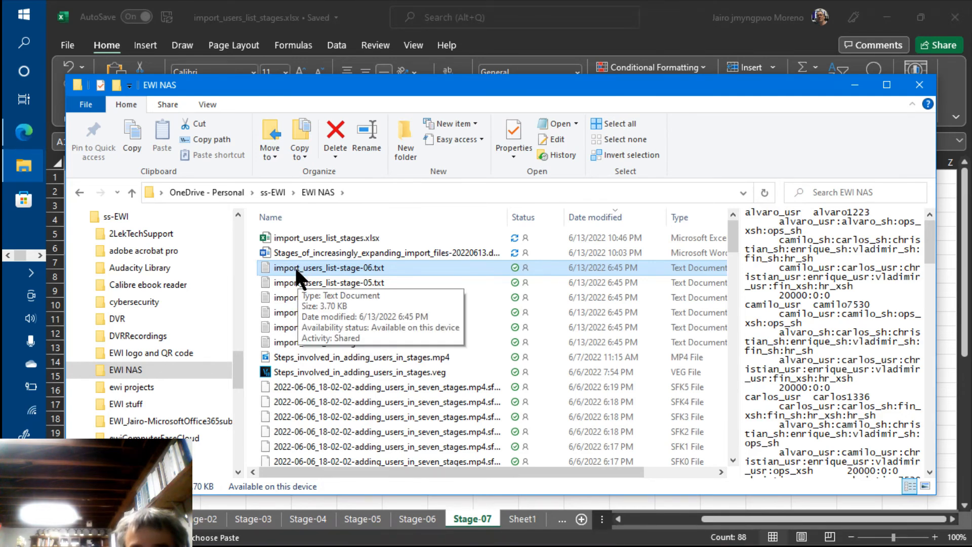
key("F2")
left_click(297, 268)
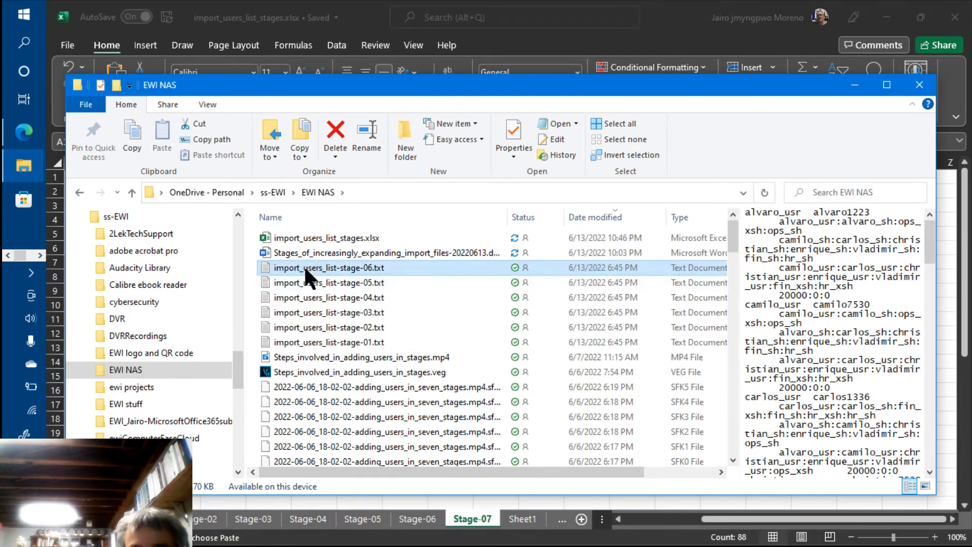
double_click(305, 268)
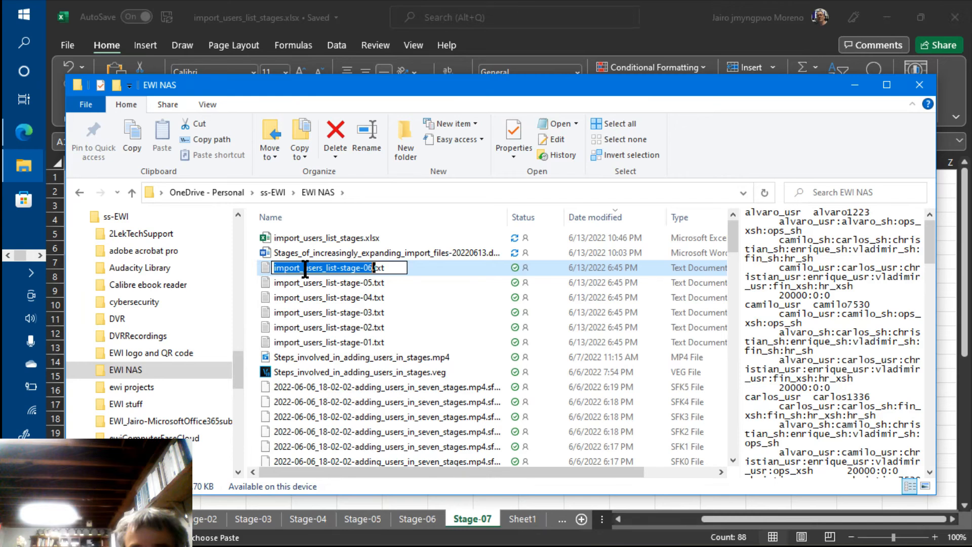
key("Return")
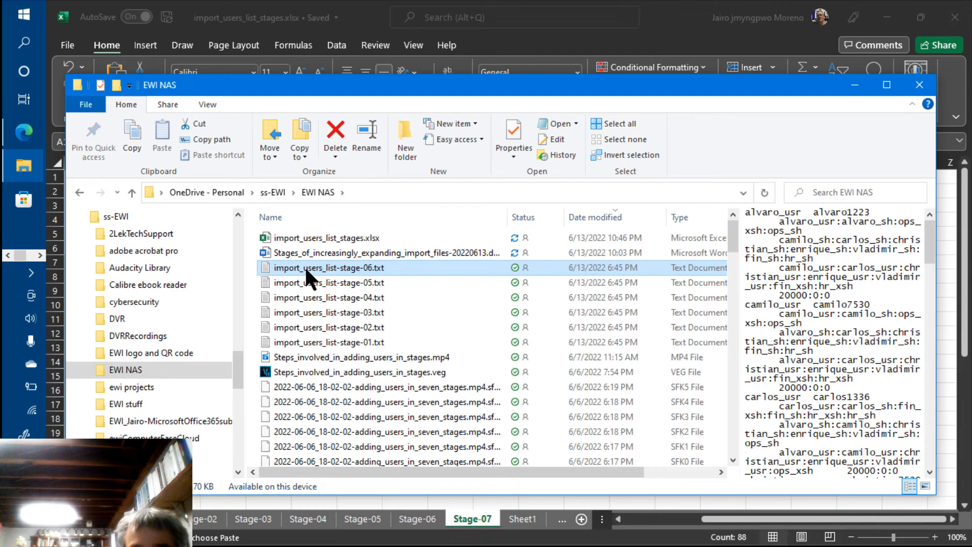
double_click(305, 266)
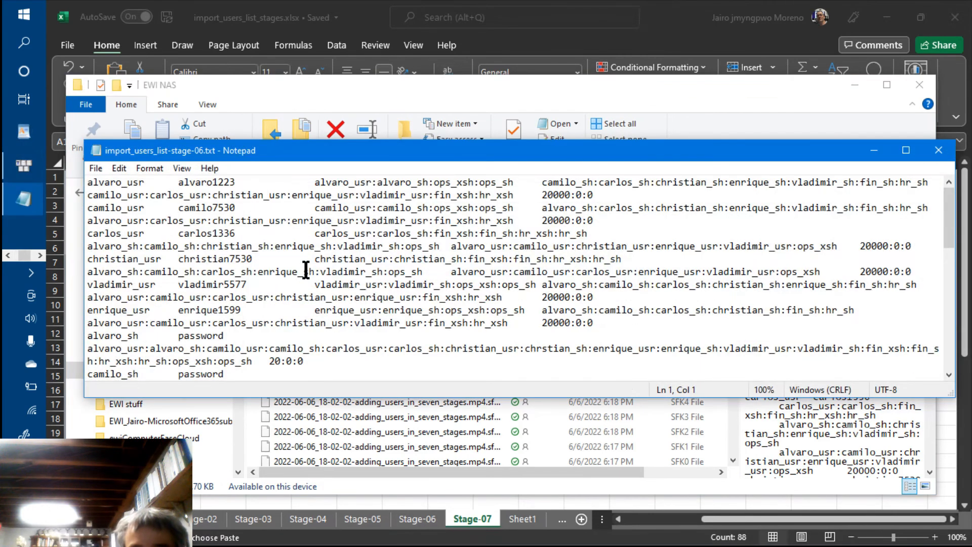
Replace the file's entire text with the copied Stage-07 rows and save it as import_users_list-stage-07 in the EWI NAS folder.
key("ctrl+a")
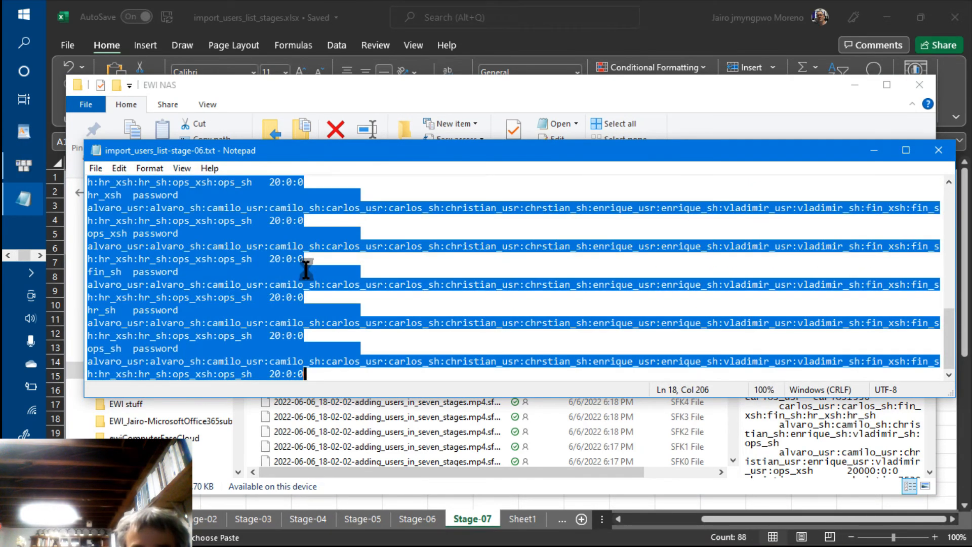
key("ctrl+v")
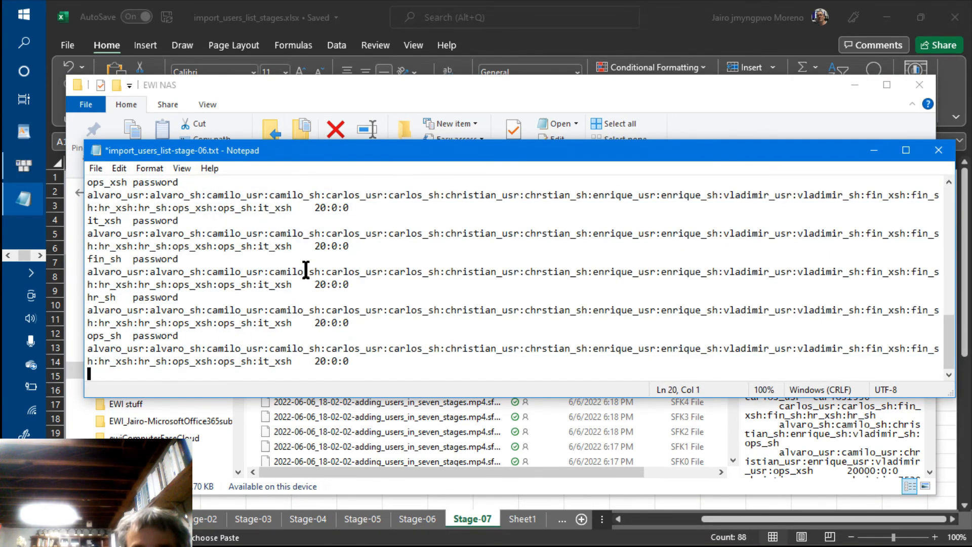
left_click(96, 167)
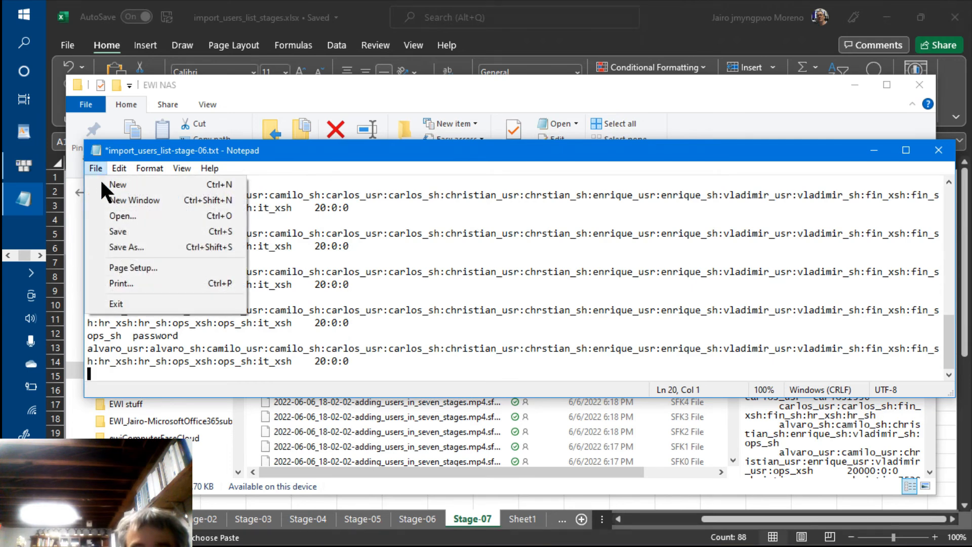
left_click(122, 247)
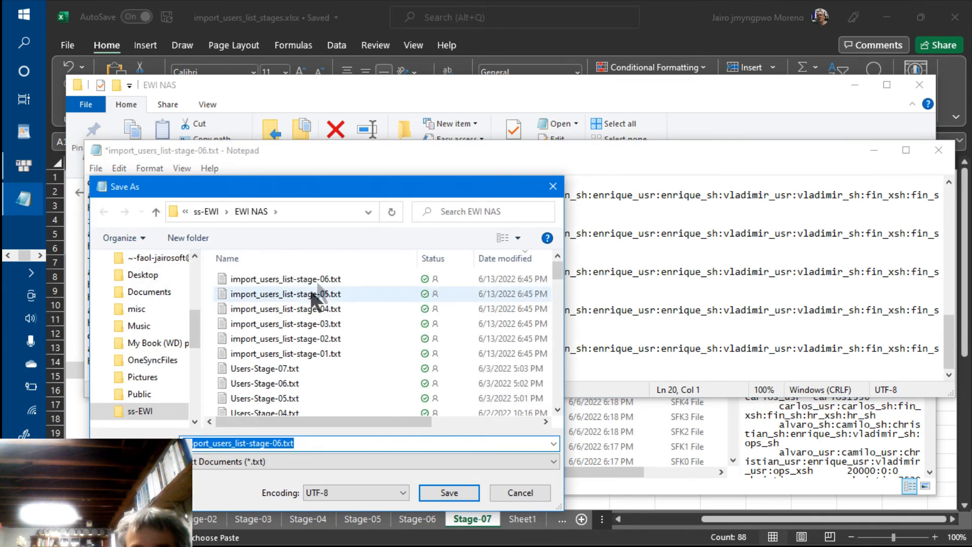
left_click(317, 279)
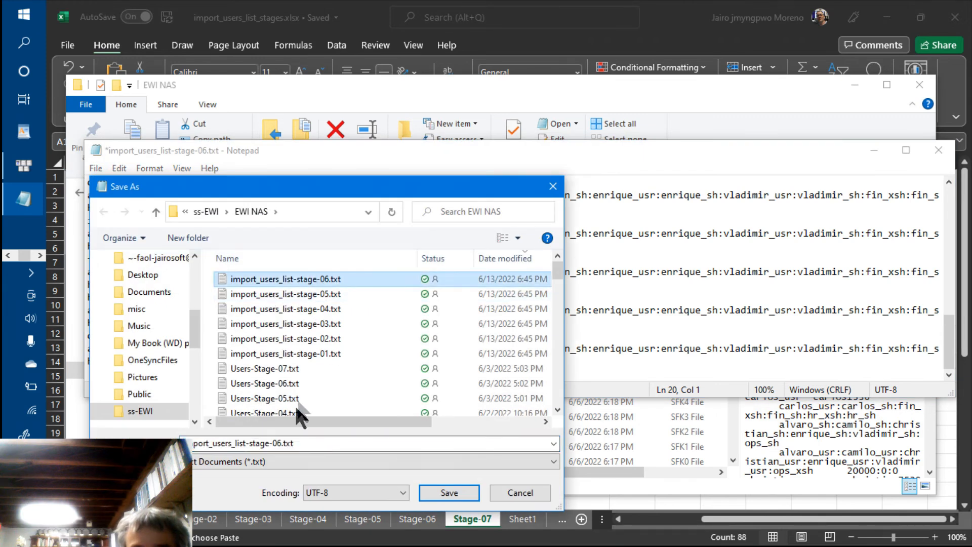
left_click(278, 443)
double_click(278, 443)
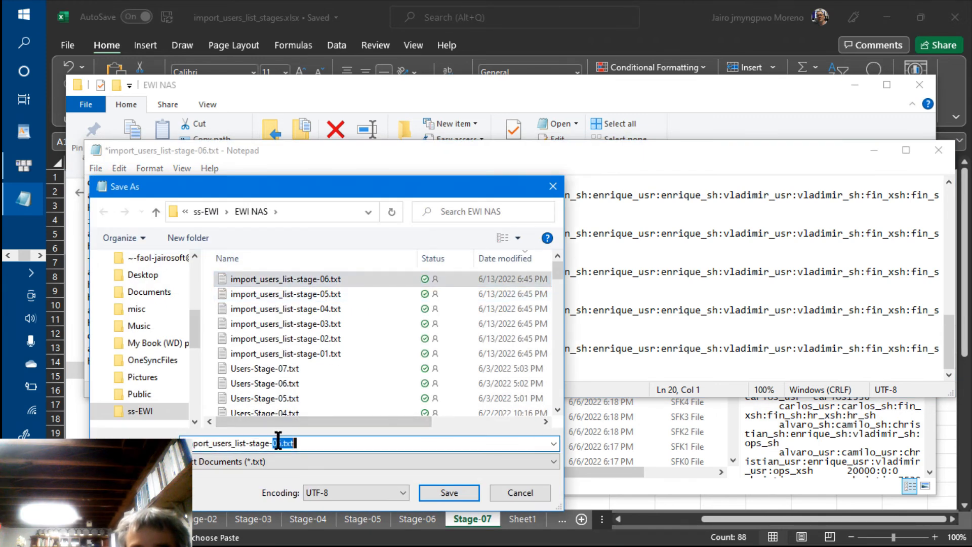
type("07")
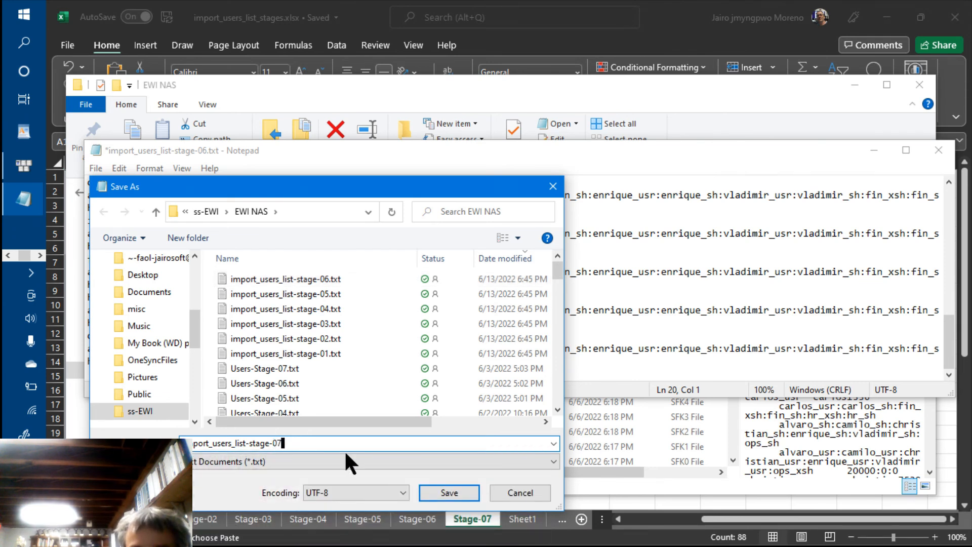
left_click(439, 489)
Switch to the My Cloud PR4100 page in the browser, log in with the prefilled administrator account and open the Users page.
key("alt+Tab")
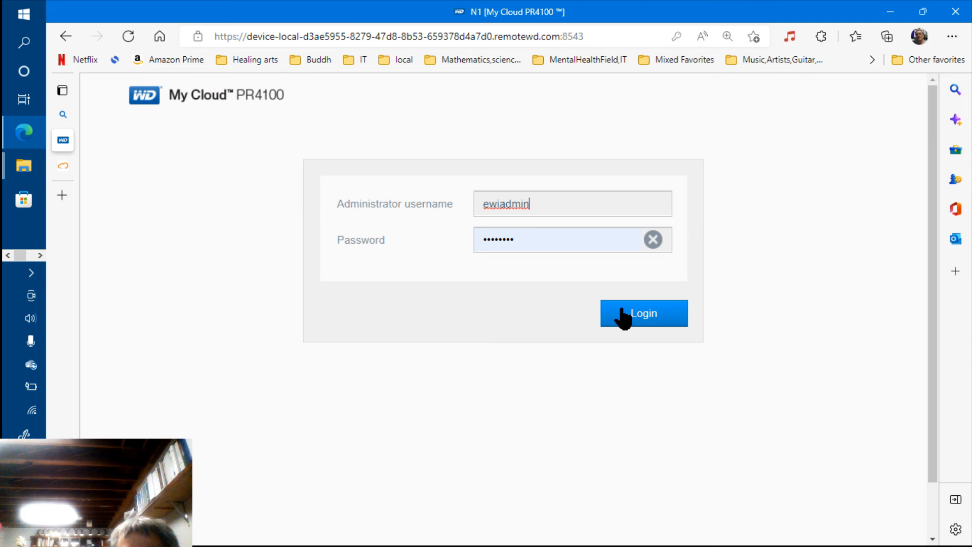
left_click(622, 314)
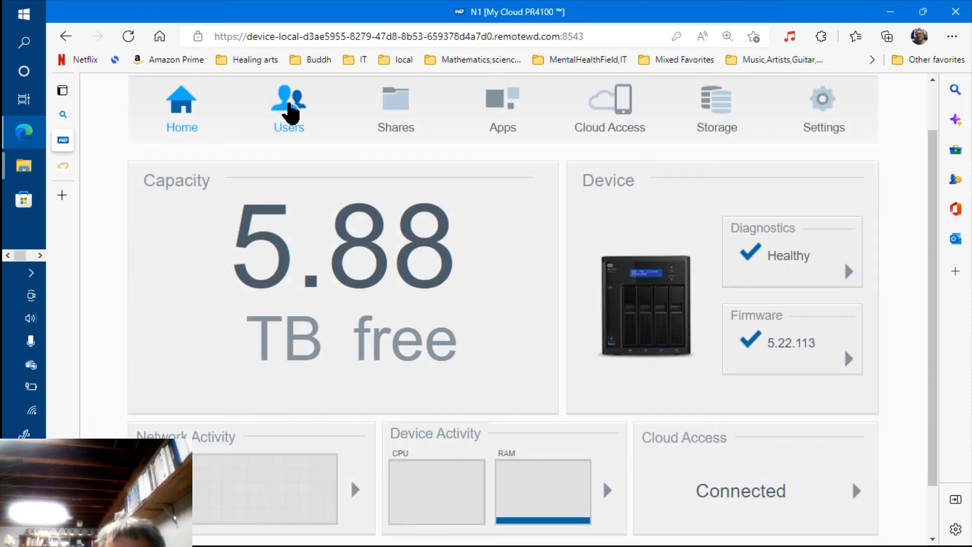
left_click(290, 109)
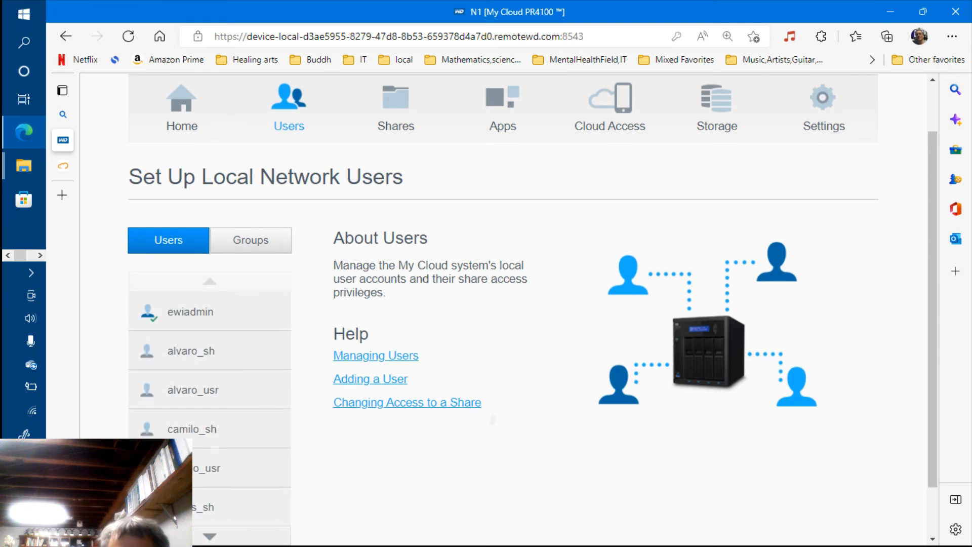
Set up a multiple-user import with Overwrite Duplicate Accounts enabled and import_users_list-stage-07.txt as the user list.
scroll(253, 503, "down", 1)
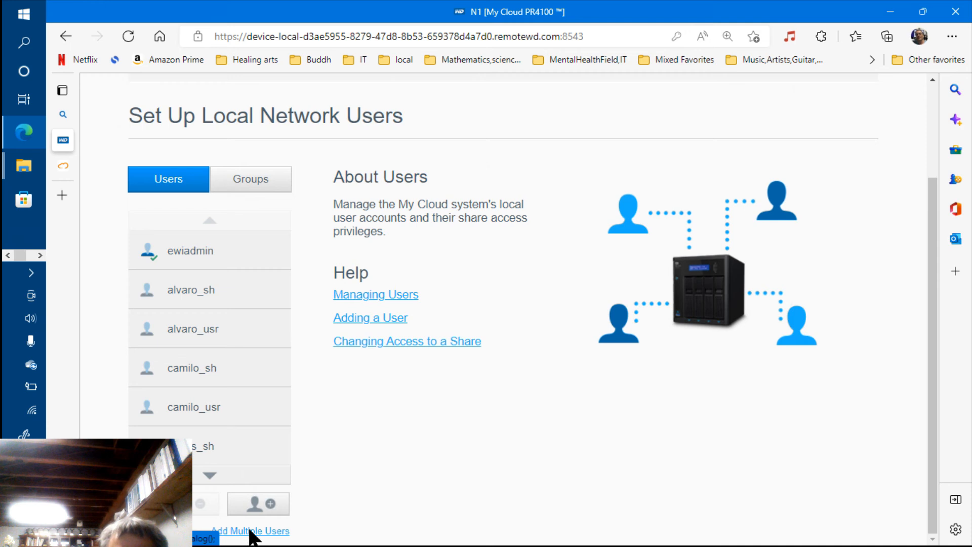
left_click(252, 532)
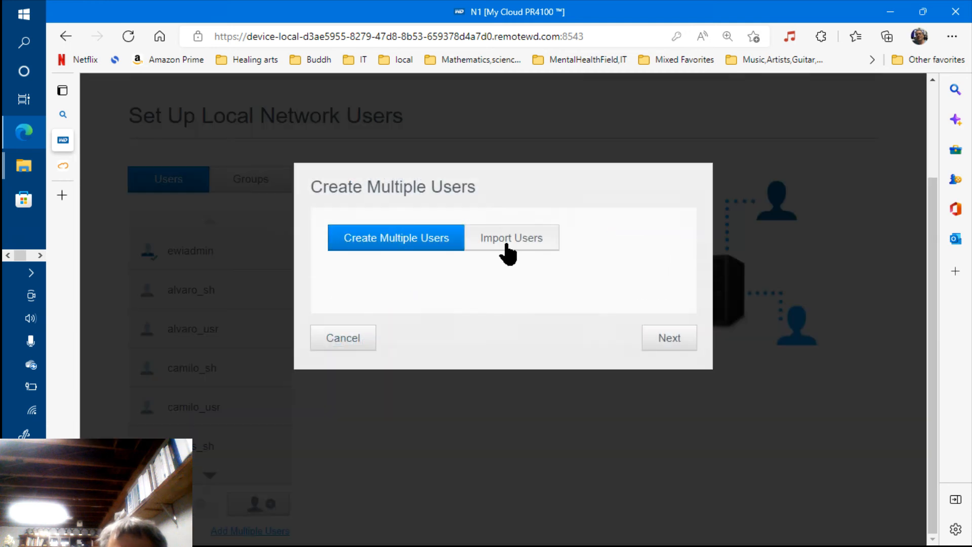
left_click(508, 251)
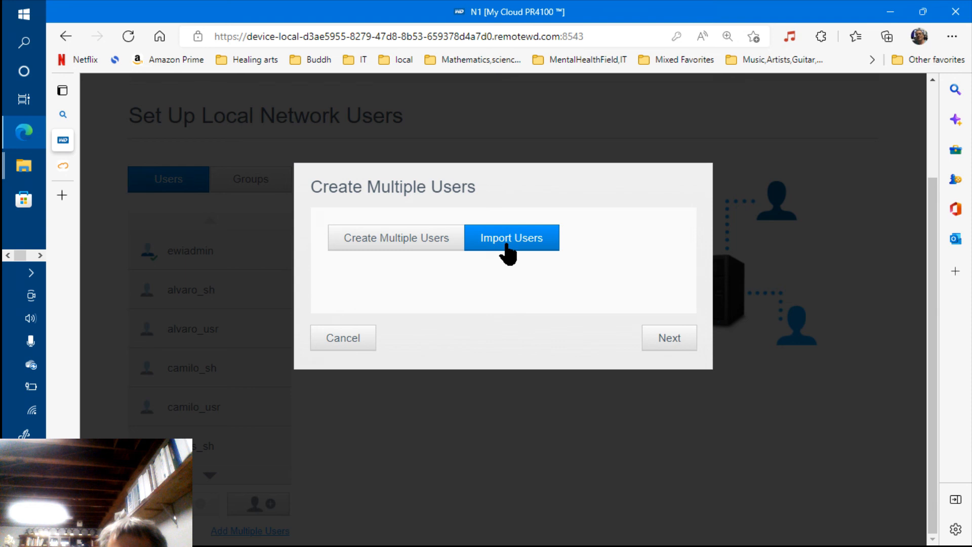
left_click(508, 251)
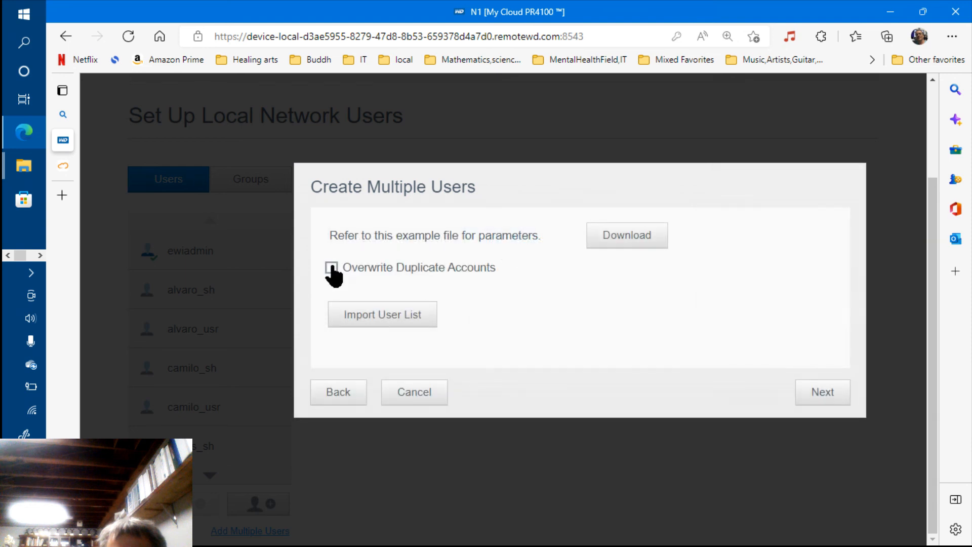
left_click(332, 268)
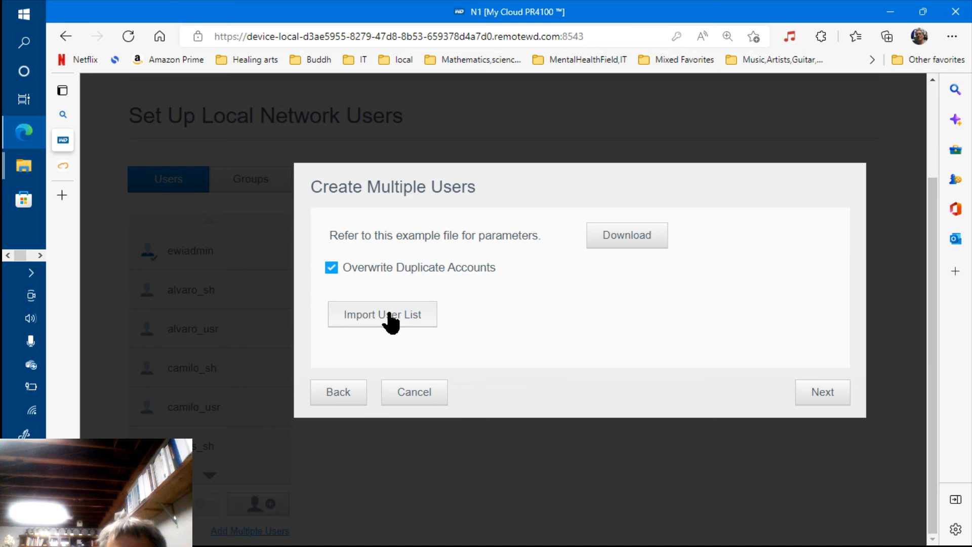
left_click(390, 315)
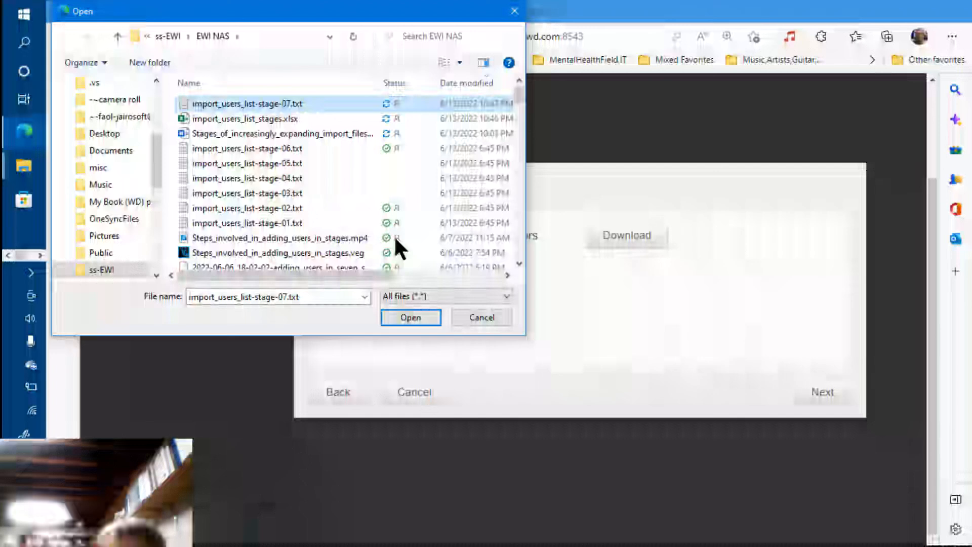
key("Return")
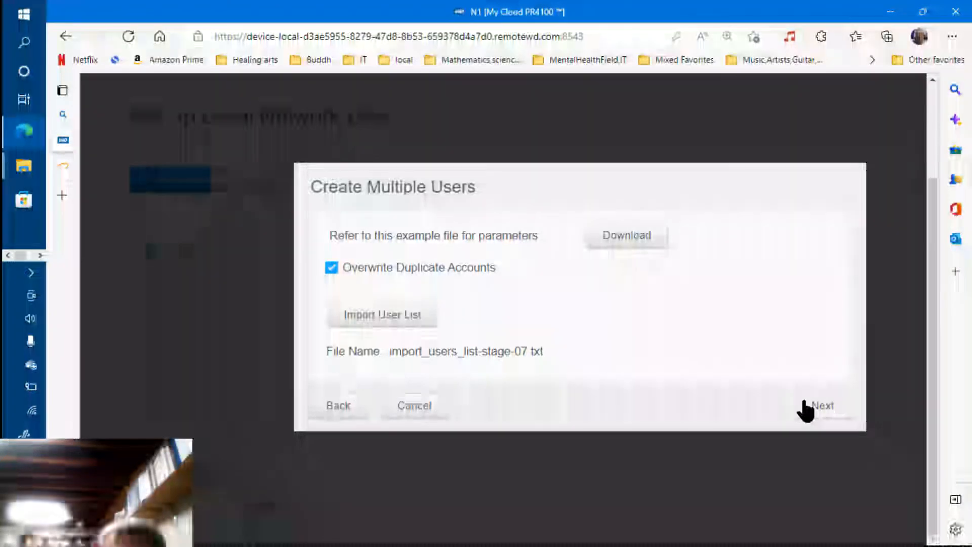
Review the it_xsh entry's denied-access list and quota in the loaded user list, and apply the import.
left_click(805, 408)
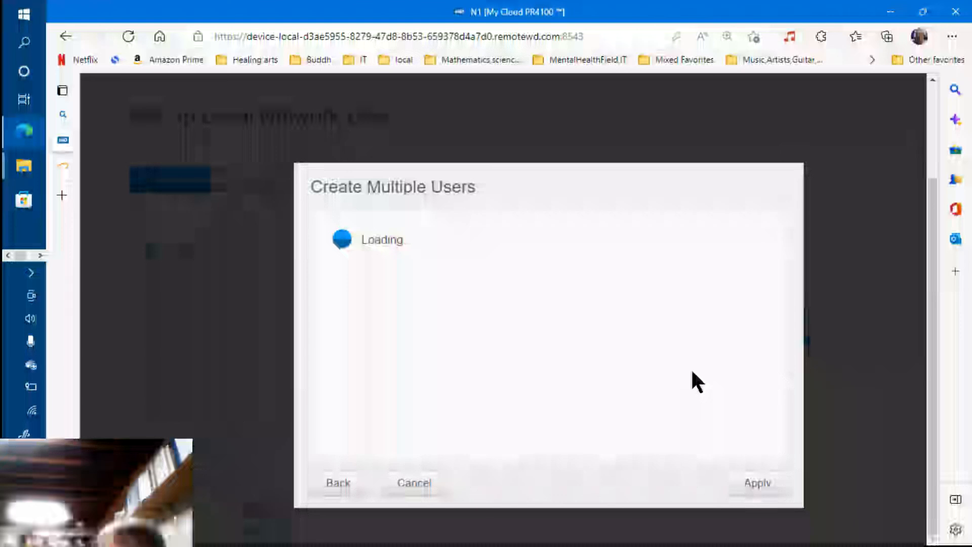
left_click(768, 379)
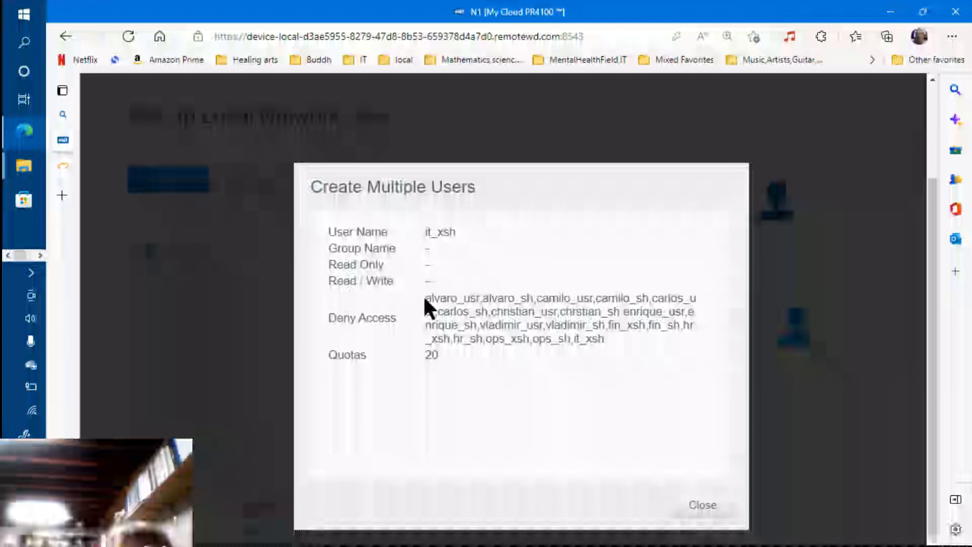
left_click_drag(424, 295, 440, 357)
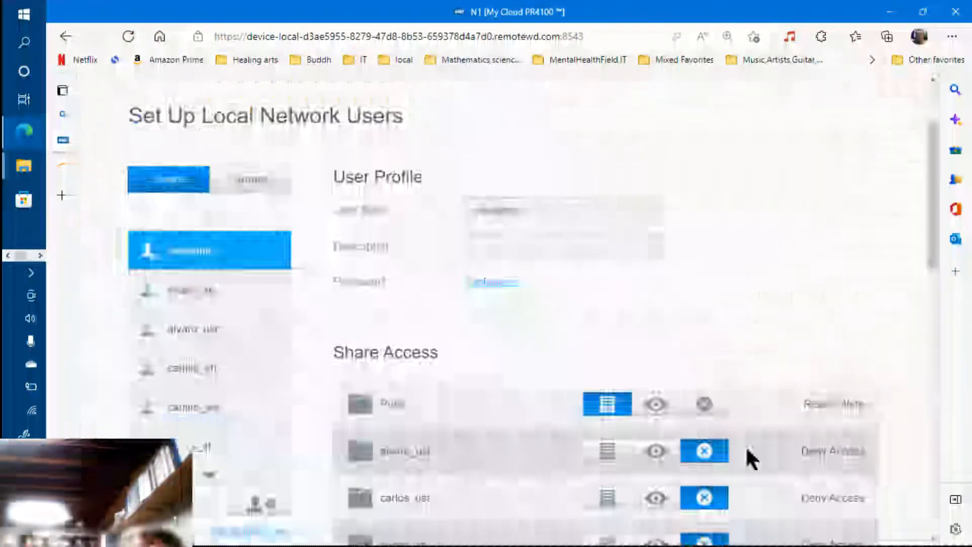
Open the it_xsh user and review its quota and its access to every share.
left_click(210, 476)
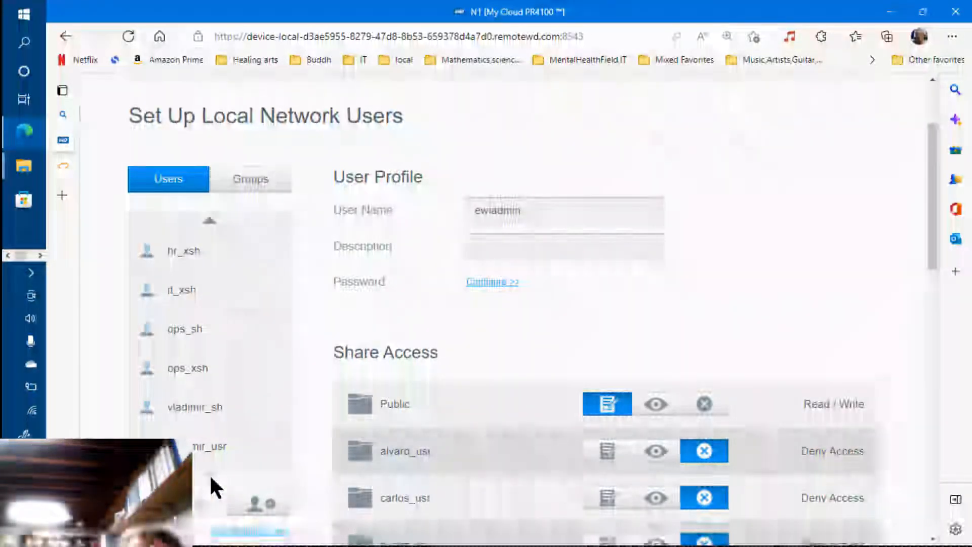
left_click(177, 292)
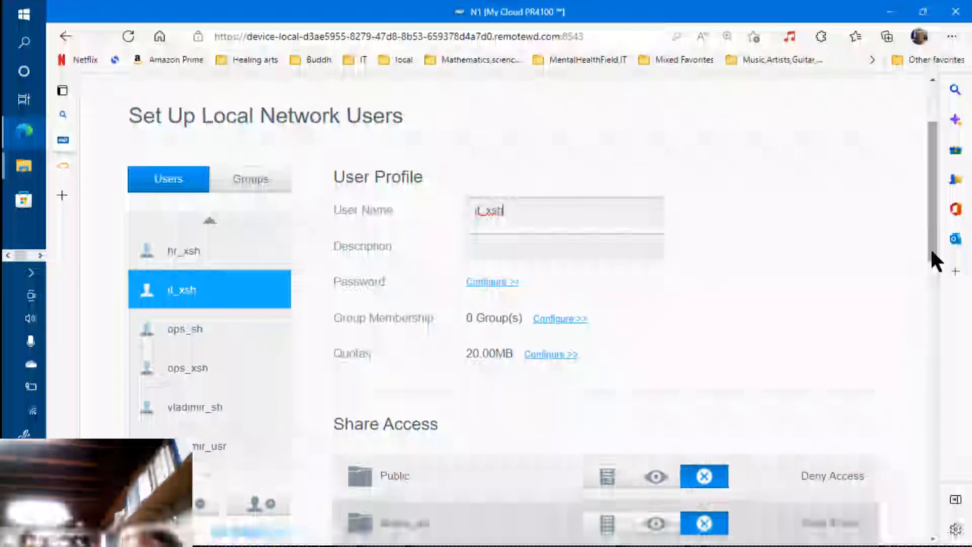
scroll(932, 251, "down", 5)
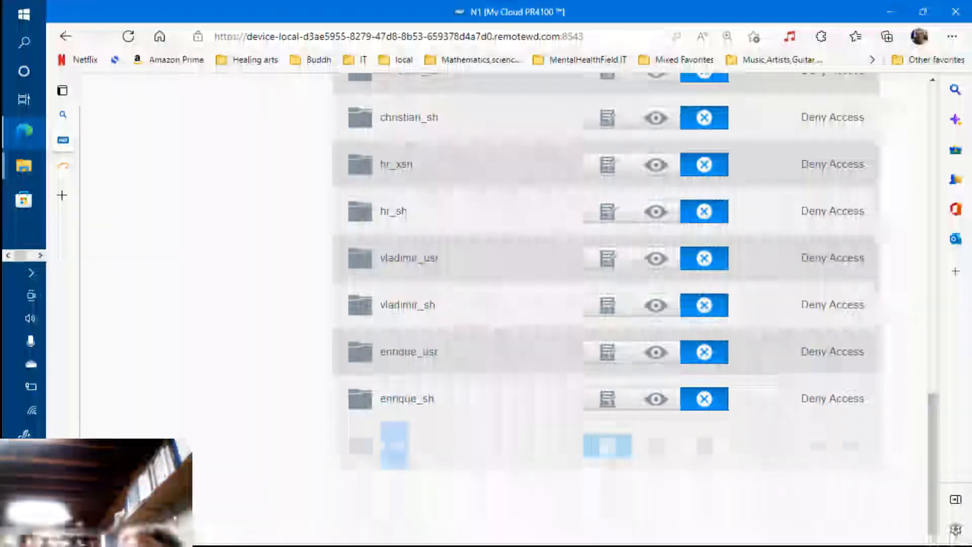
left_click_drag(932, 482, 925, 221)
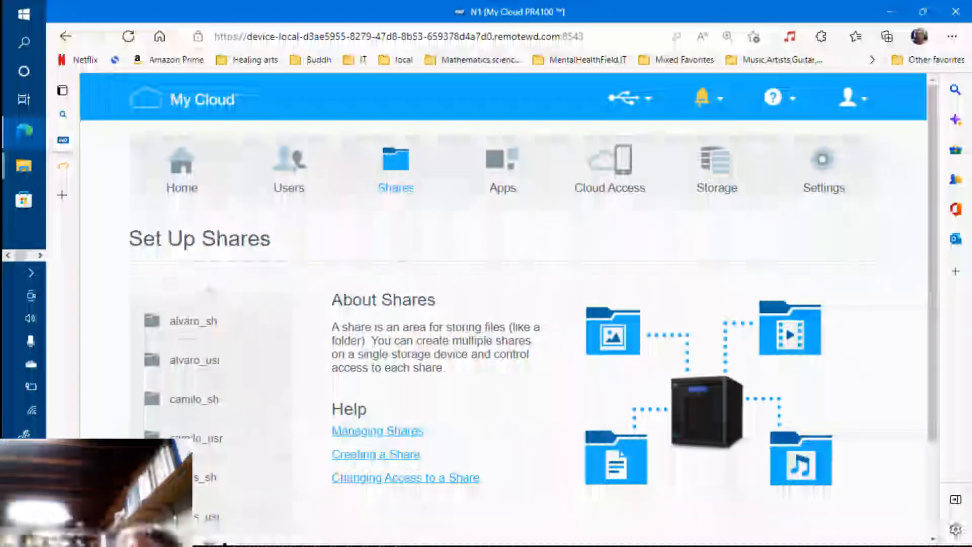
Open the it_xsh share on the Shares page and turn off its Public setting.
scroll(210, 395, "down", 3)
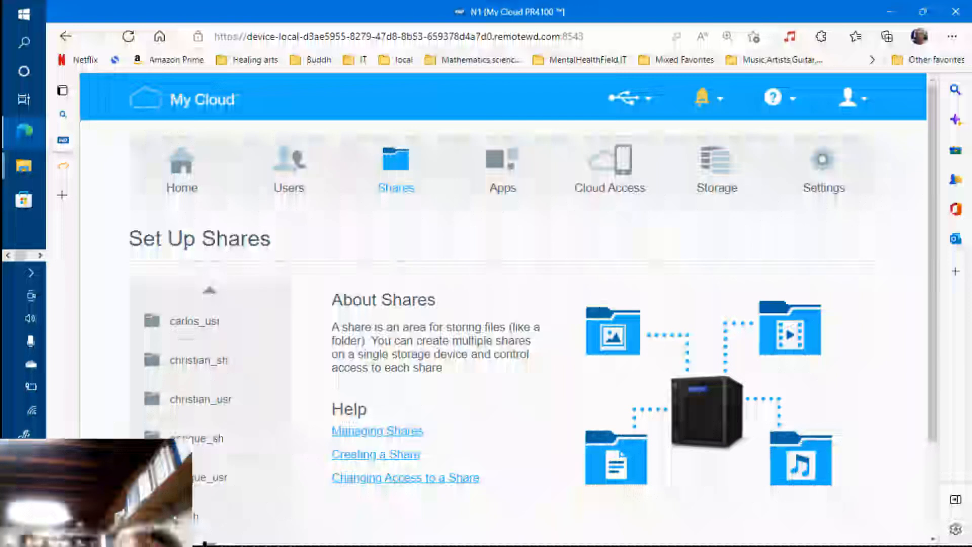
left_click(204, 543)
left_click(227, 476)
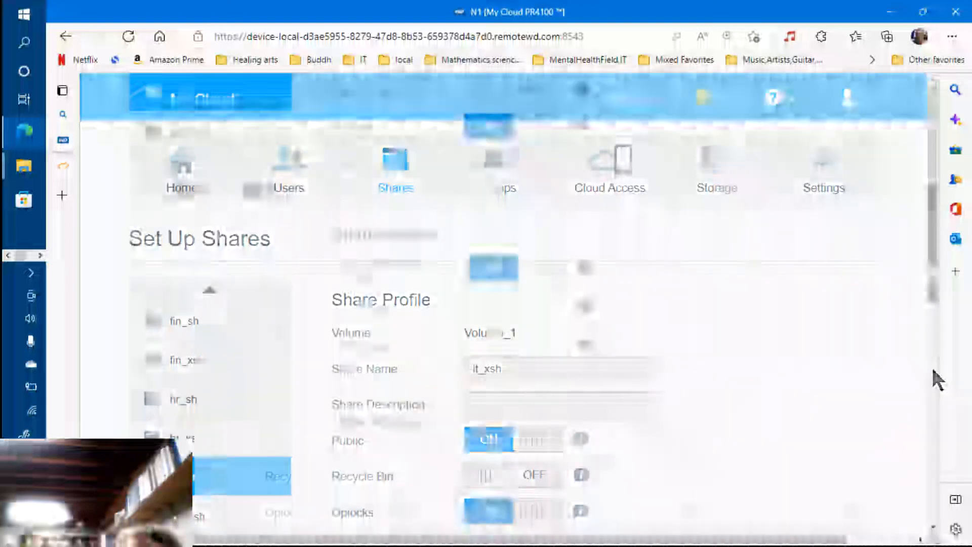
left_click_drag(932, 163, 930, 263)
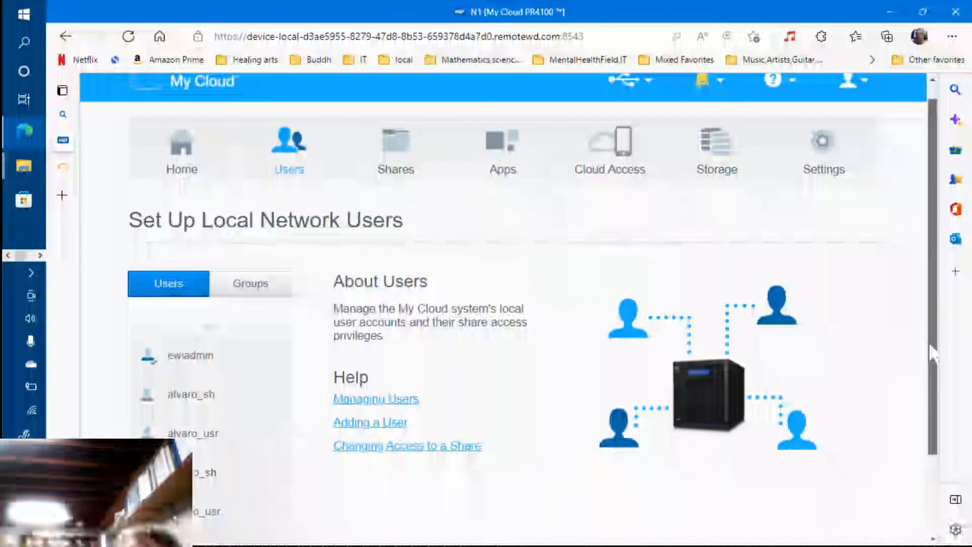
Set up another multiple-user import on the Users page with Overwrite Duplicate Accounts enabled.
left_click_drag(931, 352, 931, 436)
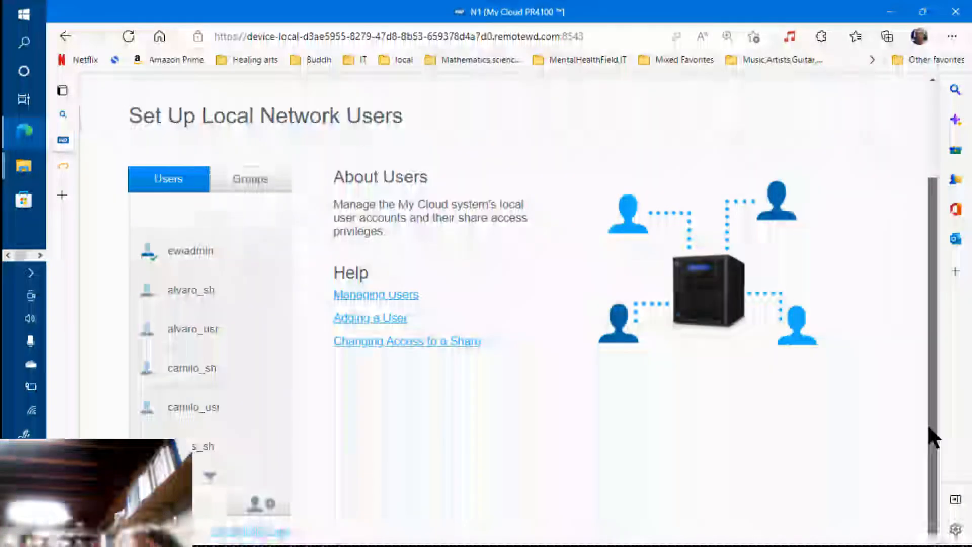
left_click(255, 534)
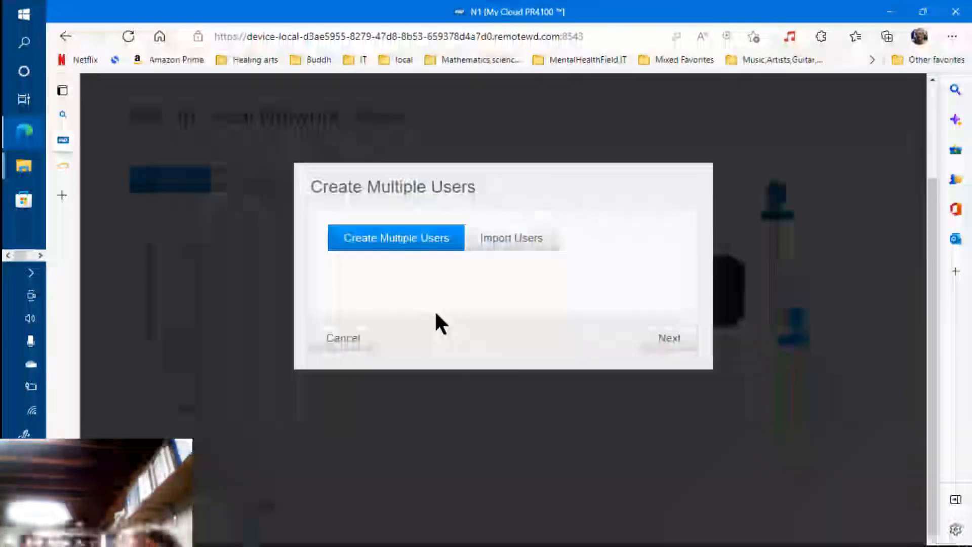
left_click(512, 238)
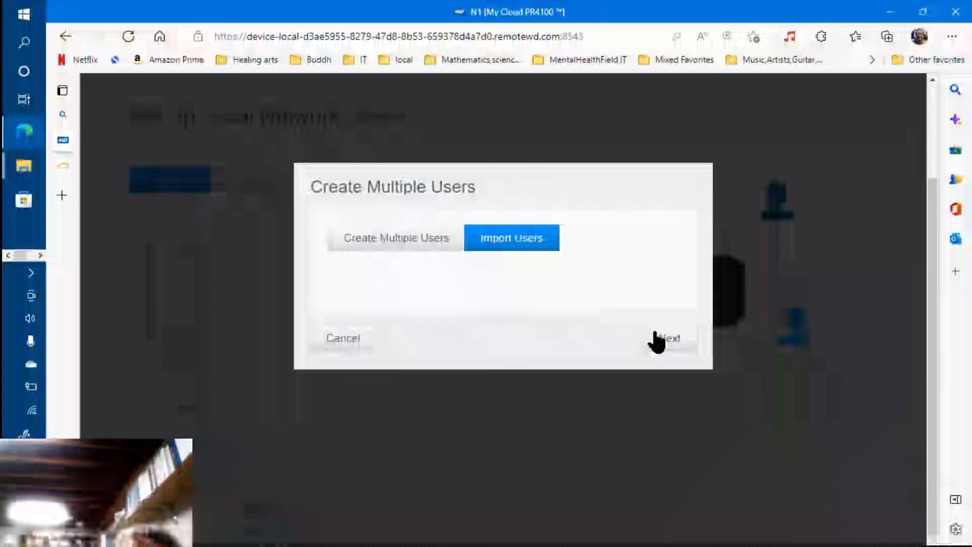
left_click(657, 341)
left_click(331, 269)
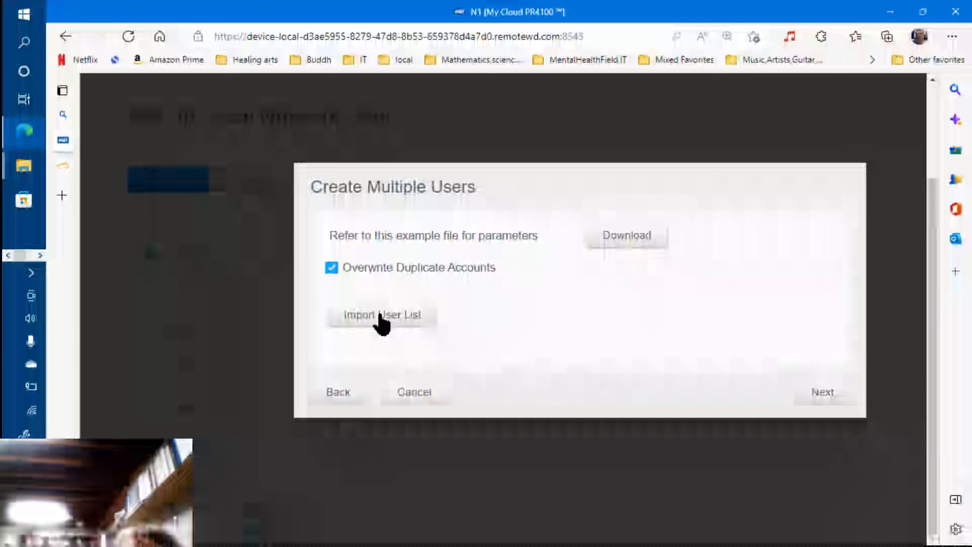
Load import_users_list-stage-07.txt from the EWI NAS folder as the user list and apply the import.
left_click(380, 319)
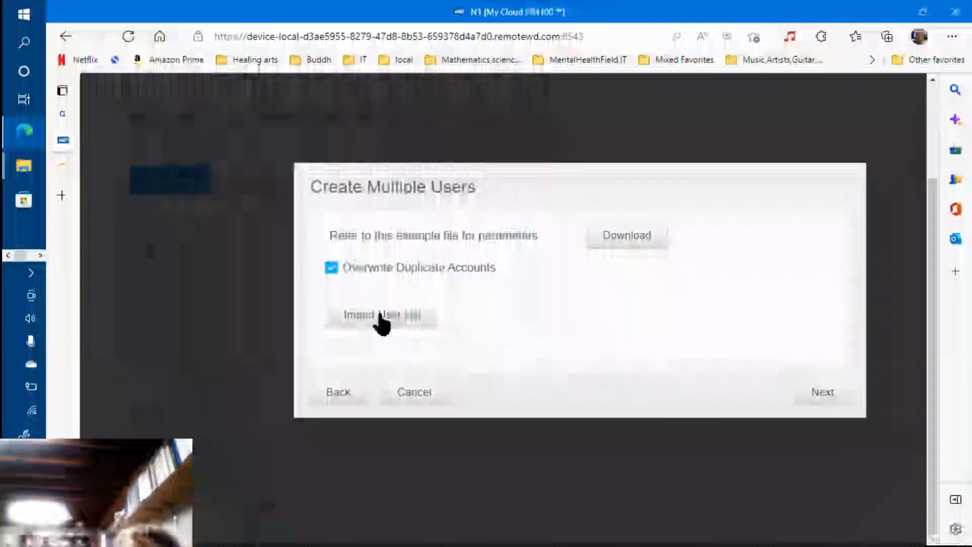
left_click(247, 103)
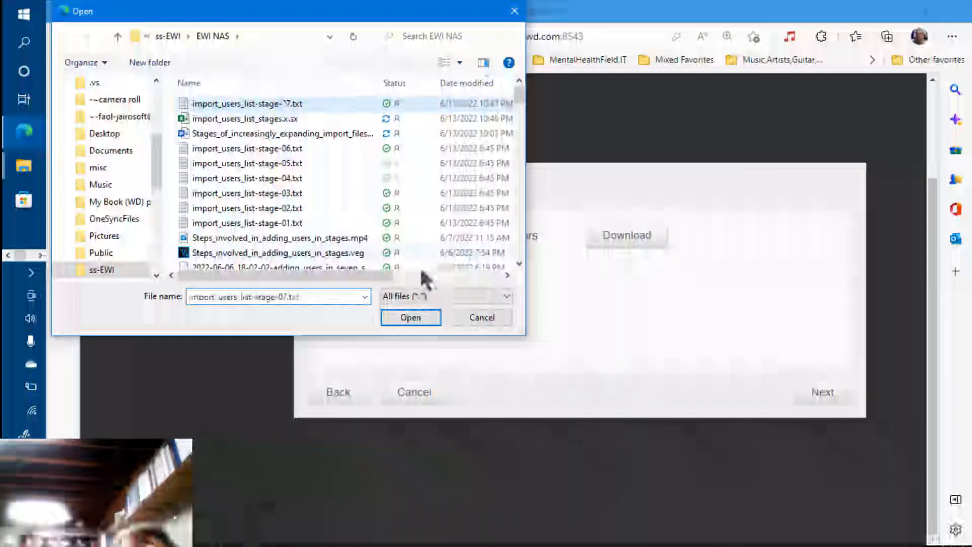
left_click(418, 316)
left_click(811, 405)
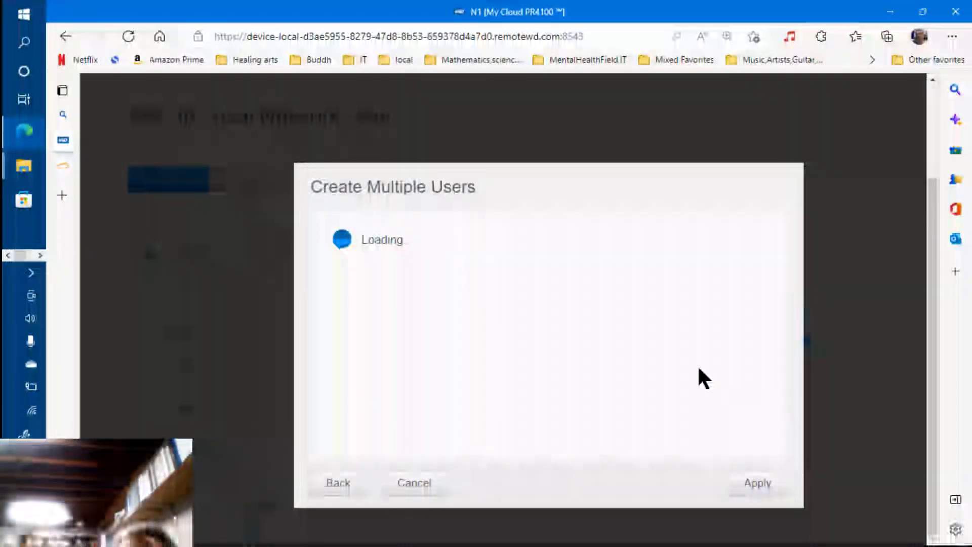
left_click(753, 447)
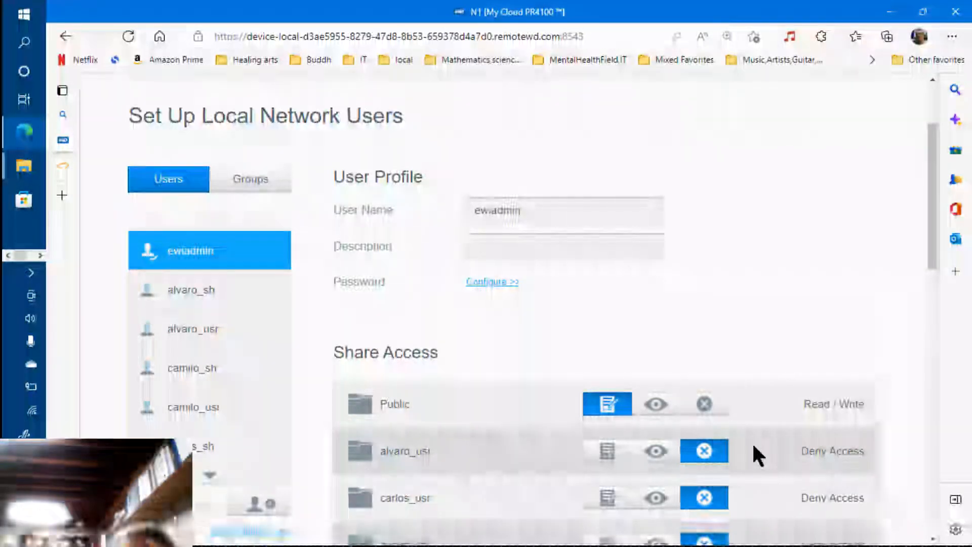
Review the quotas and share access of the individual _usr accounts and the it_xsh account.
left_click(212, 422)
scroll(930, 430, "down", 8)
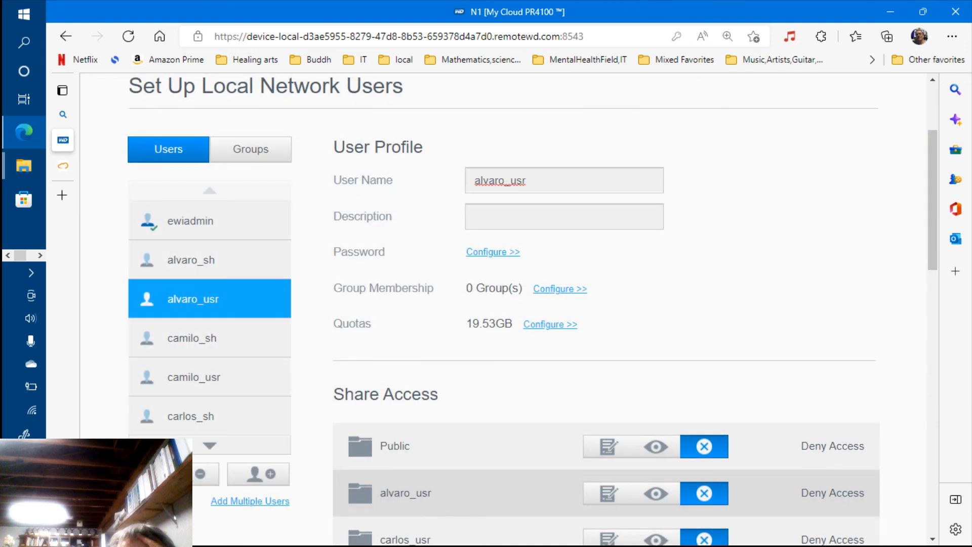
scroll(606, 309, "down", 8)
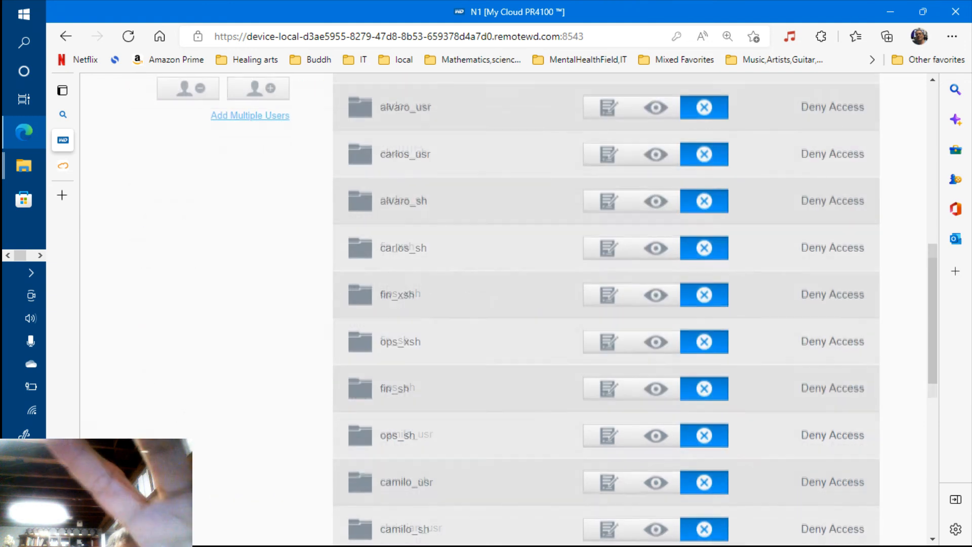
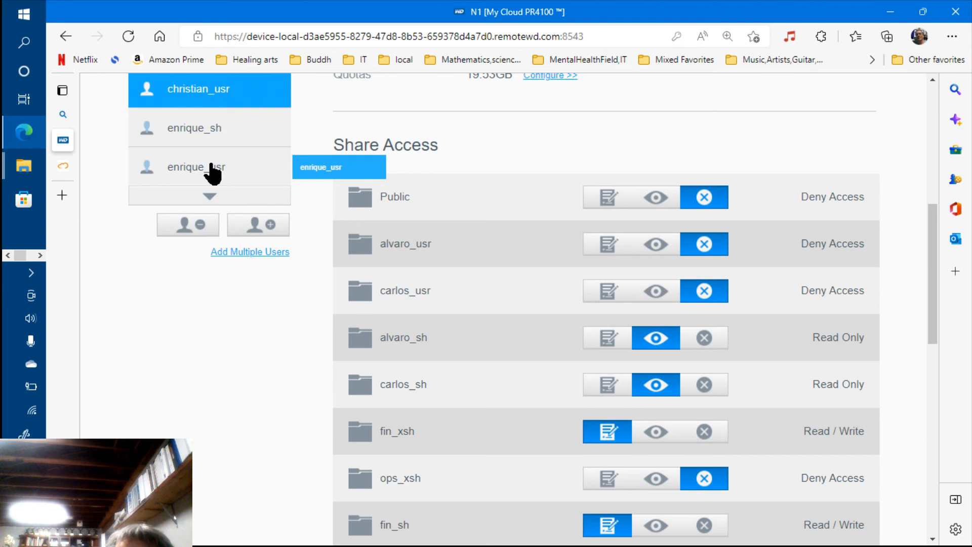
scroll(213, 172, "down", 10)
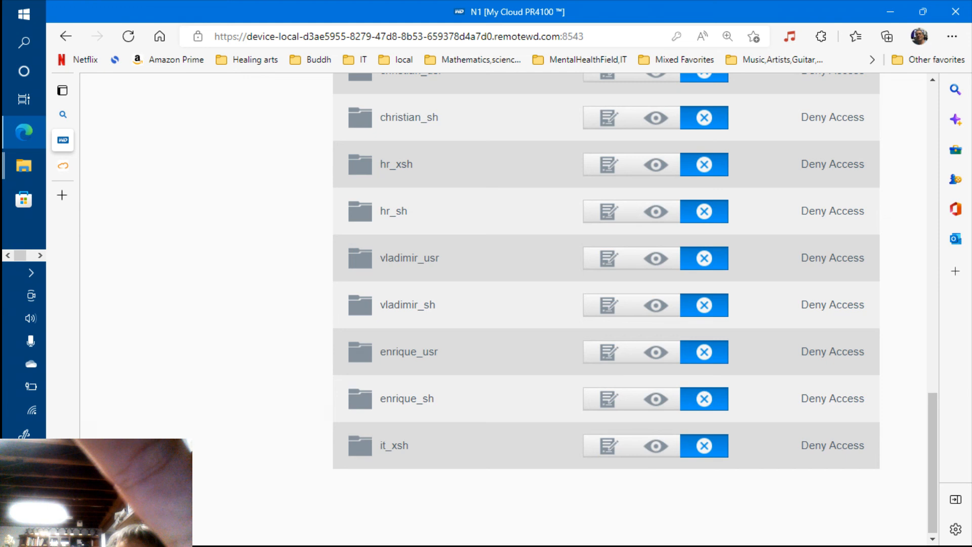
scroll(468, 308, "up", 10)
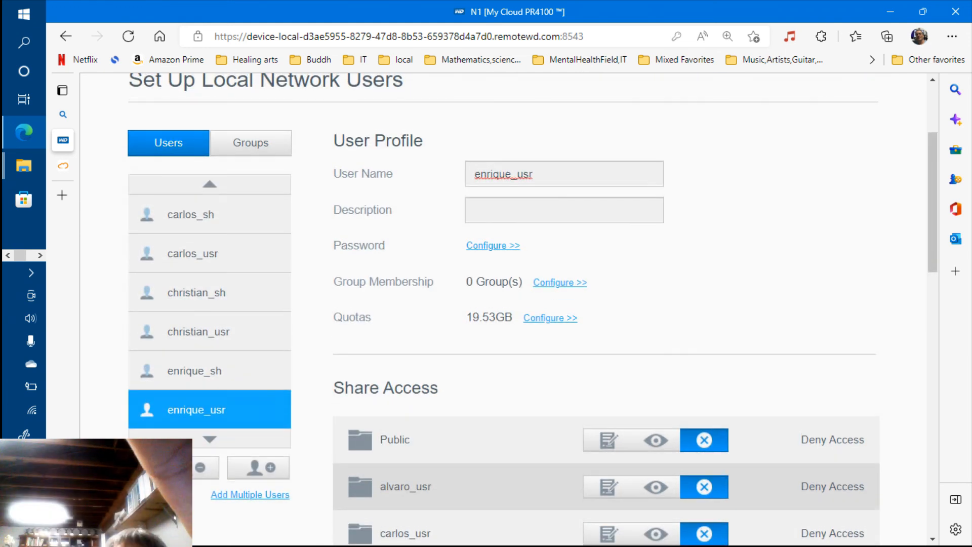
scroll(202, 324, "down", 1)
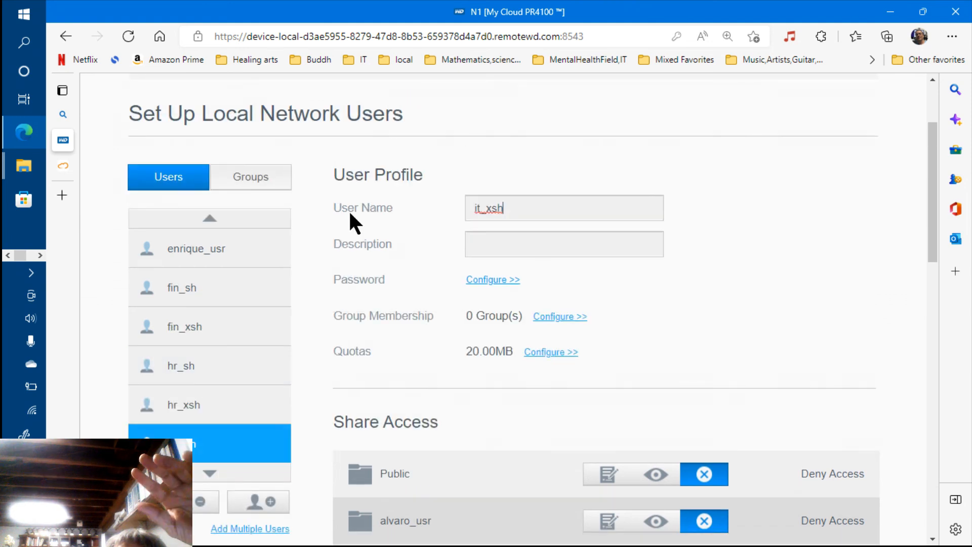
Open the Shares page and examine the profile and user access of the it_xsh share and other shares.
scroll(354, 223, "up", 3)
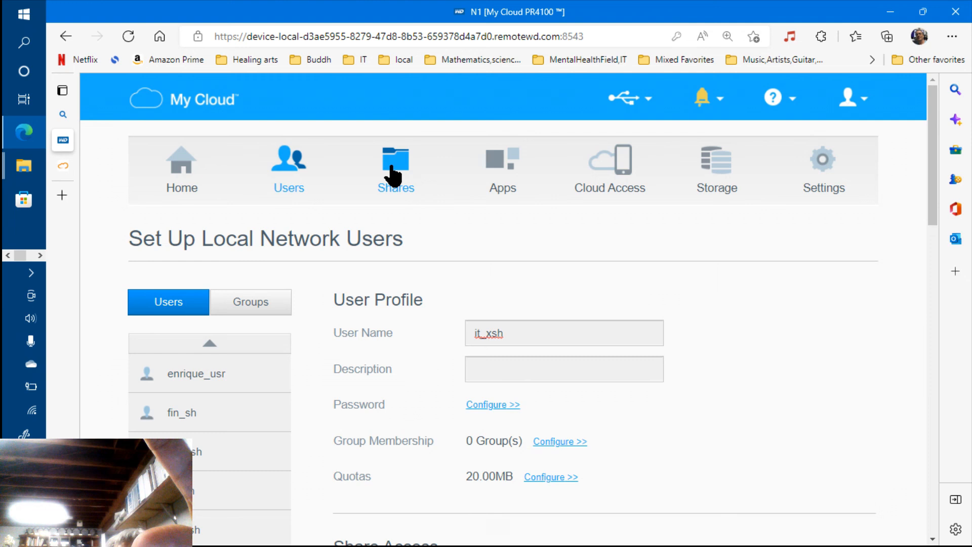
left_click(392, 176)
scroll(211, 354, "down", 2)
left_click(210, 425)
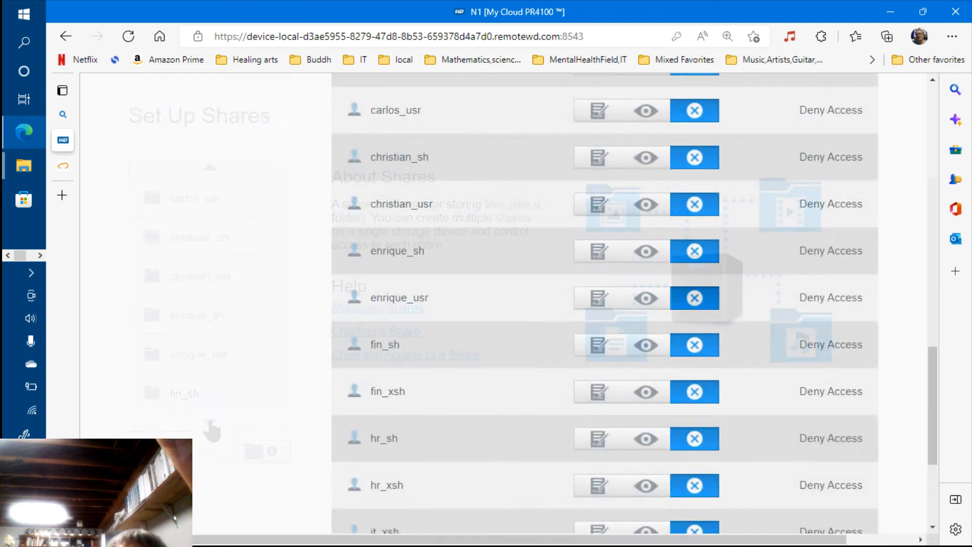
scroll(605, 308, "down", 1)
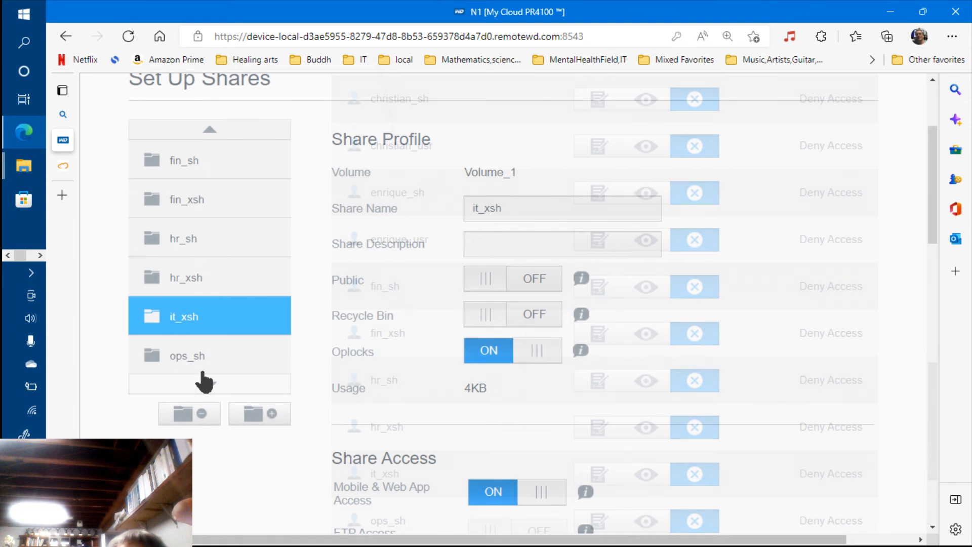
left_click_drag(199, 380, 205, 388)
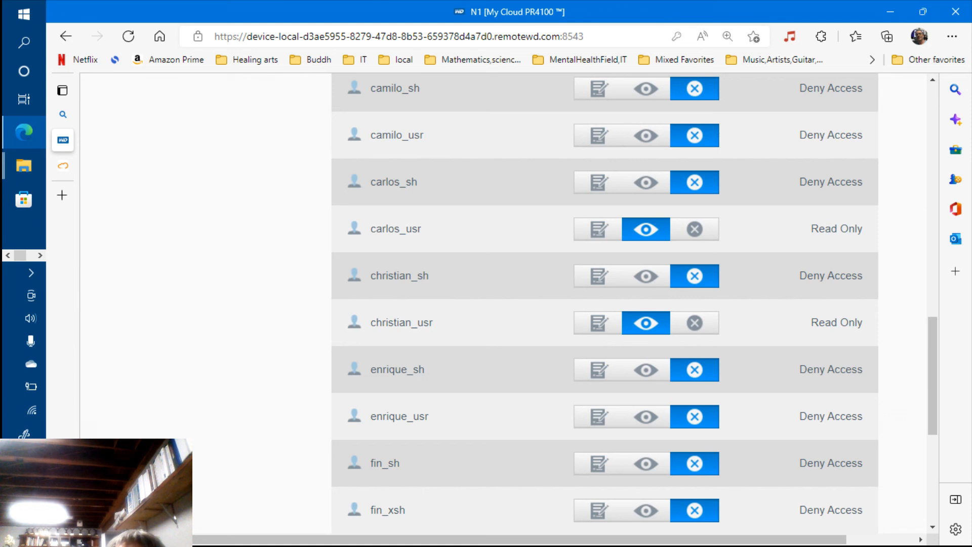
scroll(605, 303, "up", 2)
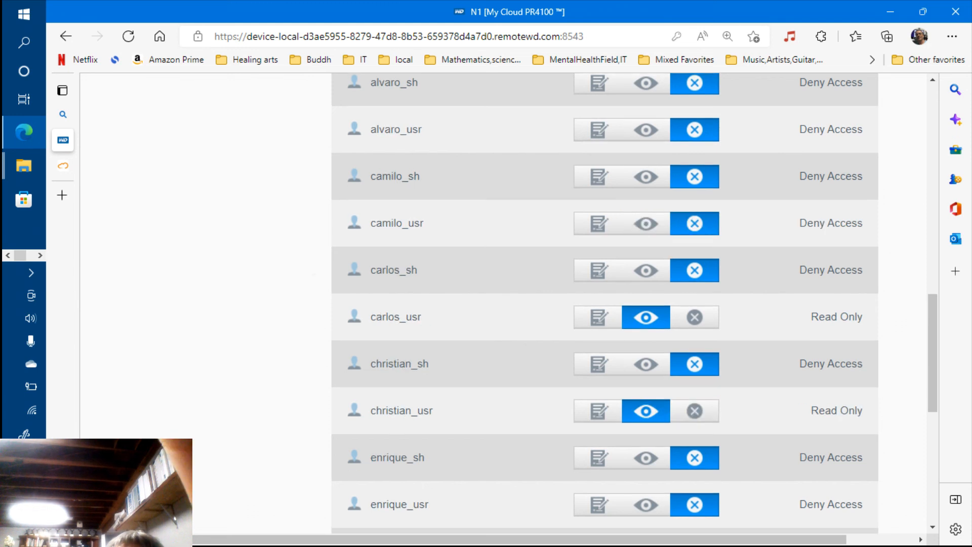
scroll(605, 304, "up", 2)
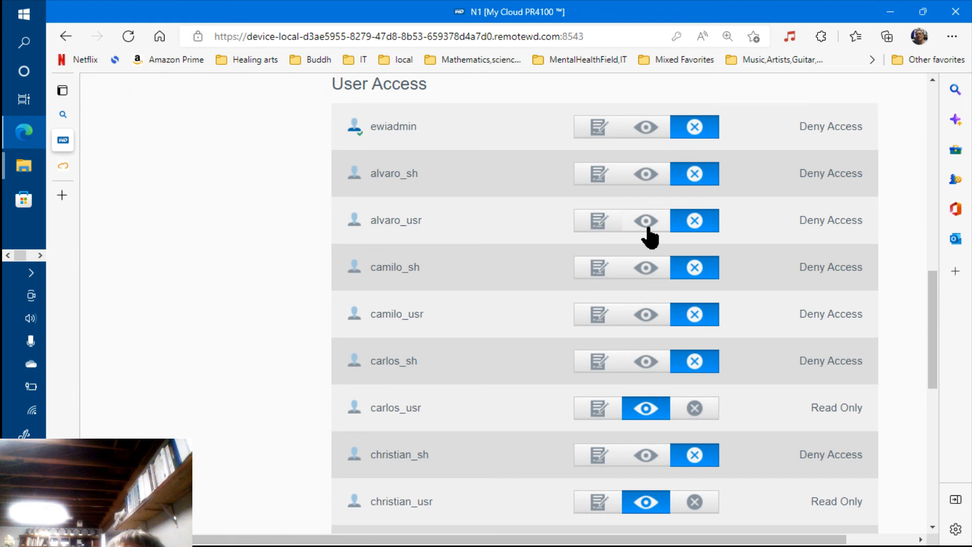
scroll(650, 235, "up", 10)
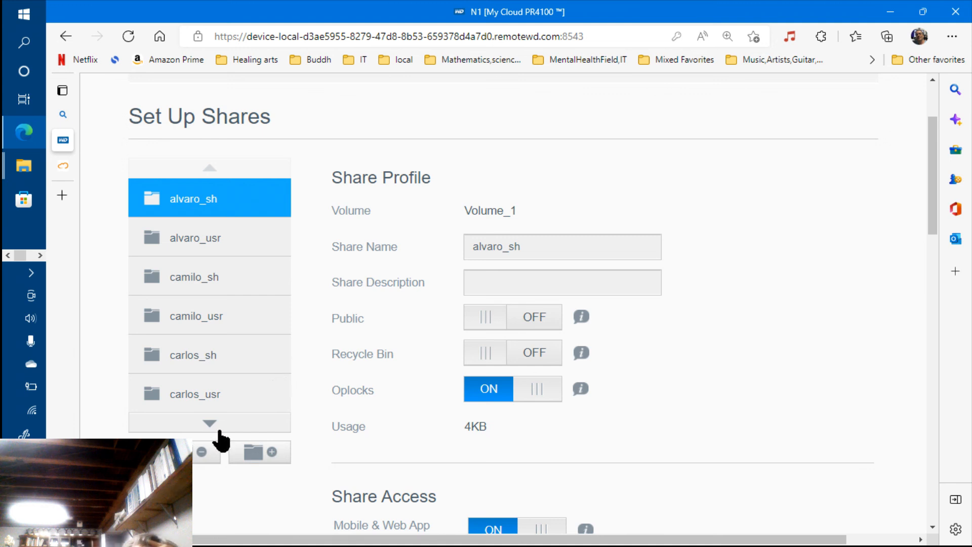
Import import_users_list-stage-06.txt as multiple users with Overwrite Duplicate Accounts enabled, and apply it.
scroll(218, 436, "up", 3)
left_click(289, 181)
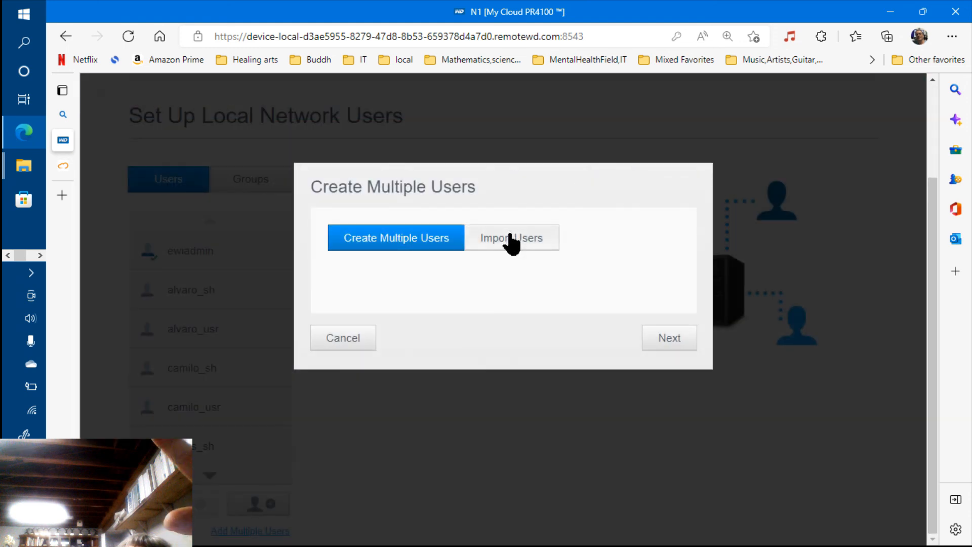
left_click(513, 243)
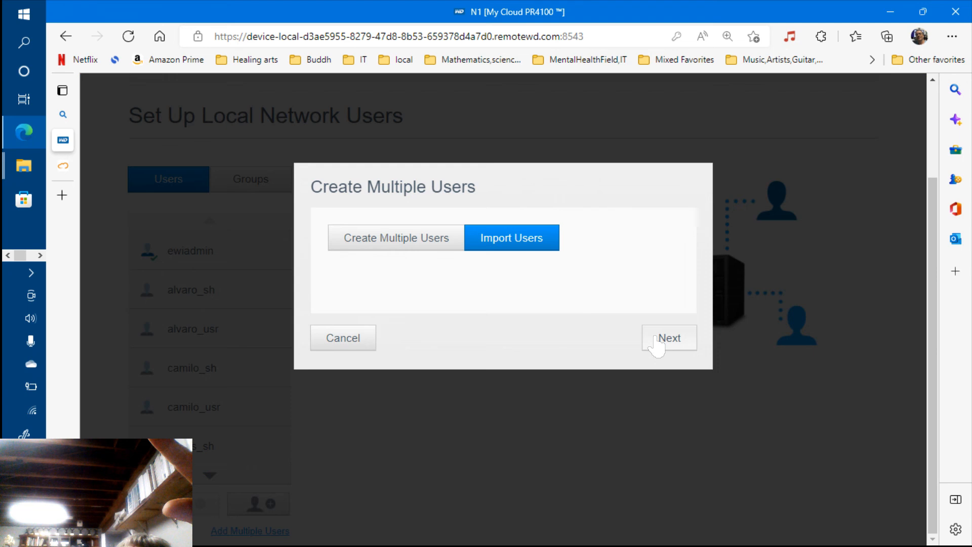
left_click(658, 340)
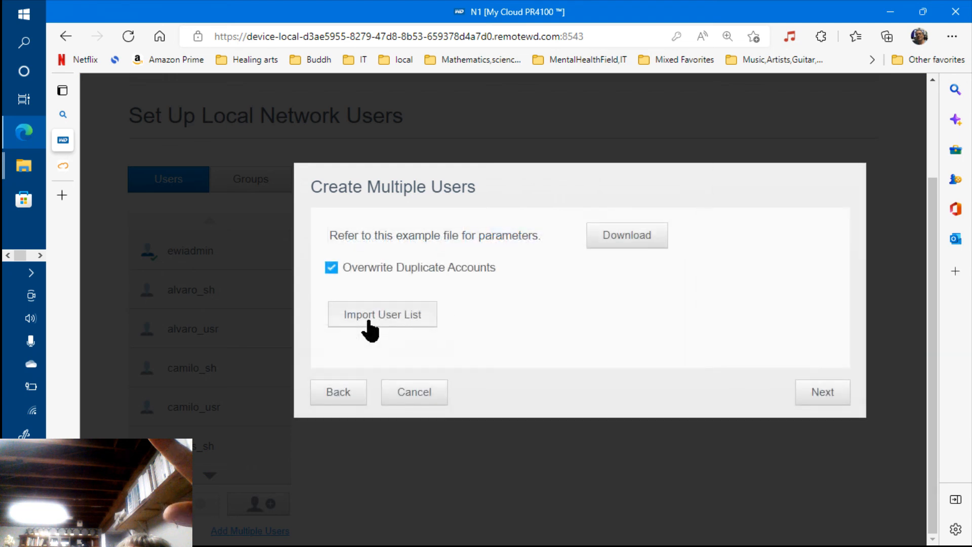
left_click(369, 322)
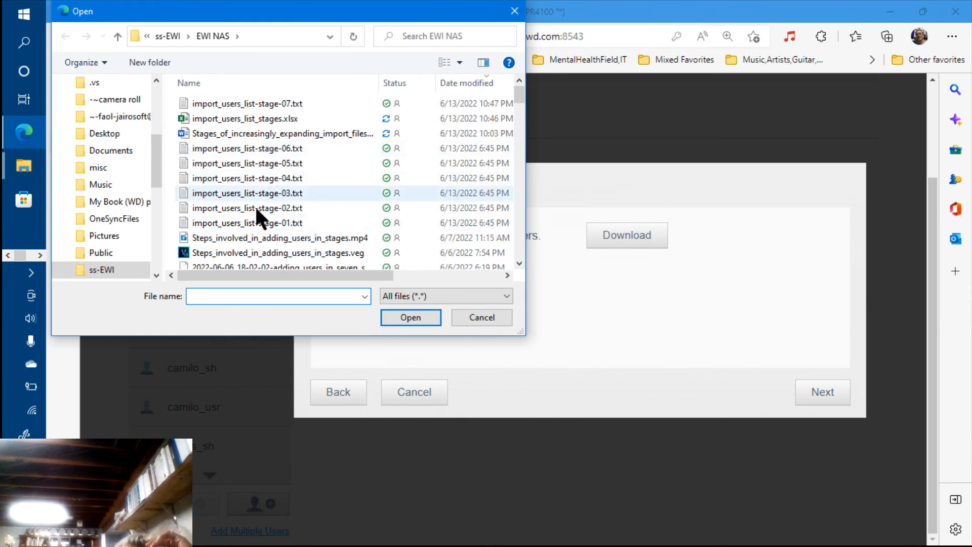
left_click(262, 148)
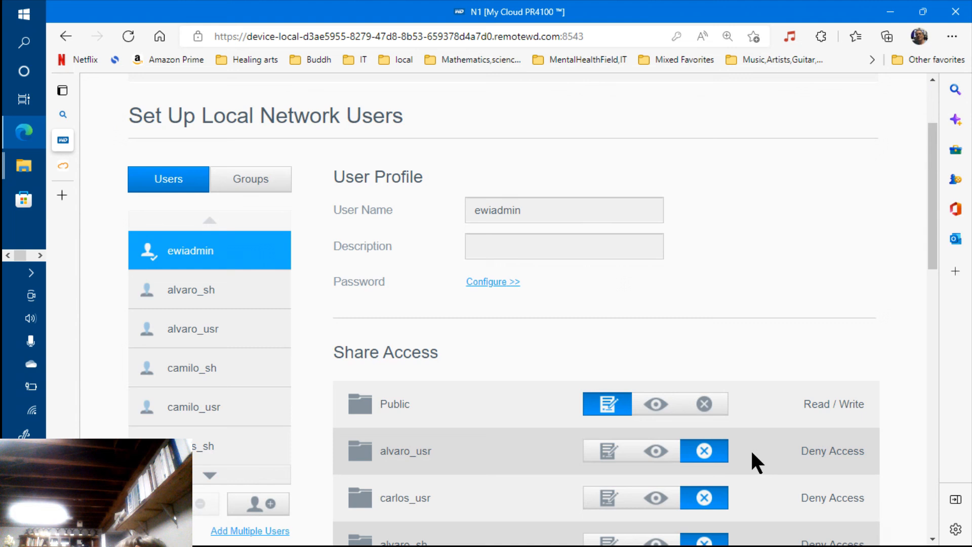
Open the Shares page and review the profiles and Public settings of the individual users' _sh and _usr shares.
left_click(388, 170)
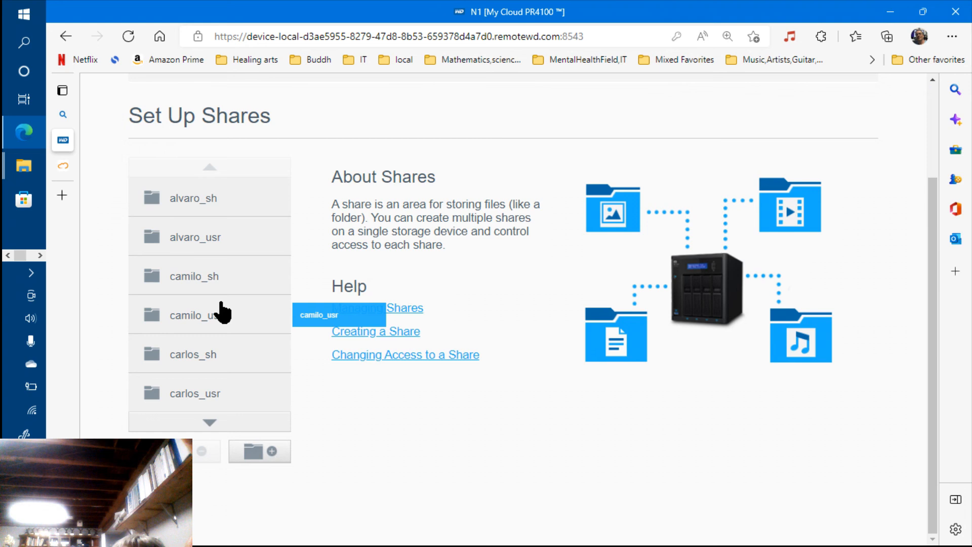
left_click(221, 313)
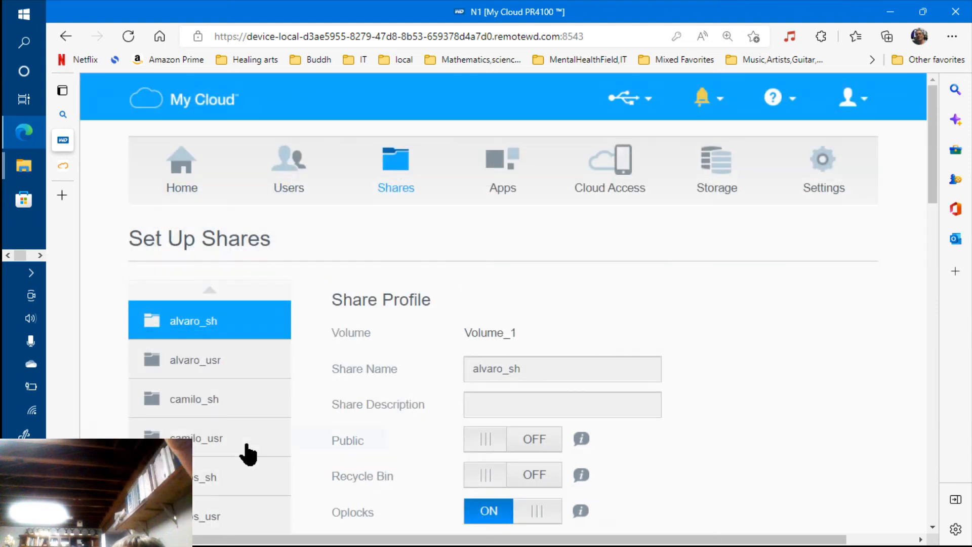
left_click_drag(248, 462, 204, 490)
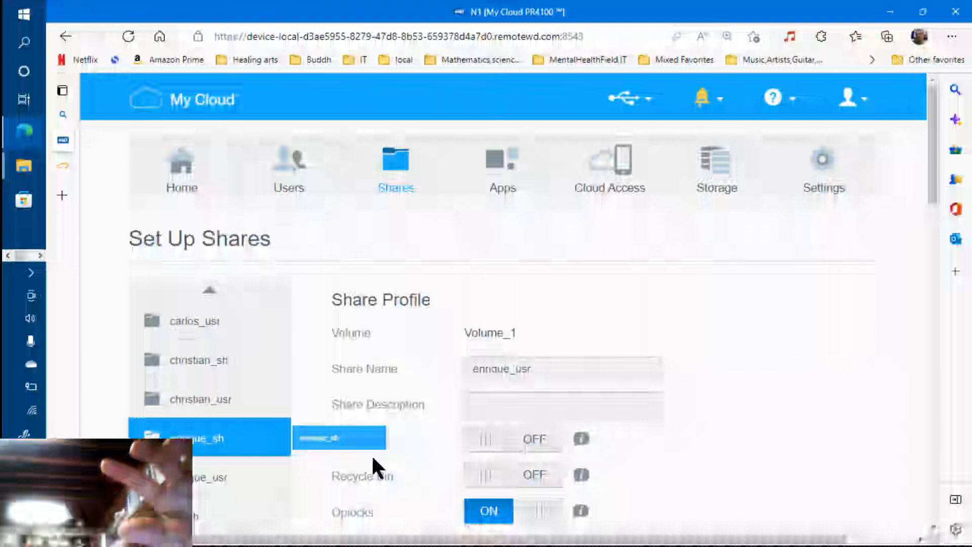
scroll(198, 263, "down", 5)
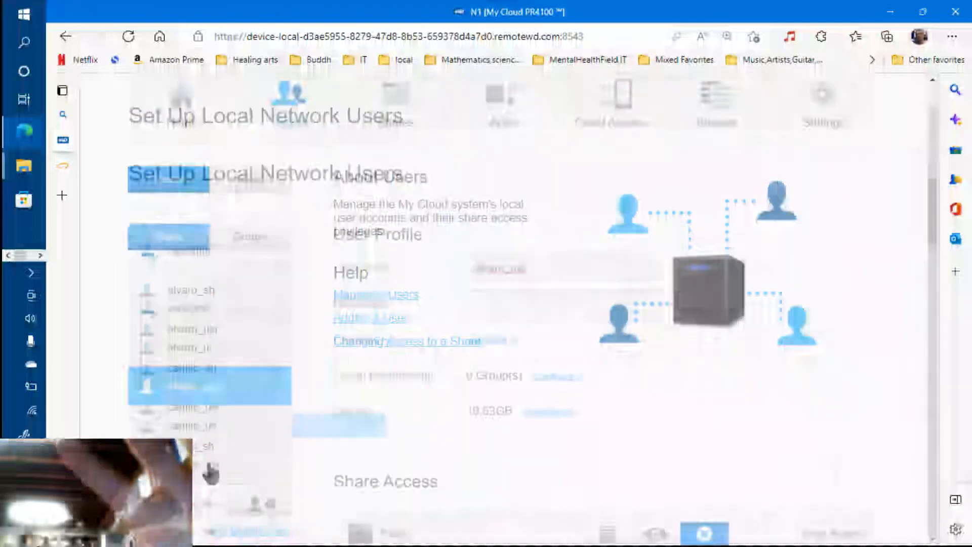
Review the profiles, quotas and share access of the individual _usr accounts among the local network users.
left_click_drag(208, 471, 210, 473)
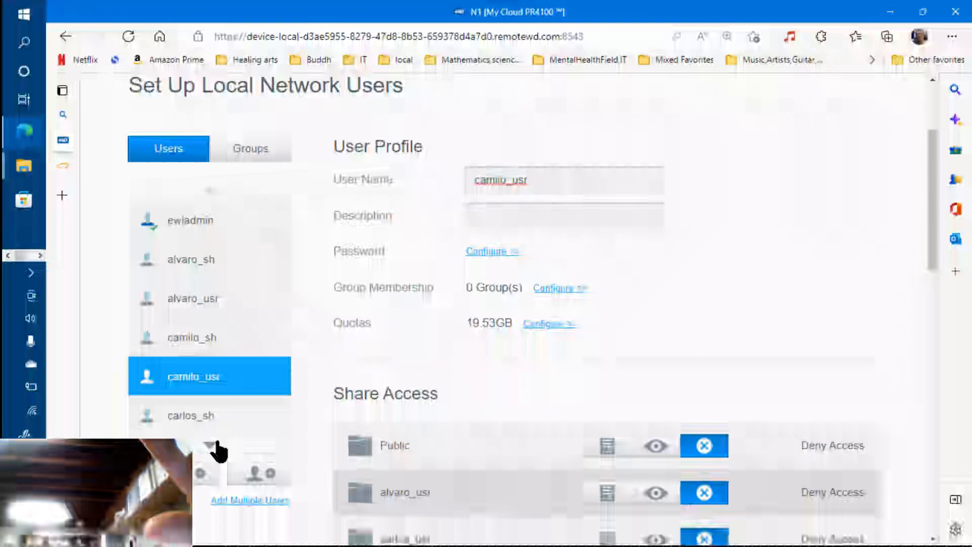
left_click(210, 444)
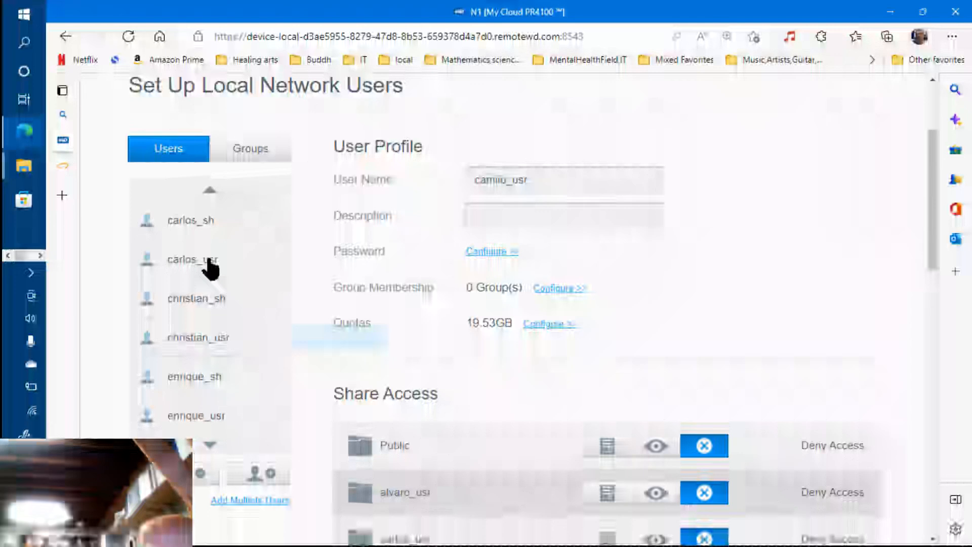
left_click_drag(210, 269, 203, 348)
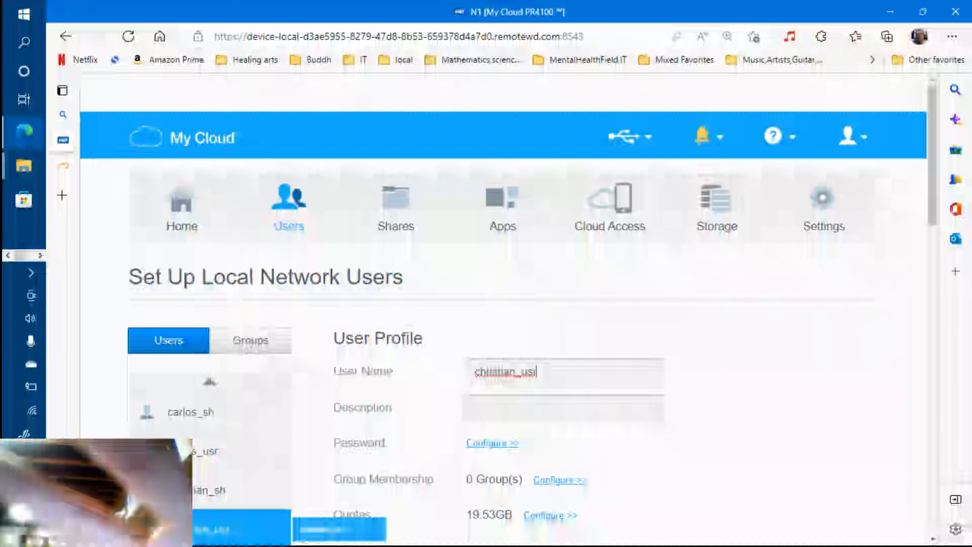
scroll(213, 459, "down", 3)
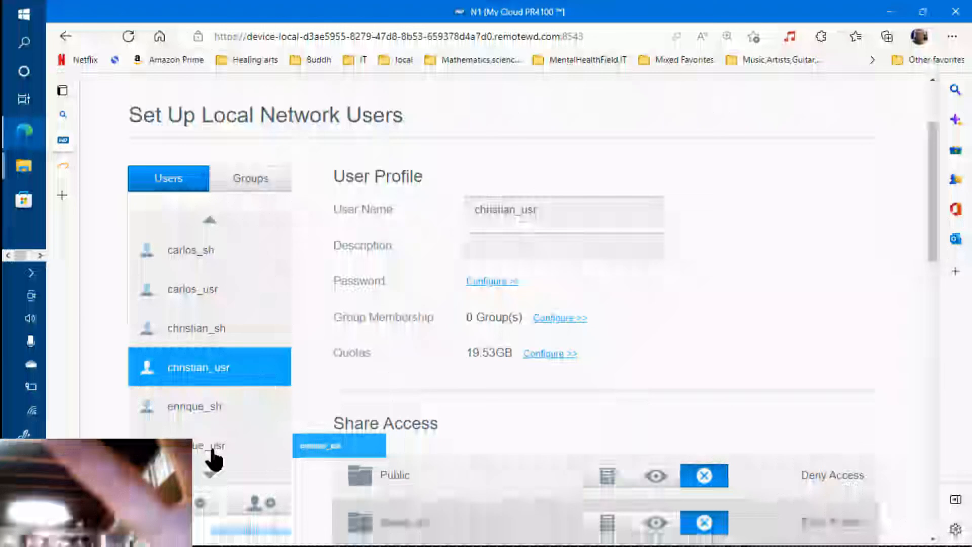
left_click(207, 448)
scroll(228, 289, "down", 3)
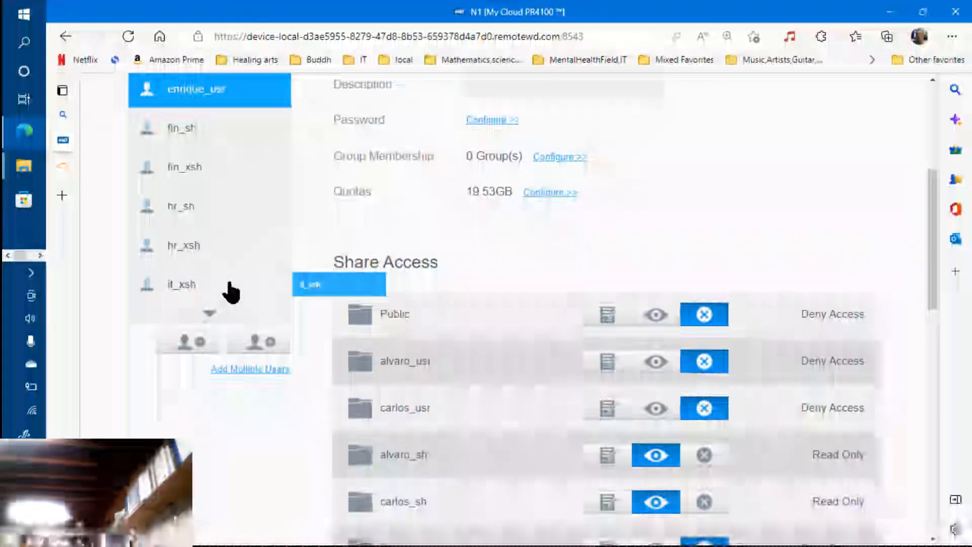
scroll(228, 289, "down", 2)
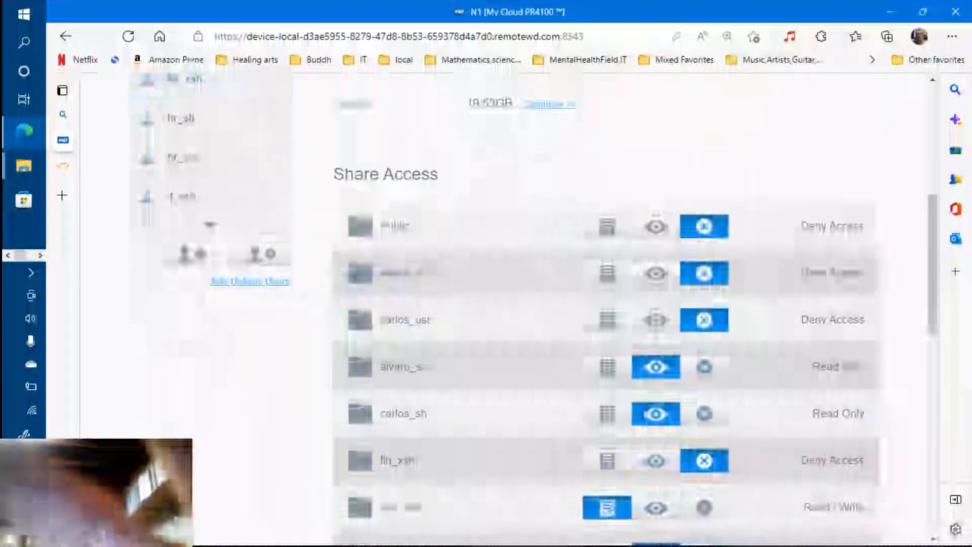
scroll(228, 288, "up", 7)
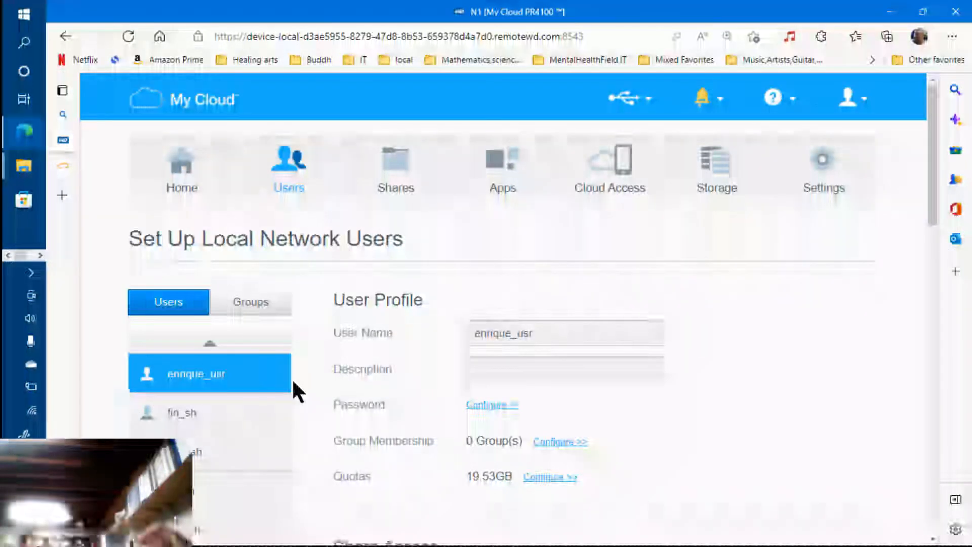
scroll(213, 310, "down", 5)
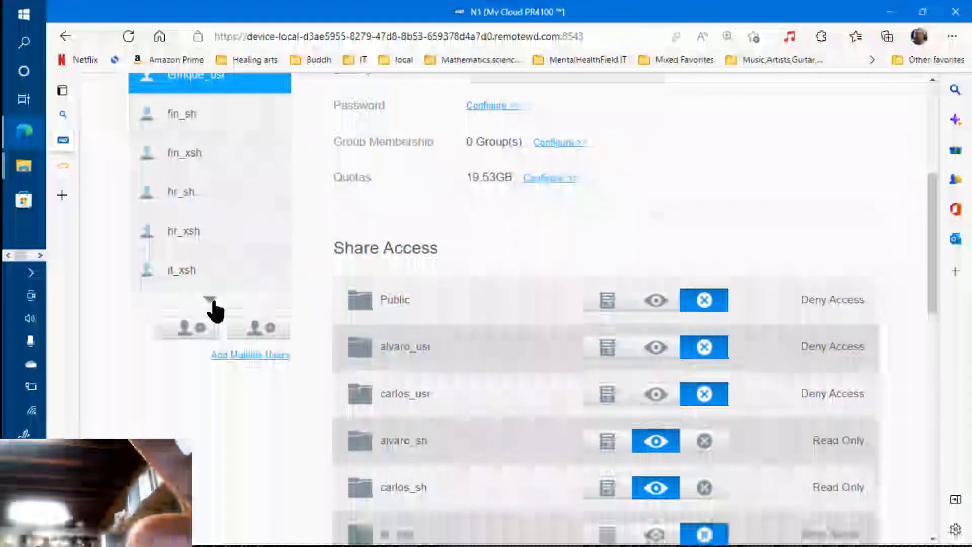
Examine the it_xsh account's quota and its access to each share.
left_click(187, 271)
scroll(188, 281, "down", 6)
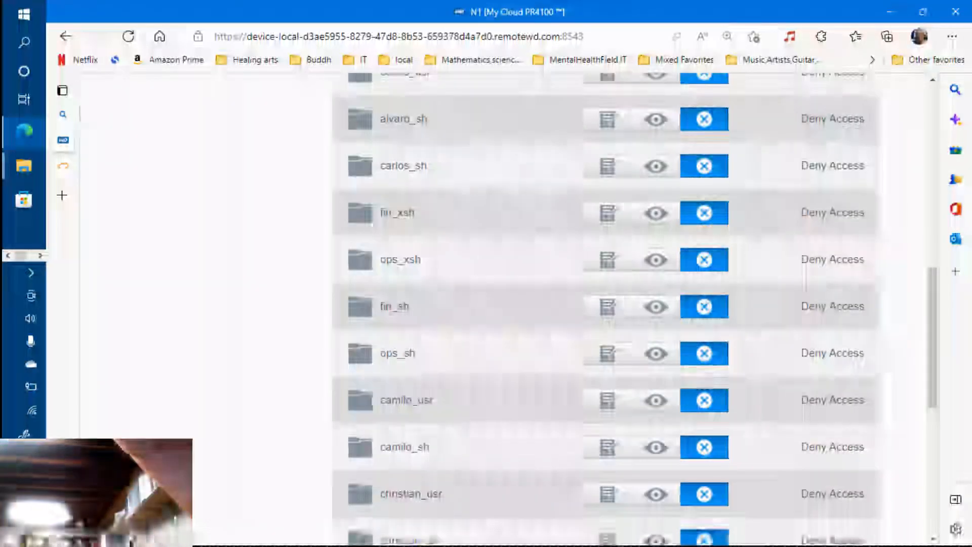
scroll(606, 296, "down", 5)
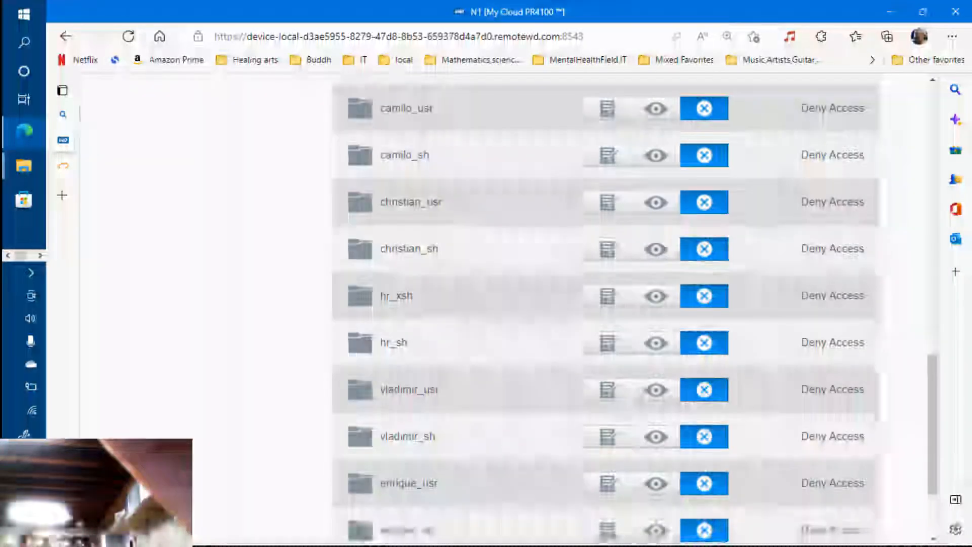
scroll(368, 271, "up", 12)
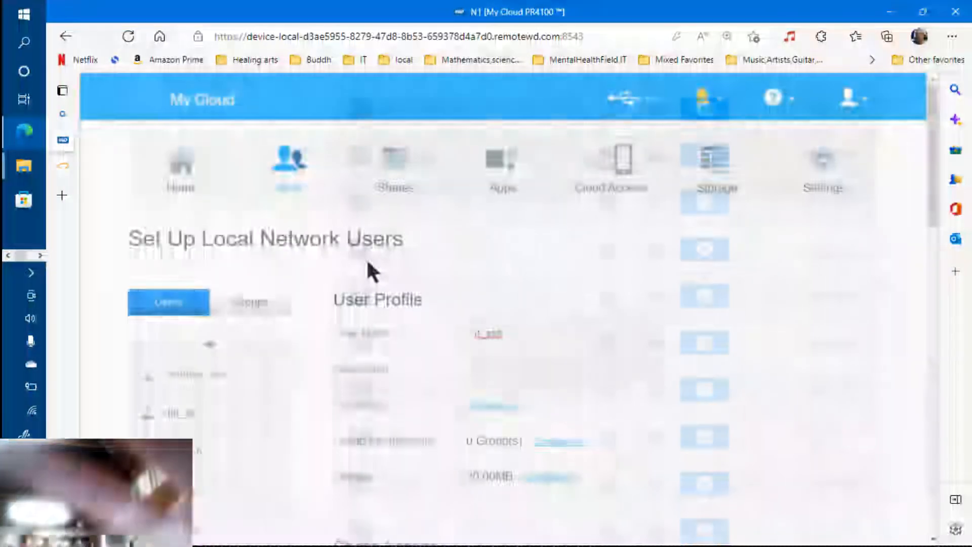
scroll(368, 271, "down", 5)
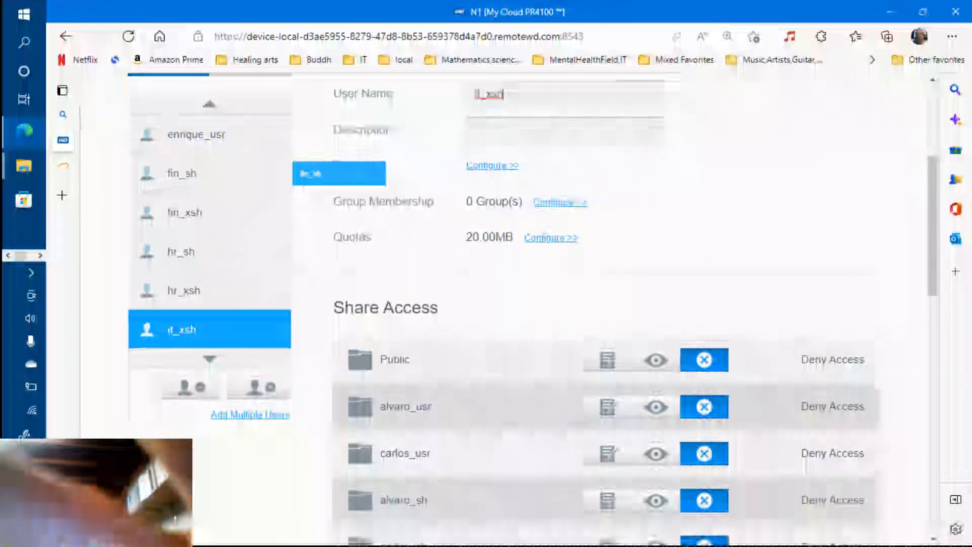
scroll(397, 167, "up", 5)
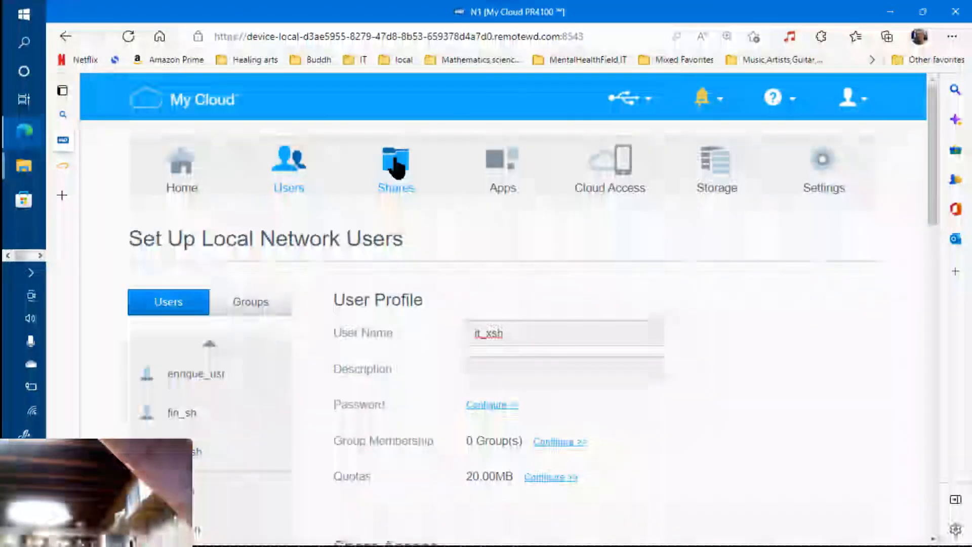
Return to the Shares page and examine the it_xsh share's profile, Public setting, share access and user access.
left_click(396, 167)
scroll(293, 375, "down", 1)
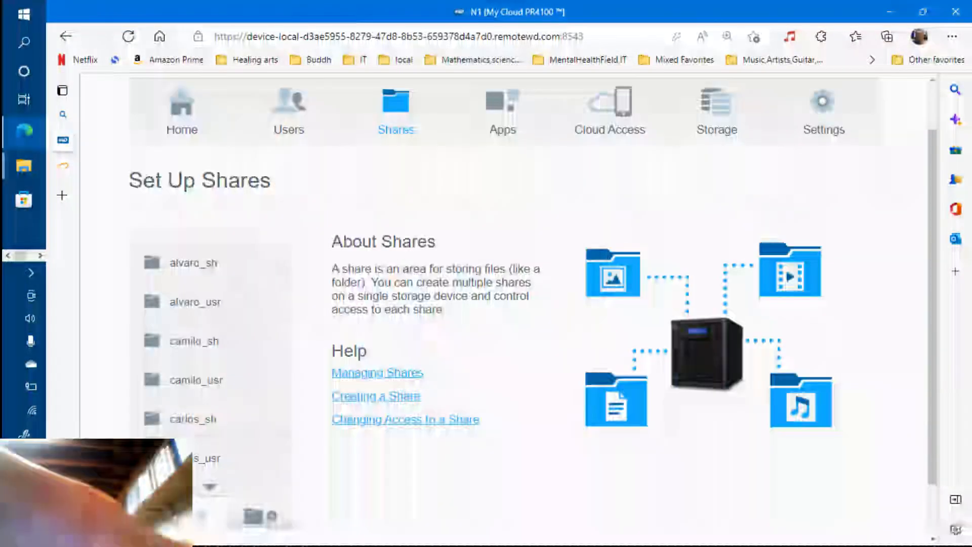
scroll(206, 433, "down", 1)
left_click(208, 424)
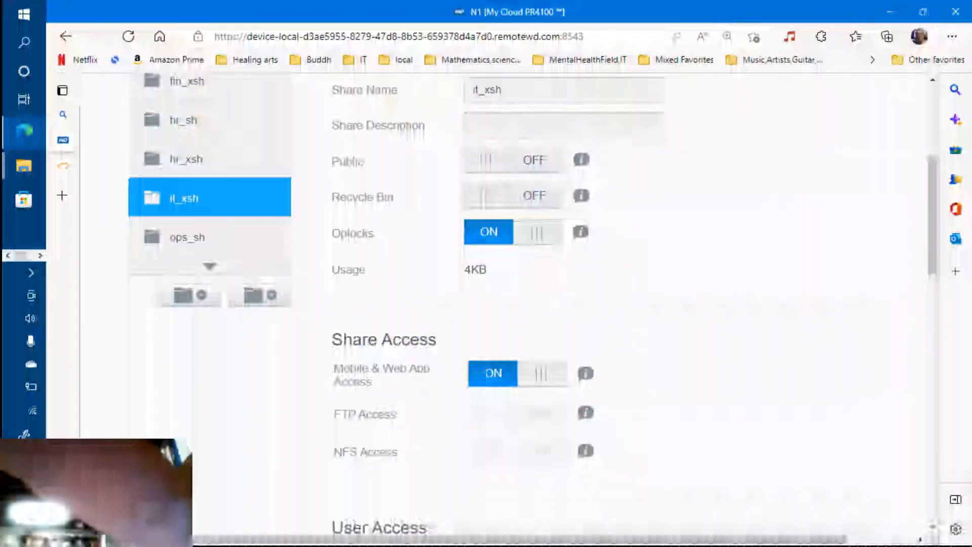
scroll(507, 304, "down", 2)
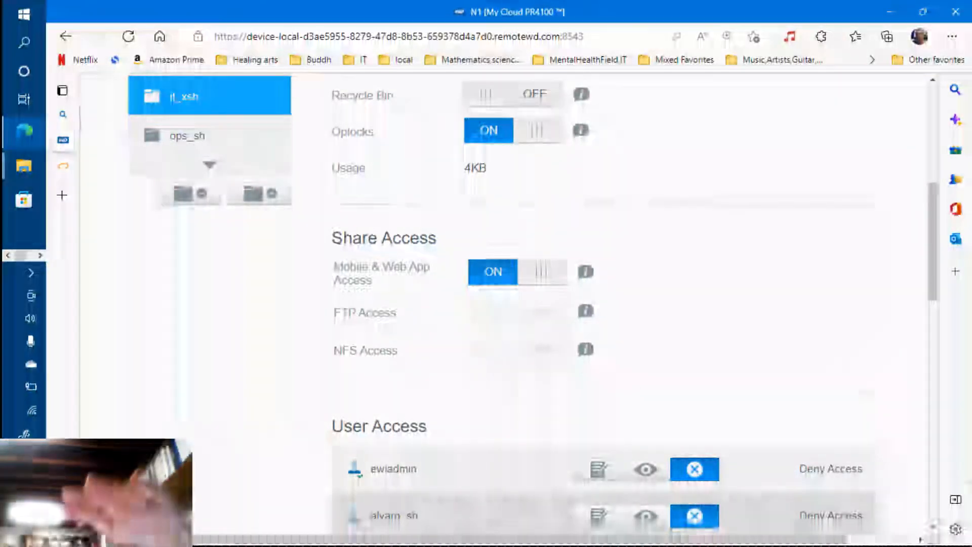
scroll(506, 303, "up", 1)
scroll(507, 304, "up", 7)
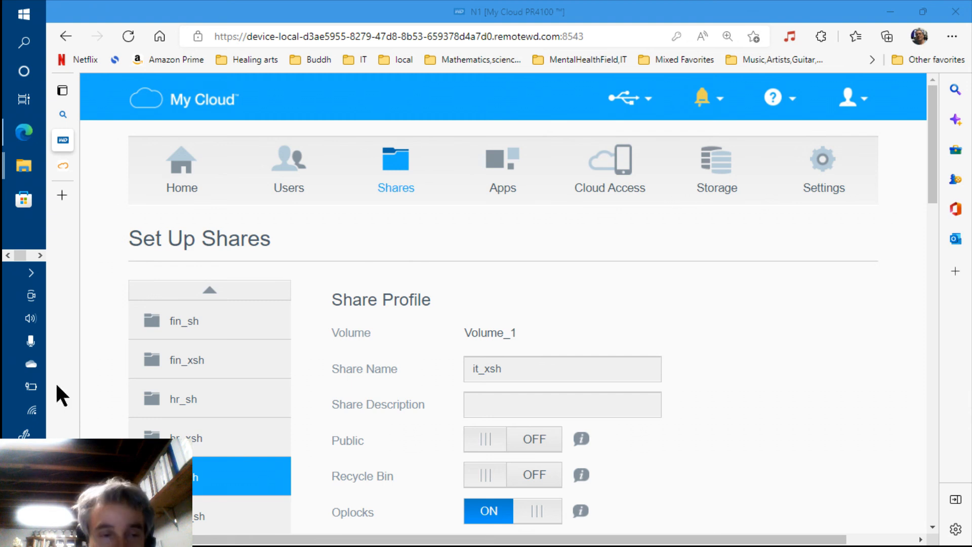
mouse_move(59, 368)
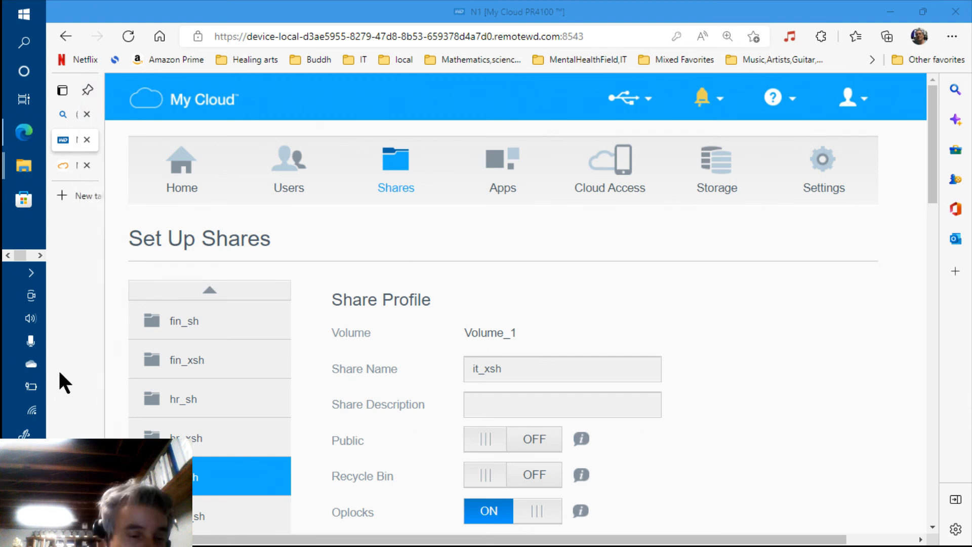